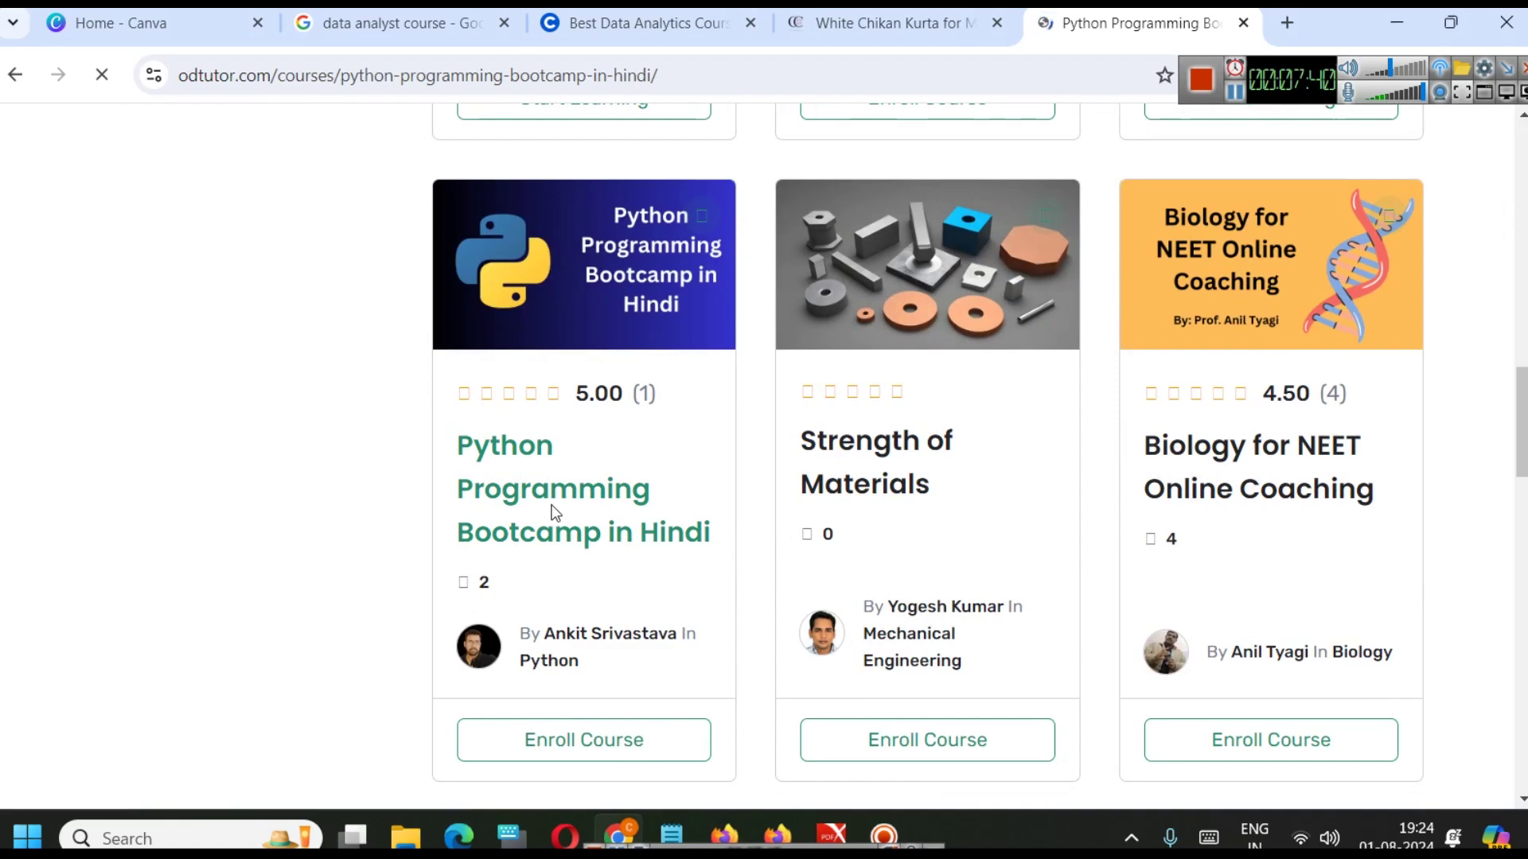
- Play the intro video on the Python Programming Bootcamp in Hindi page and expand the full About Course description
scroll(909, 472, down, 3)
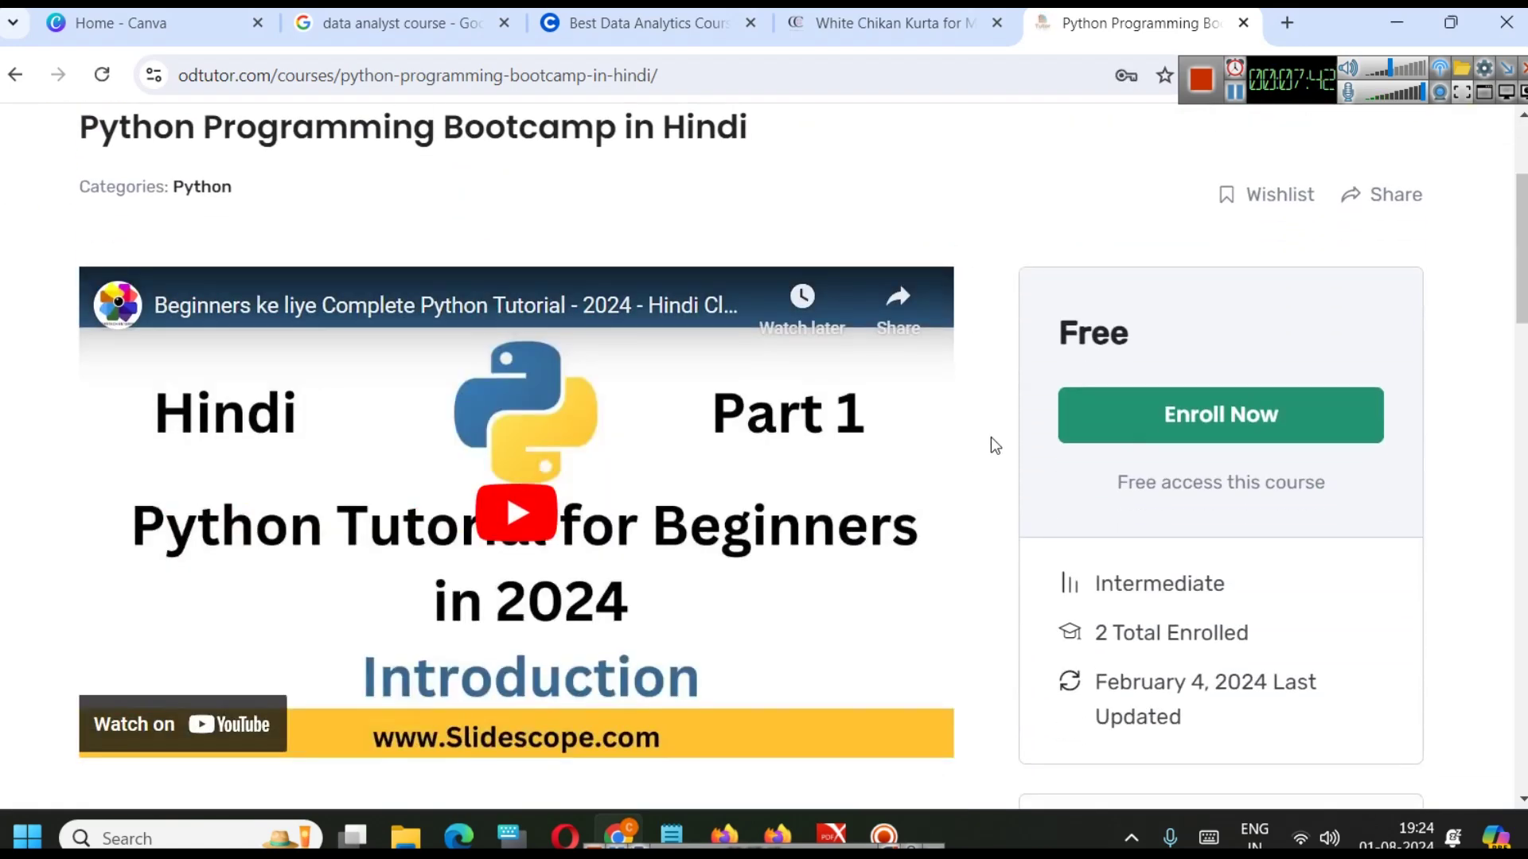
click(518, 513)
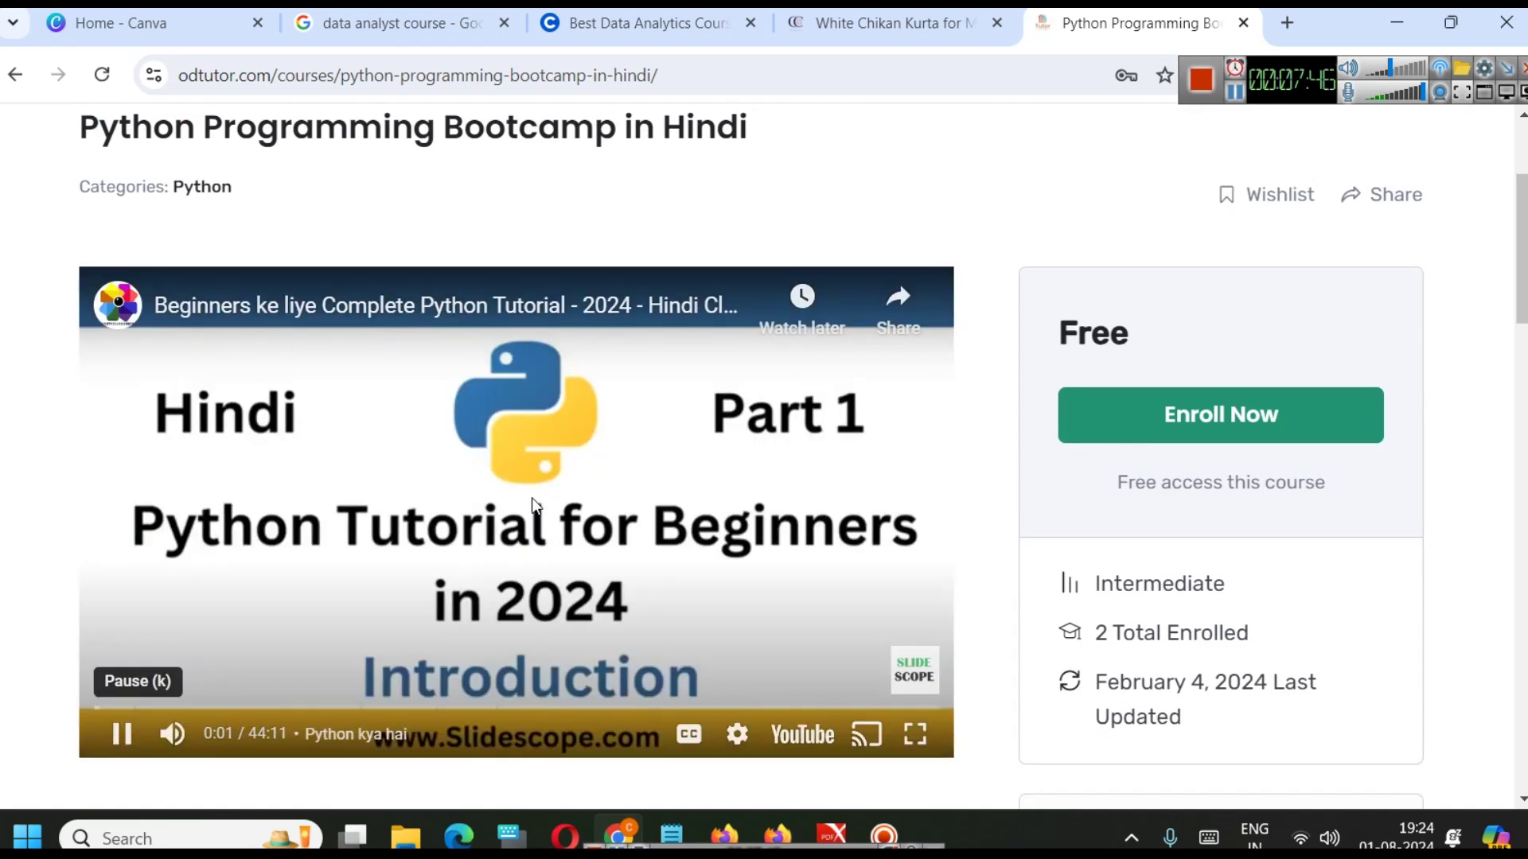
click(948, 492)
scroll(948, 492, down, 9)
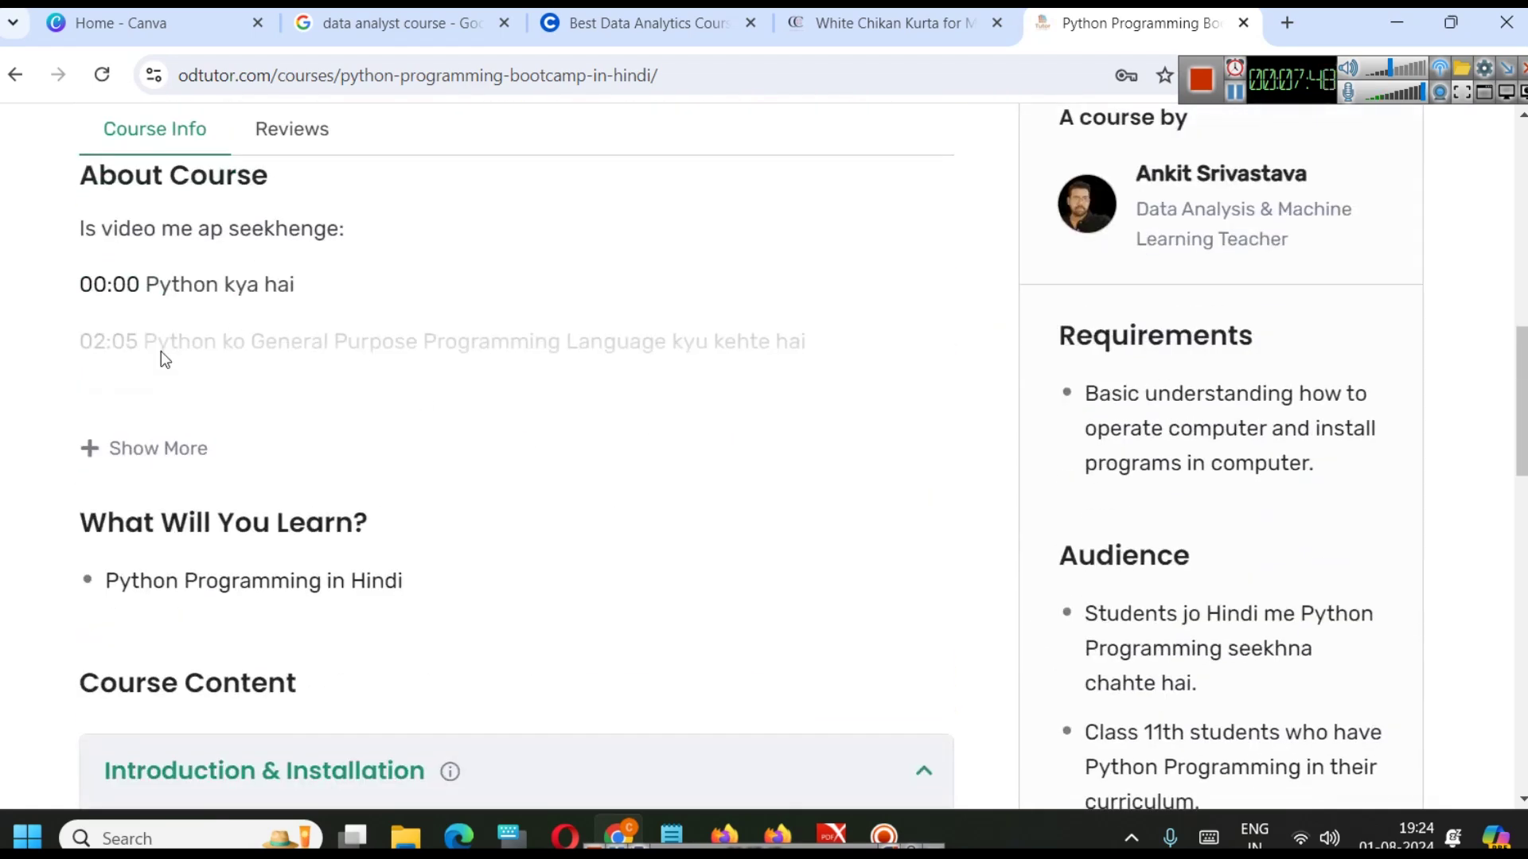
click(102, 449)
scroll(631, 470, down, 8)
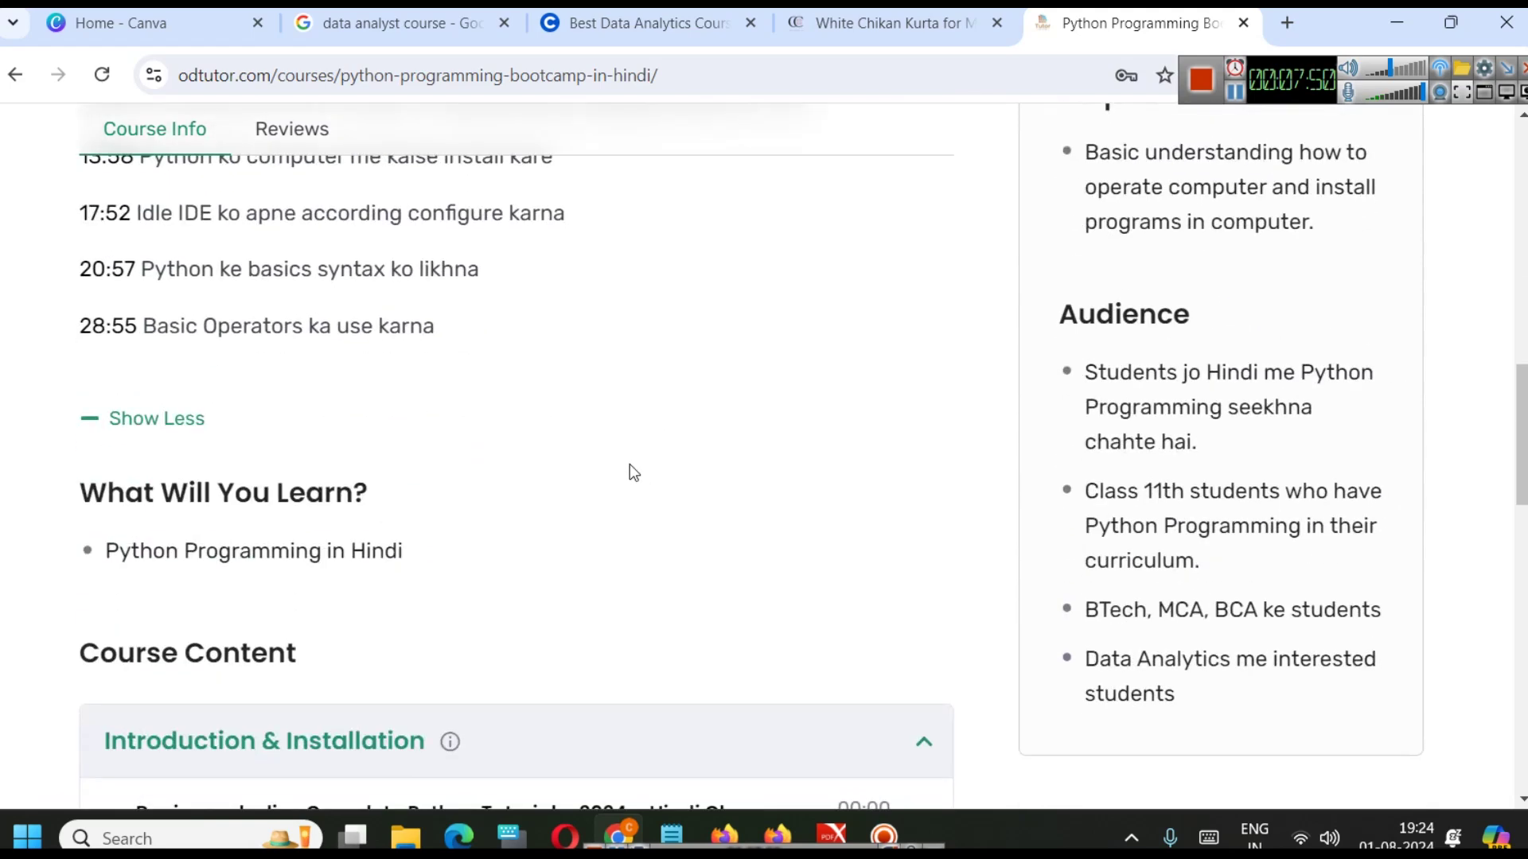
scroll(269, 433, up, 6)
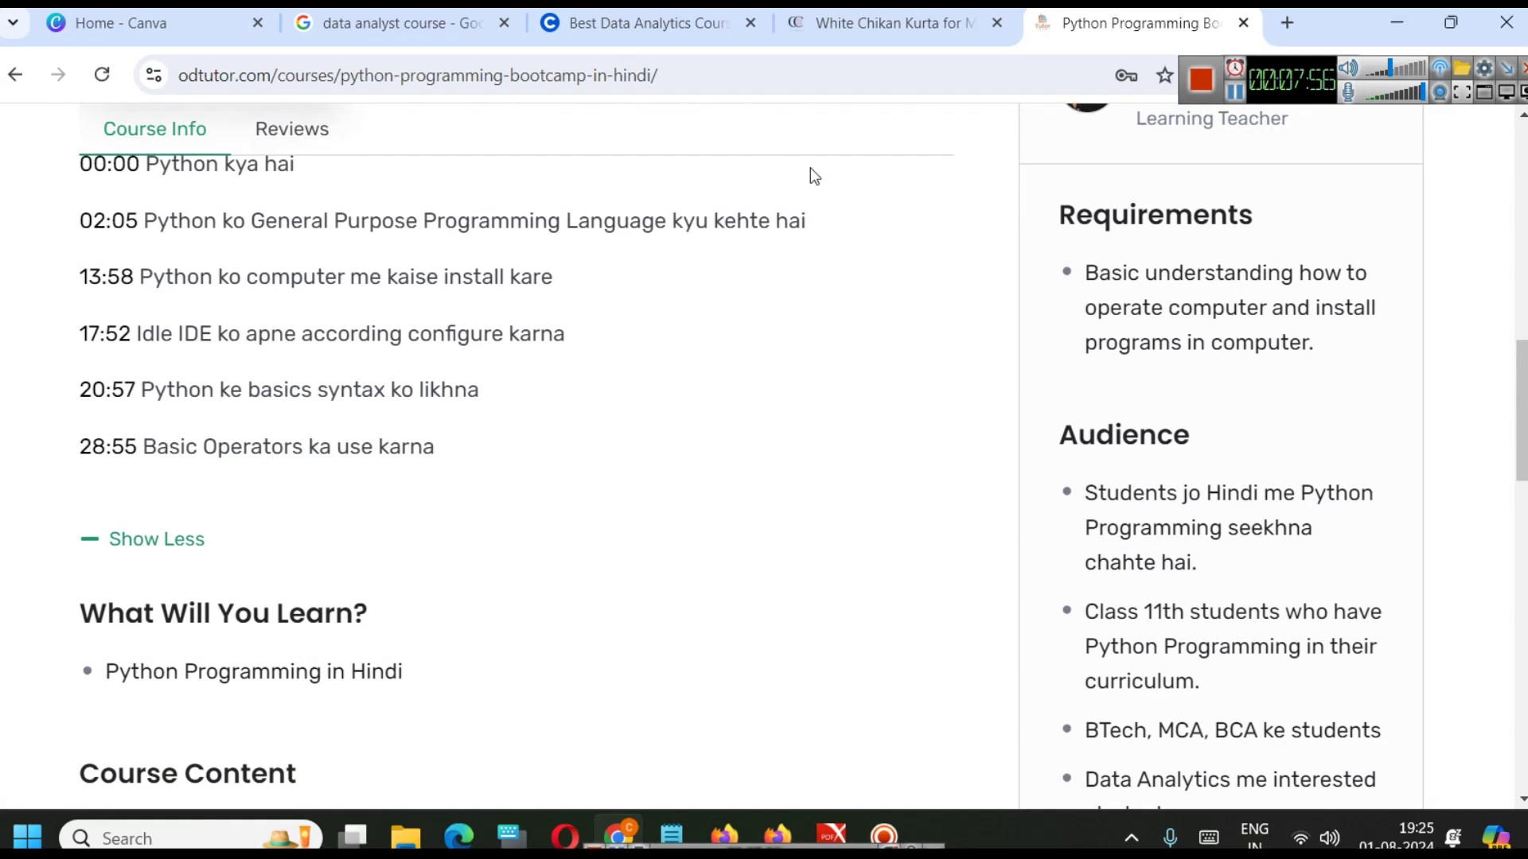
scroll(1289, 208, up, 10)
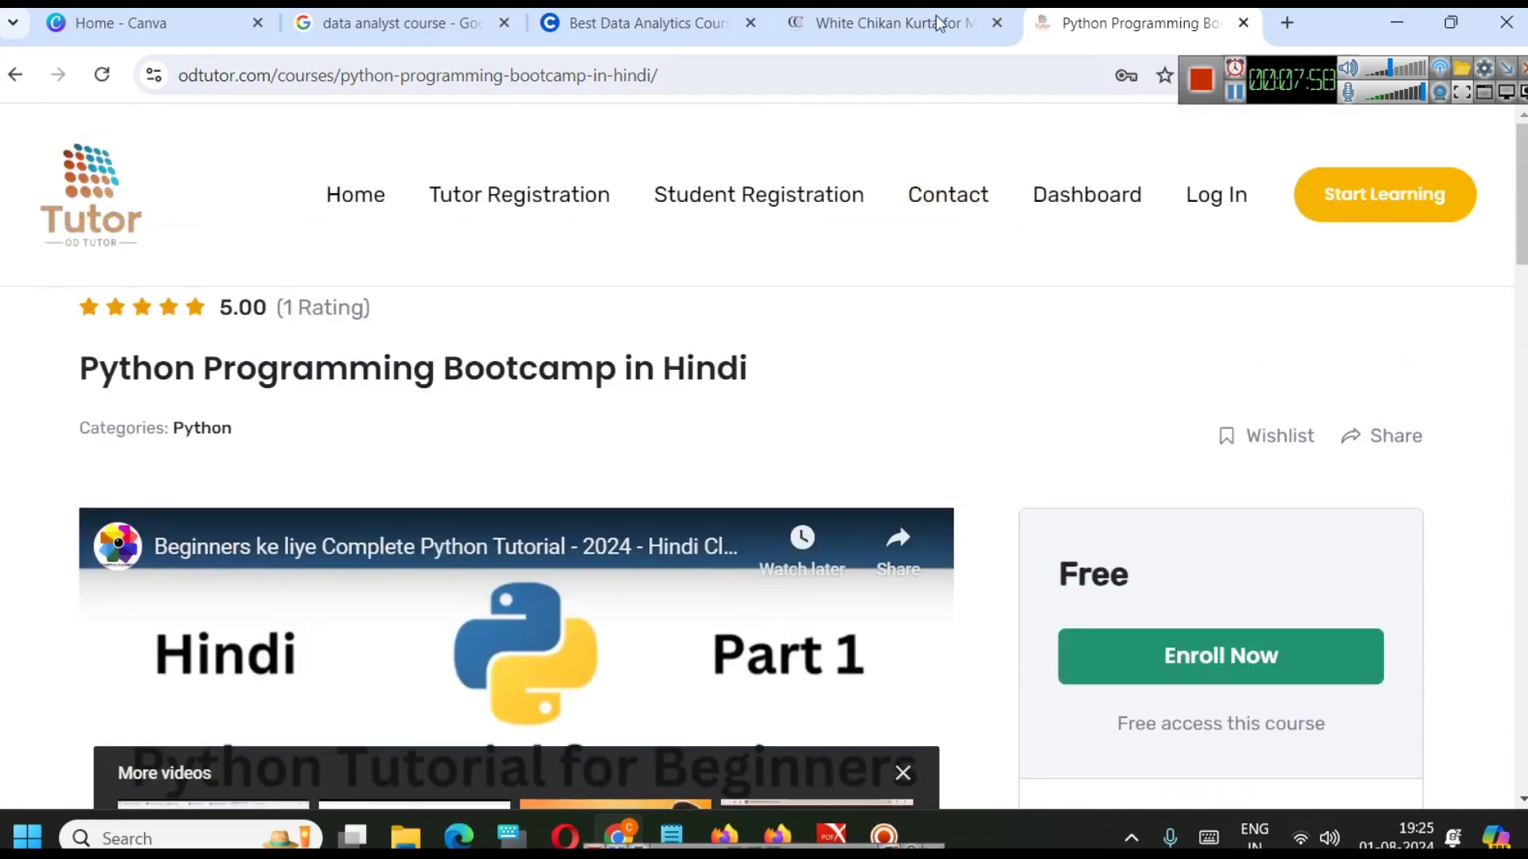
- Open coursemit.com in a new browser tab and look through the courses on its home page
click(939, 22)
click(1291, 24)
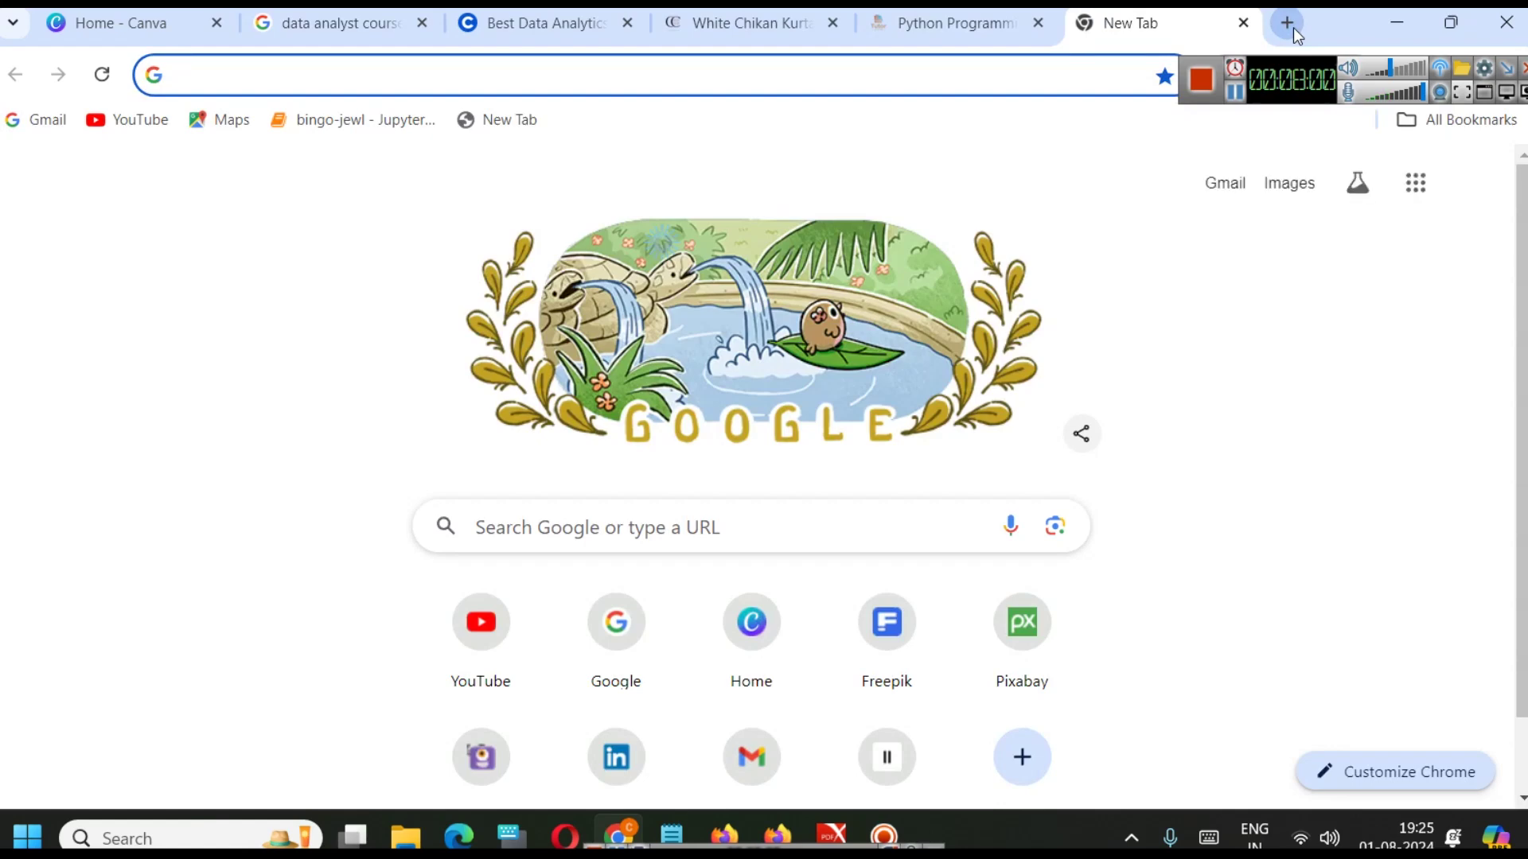
text(cour)
key(Return)
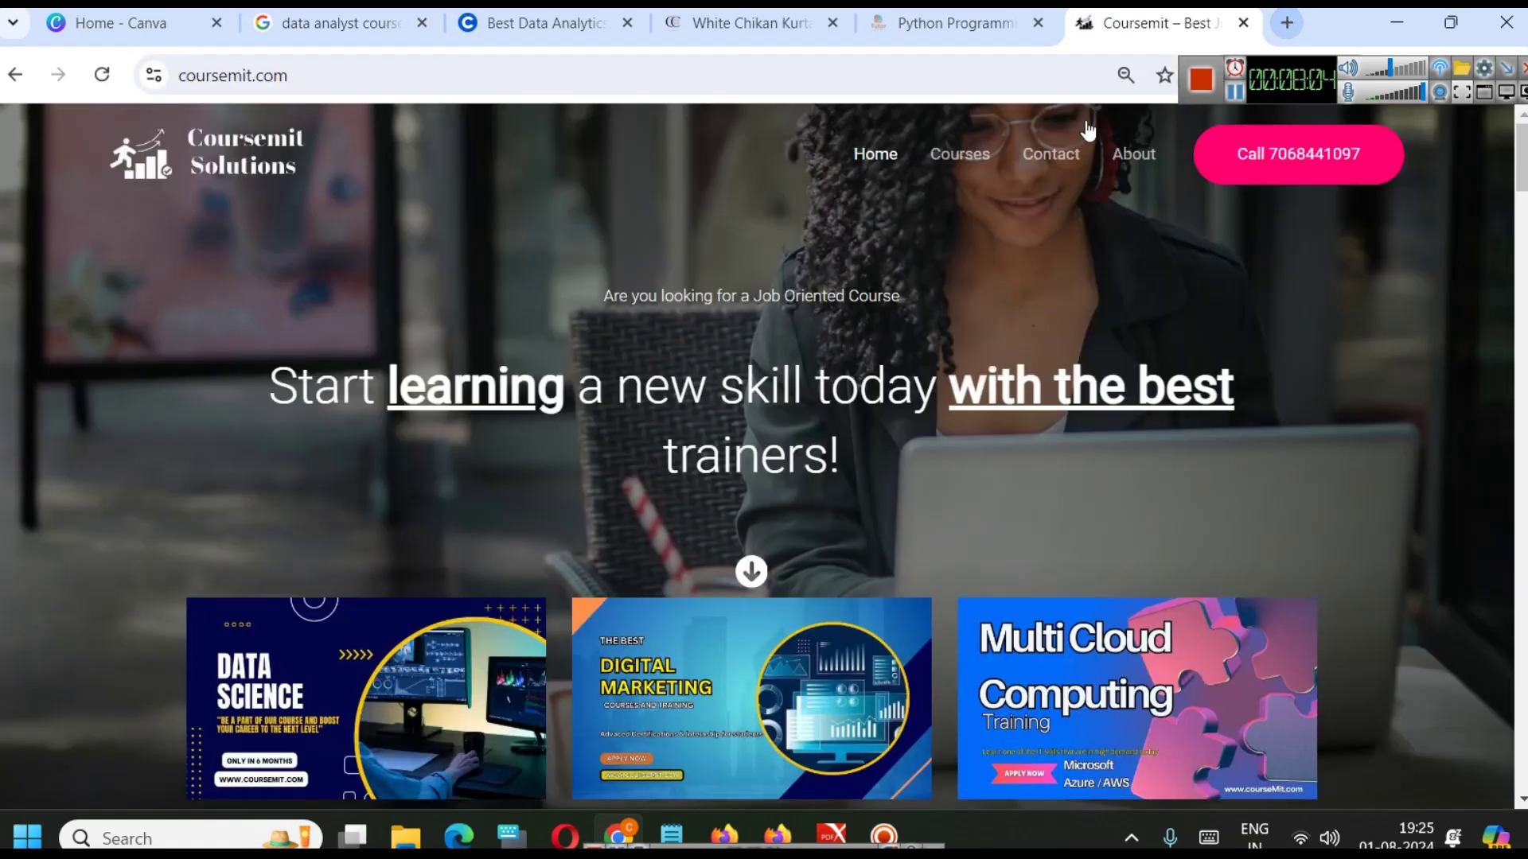
scroll(1072, 277, down, 1)
scroll(1053, 277, down, 8)
scroll(1046, 278, up, 7)
scroll(1040, 278, down, 5)
scroll(1040, 285, down, 10)
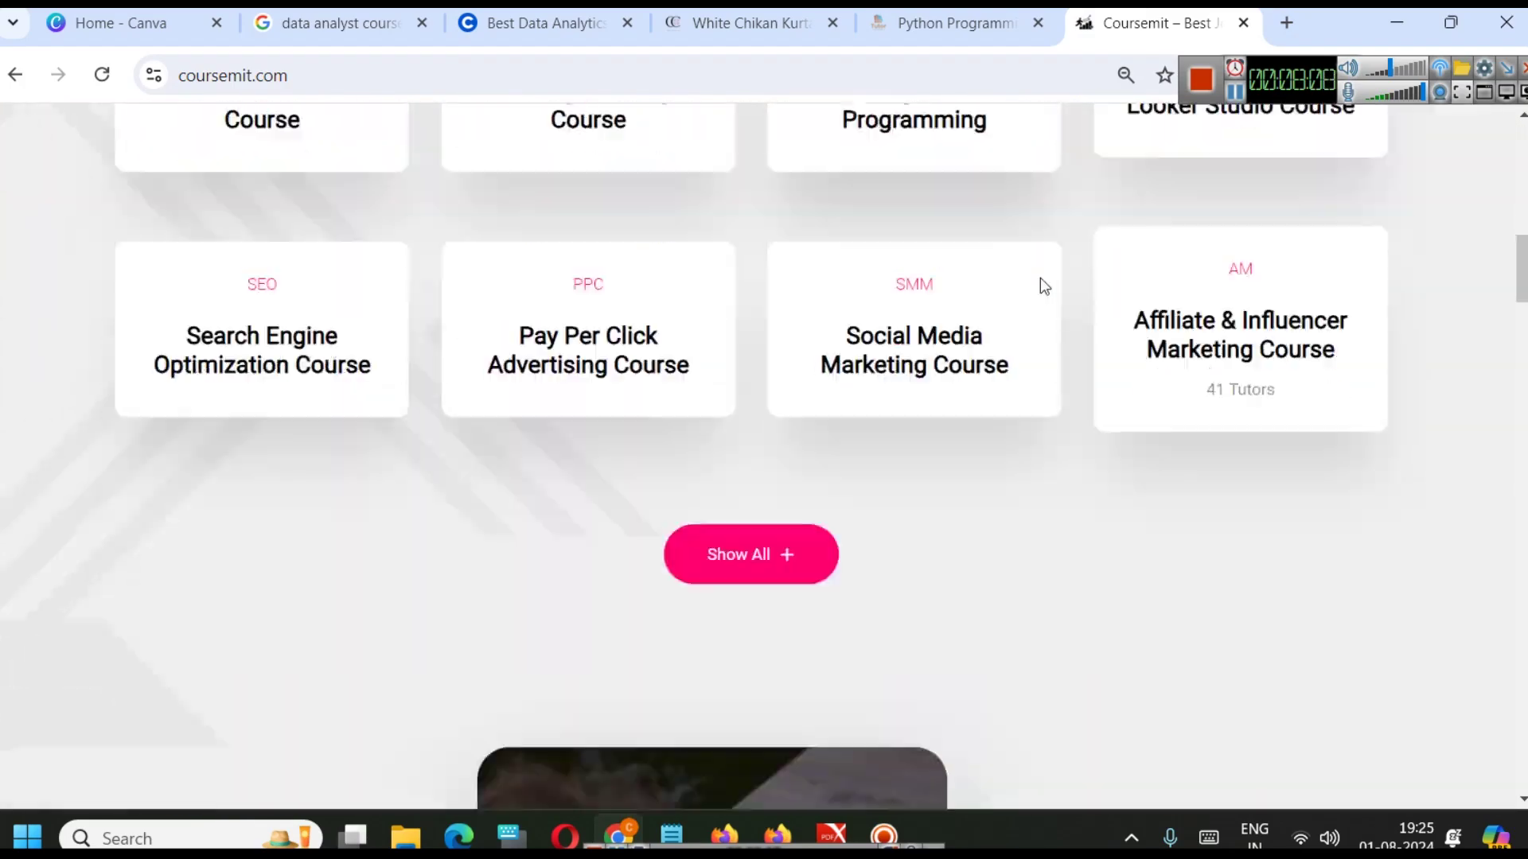
scroll(1034, 278, up, 13)
scroll(1029, 273, up, 3)
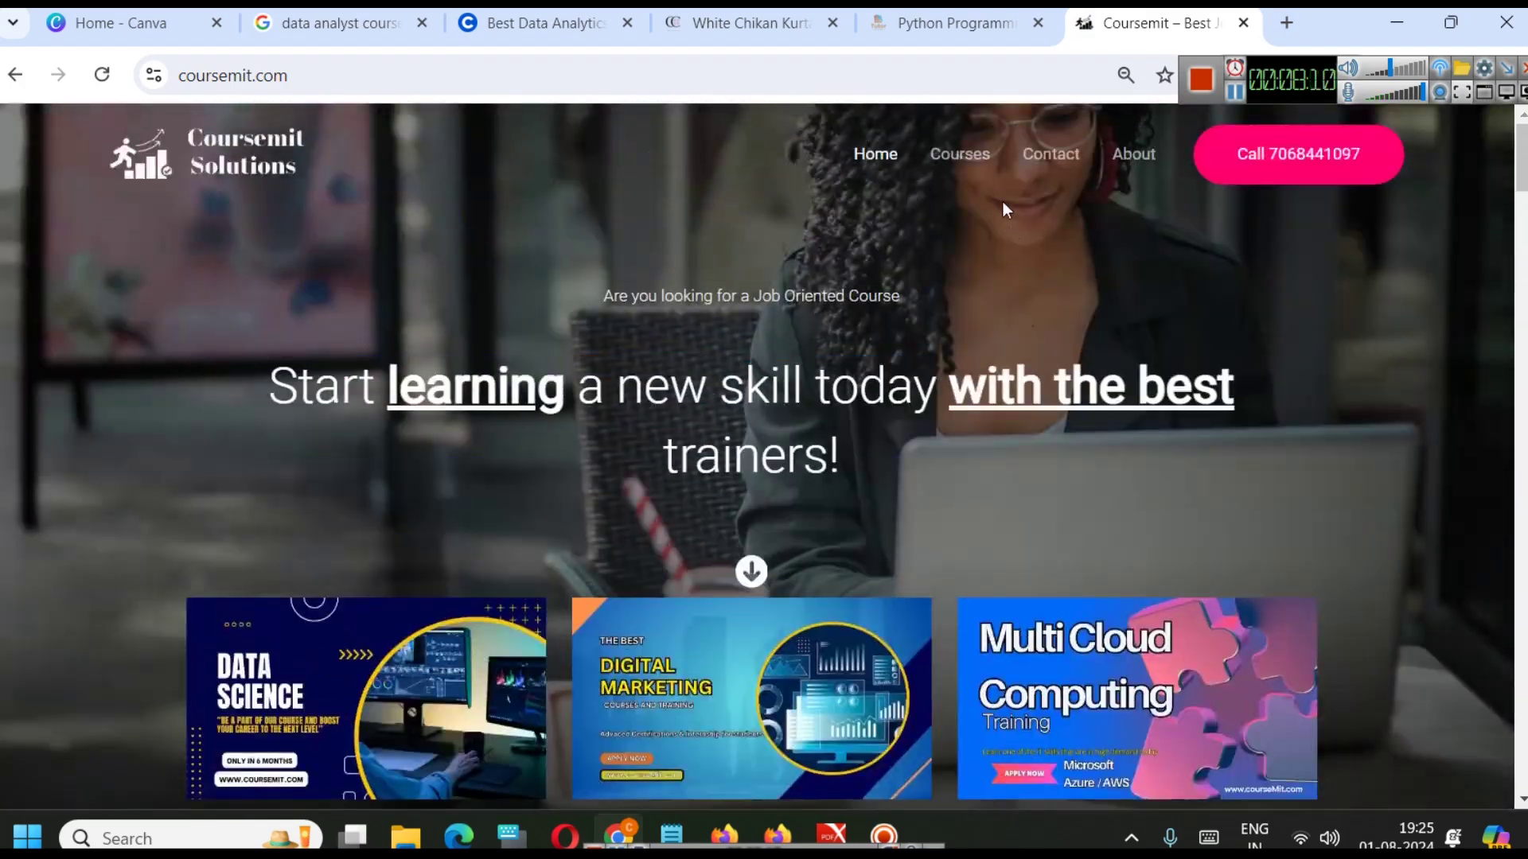
- Open the Coursemit courses page and view the listed course cards
click(965, 165)
scroll(1034, 247, down, 2)
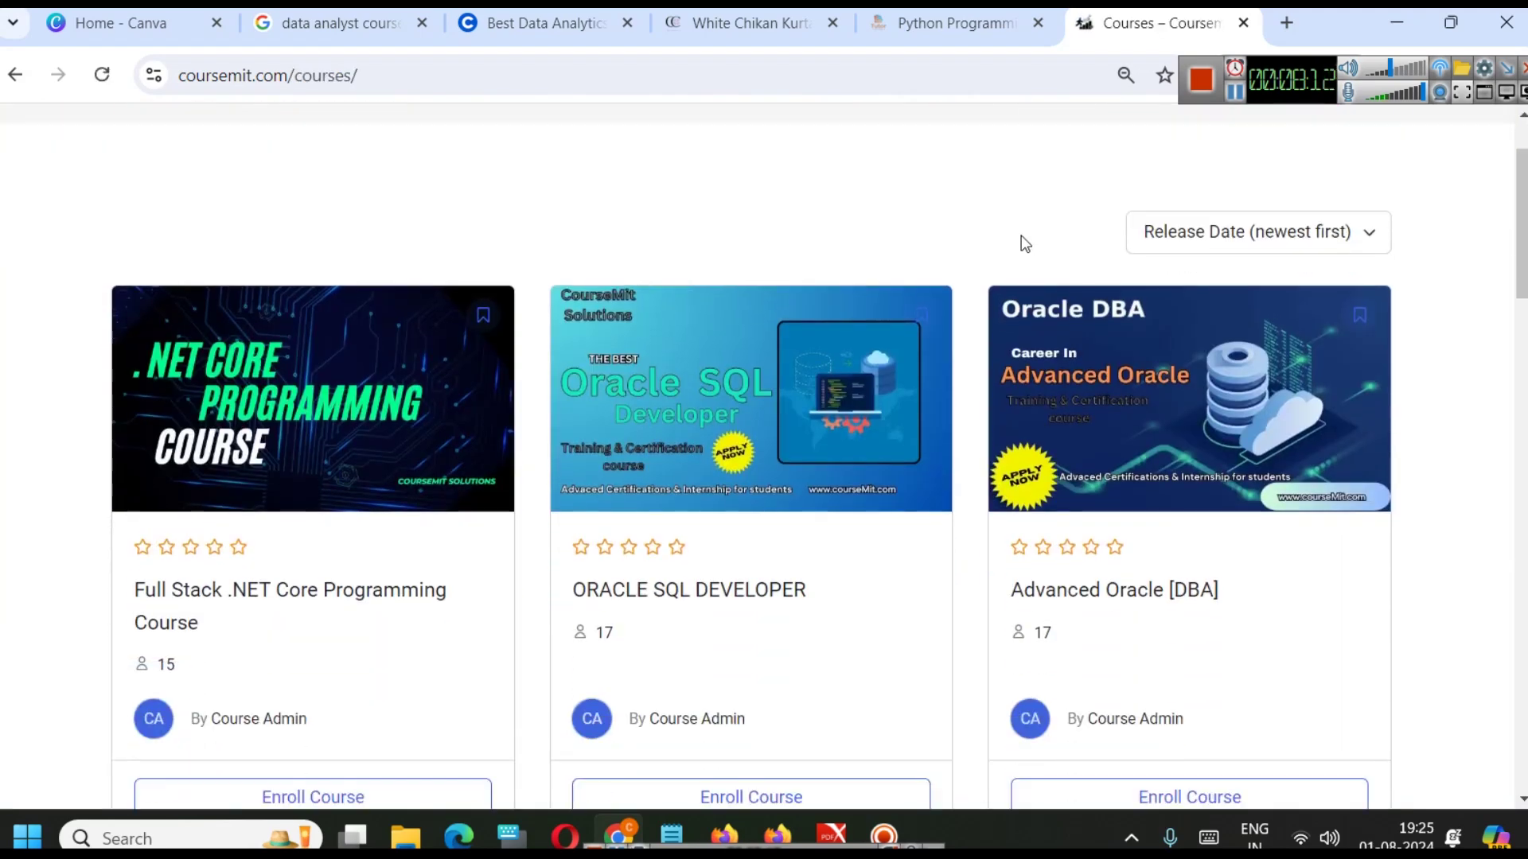
scroll(1114, 305, up, 2)
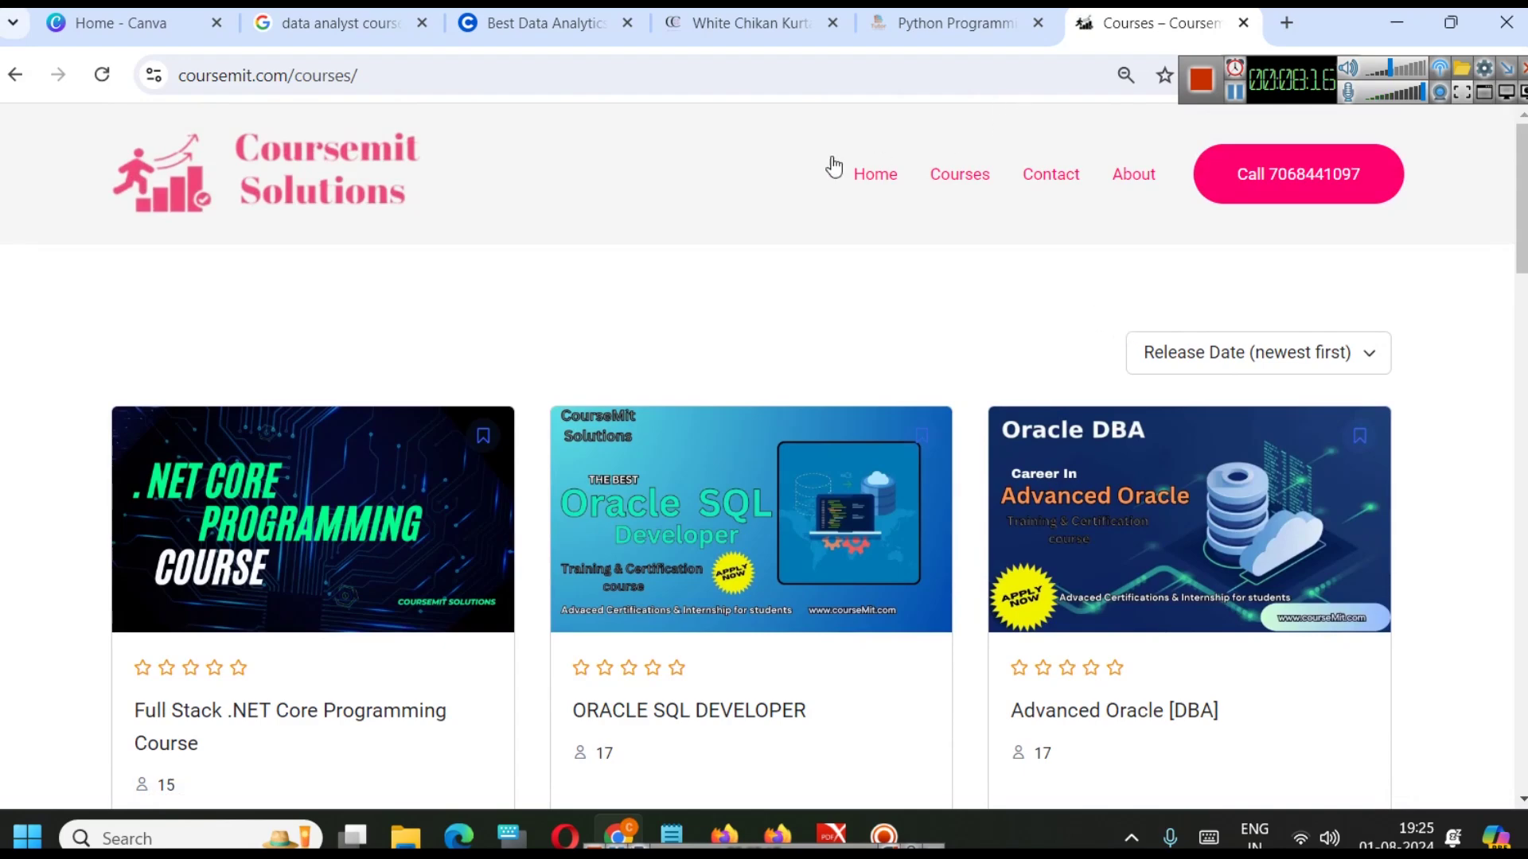
- Return to the Google results for "data analyst course" and review the sponsored and Coursera listings
click(401, 28)
scroll(572, 413, up, 5)
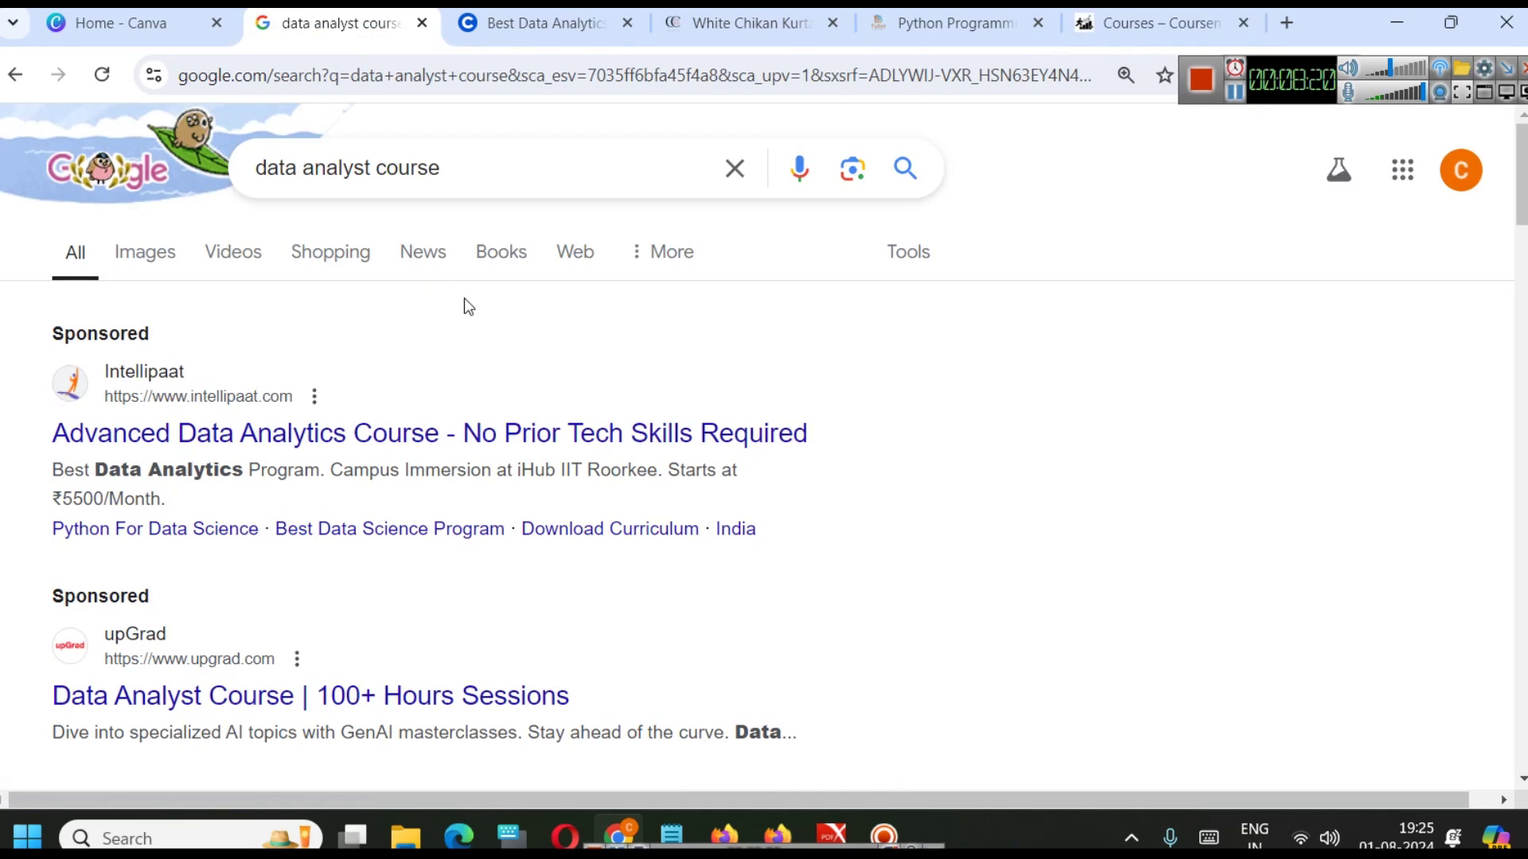
scroll(556, 446, down, 9)
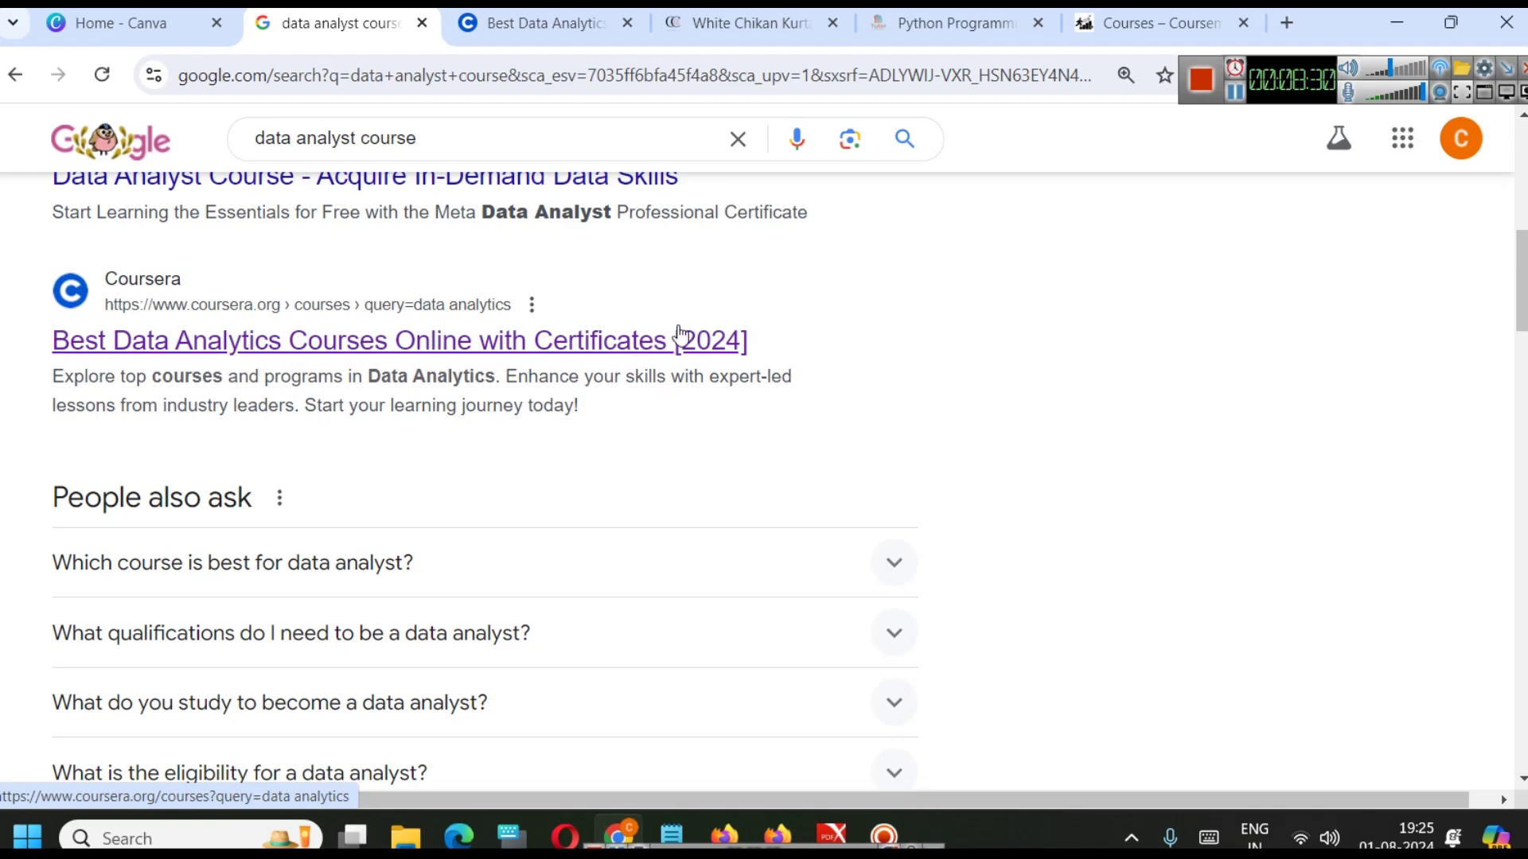
- Review the White Chikan Kurta product page and bring the Coursemit courses page back up
click(740, 24)
scroll(878, 452, down, 5)
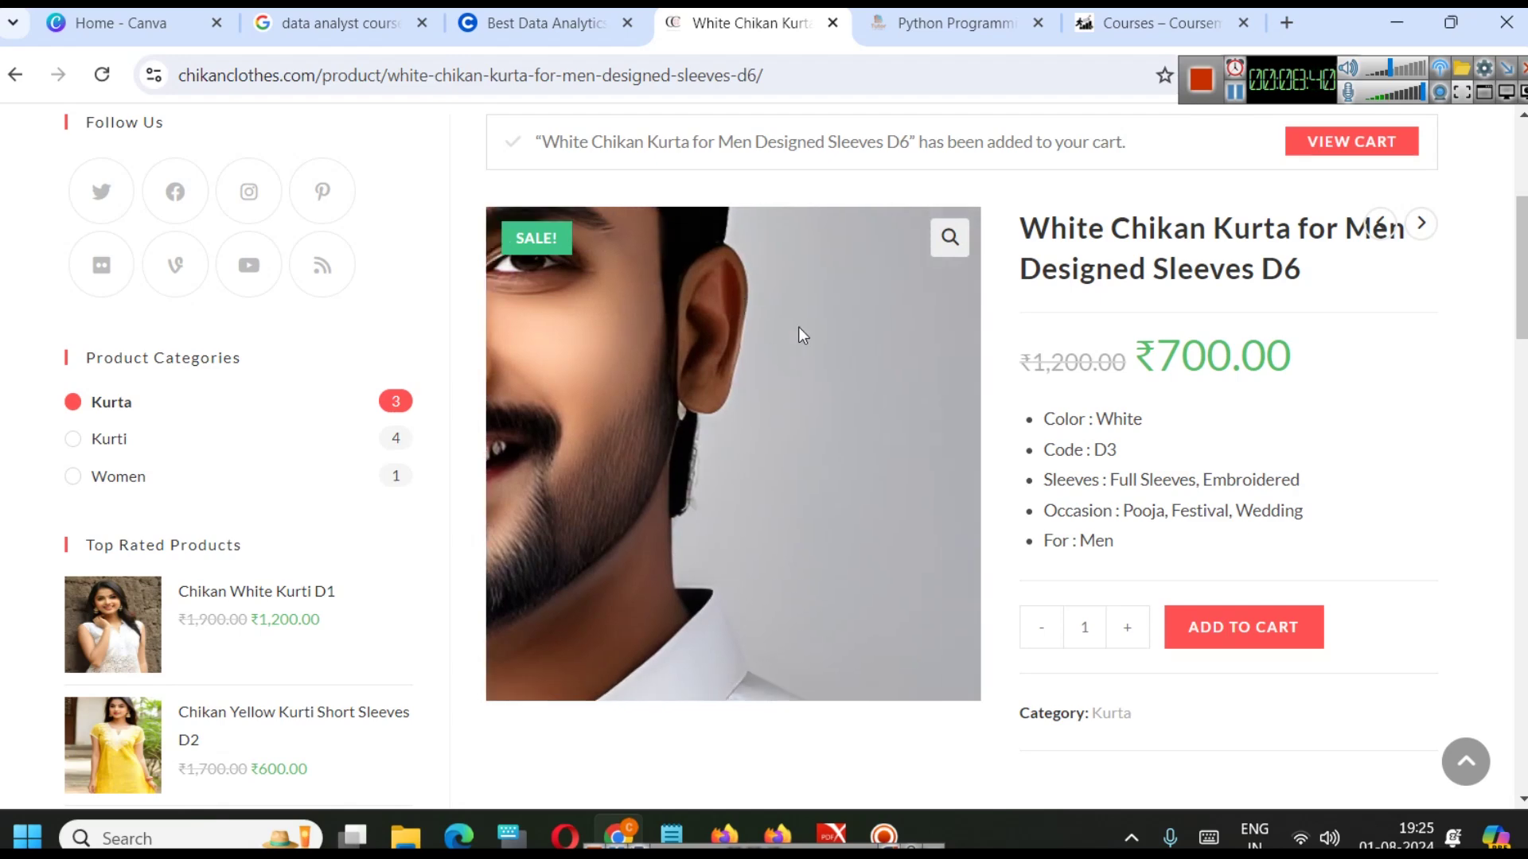
click(1117, 31)
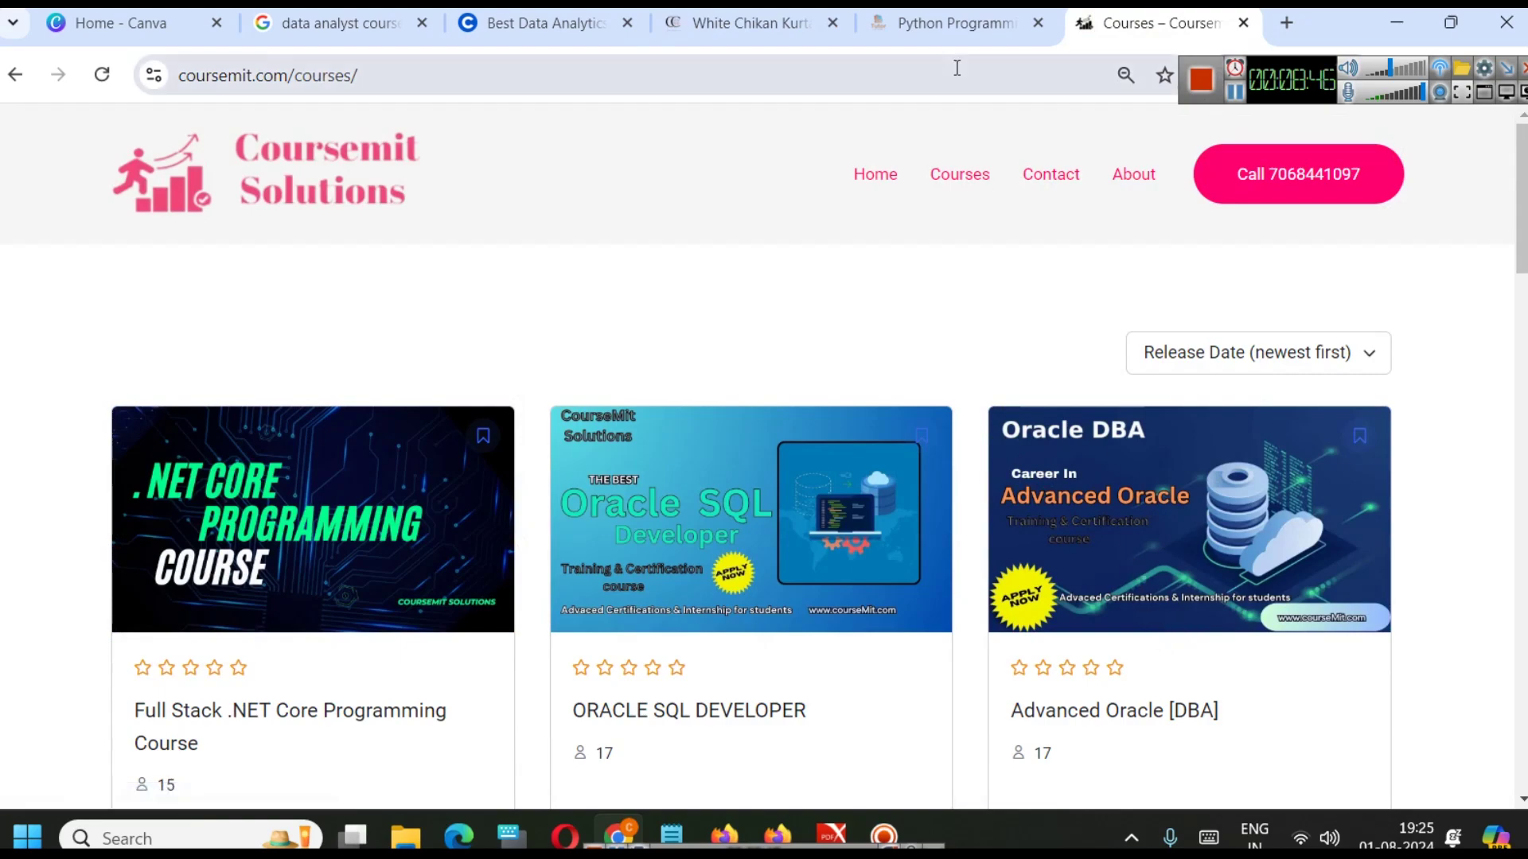
- Go back to the Python Programming Bootcamp page and review its About Course section
click(951, 24)
scroll(776, 380, down, 3)
scroll(776, 380, down, 7)
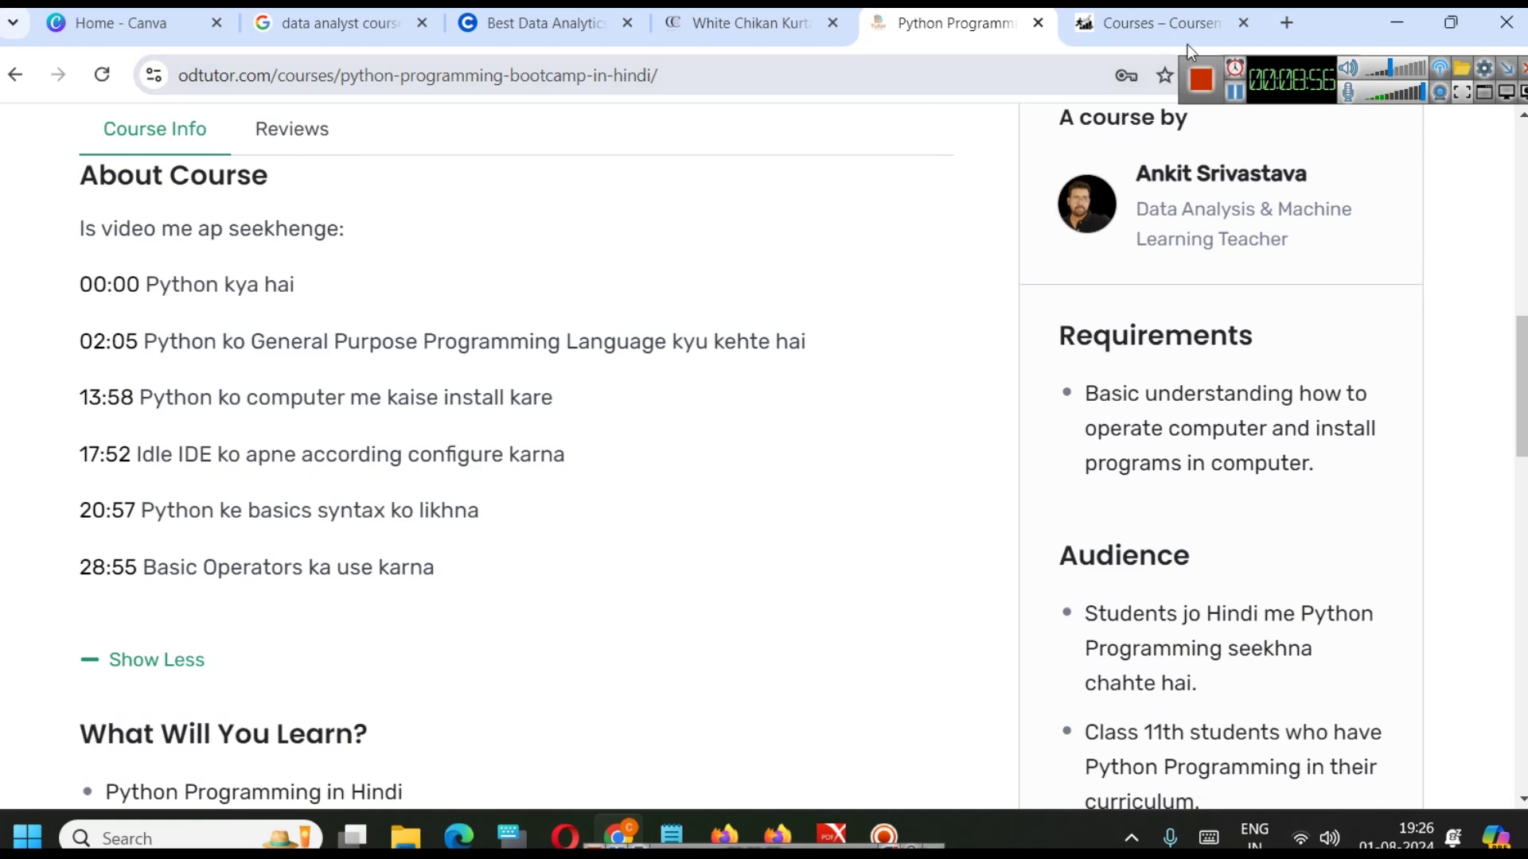
- Open anvitech.in in a new browser tab, dismiss the ad-blocker notice and look through the agency's services
click(1286, 23)
text(anvi)
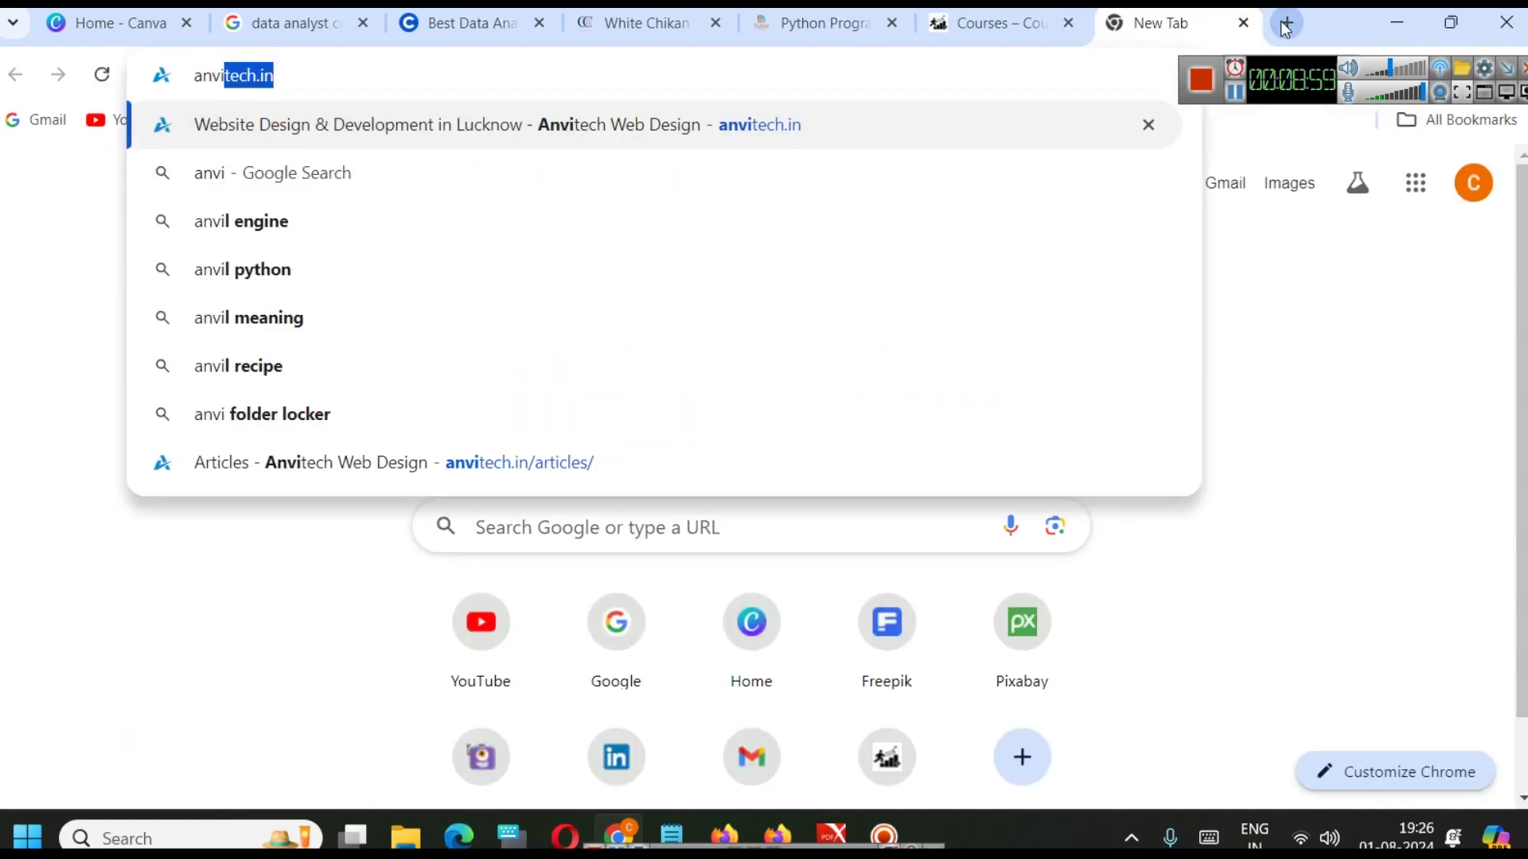
key(Return)
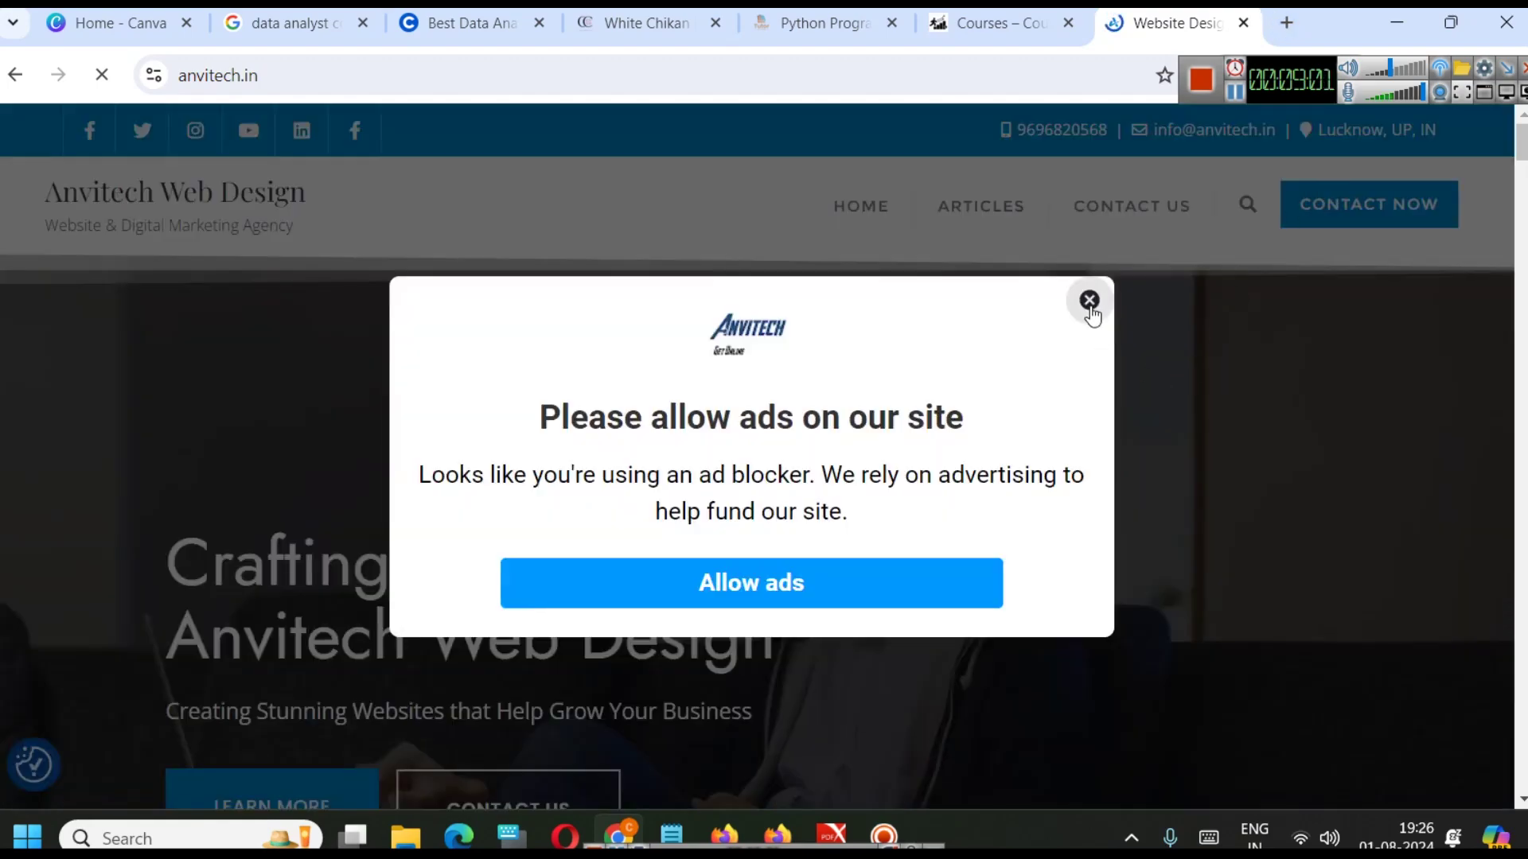
click(1091, 300)
scroll(1012, 298, down, 15)
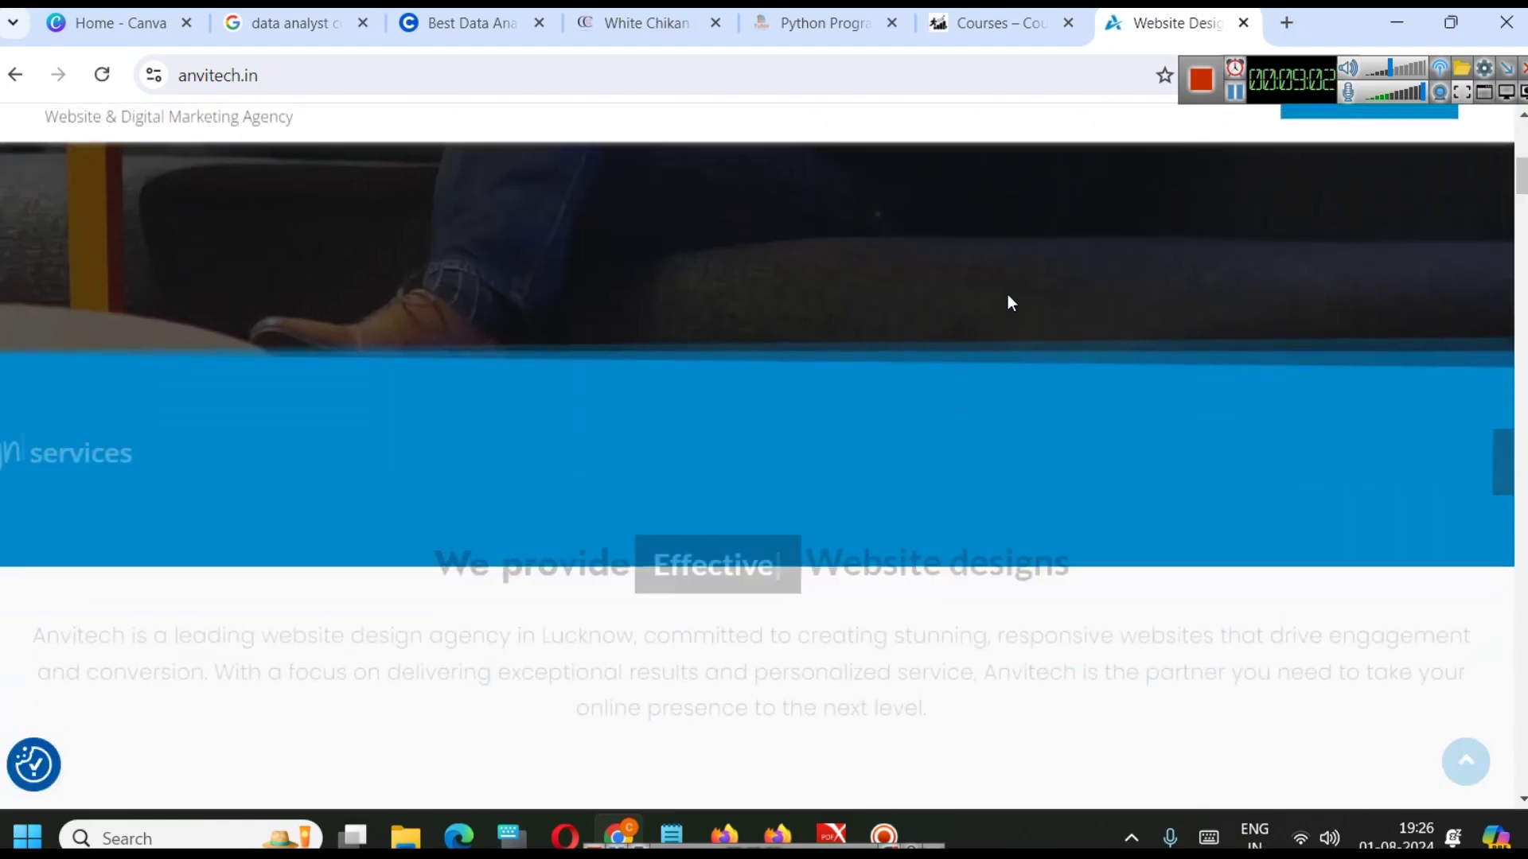
scroll(981, 338, up, 5)
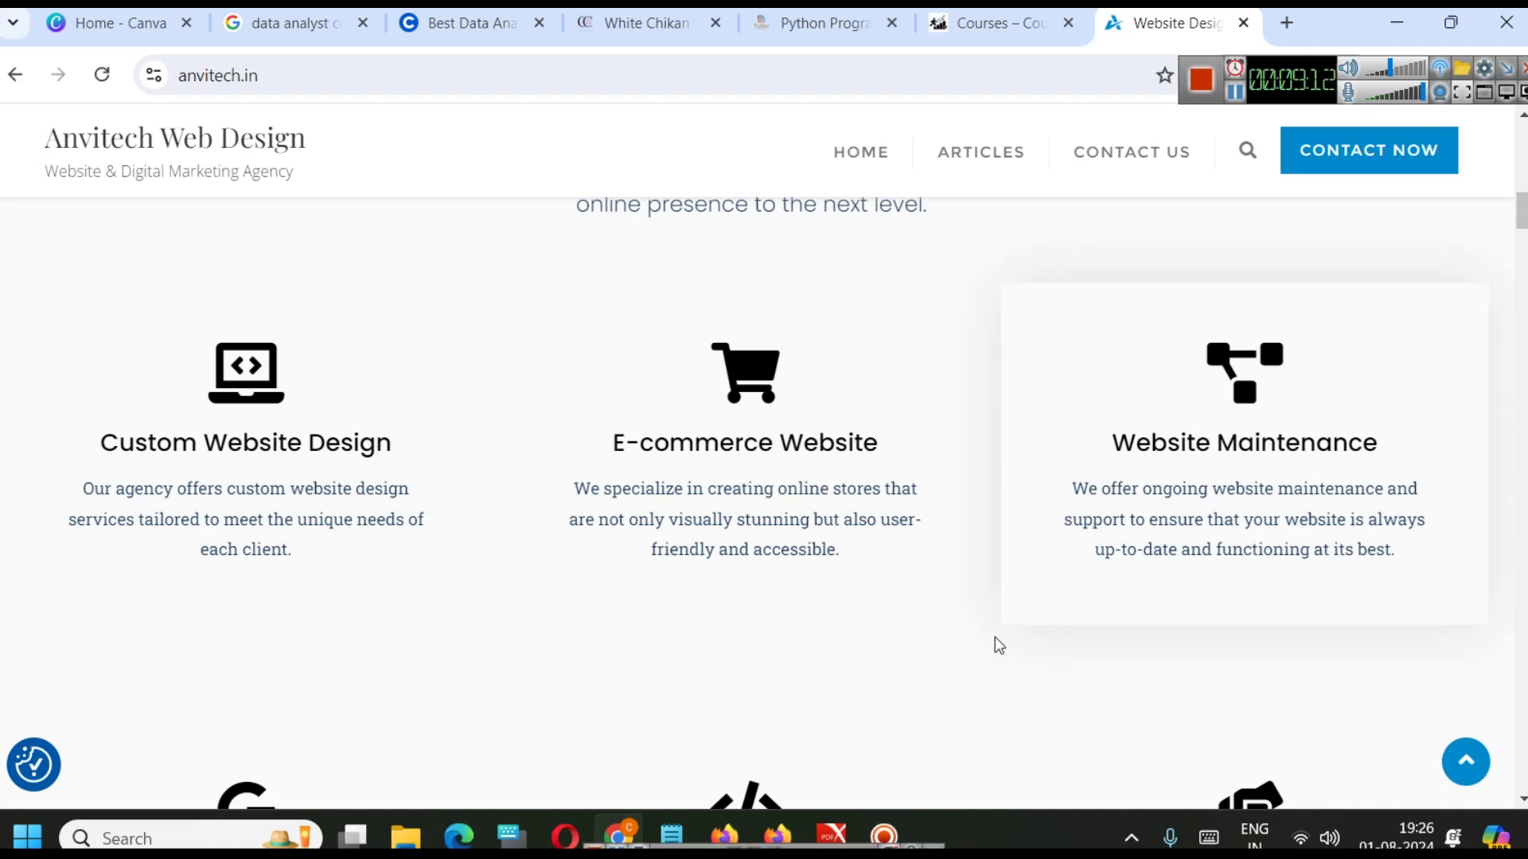
- Switch to the For Digital Marketing note in Notepad and highlight "Business Website" in item 1
mouse_move(672, 837)
click(818, 779)
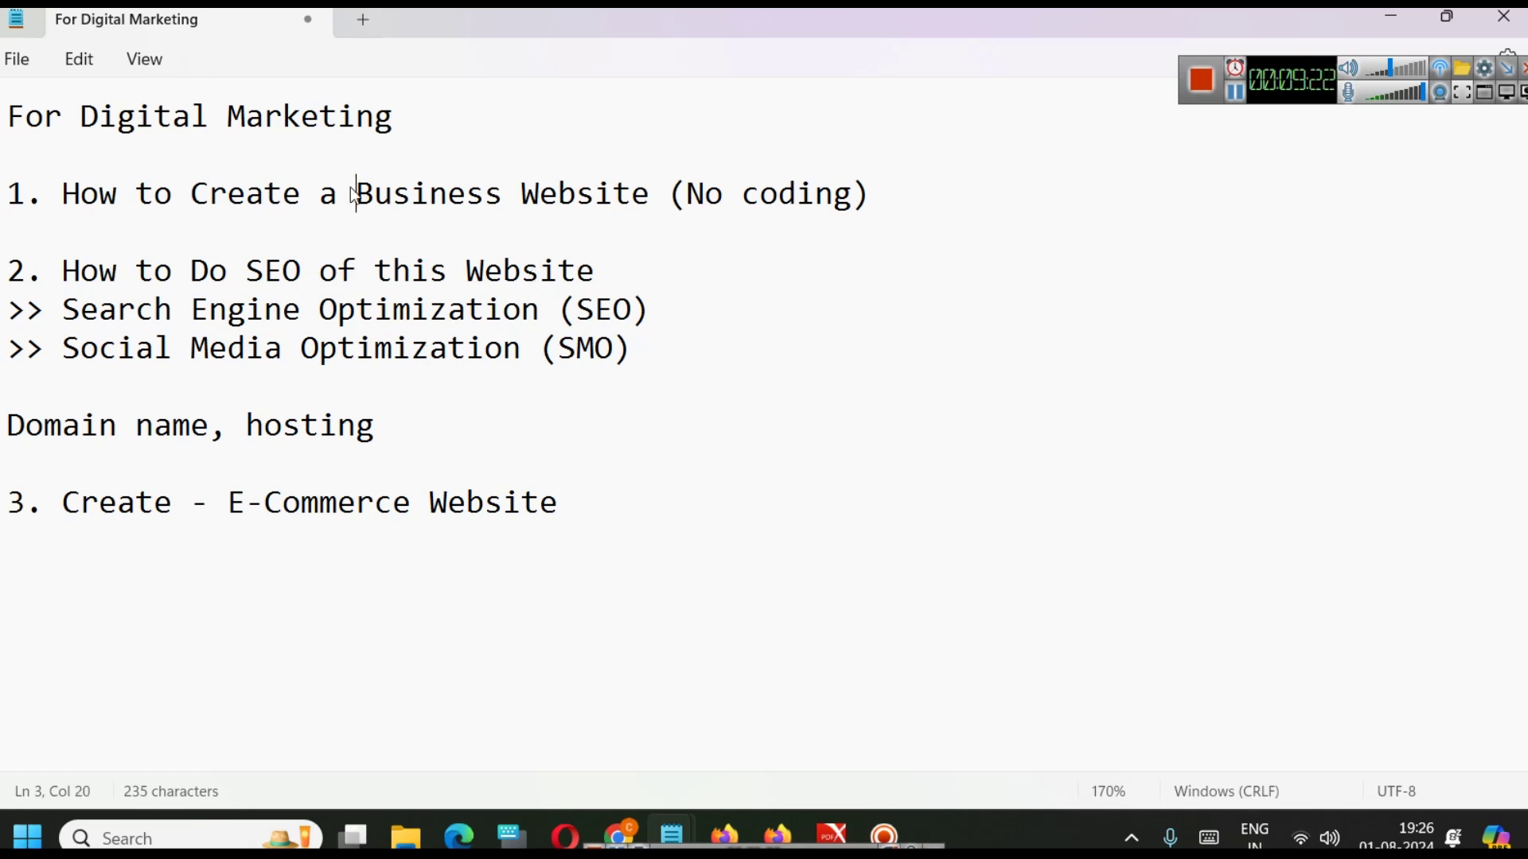
drag(355, 193, 649, 194)
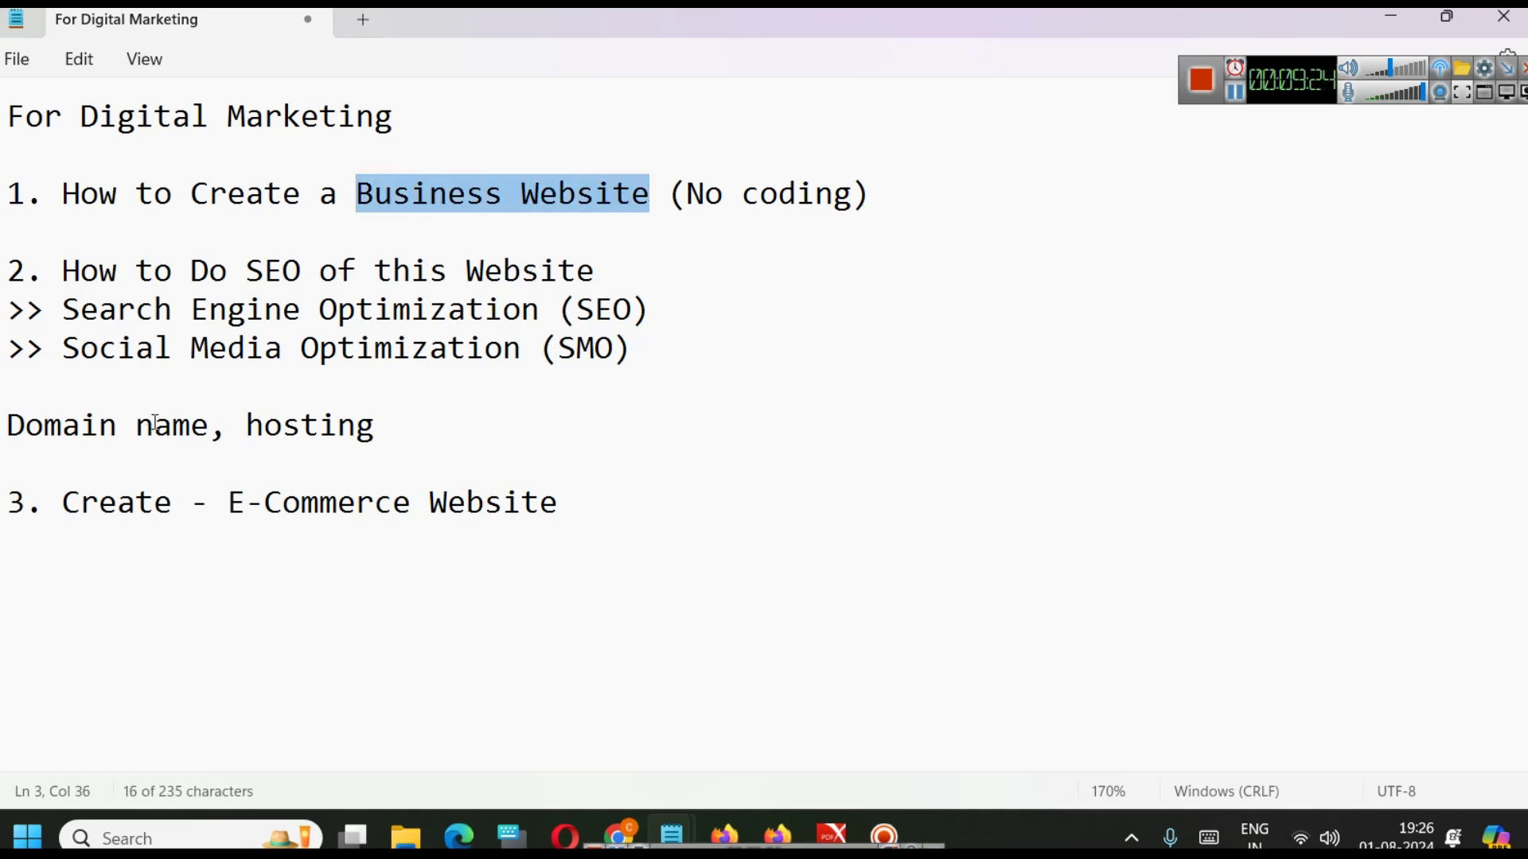
click(590, 538)
- Copy the SEO and SMO lines from item 2 to below "3. Create - E-Commerce Website"
drag(634, 354, 6, 309)
key(ctrl+c)
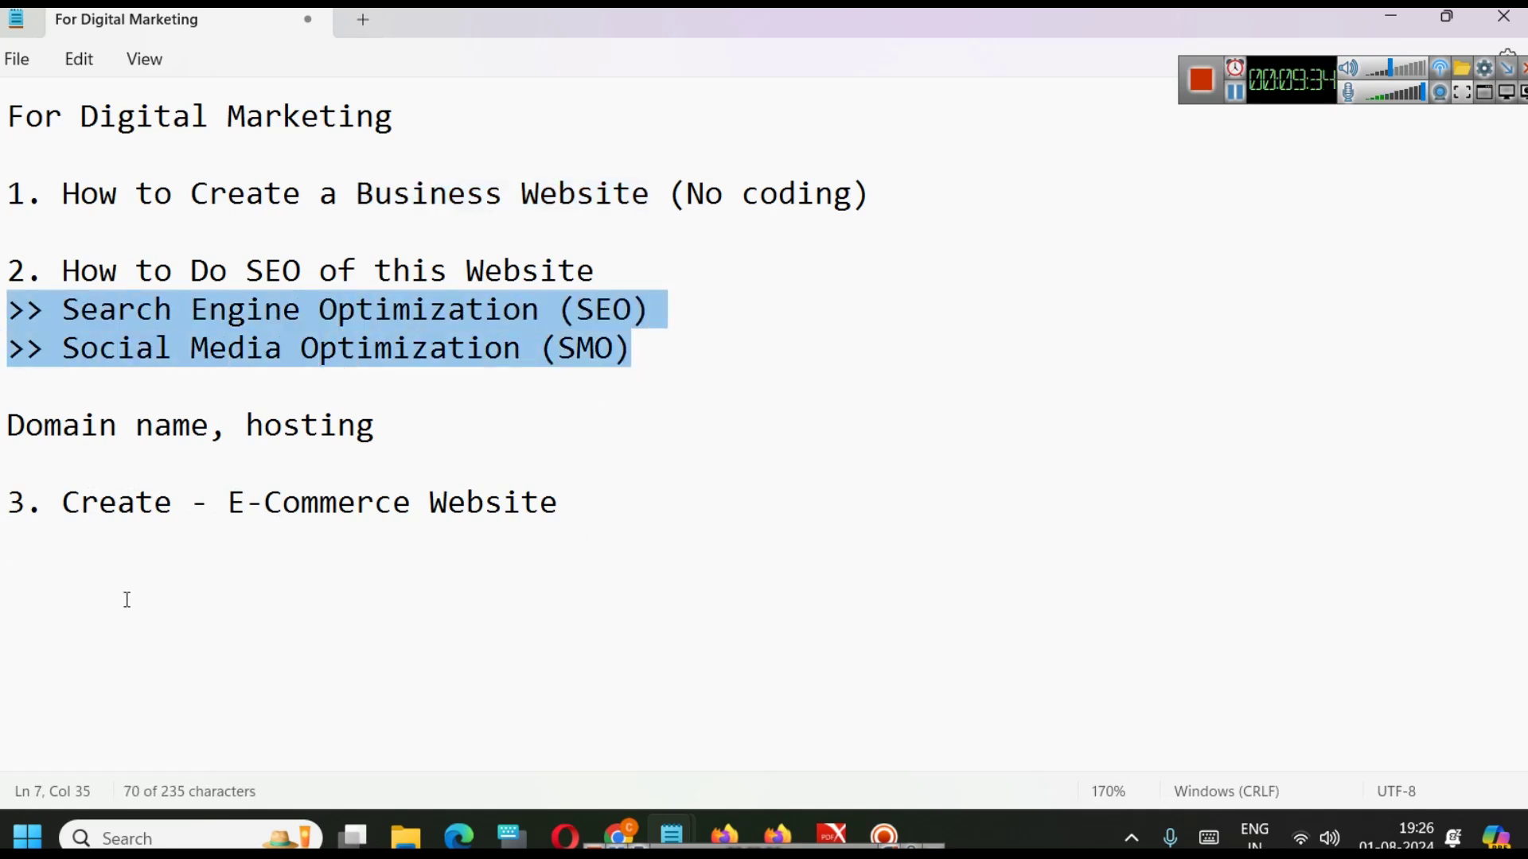
click(98, 555)
key(ctrl+v)
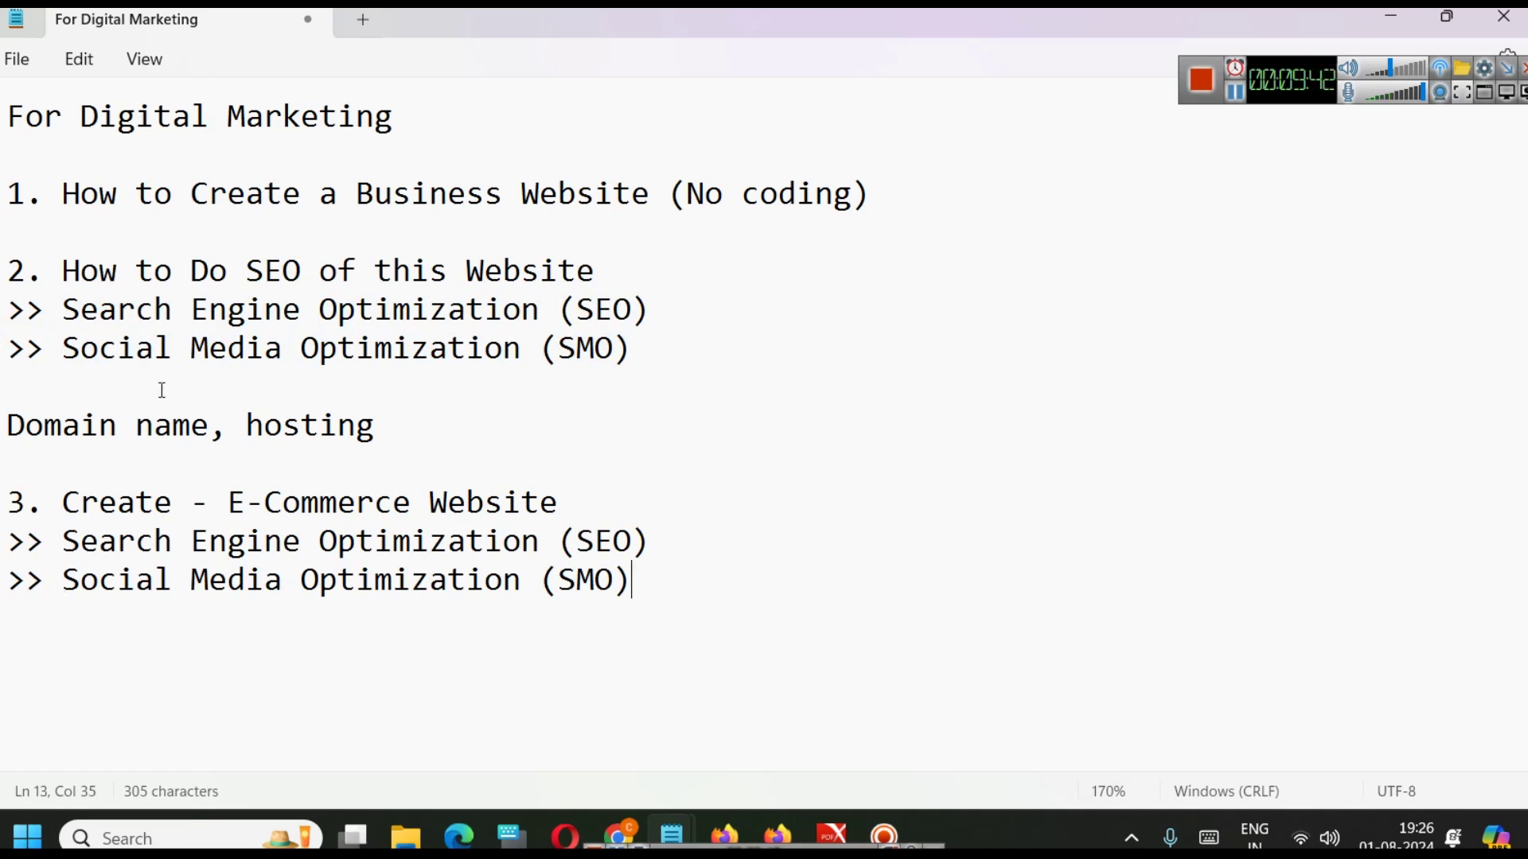
- Highlight the "How to Create a Business Website (No coding)" line, followed by "hosting" in the domain name line
drag(957, 197, 7, 195)
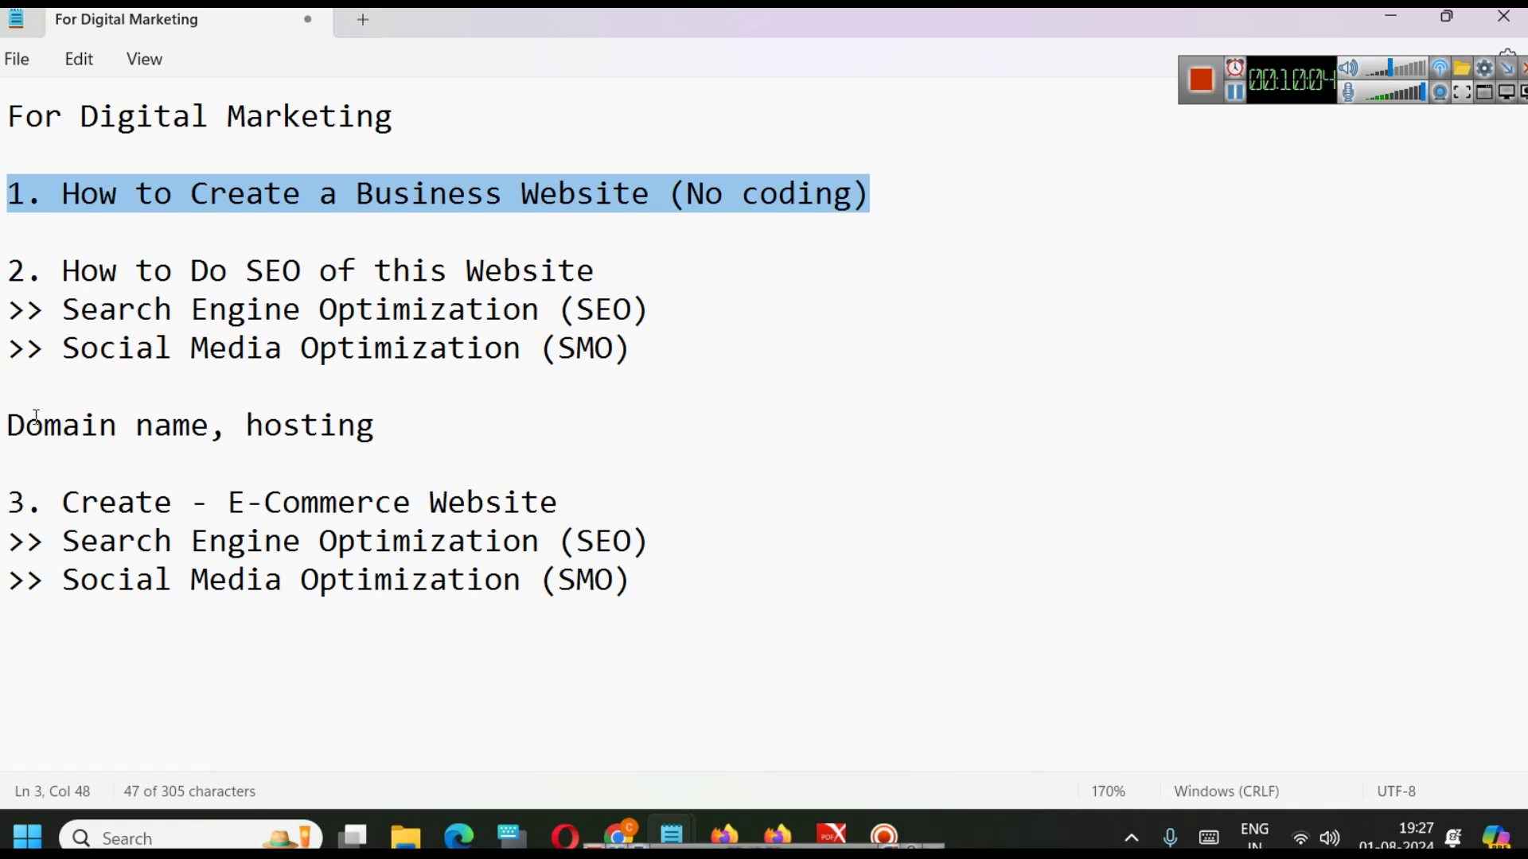
click(13, 423)
drag(13, 424, 460, 424)
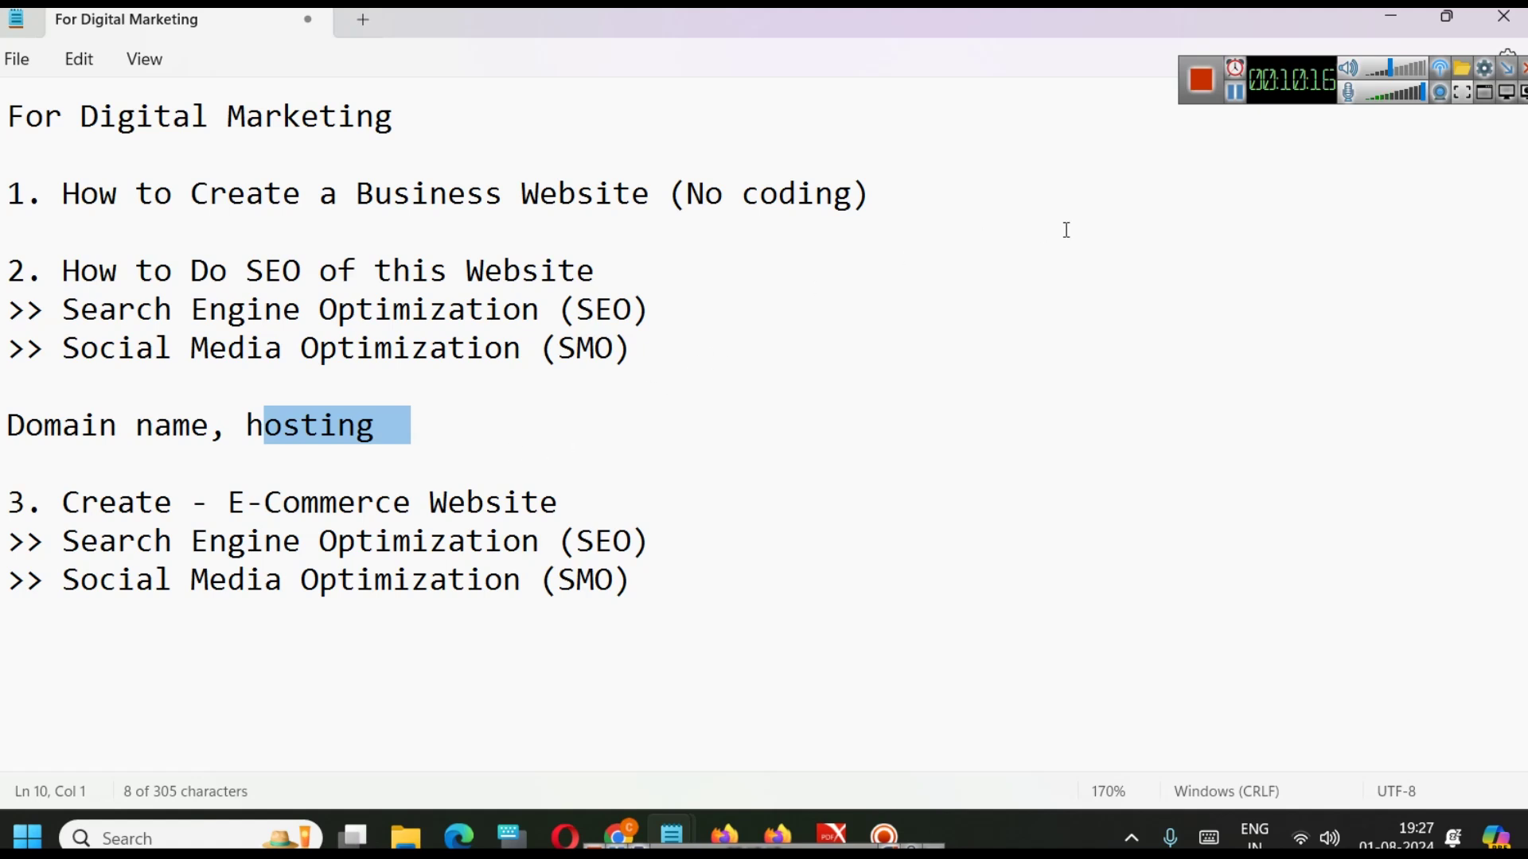
- Add the line "Wordpress - Content Management System" beneath item 1, separated by a blank line
click(989, 215)
key(Return)
key(Return)
text(W)
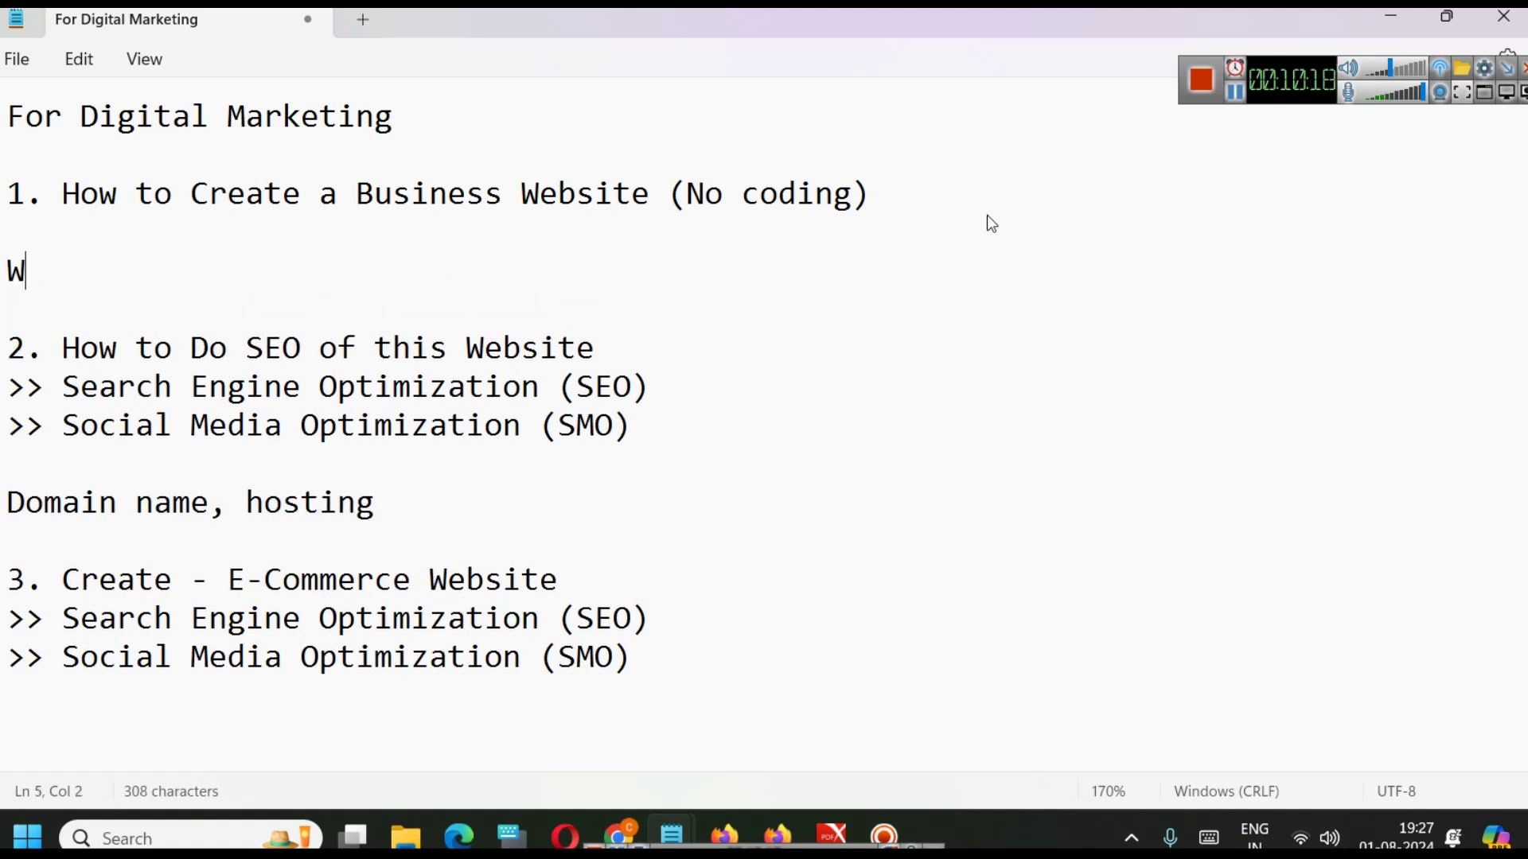
text(ordpress )
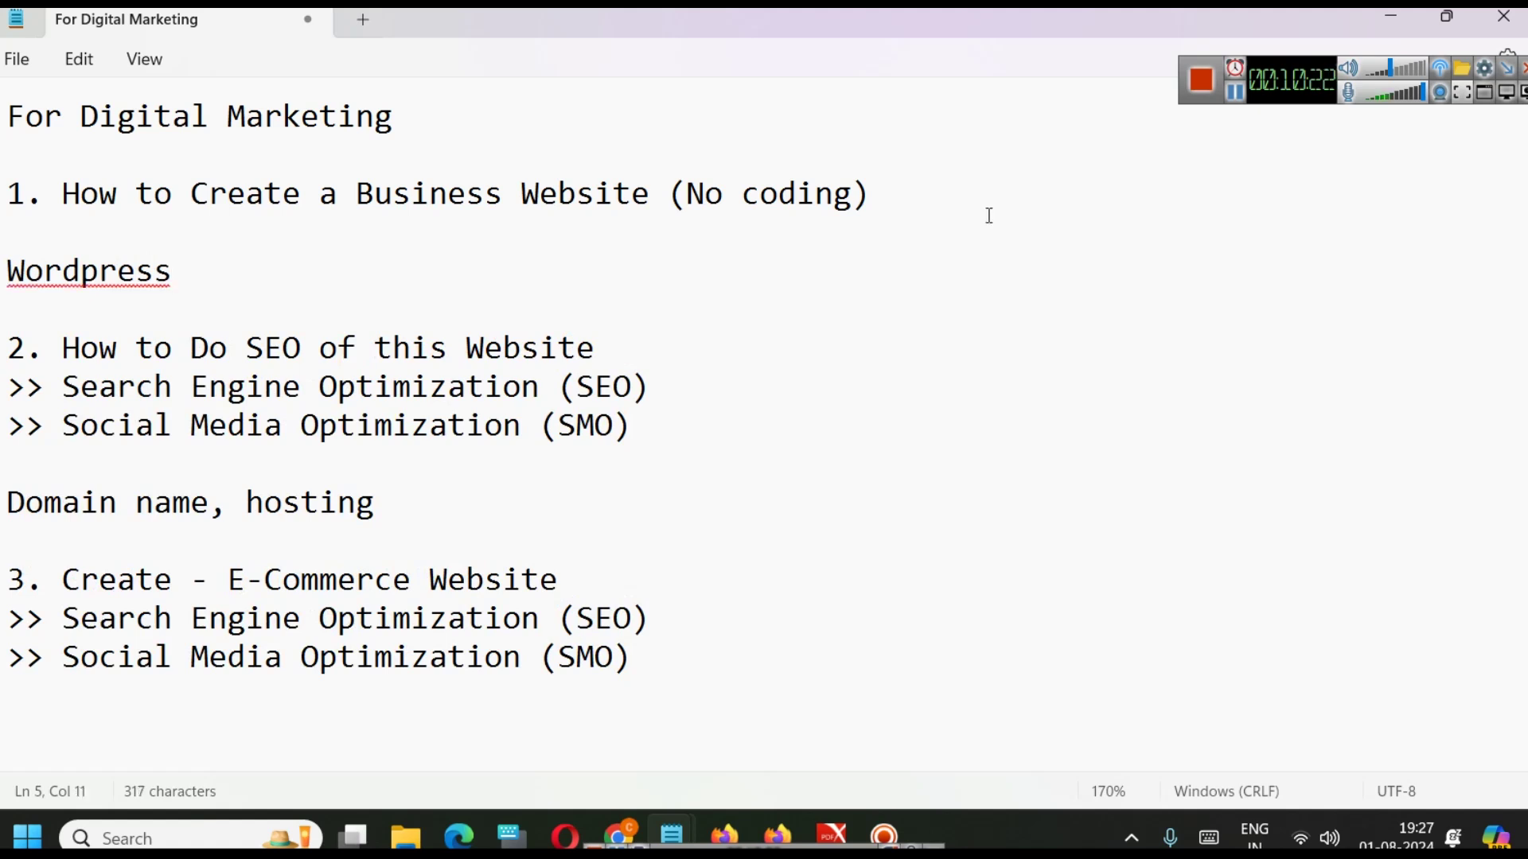
text(- Content Manag)
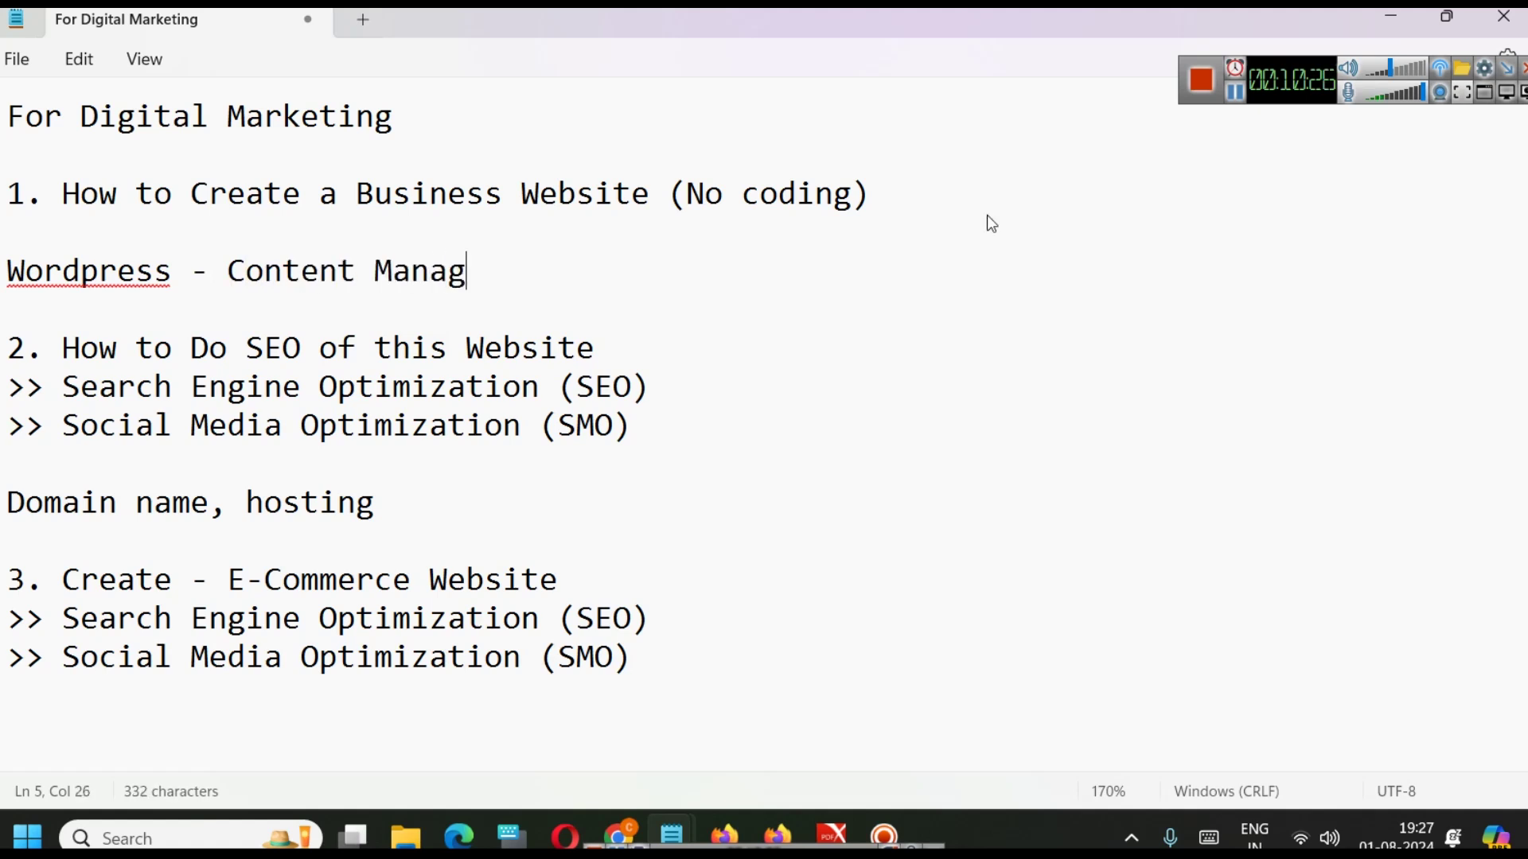
text(ement System)
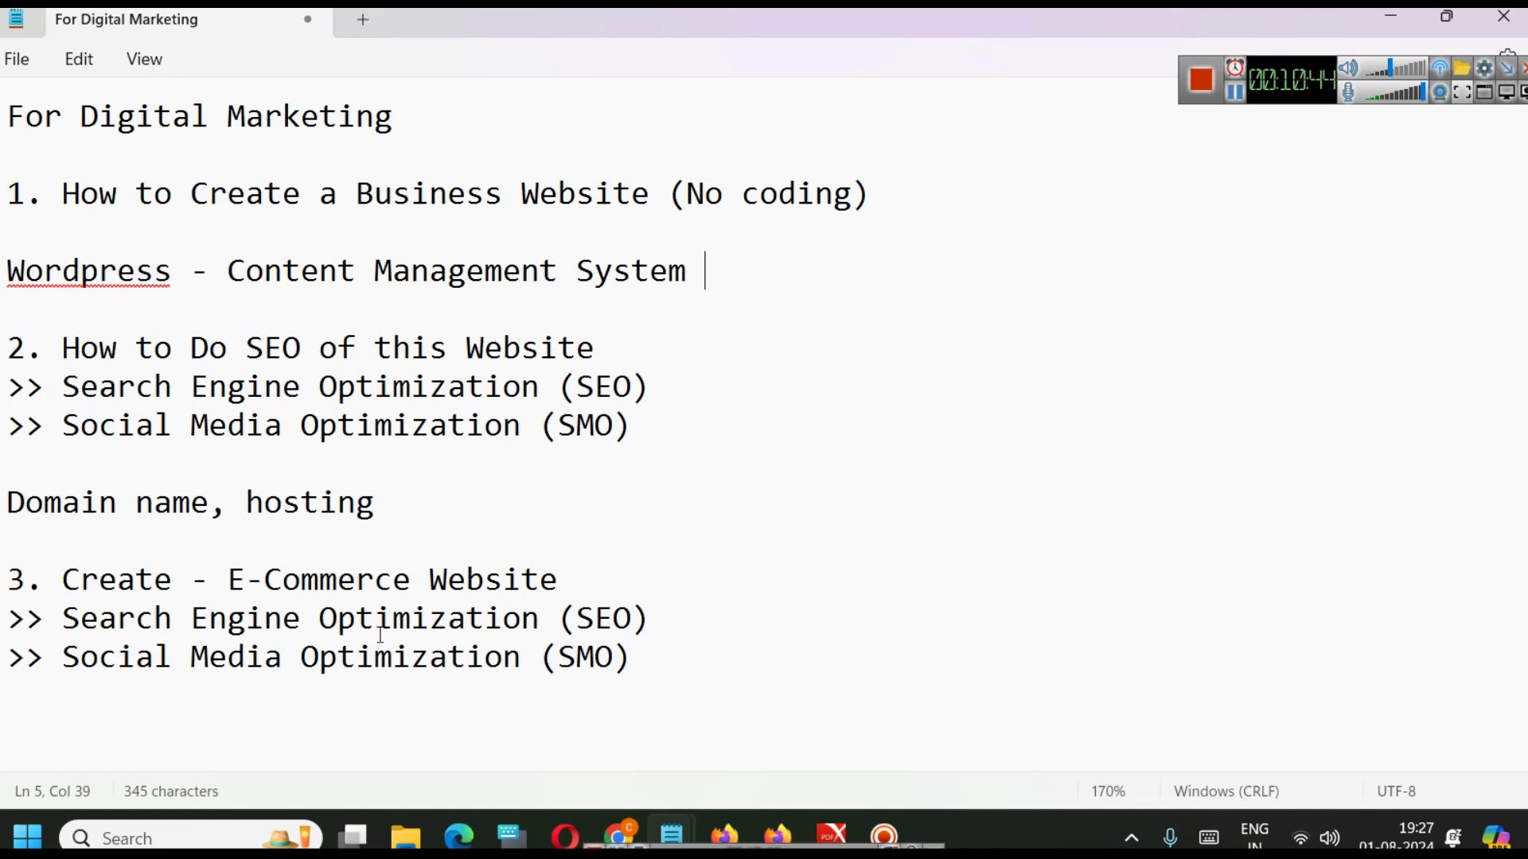
- Add the line "Shopify , Drupal, Wix etc" beneath the Wordpress line, separated by a blank line
key(Return)
key(Return)
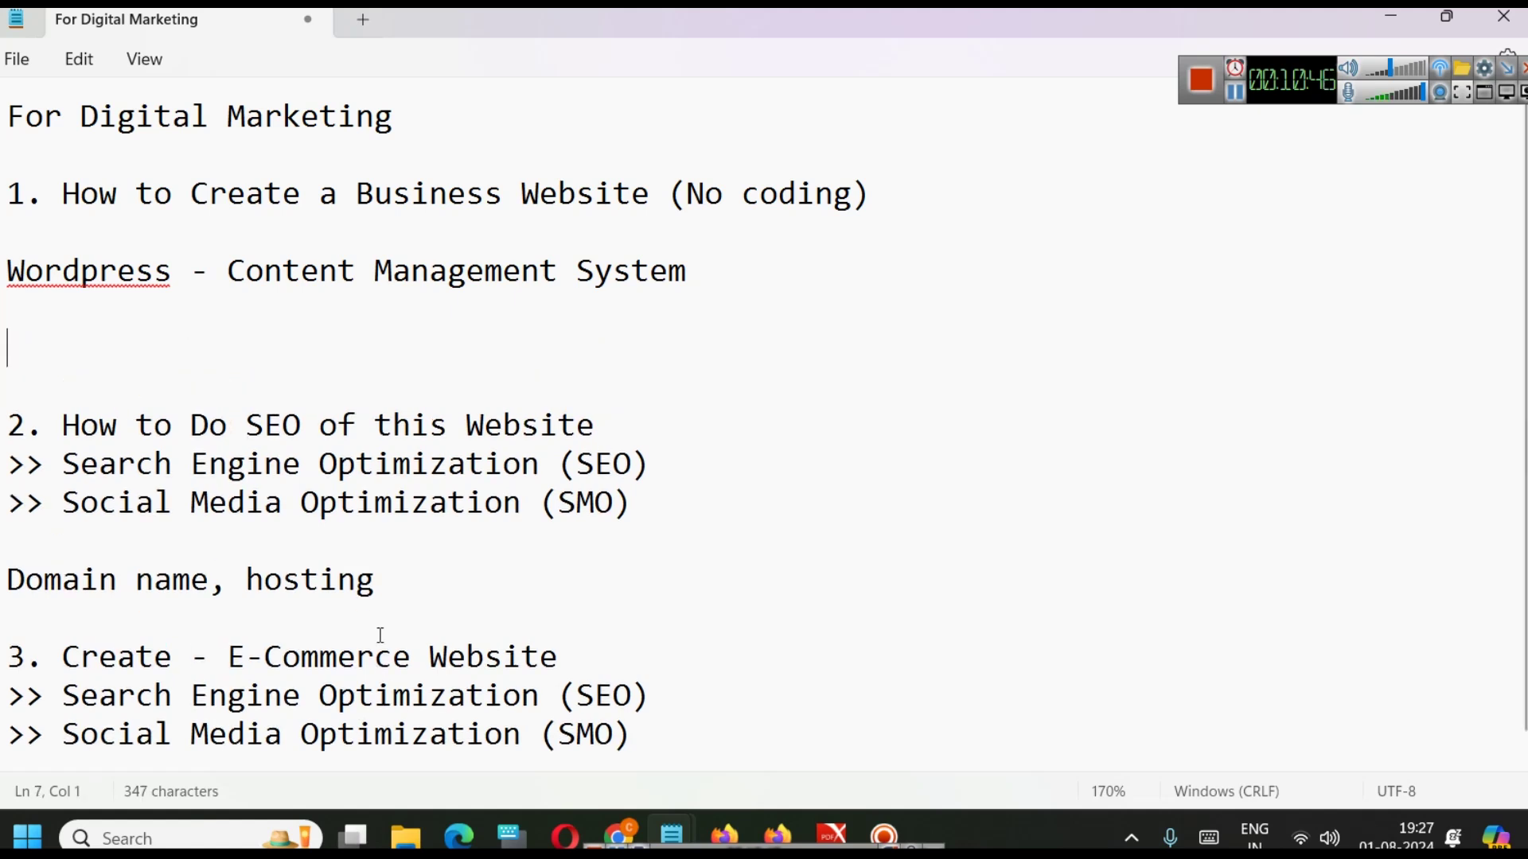
text(Sho)
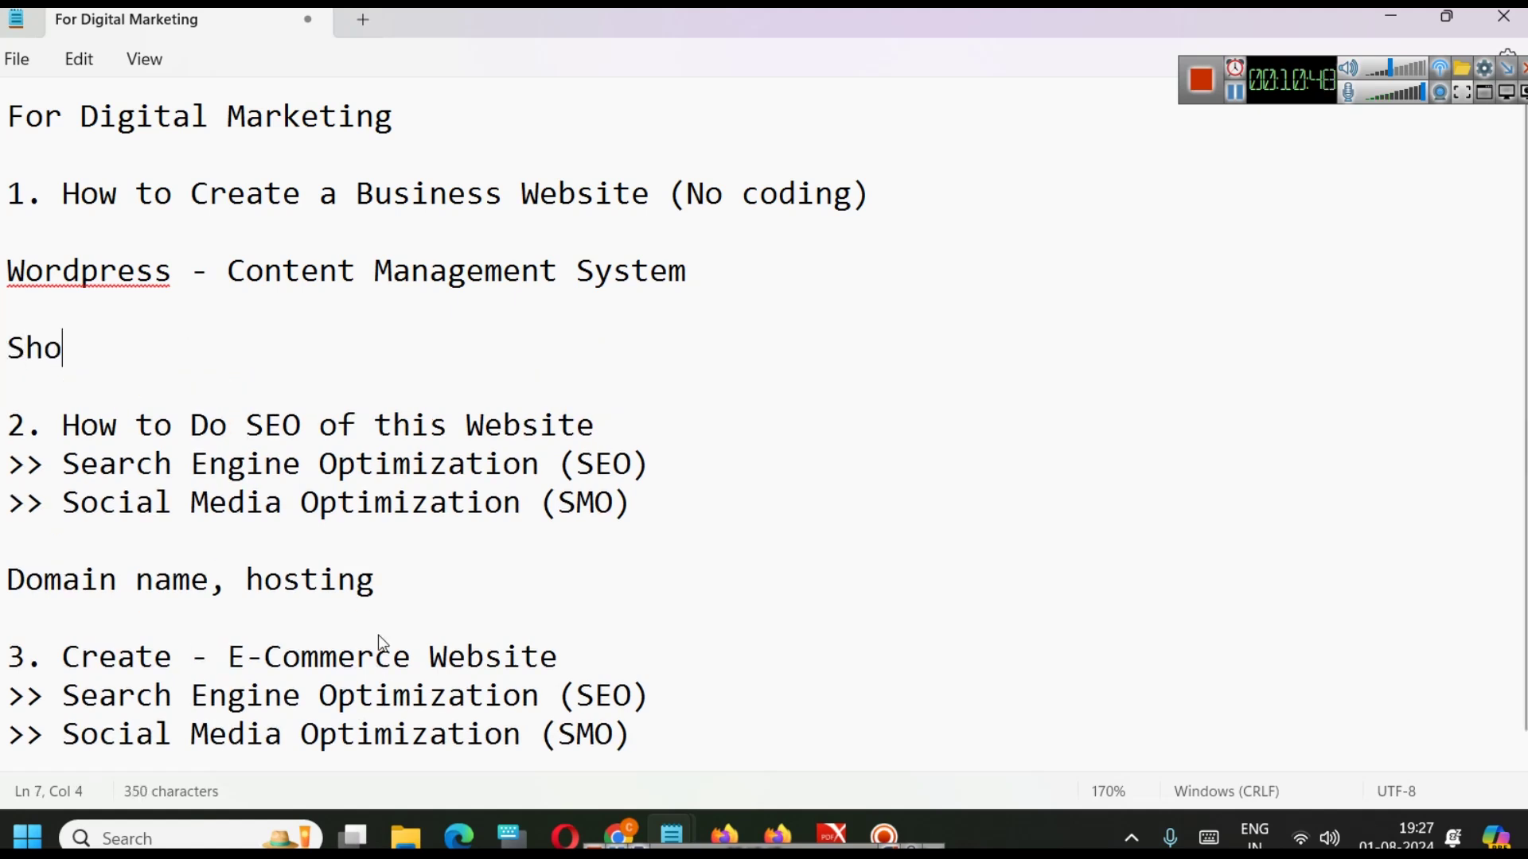
text(pify )
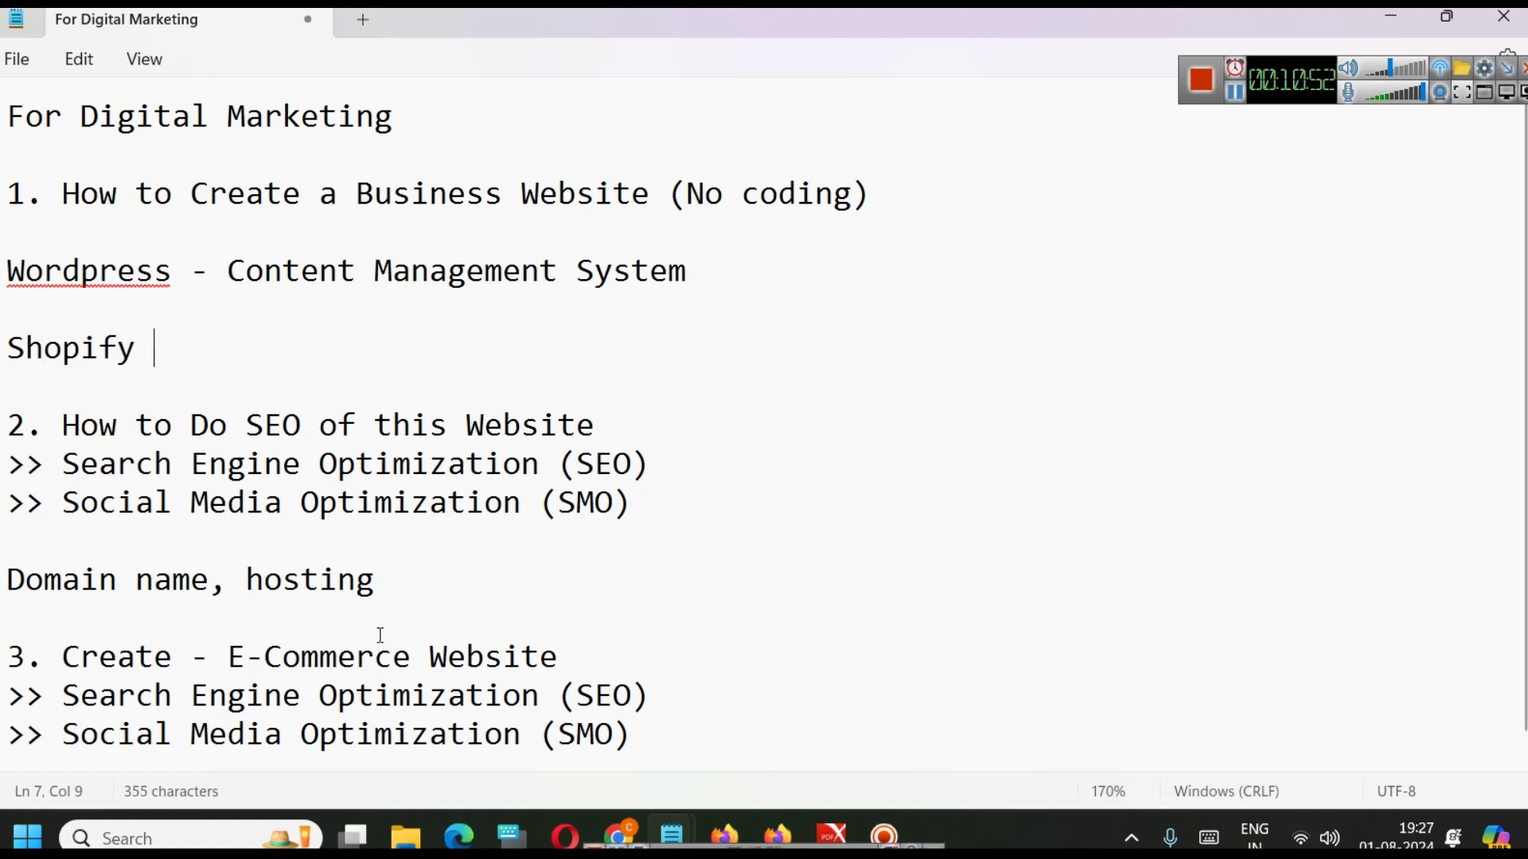
text(, Drupal, )
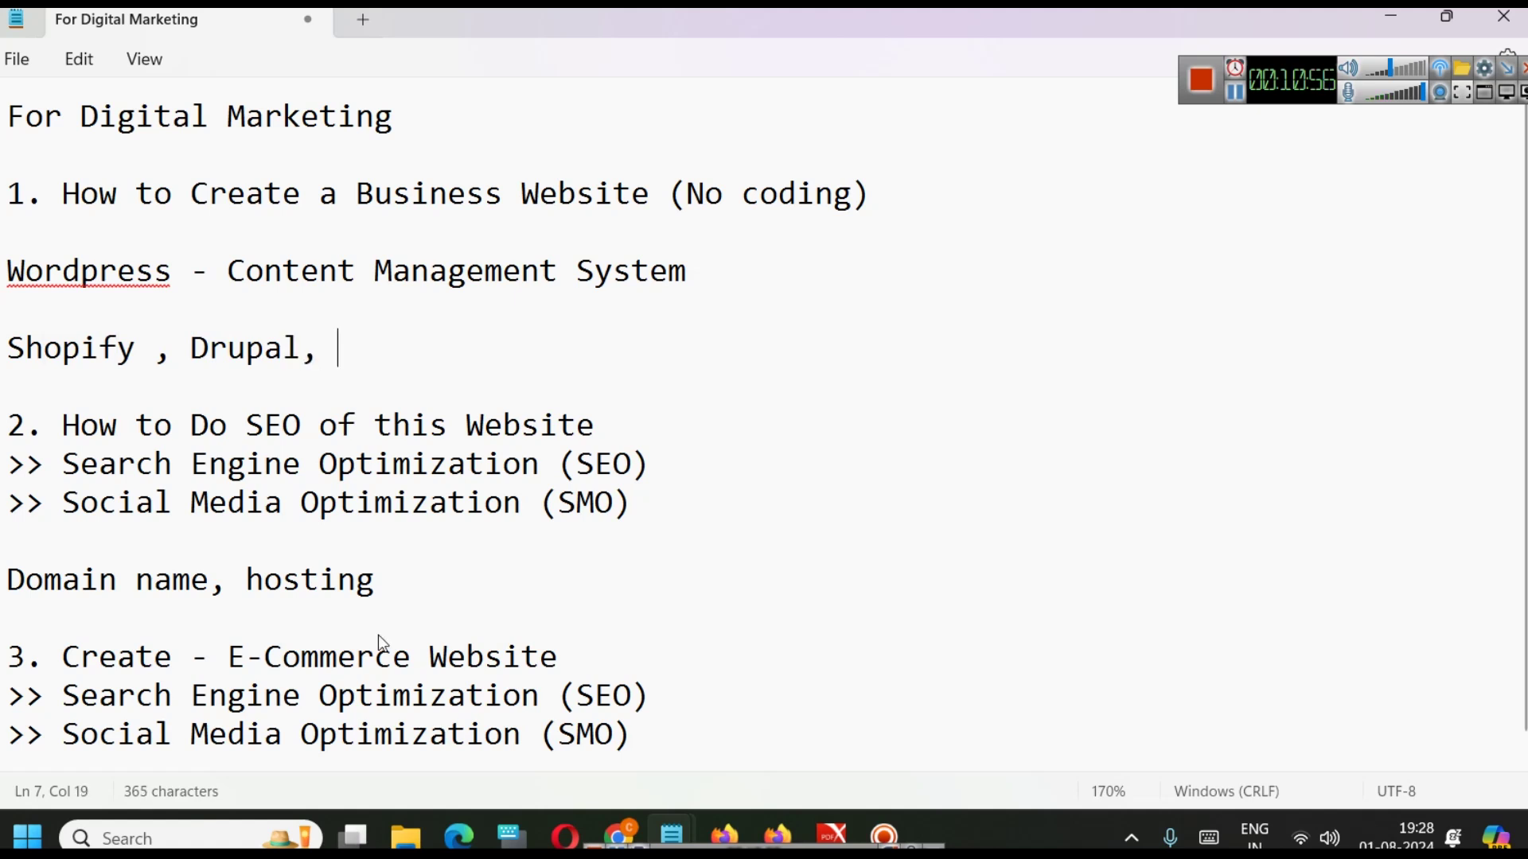
text(Wix etc)
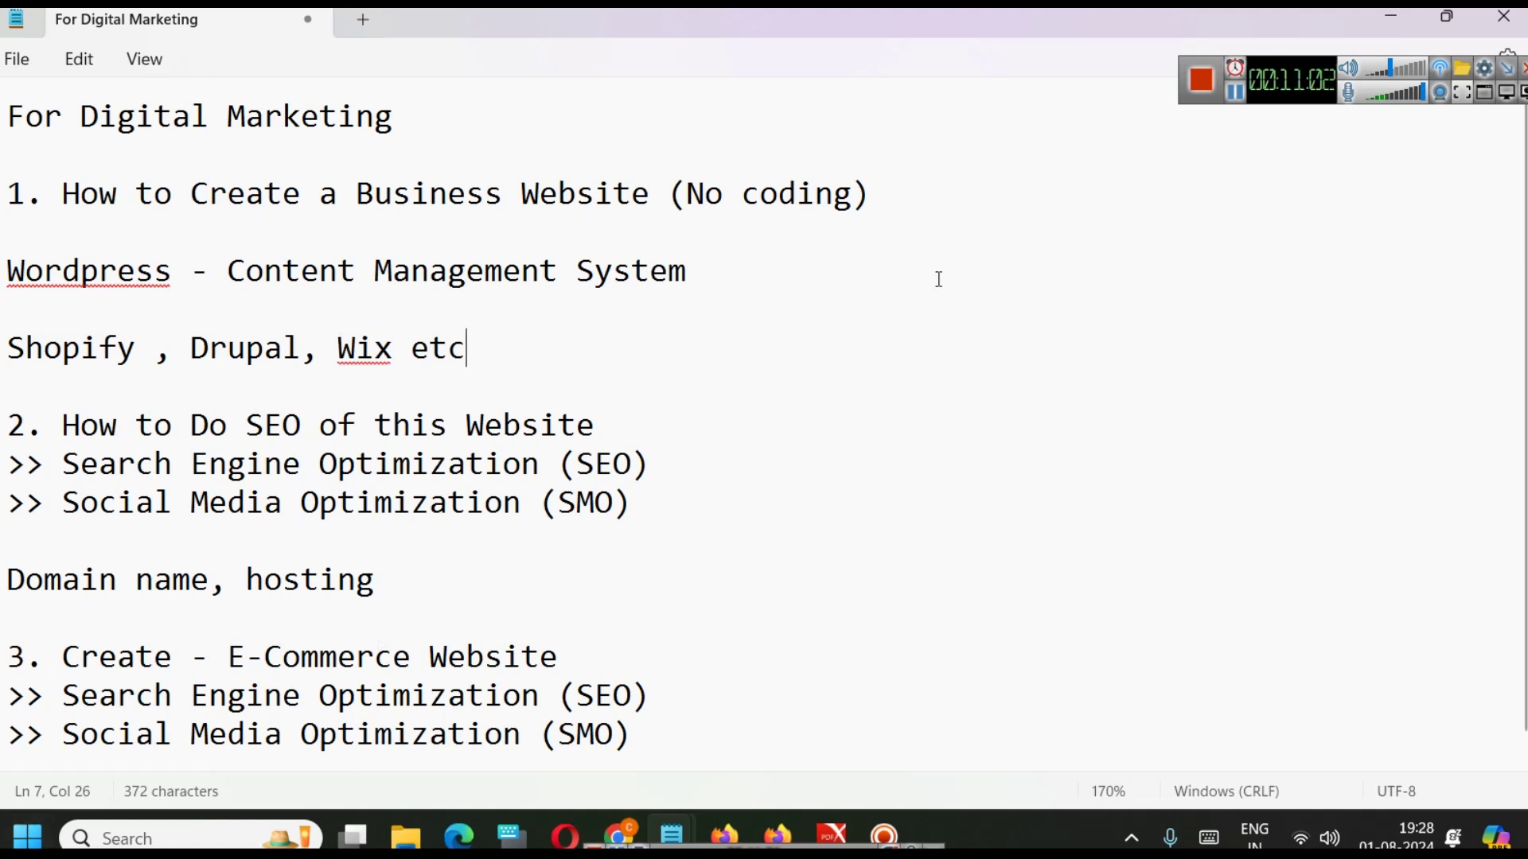
- Delete the "Shopify , Drupal, Wix etc" line and one empty line beneath the Wordpress line
key(shift+Left)
key(shift+Left)
key(shift+Left)
key(shift+Left)
key(shift+Left)
key(shift+Left)
key(shift+Left)
key(shift+Left)
key(shift+Left)
key(shift+Left)
key(shift+Left)
key(shift+Left)
key(shift+Left)
key(shift+Left)
key(shift+Left)
key(shift+Left)
key(shift+Left)
key(shift+Left)
key(shift+Left)
key(shift+Left)
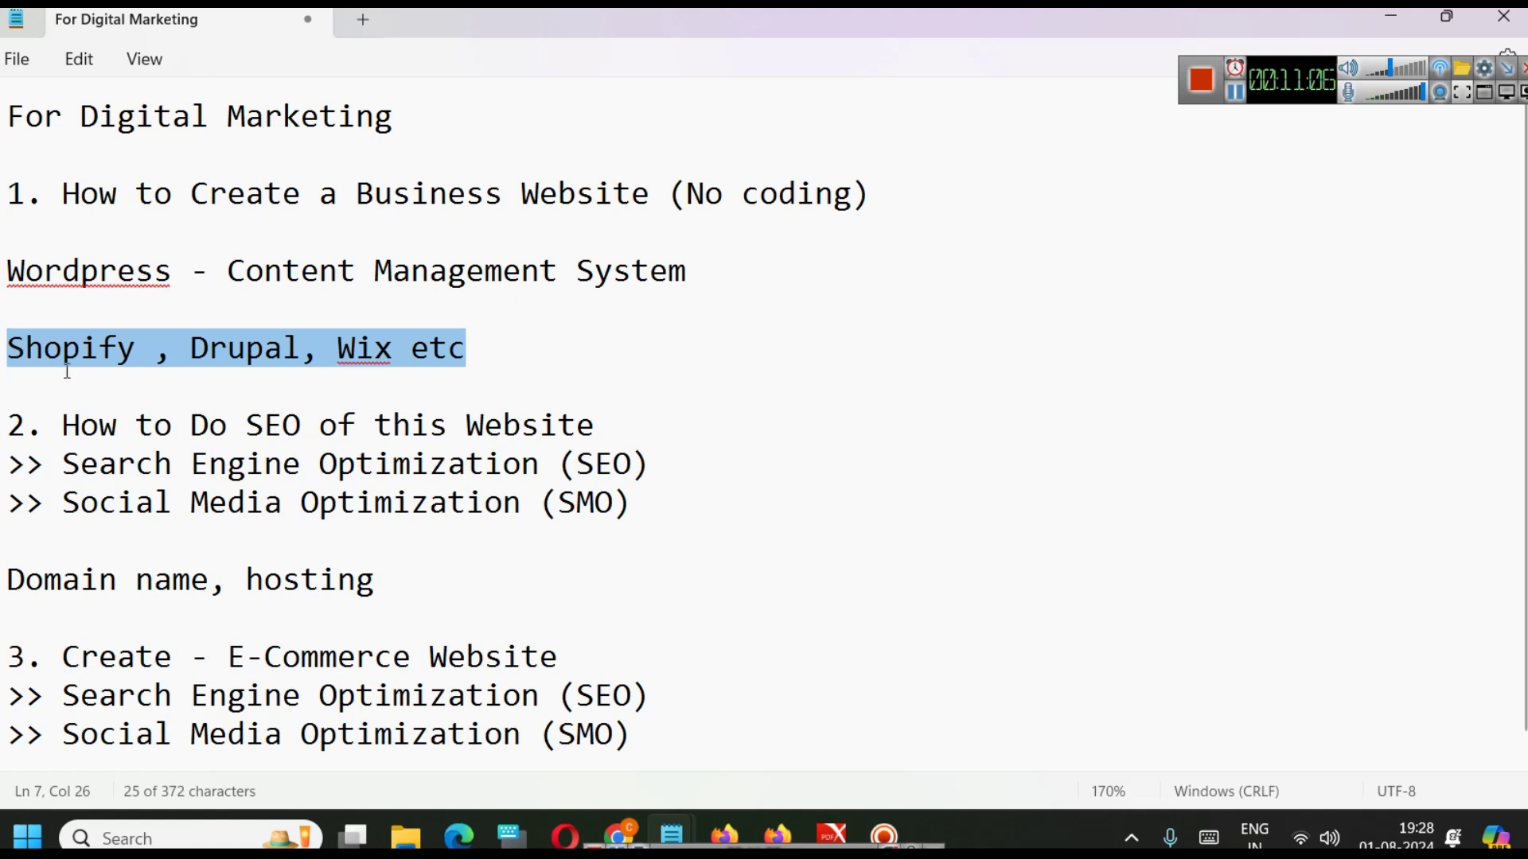
key(Delete)
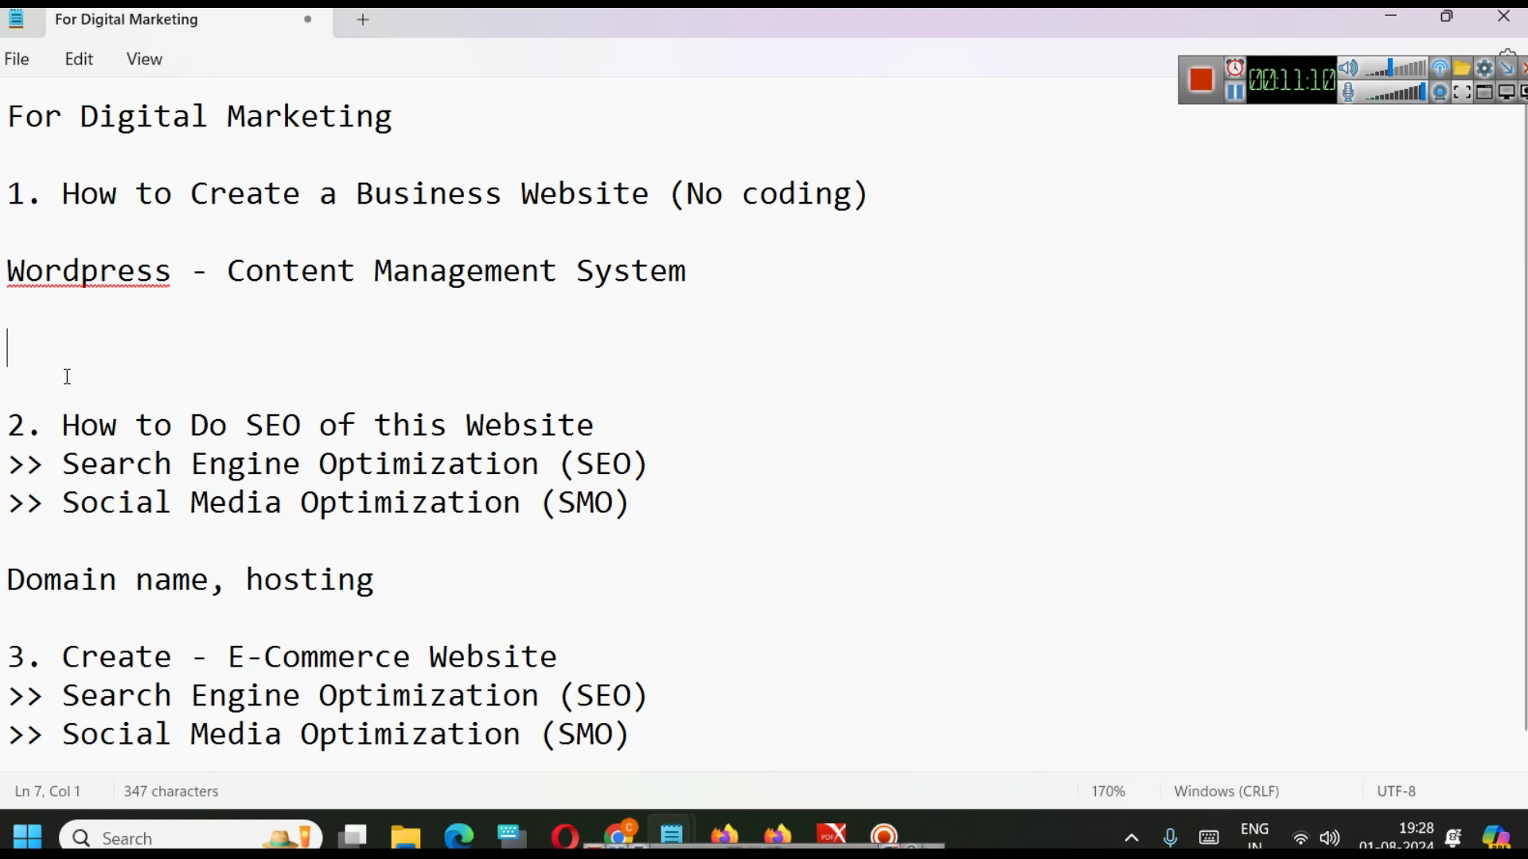
key(BackSpace)
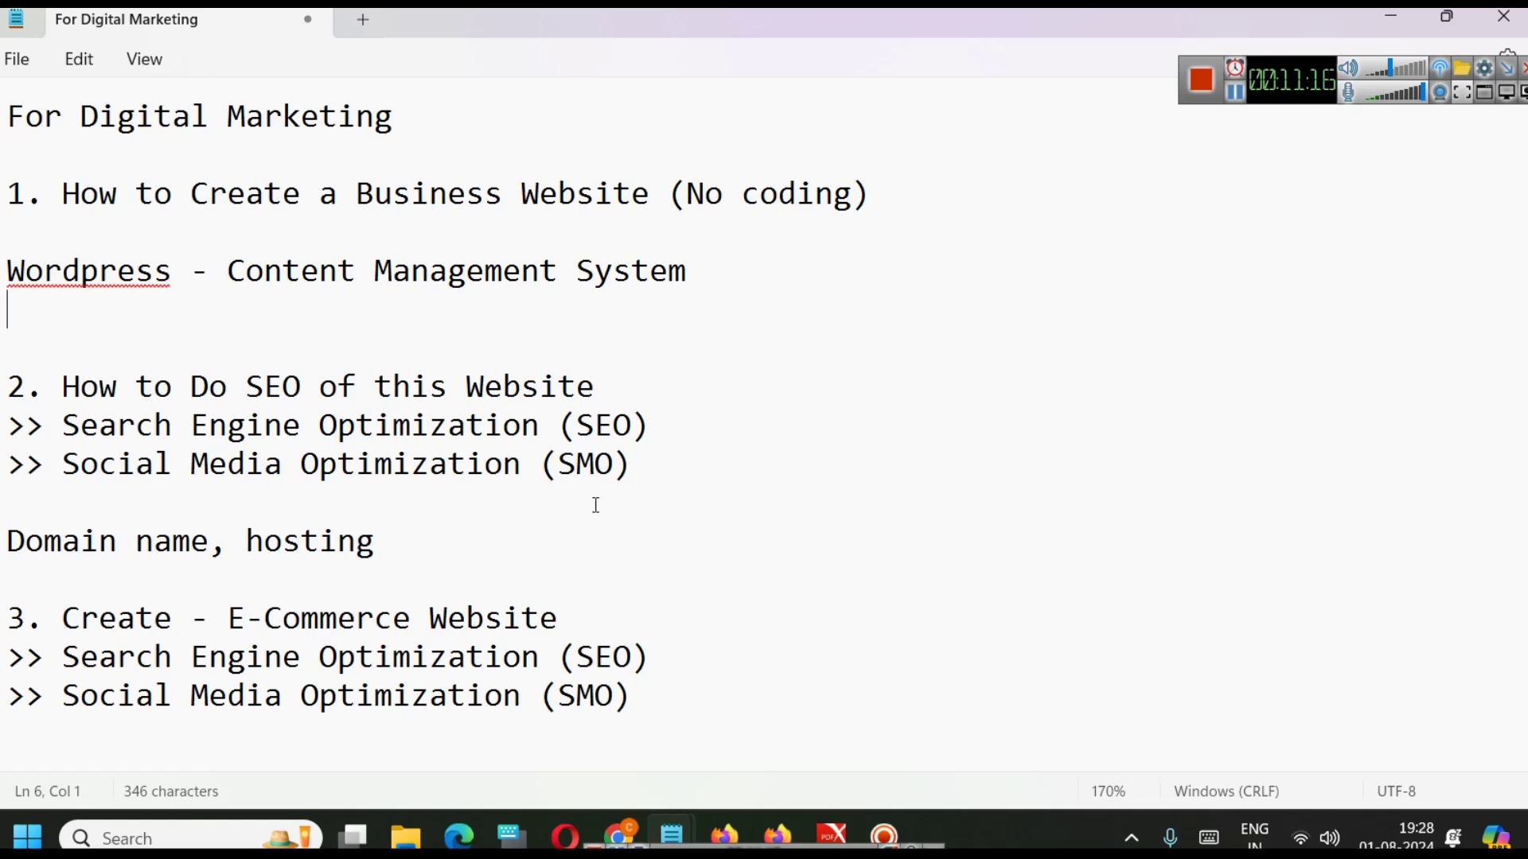
- Switch to Chrome, open google.com in a new tab and search for infinityfree
mouse_move(633, 818)
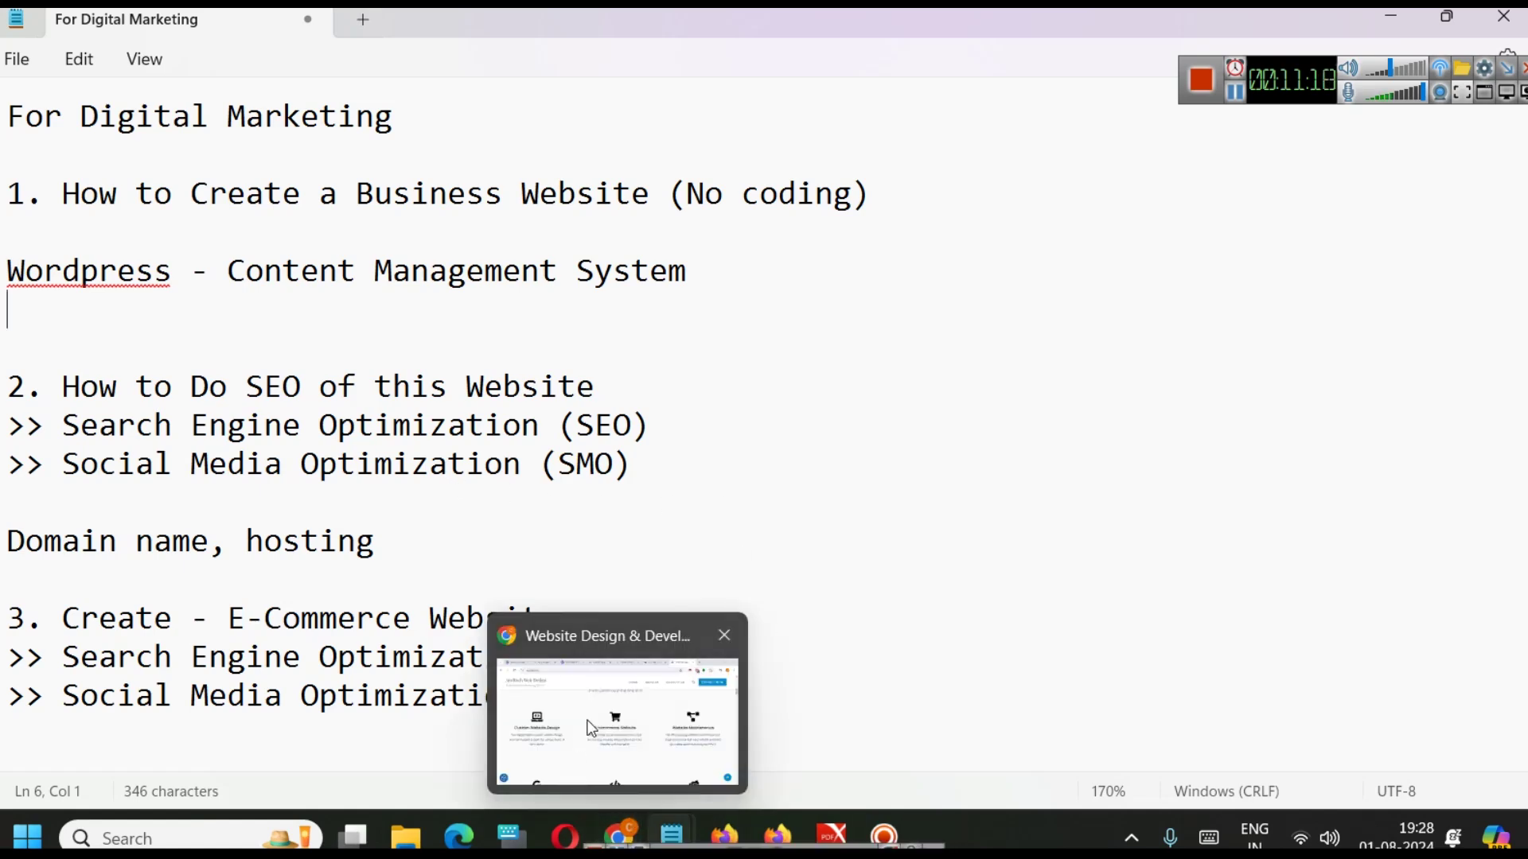
click(589, 721)
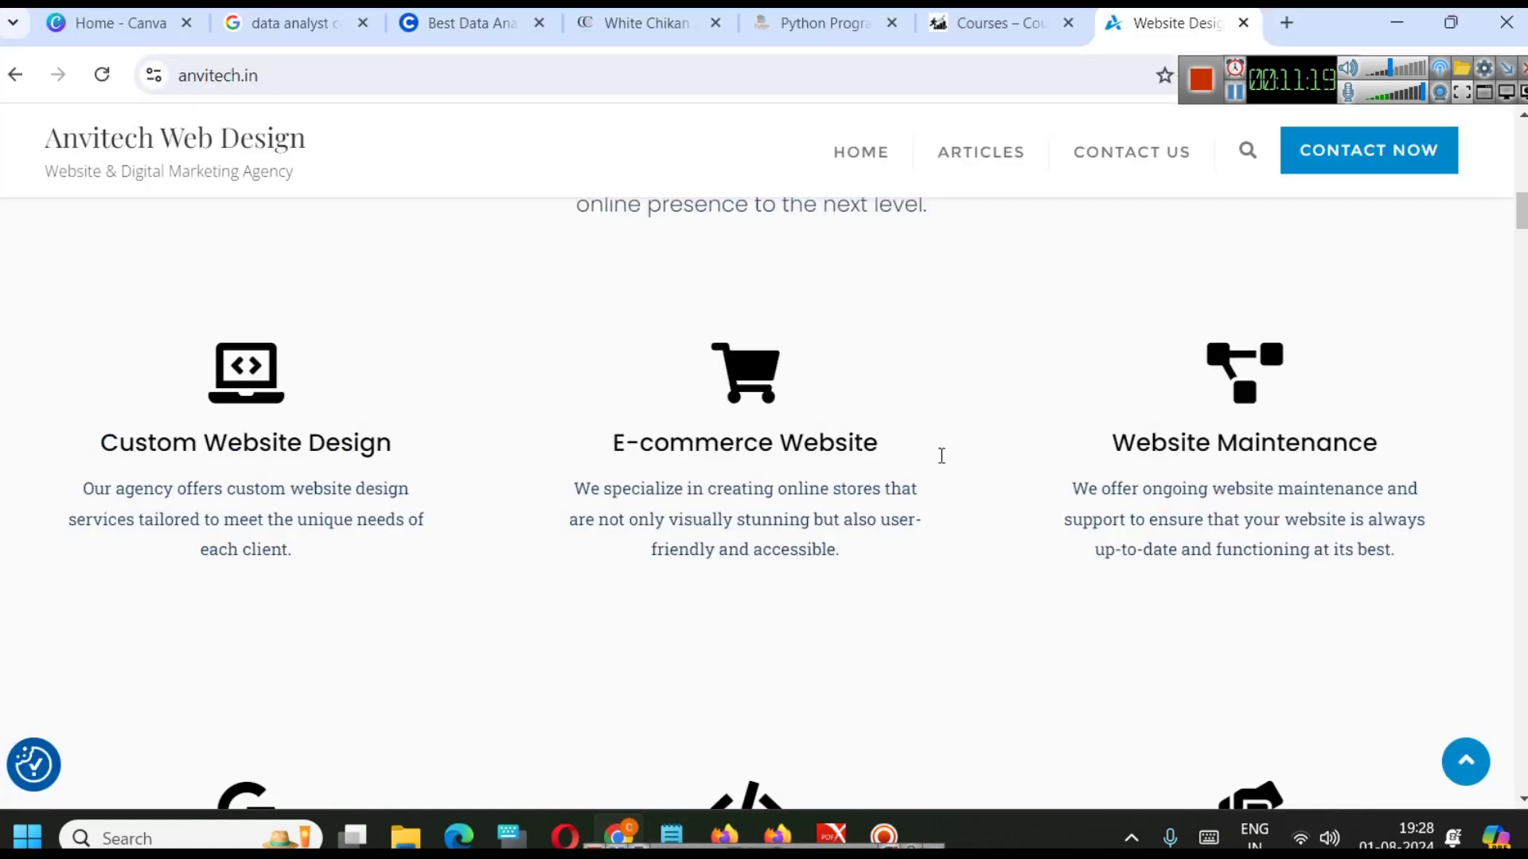
click(1288, 23)
text(googl)
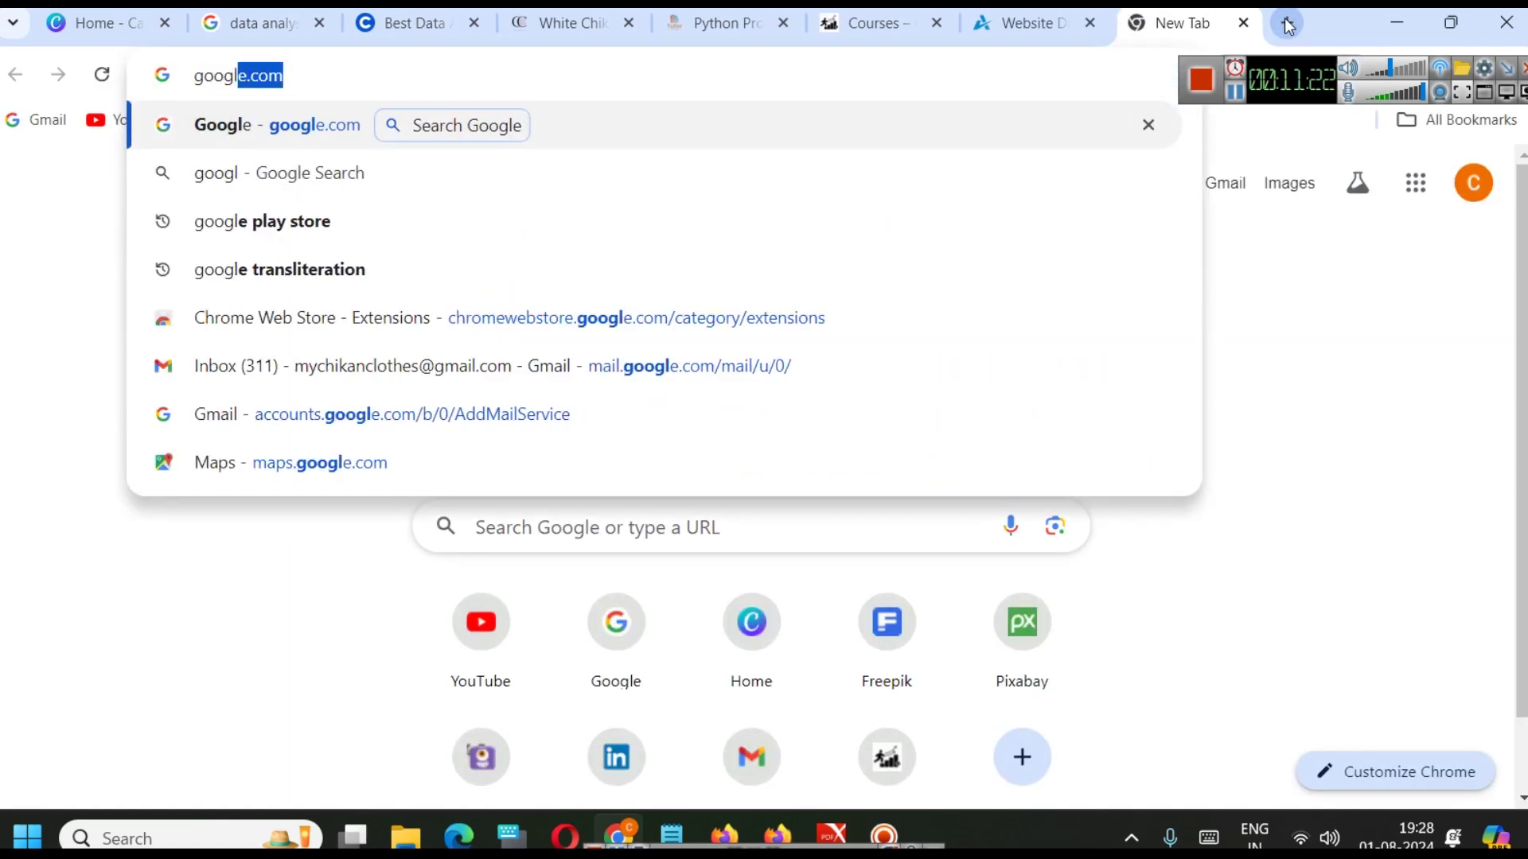
key(Return)
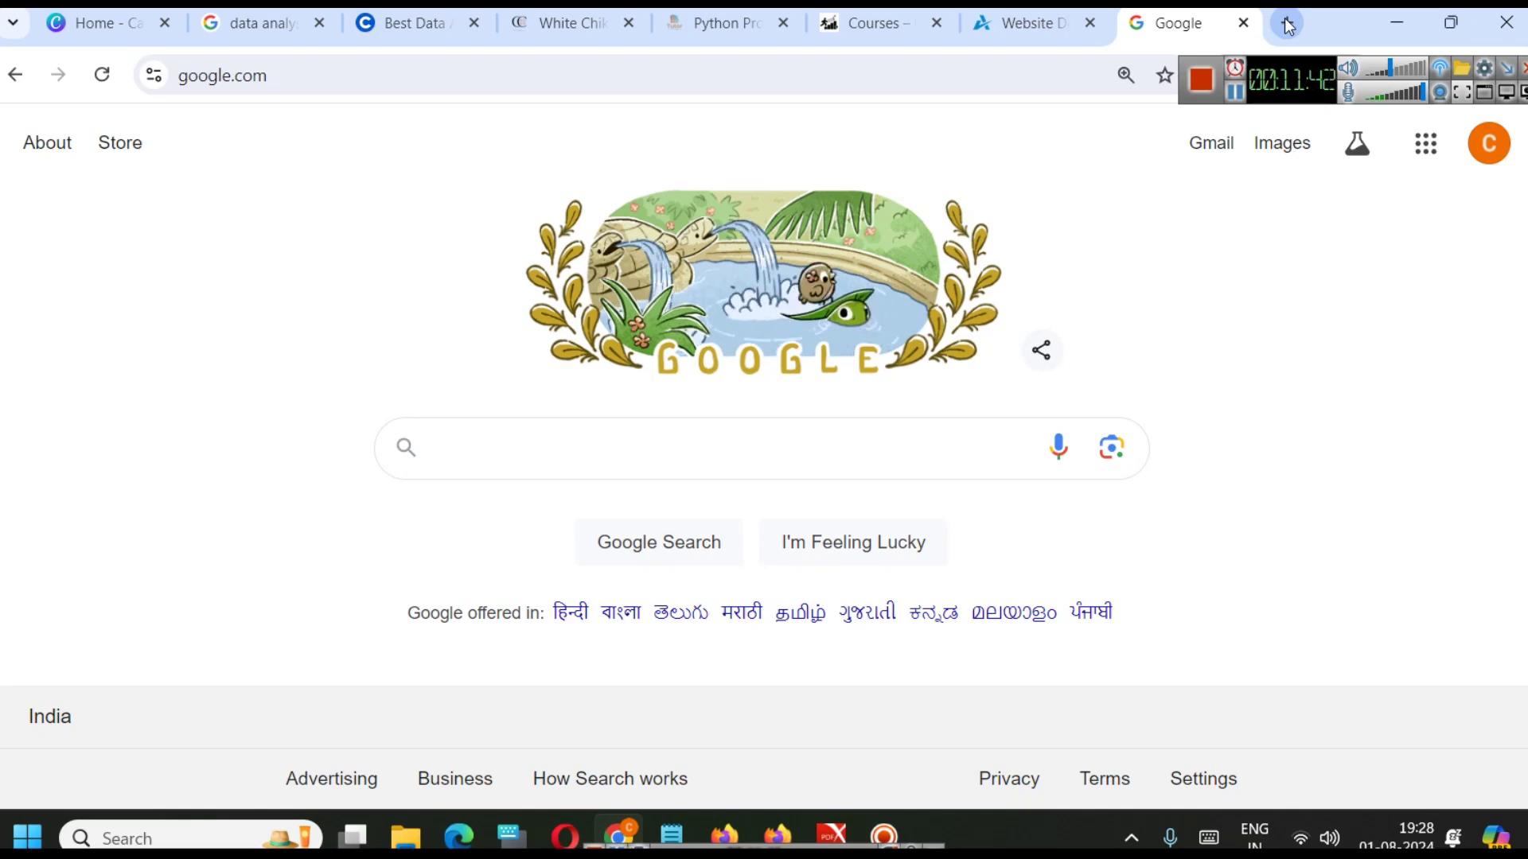
text(inf)
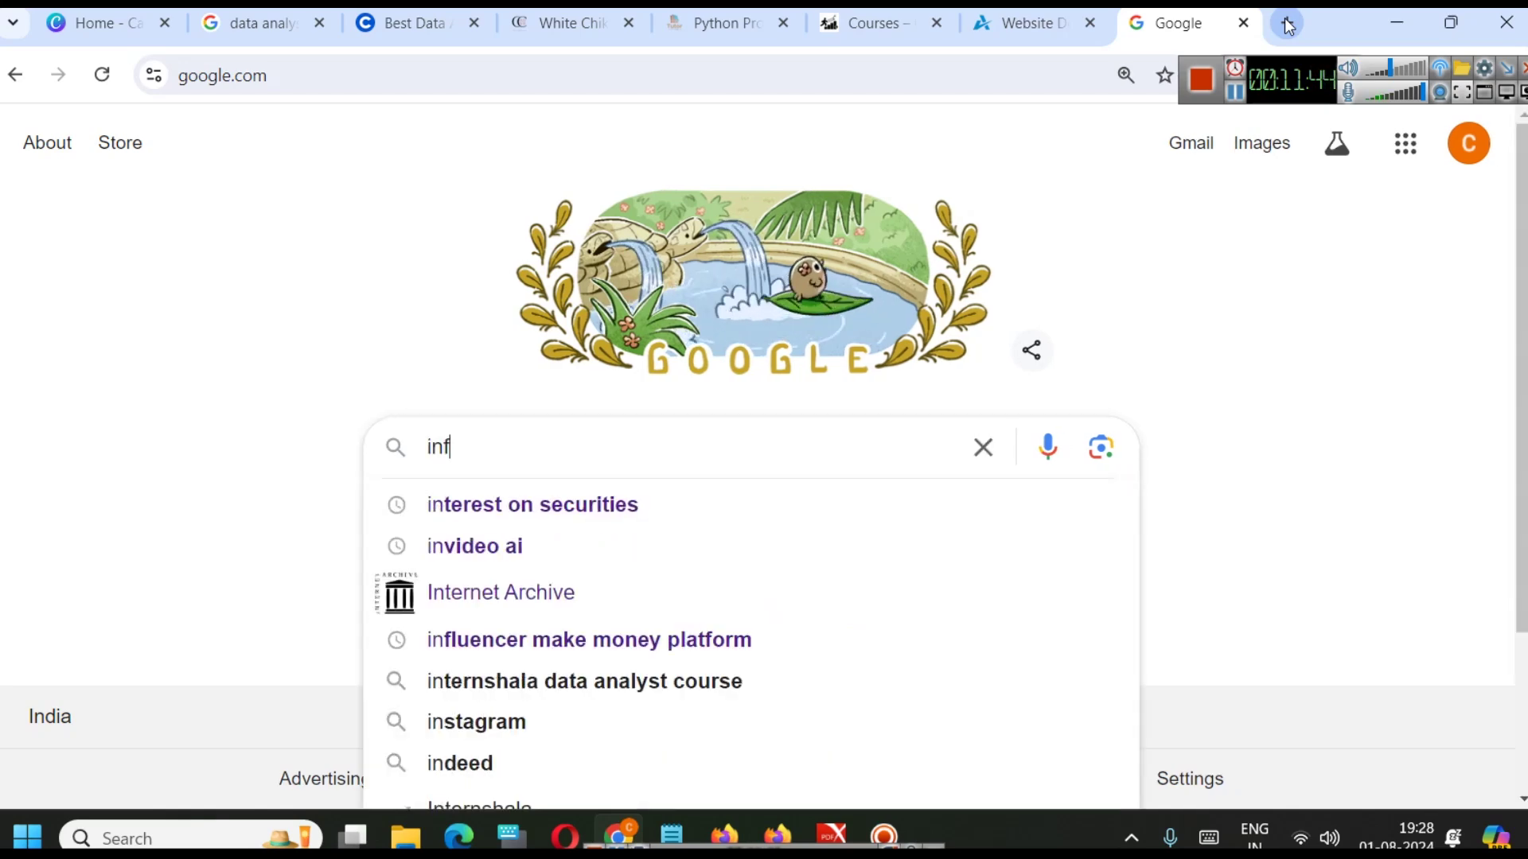
text(inityfree)
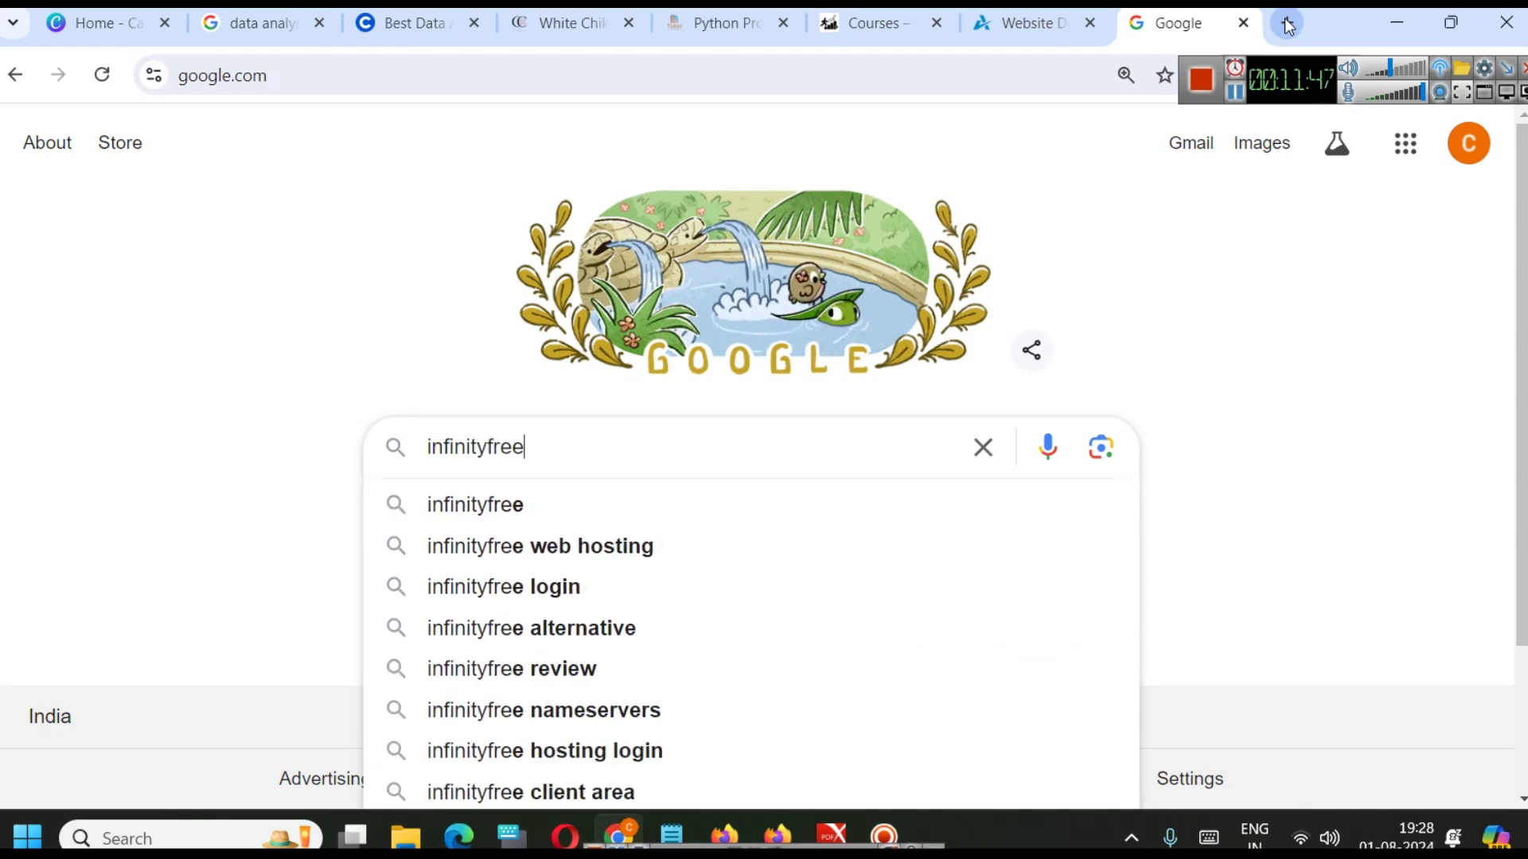
key(Return)
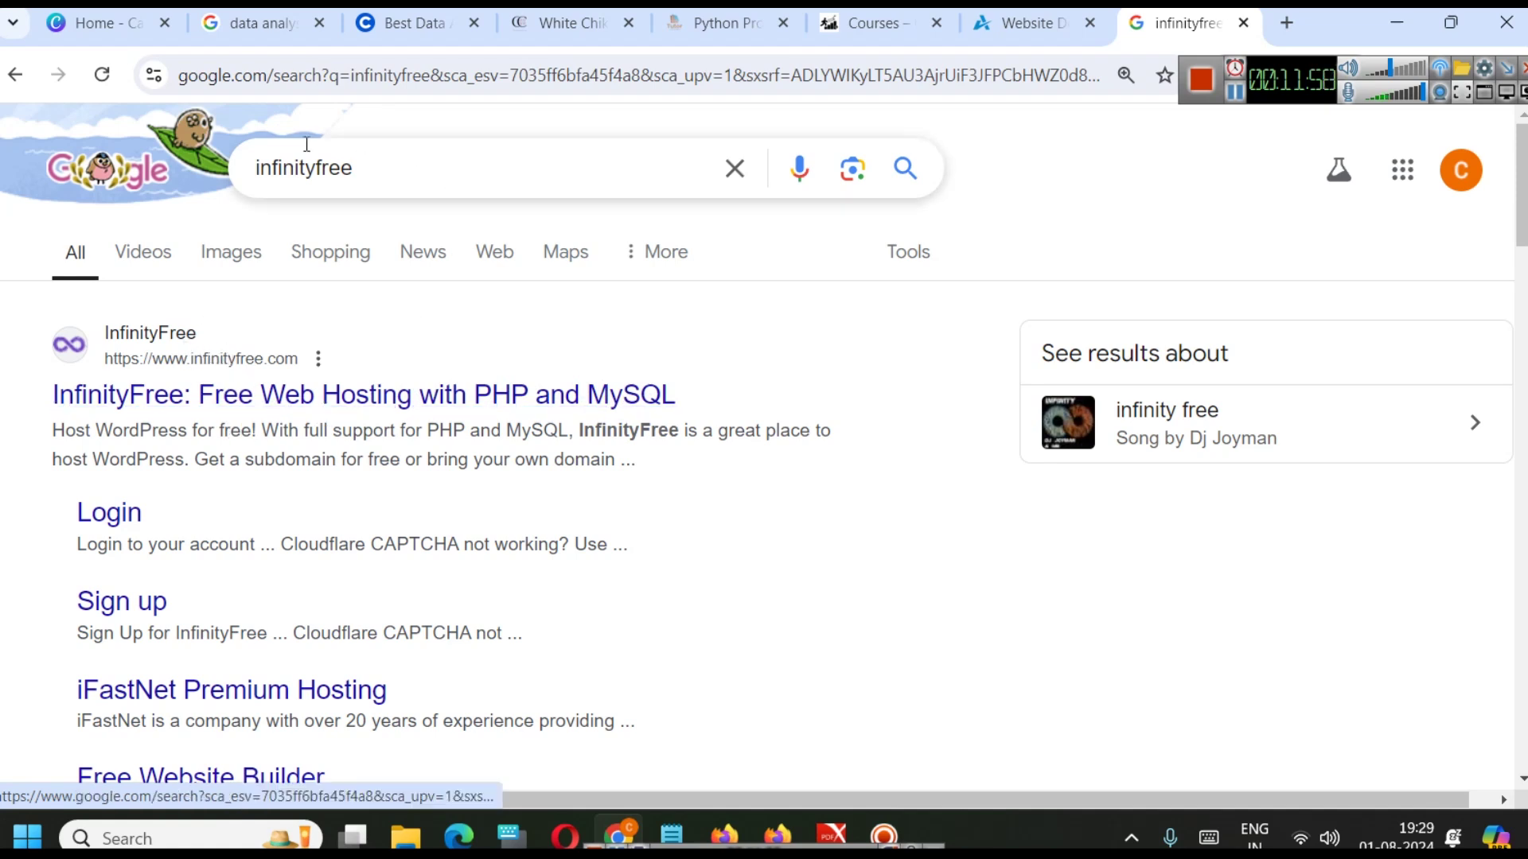
- Open the InfinityFree site from the search results, reduce the page zoom to 75% and open its sign-up form
click(186, 402)
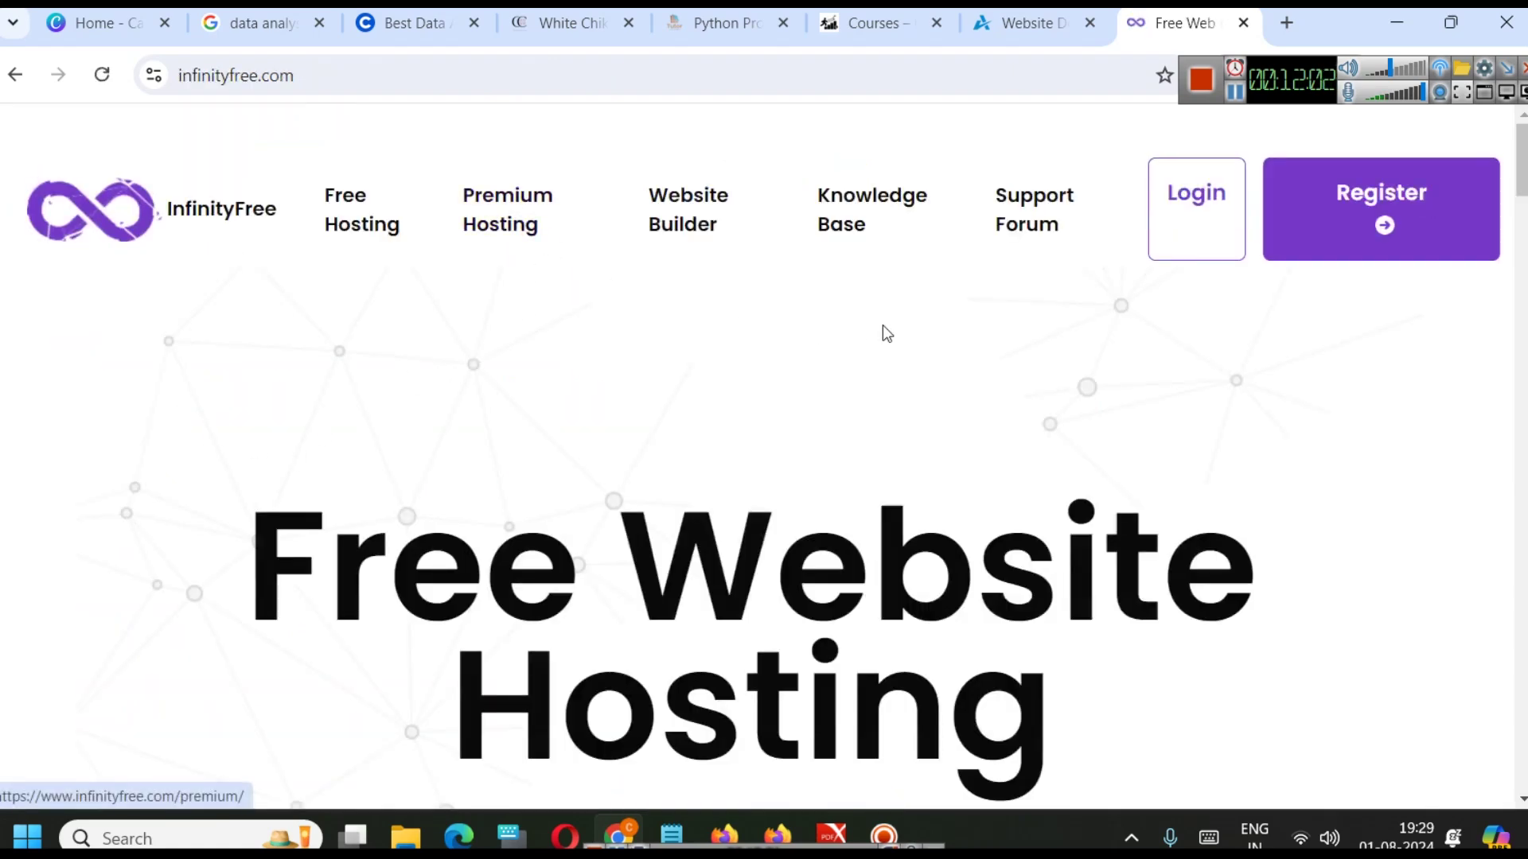
key(ctrl+minus)
key(ctrl+minus)
key(ctrl+minus)
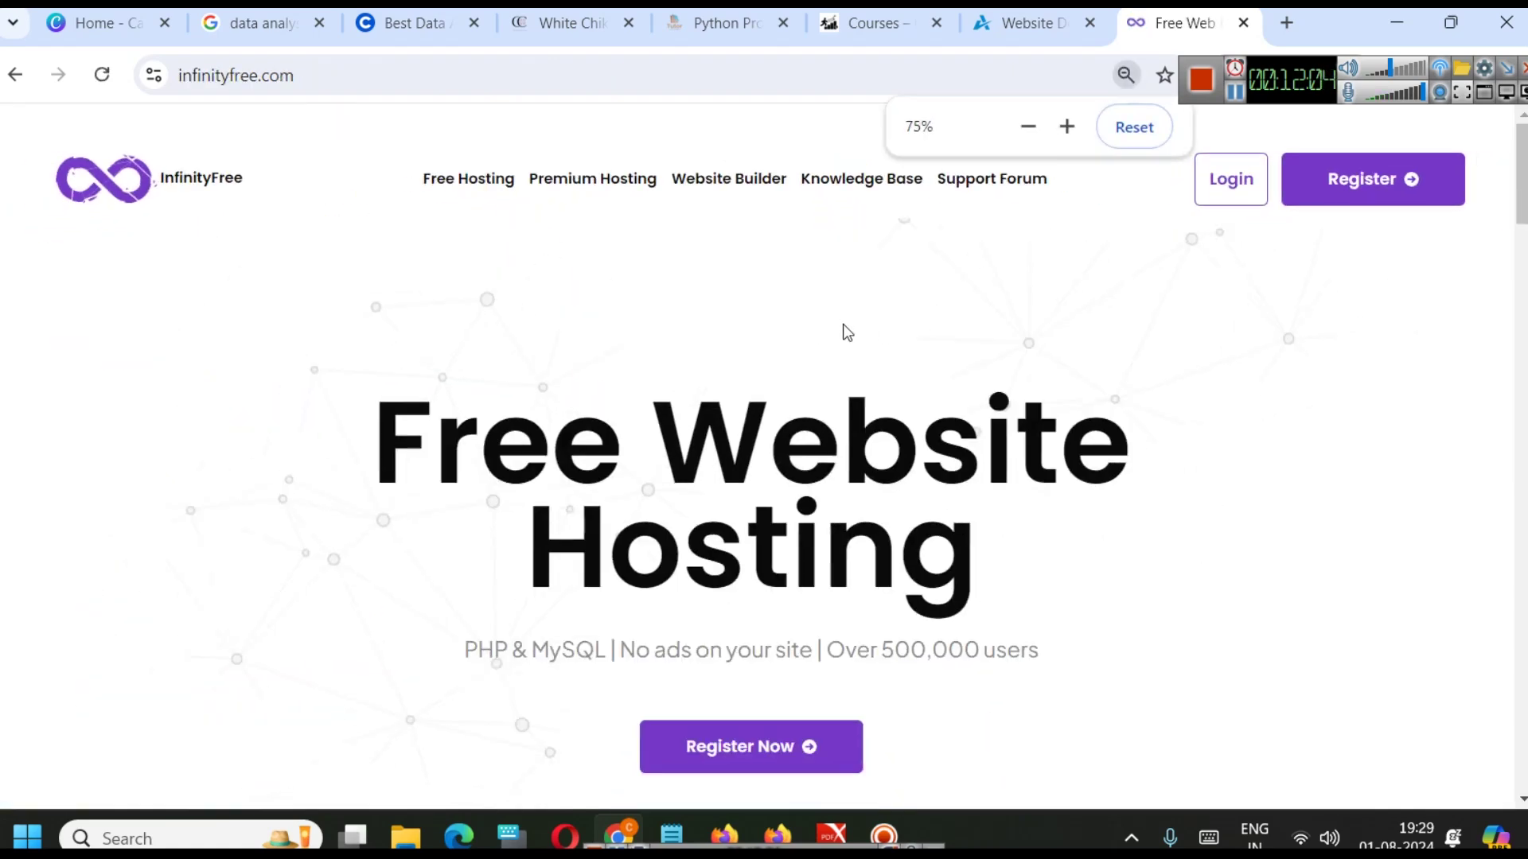
scroll(845, 329, down, 3)
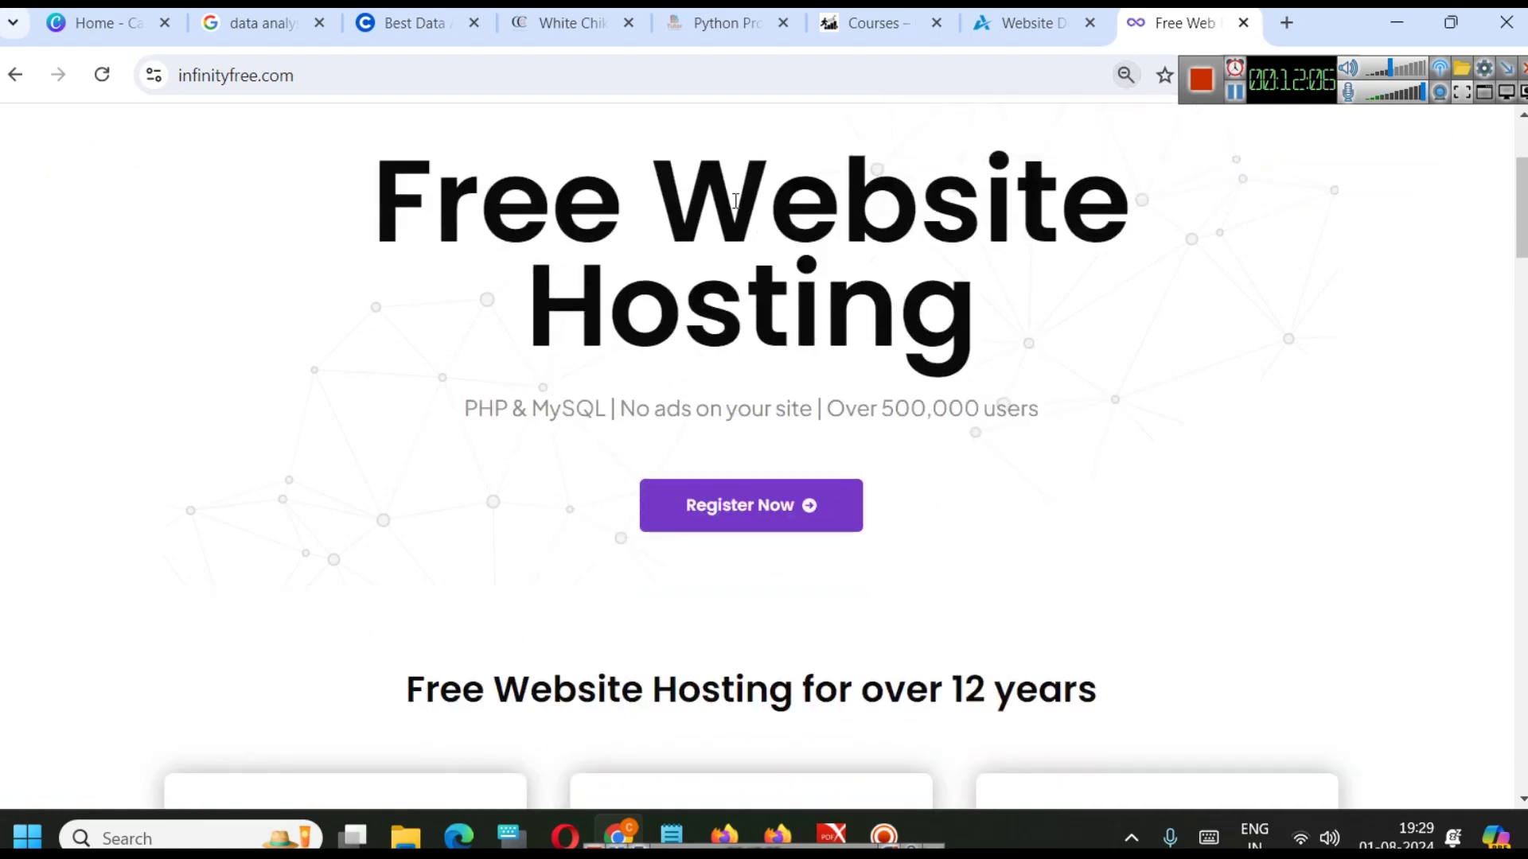
click(779, 516)
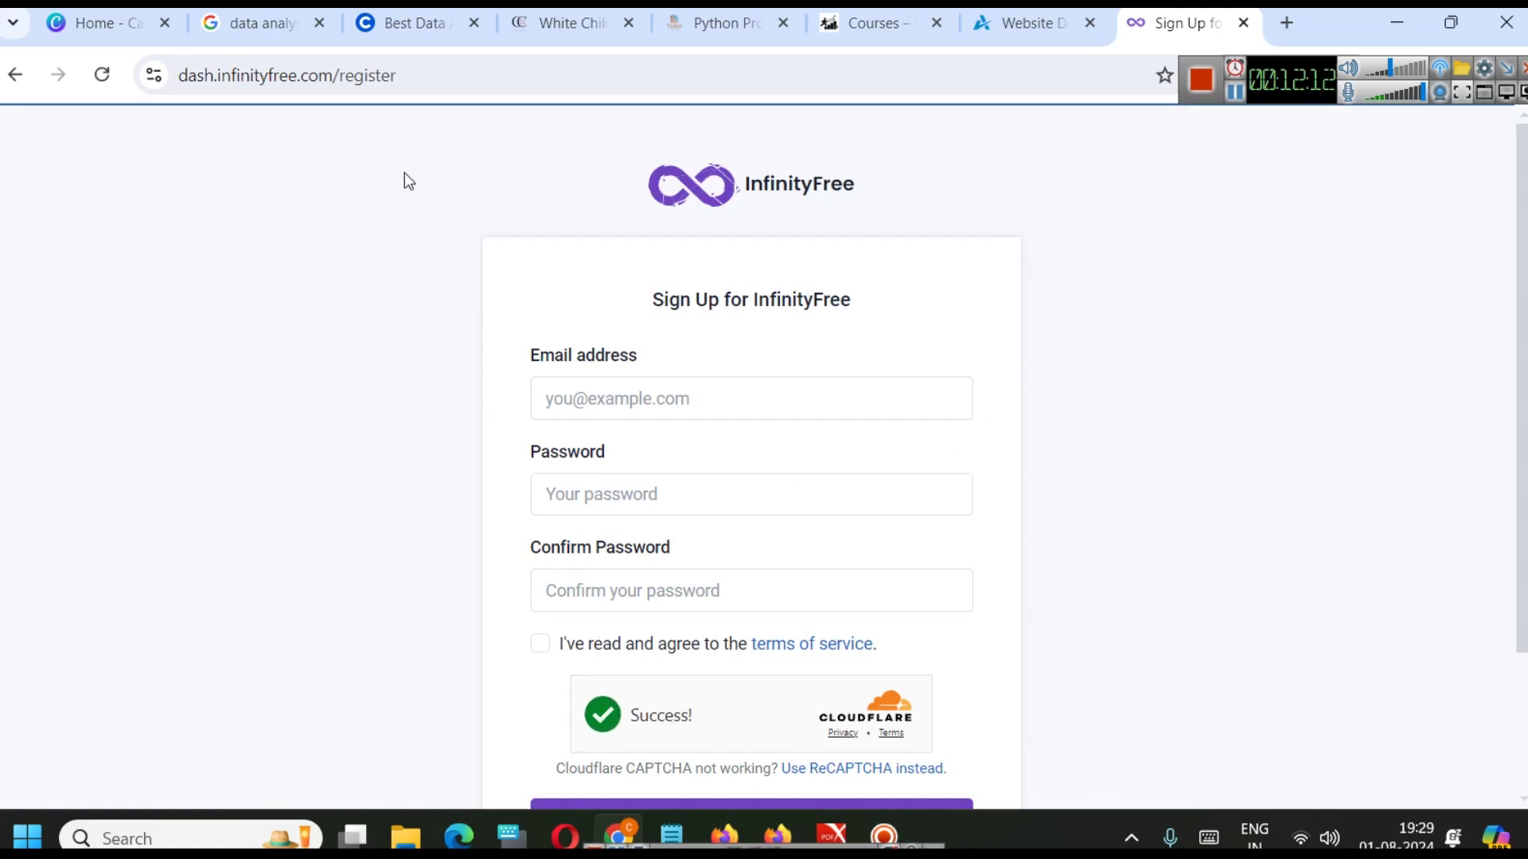
click(1235, 92)
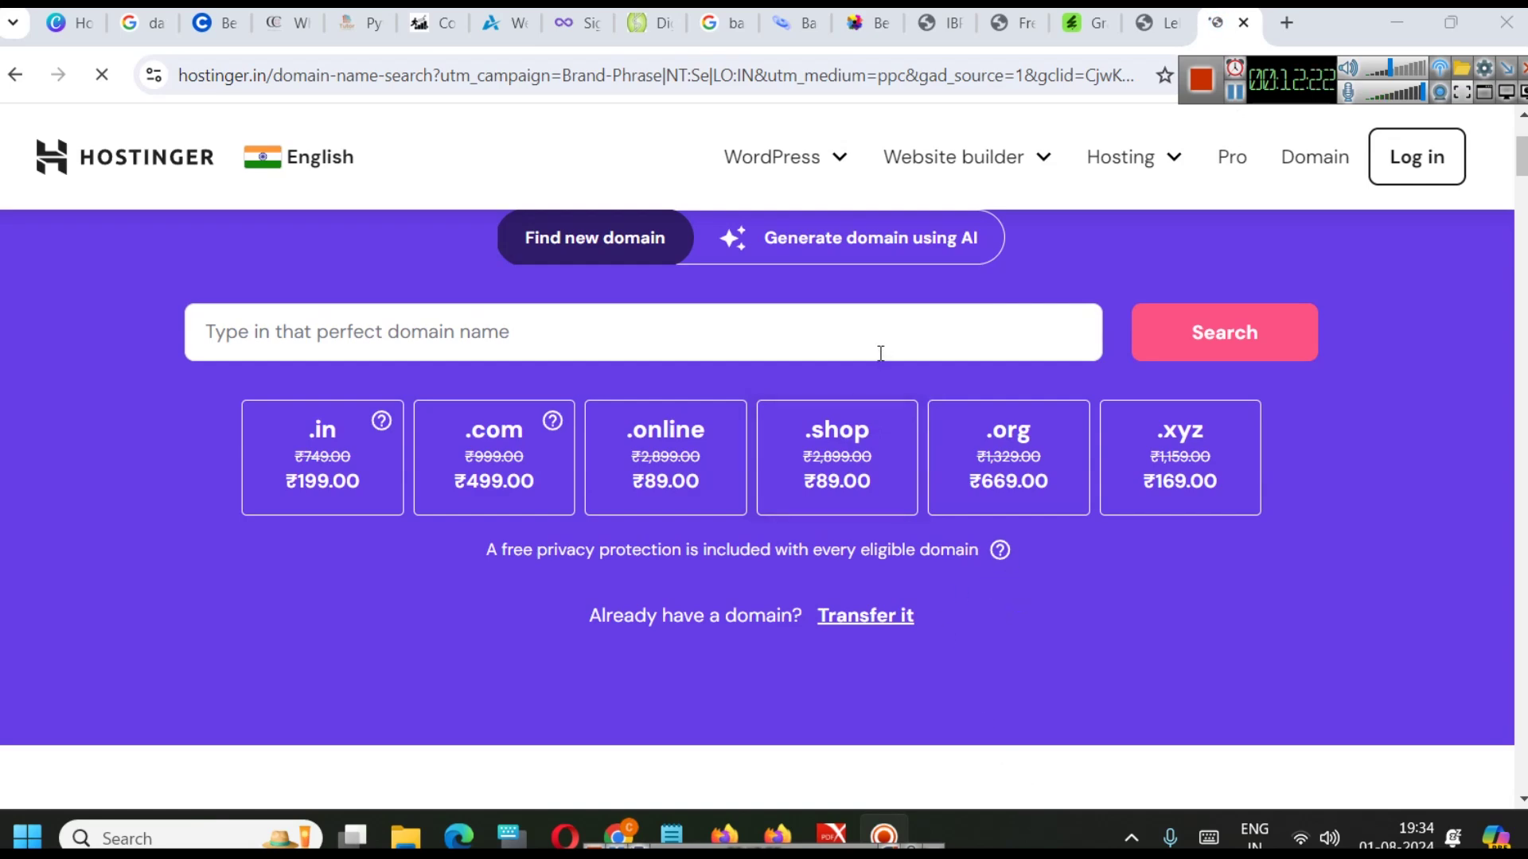
- Show the example websites kanity.in, backlinkgen.com, colorstech.net and odtutor.com in their open tabs
click(649, 30)
scroll(428, 106, up, 8)
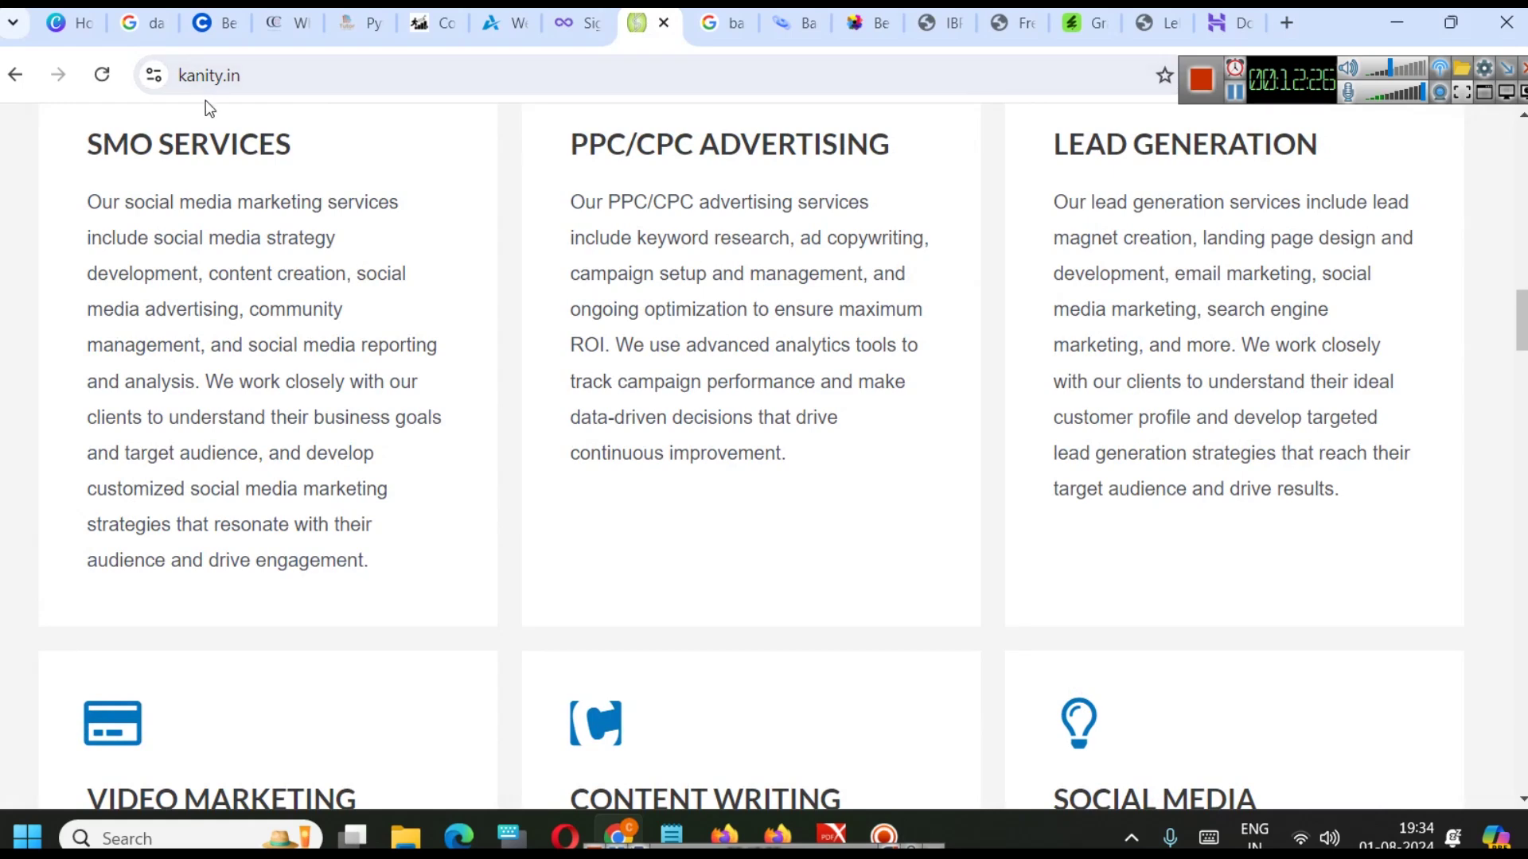
click(791, 23)
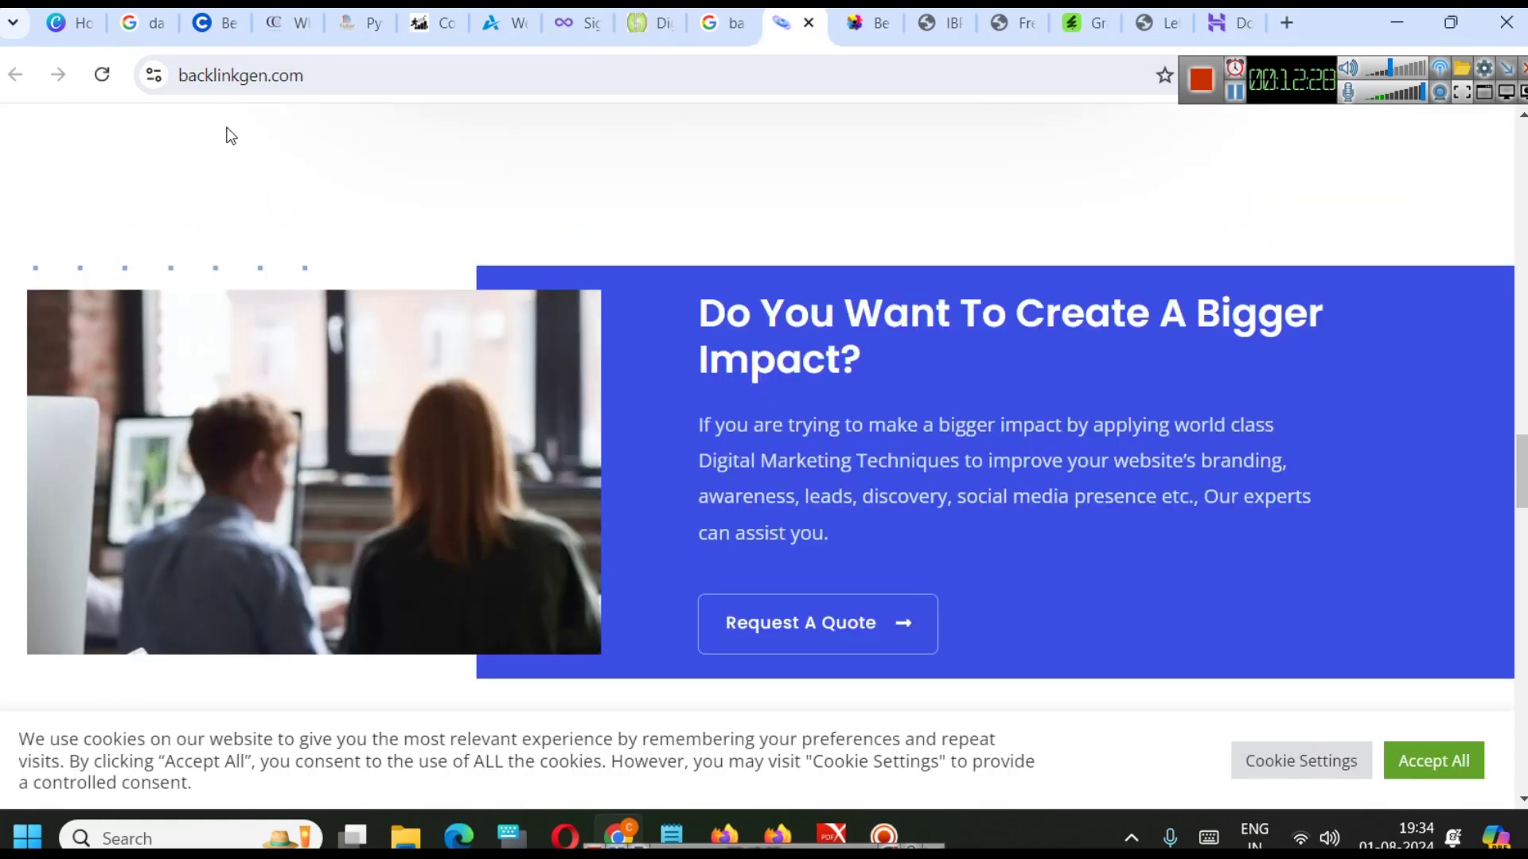
scroll(387, 216, up, 10)
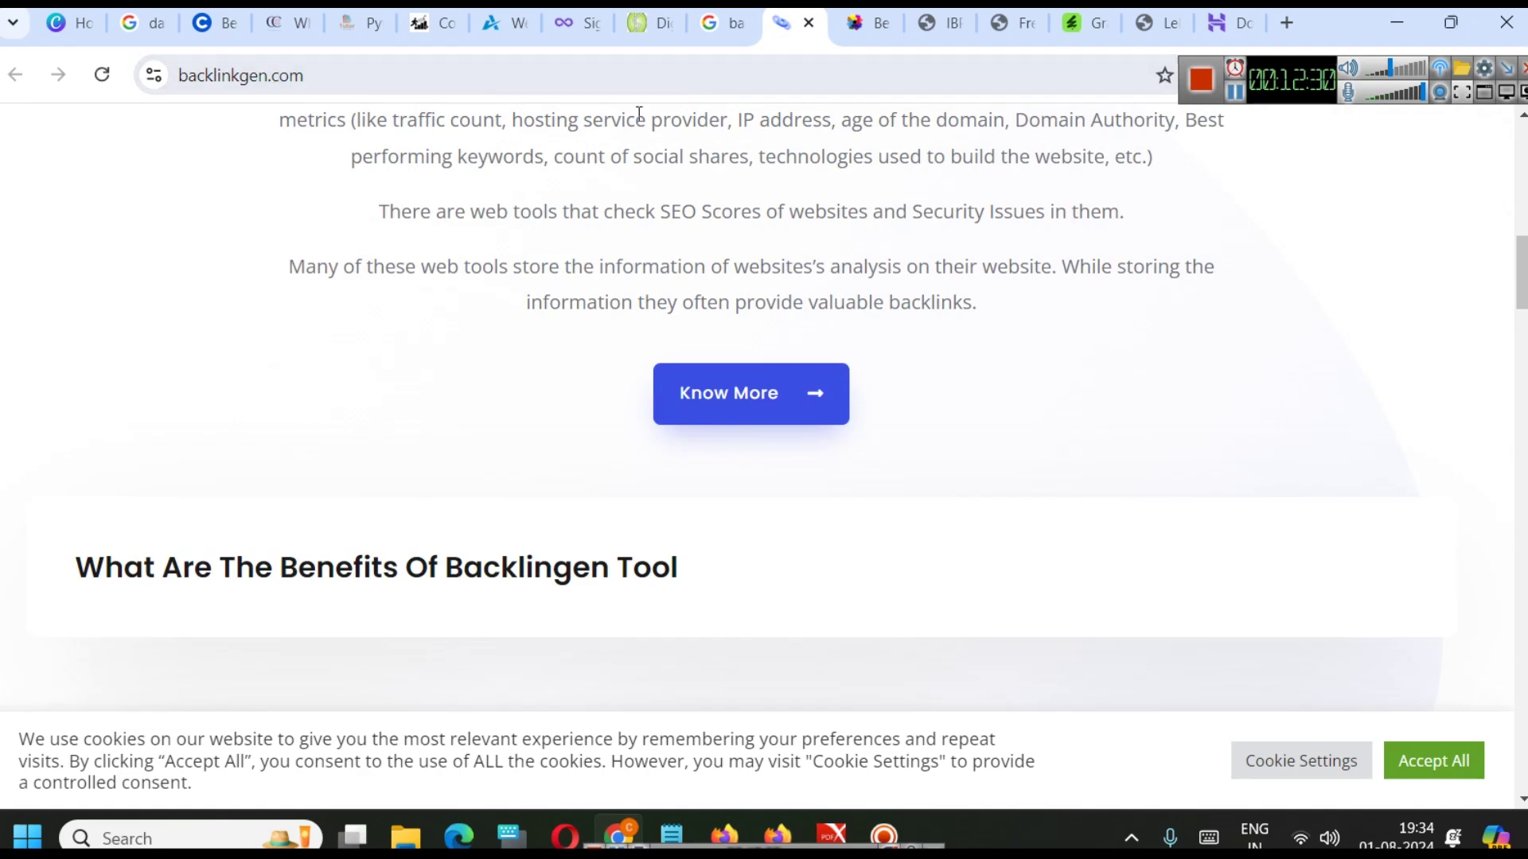
click(867, 22)
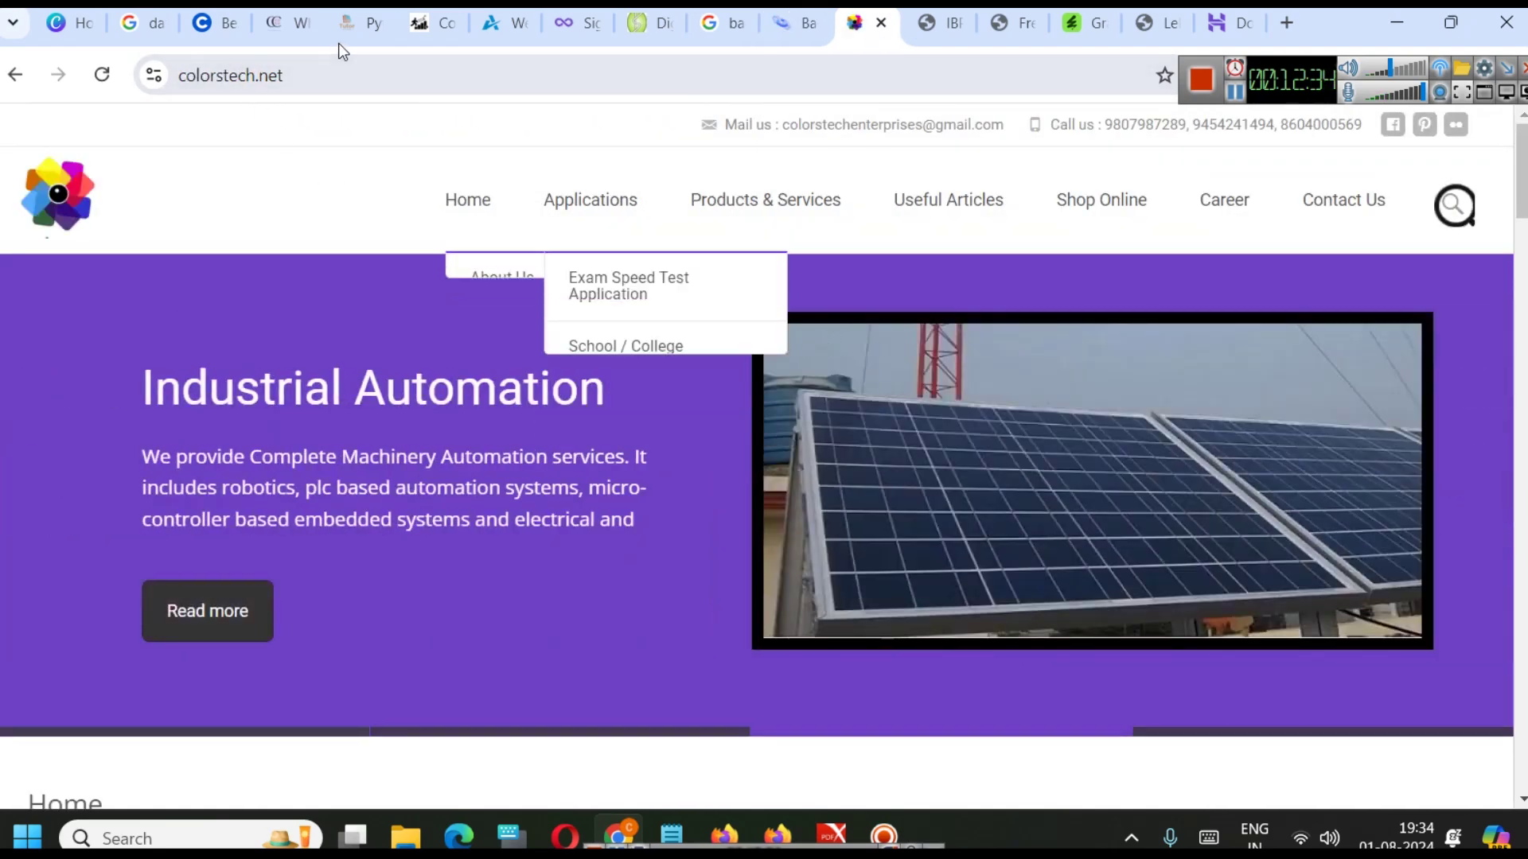
click(350, 24)
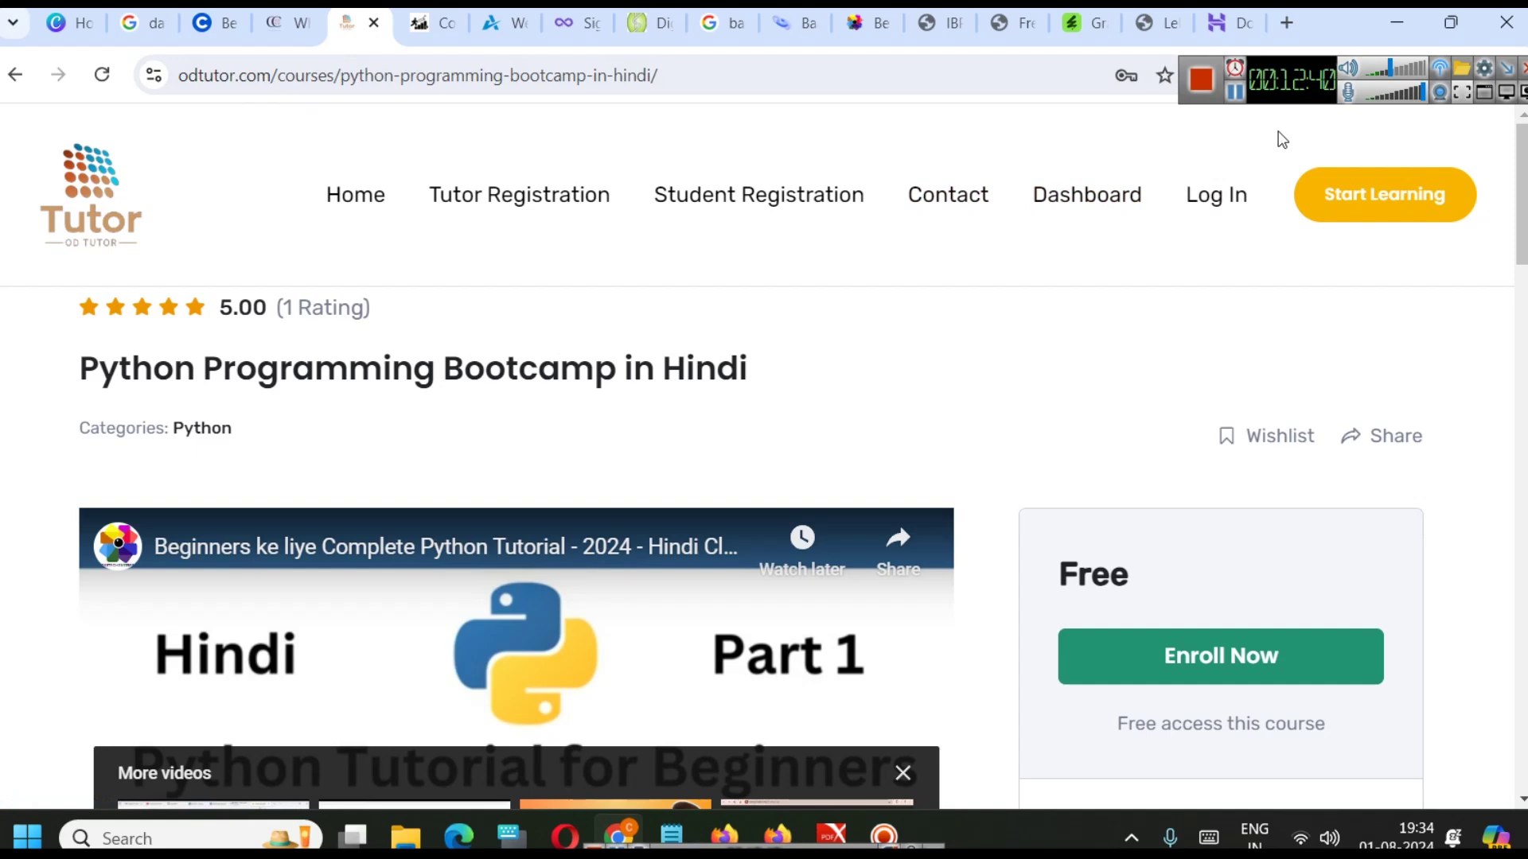
- Go to the open Hostinger domain search page and enter a sample designer domain name based on a first name
click(1217, 27)
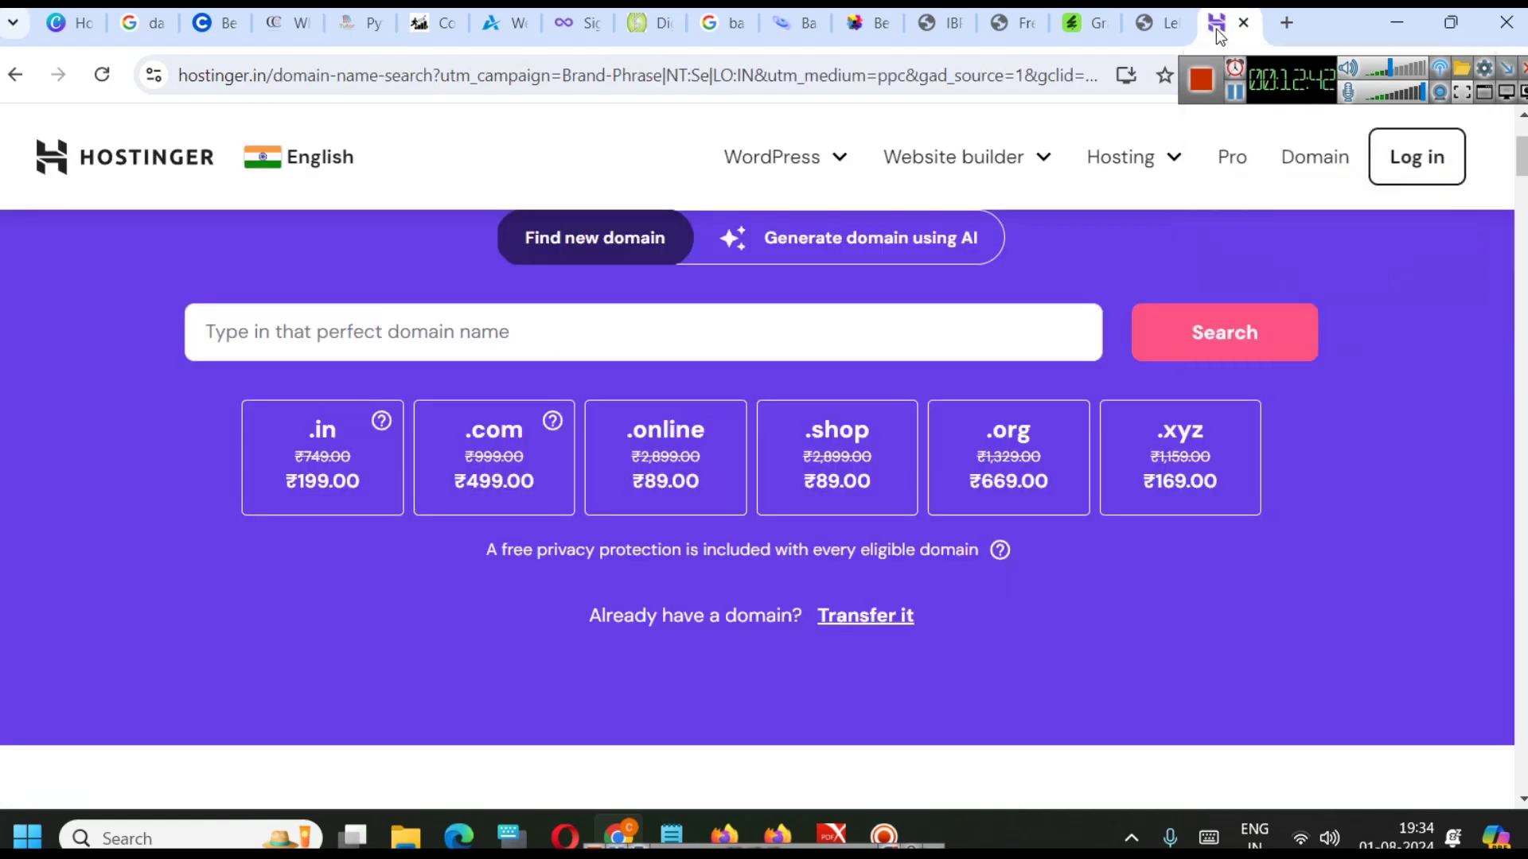
click(526, 329)
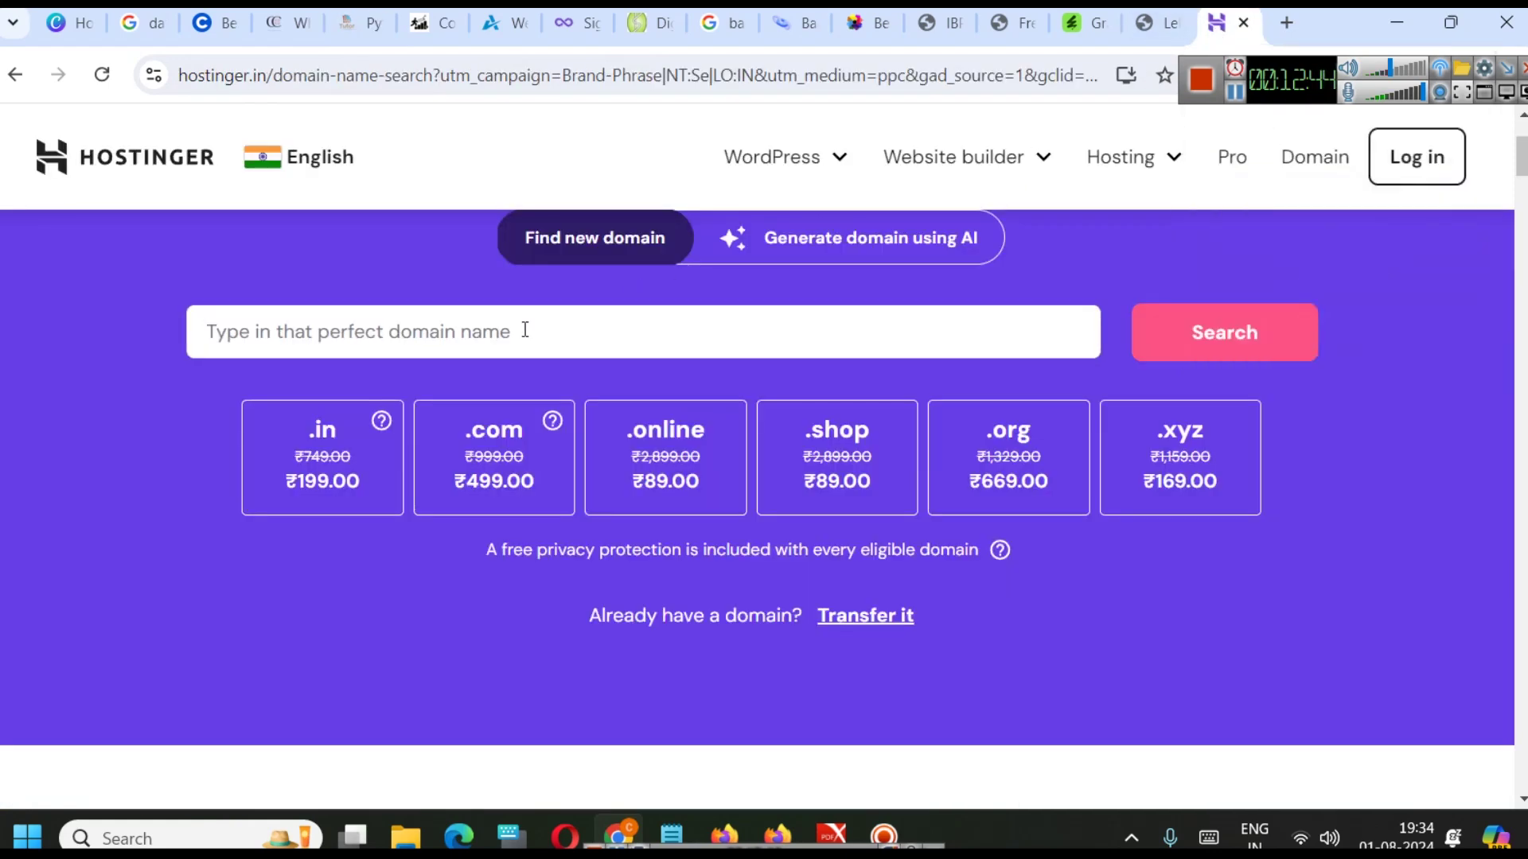
text(vikasd)
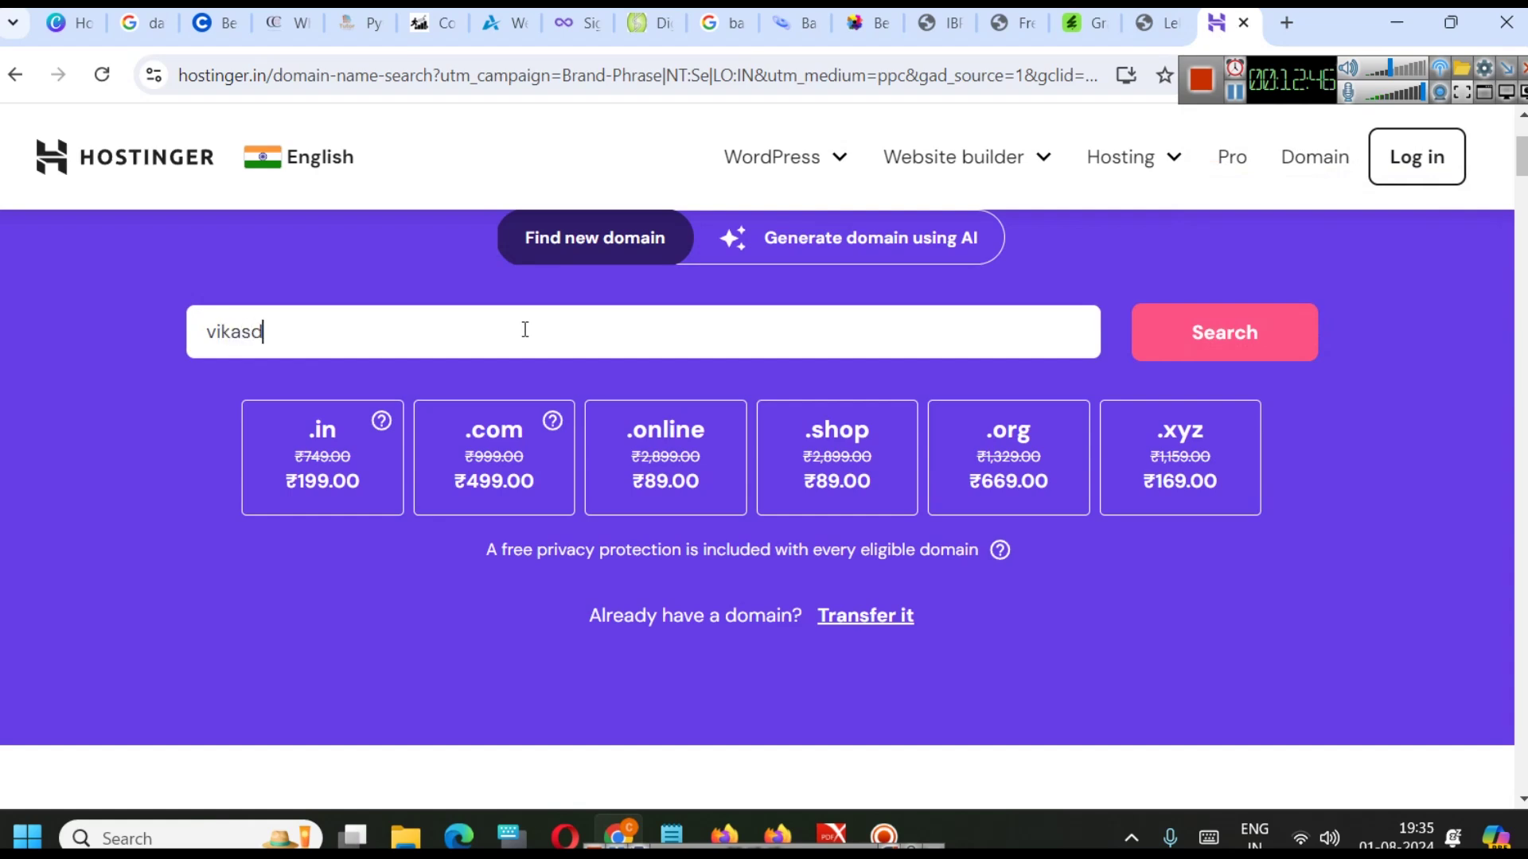
text(esigner)
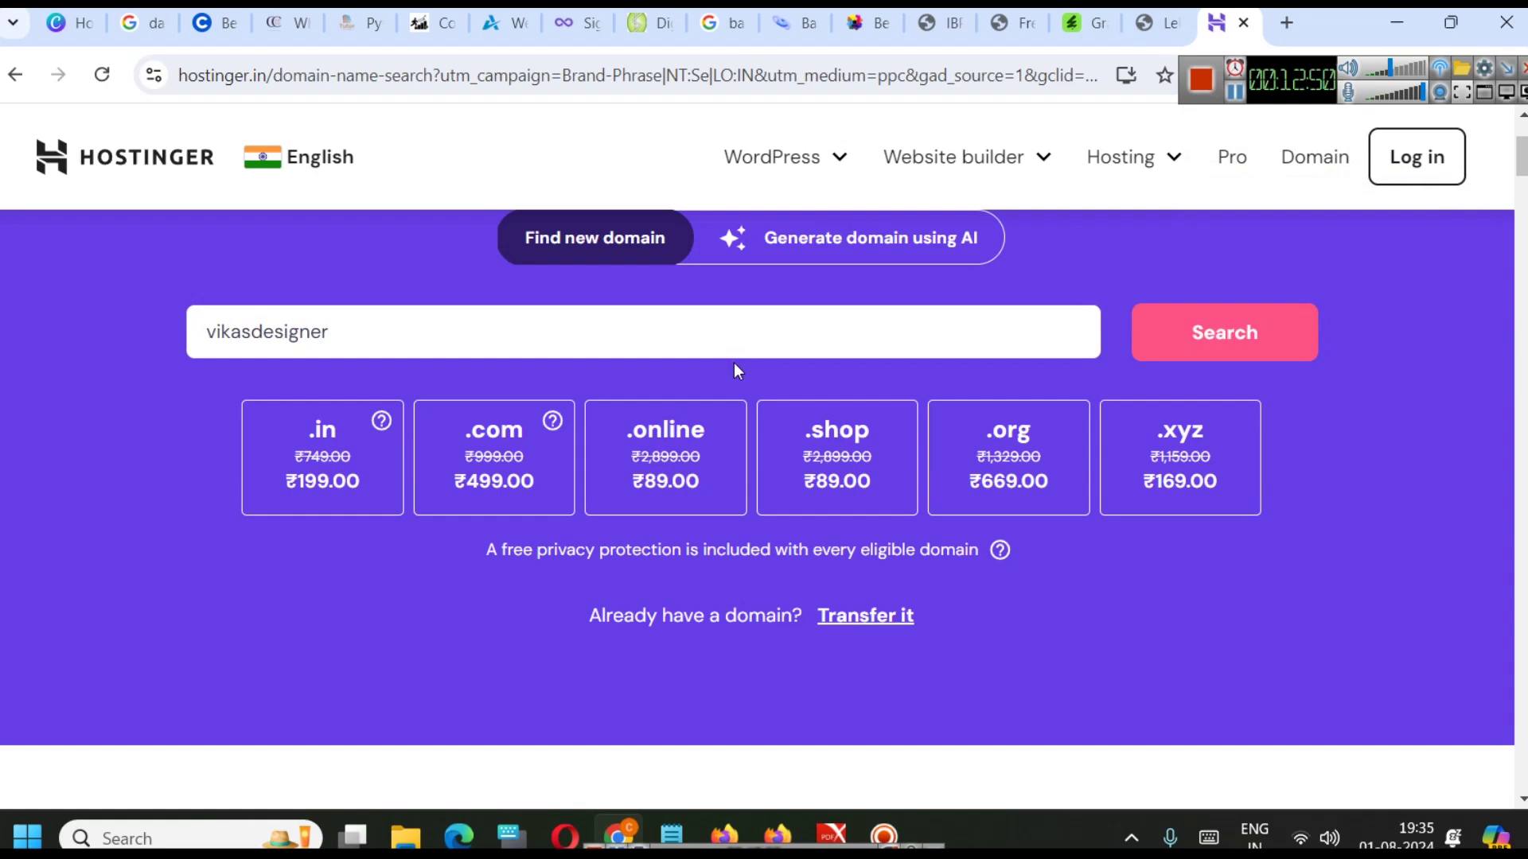
- Replace the domain name with creativepulse and search for its availability
key(ctrl+a)
text(crea)
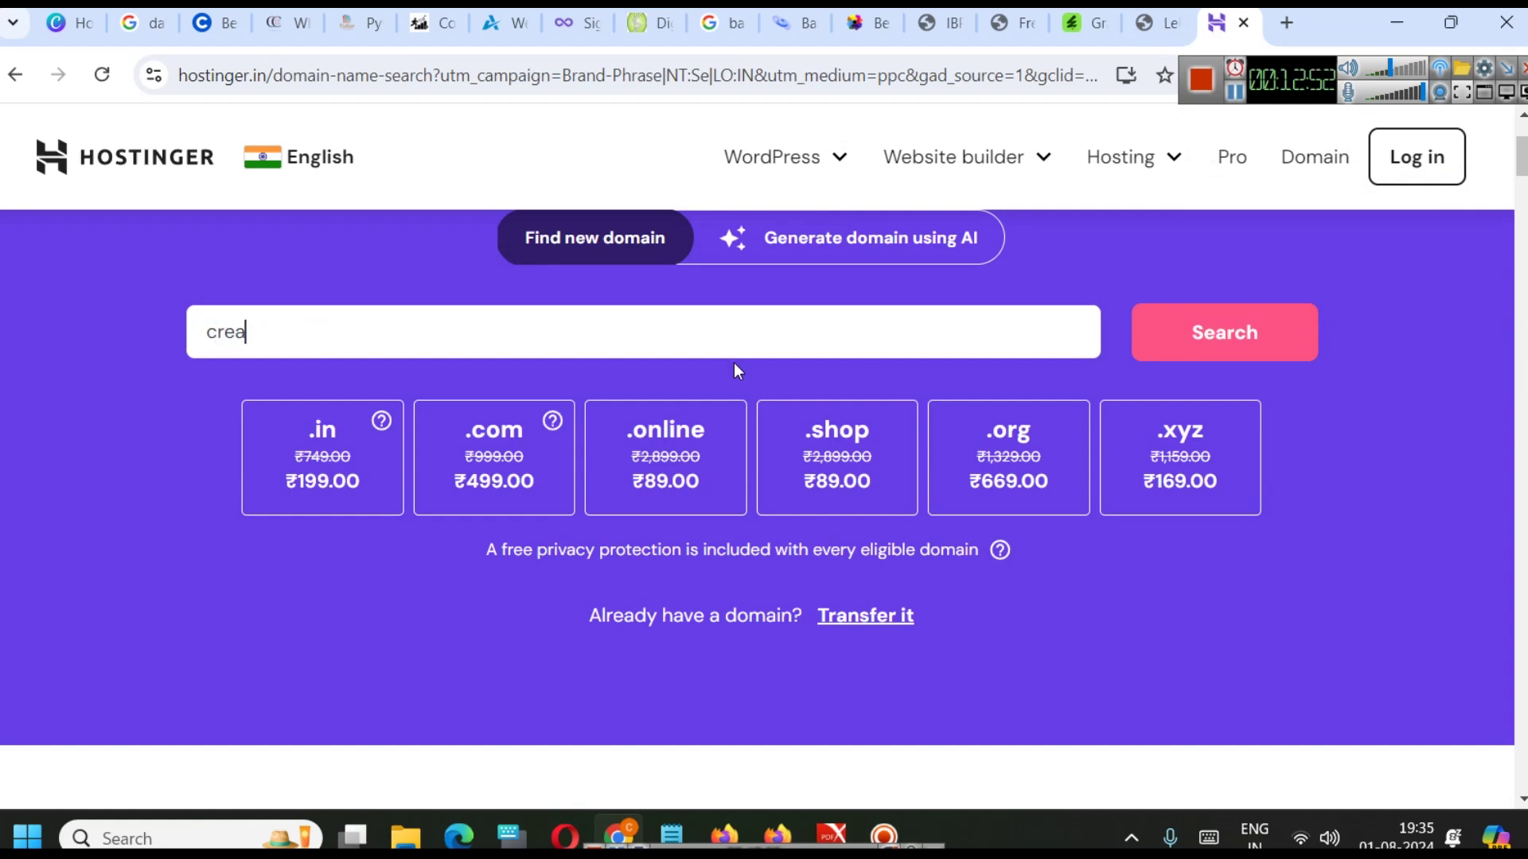
text(tivepulse)
key(Return)
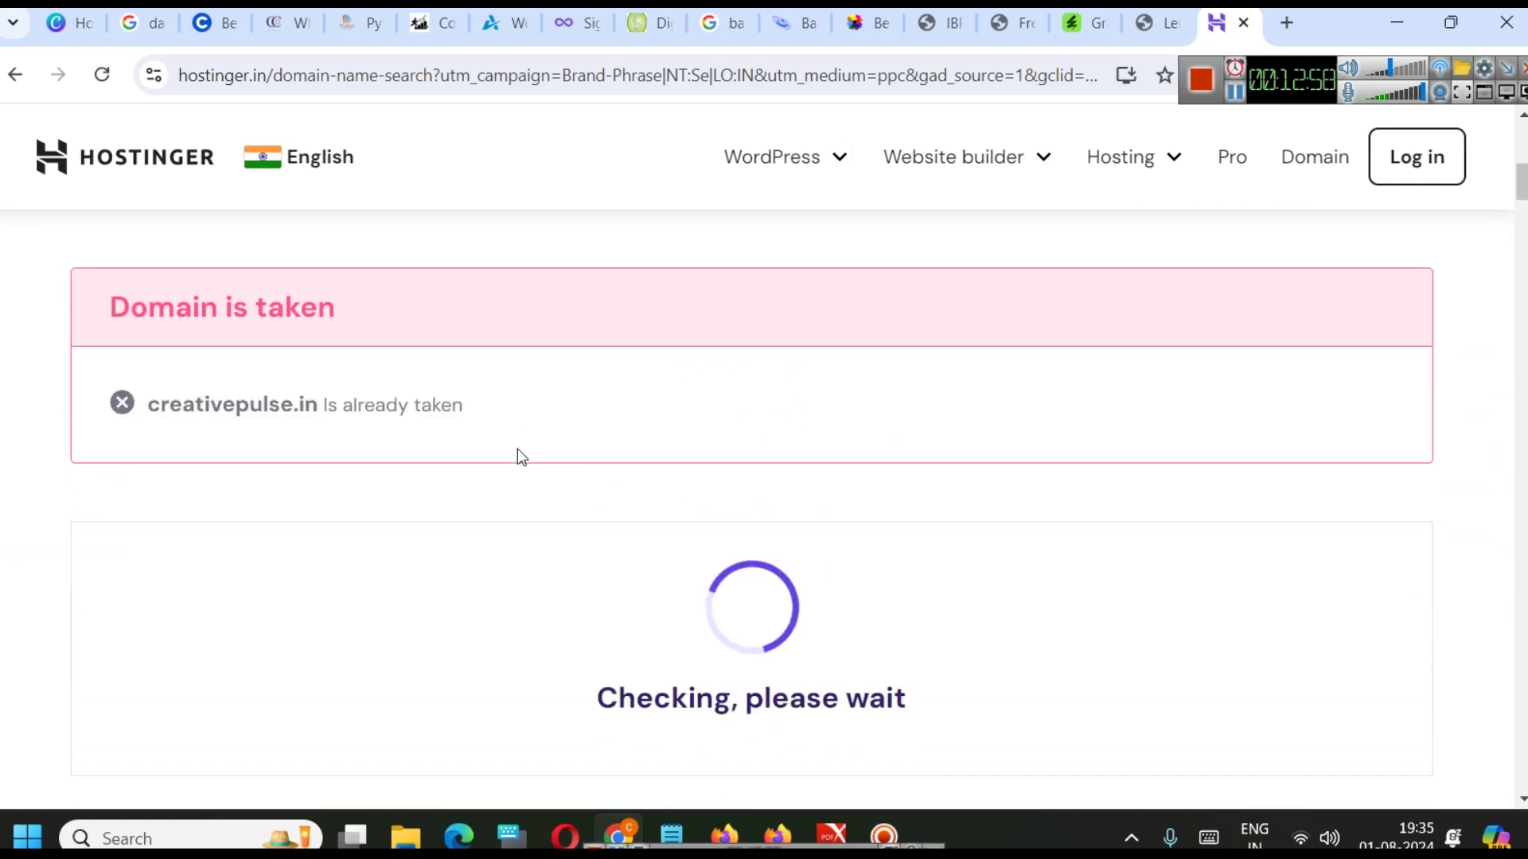
- Highlight creativepulse.in in the results, expand the AI generated alternatives and look through the suggested domains
drag(161, 404, 329, 406)
click(508, 452)
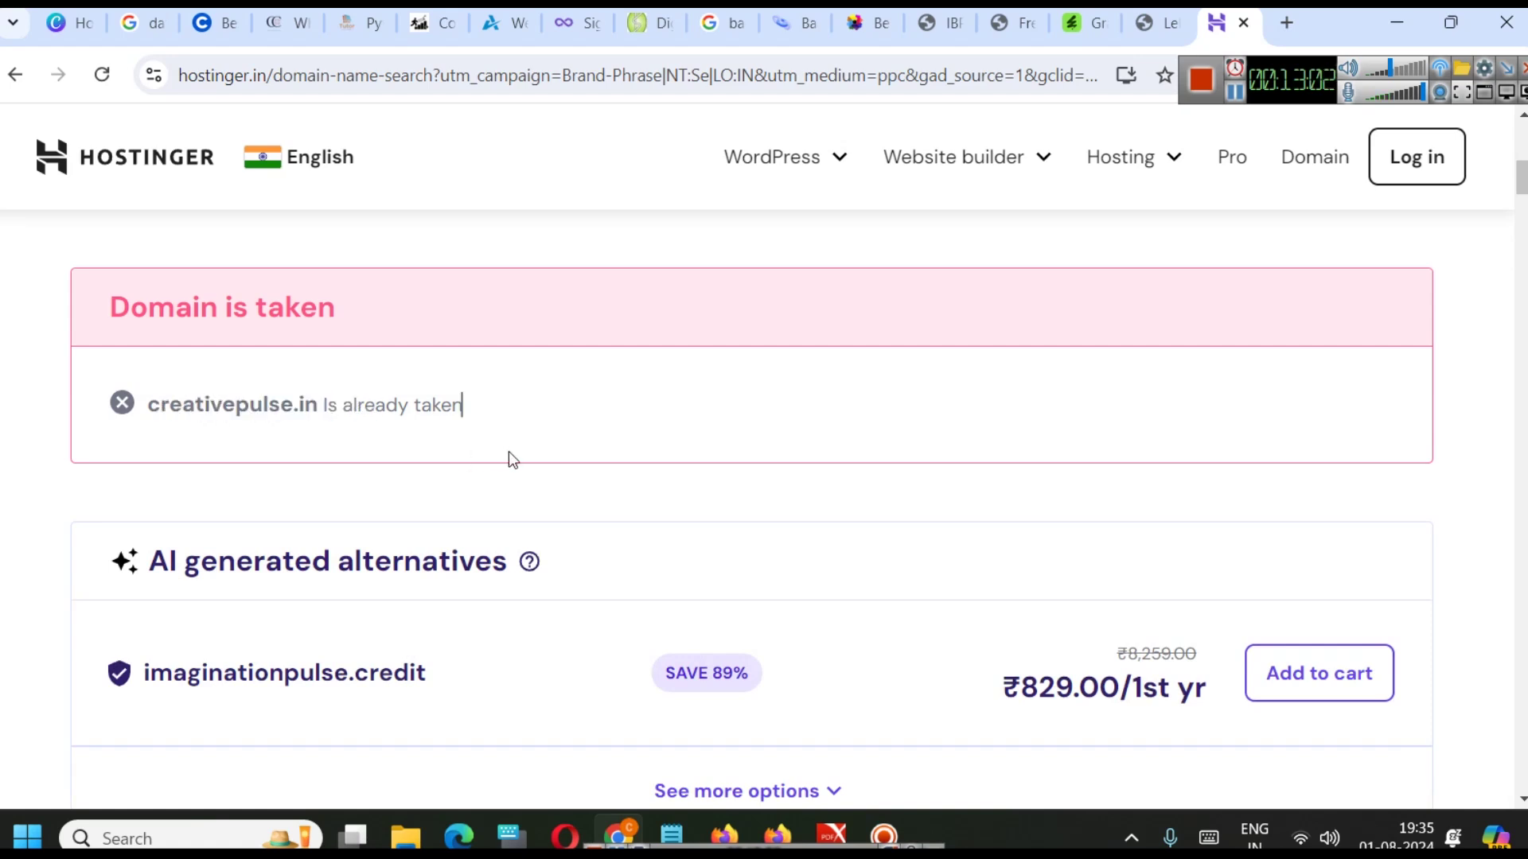
scroll(390, 428, down, 3)
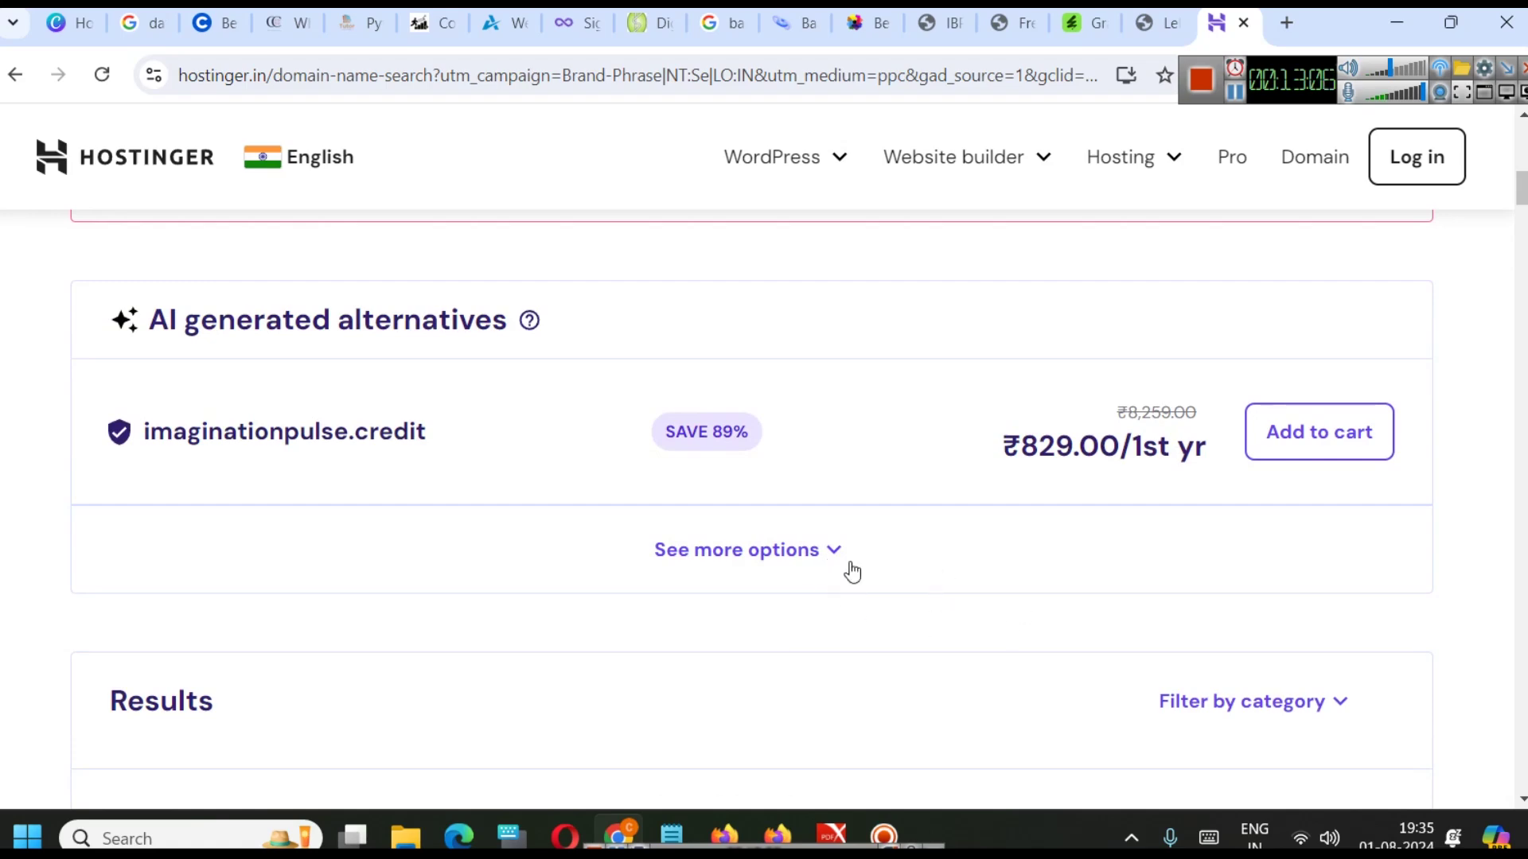
click(828, 550)
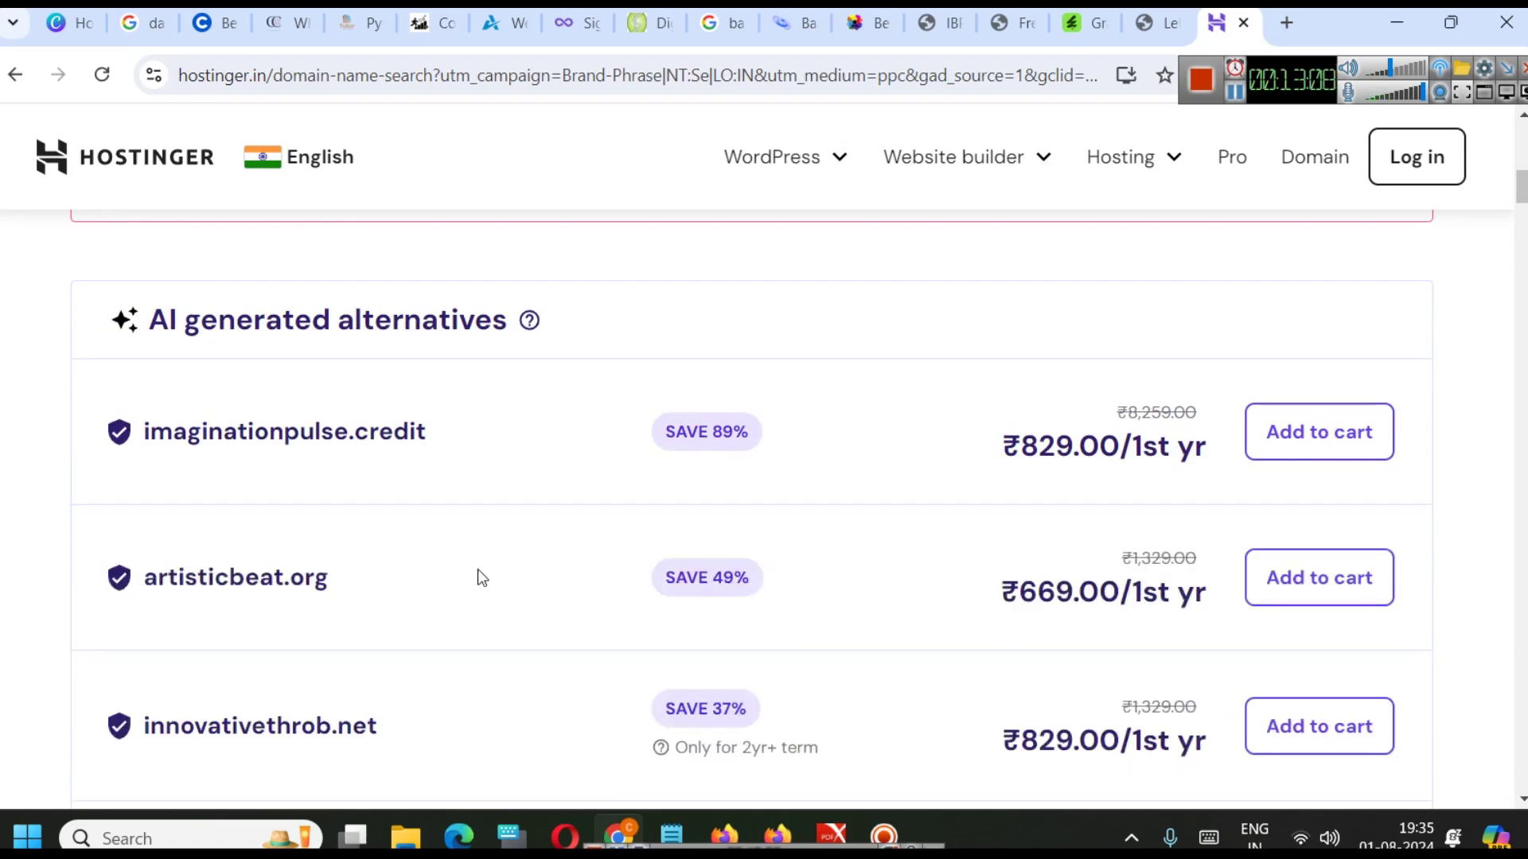
scroll(477, 573, down, 4)
scroll(510, 580, up, 10)
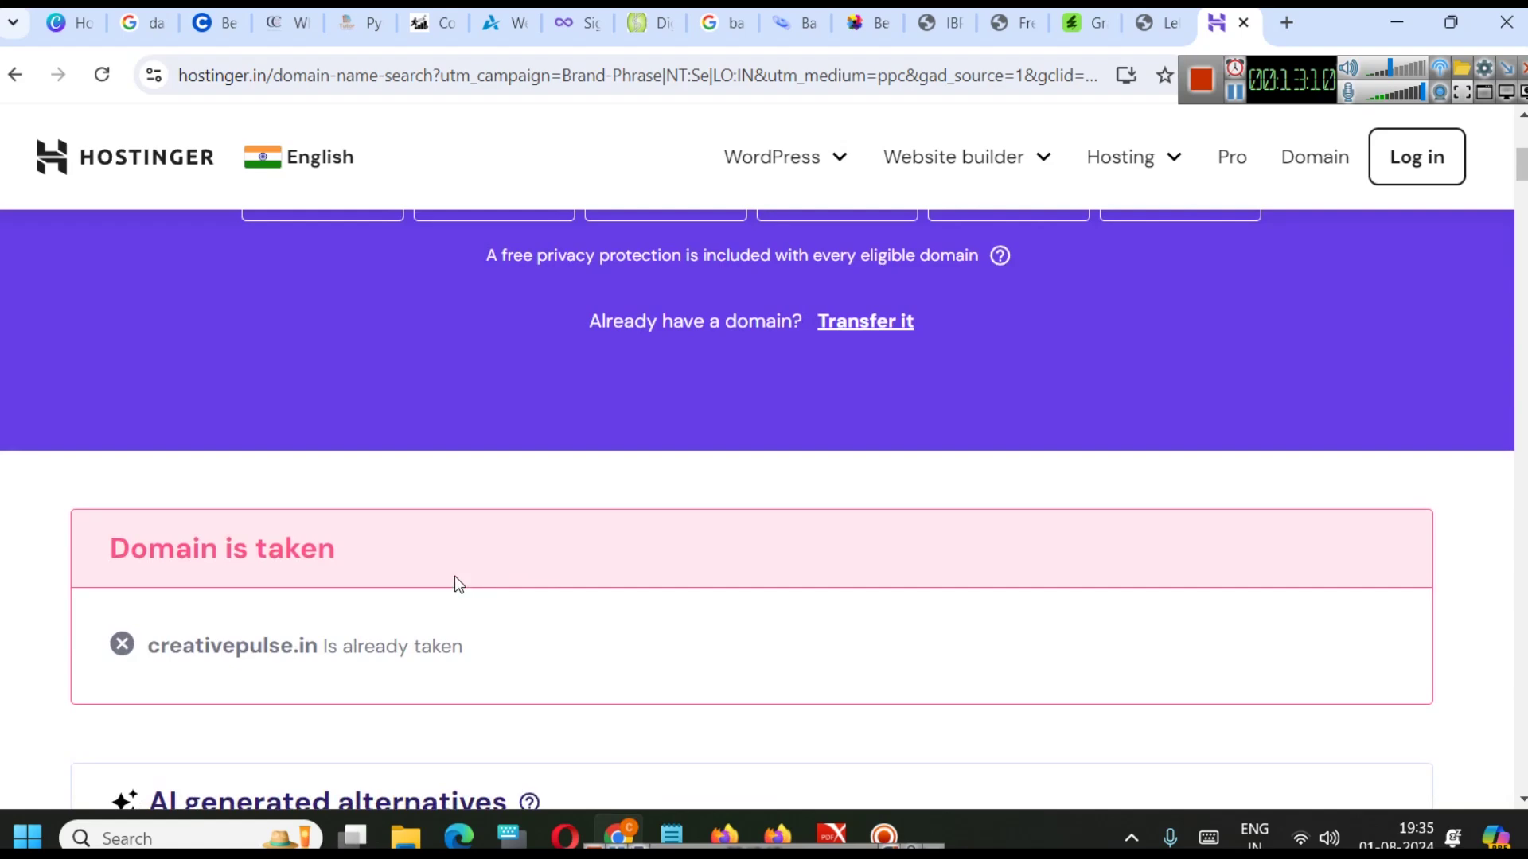
- Add the .online extension to creativepulse, search for its availability and highlight the name in the result
scroll(471, 570, down, 4)
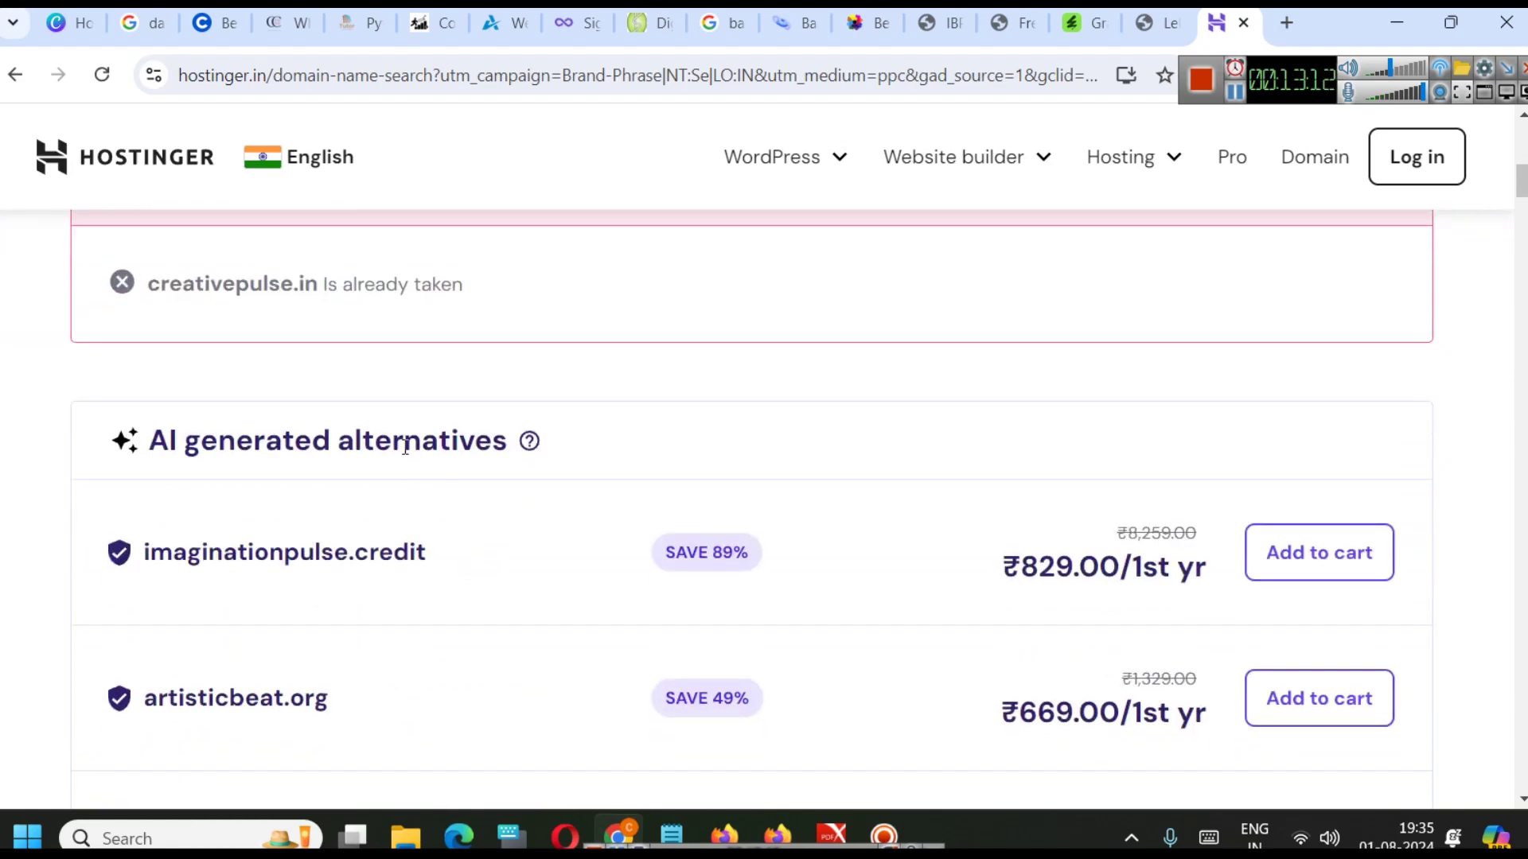
scroll(405, 447, up, 3)
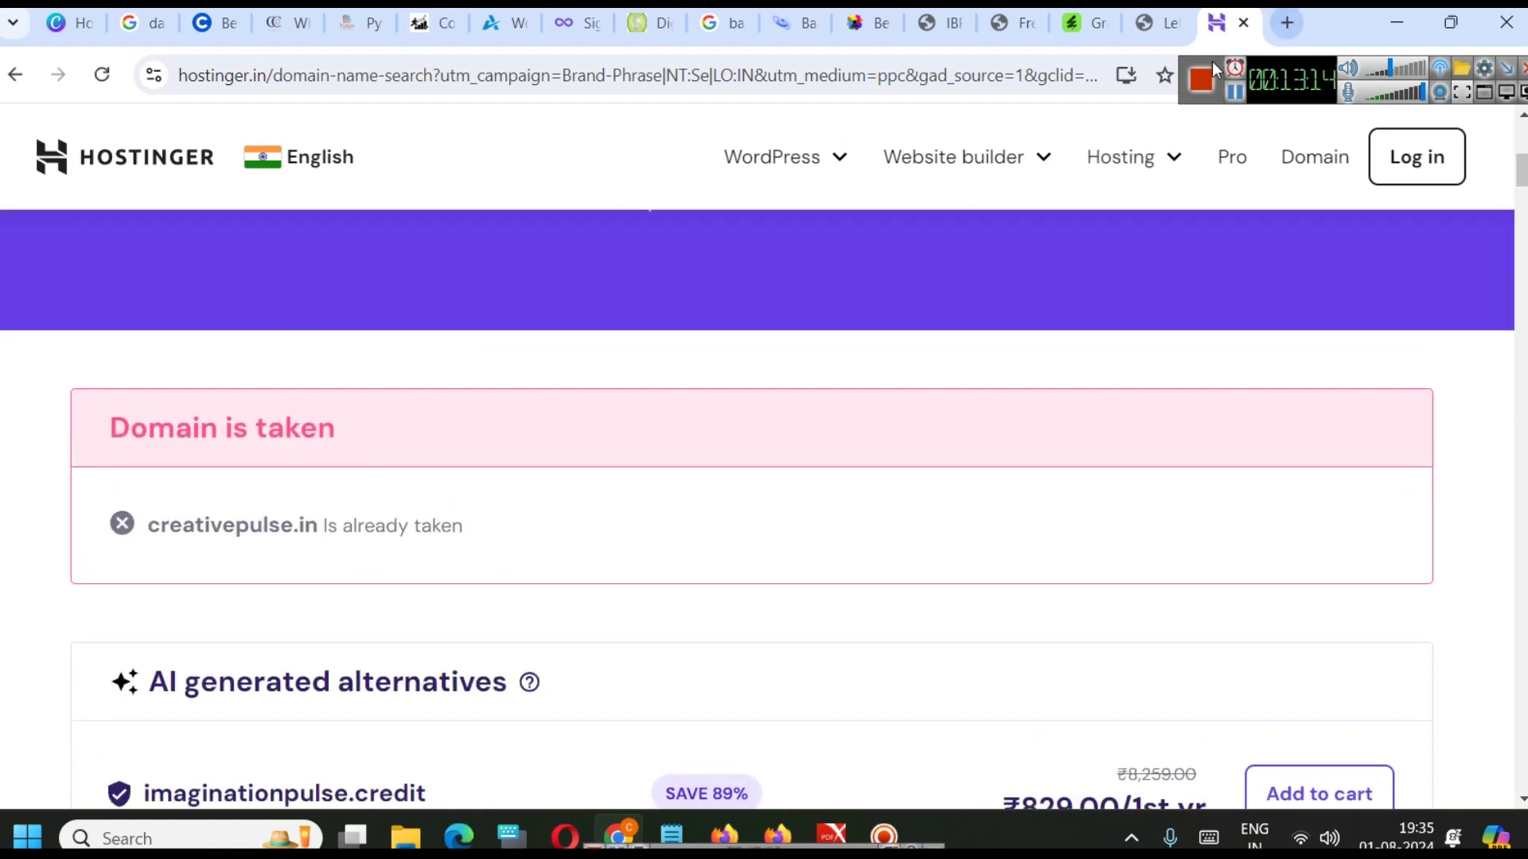
scroll(1131, 398, up, 6)
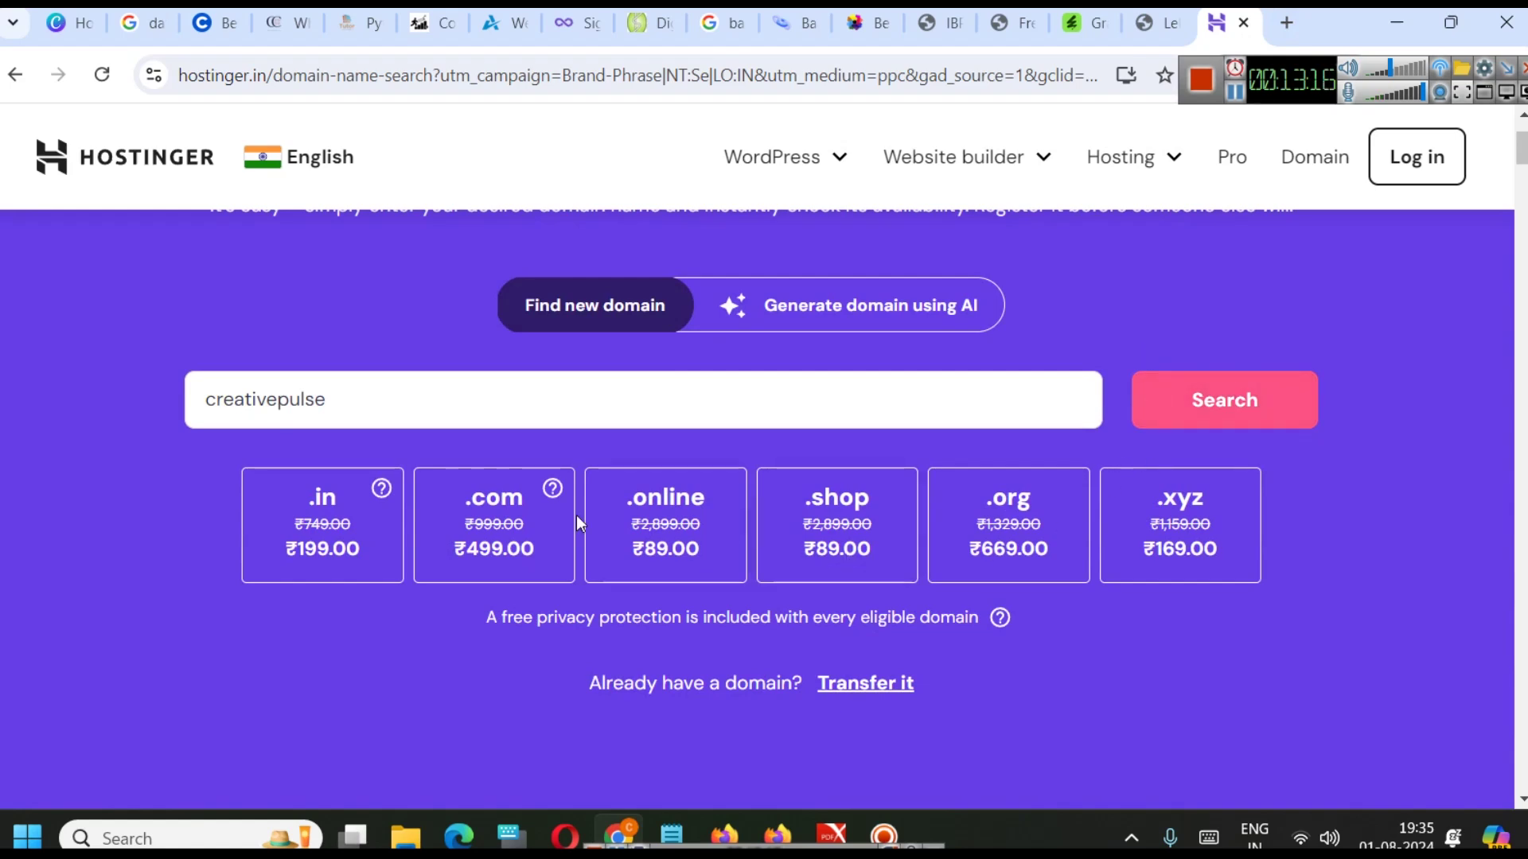
click(549, 419)
click(647, 525)
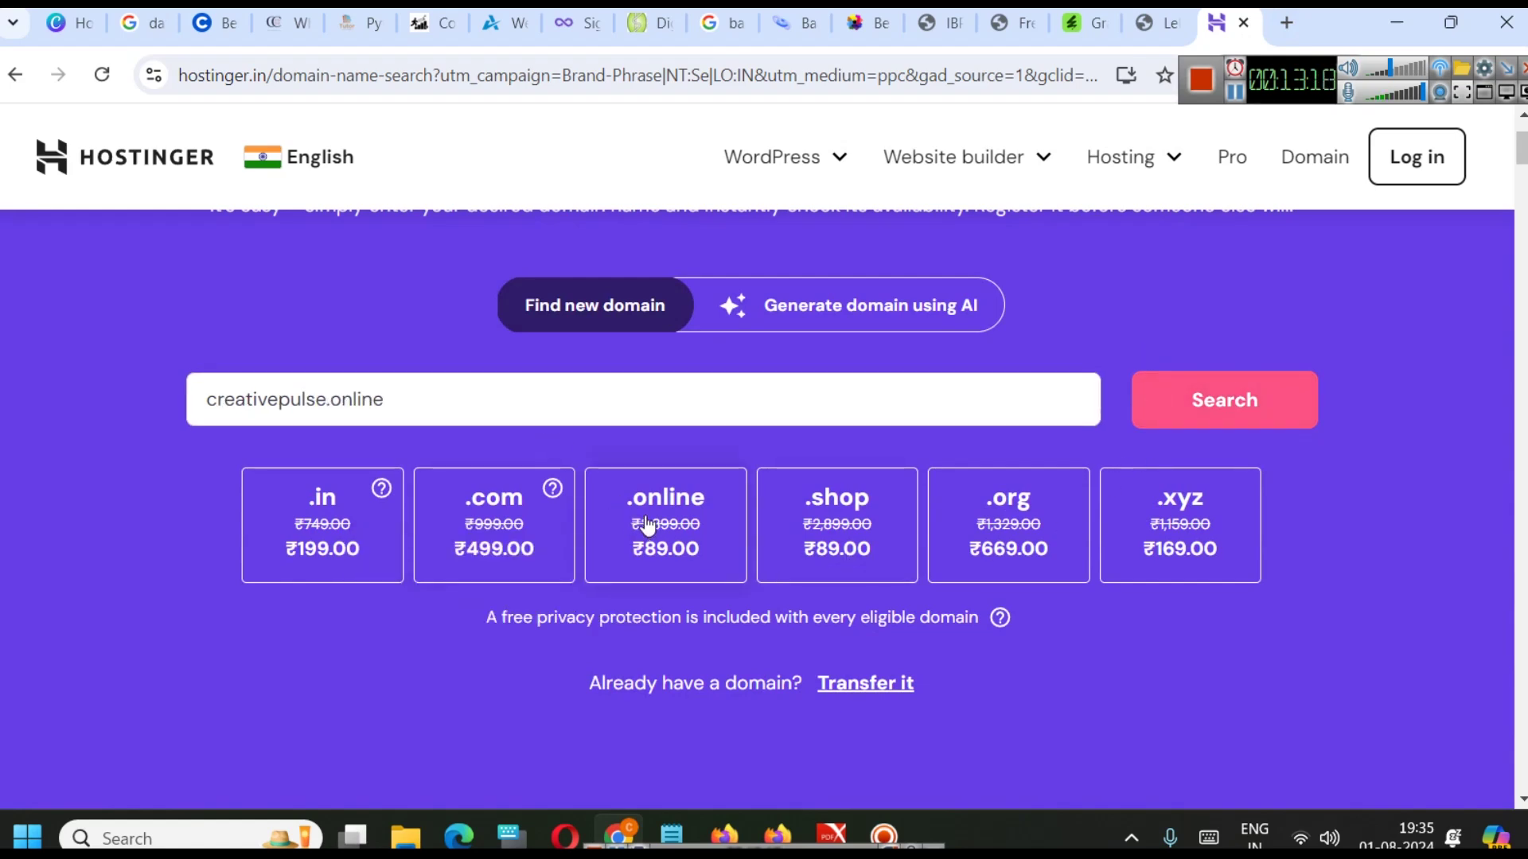
click(715, 415)
click(1256, 398)
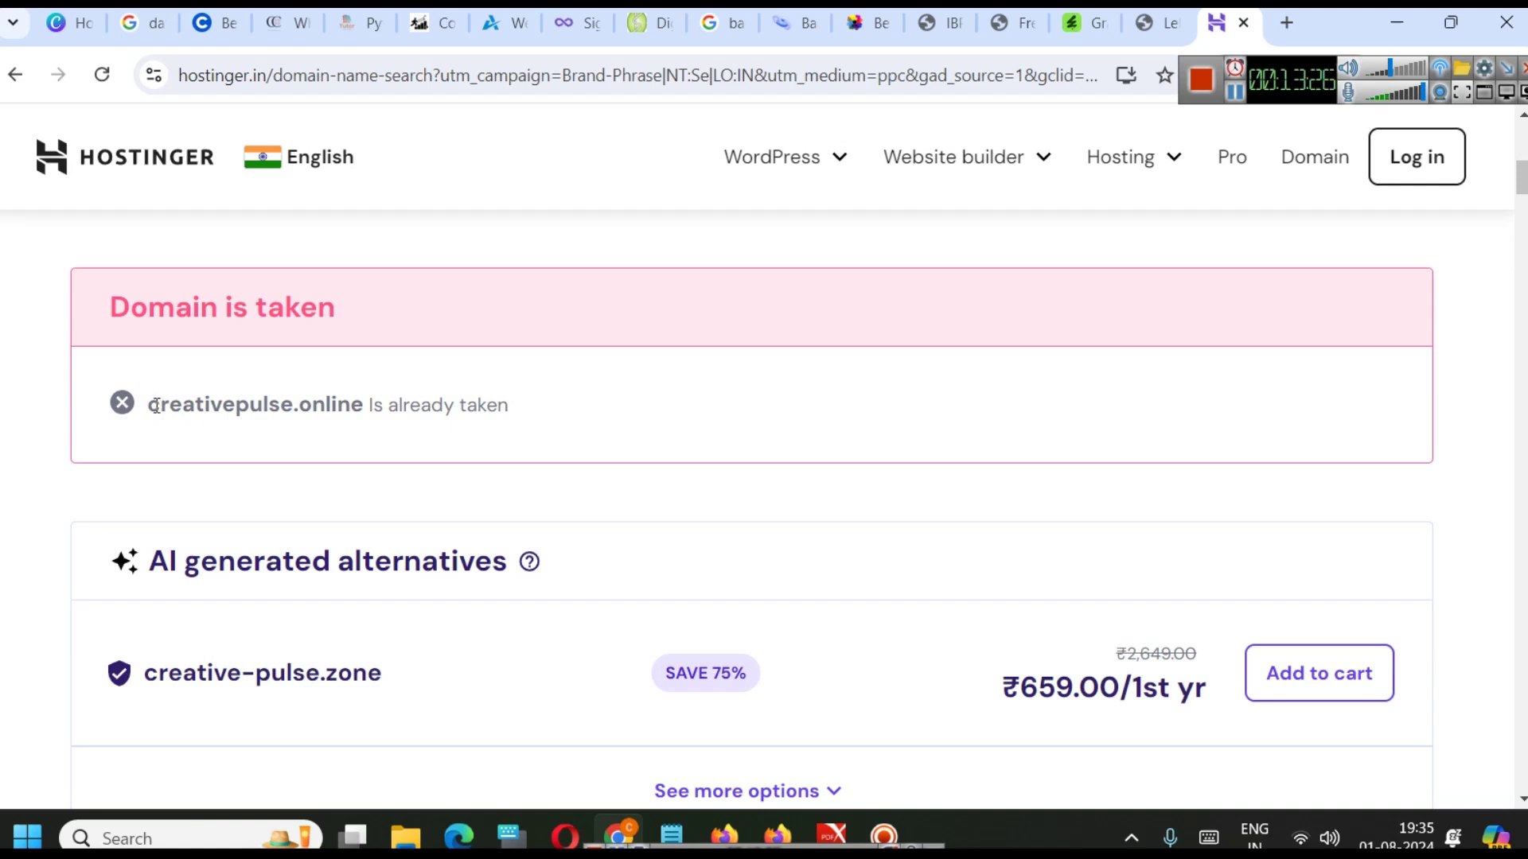
drag(156, 408, 293, 405)
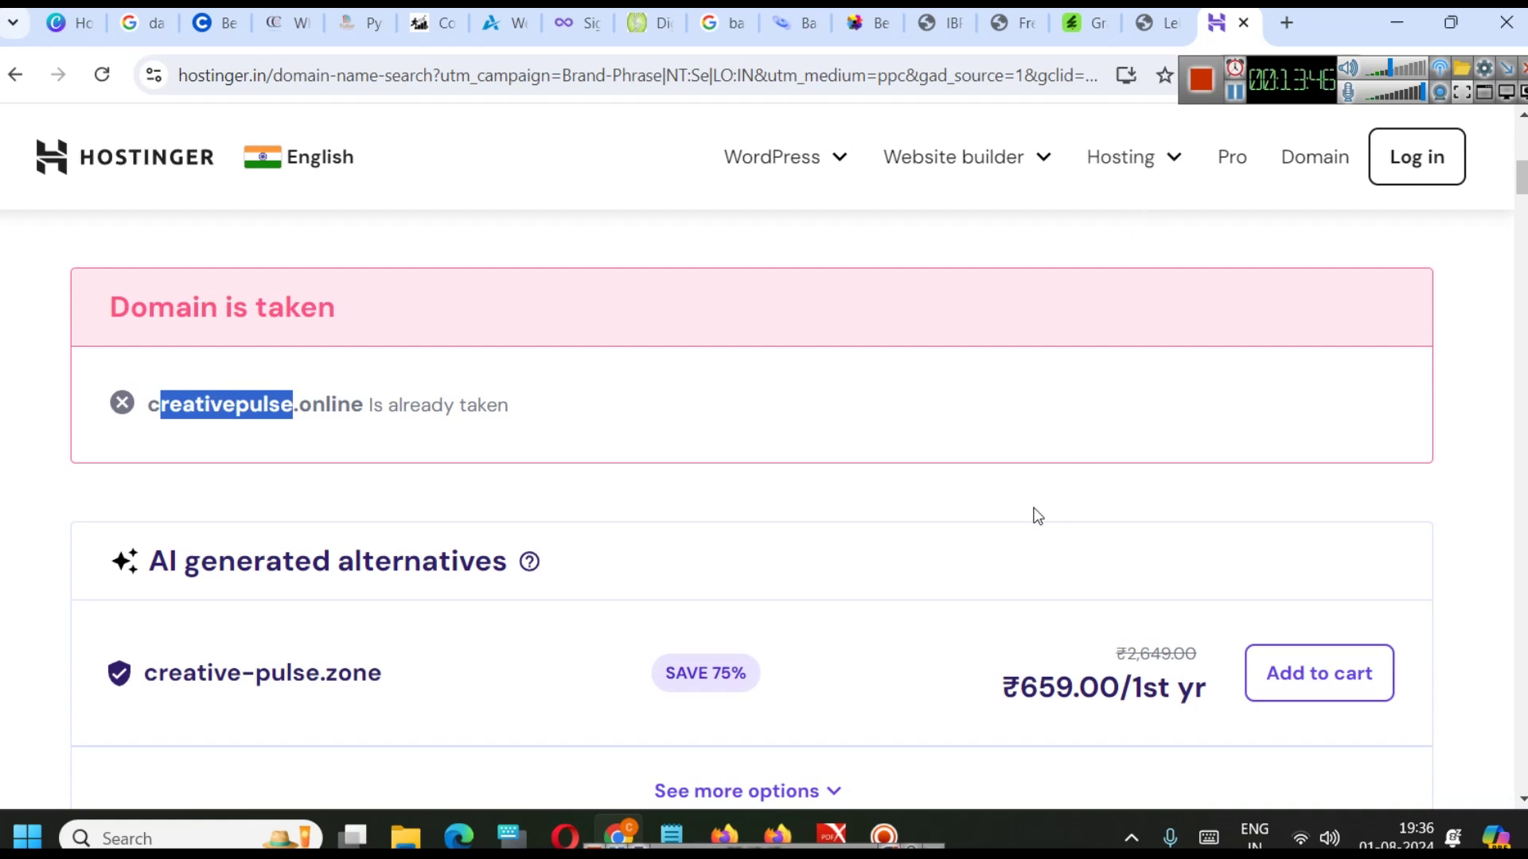
- Select the name creativepulse in the taken-domain result and search Google for it
scroll(796, 517, up, 3)
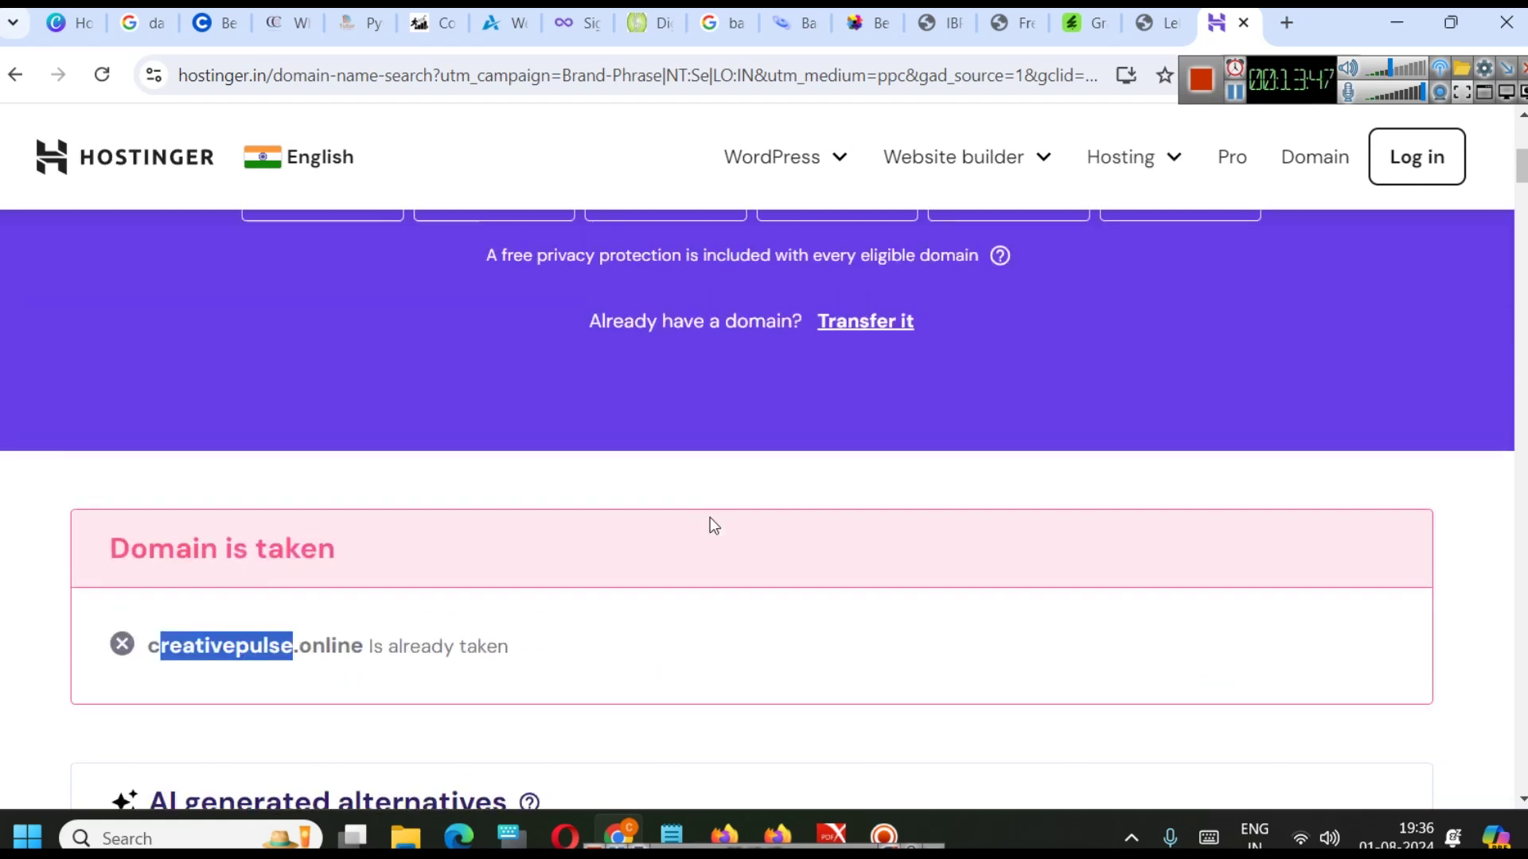
drag(201, 652, 148, 649)
right_click(195, 649)
click(360, 442)
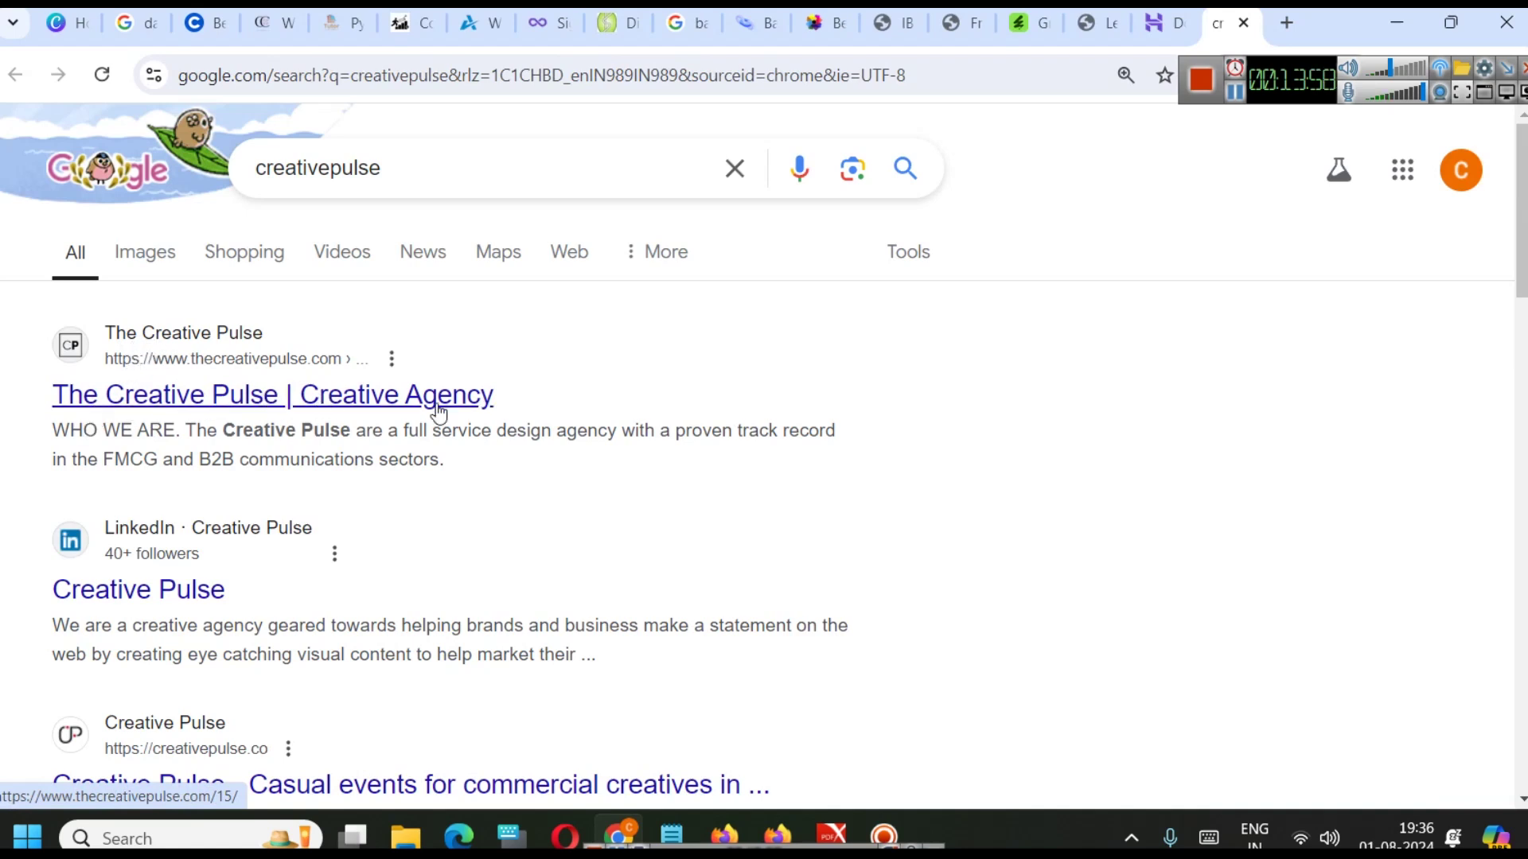
- Look through the Google results for websites and social media profiles that already use the name Creative Pulse
scroll(498, 467, down, 2)
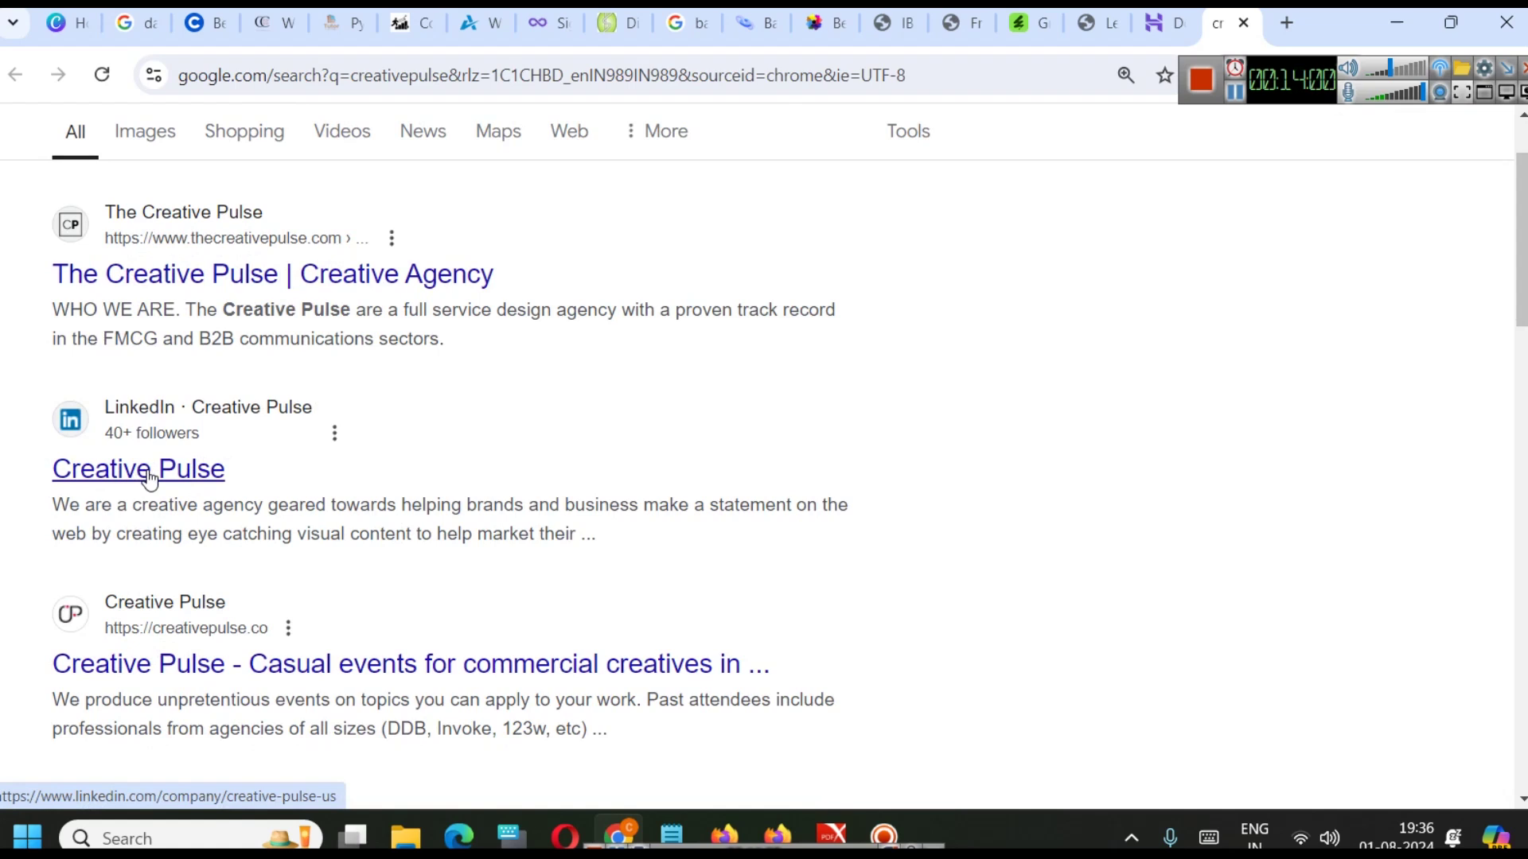
scroll(351, 453, down, 1)
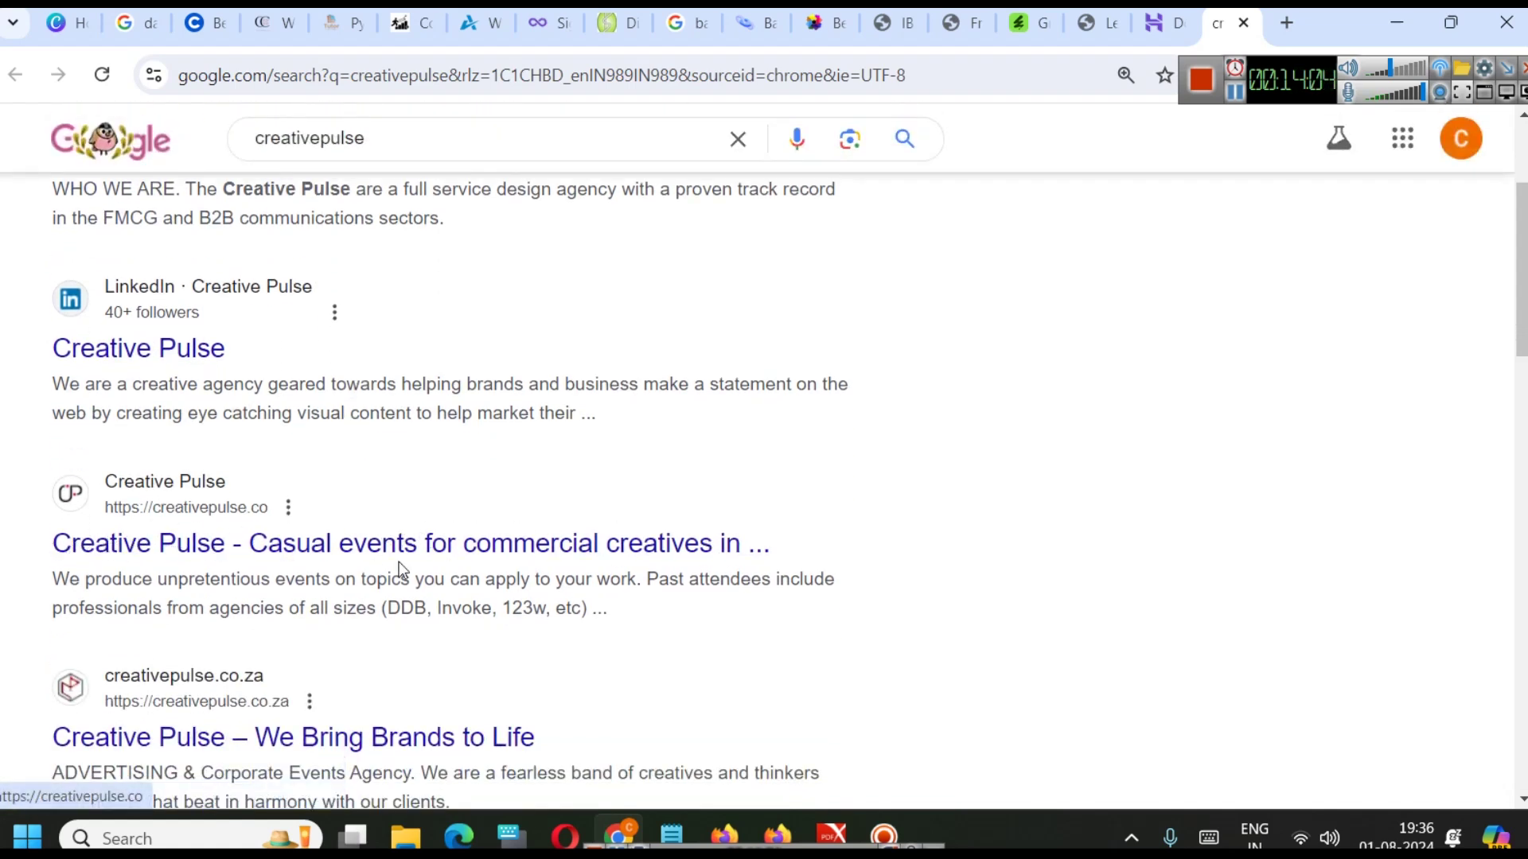
scroll(398, 562, down, 1)
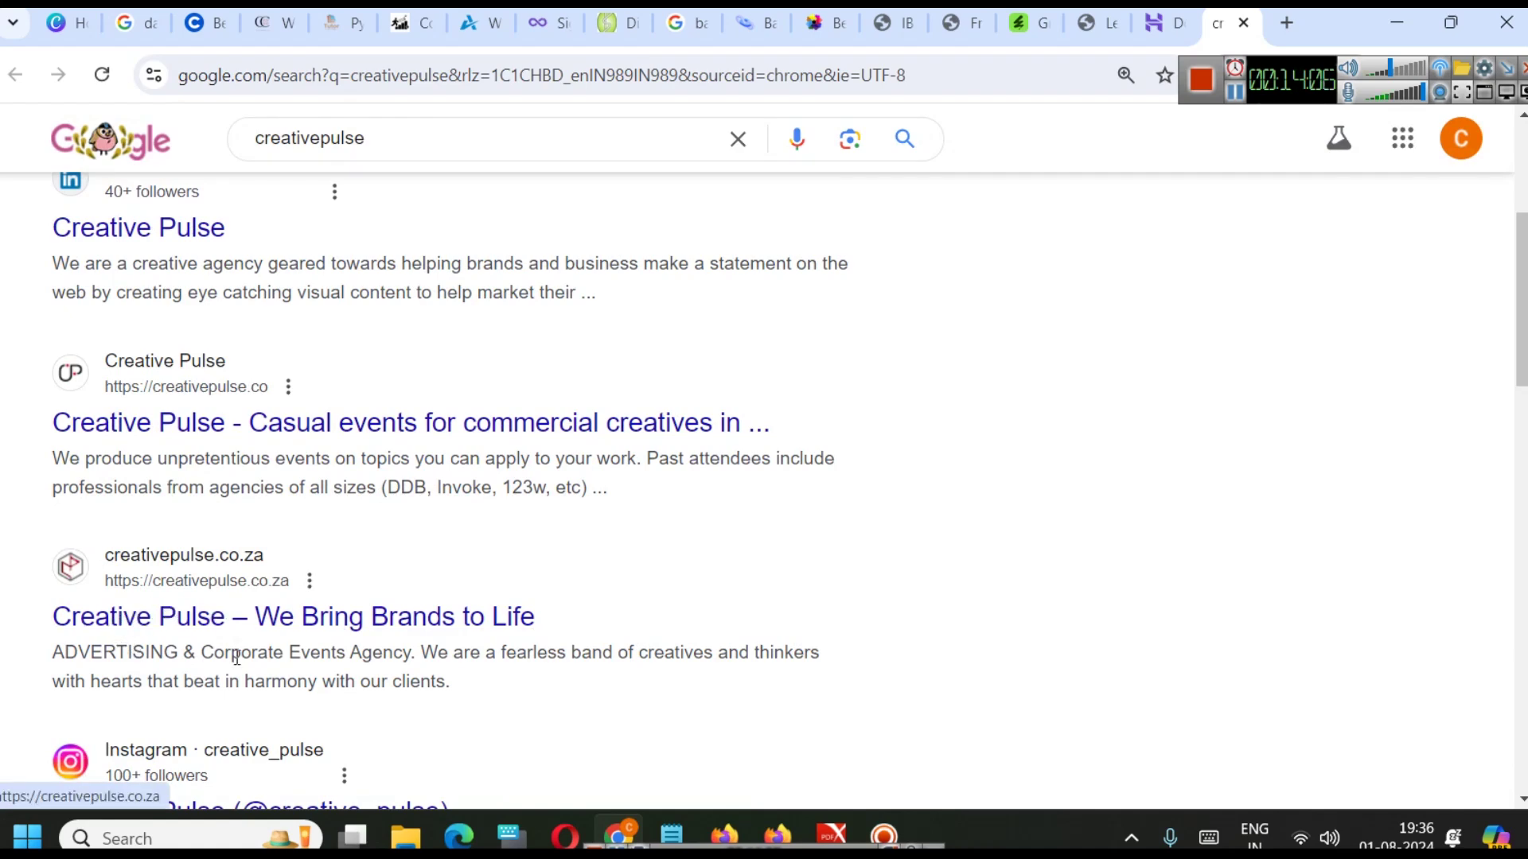
scroll(194, 594, down, 3)
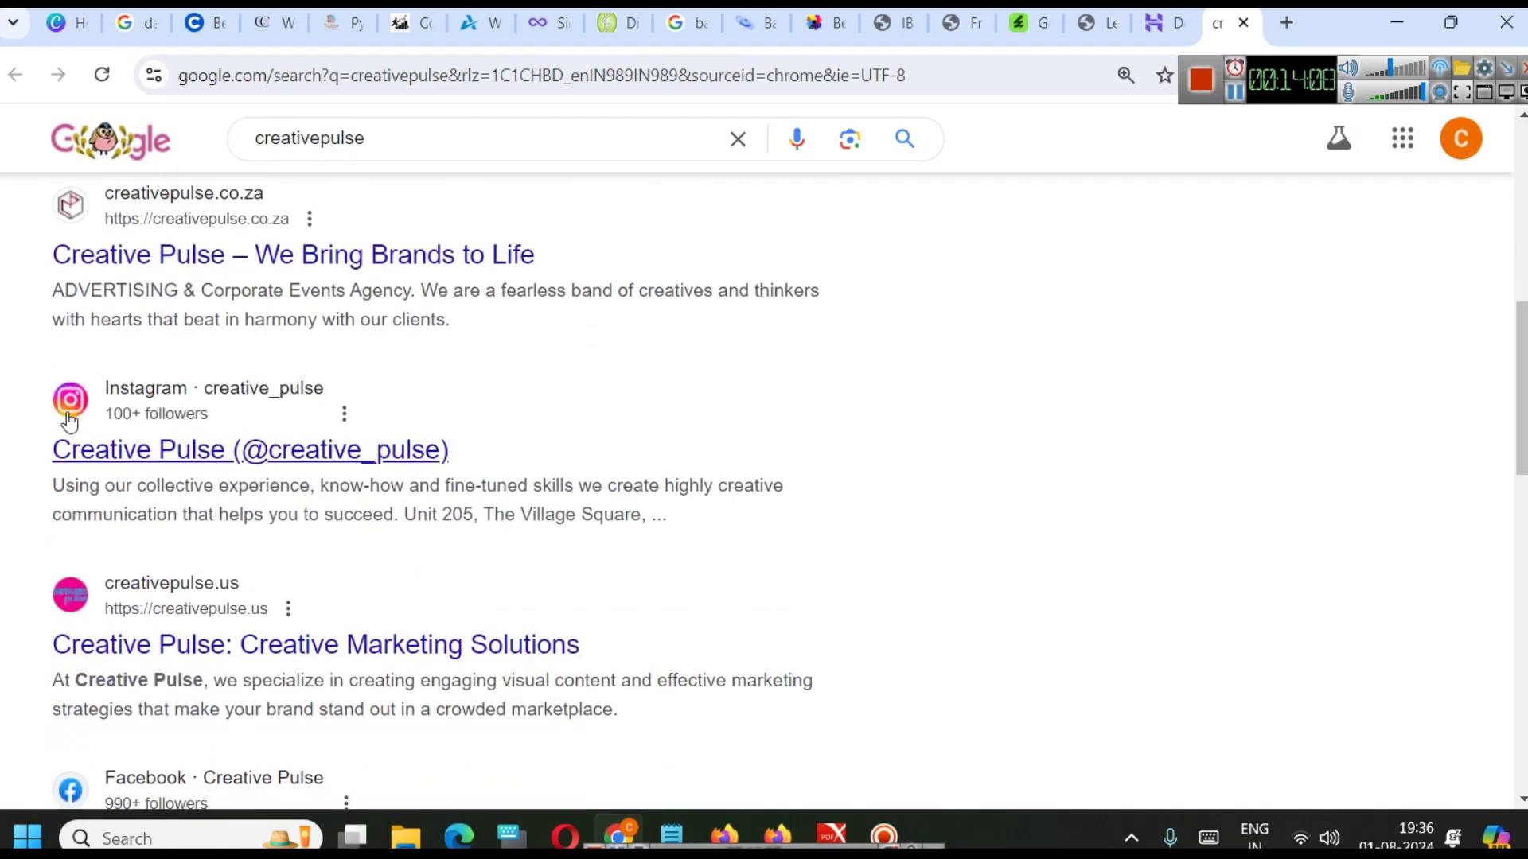
scroll(282, 465, down, 3)
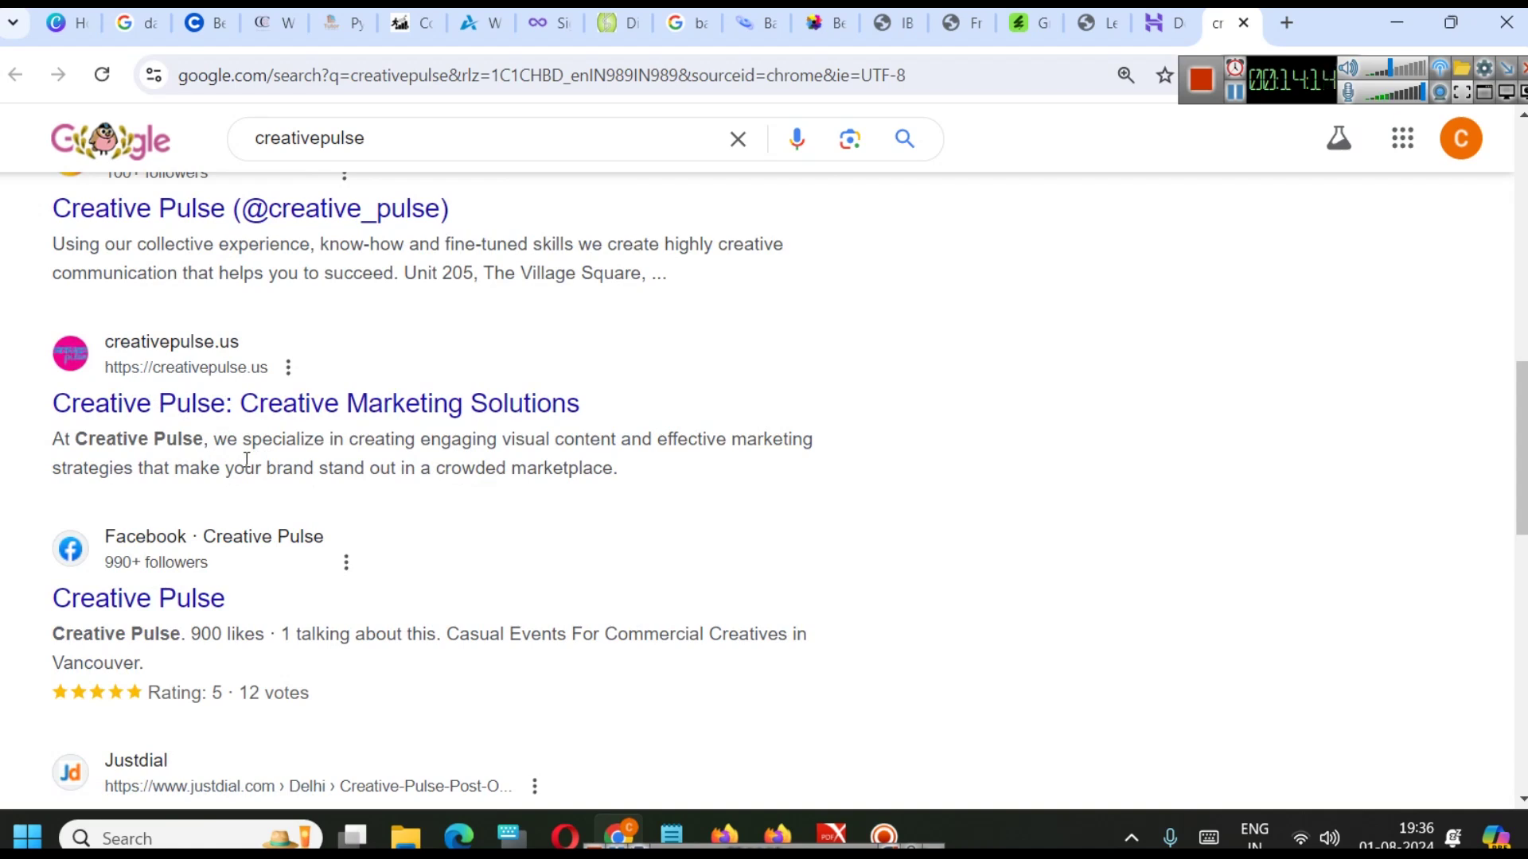
scroll(371, 432, down, 3)
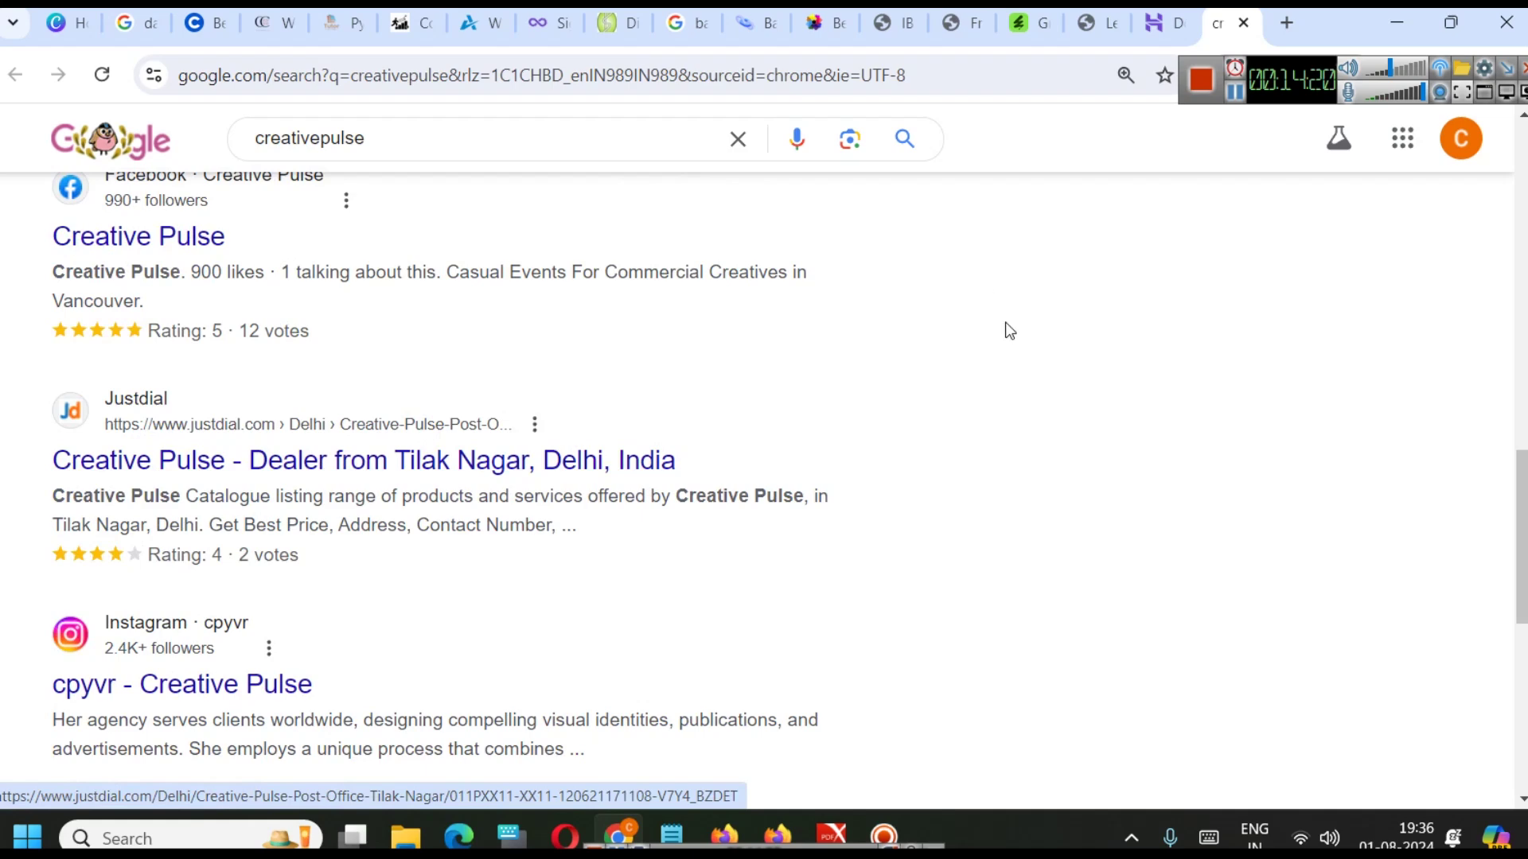
scroll(1190, 480, up, 10)
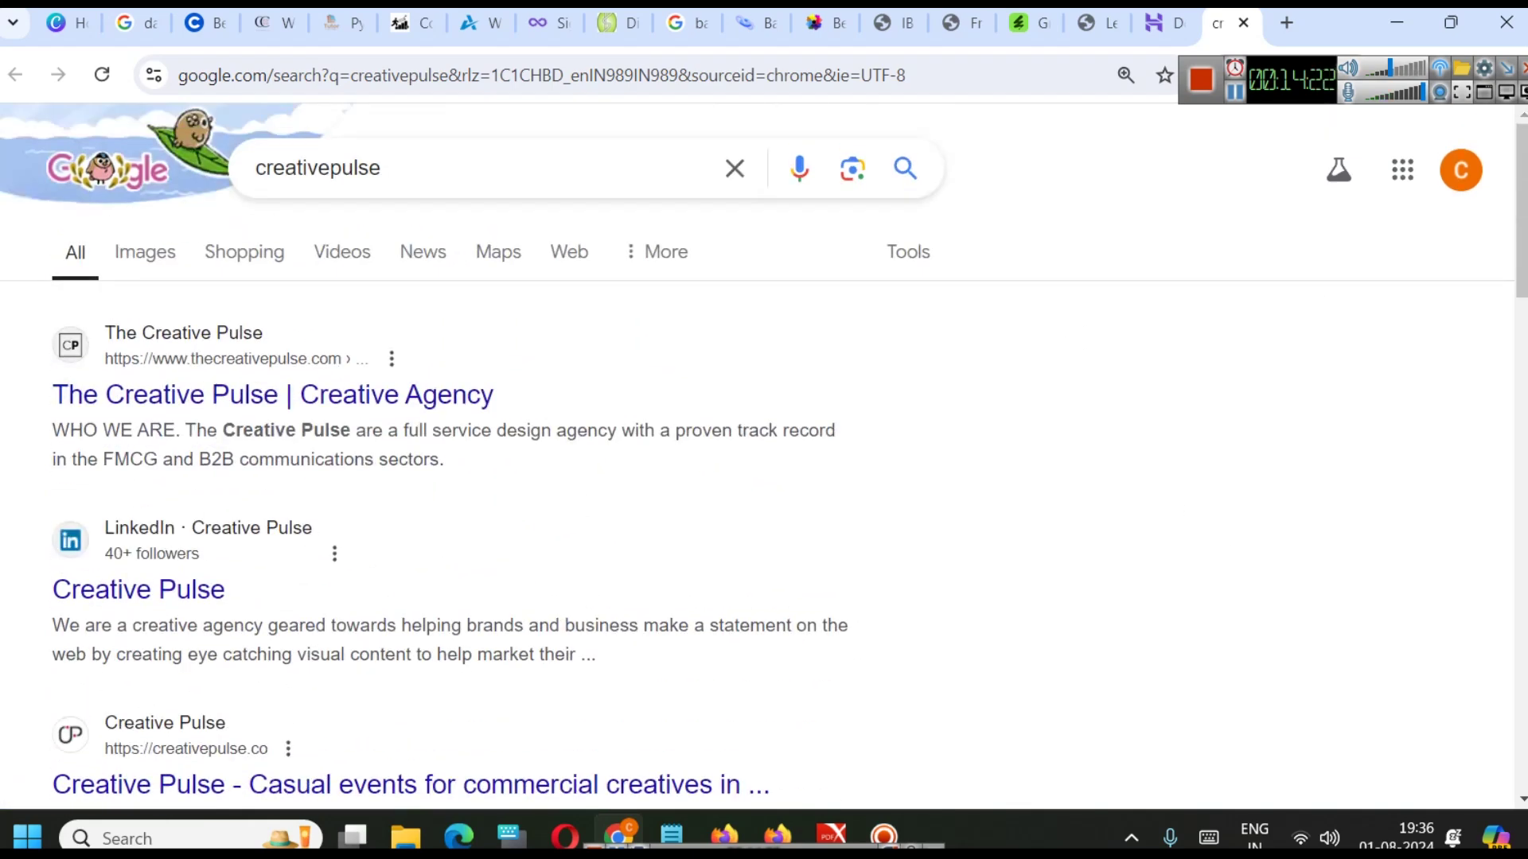
- Search the web for namechekr in a new browser tab and open the namecheckr.com website
click(1287, 22)
text(nam)
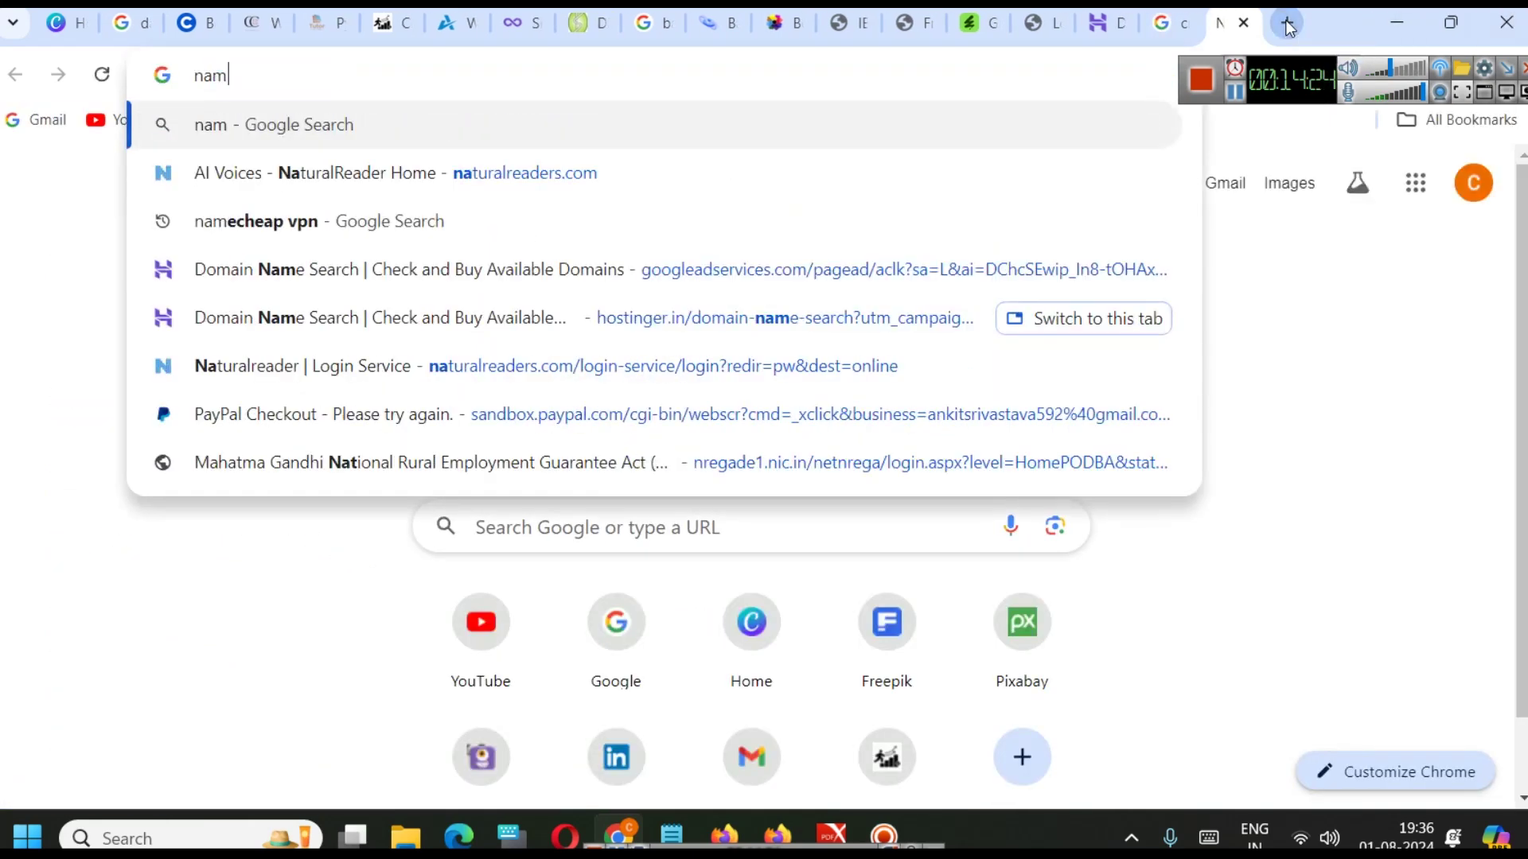
text(eche)
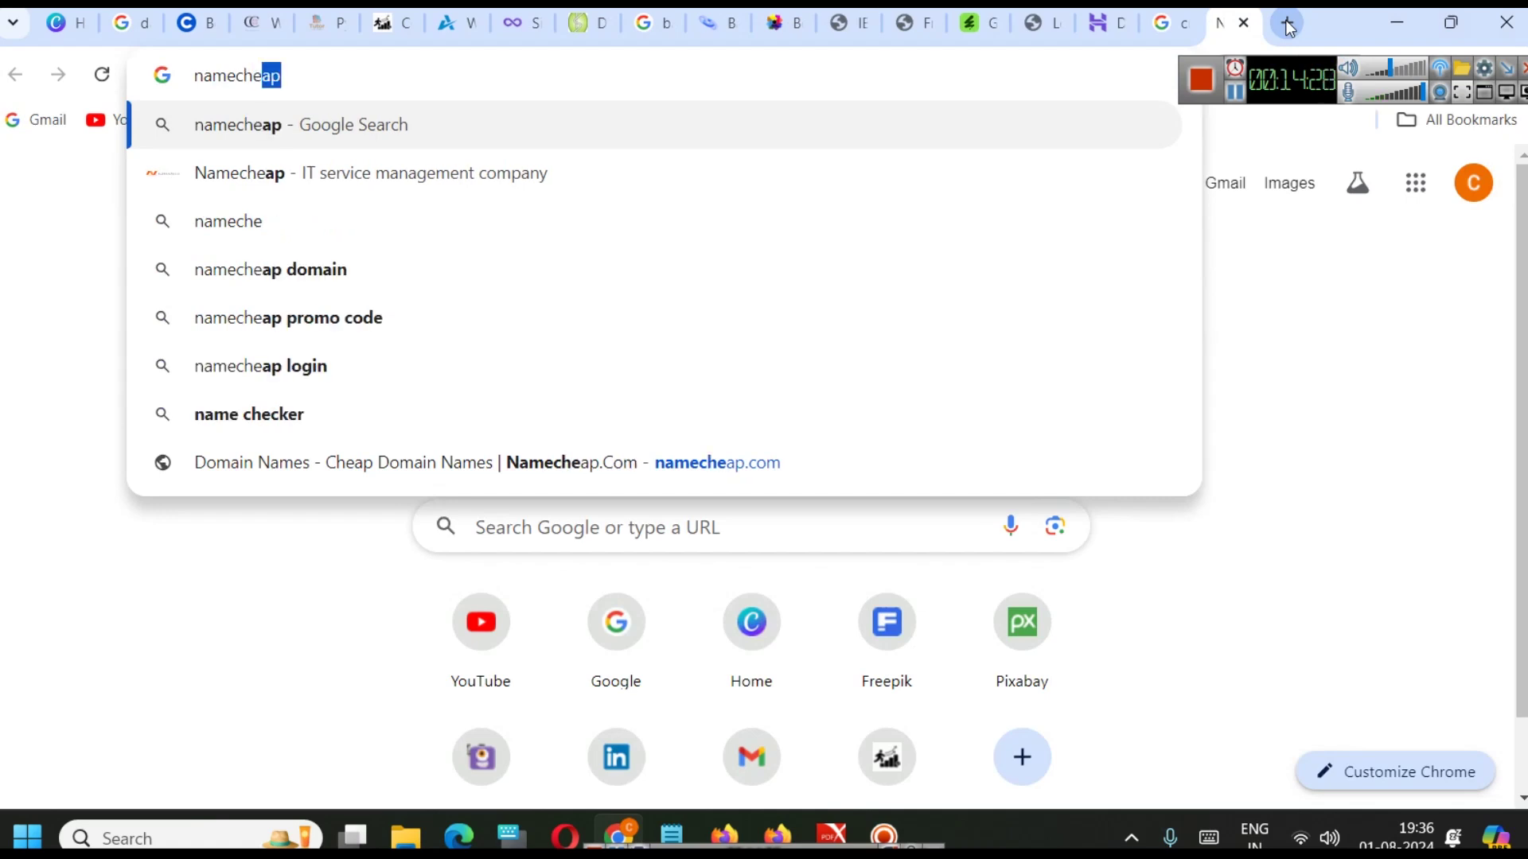
text(kr)
key(Return)
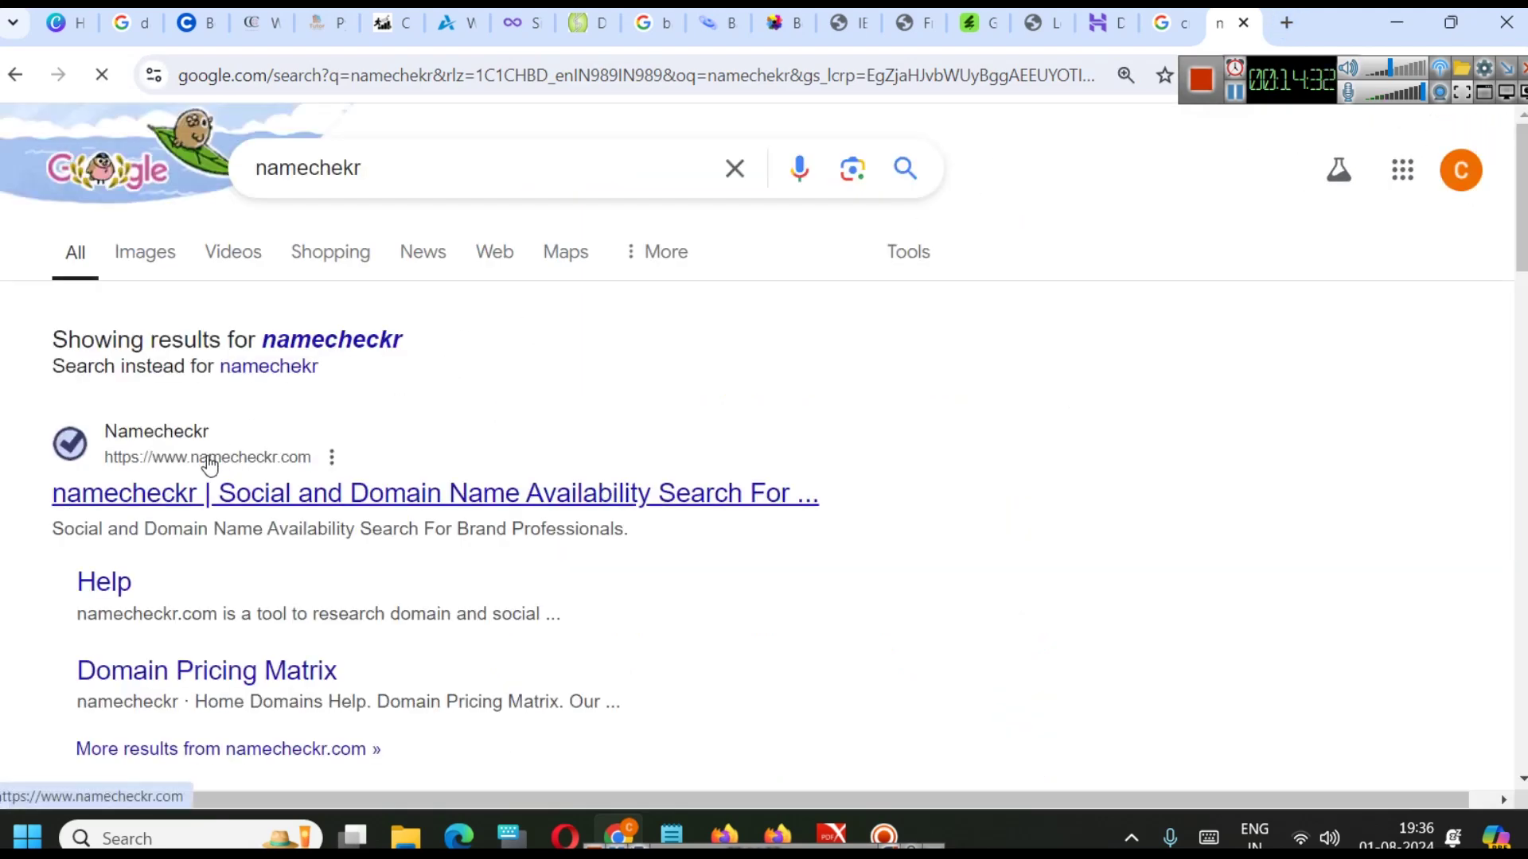
click(209, 465)
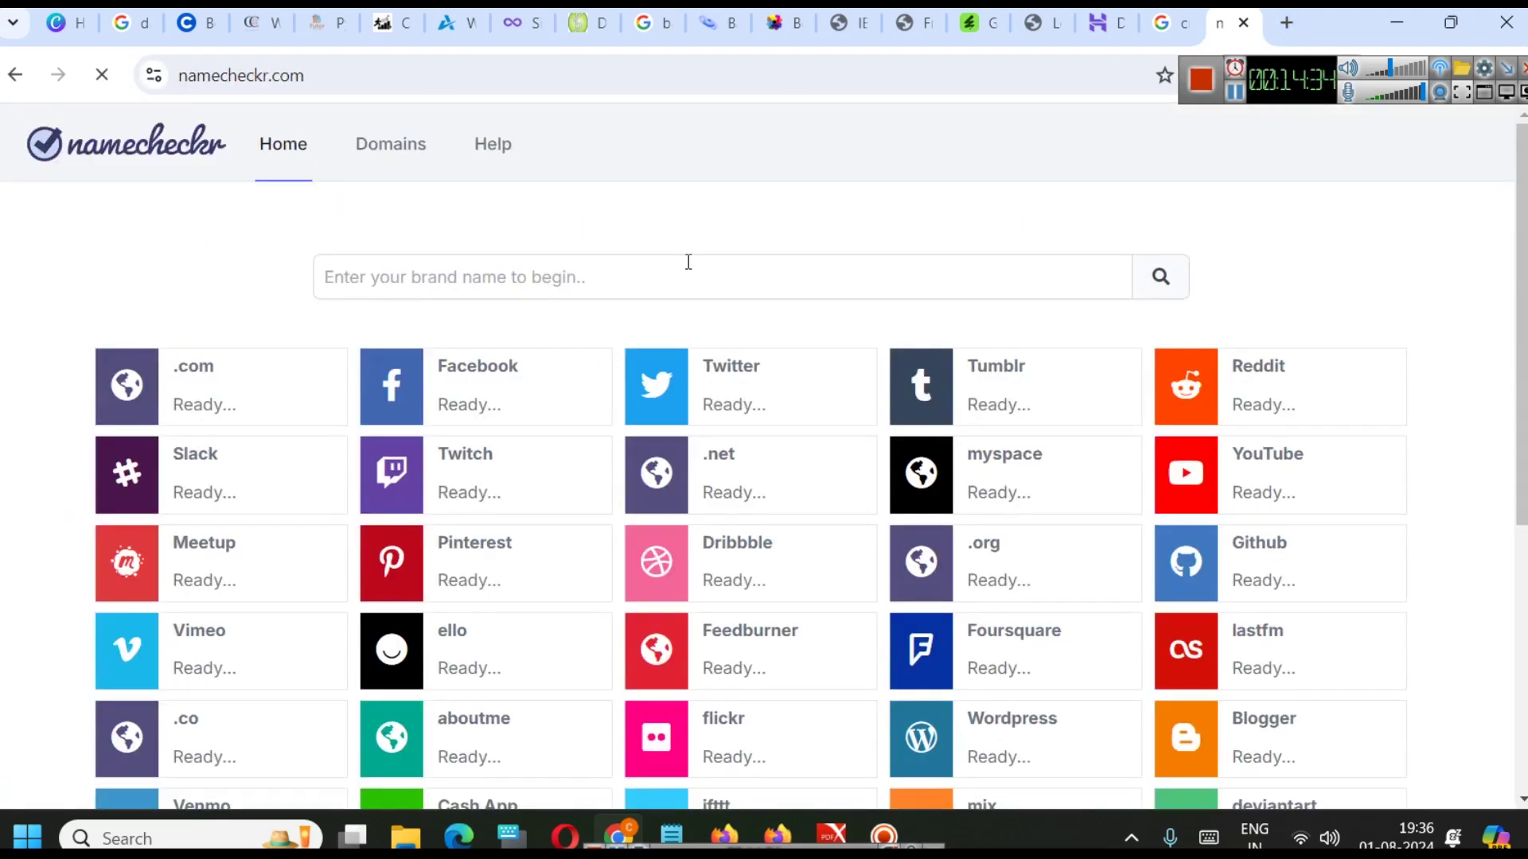
- Check a sample brand name combining "creative" with a first name and review its availability across domains and social networks
click(684, 261)
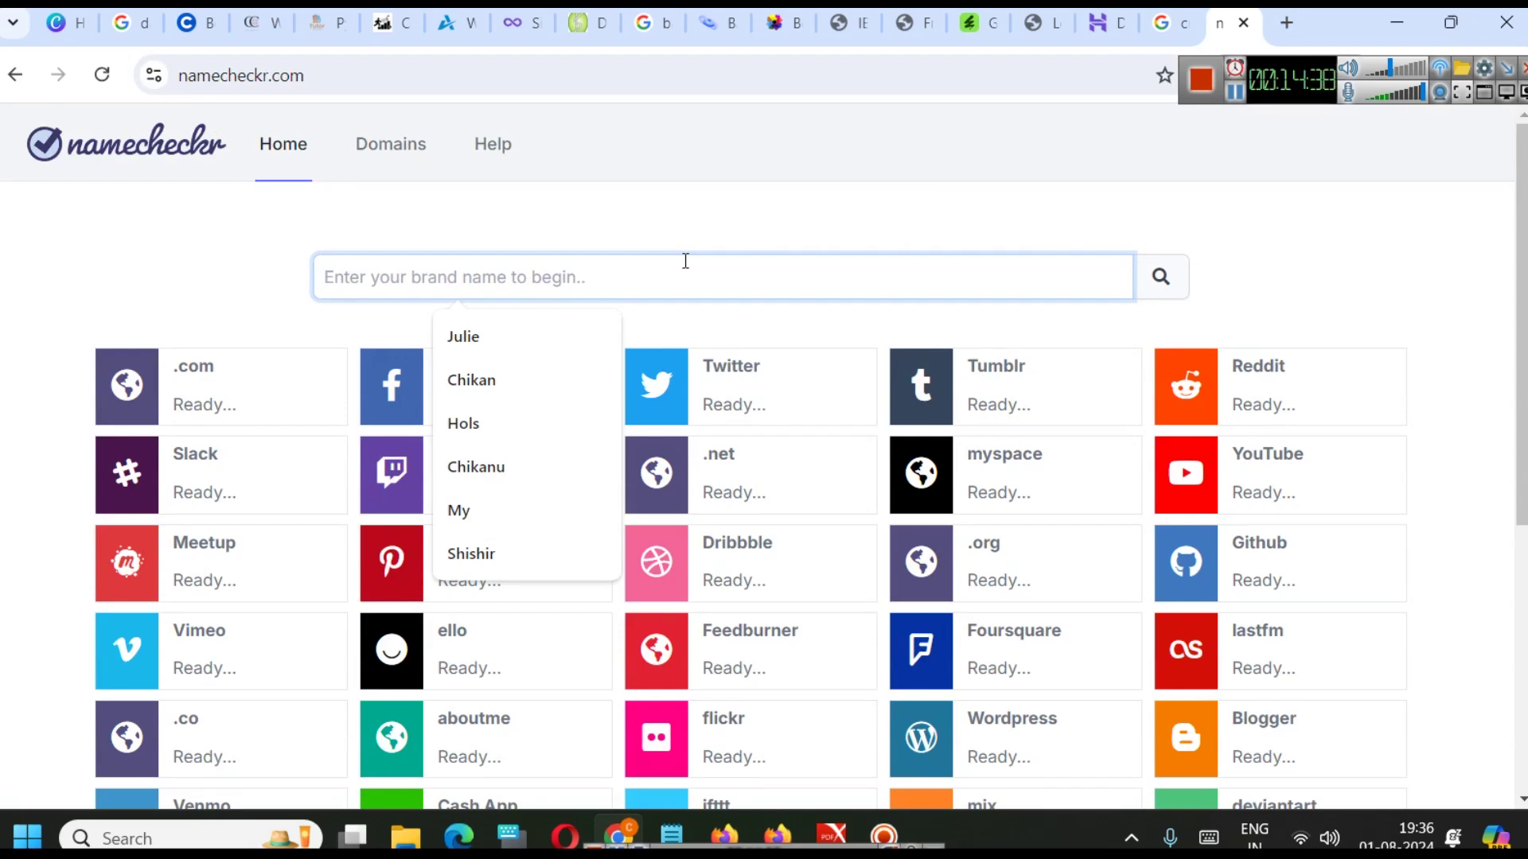
text(c)
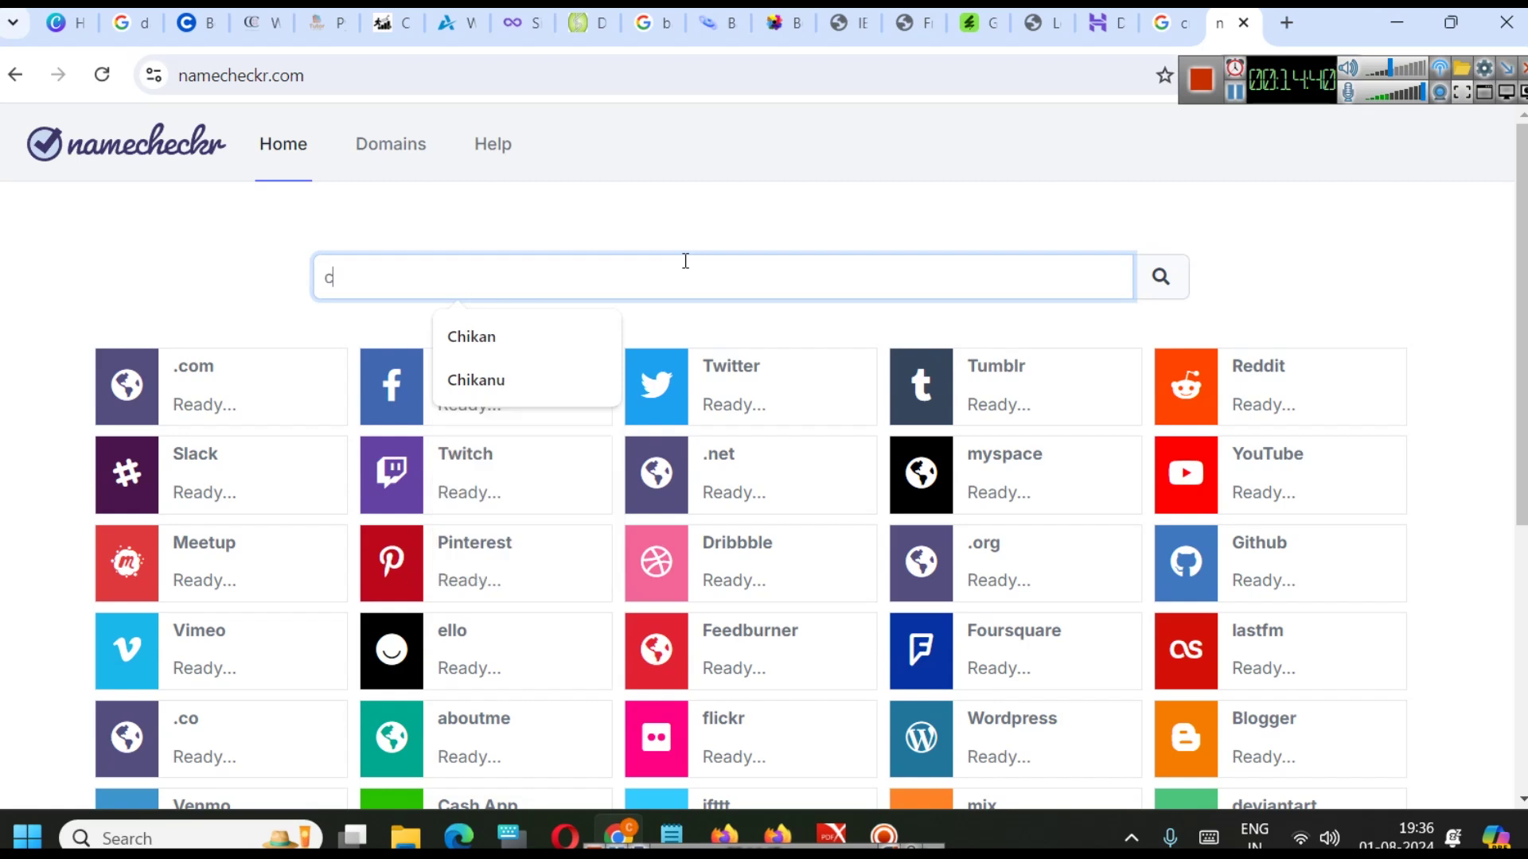
text(reativevikas)
key(Return)
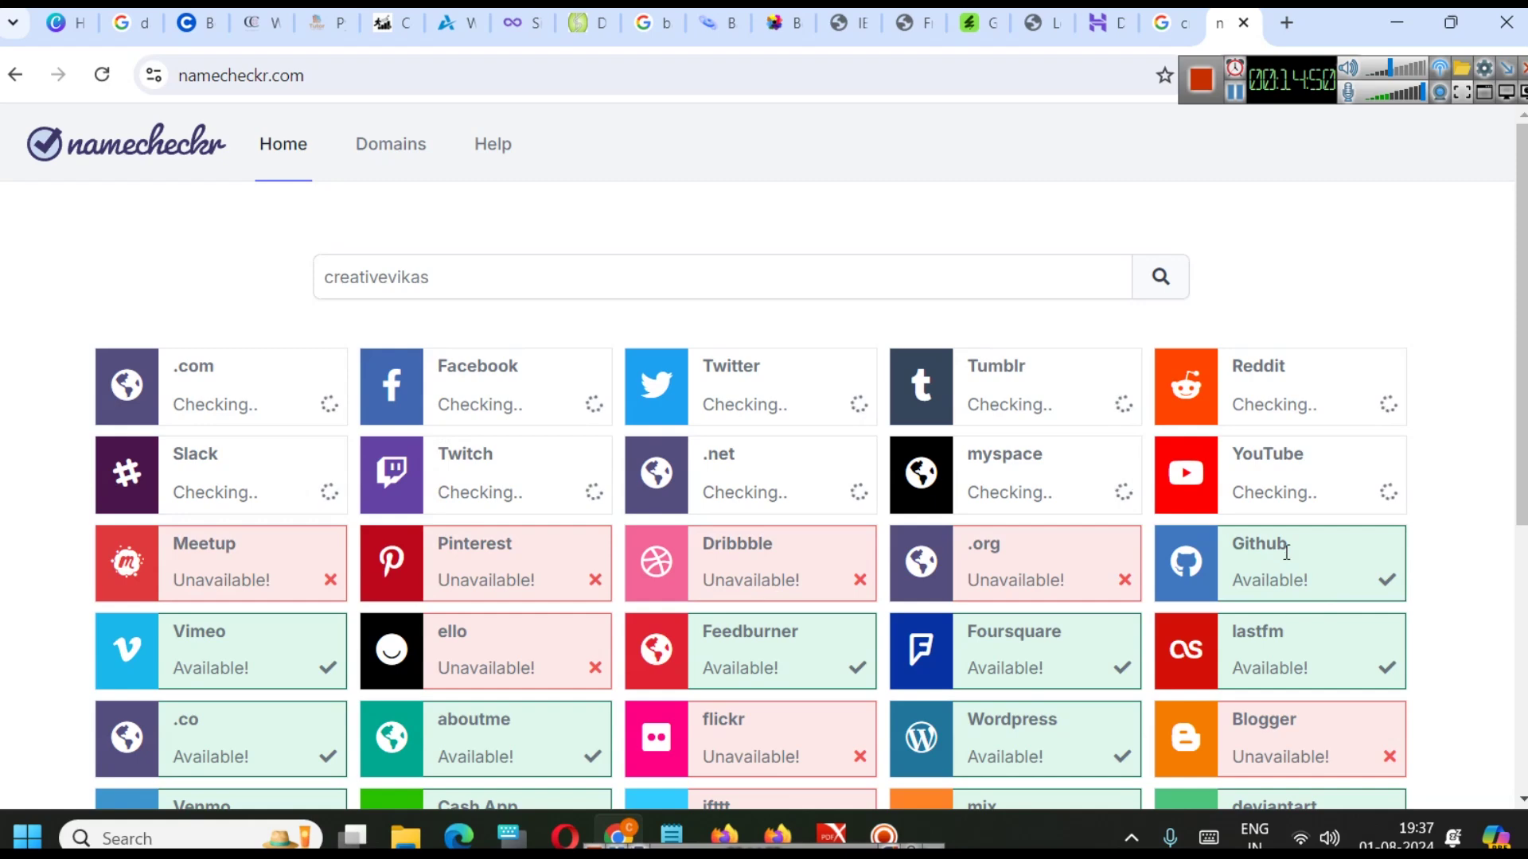
scroll(1350, 565, down, 1)
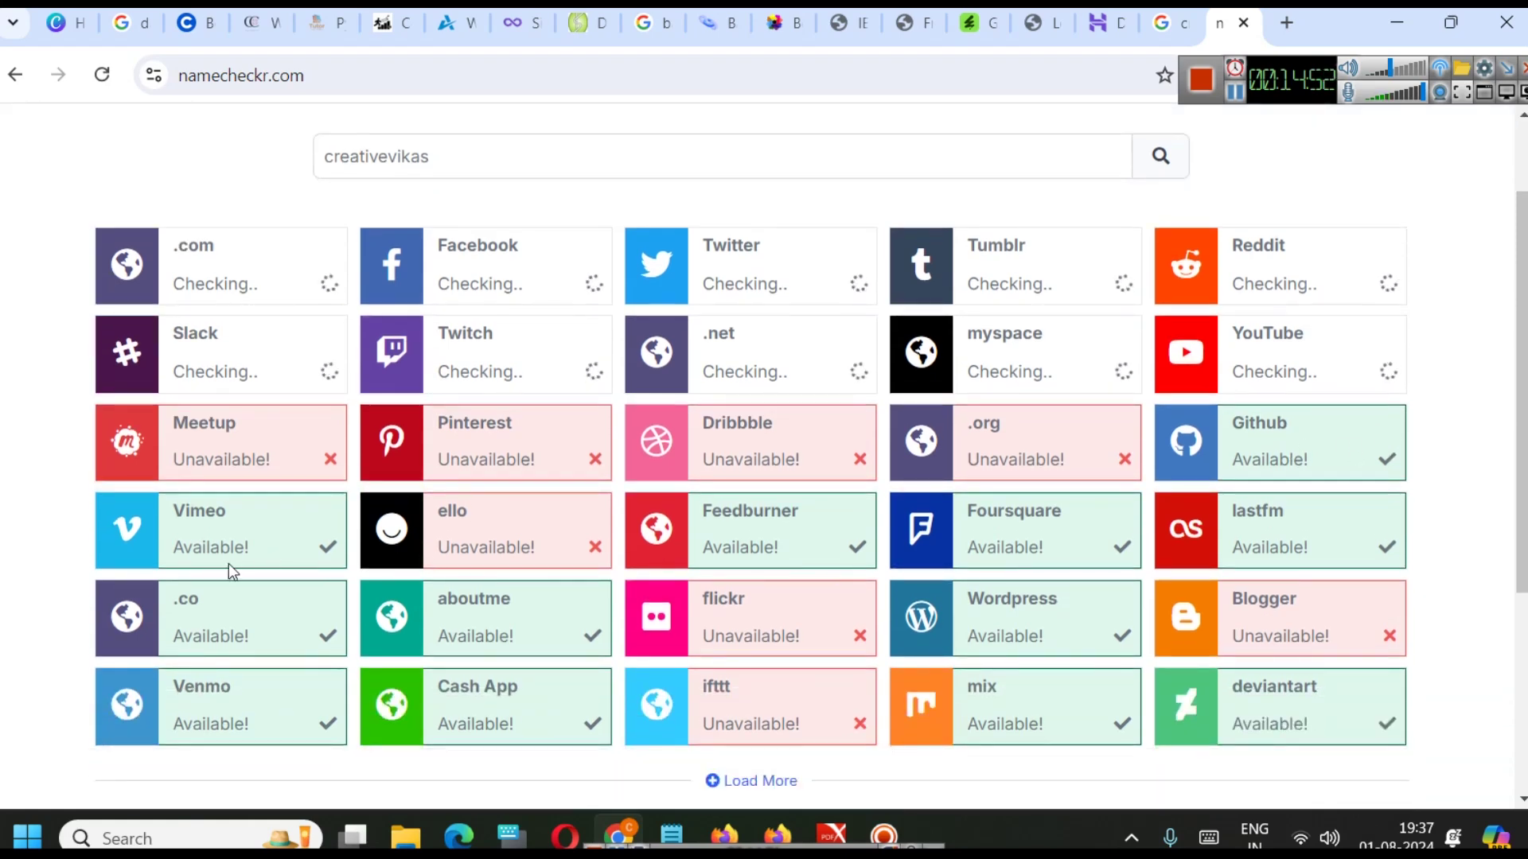
scroll(991, 586, up, 1)
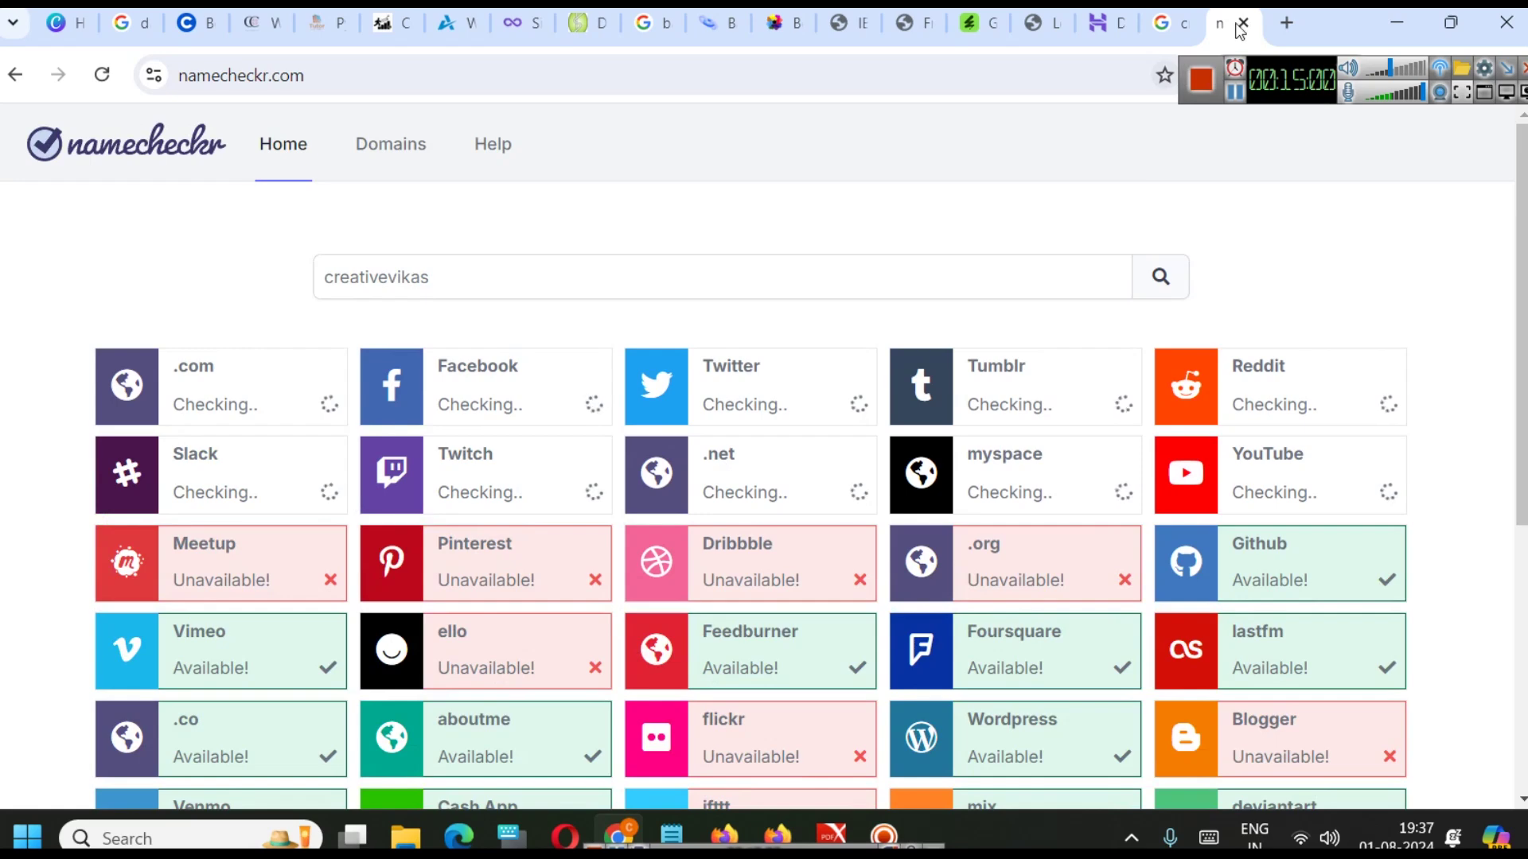
click(1164, 22)
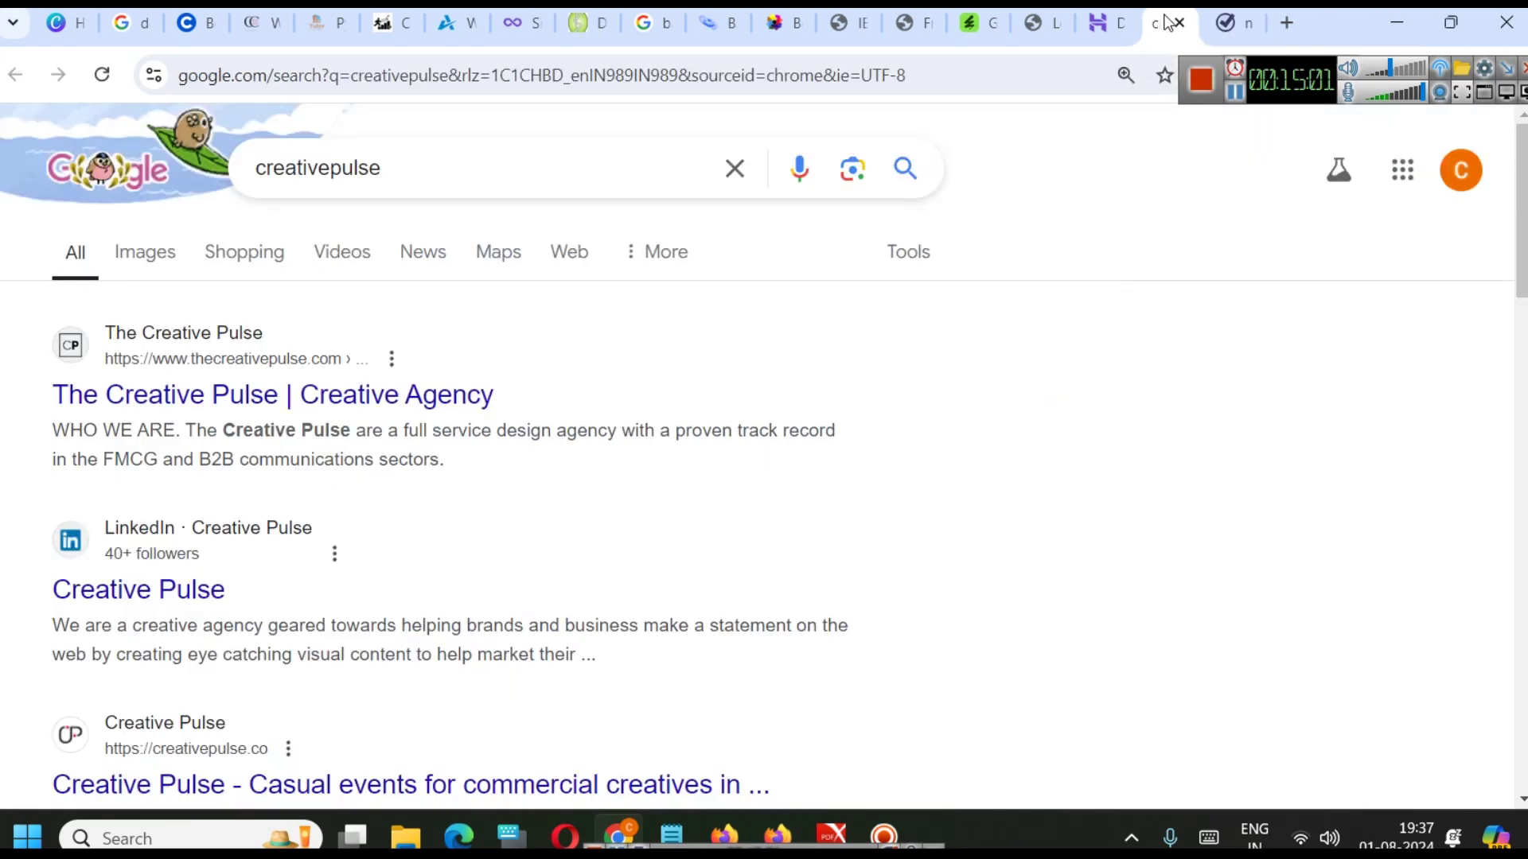
click(838, 75)
text(gooda)
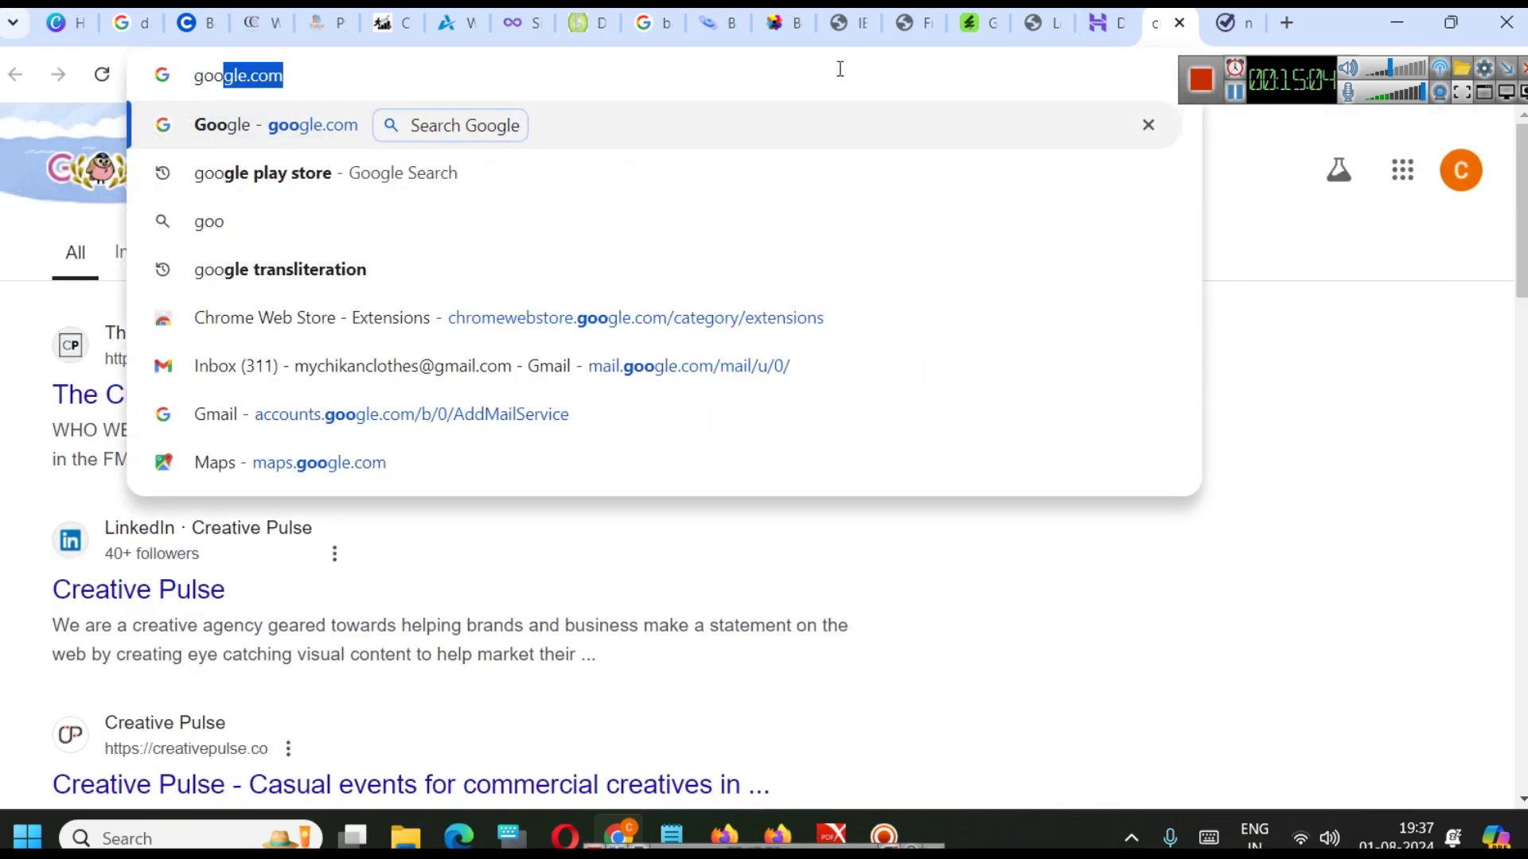
text(ddy)
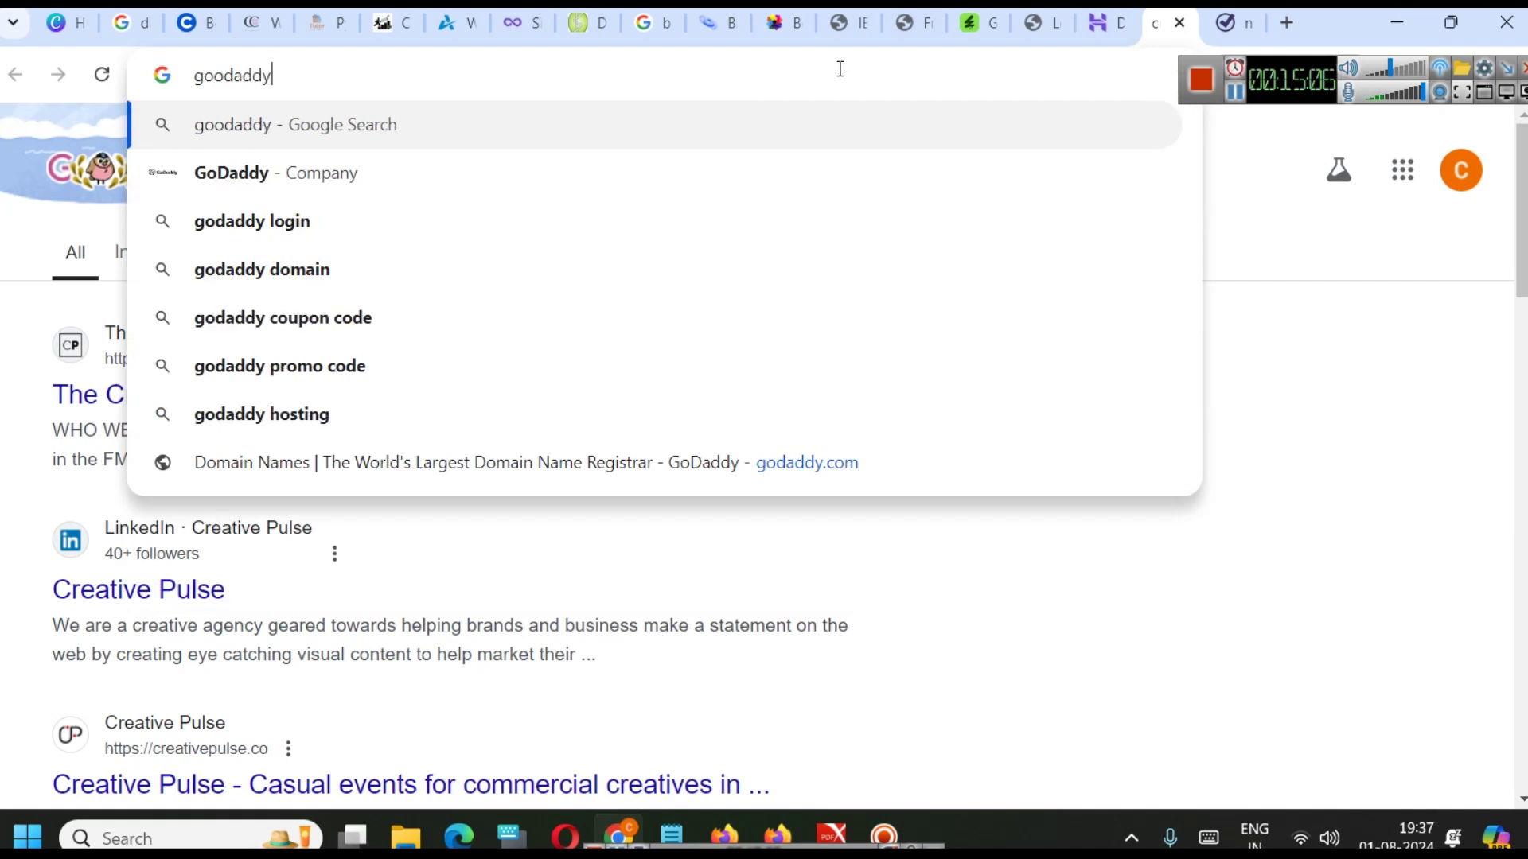
key(ctrl+Return)
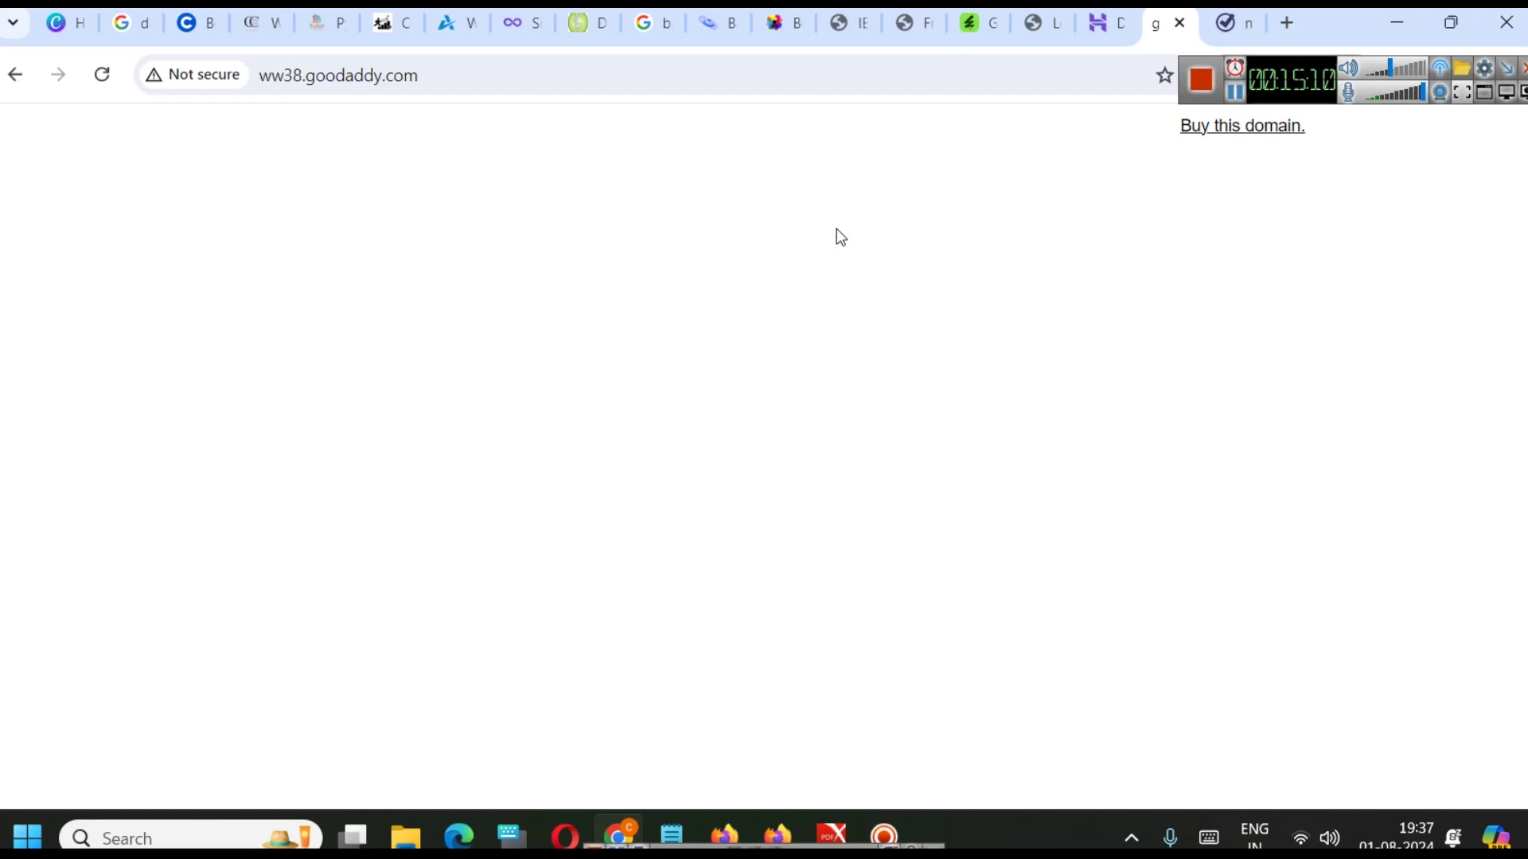
- Go to godaddy.com and search for the same sample domain name combining "creative" with a first name
click(382, 77)
text(godaddy.com)
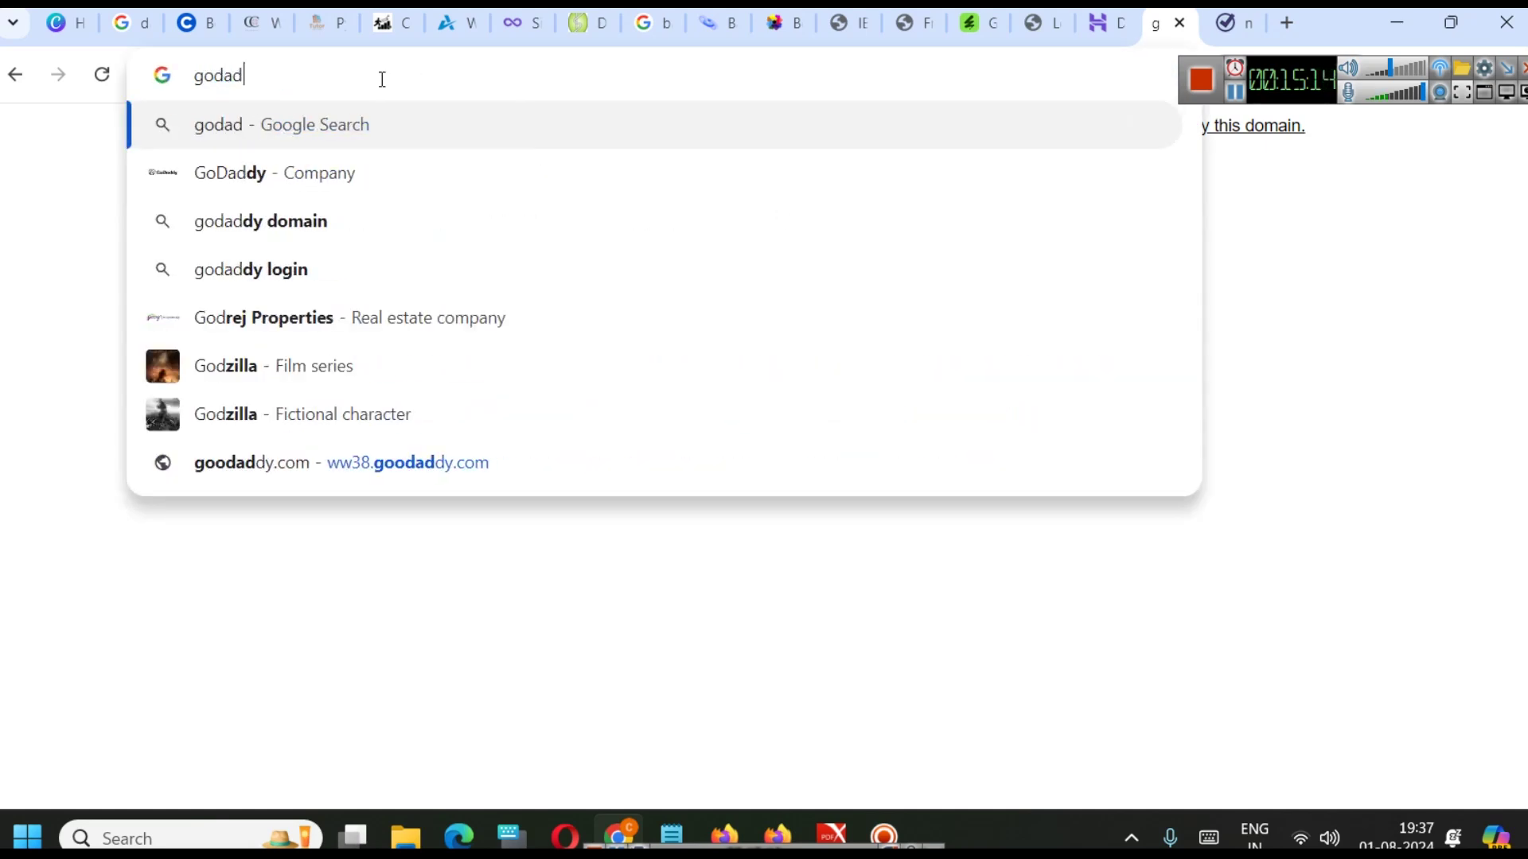
key(Return)
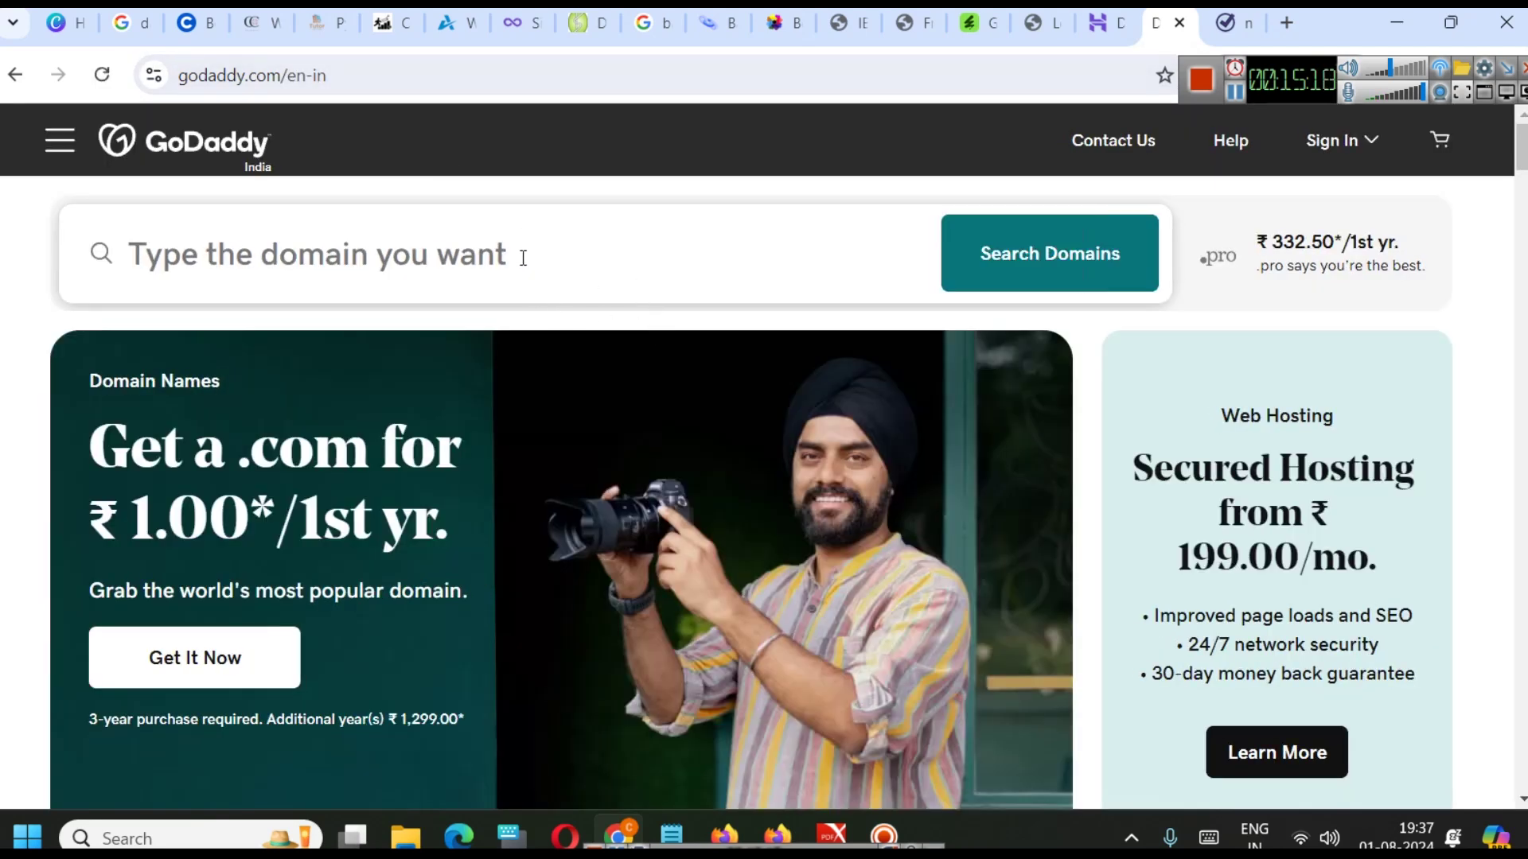
click(522, 256)
text(creativevikas)
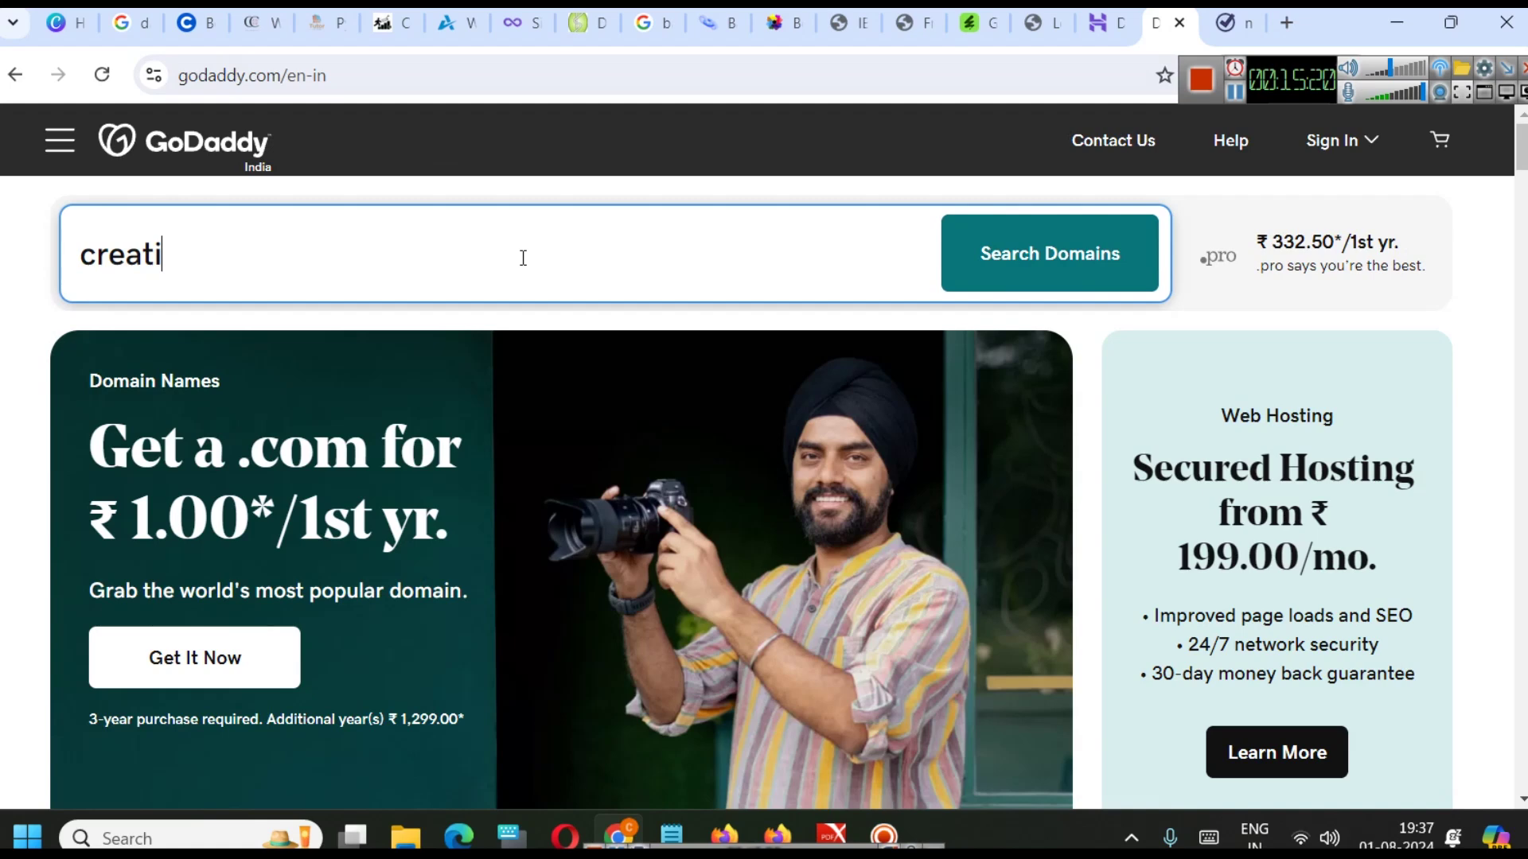
key(Return)
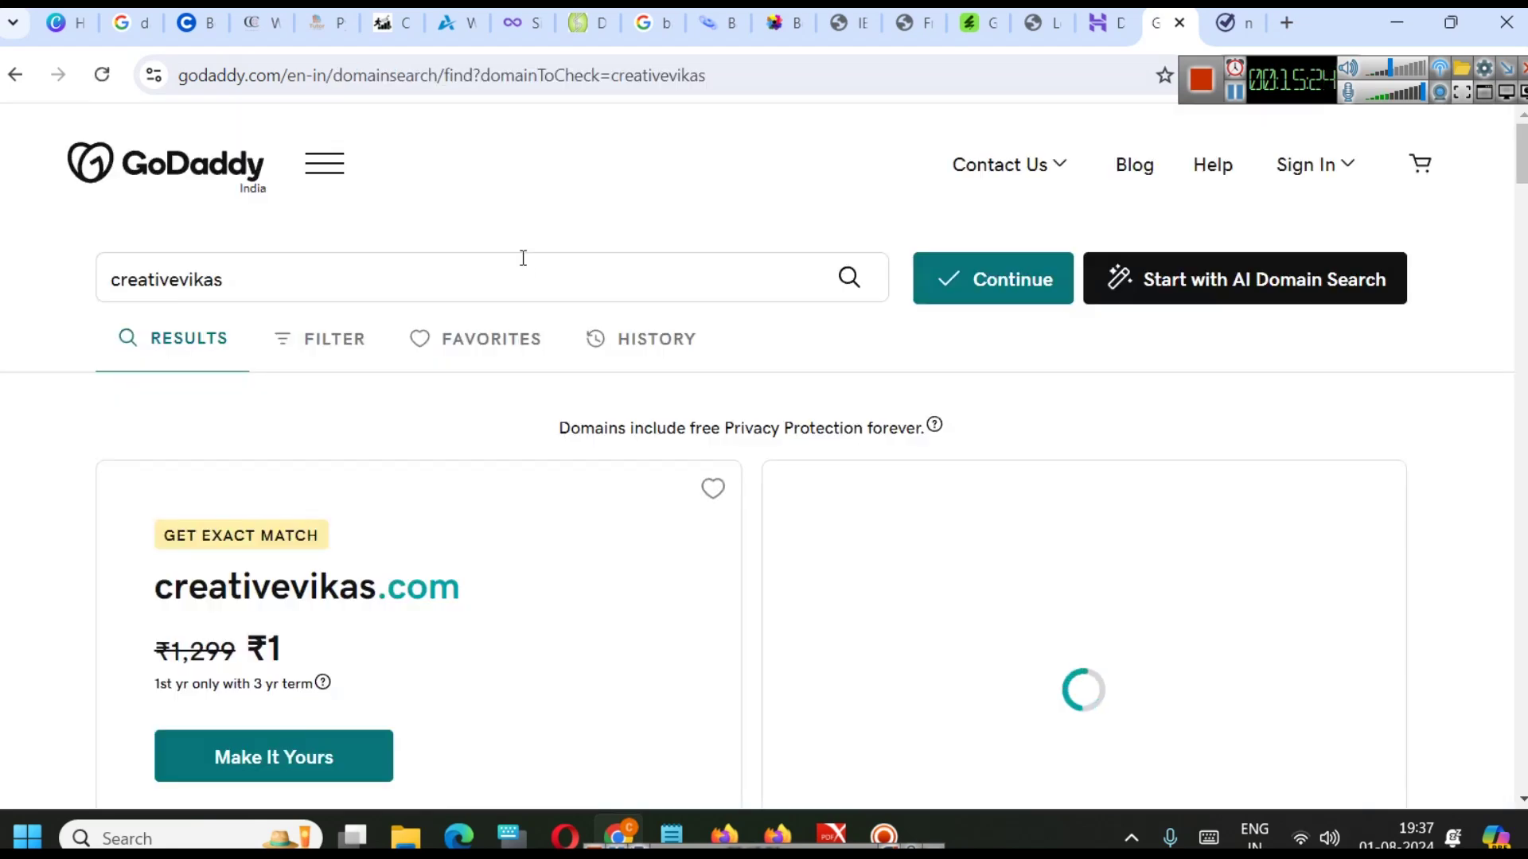
- Highlight the exact-match .com domain in the GoDaddy results and look at the other extensions offered
scroll(452, 472, down, 1)
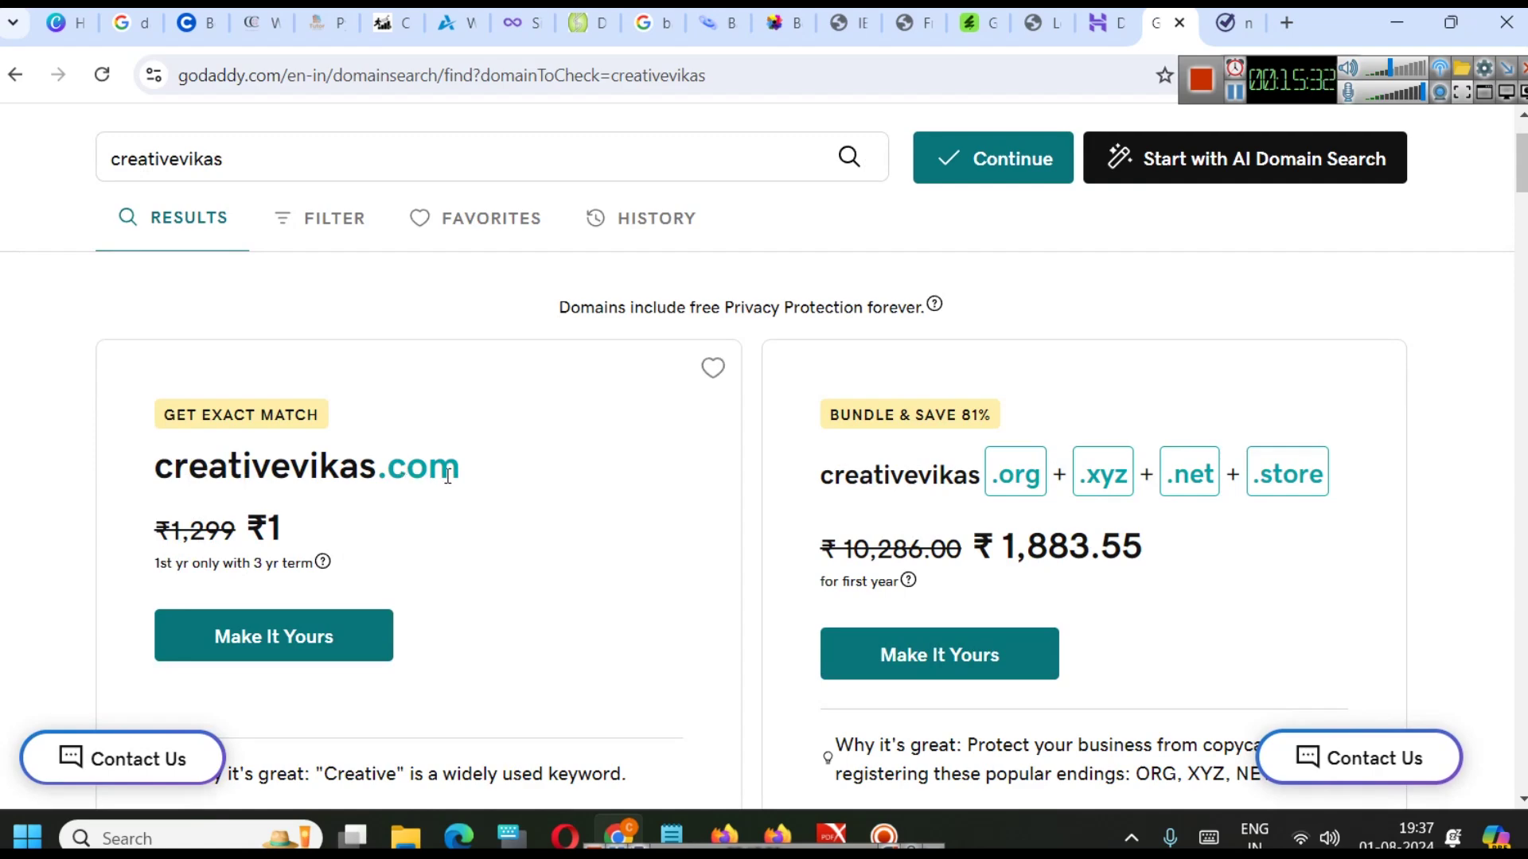
drag(151, 484, 471, 484)
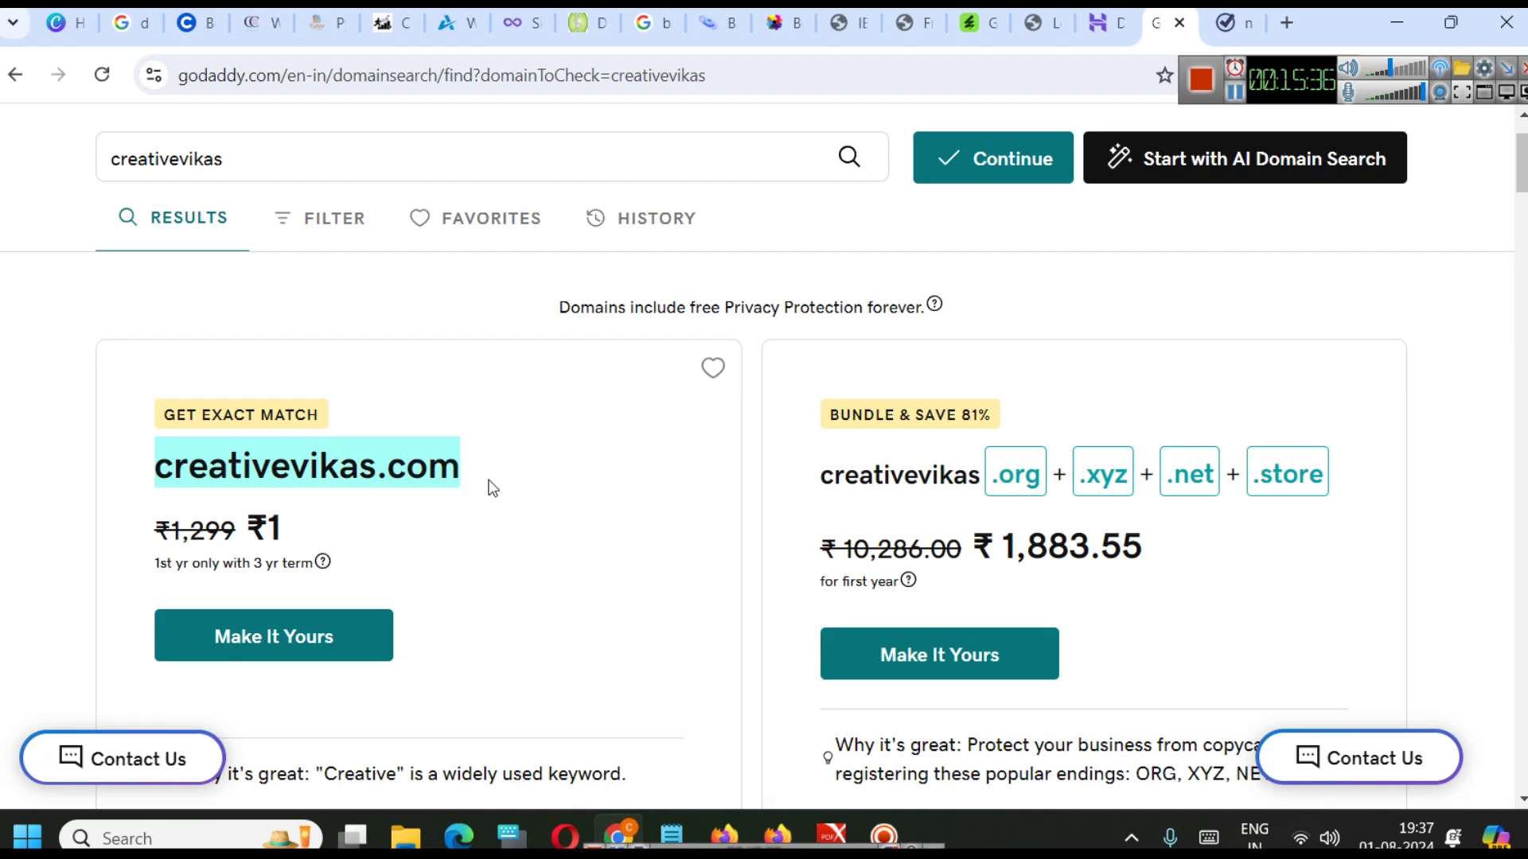
scroll(501, 477, down, 4)
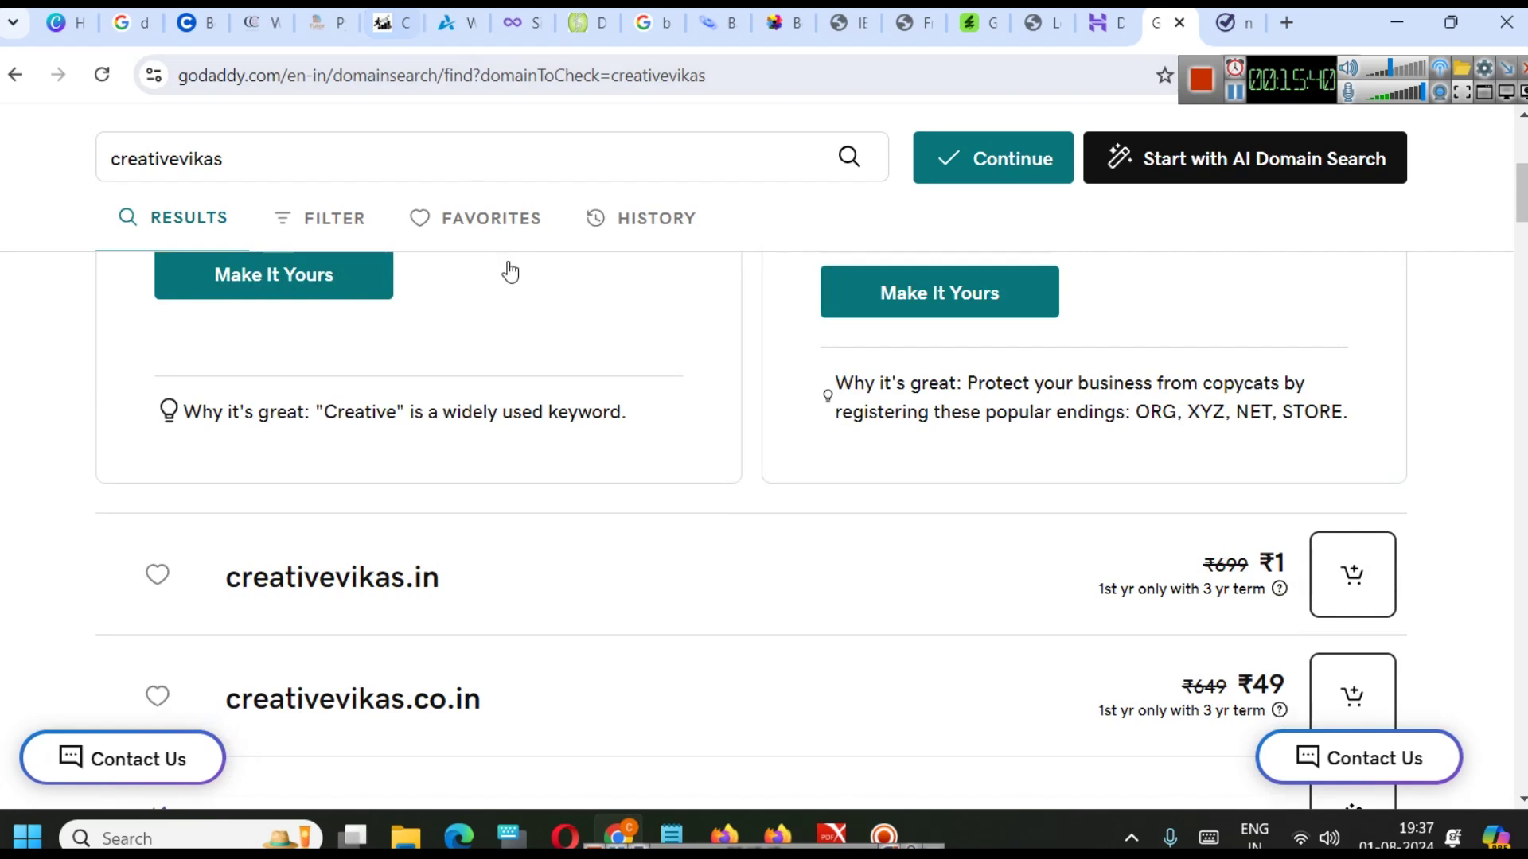
- Highlight the first-year price and the 3-year term condition of the exact-match .com domain in the GoDaddy results
scroll(561, 394, up, 1)
scroll(459, 453, up, 4)
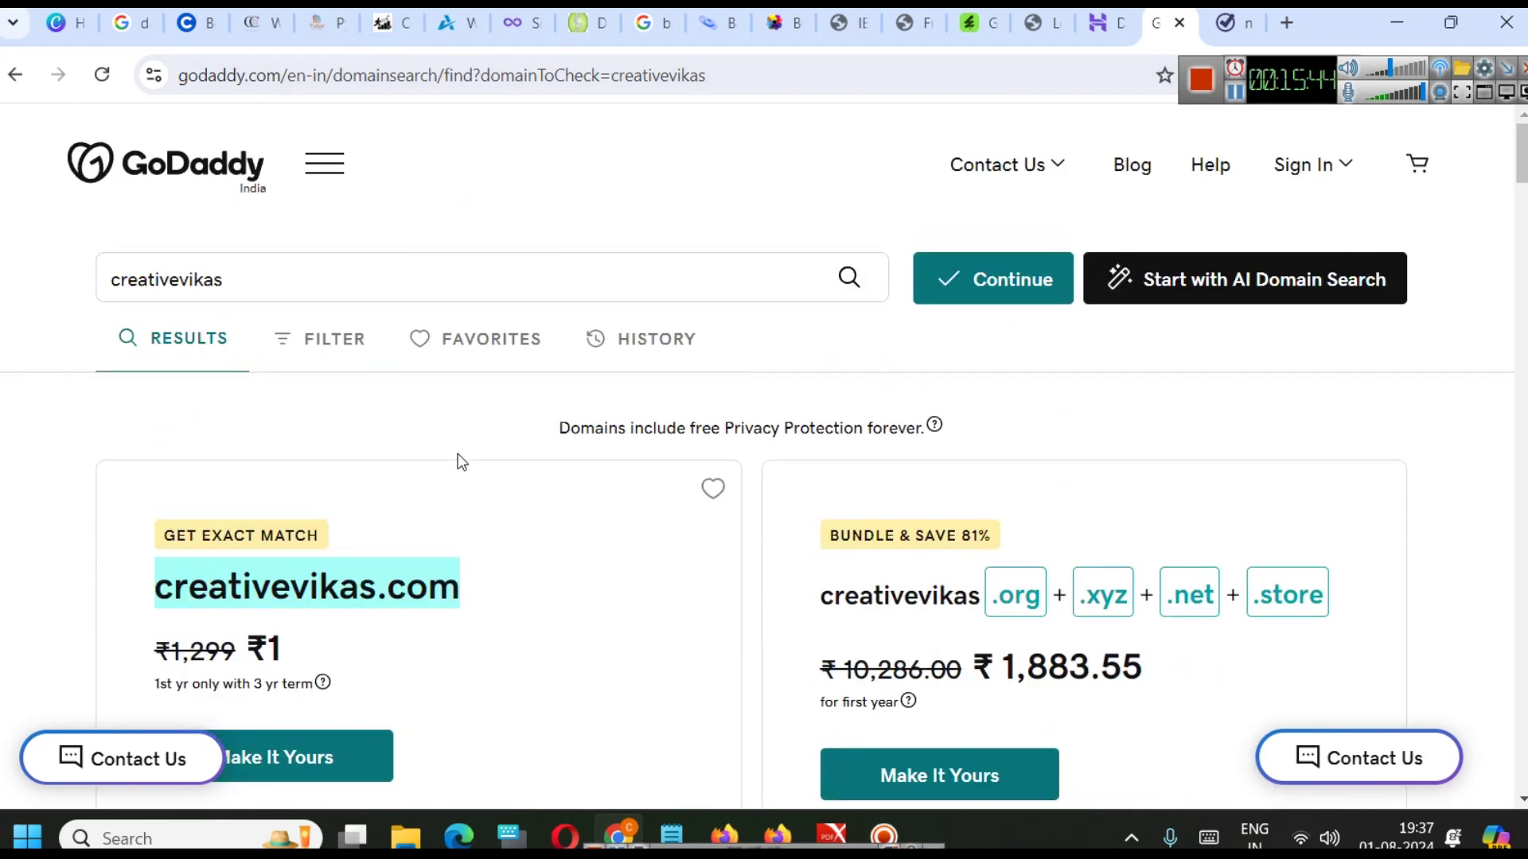
scroll(328, 505, down, 1)
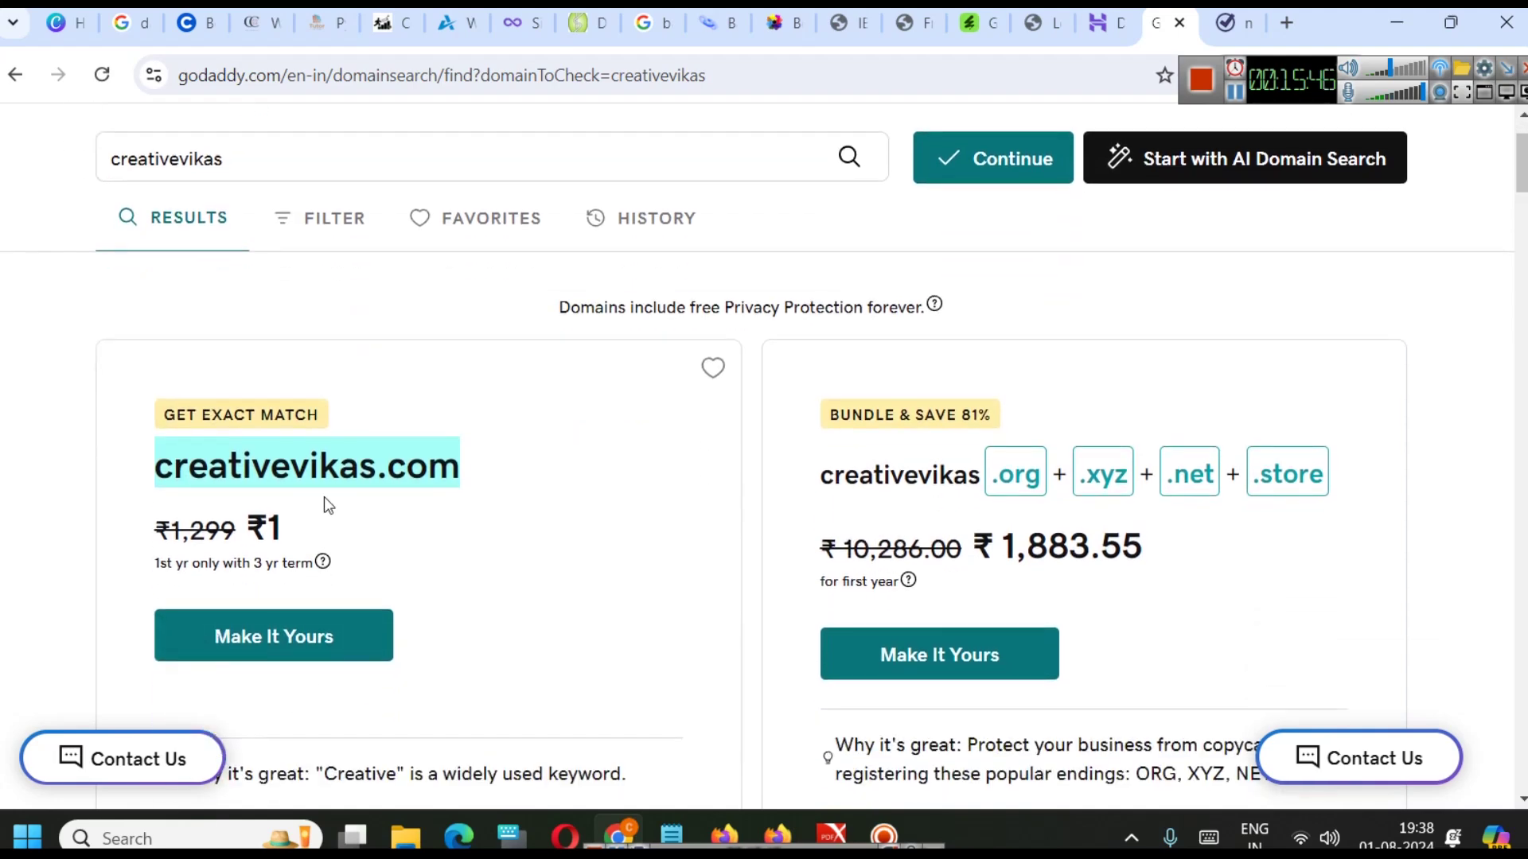
scroll(452, 481, down, 1)
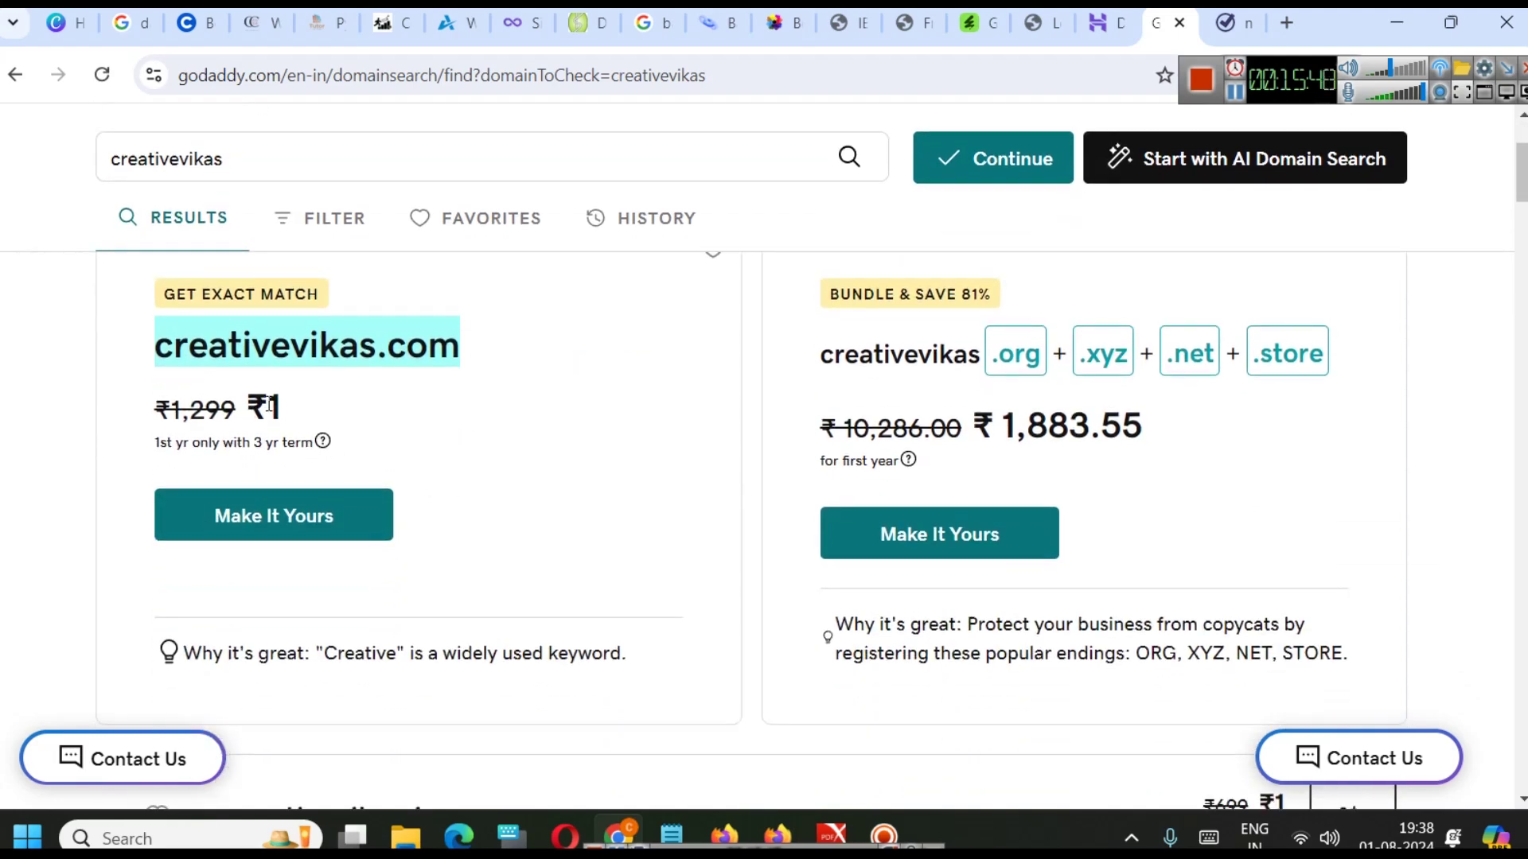
drag(252, 392, 287, 404)
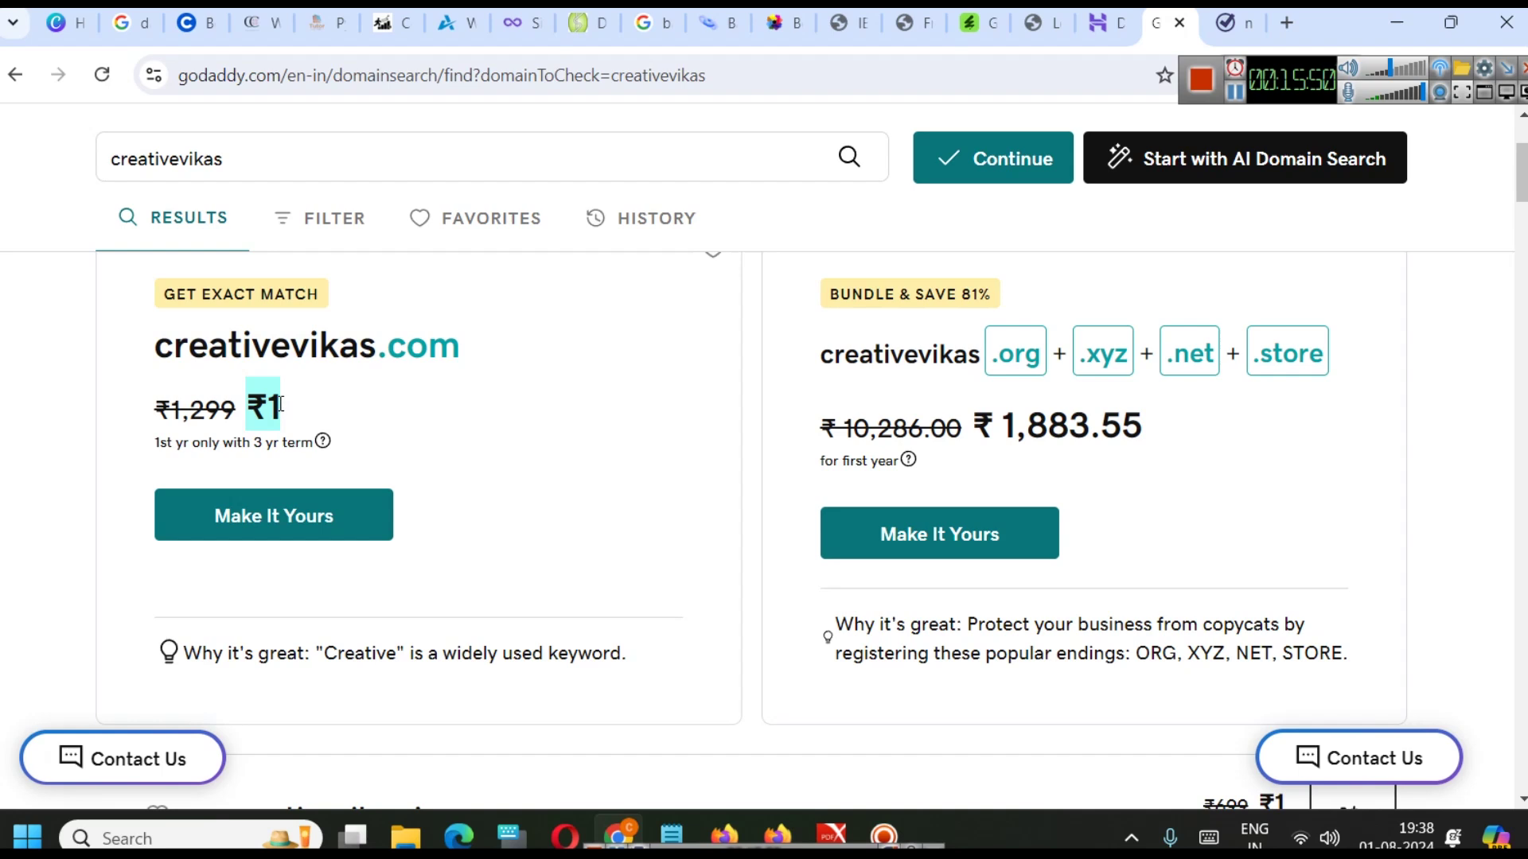
drag(230, 442, 378, 452)
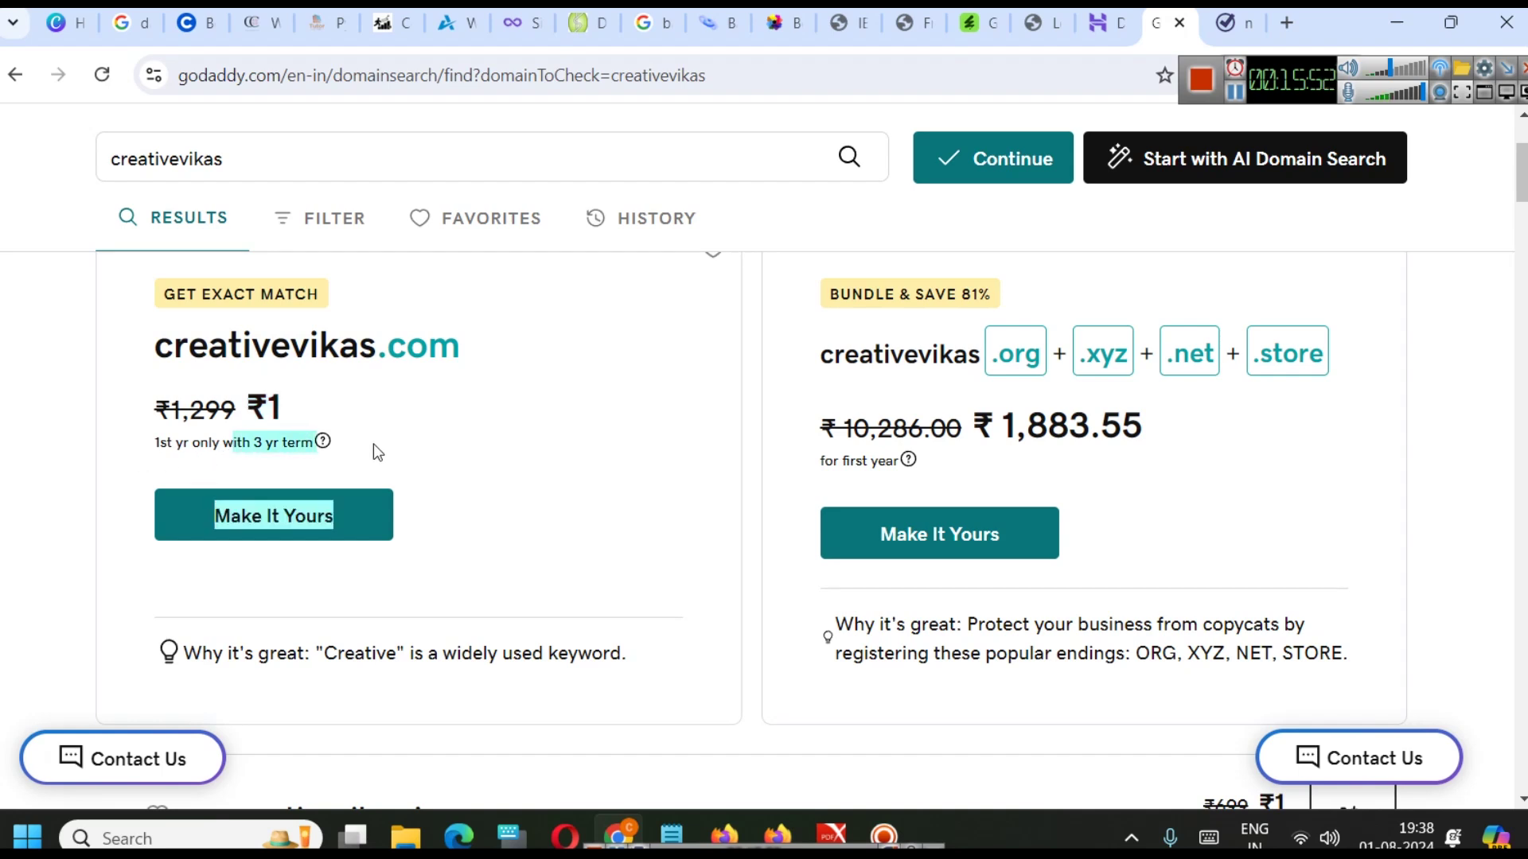
click(358, 448)
- Add the exact-match .com domain and continue to the cart with No Domain Protection and without Professional Email
click(227, 516)
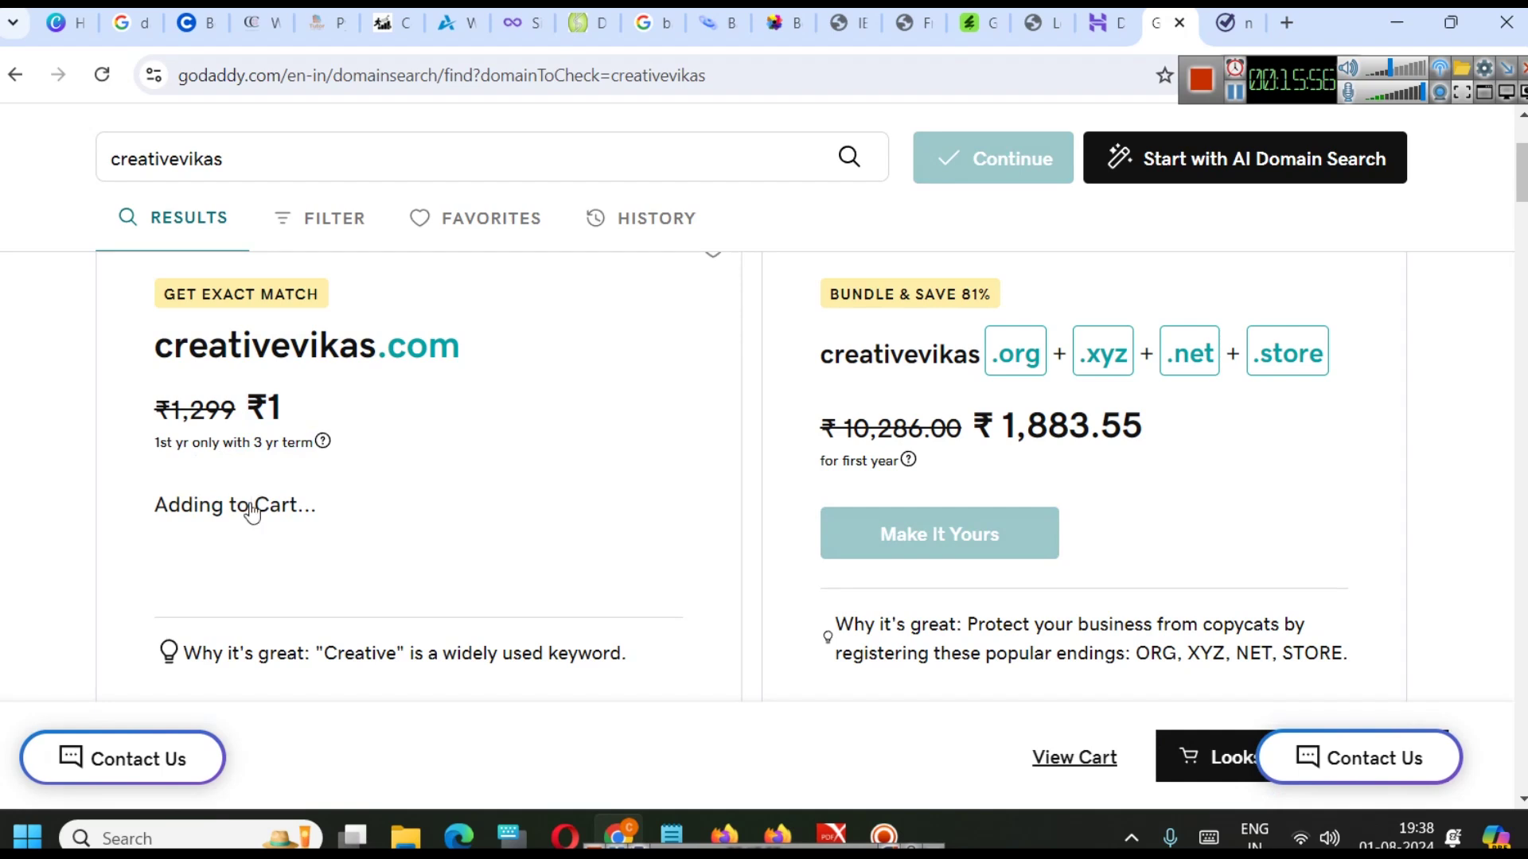
click(999, 163)
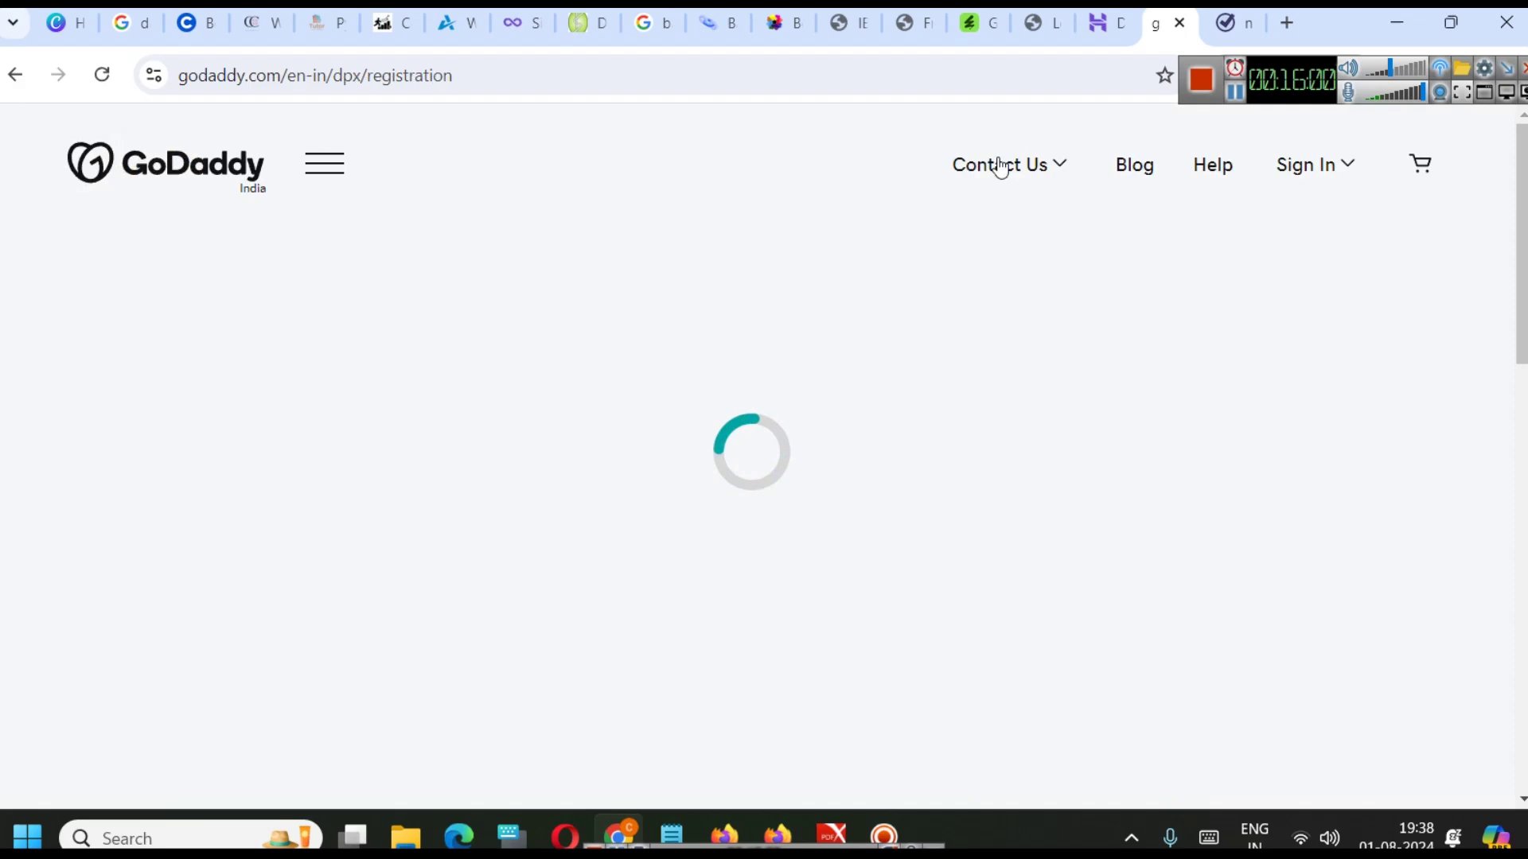
scroll(297, 573, down, 1)
click(282, 597)
scroll(729, 412, down, 3)
scroll(733, 417, down, 3)
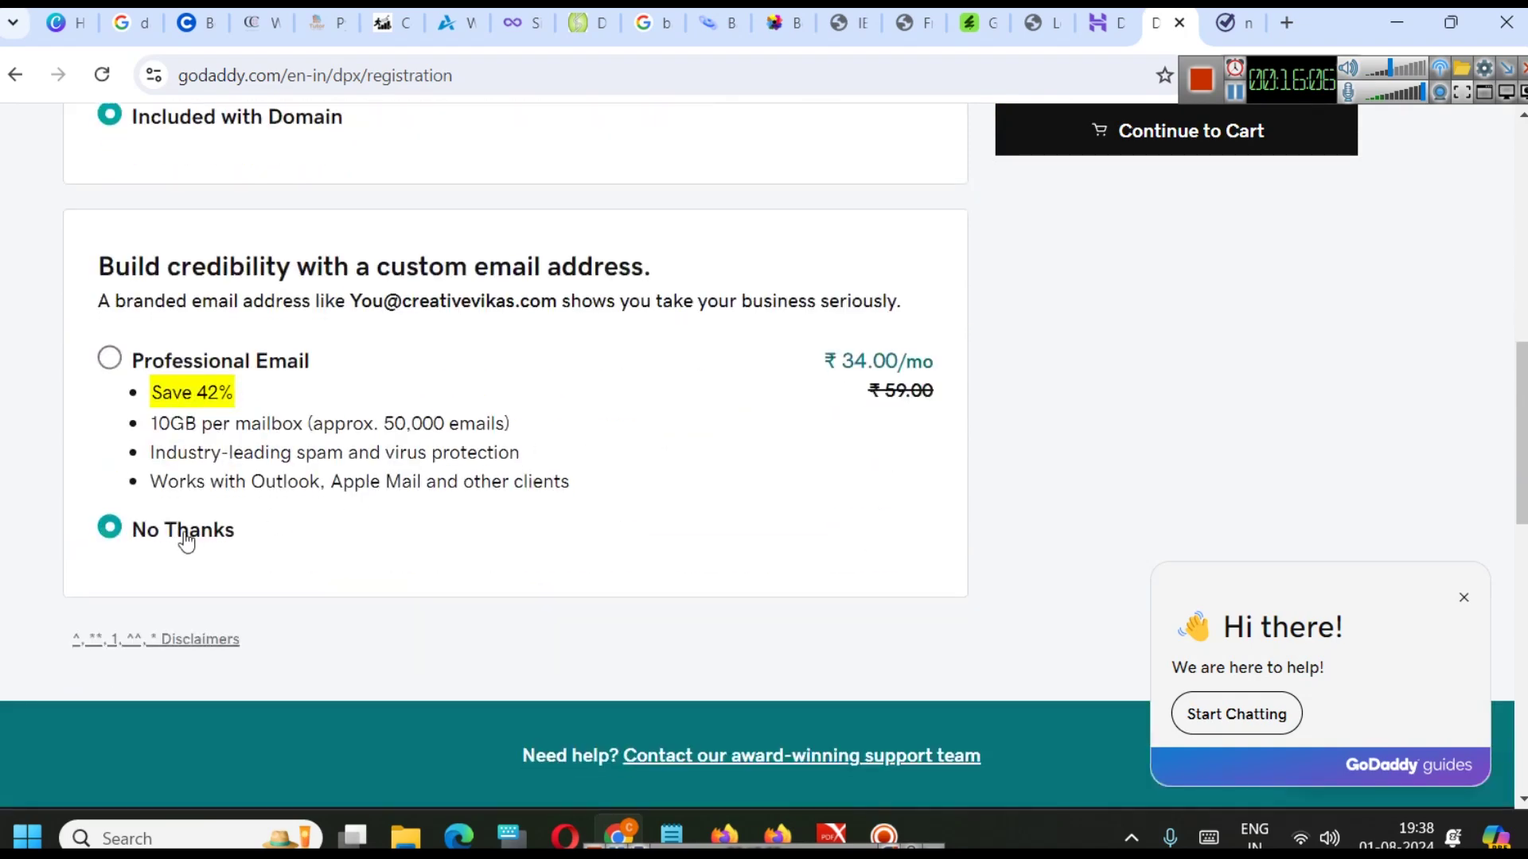
scroll(1097, 532, up, 7)
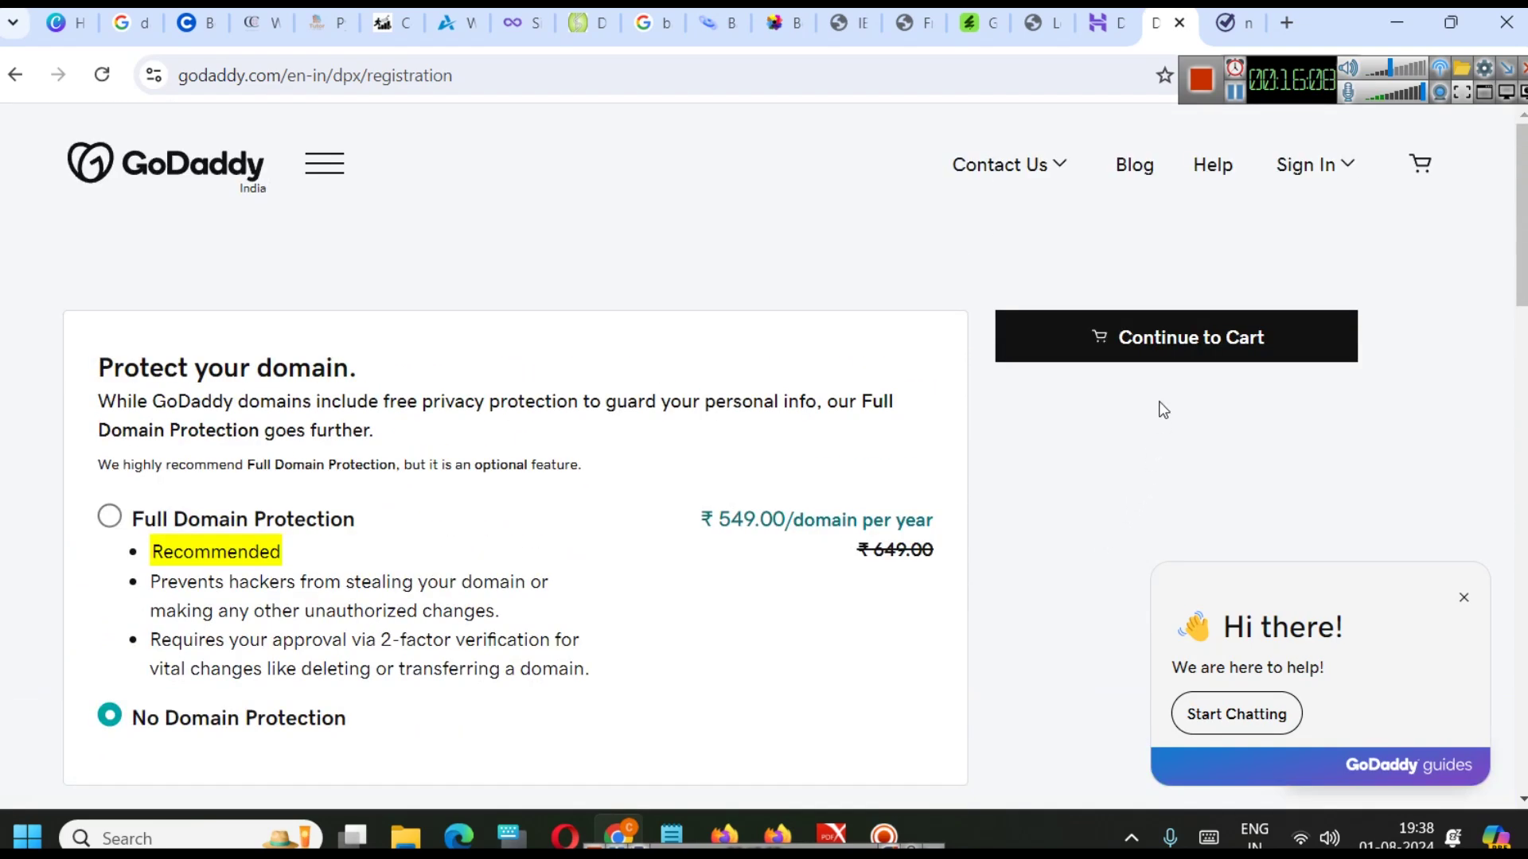
click(1139, 348)
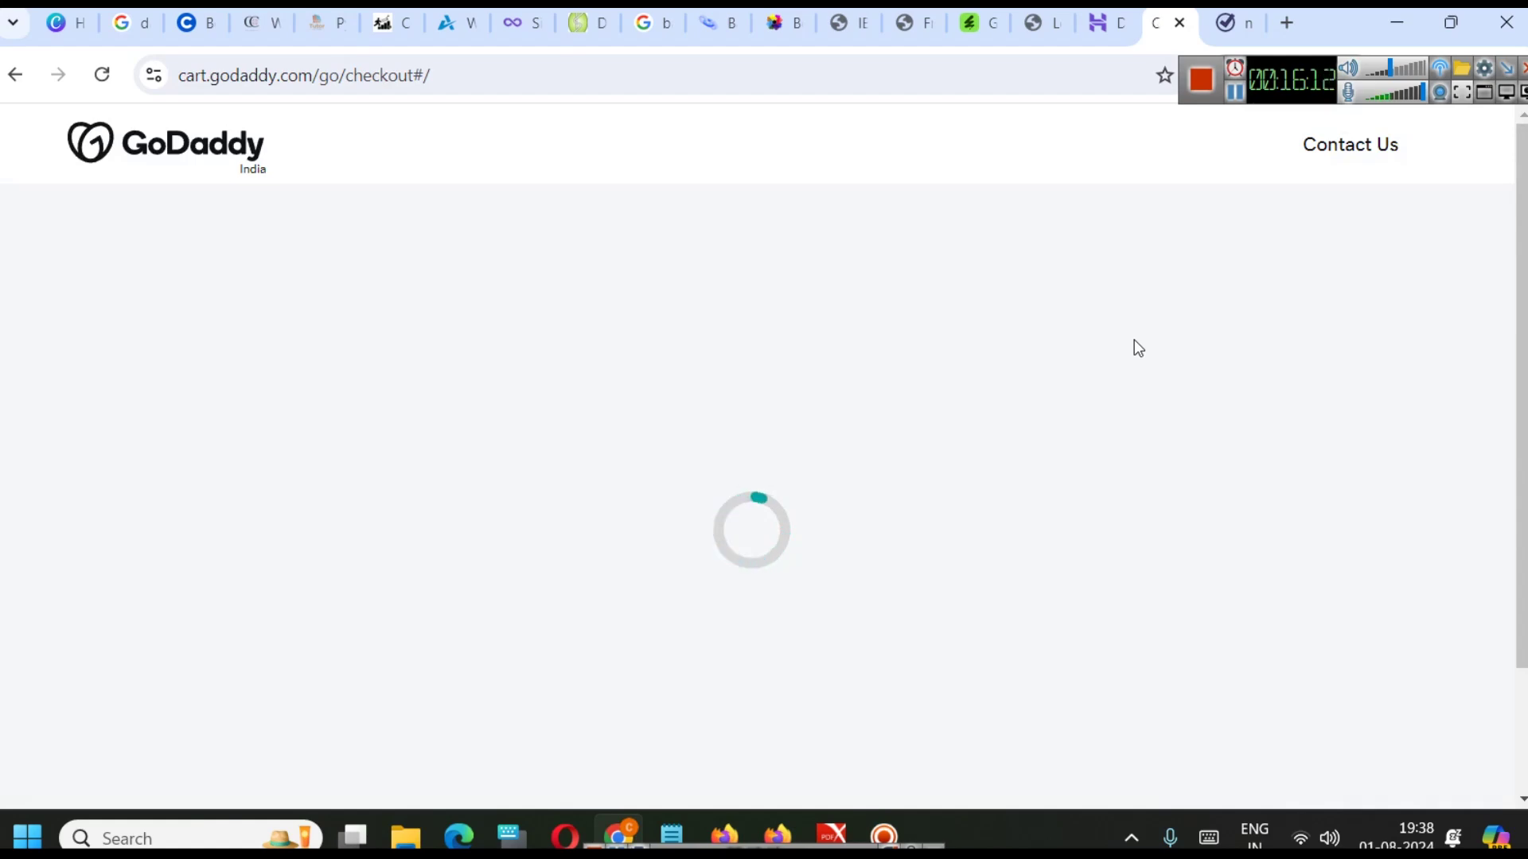
- Set the .com domain's registration term to 1 Year in the cart and highlight the order subtotal
scroll(1139, 349, down, 3)
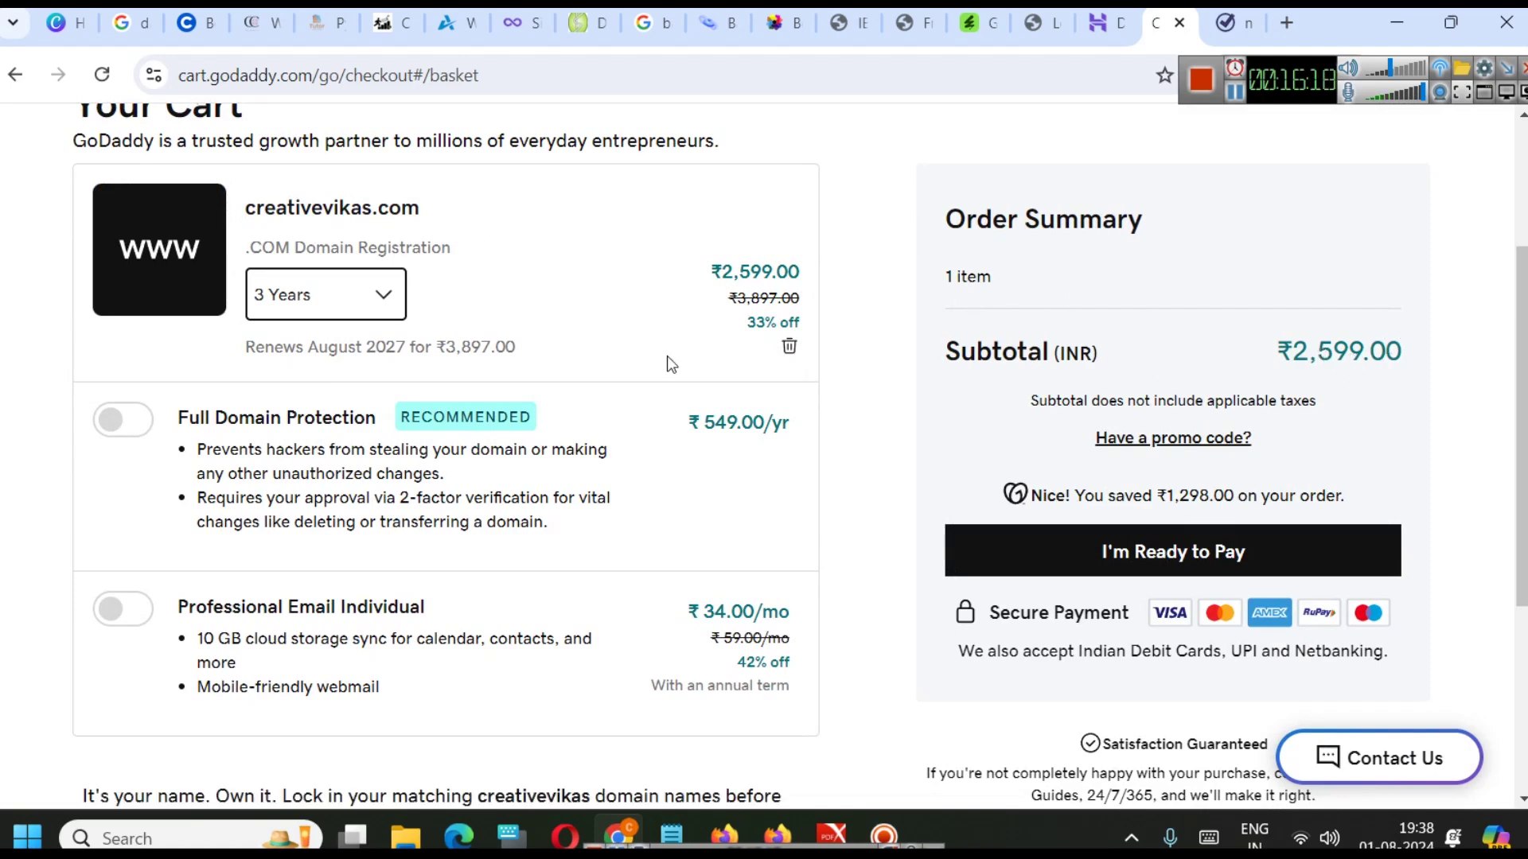
click(335, 291)
click(294, 353)
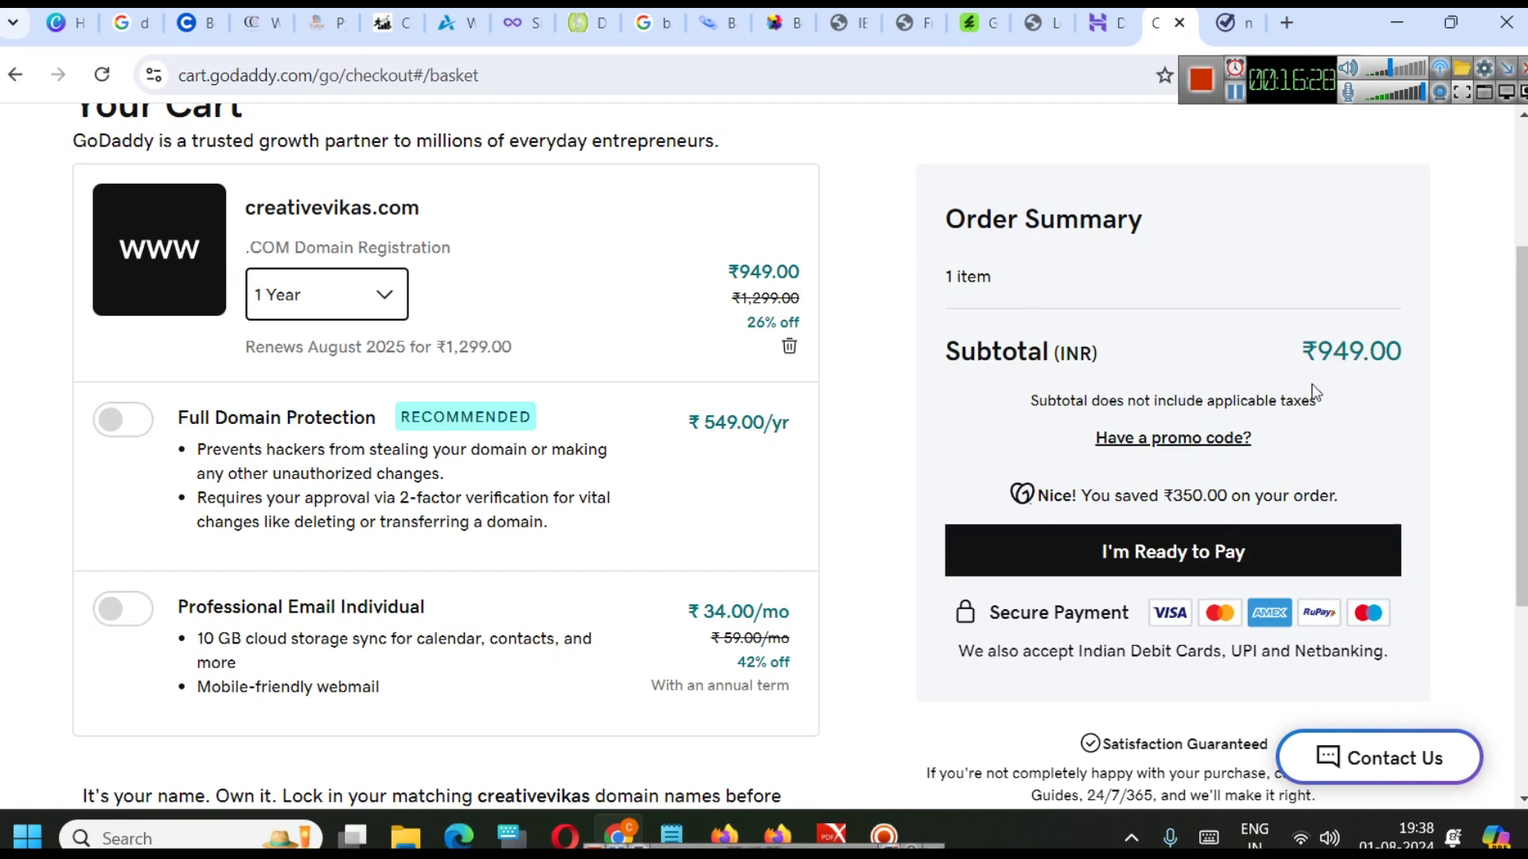
scroll(702, 366, up, 2)
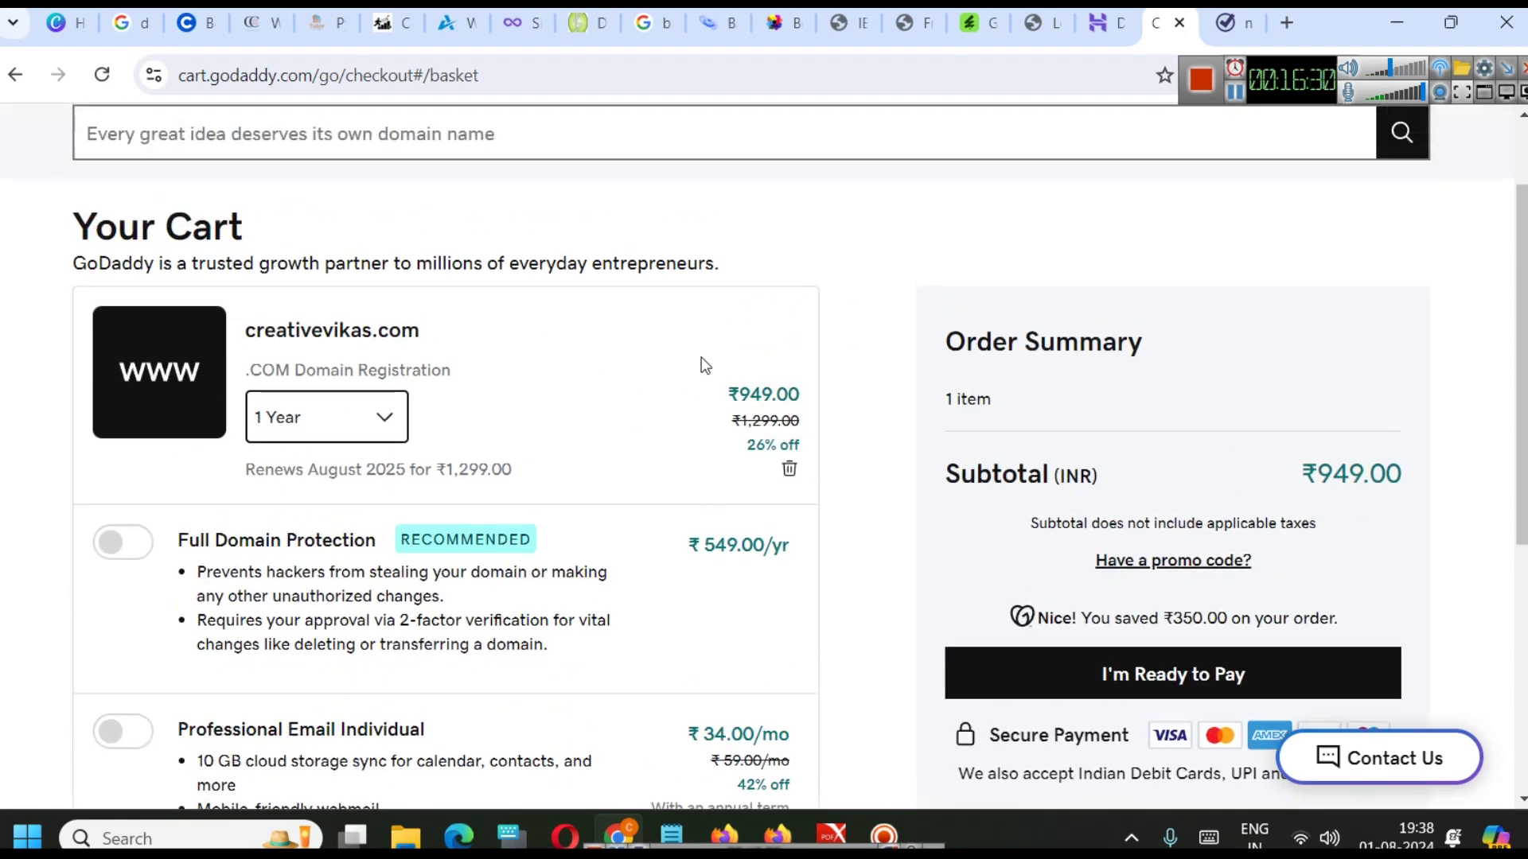
scroll(704, 364, up, 2)
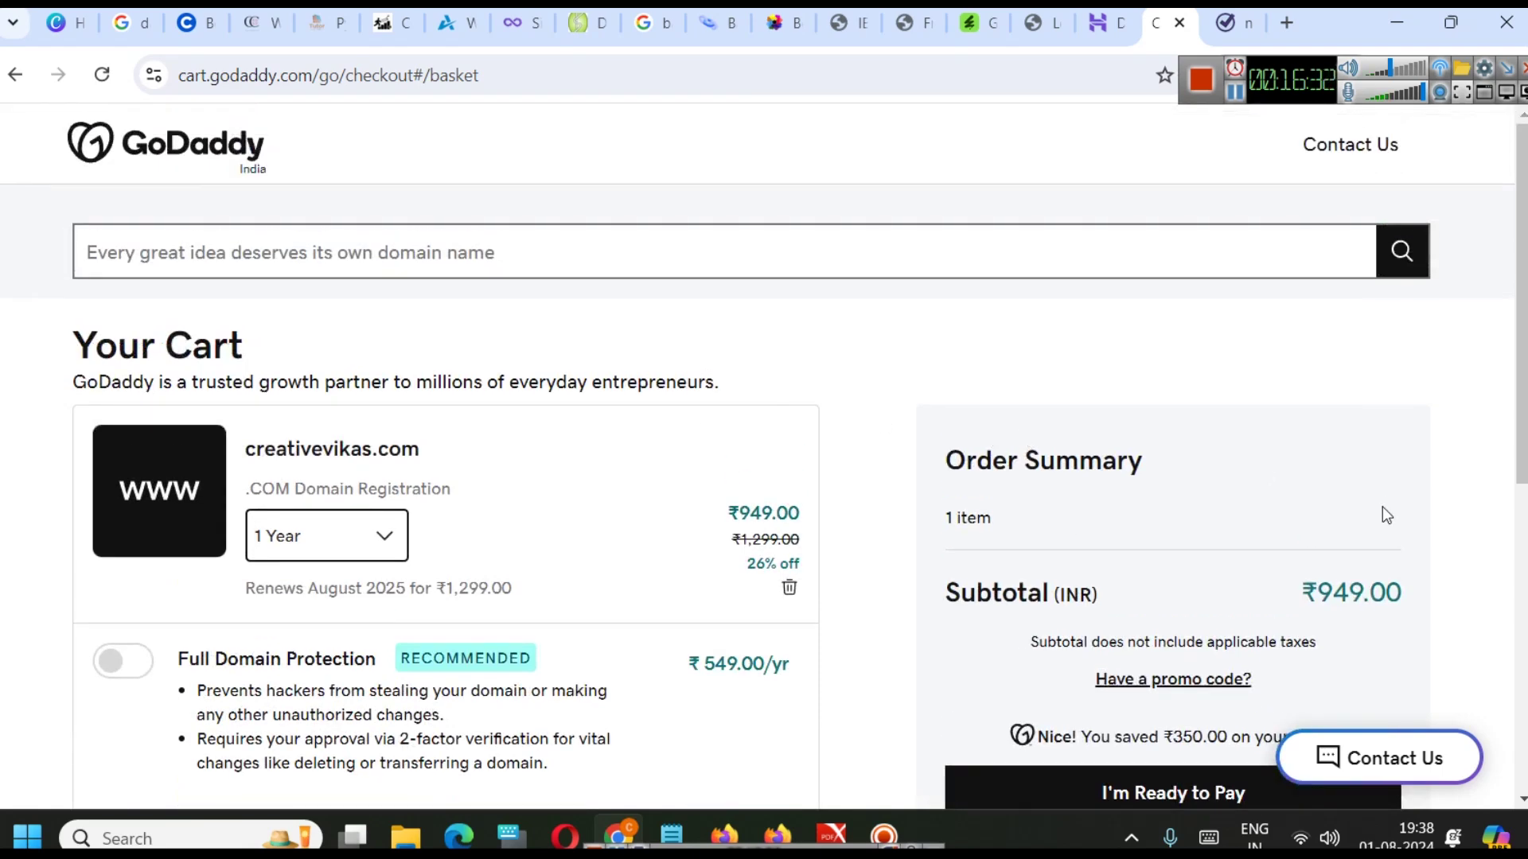
drag(1299, 588, 1439, 591)
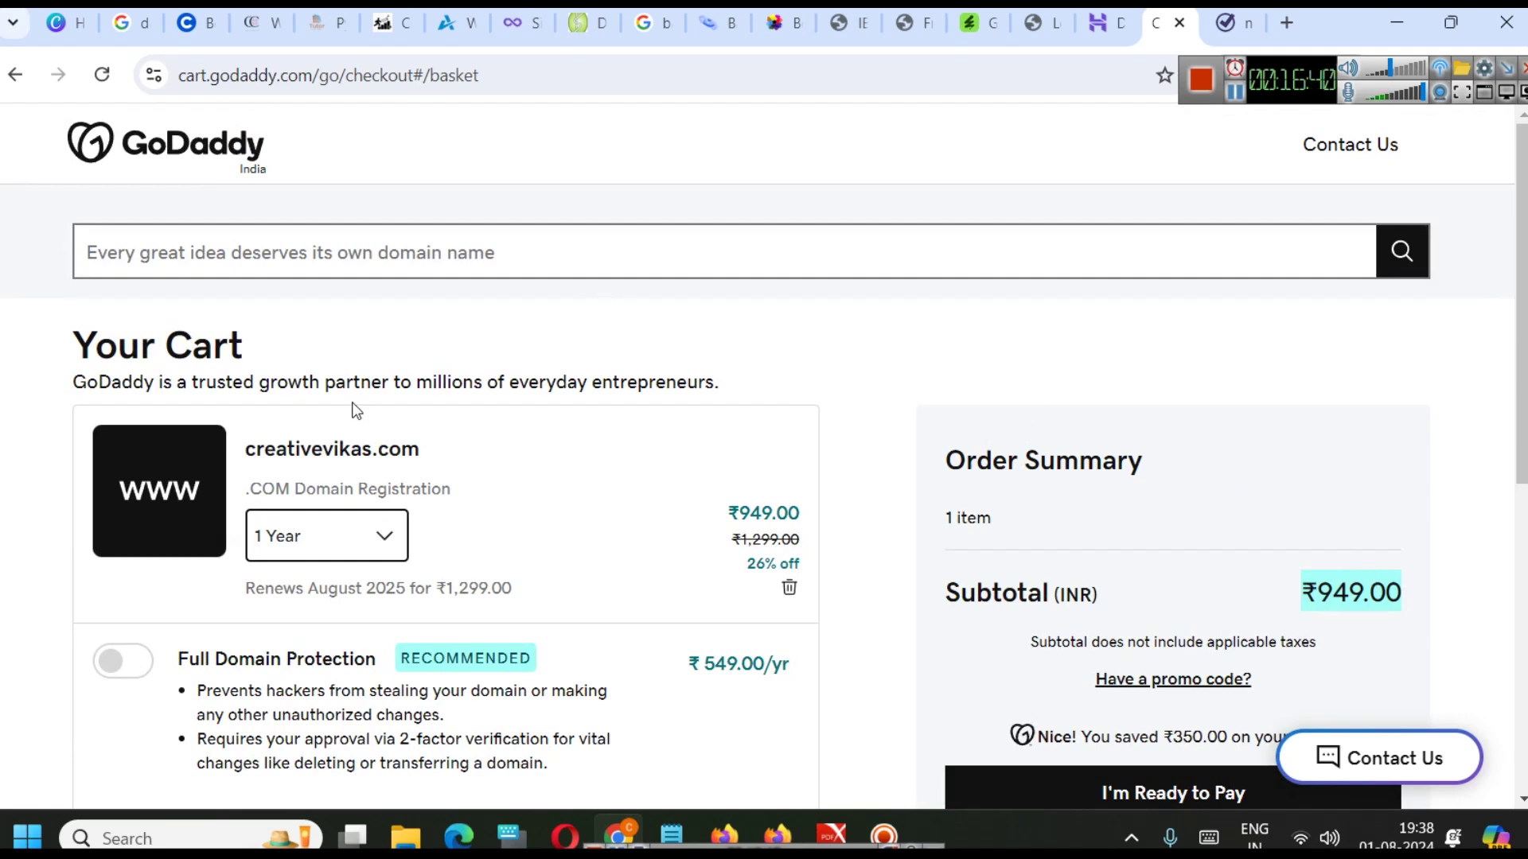
- Switch to the anvitech.in website and look through its homepage down to the portfolio of completed websites
click(453, 24)
scroll(736, 404, up, 10)
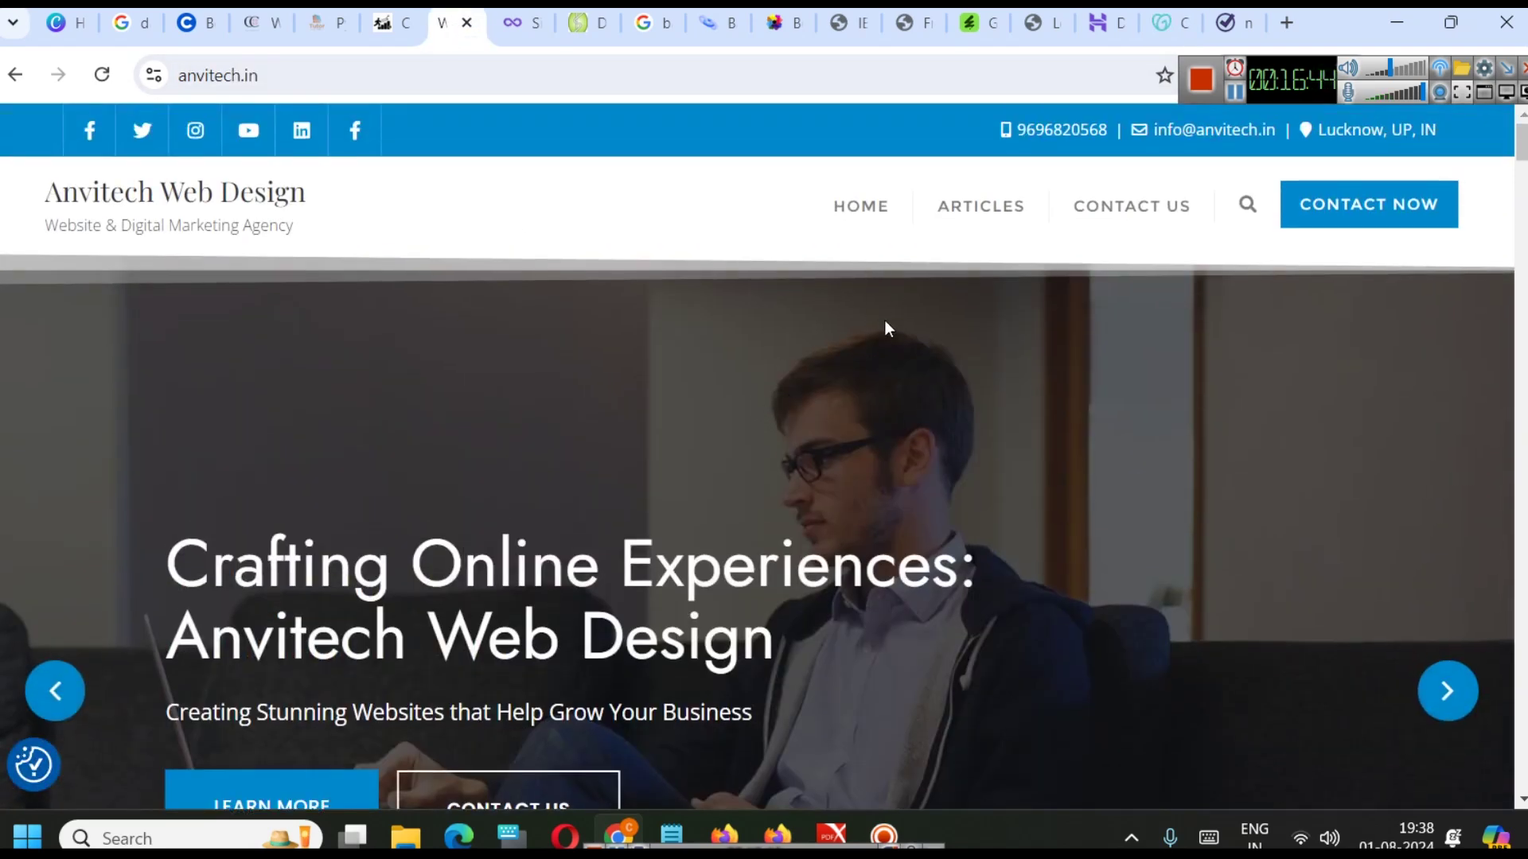
scroll(770, 306, down, 7)
scroll(770, 306, up, 7)
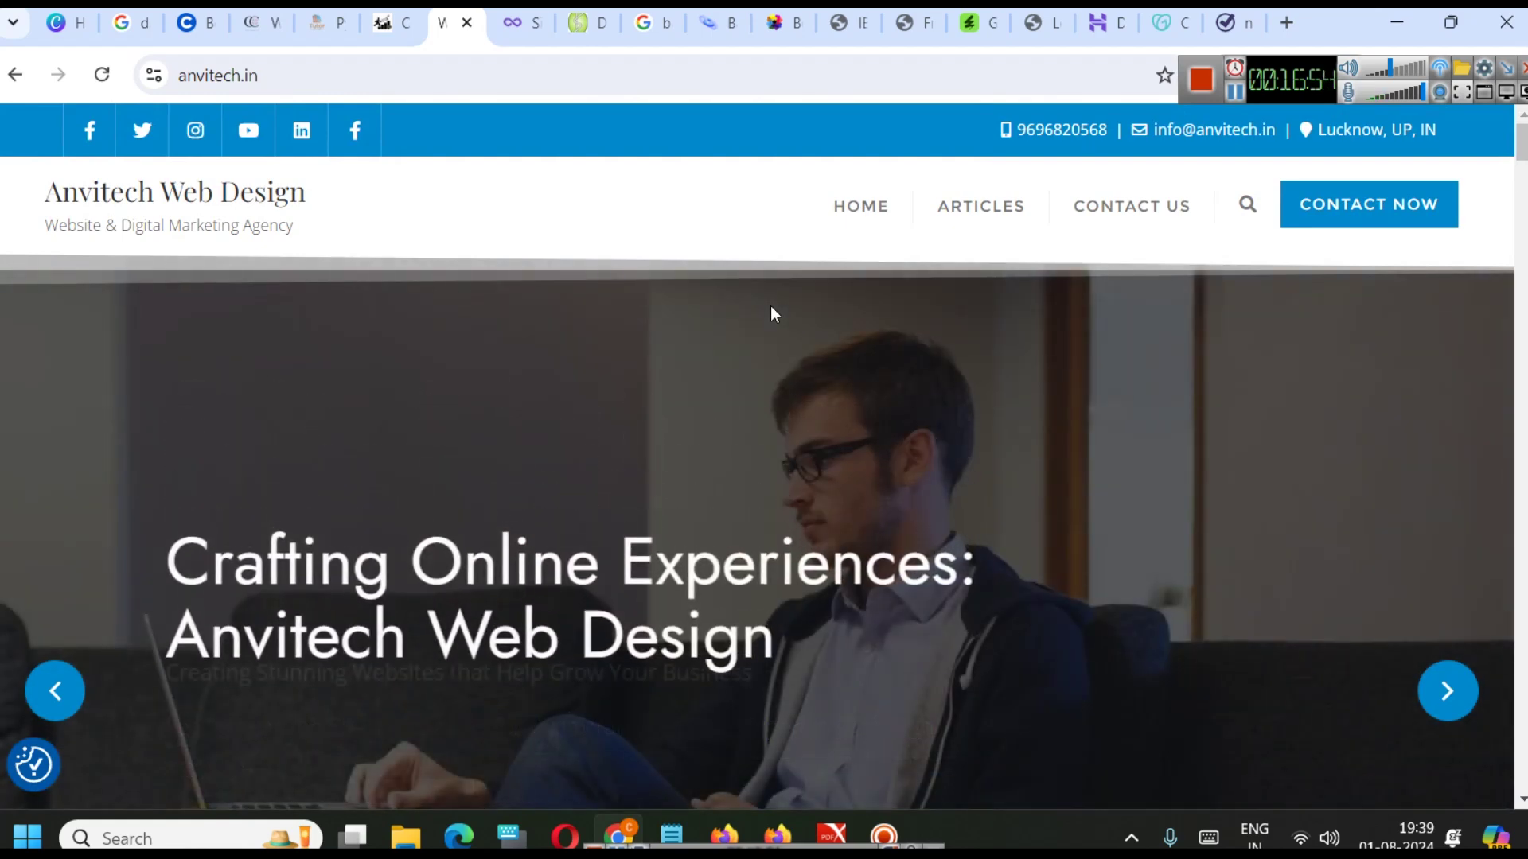
scroll(900, 307, down, 15)
scroll(915, 346, down, 15)
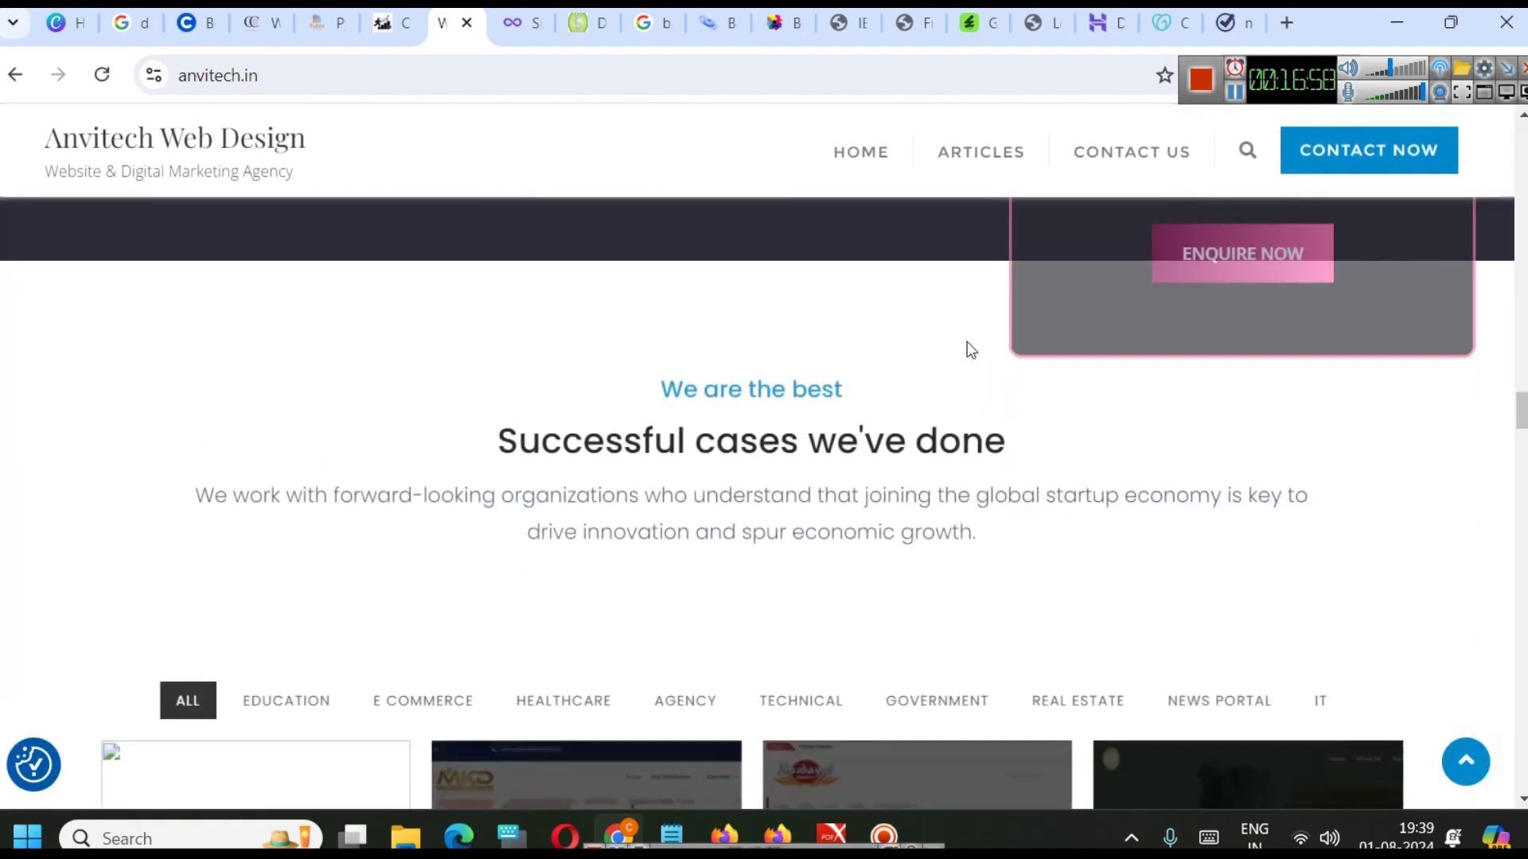
scroll(967, 341, down, 3)
scroll(954, 398, down, 3)
scroll(1010, 371, down, 3)
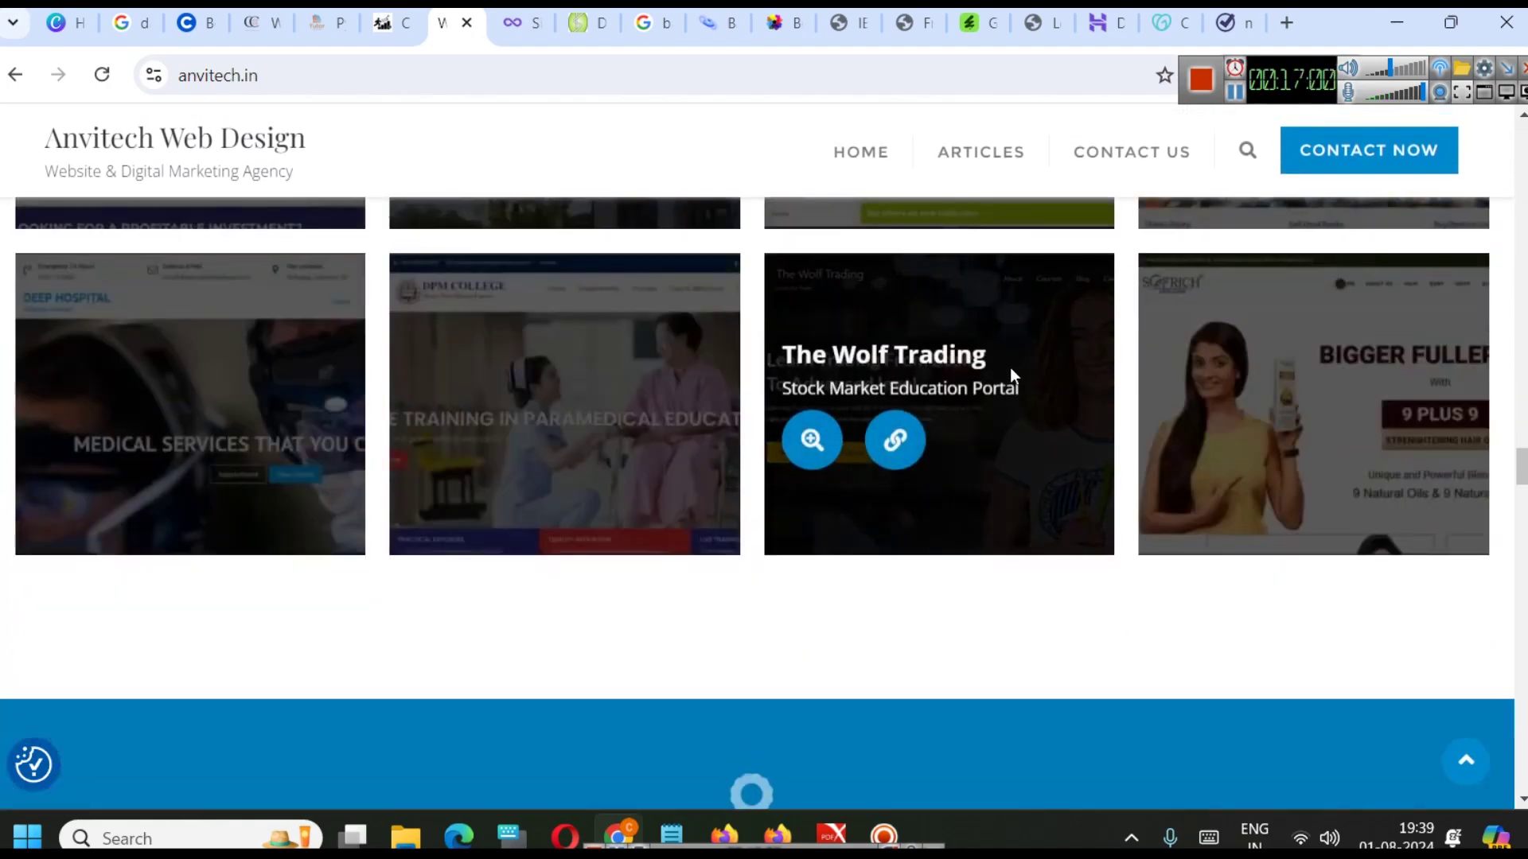
scroll(1028, 374, up, 15)
scroll(1125, 387, up, 10)
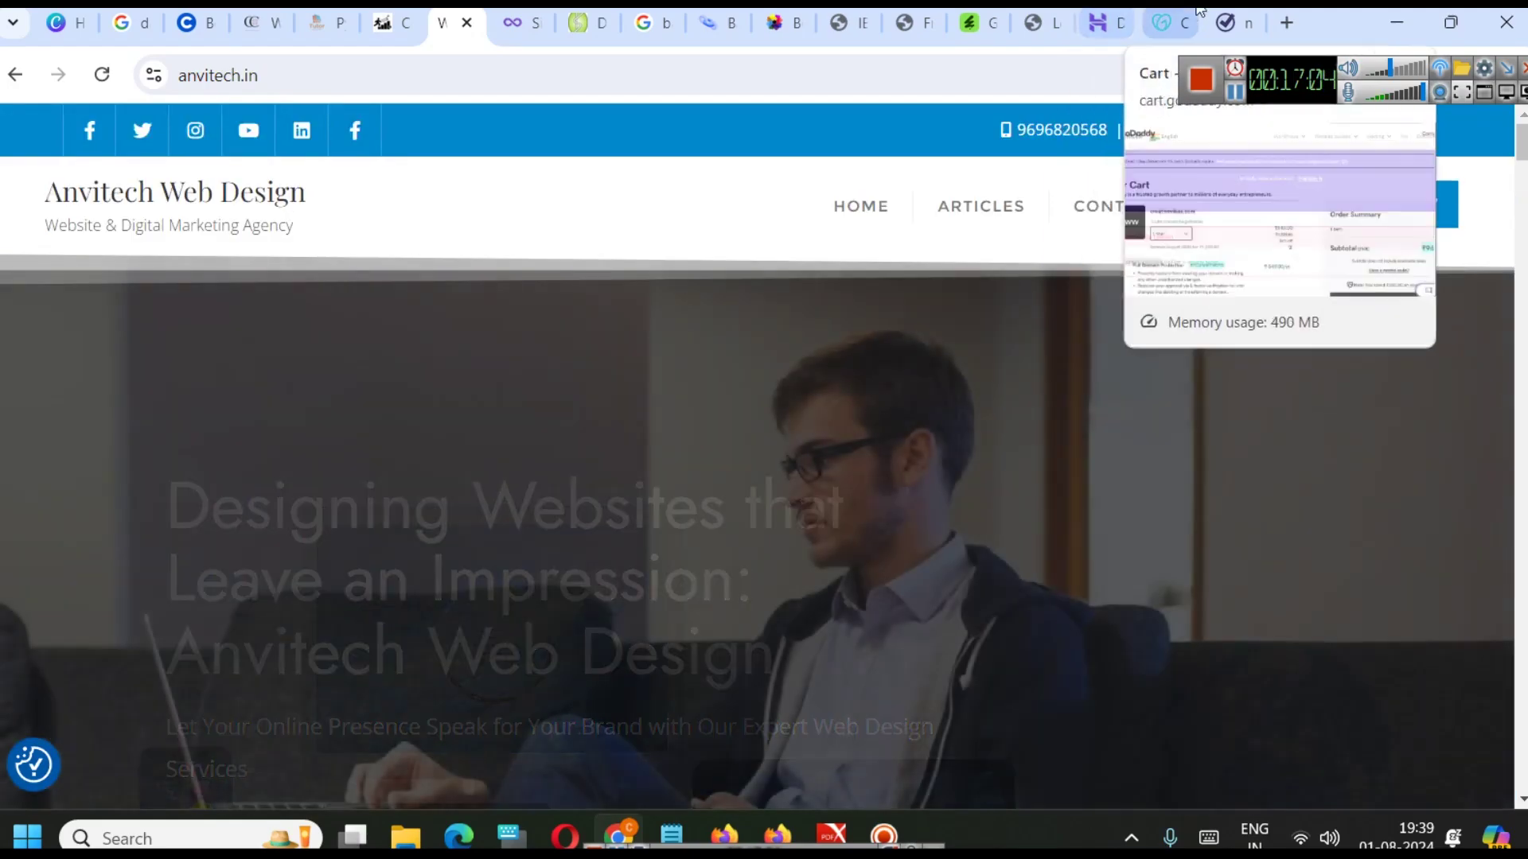
- Return to the GoDaddy cart and open GoDaddy's homepage to look over its domain and hosting offers
click(1163, 24)
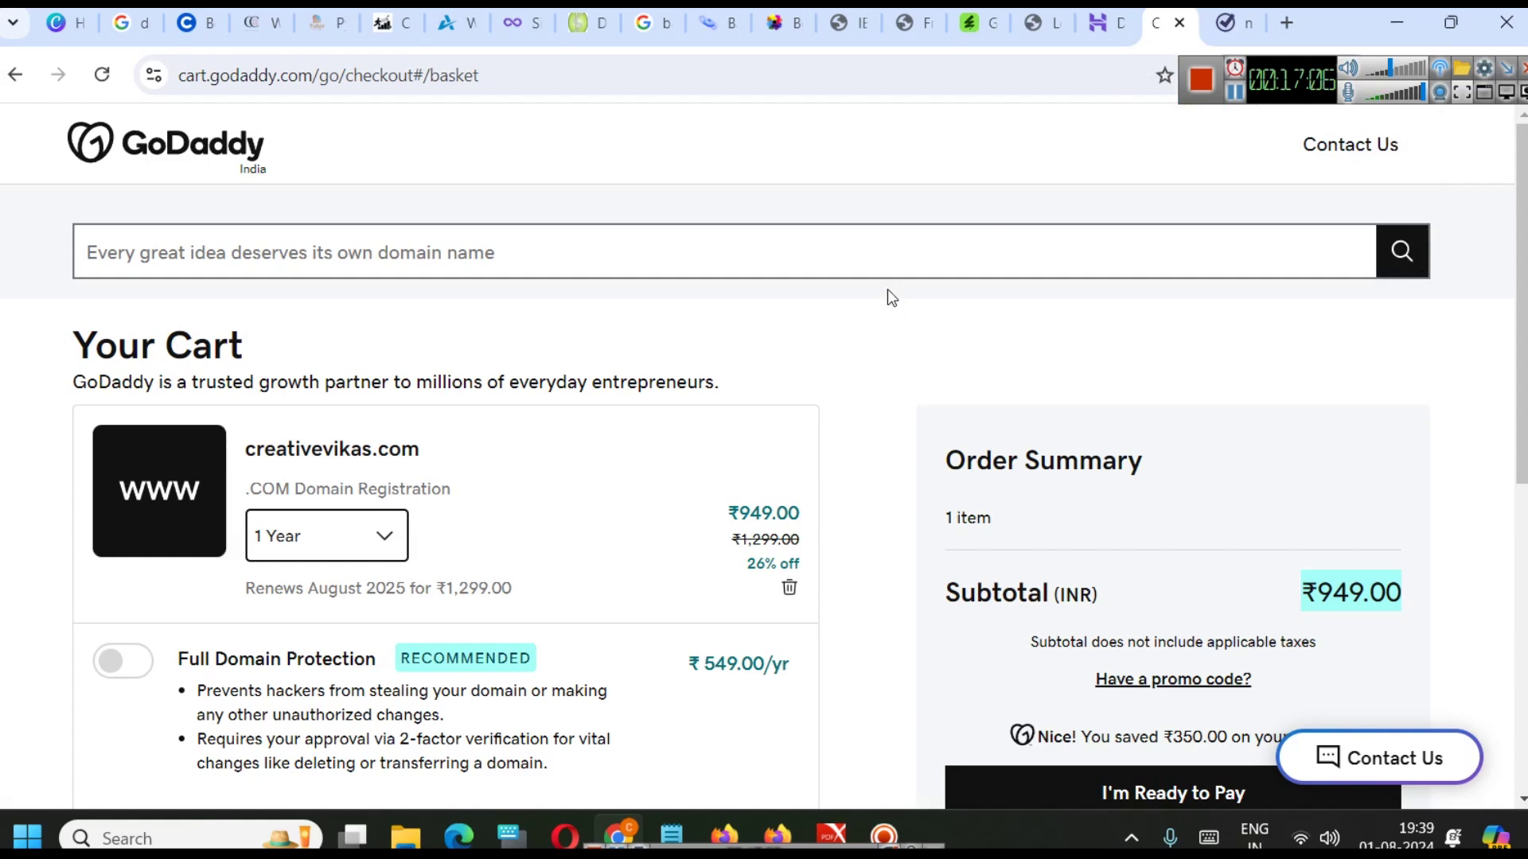
click(175, 151)
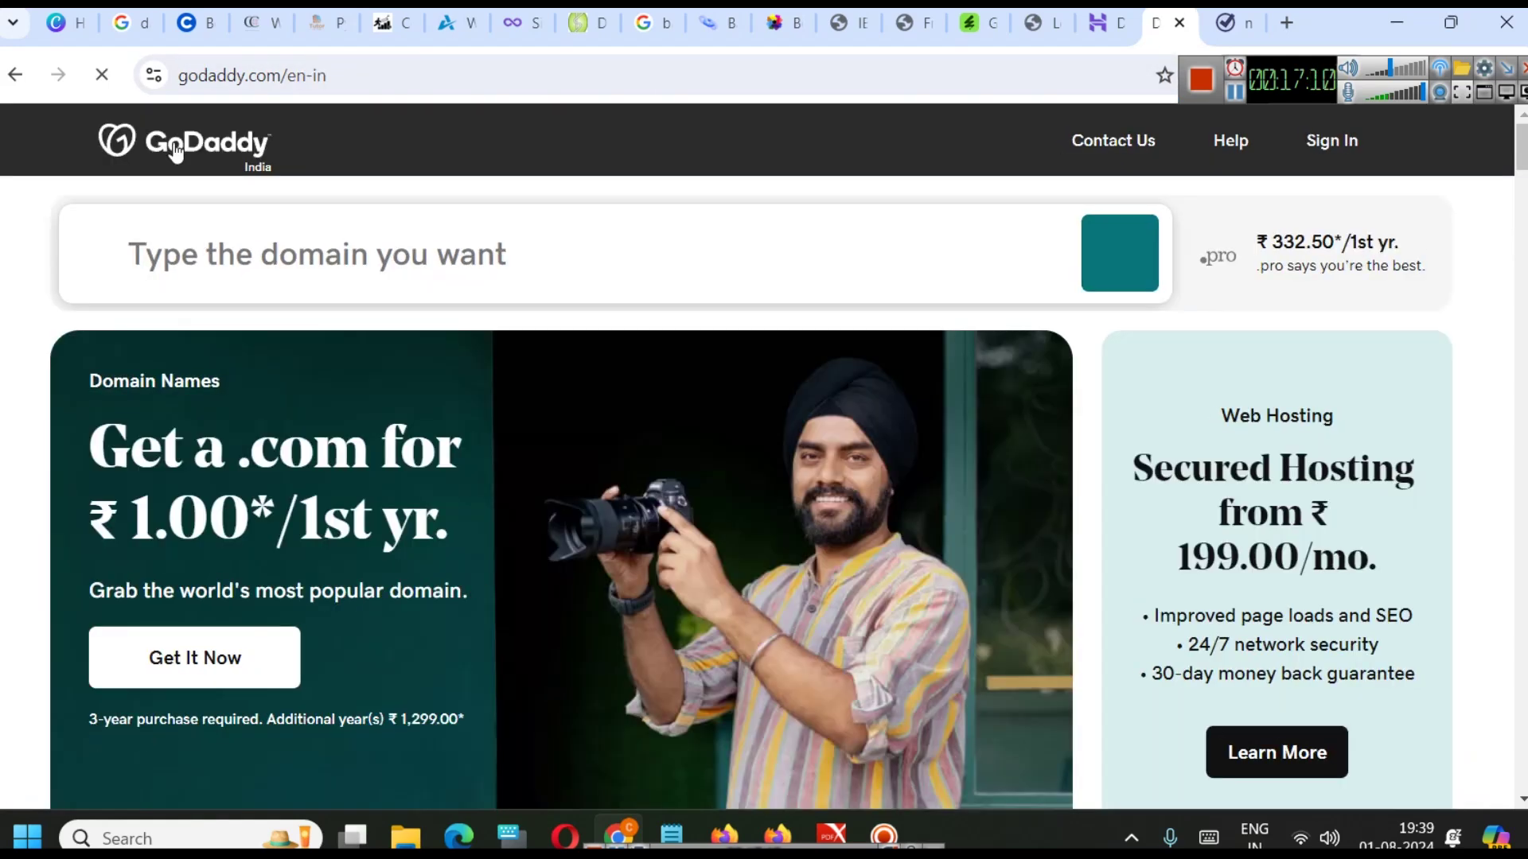
scroll(625, 374, down, 12)
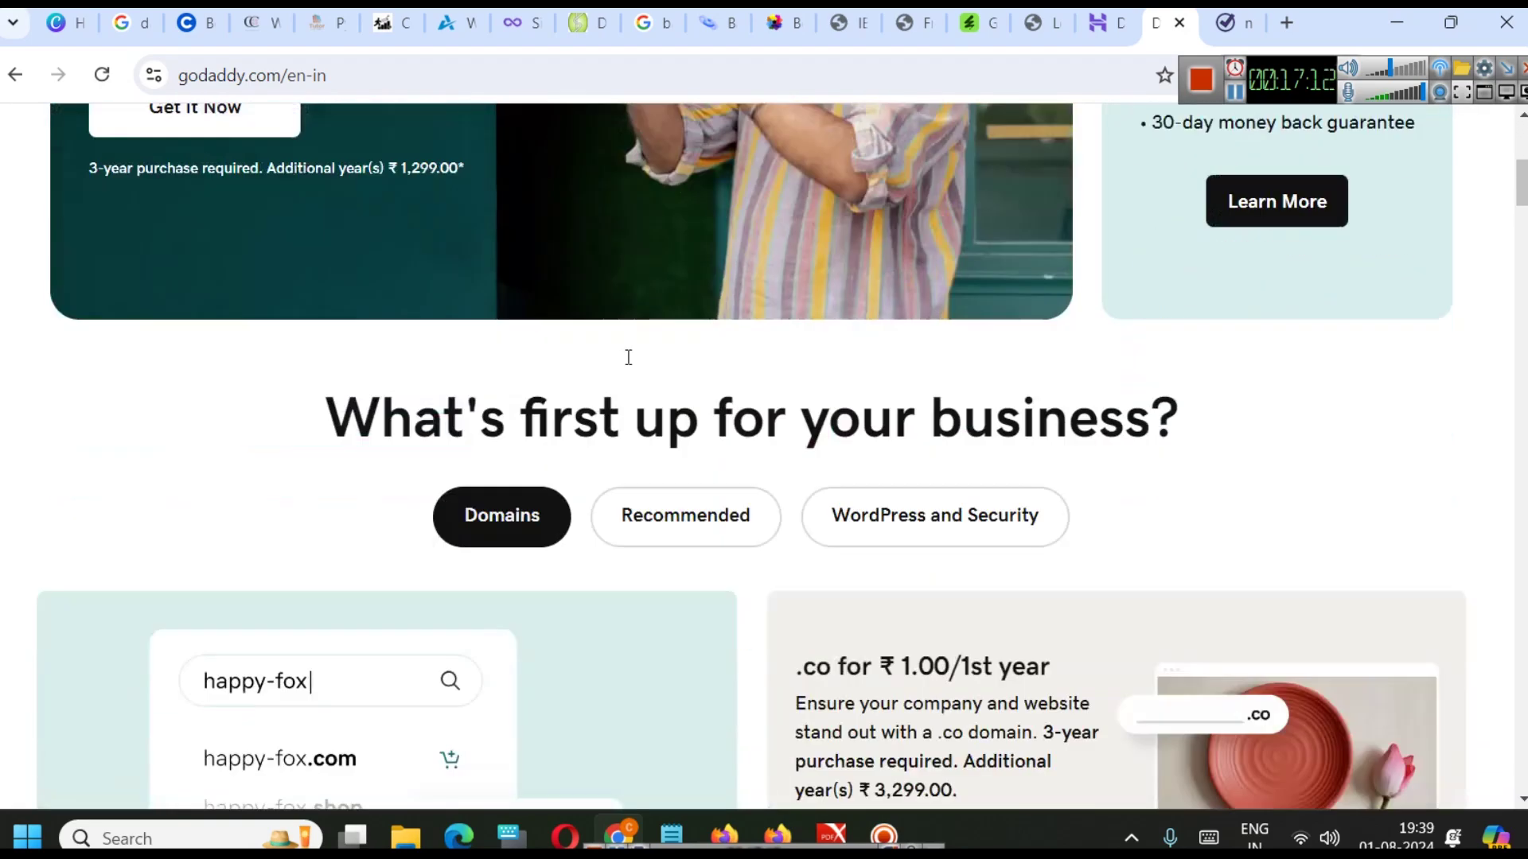
- Switch to the Hostinger site, open its WordPress hosting page and look at the available hosting plans
click(1102, 22)
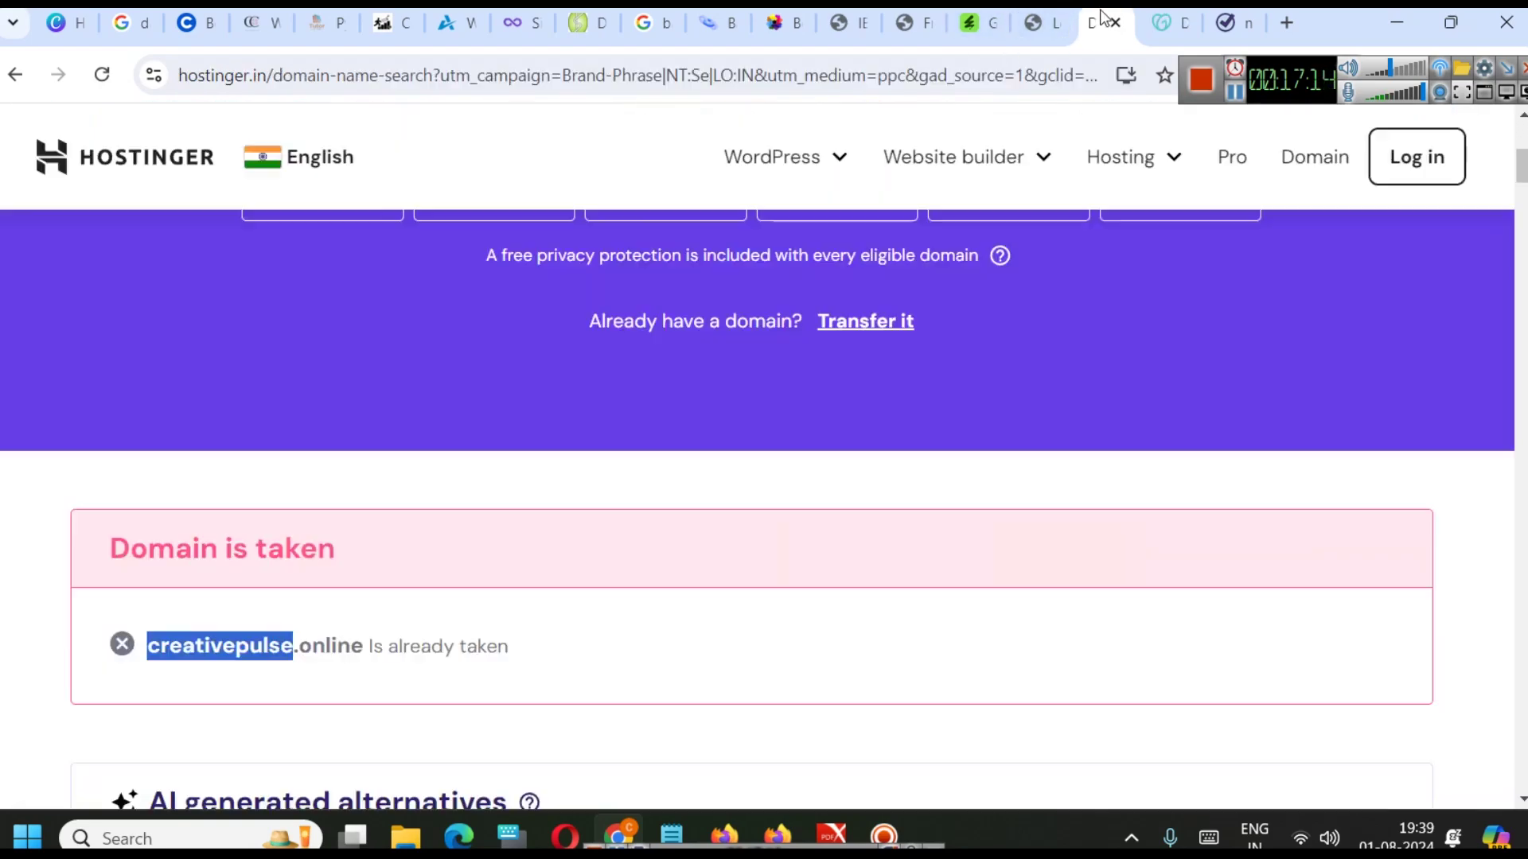
scroll(856, 576, up, 6)
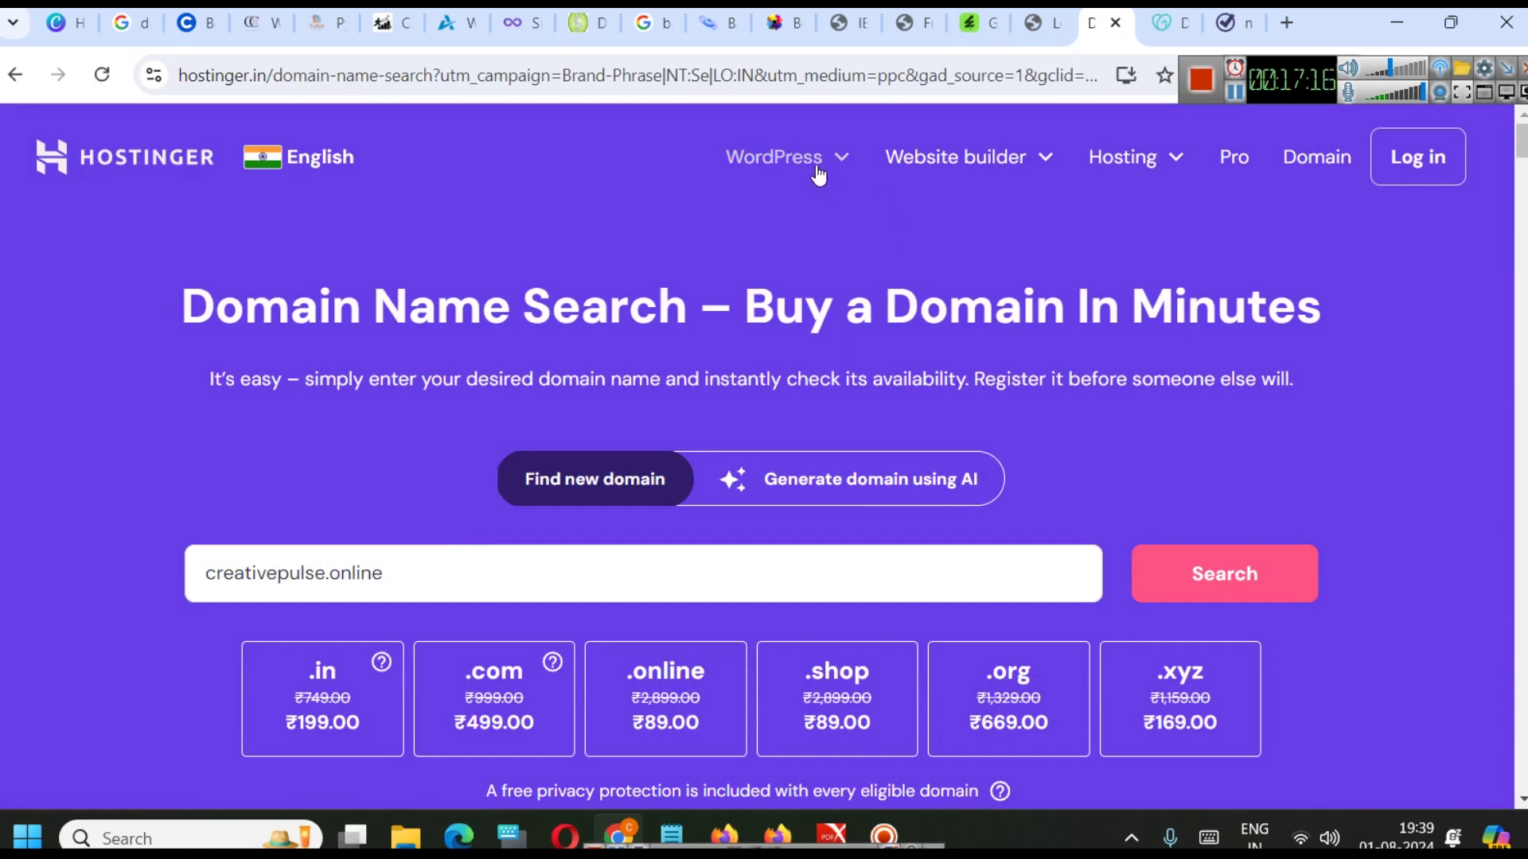
mouse_move(819, 171)
click(771, 234)
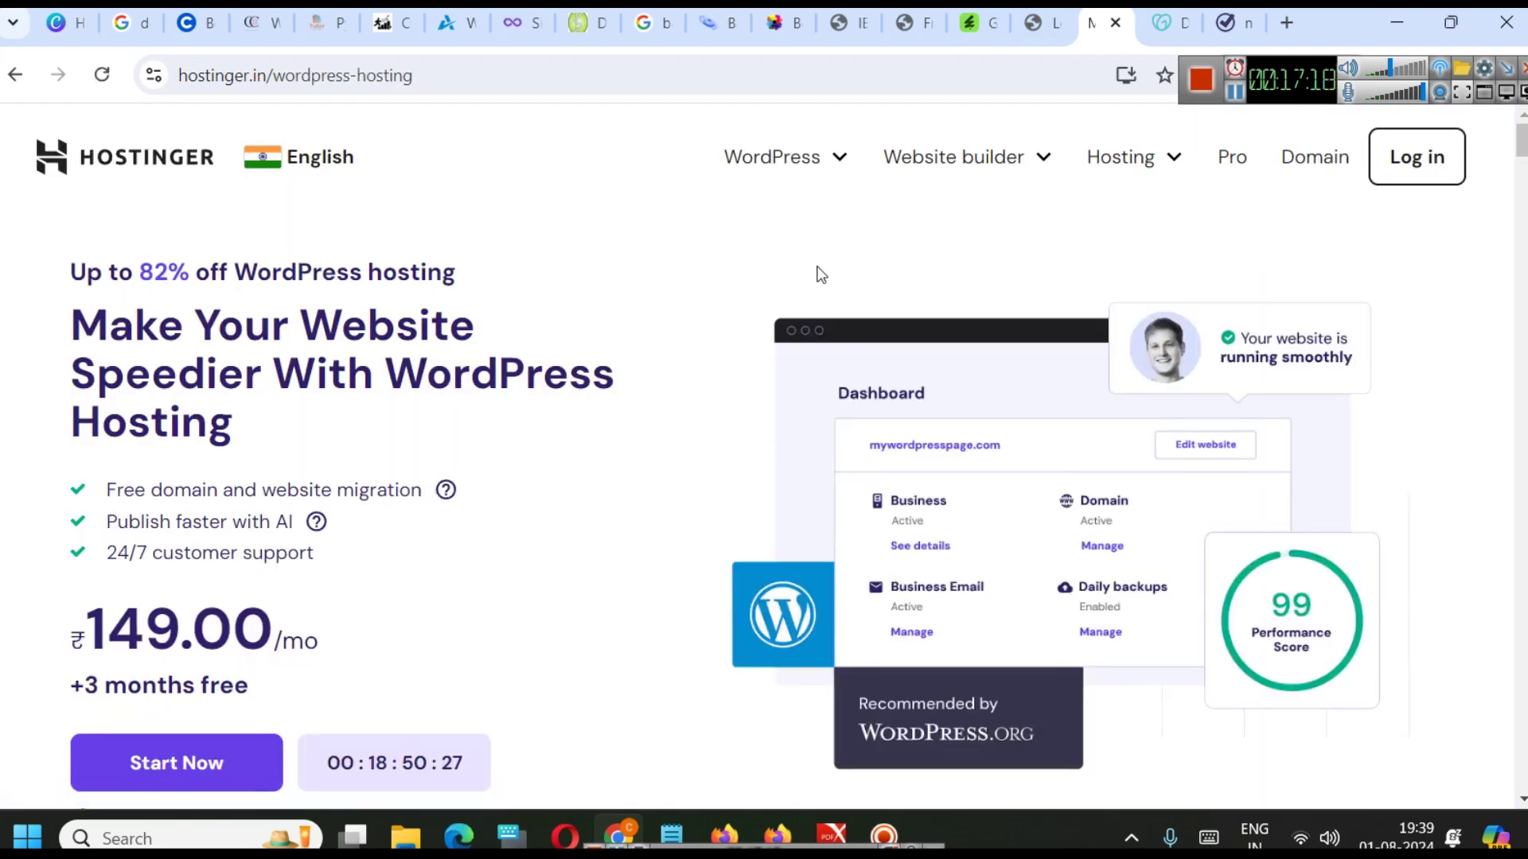
scroll(785, 246, down, 10)
scroll(658, 395, down, 5)
scroll(677, 390, down, 2)
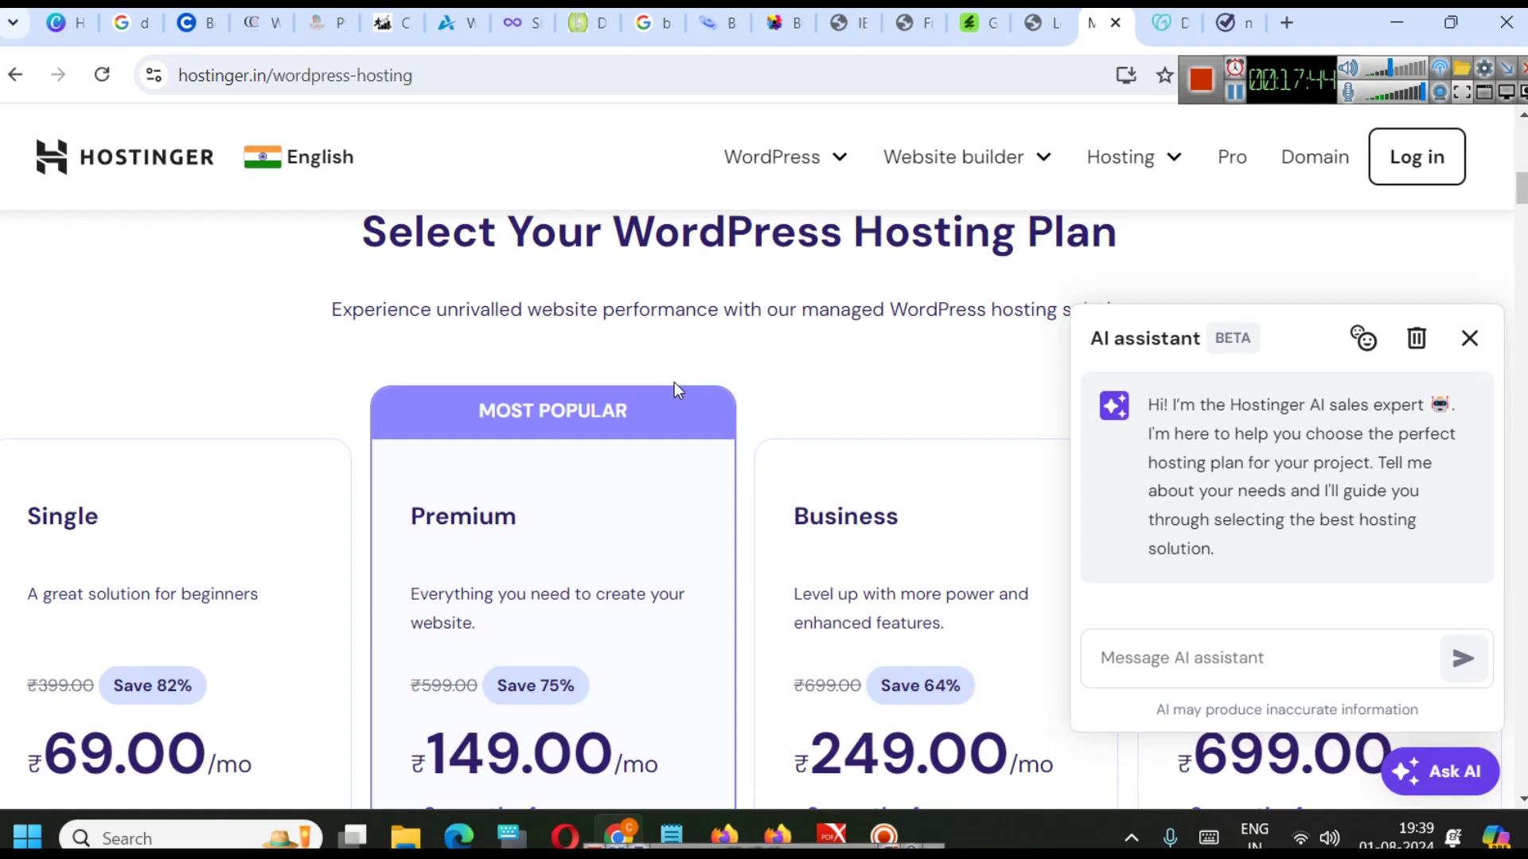
- Switch to the For Digital Marketing notes in Notepad and add a "Website" heading a few lines below the outline
key(super)
key(super)
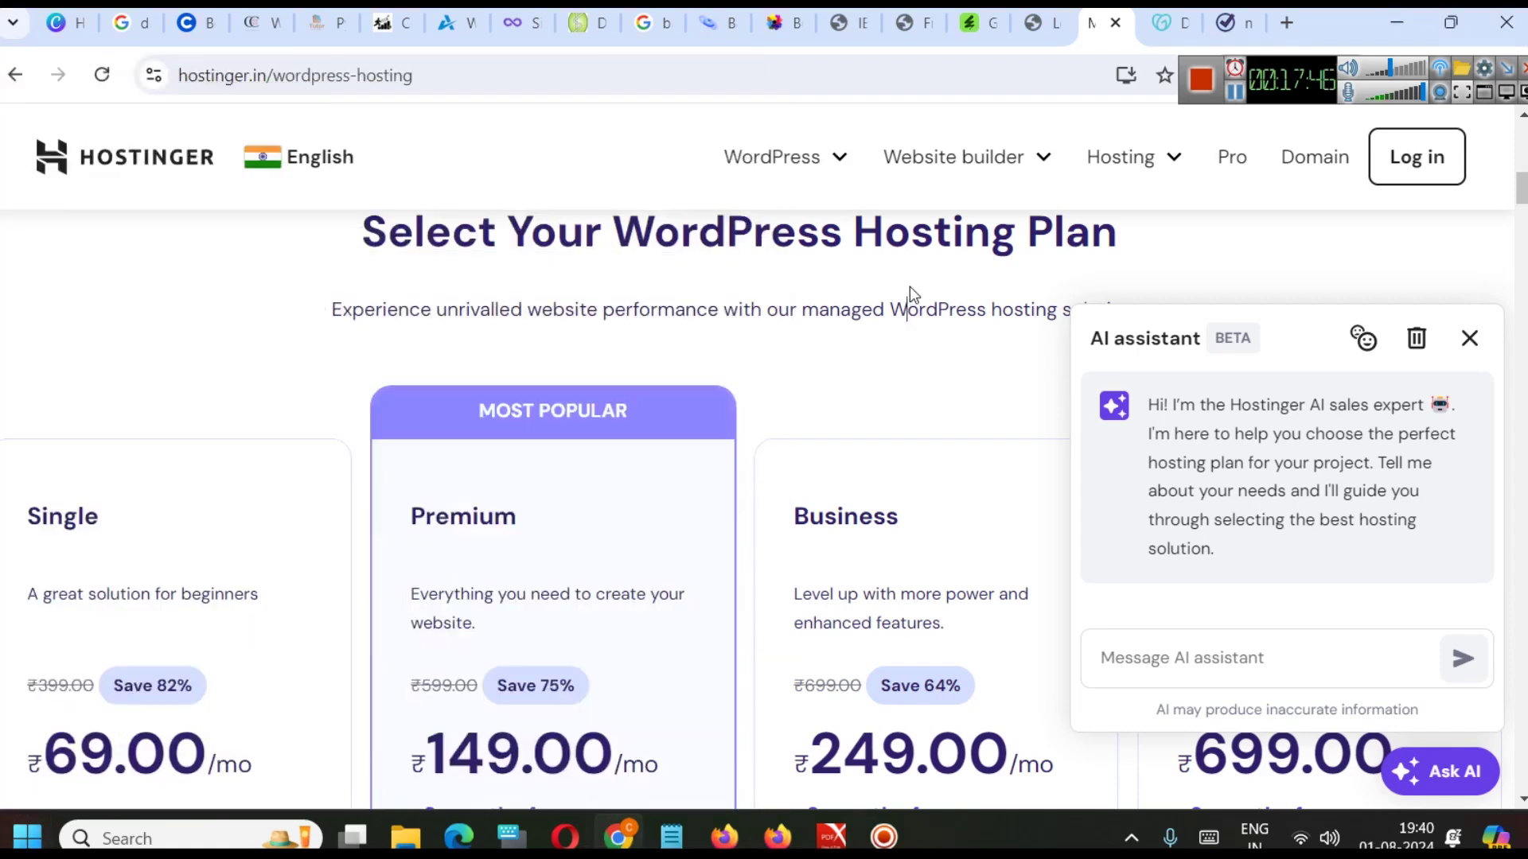
mouse_move(690, 818)
click(886, 702)
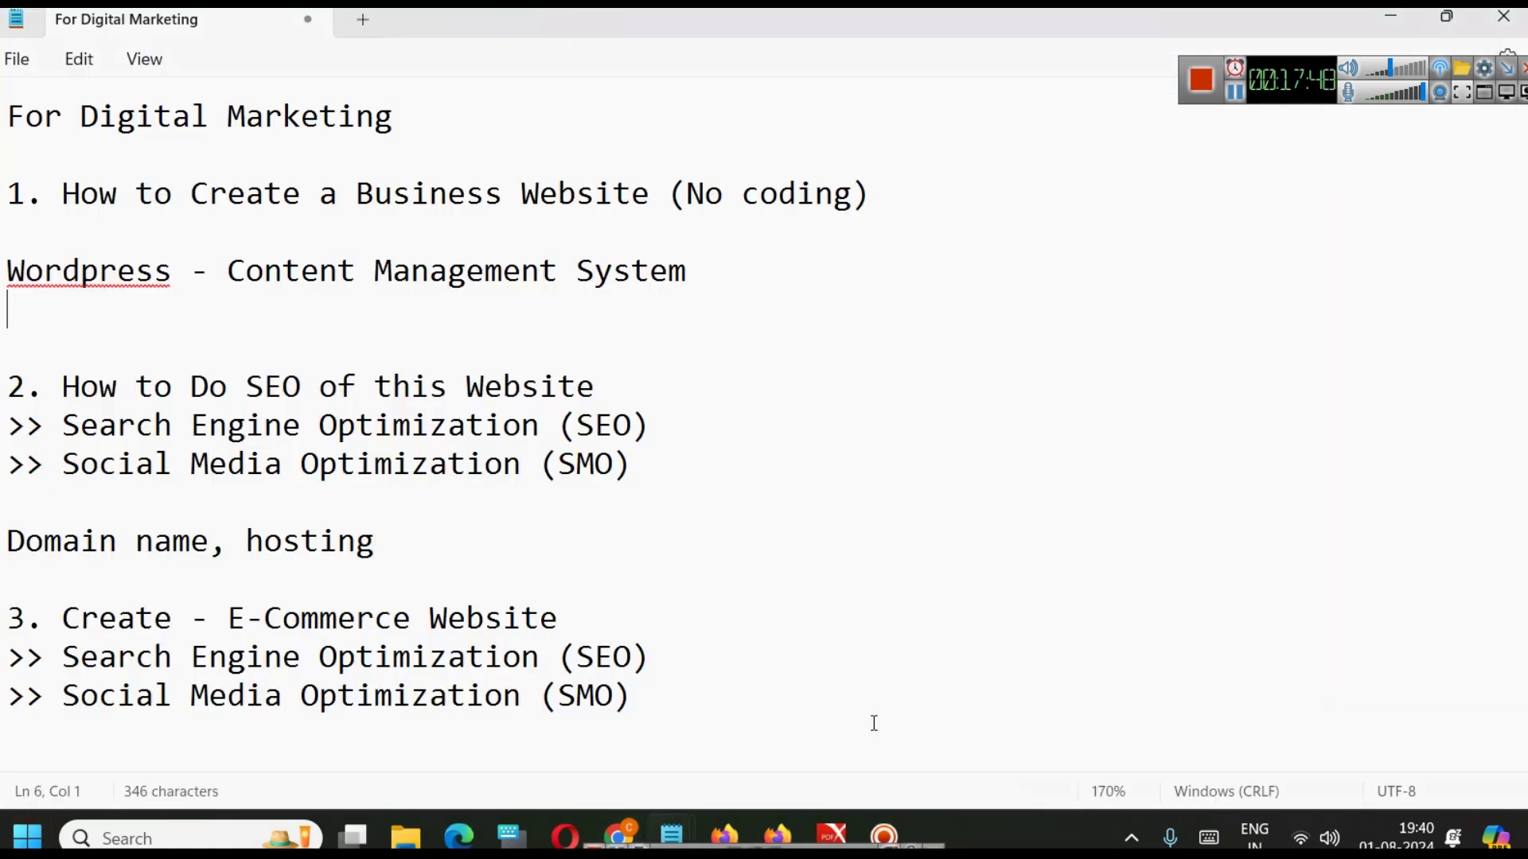
key(Return)
key(Return)
key(Return)
key(Return)
text(Web)
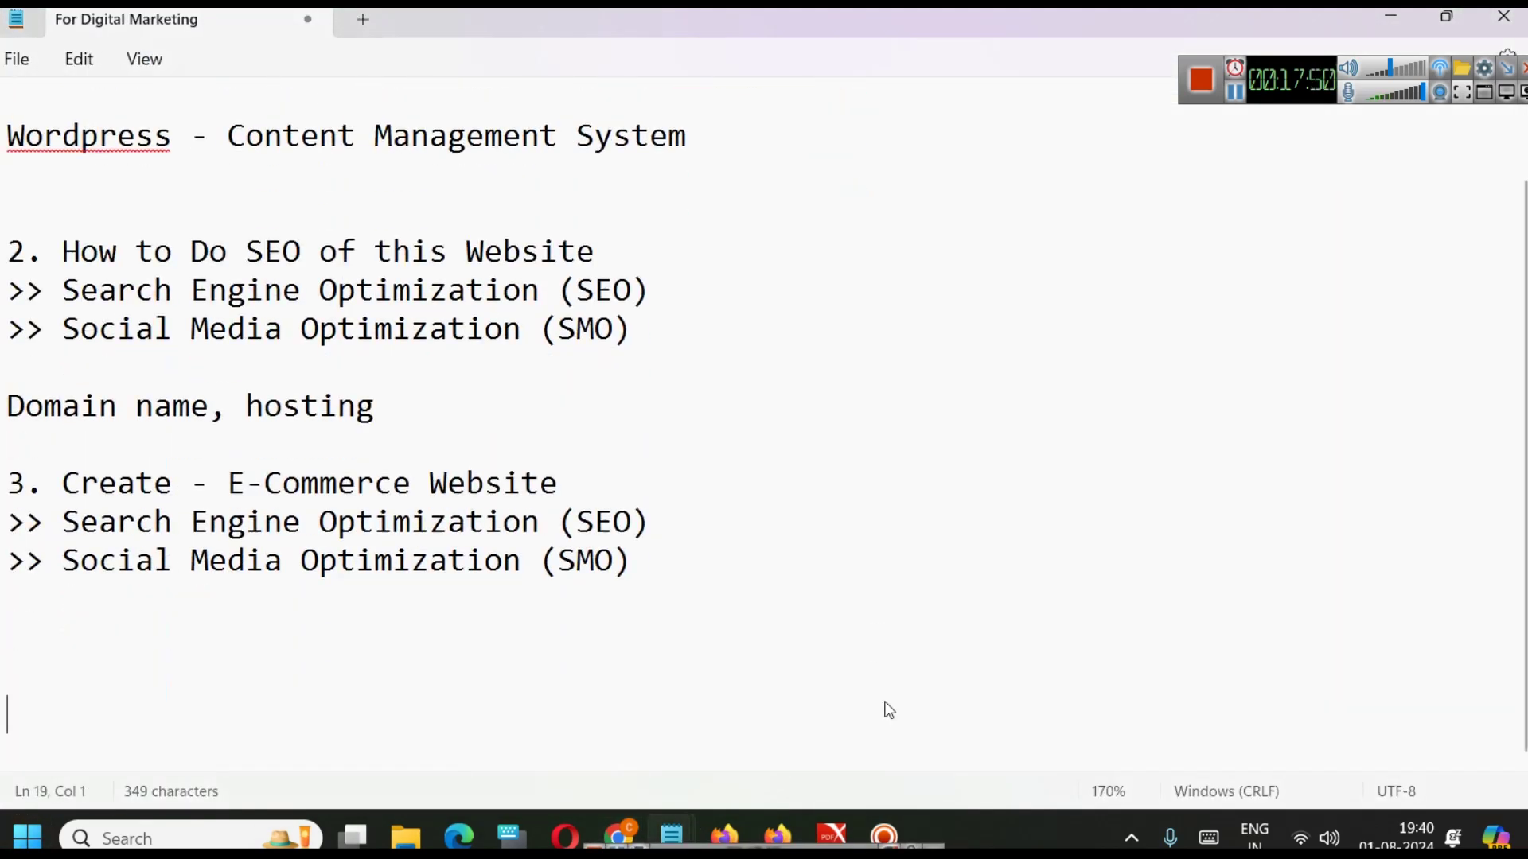
text(site)
key(Return)
key(Return)
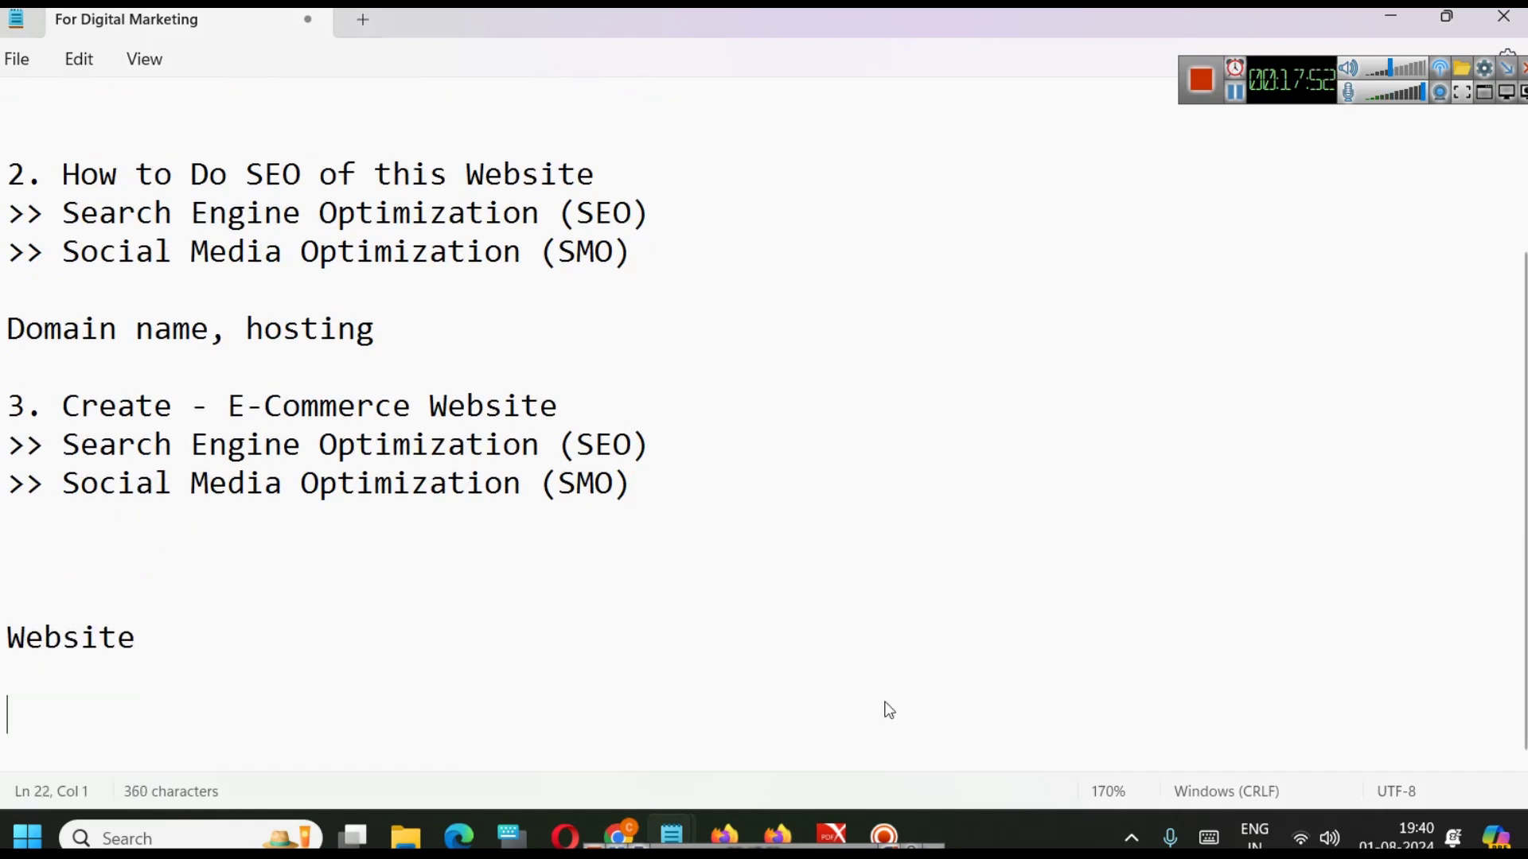
- List Text, Image and Videos on separate lines below the Website heading
text(Text)
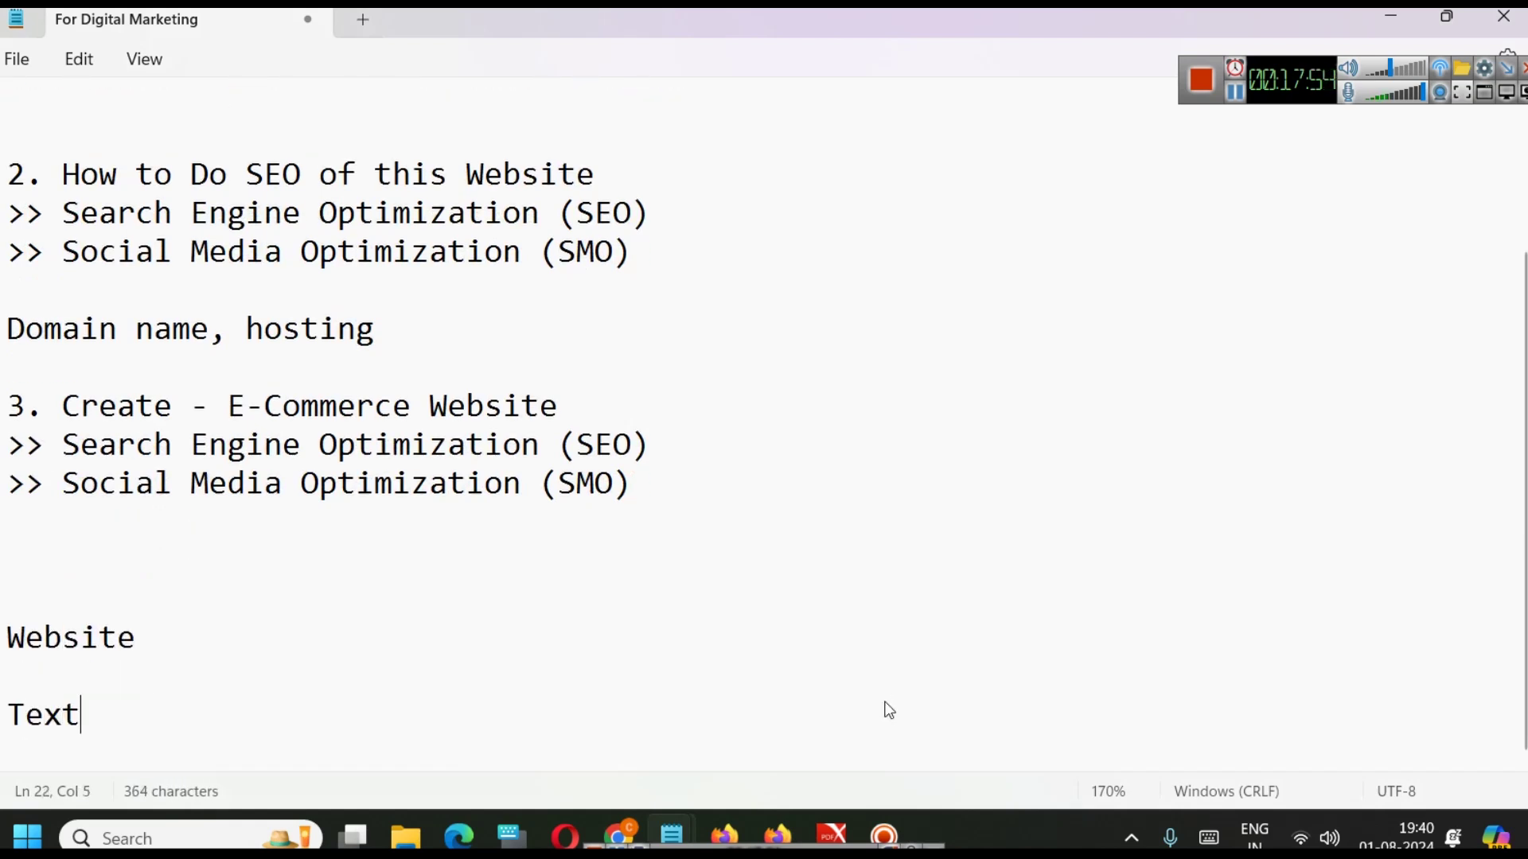
key(Return)
text(Image)
key(Return)
text(Videos)
key(Return)
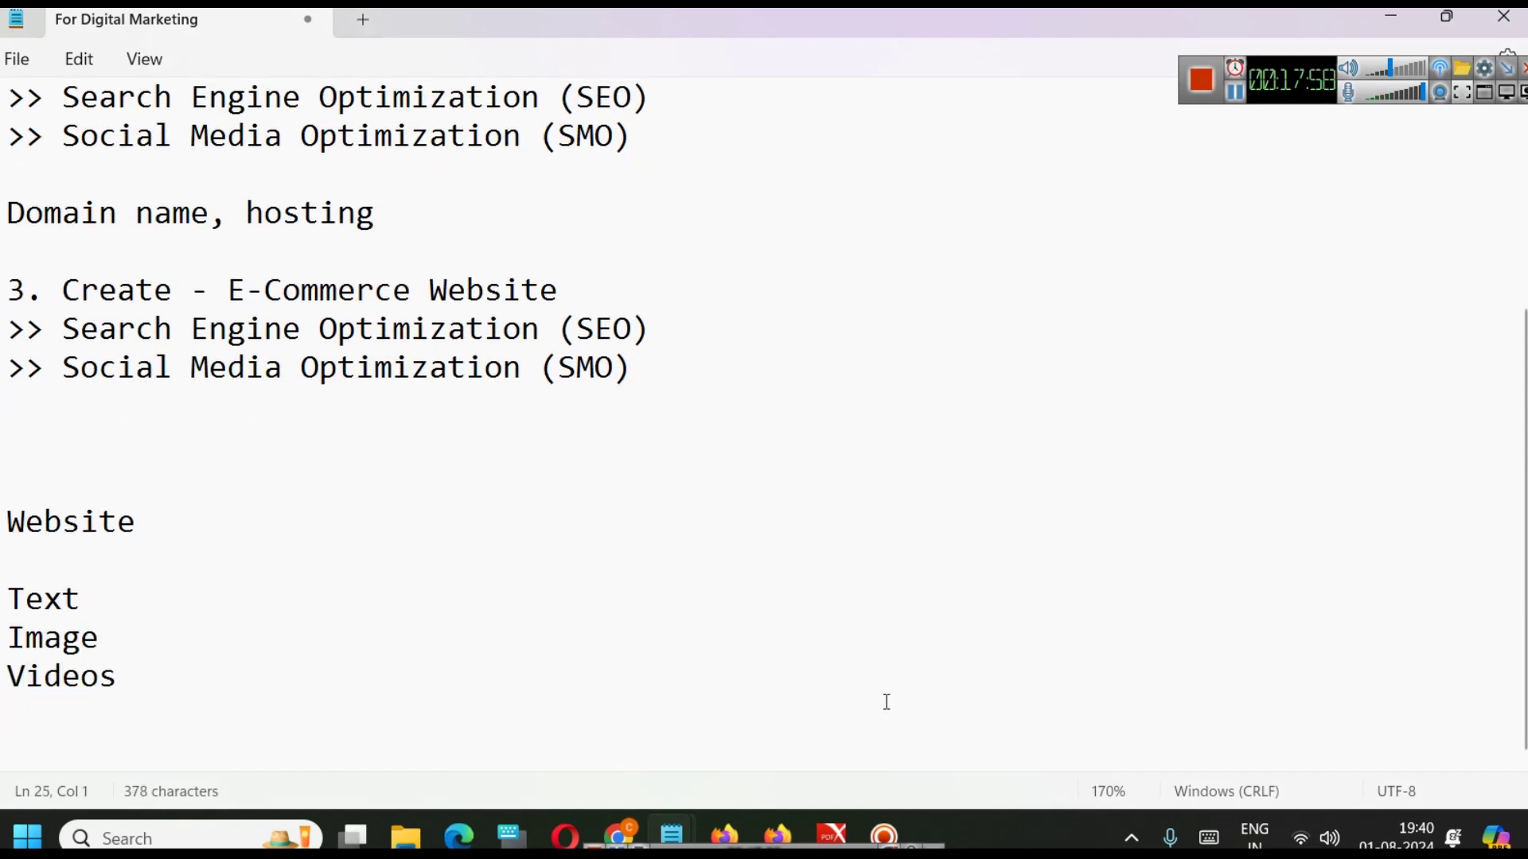
- Extend the list below the Website heading with the lines "Animation" and "Other files"
text(A)
key(BackSpace)
text(ANi)
key(BackSpace)
key(BackSpace)
text(nimation)
key(Return)
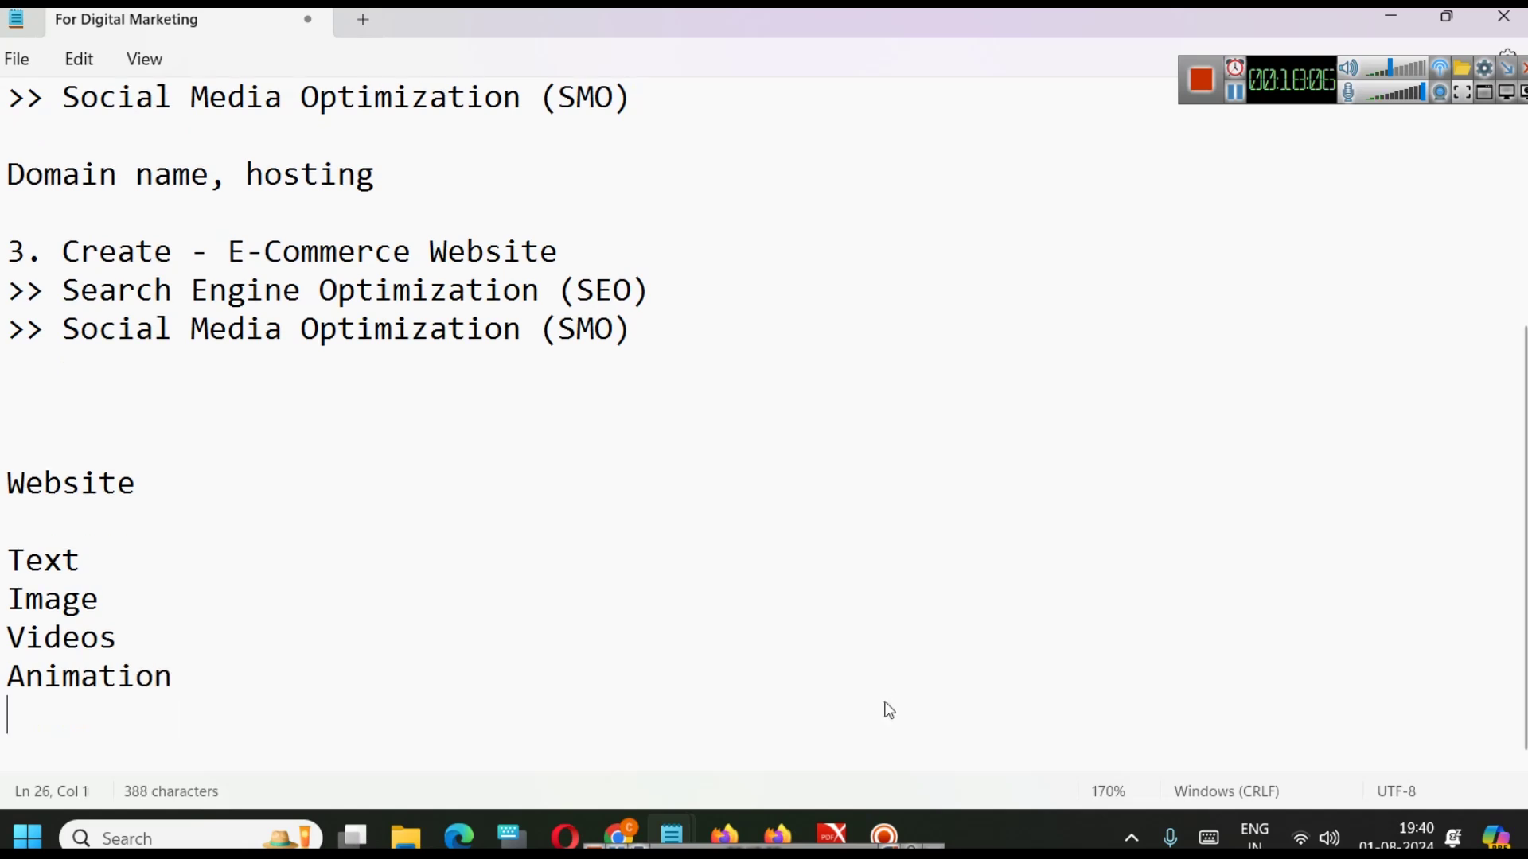
text(M)
key(BackSpace)
text(Other files)
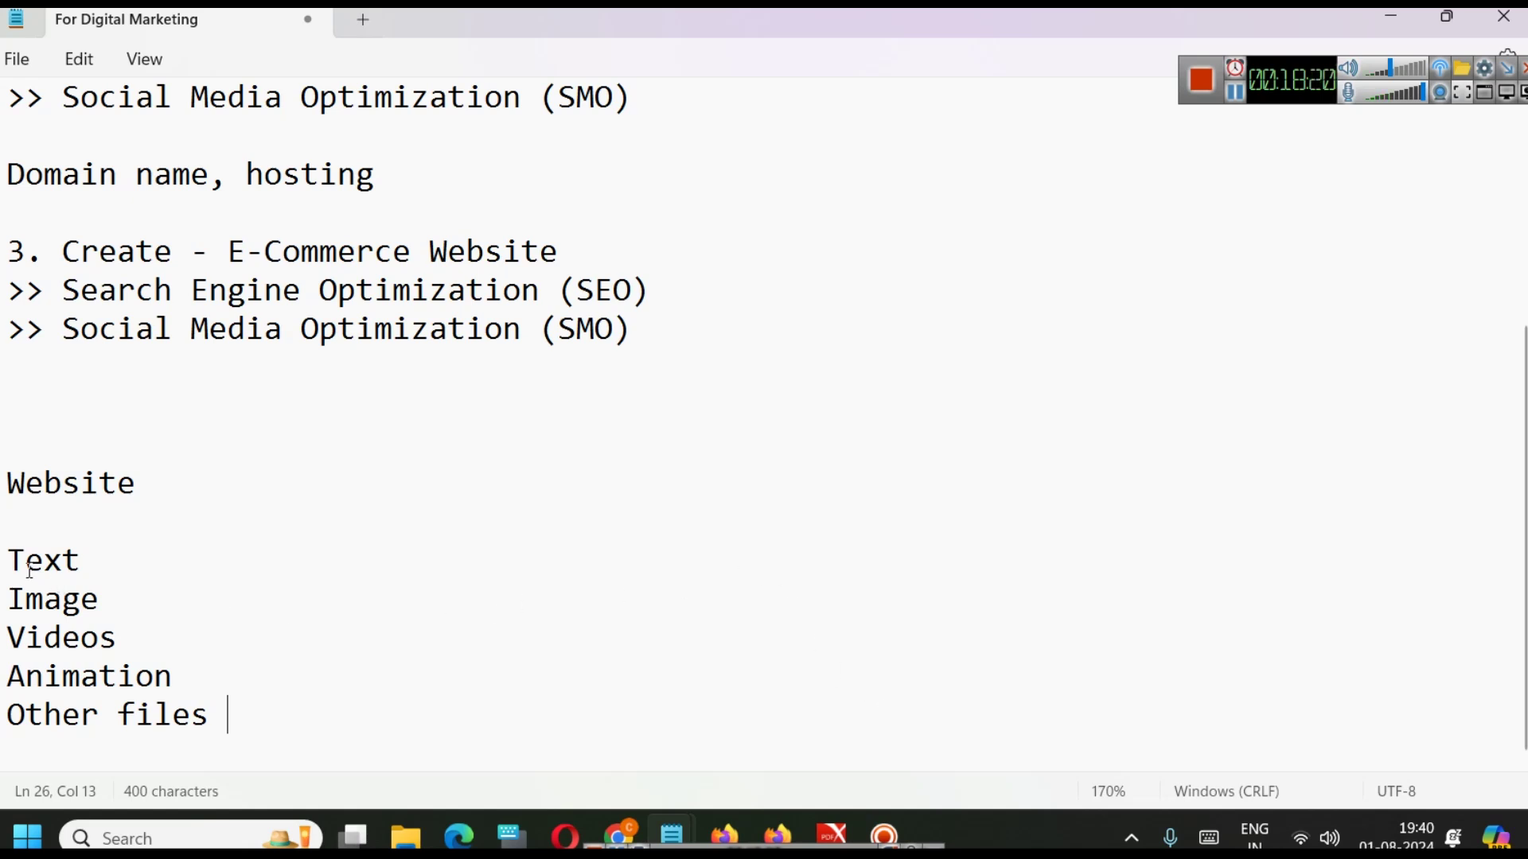
drag(7, 561, 241, 701)
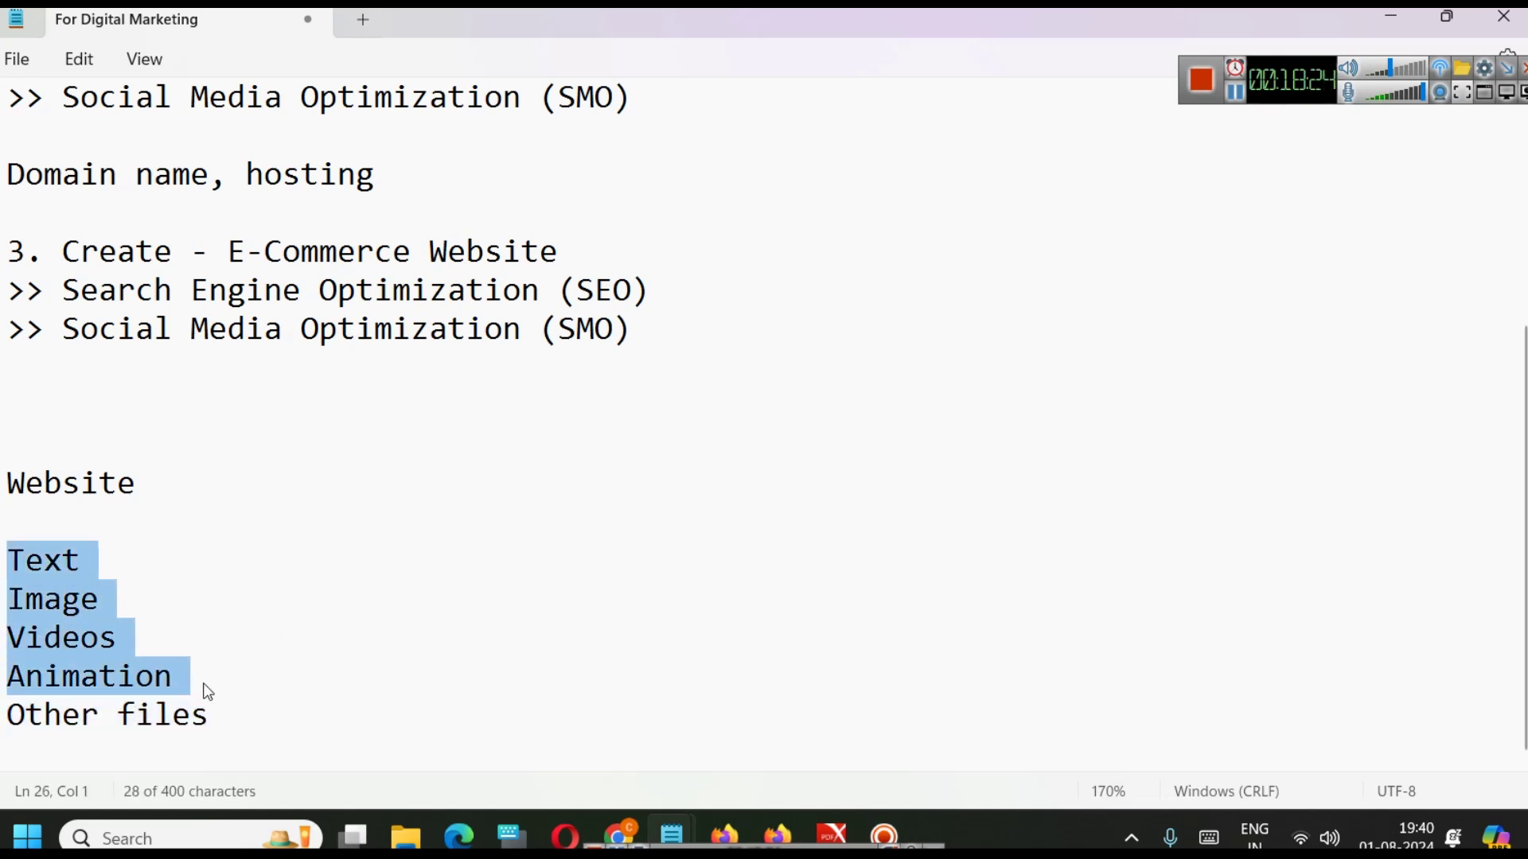
click(172, 639)
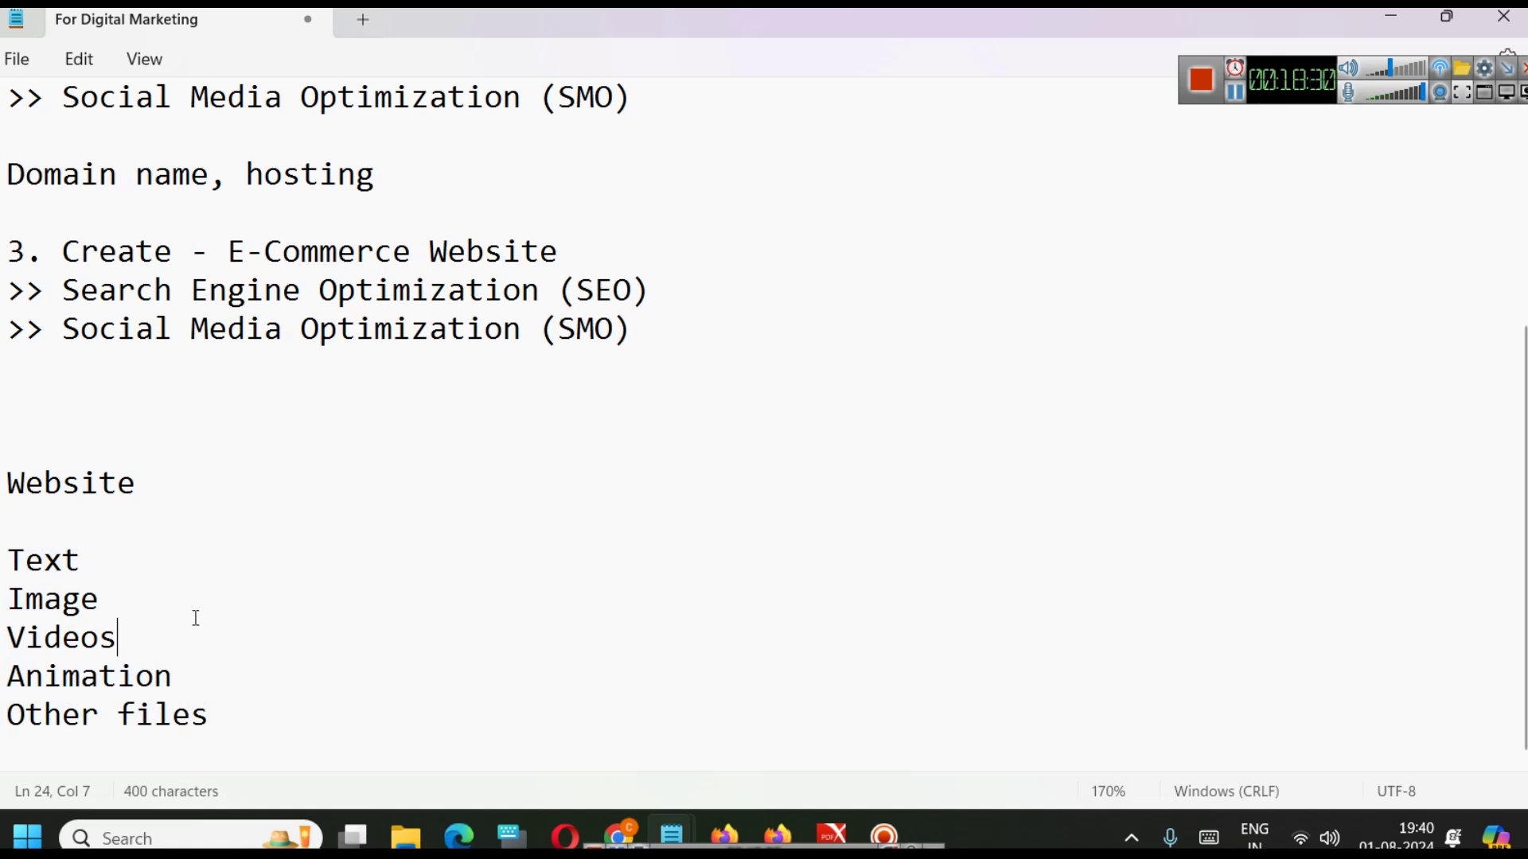
click(167, 589)
click(172, 568)
mouse_move(247, 712)
mouse_down()
mouse_move(16, 551)
mouse_move(10, 562)
mouse_move(237, 706)
mouse_up()
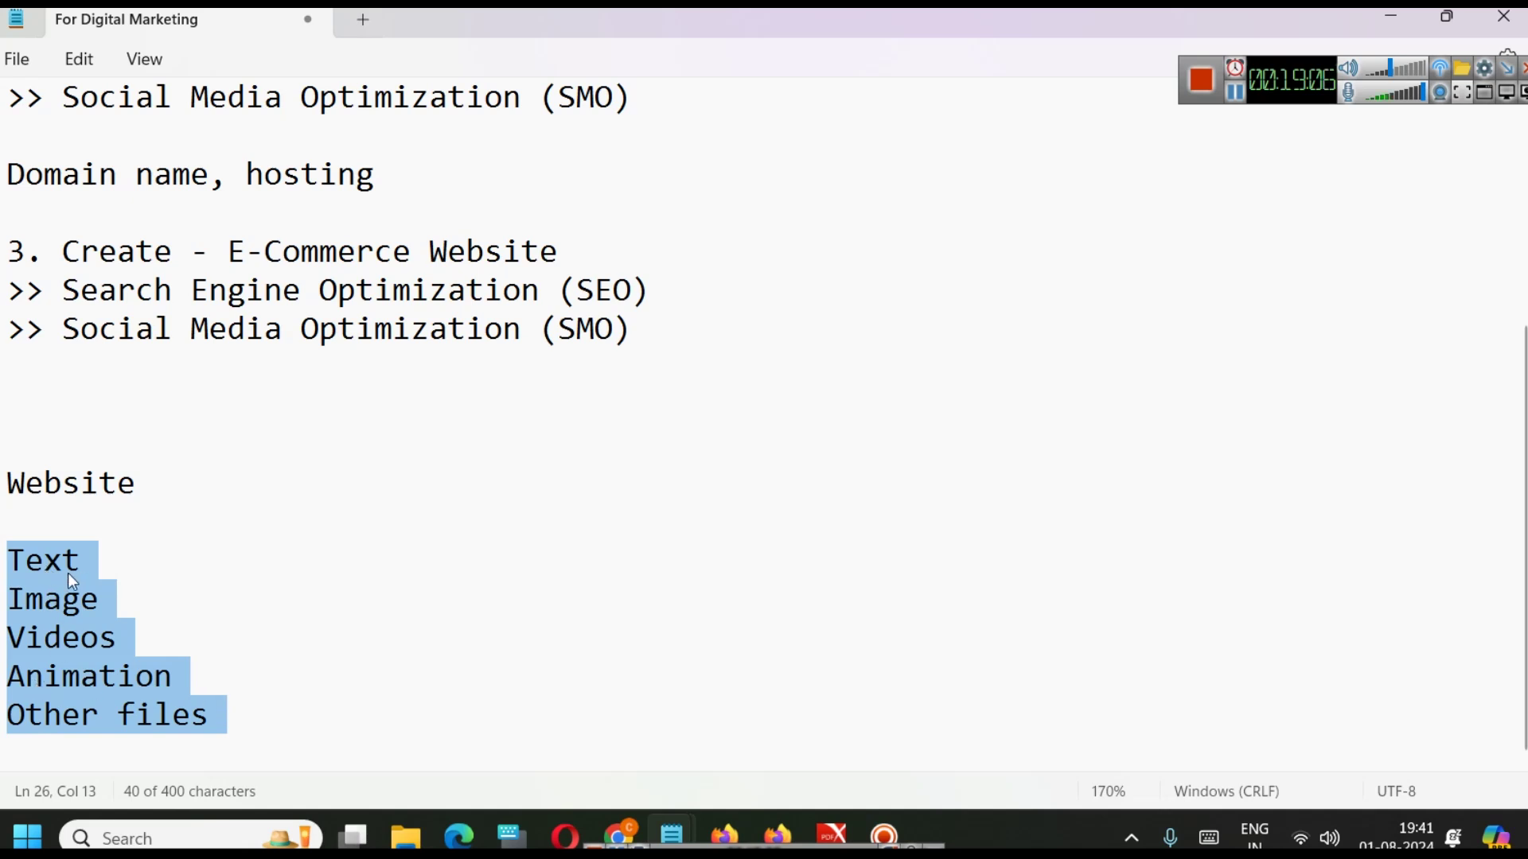
- Append "- Space" to the Website heading above the content list
click(185, 487)
text(- P)
key(BackSpace)
text(Space)
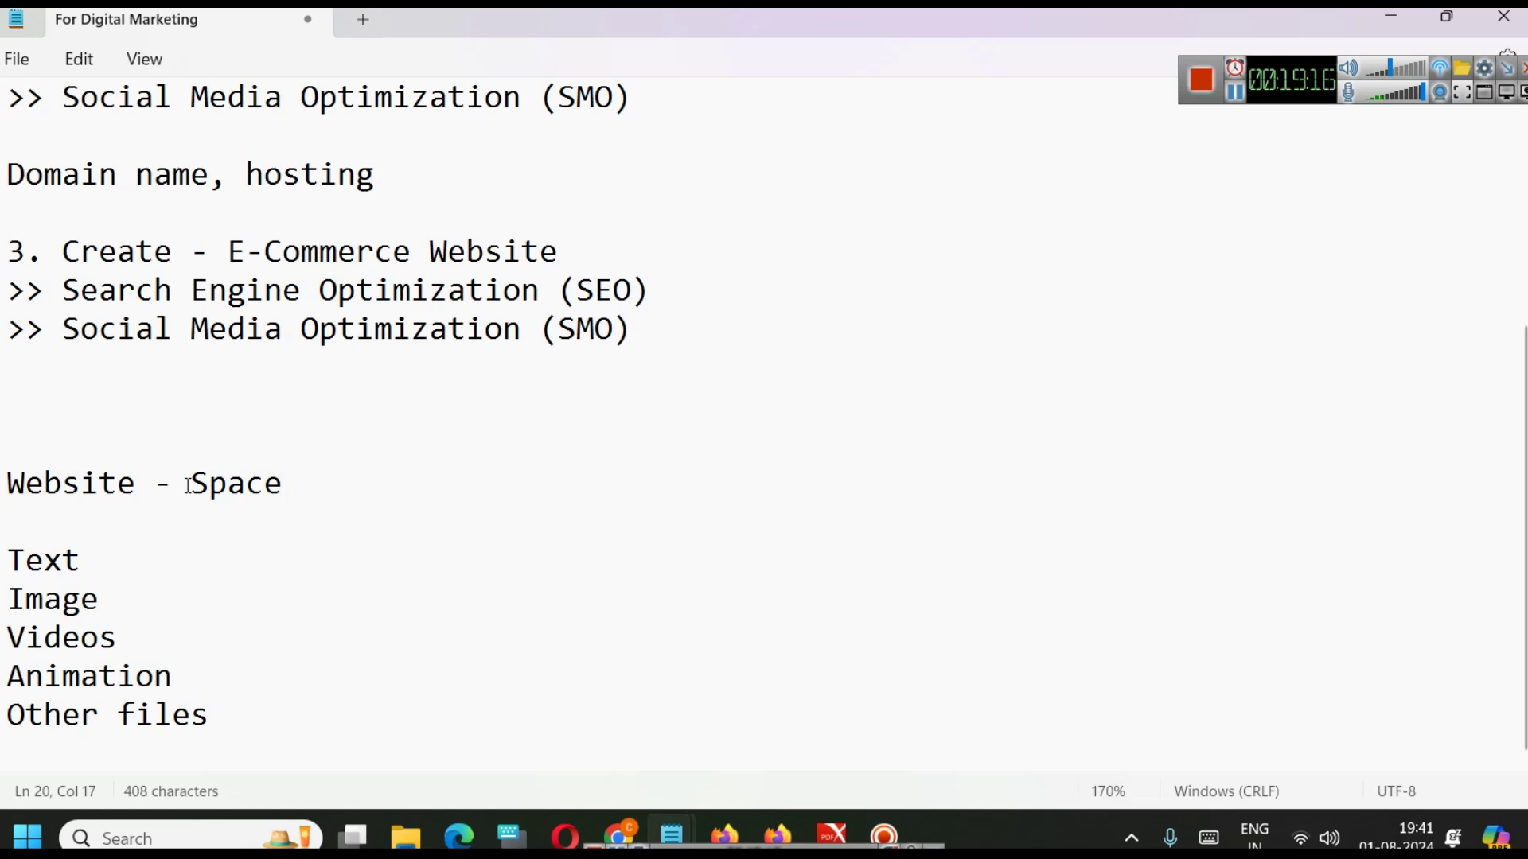
double_click(56, 566)
double_click(64, 601)
click(64, 639)
double_click(66, 639)
click(97, 681)
double_click(97, 680)
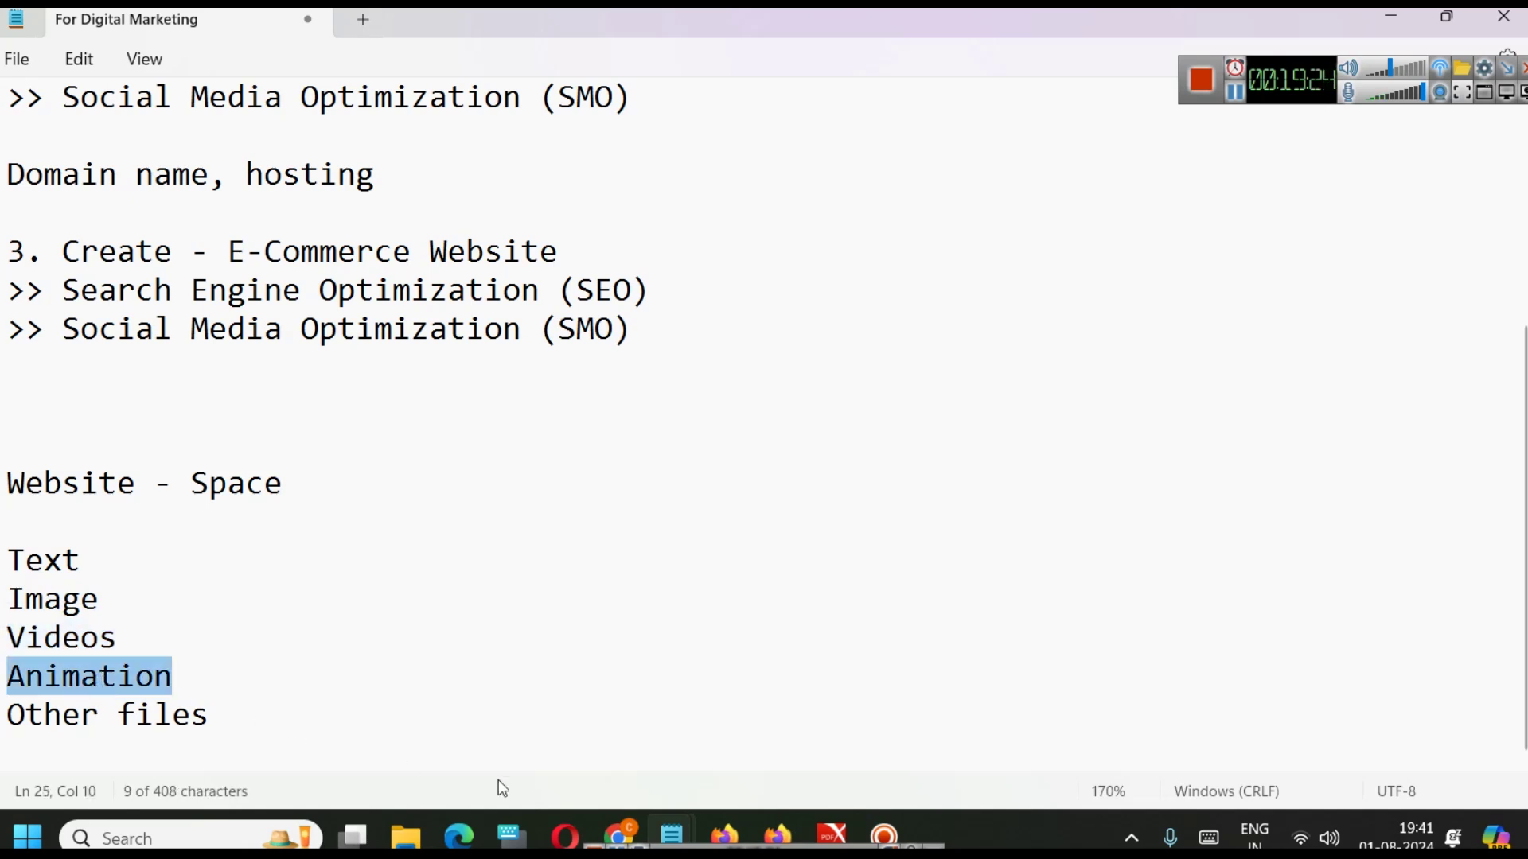
- Switch to Chrome and look over the example home pages of backlinkgen.com and kanity.in
click(635, 829)
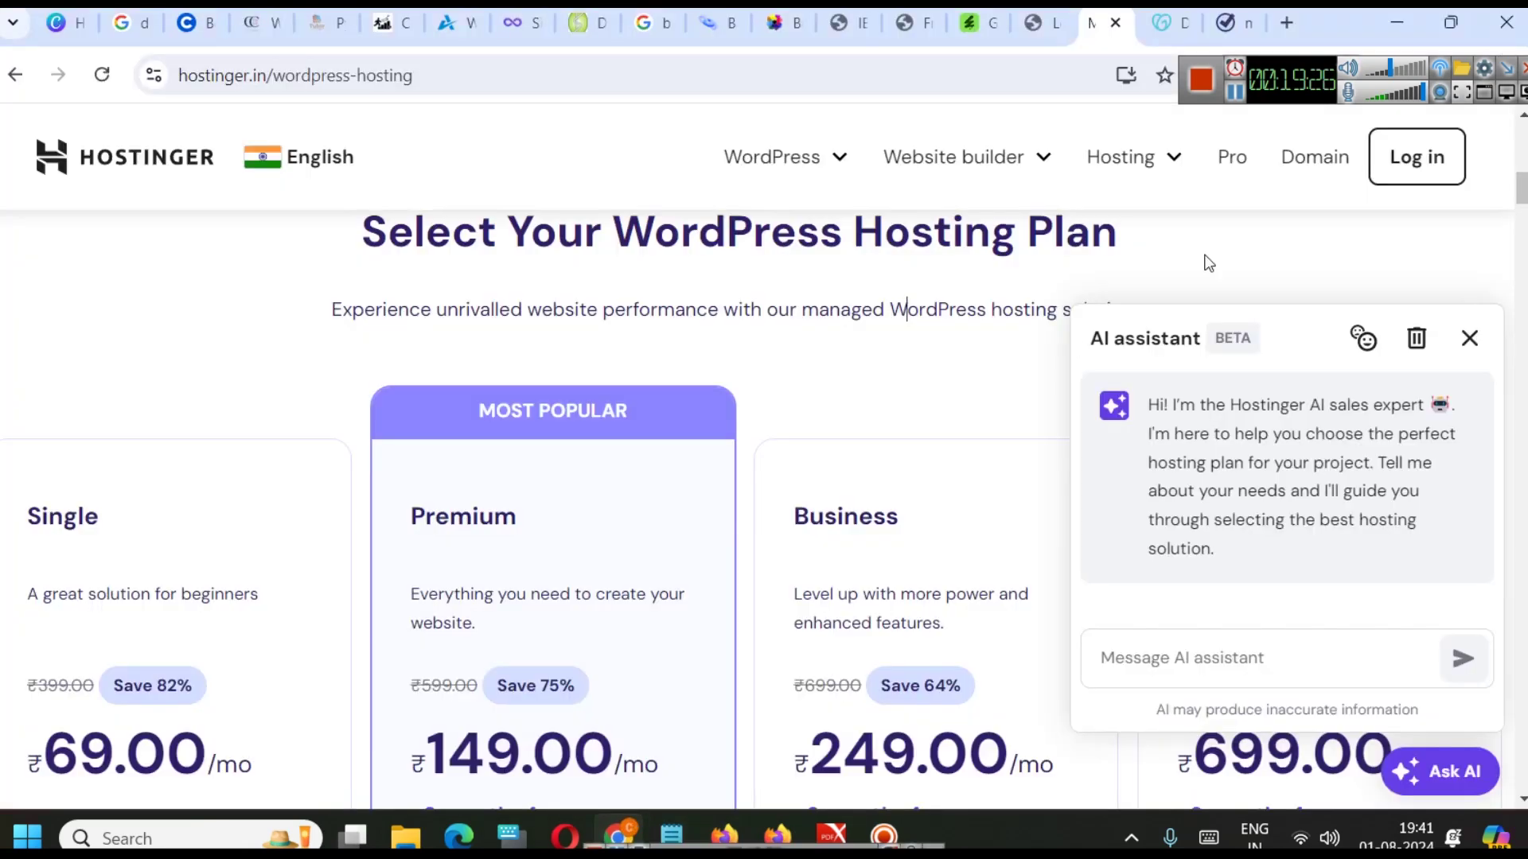
click(739, 28)
scroll(857, 437, up, 10)
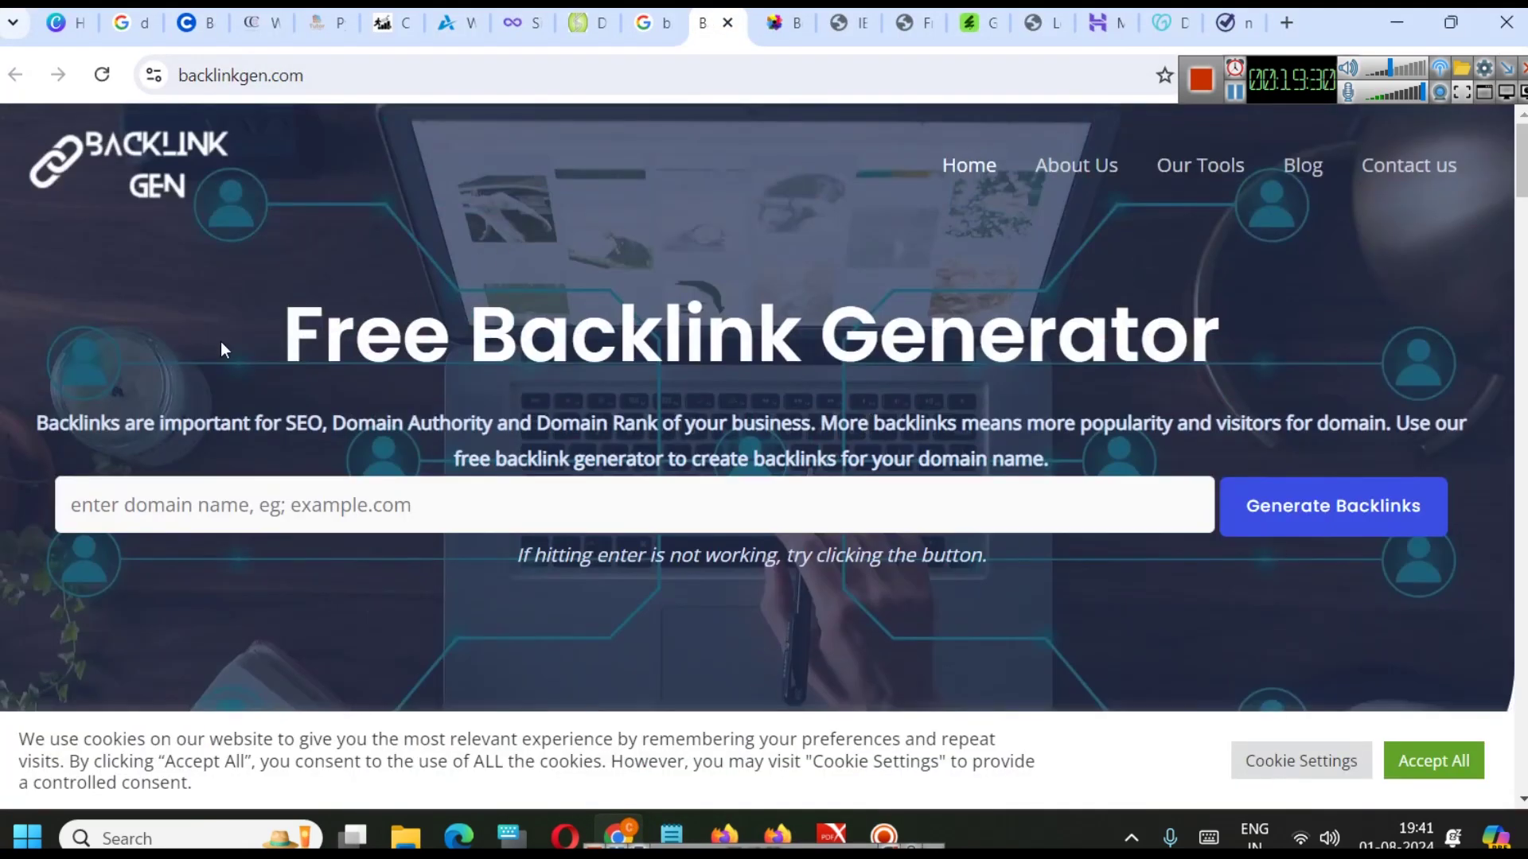
scroll(1131, 319, down, 14)
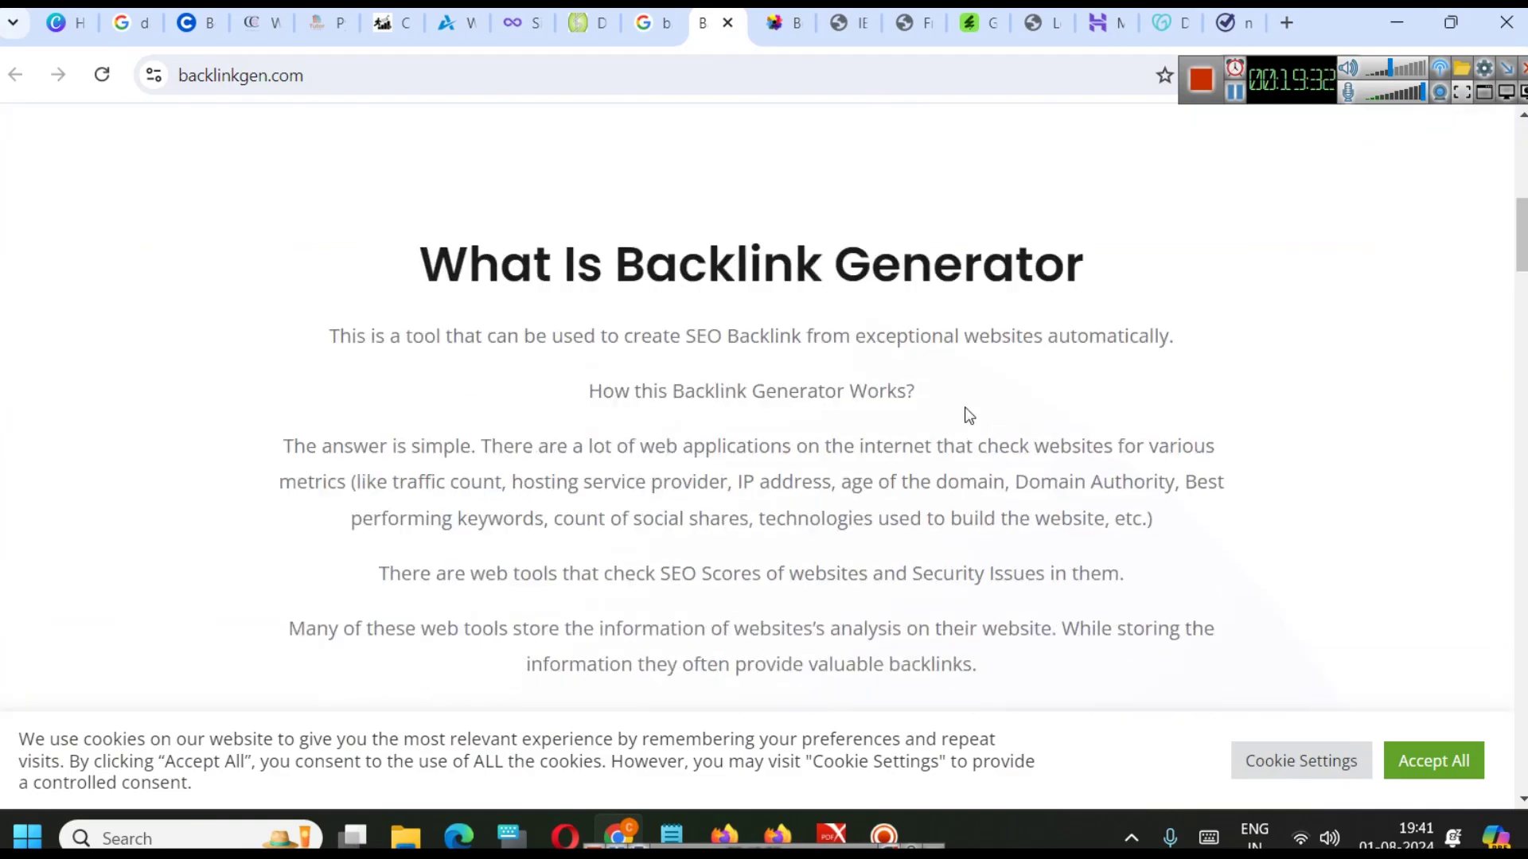
scroll(839, 334, up, 4)
click(582, 28)
scroll(709, 450, up, 8)
scroll(748, 457, up, 6)
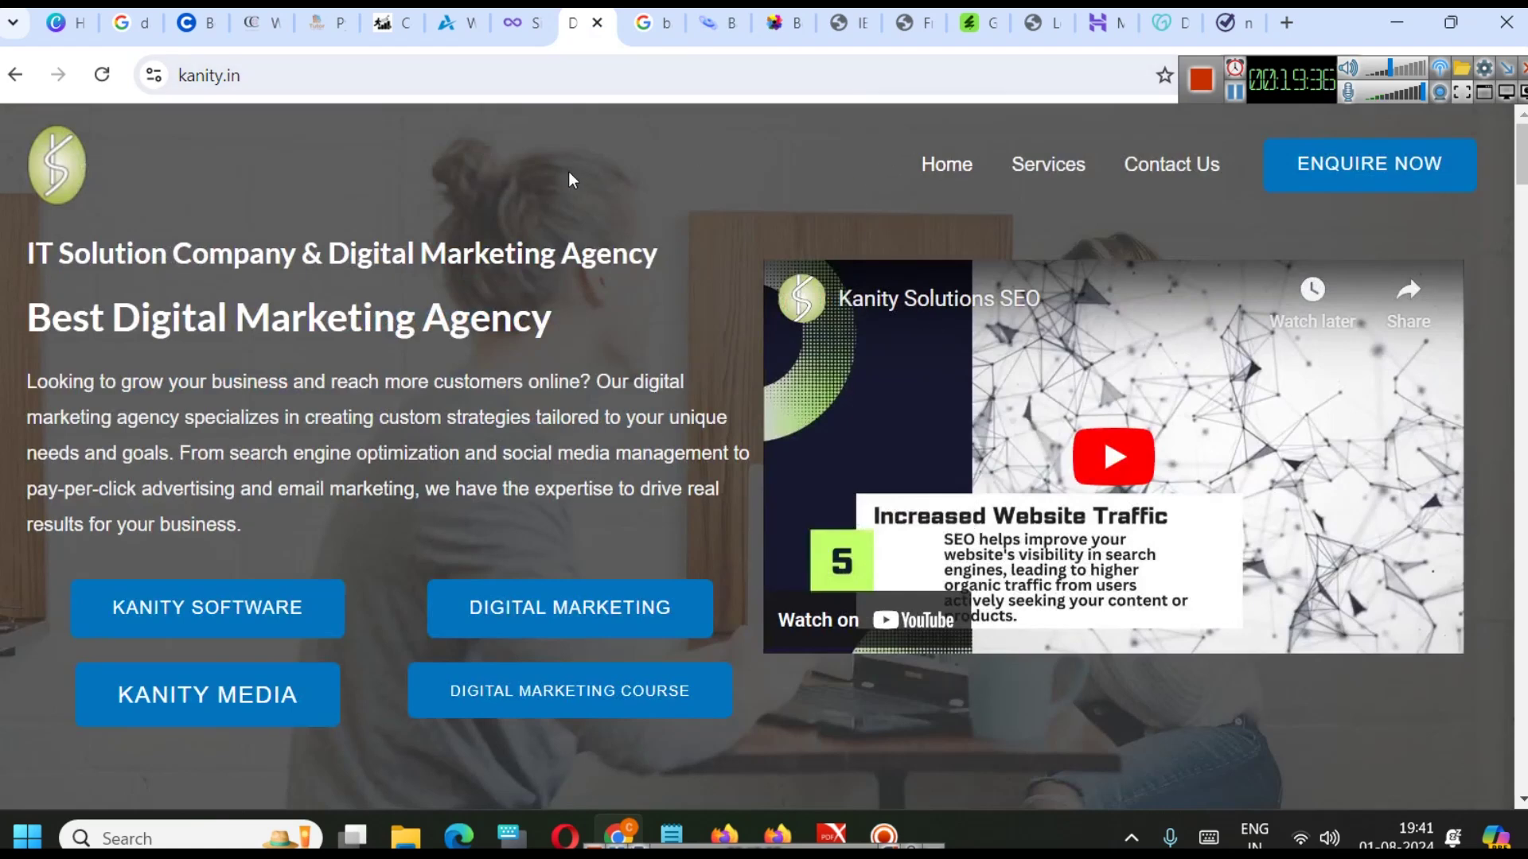
- View the school management system and exam speed test pages on colorstech.net as further website examples
click(1035, 25)
click(917, 24)
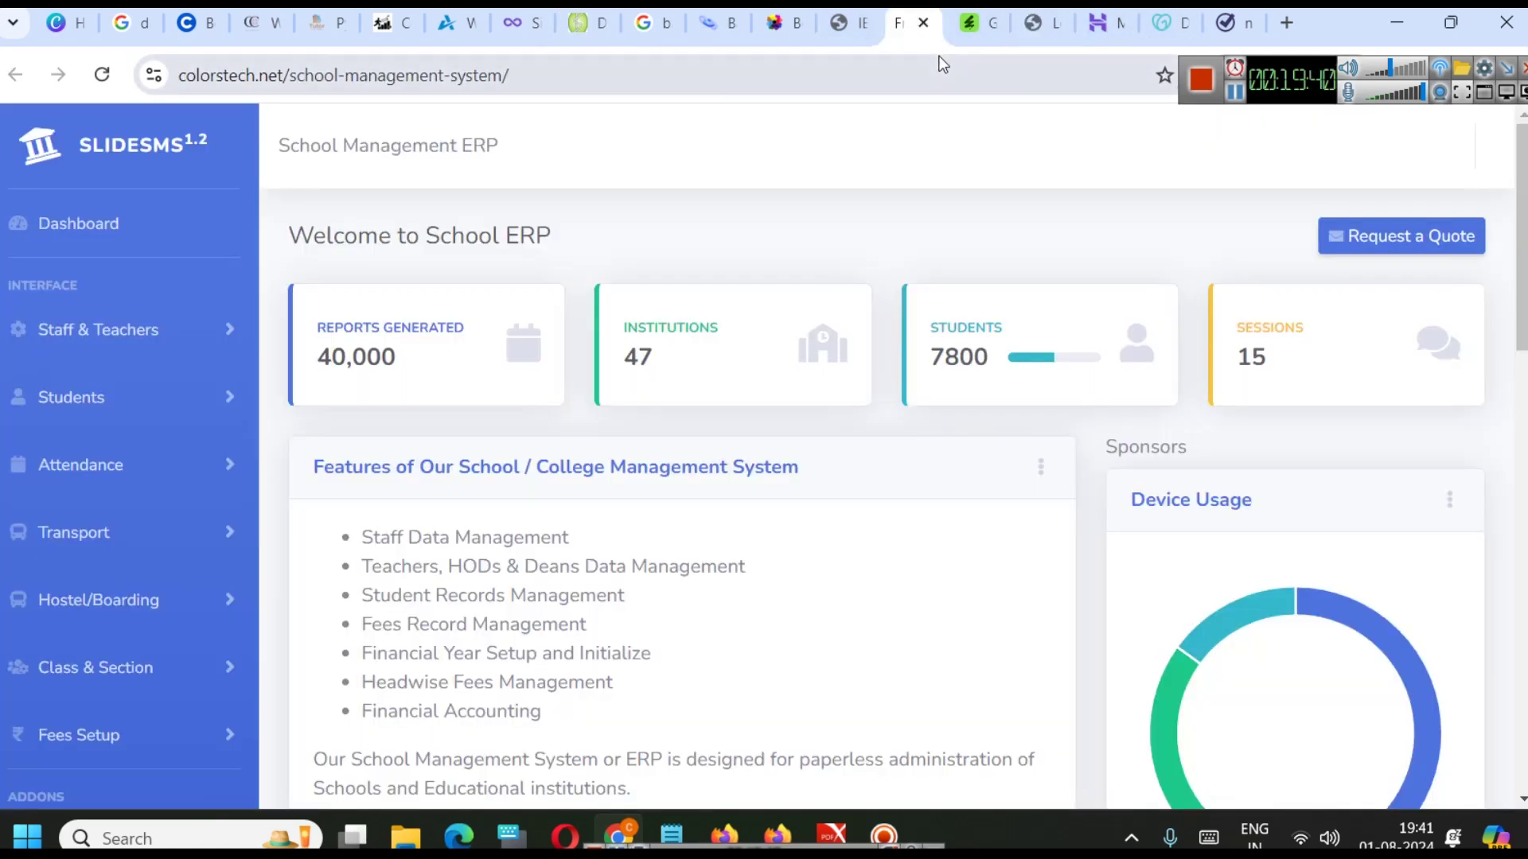
click(860, 29)
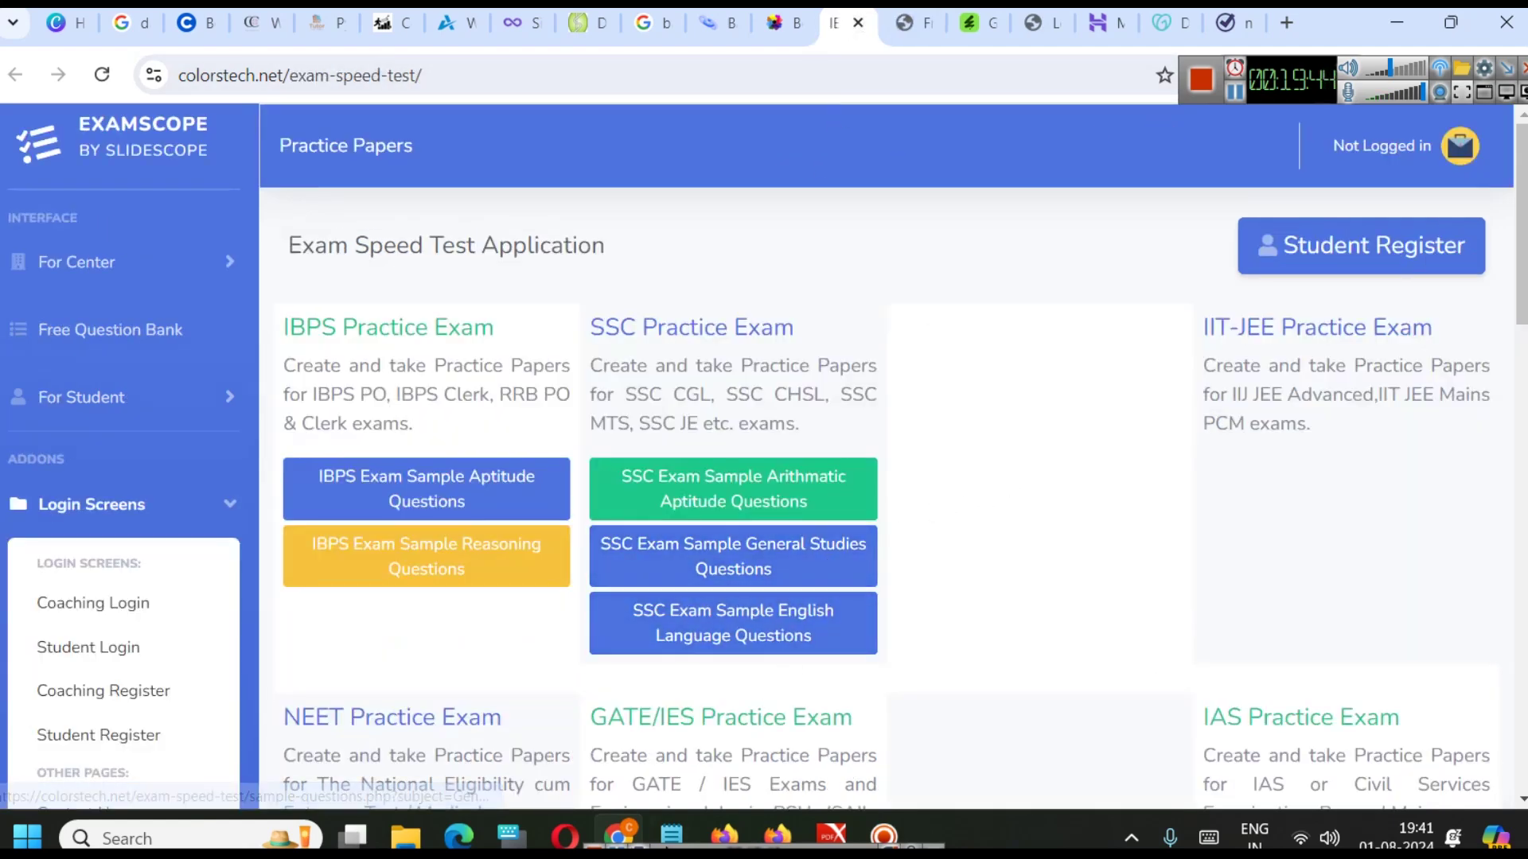
- Return to the For Digital Marketing notes in Notepad and append "- Rent" to the "Website - Space" line
mouse_move(681, 841)
click(924, 757)
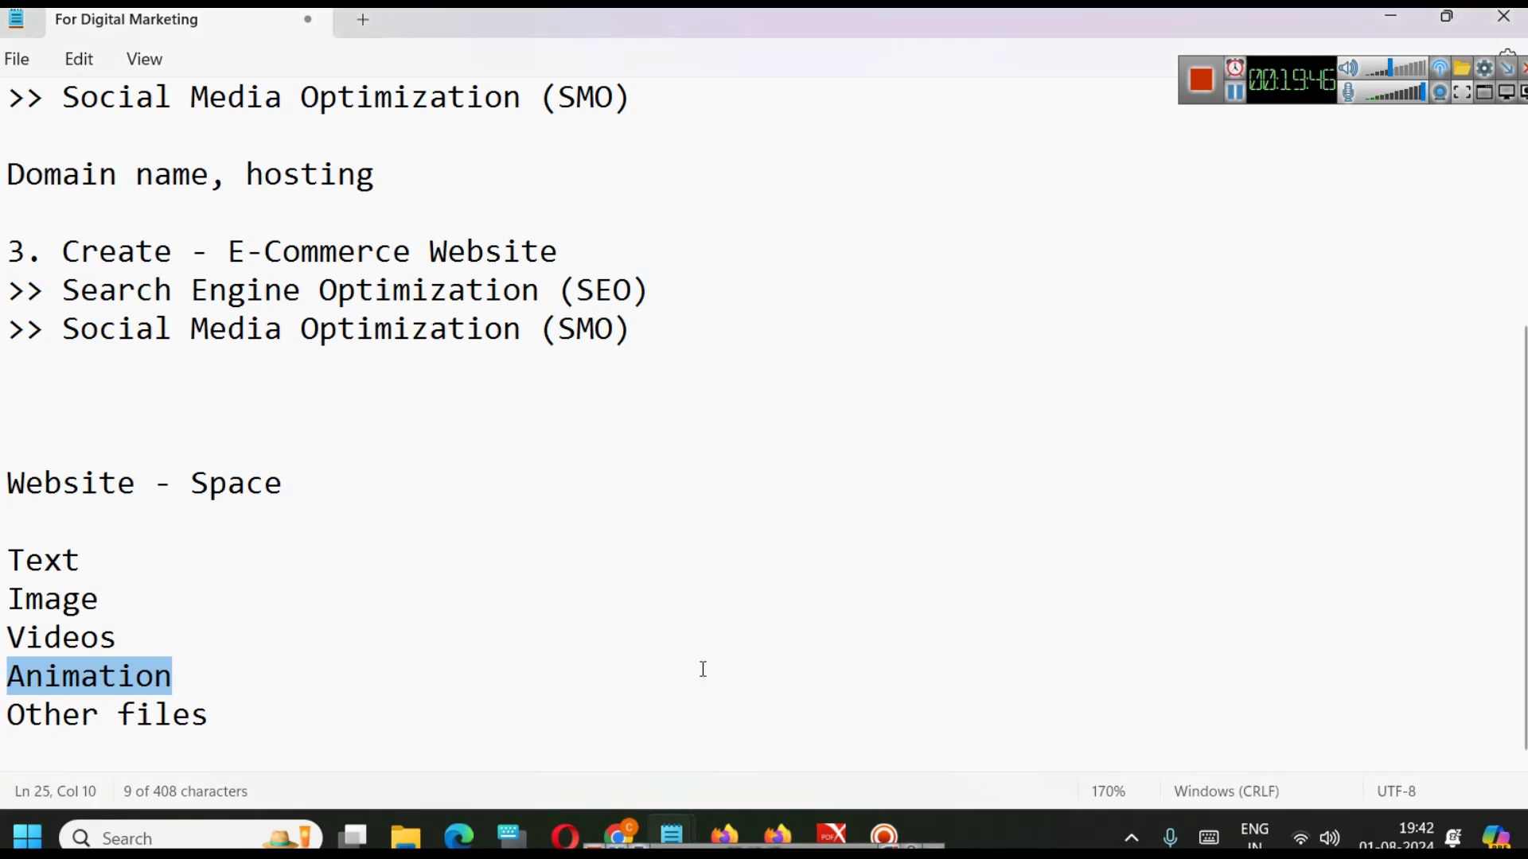
click(438, 495)
text(- Ren)
text(d)
key(BackSpace)
key(BackSpace)
text(t)
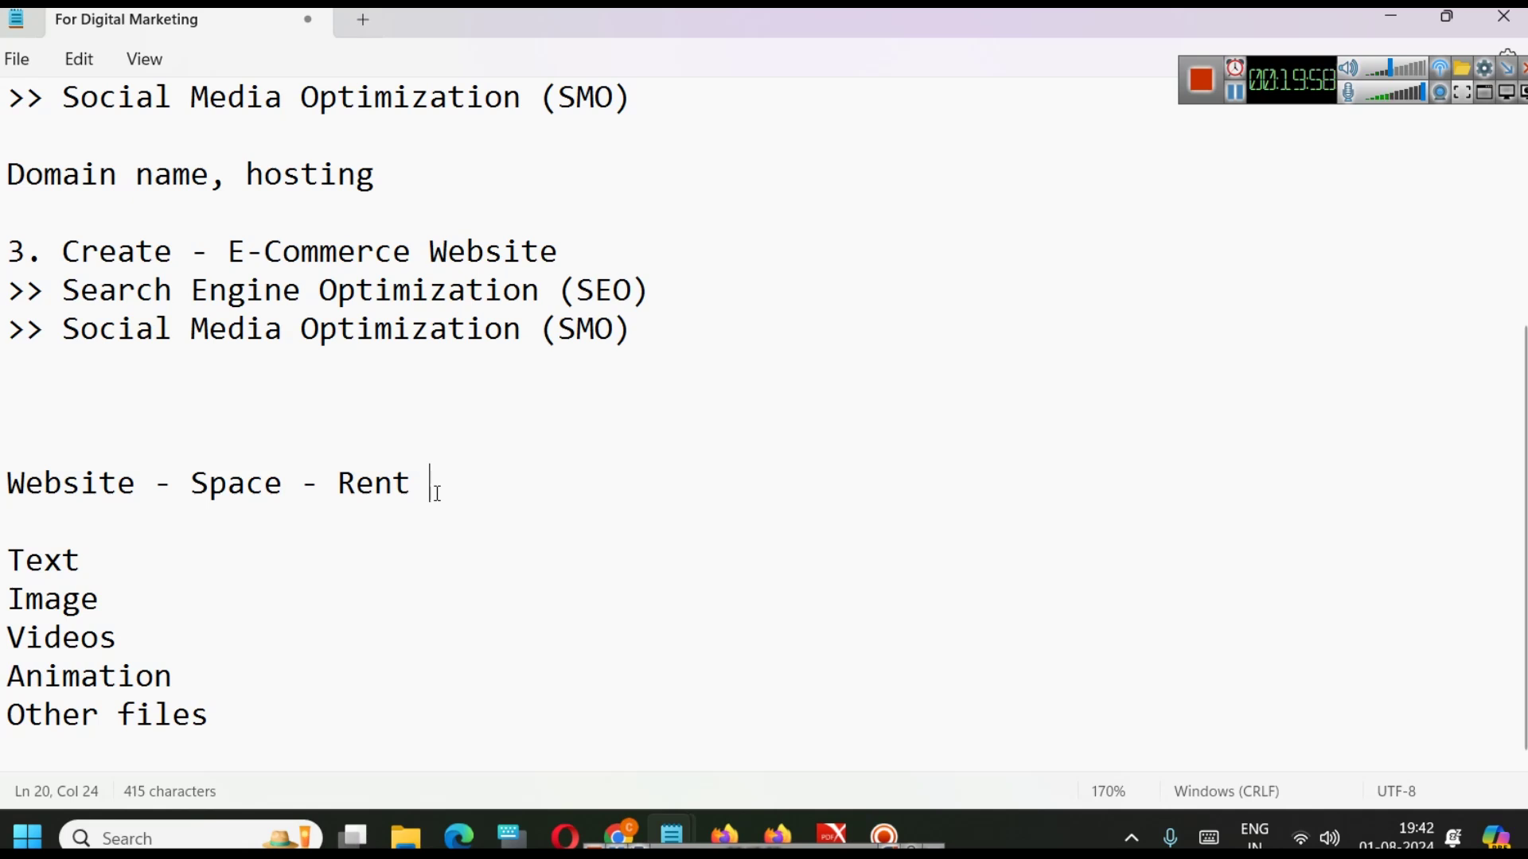
- Launch Paint by running mspaint
key(super+r)
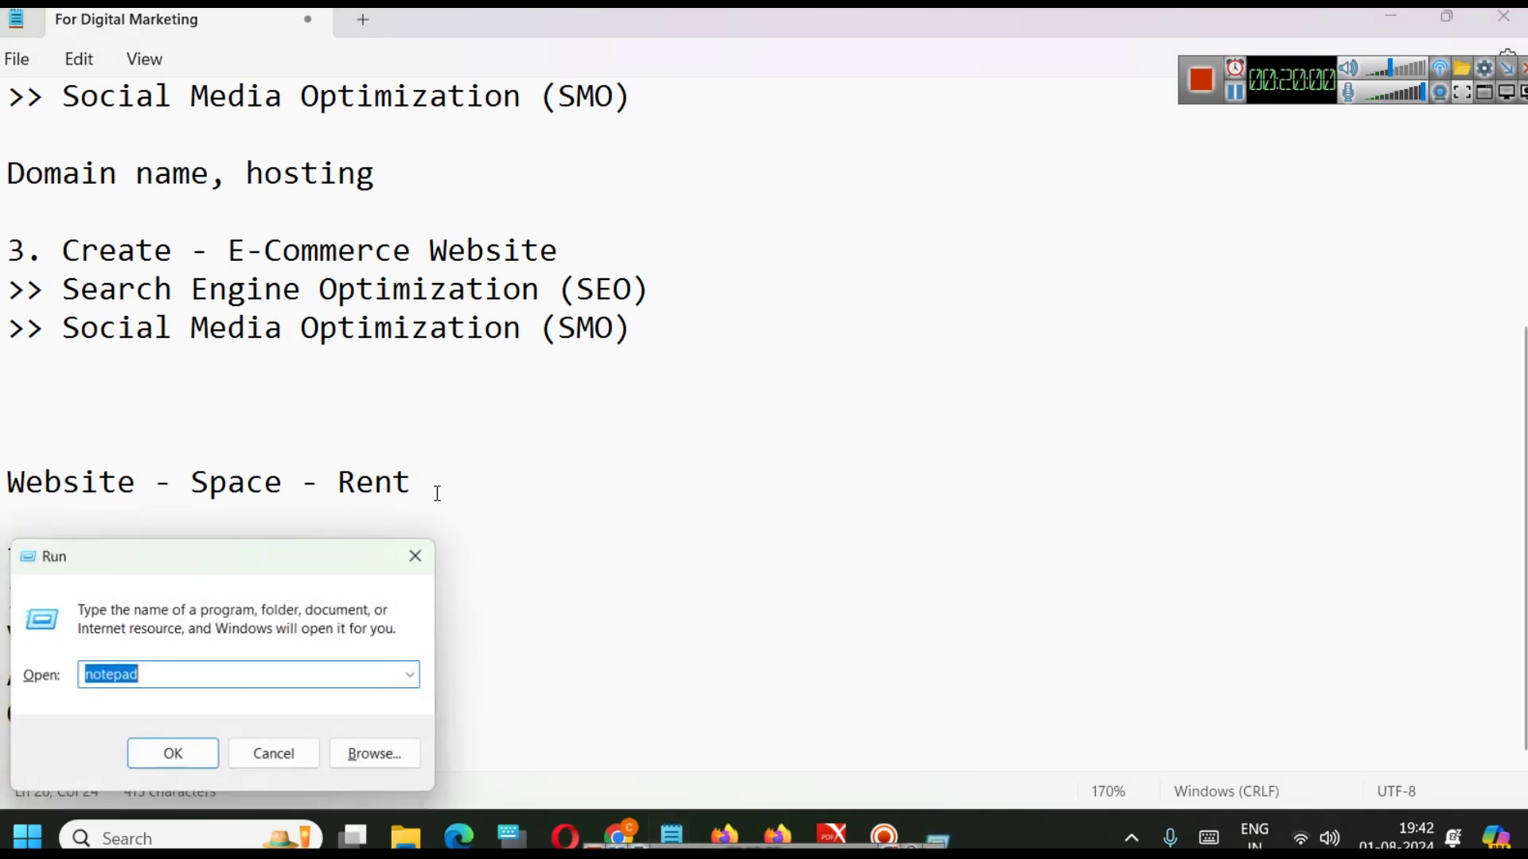
text(msp)
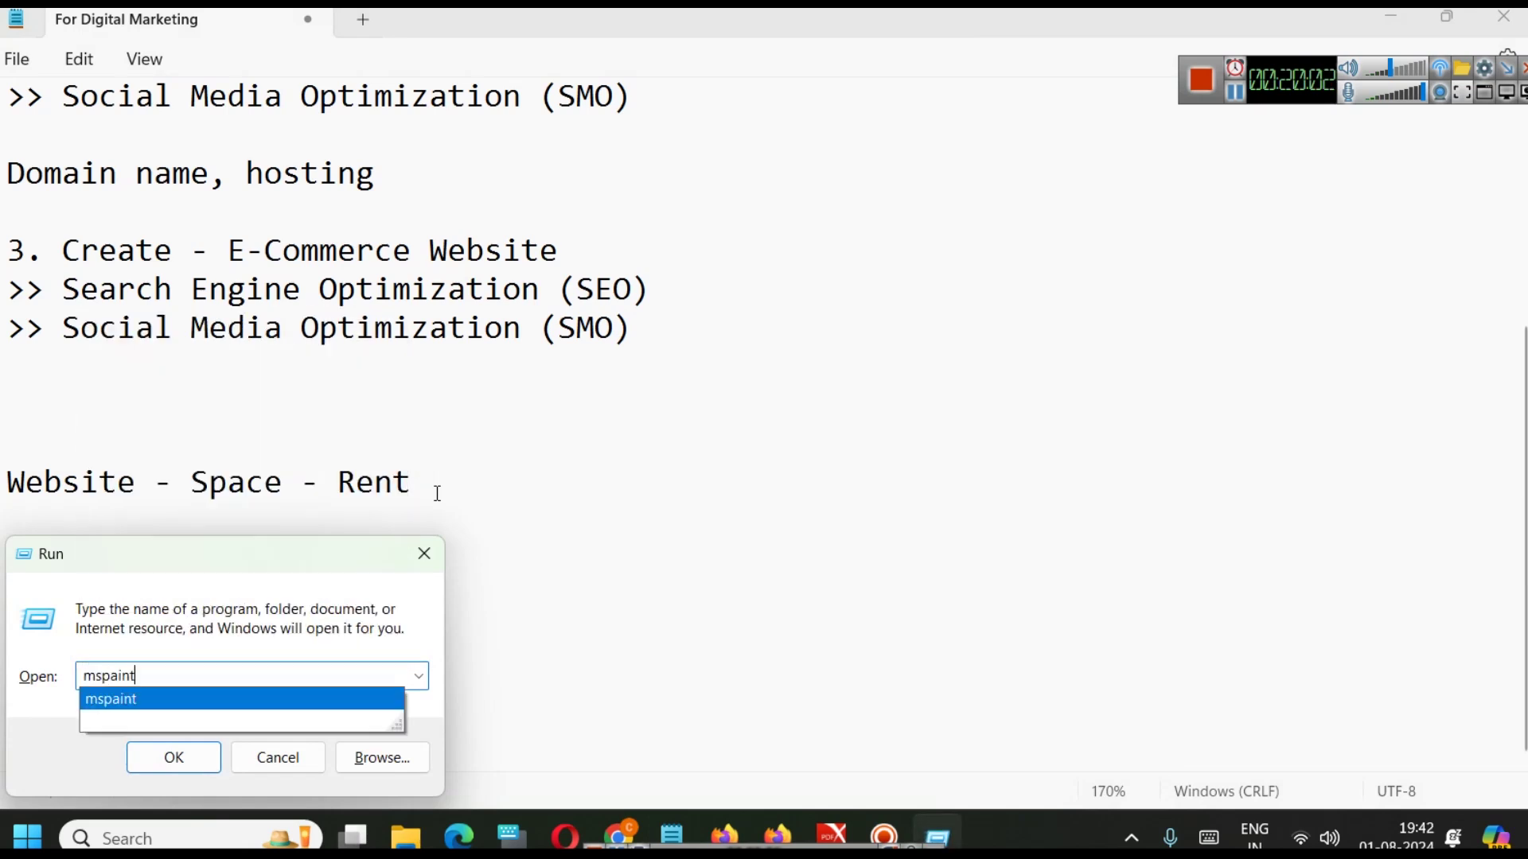
text(aint)
key(Return)
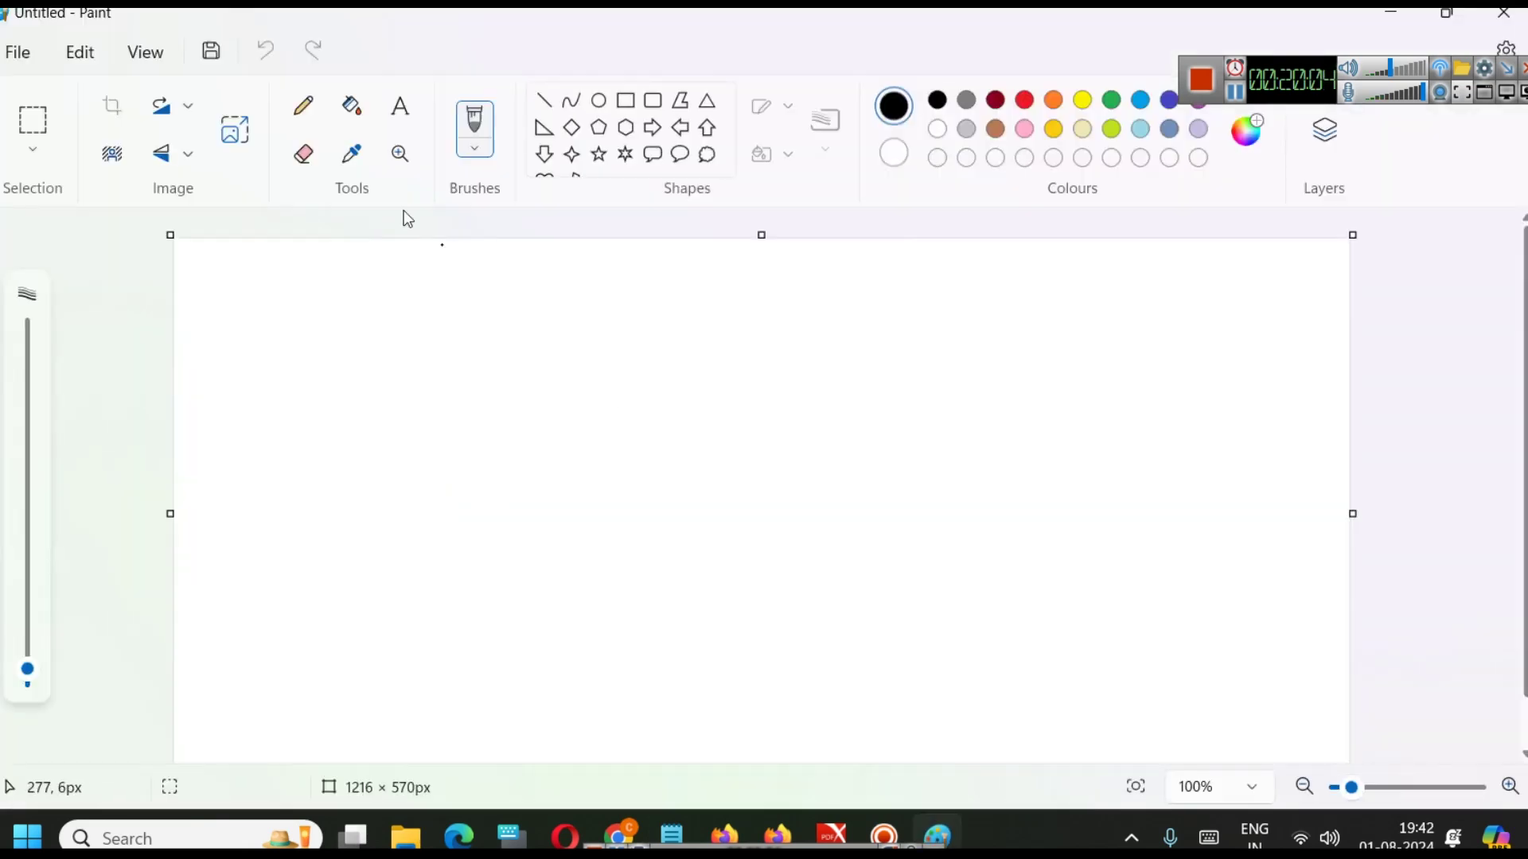
- Draw a roughly square rectangle in the upper part of the canvas and a wider, flatter rectangle just below it
click(626, 101)
drag(343, 299, 482, 427)
drag(316, 458, 520, 531)
click(552, 544)
- Add the text "2 TB SSD" in font size 20 beside the square
click(400, 105)
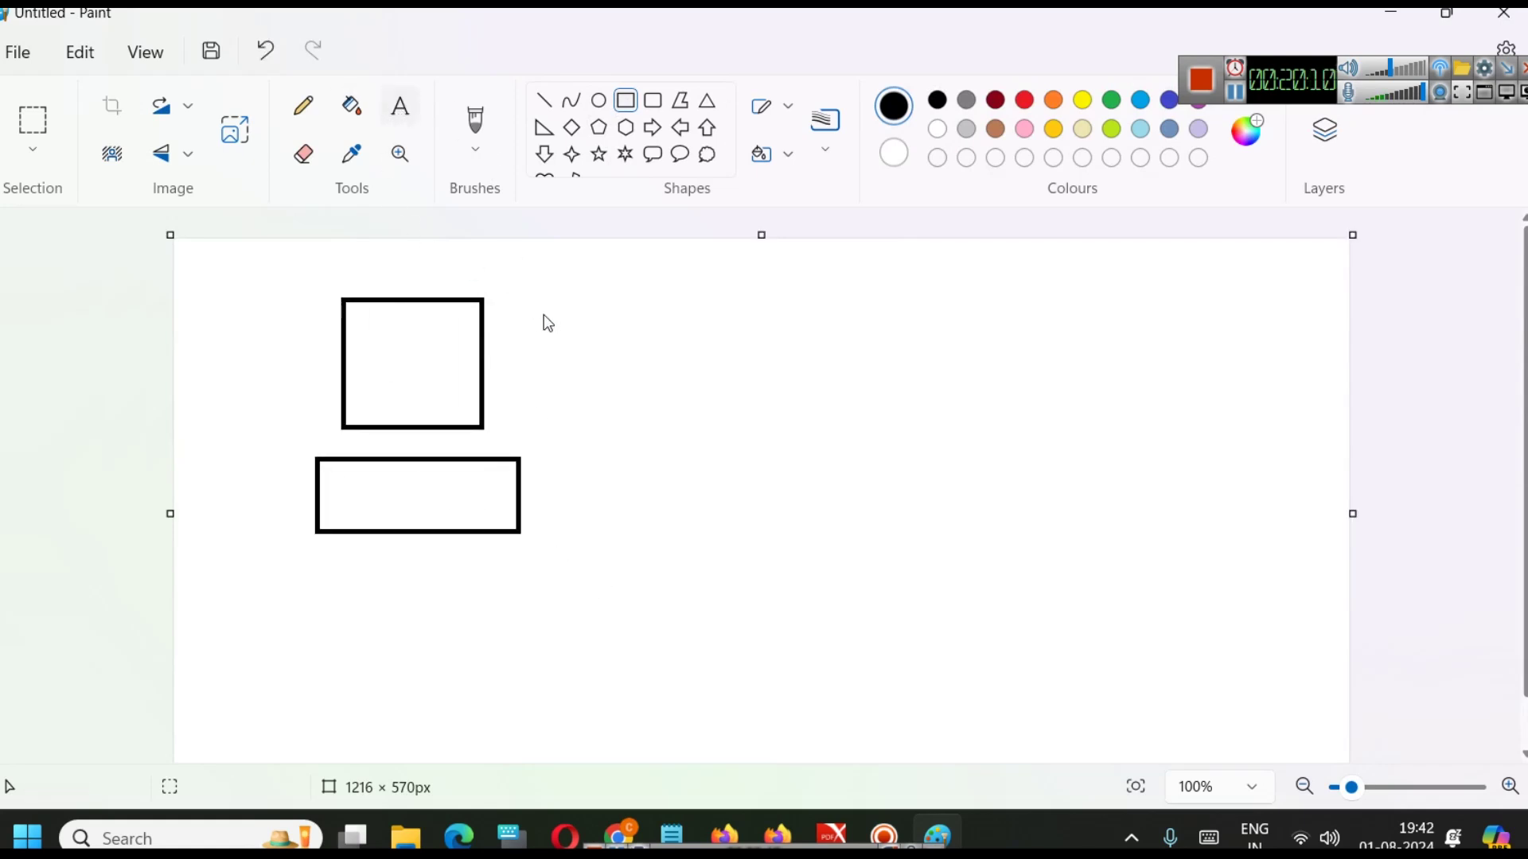
click(598, 311)
text(2 TB)
key(ctrl+a)
key(ctrl+shift+period)
key(ctrl+shift+period)
key(ctrl+shift+period)
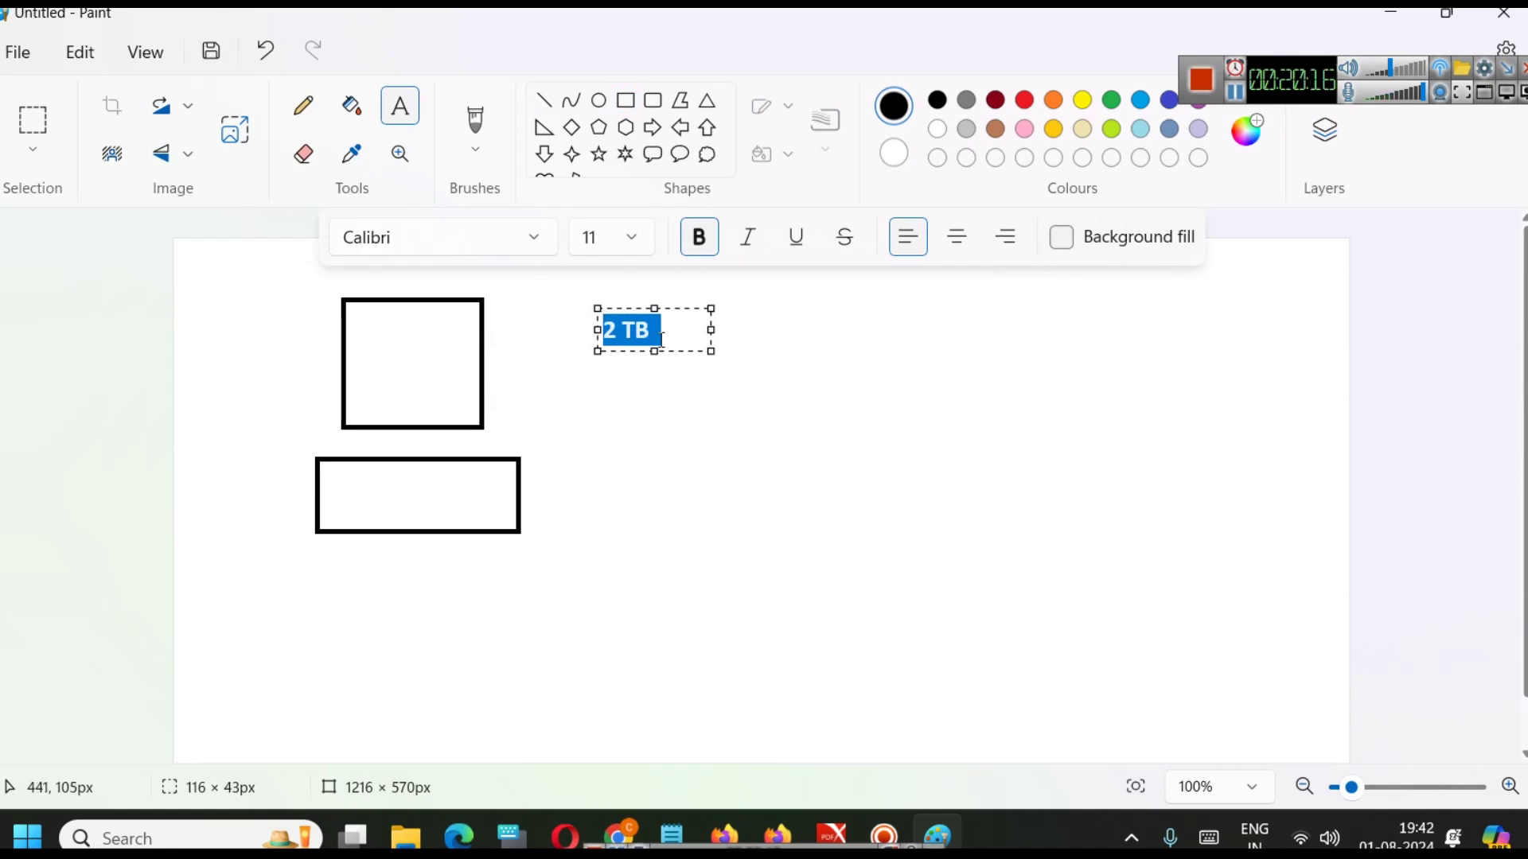
key(Right)
text(SSD)
click(676, 414)
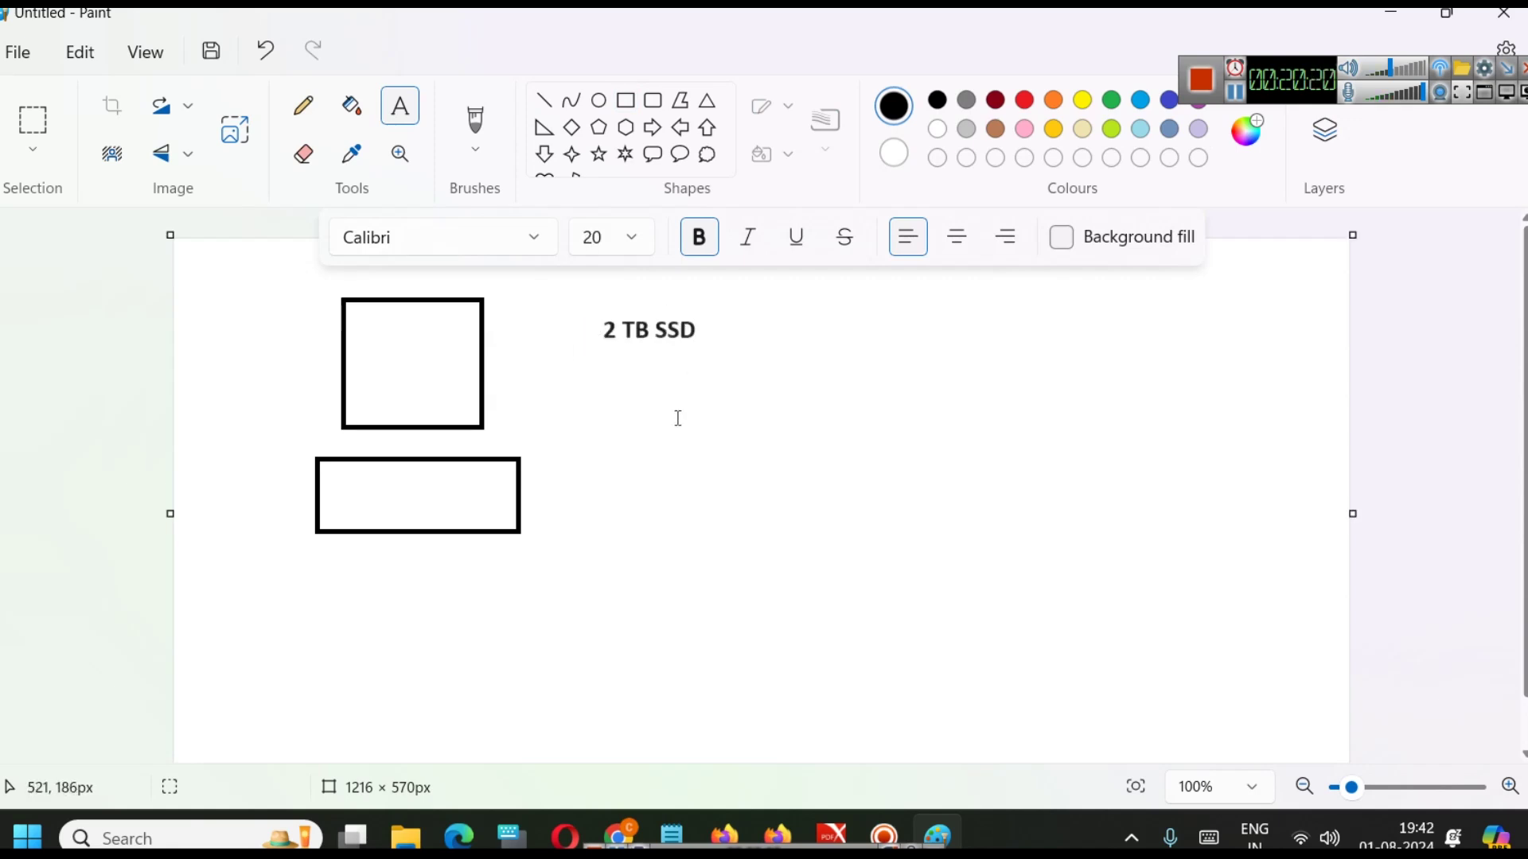
- Add a text block below the SSD label reading "16 GB RAM" and "Ryzen 7 Processor", wide enough to keep each entry on one line
click(600, 382)
text(16 GB RAM)
key(Return)
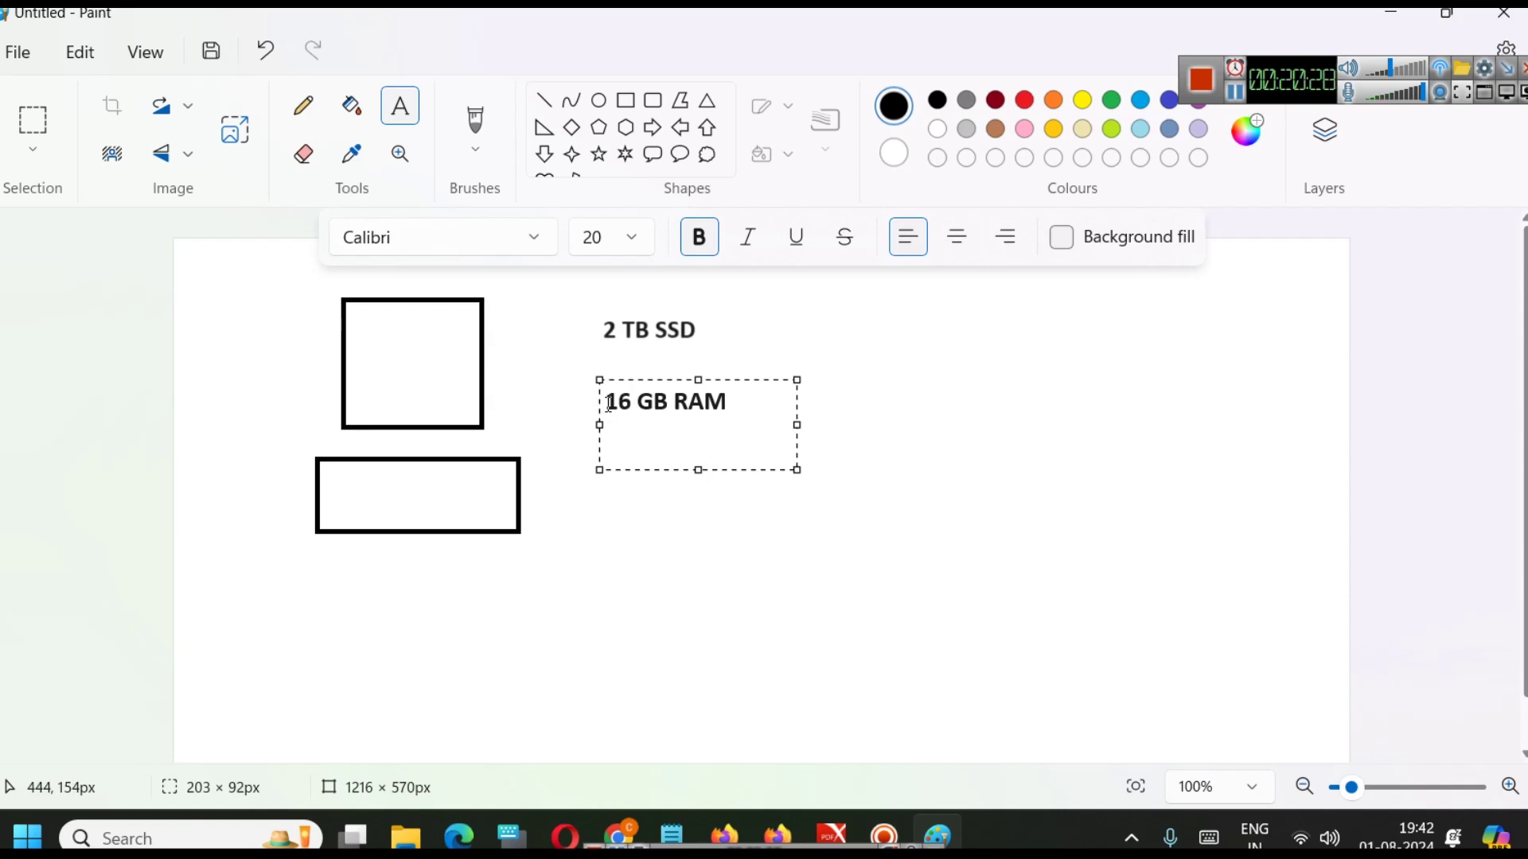
text(Ryzen )
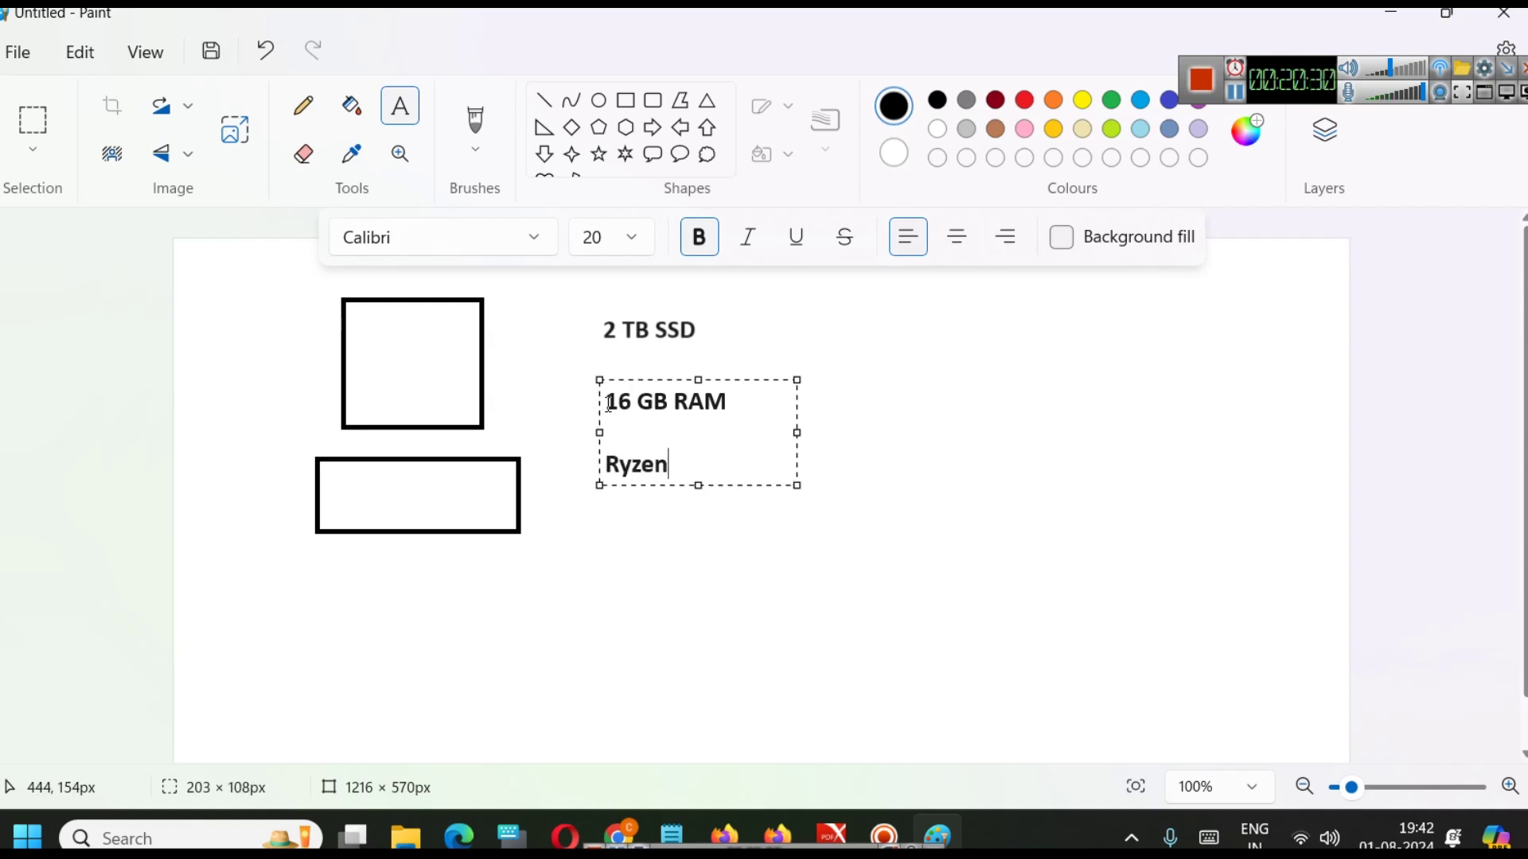
text(7 Processor)
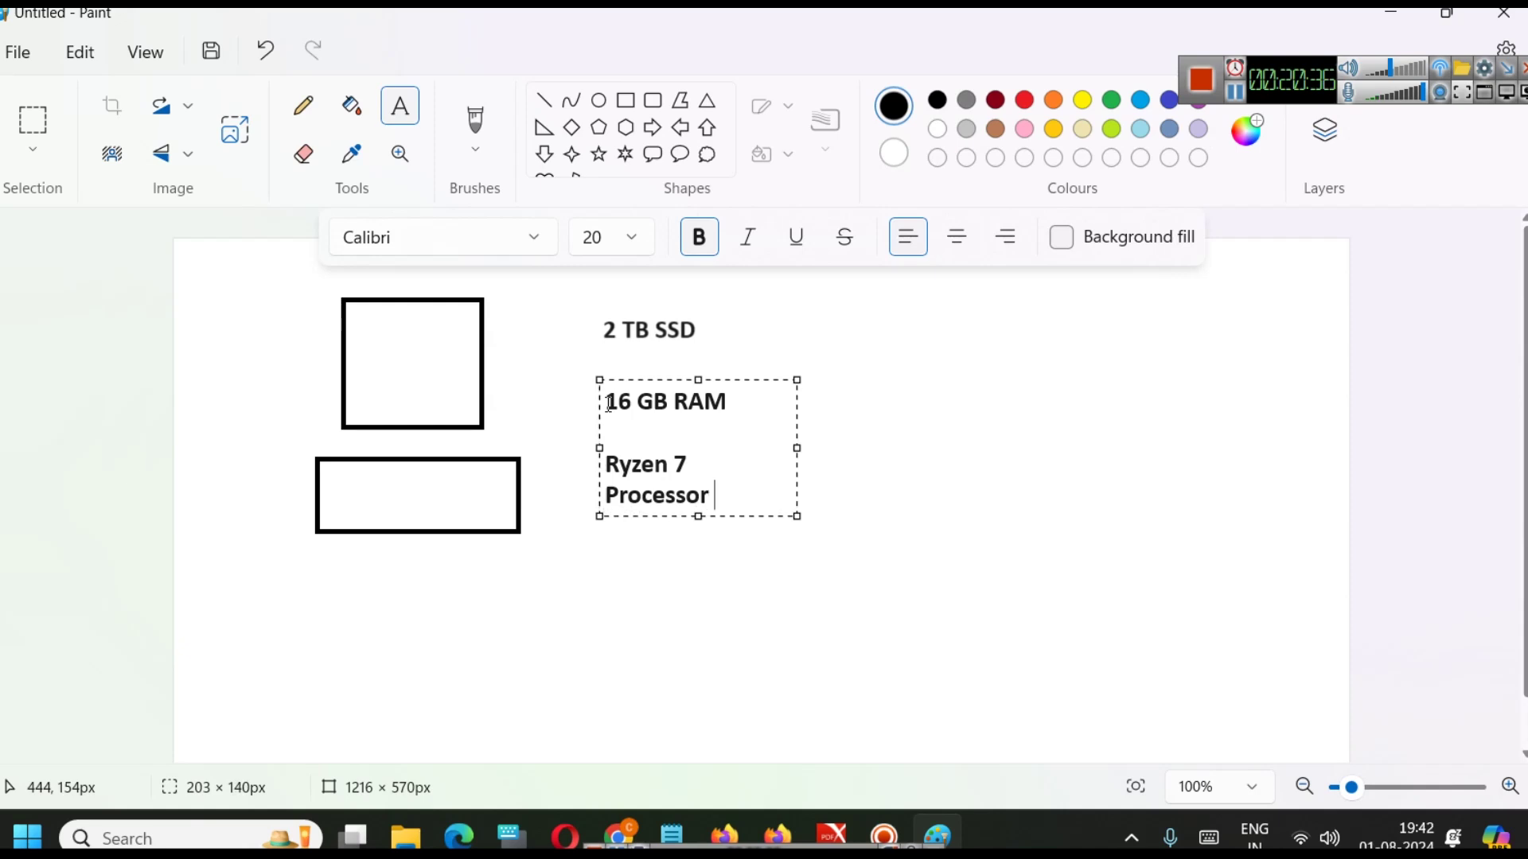
drag(798, 448, 837, 449)
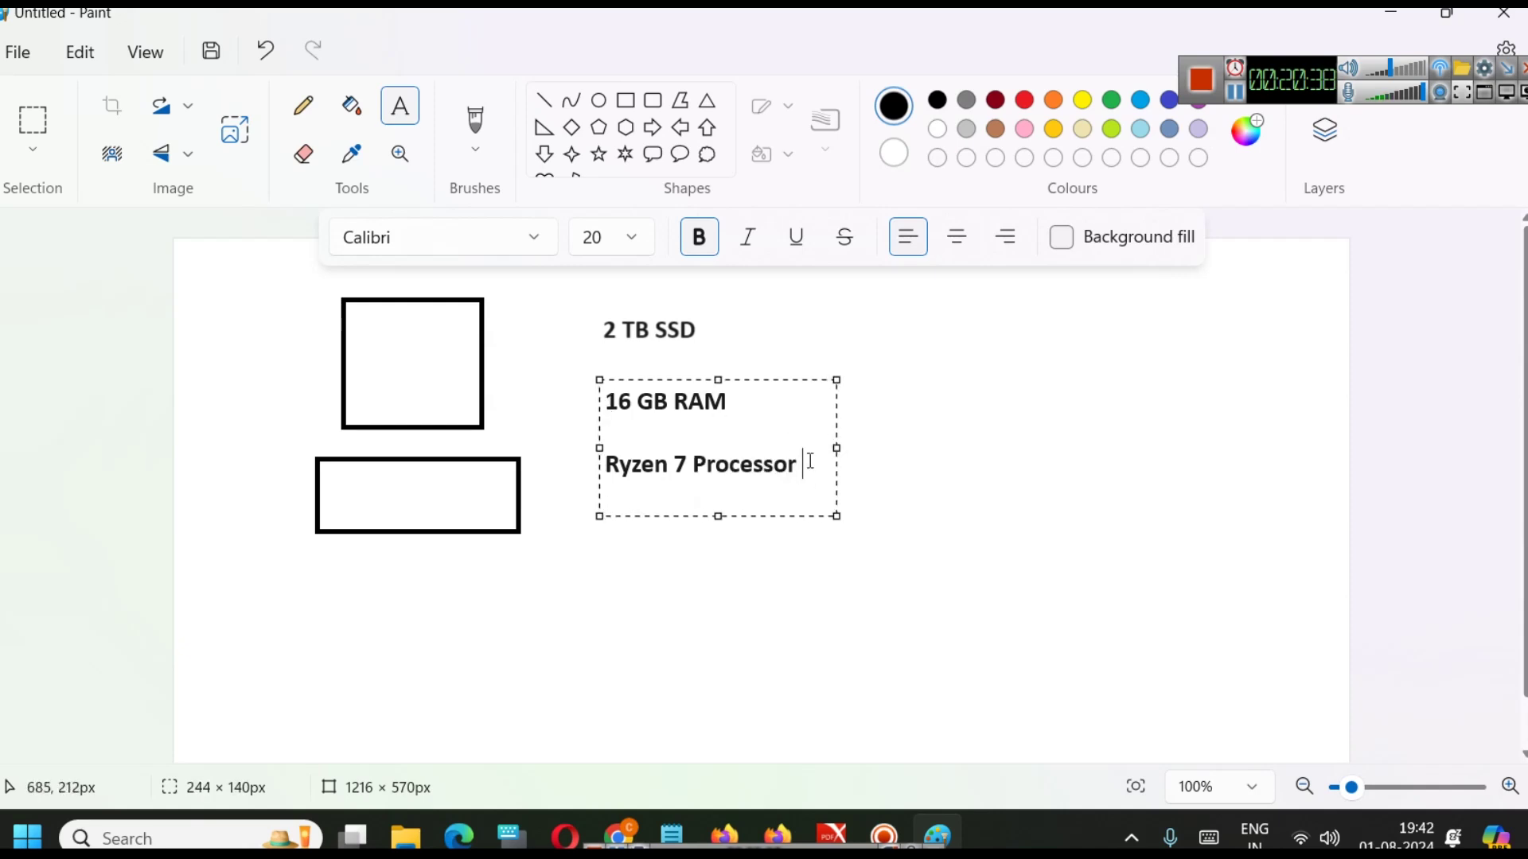
- Add the line "3060 Ti Graphics" below the processor entry and finish the text block
key(Return)
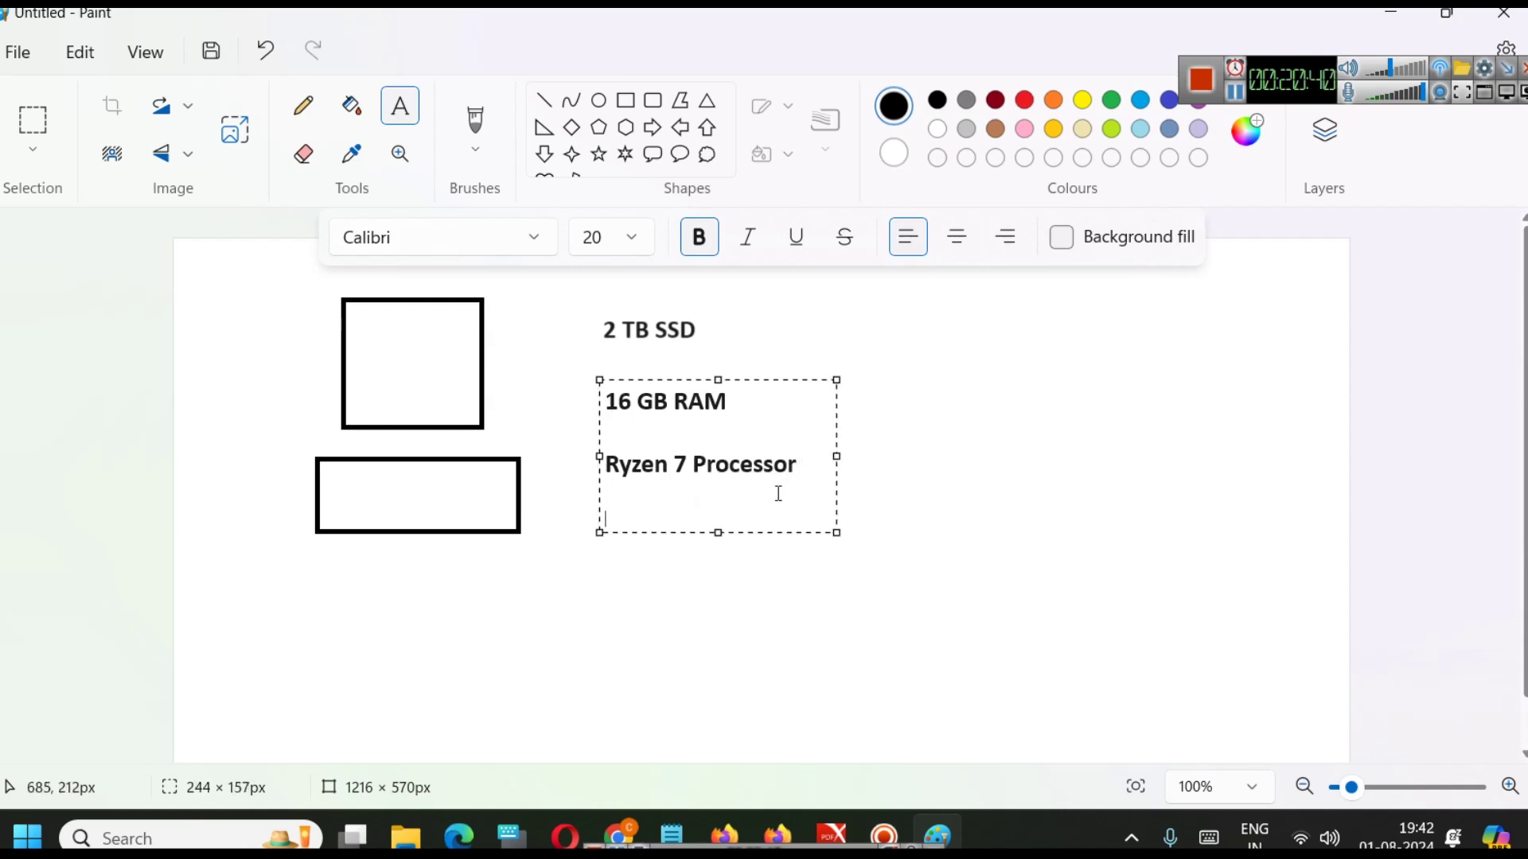
text(G)
key(BackSpace)
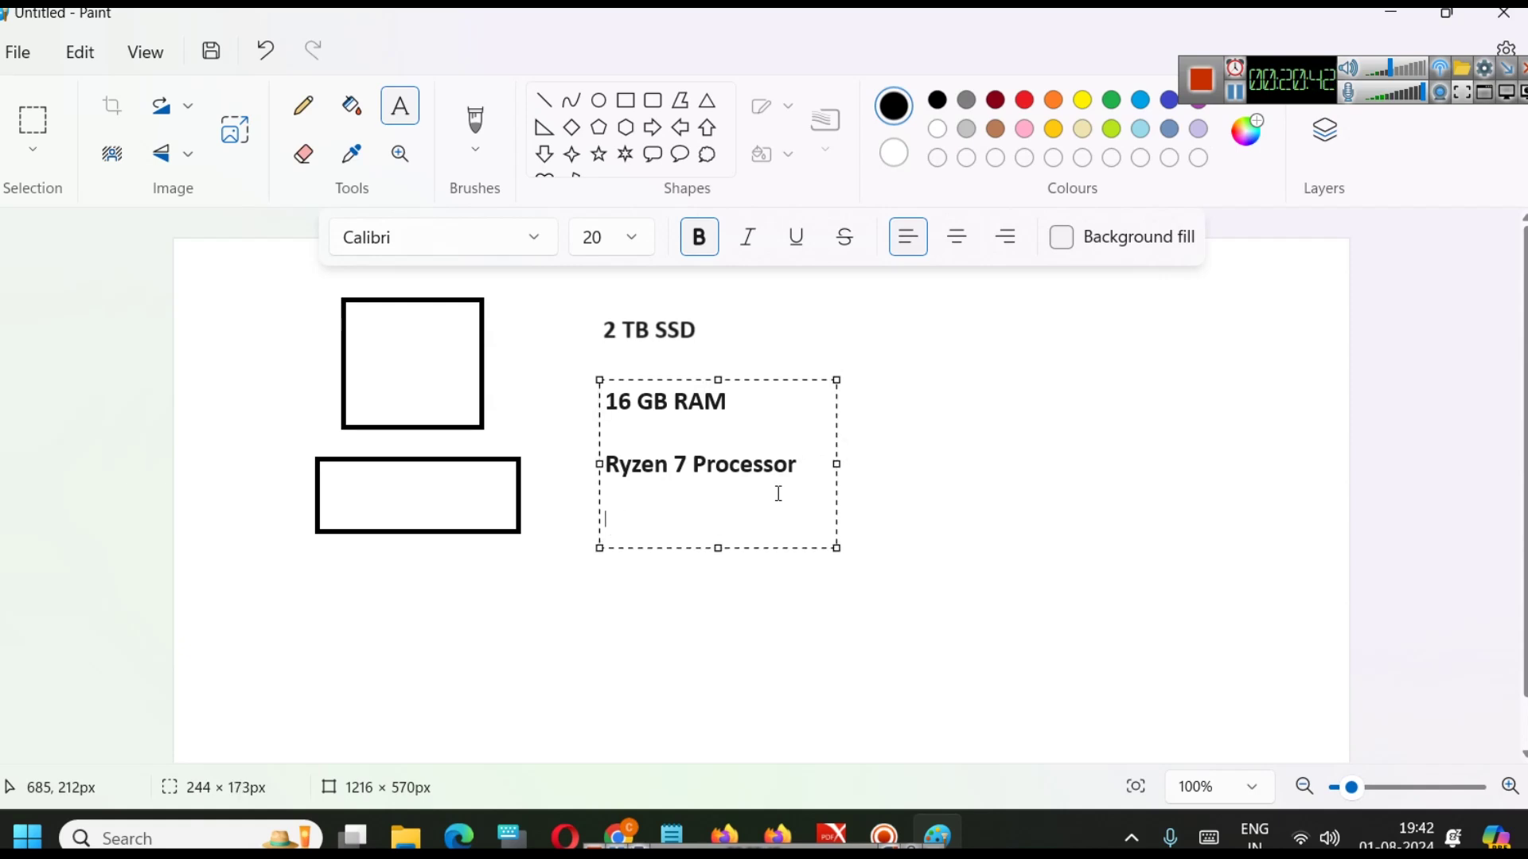
text(3060 Ti Graphi)
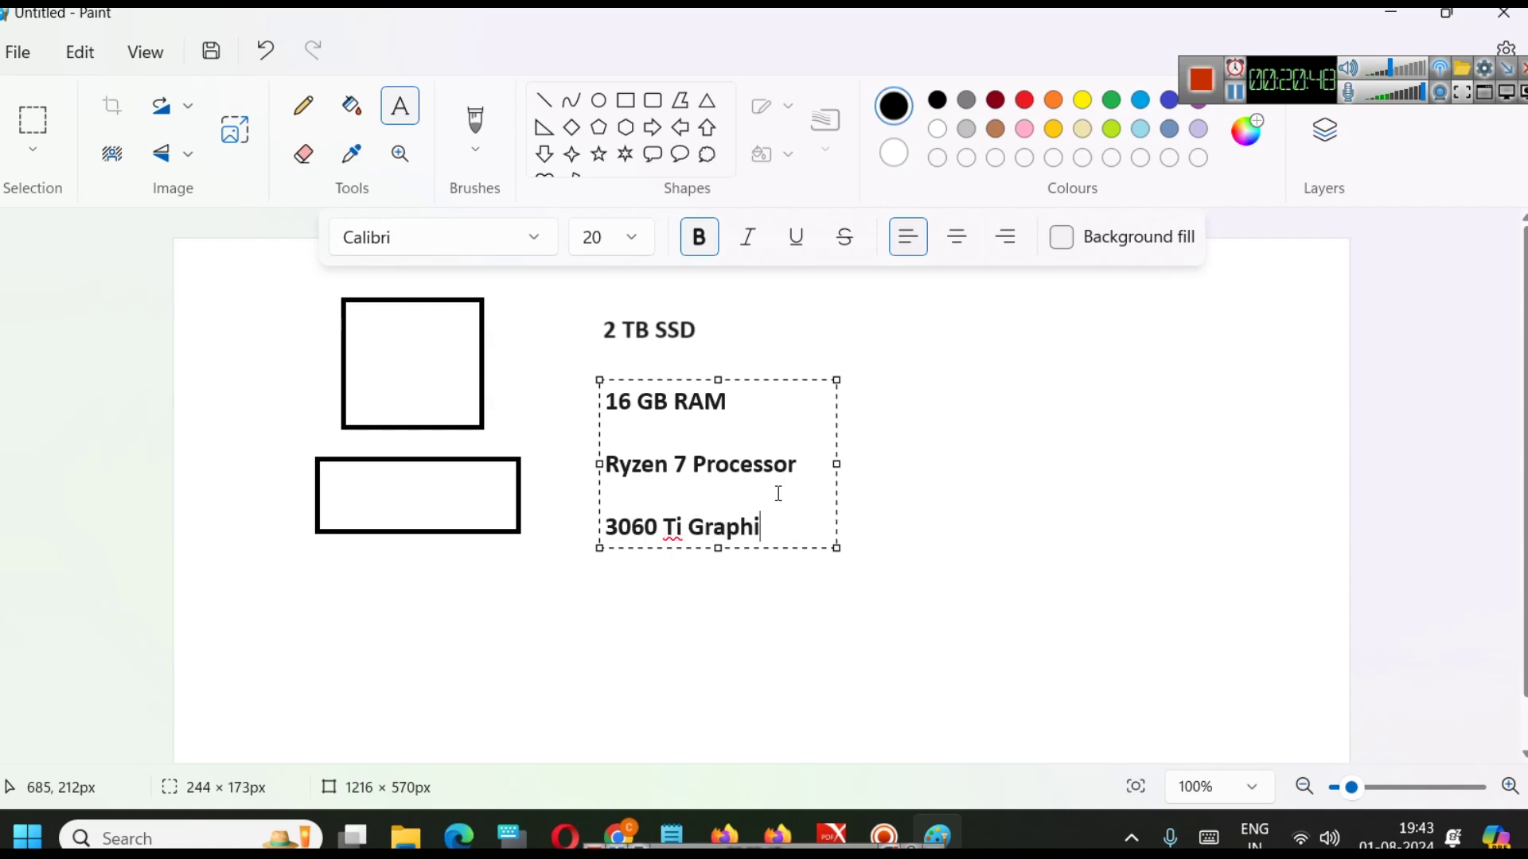
text(cs)
click(922, 554)
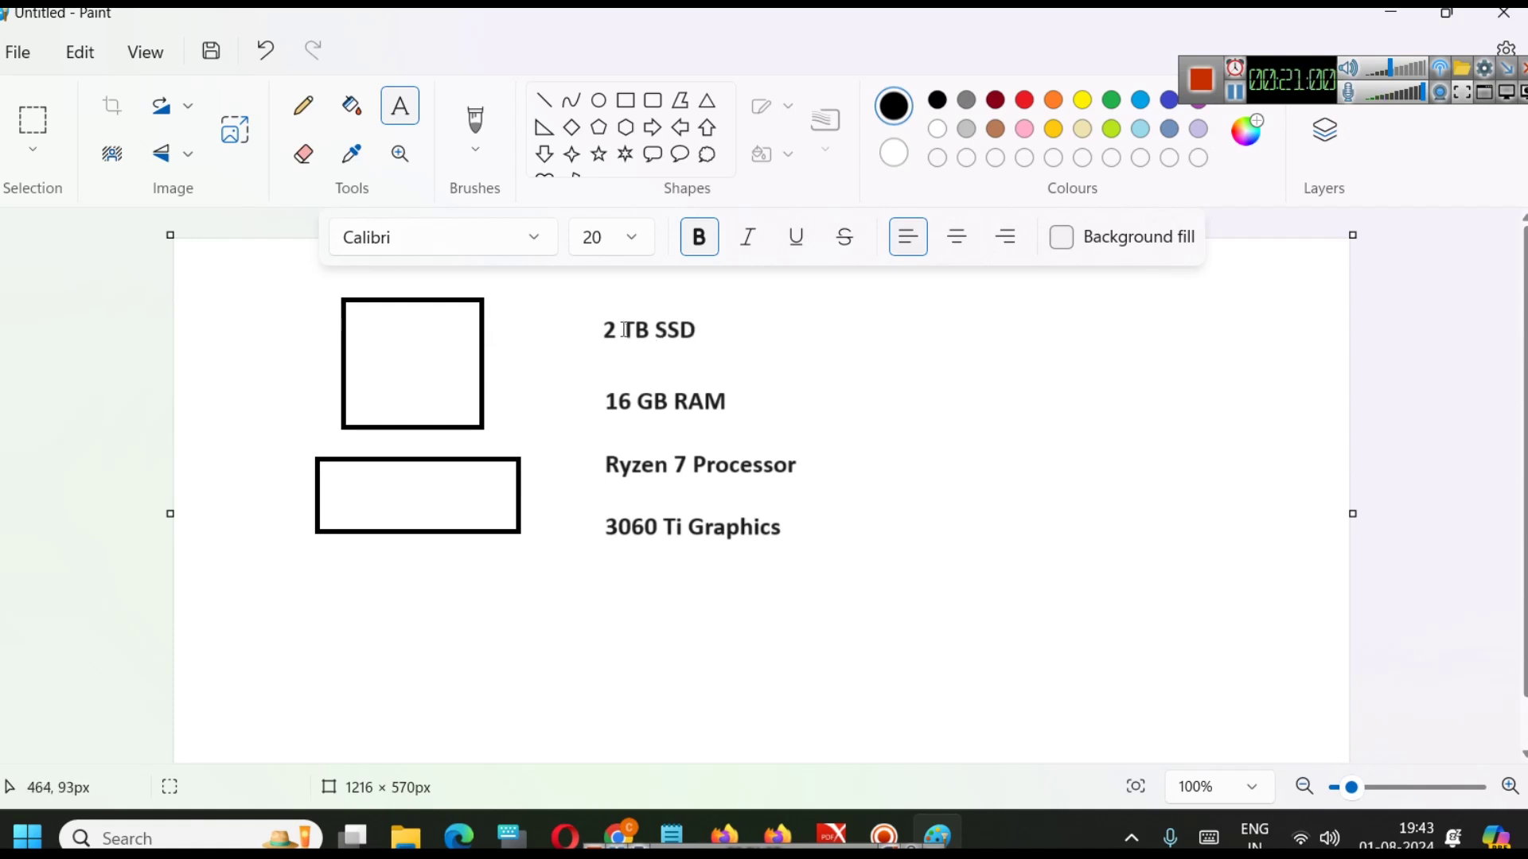
- Place the label "Internet Connection" on a single line to the right of the hardware specifications
click(861, 340)
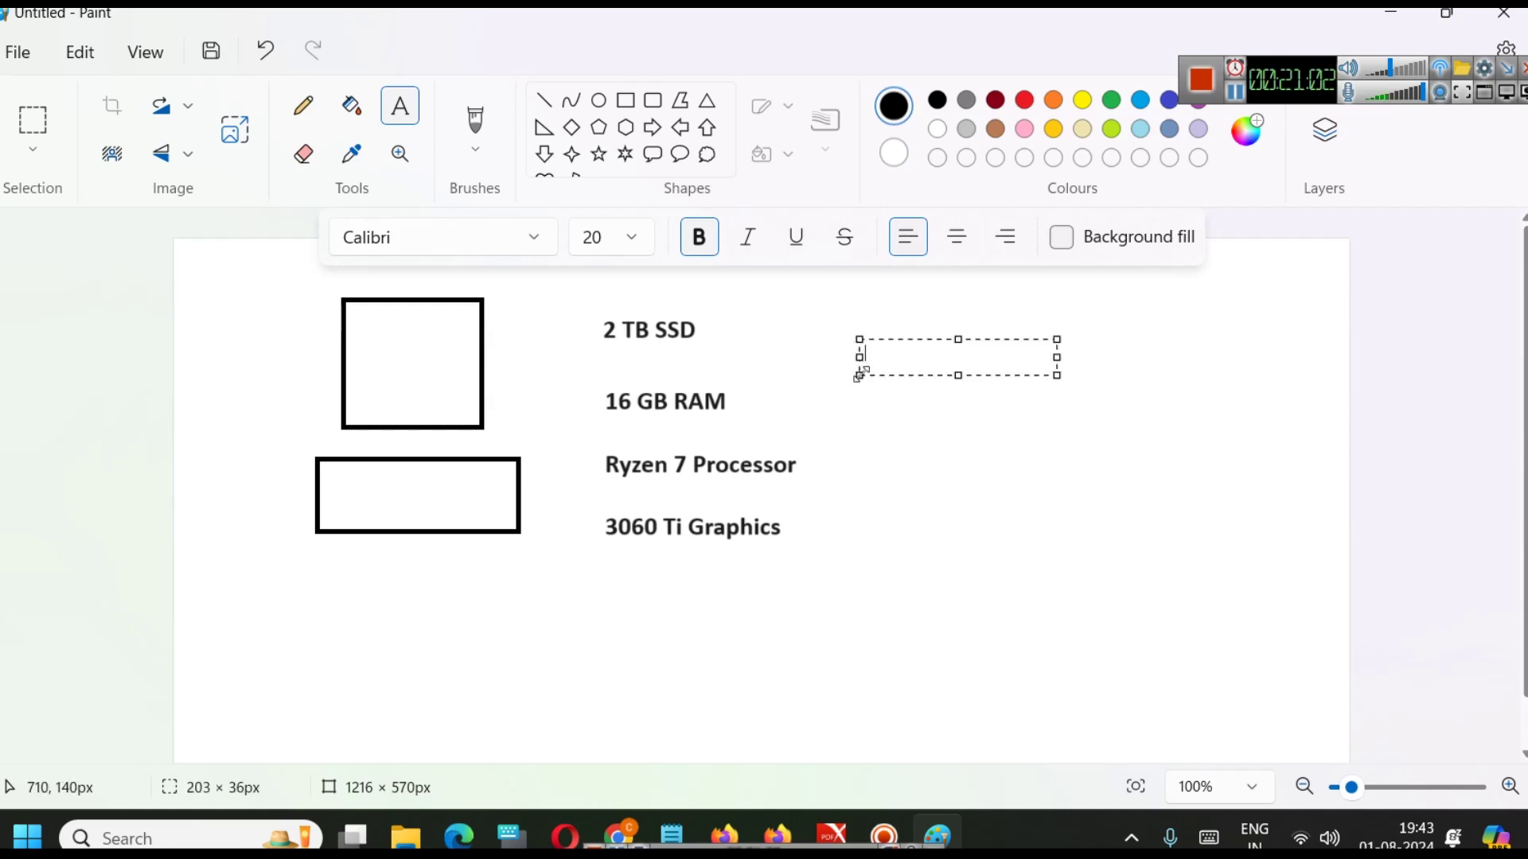
text(Internet Conneci)
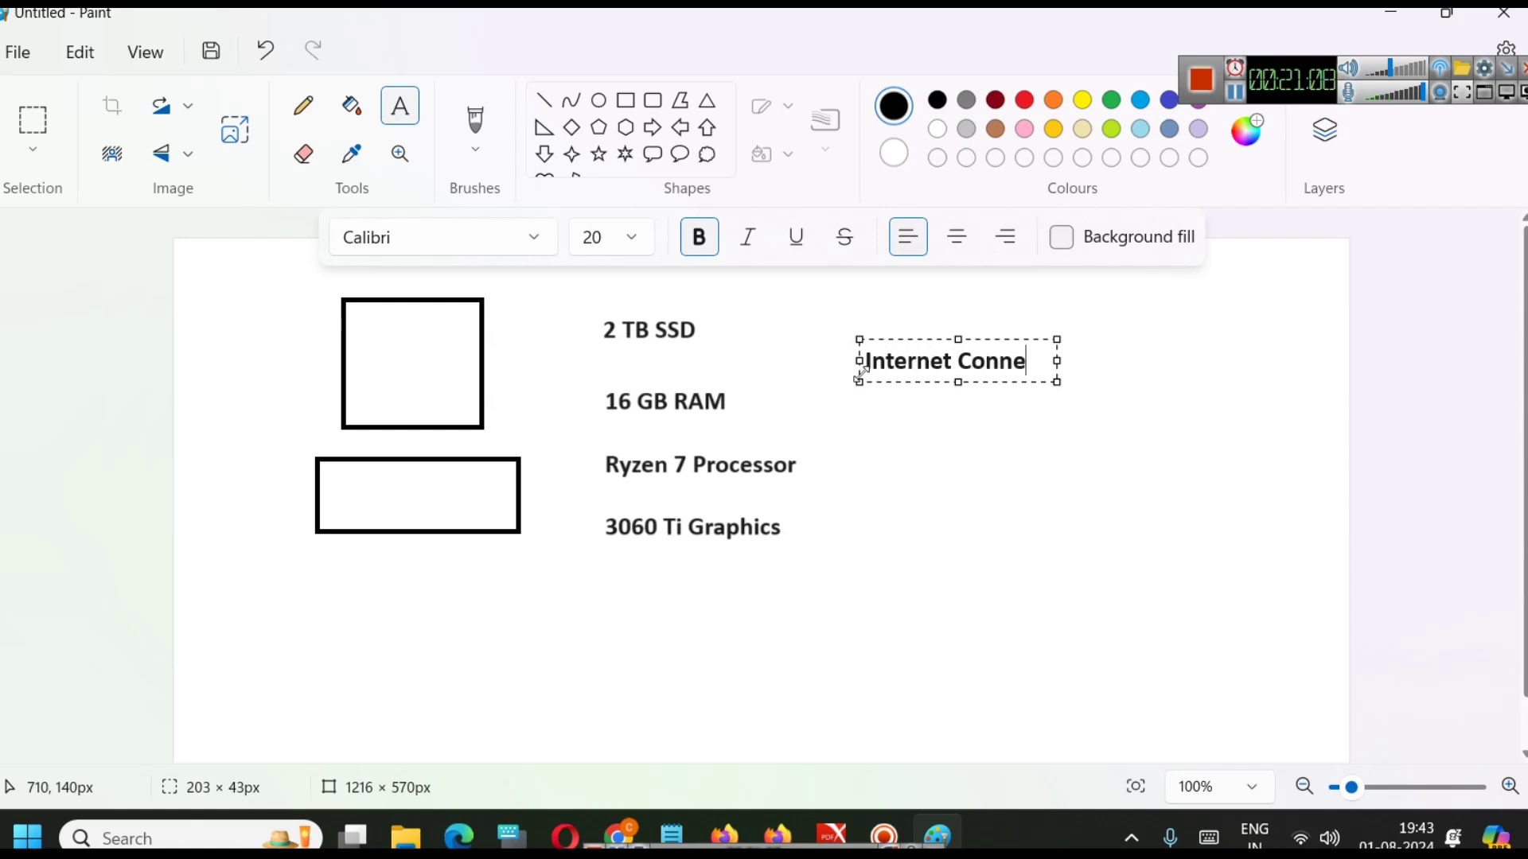
key(BackSpace)
text(tion)
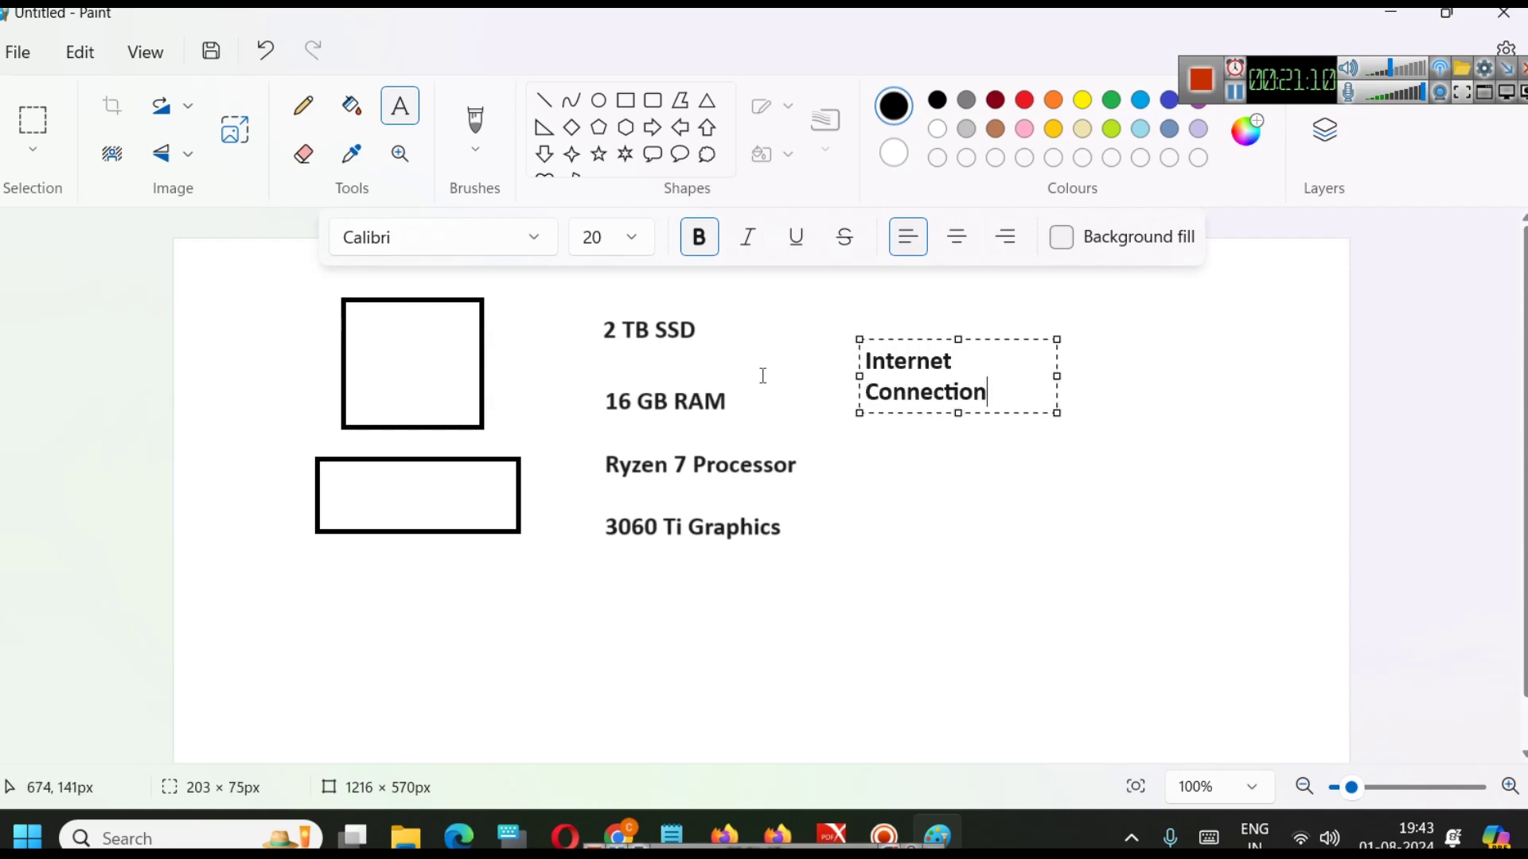
drag(1057, 376, 1107, 377)
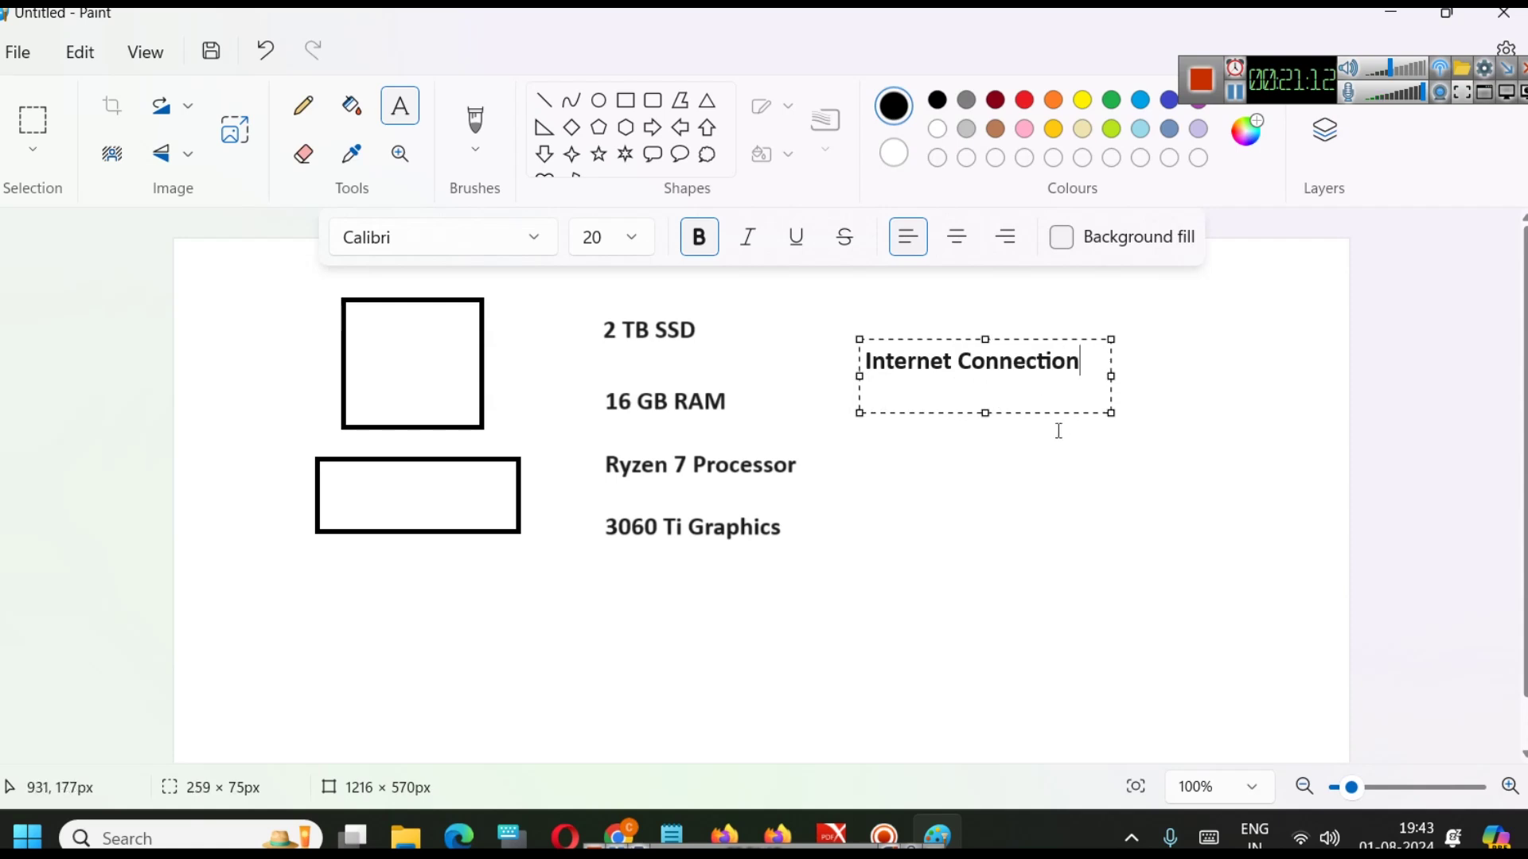
click(1012, 500)
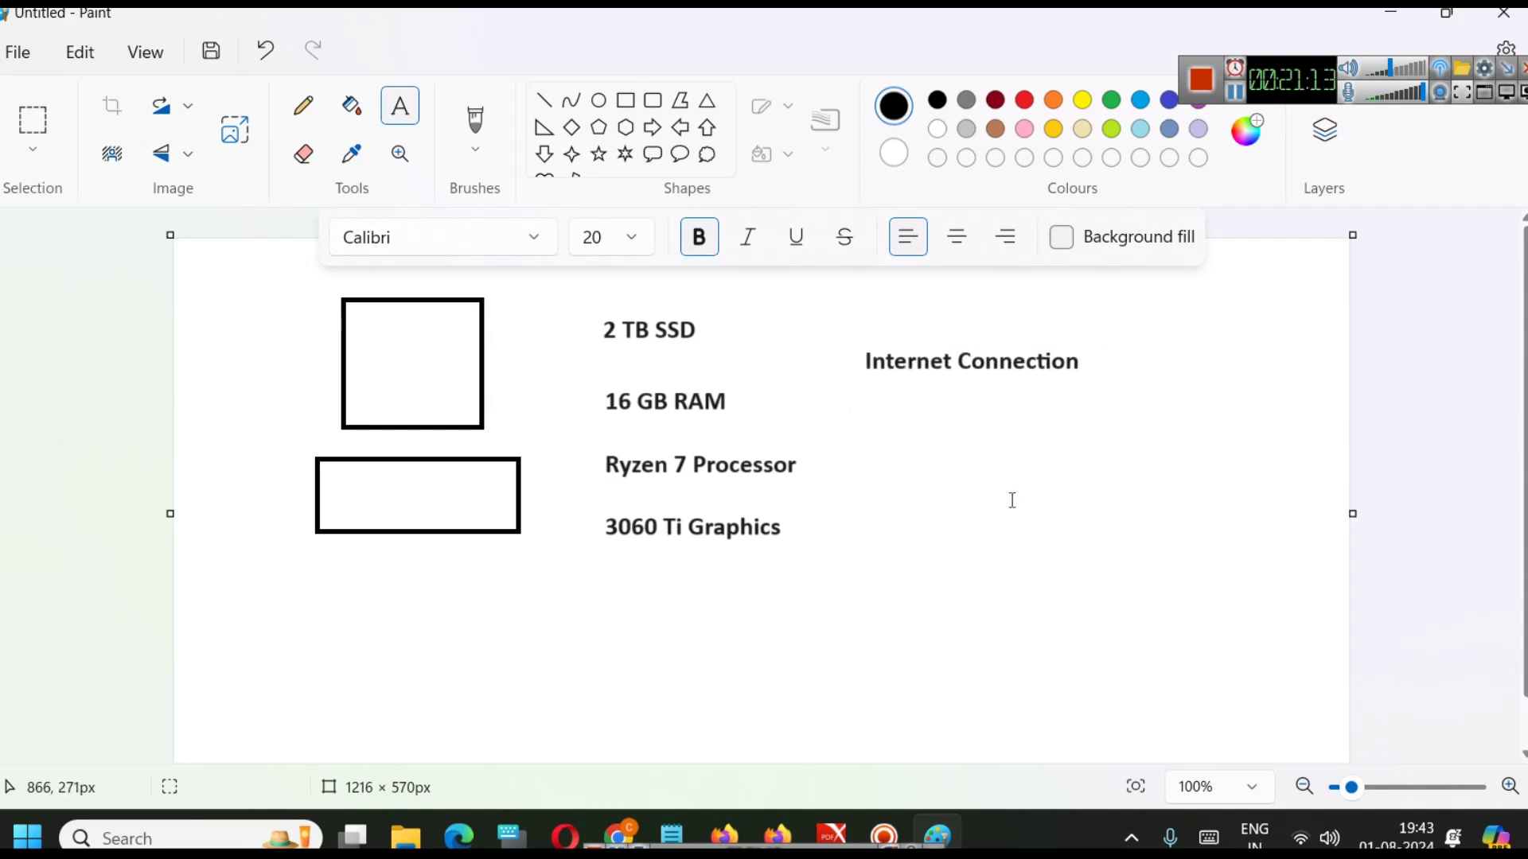
- Add the label "IP Address" under Internet Connection, with the text "192.168.1.1" below it
click(892, 422)
text(IP Address)
click(950, 506)
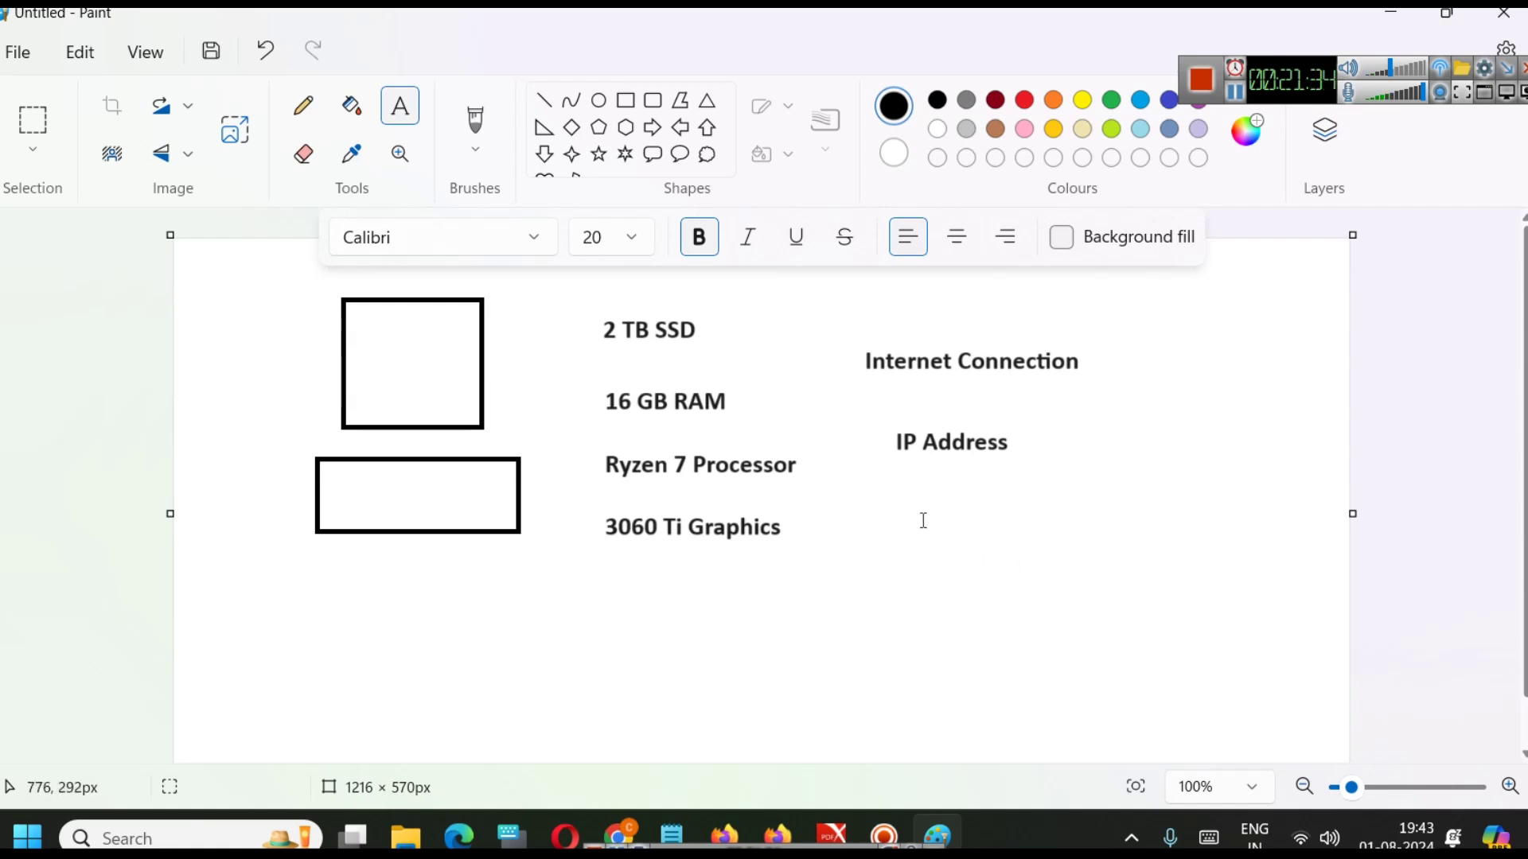
click(862, 496)
text(192)
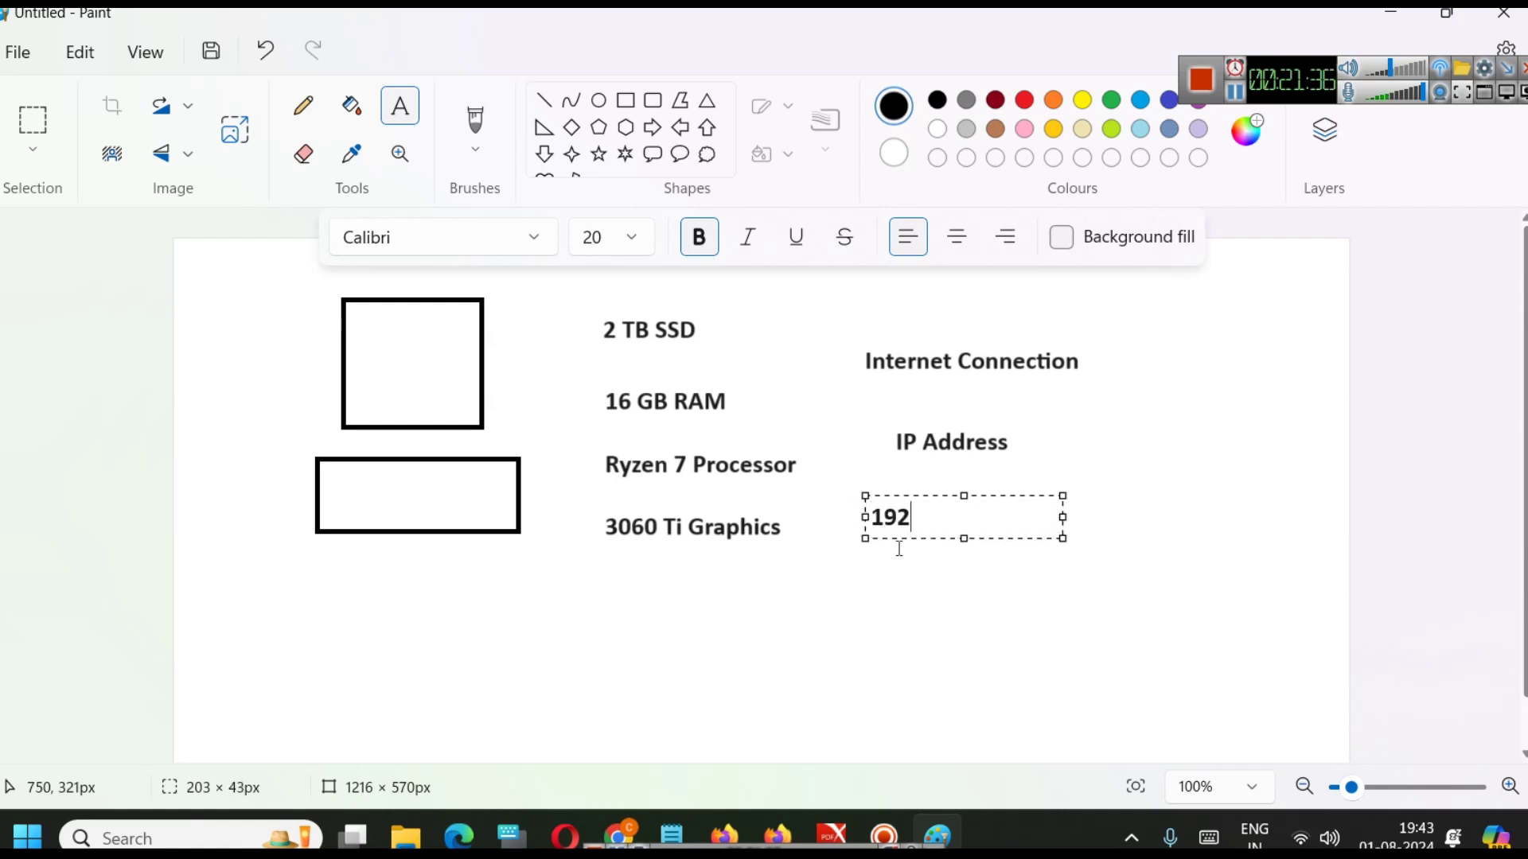
text(.168.1.1)
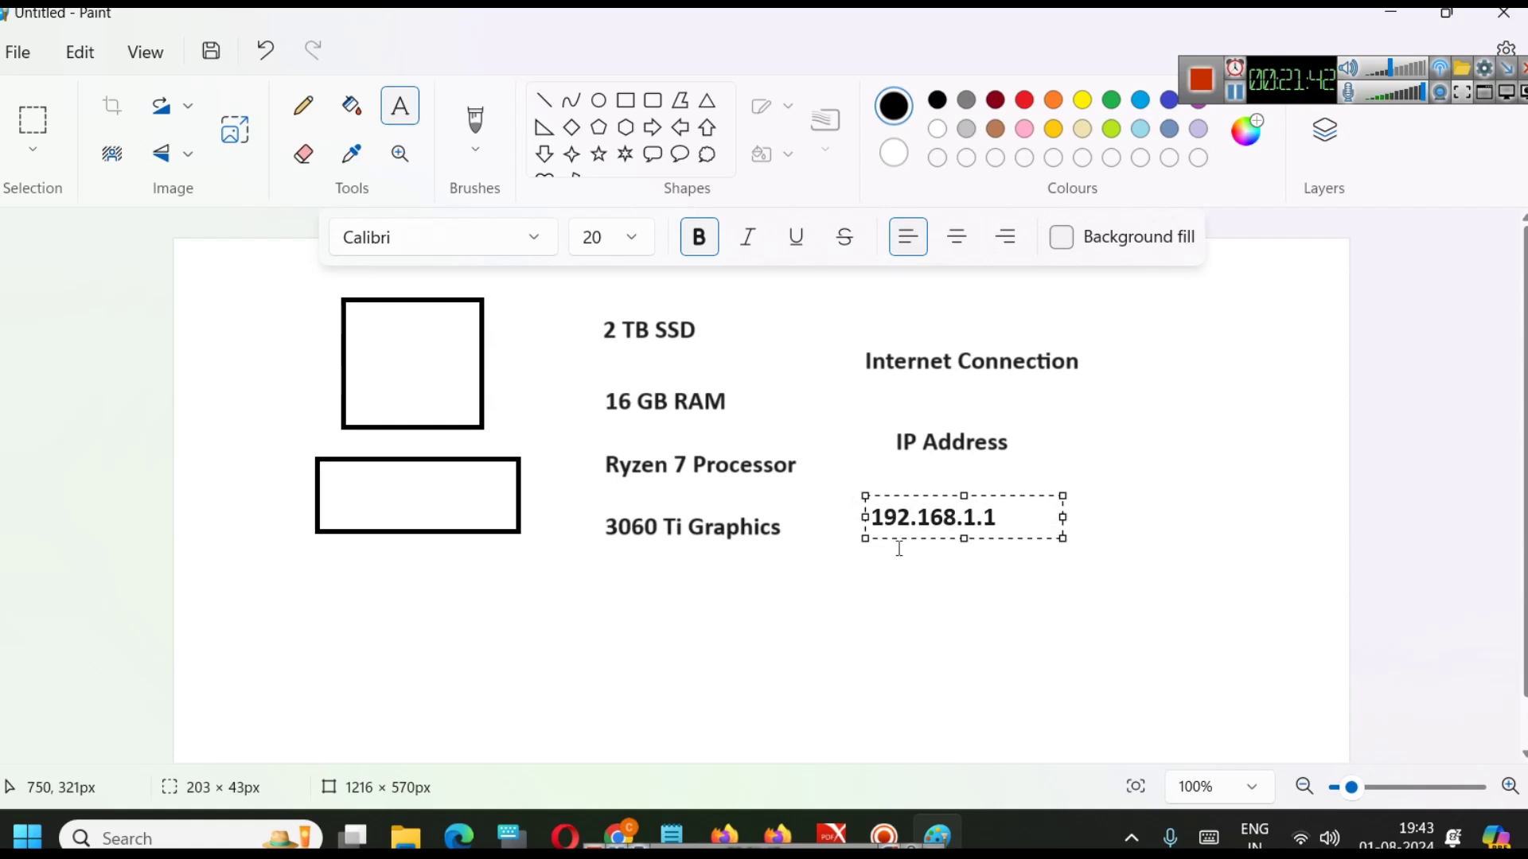
- Add the text "234.222.123.123" beneath 192.168.1.1, separated by a blank line, and finish the text block
key(Return)
text(234.222.123.123)
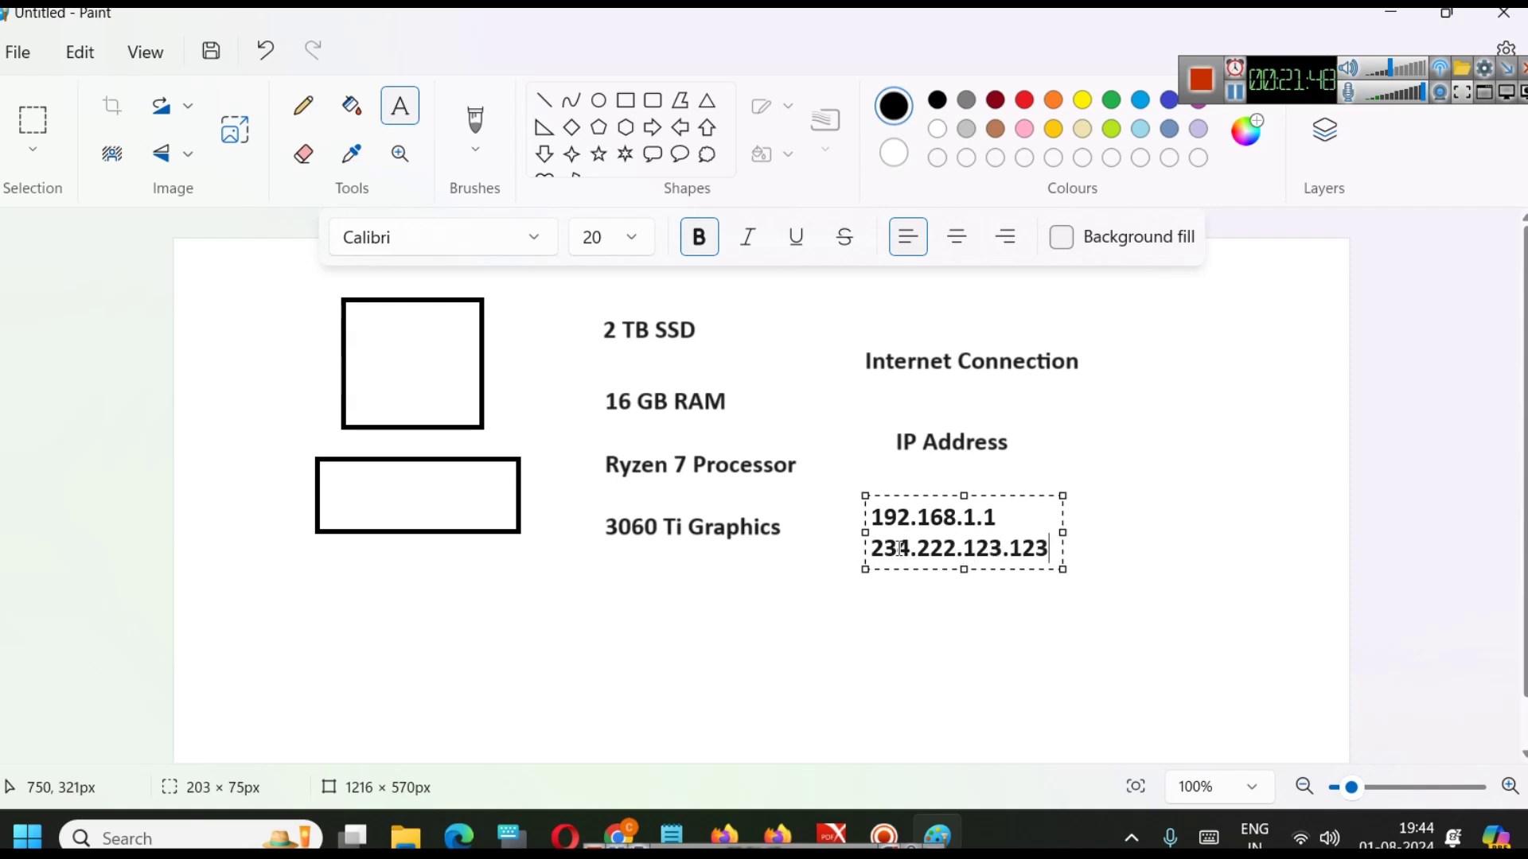
click(873, 549)
key(Return)
click(1126, 569)
click(1126, 569)
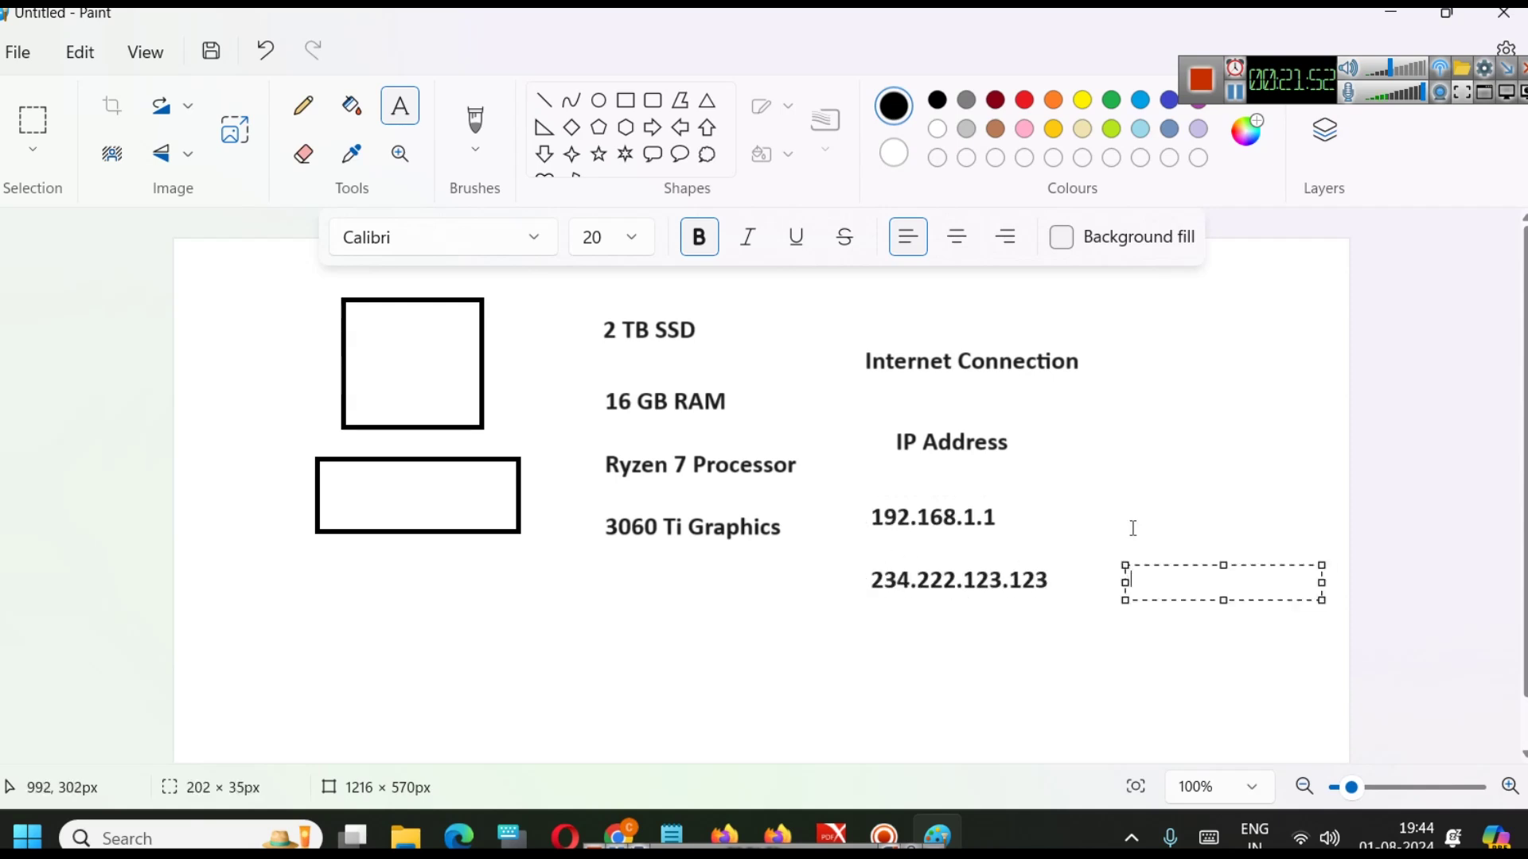
click(953, 657)
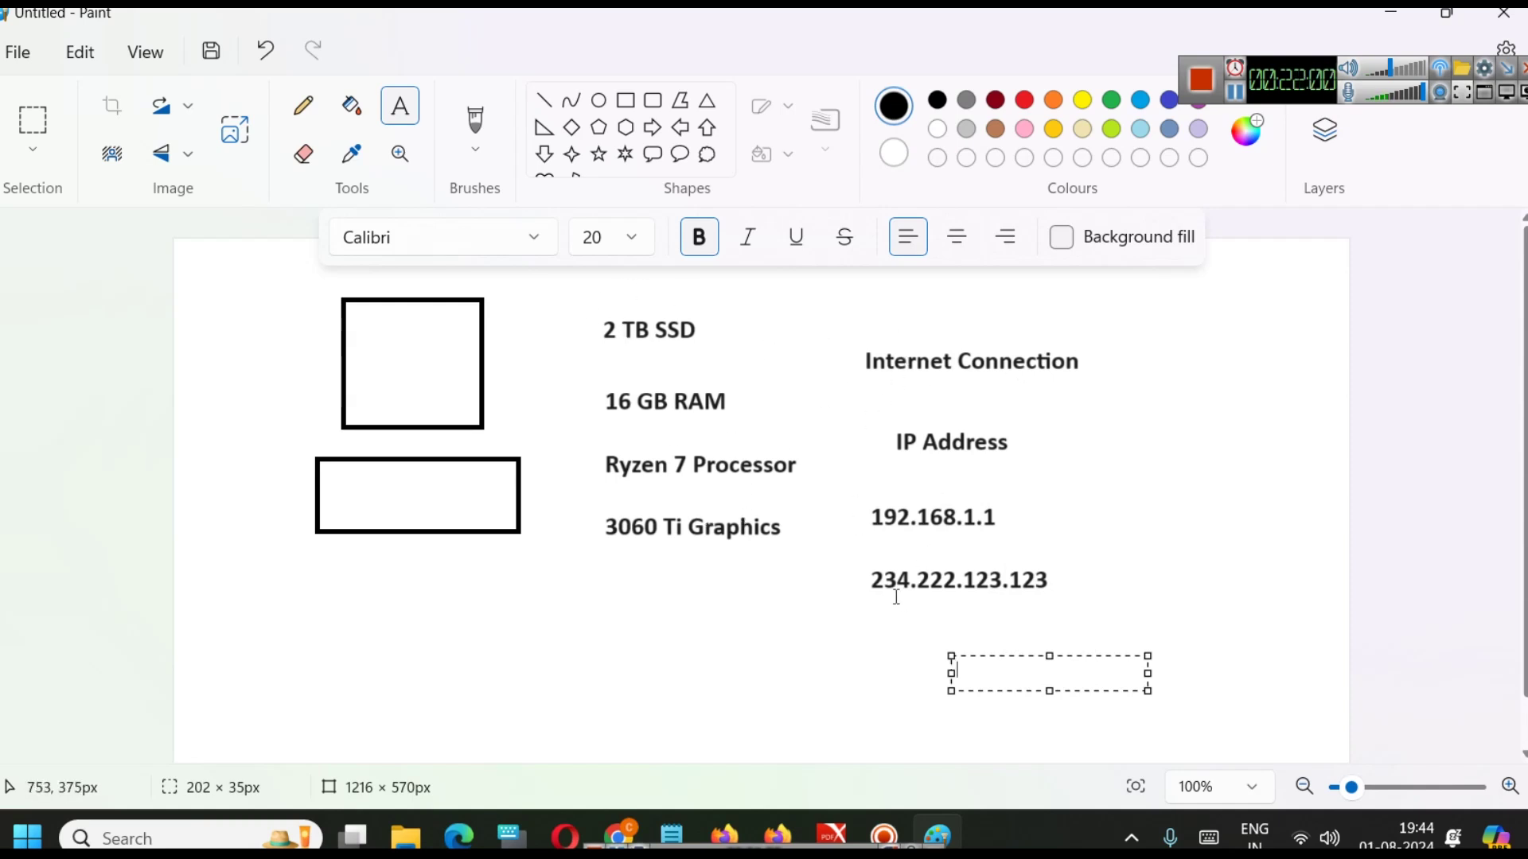
- Frame the 234.222.123.123 address with a black rectangle and the hardware specifications list with a red rectangle
click(626, 101)
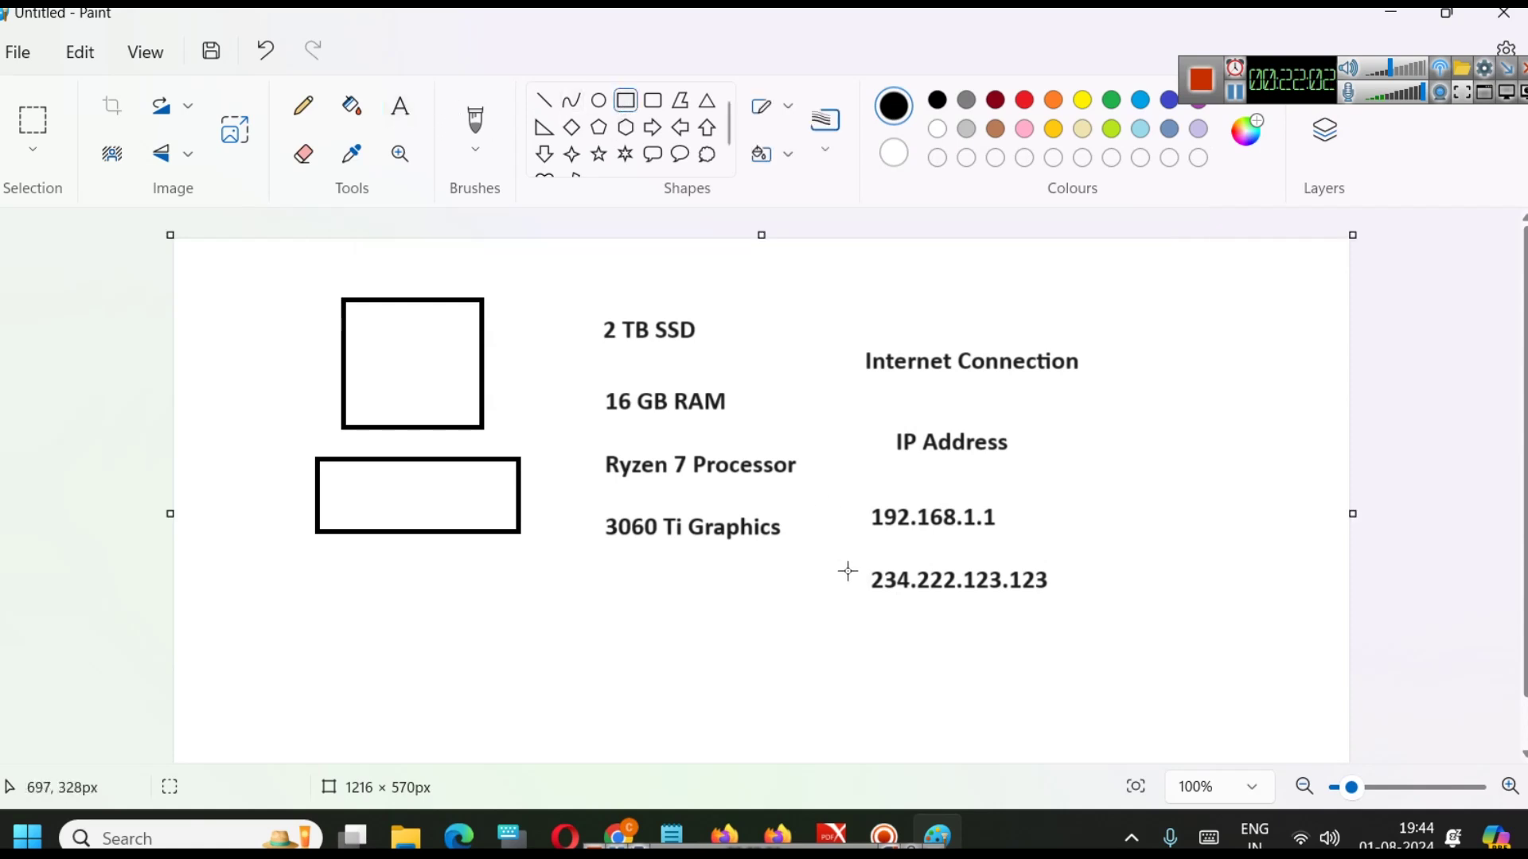
drag(852, 551, 1098, 612)
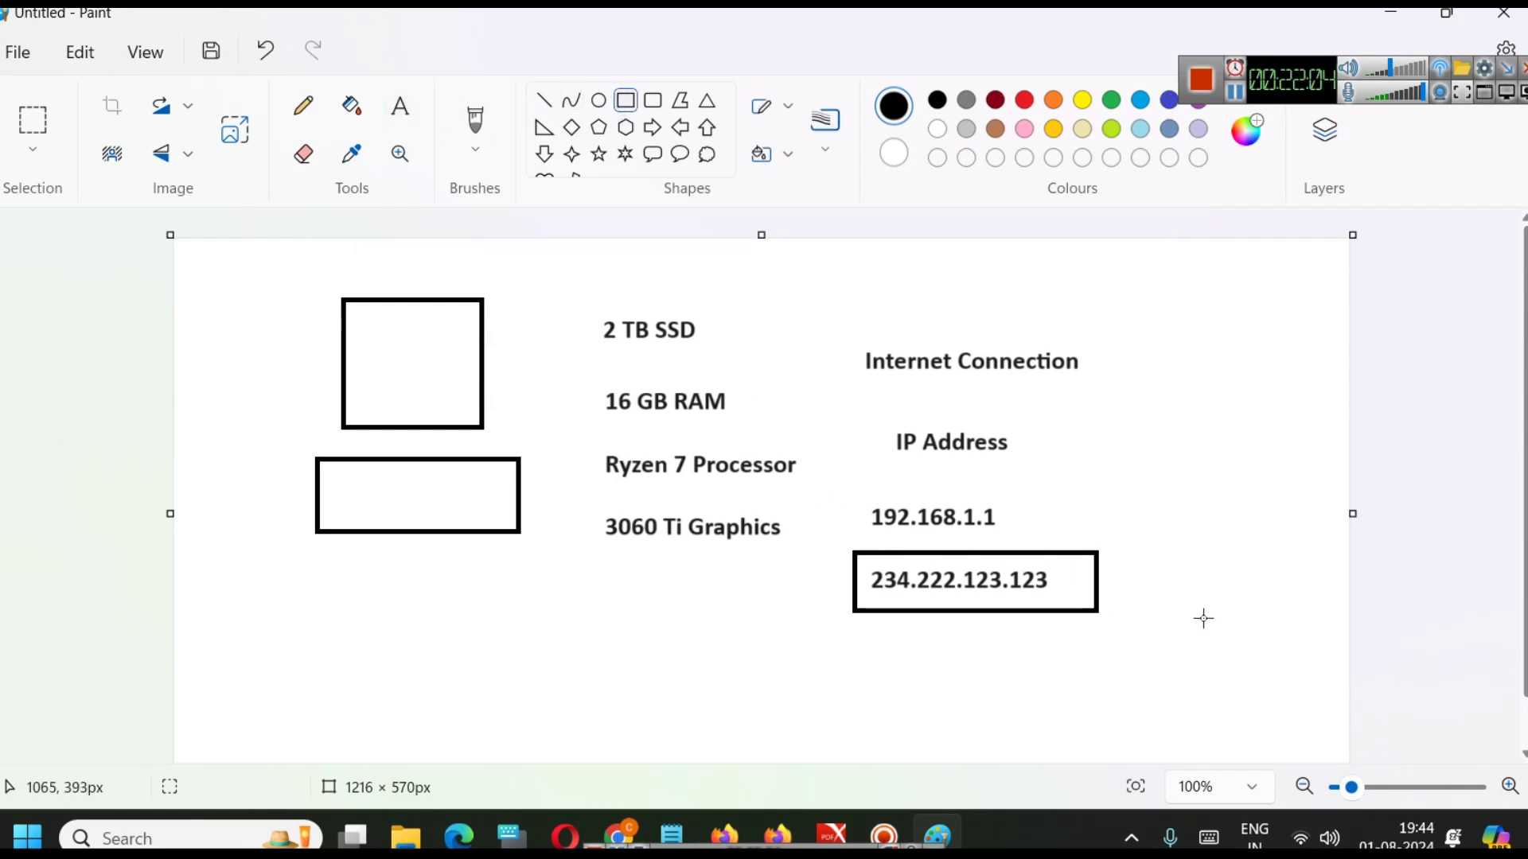
drag(561, 294, 817, 559)
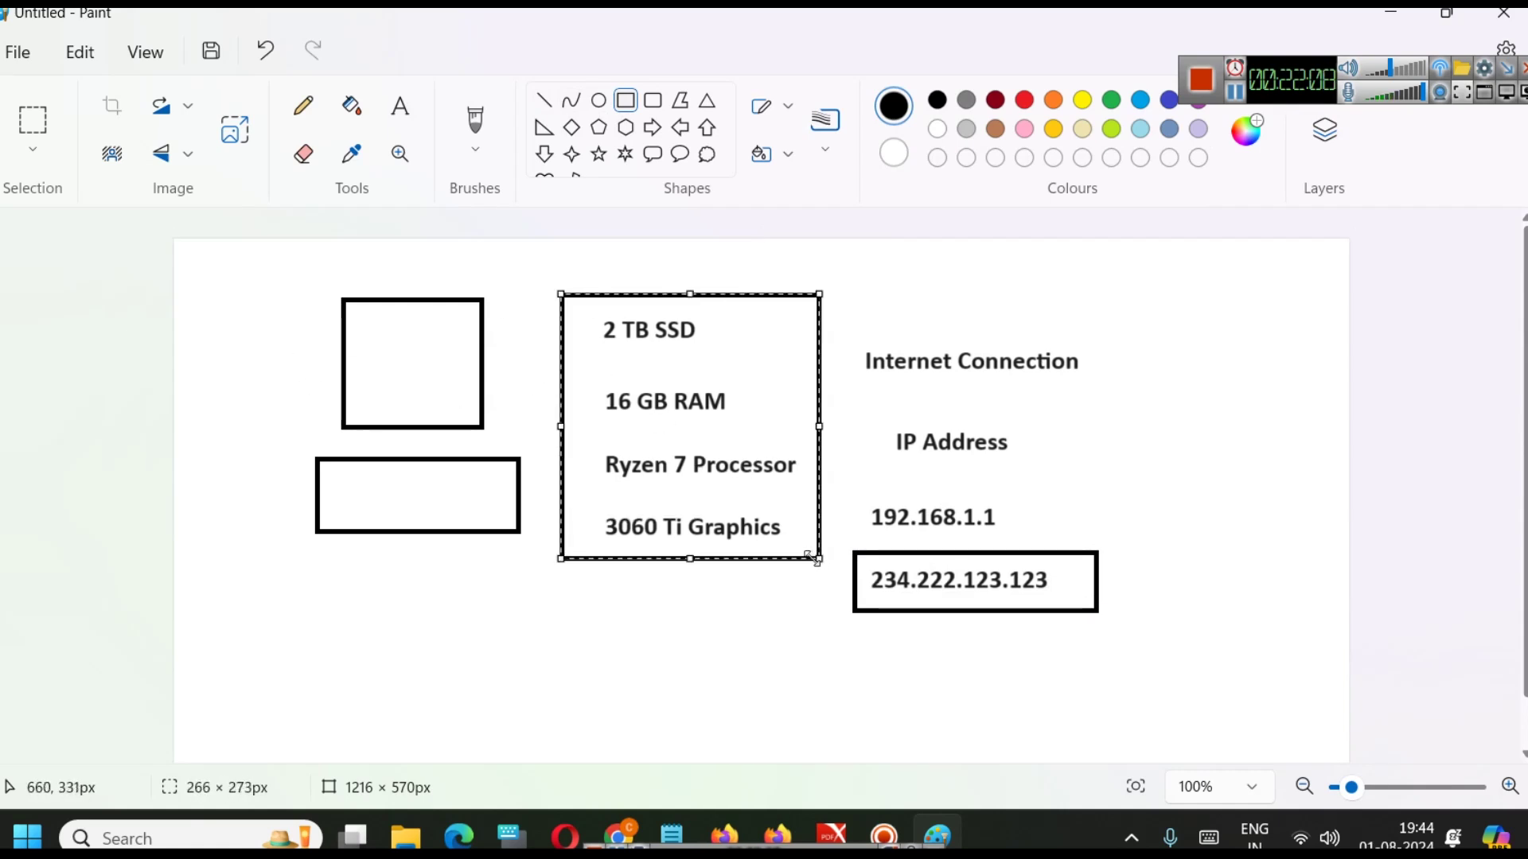
click(1024, 99)
click(1029, 319)
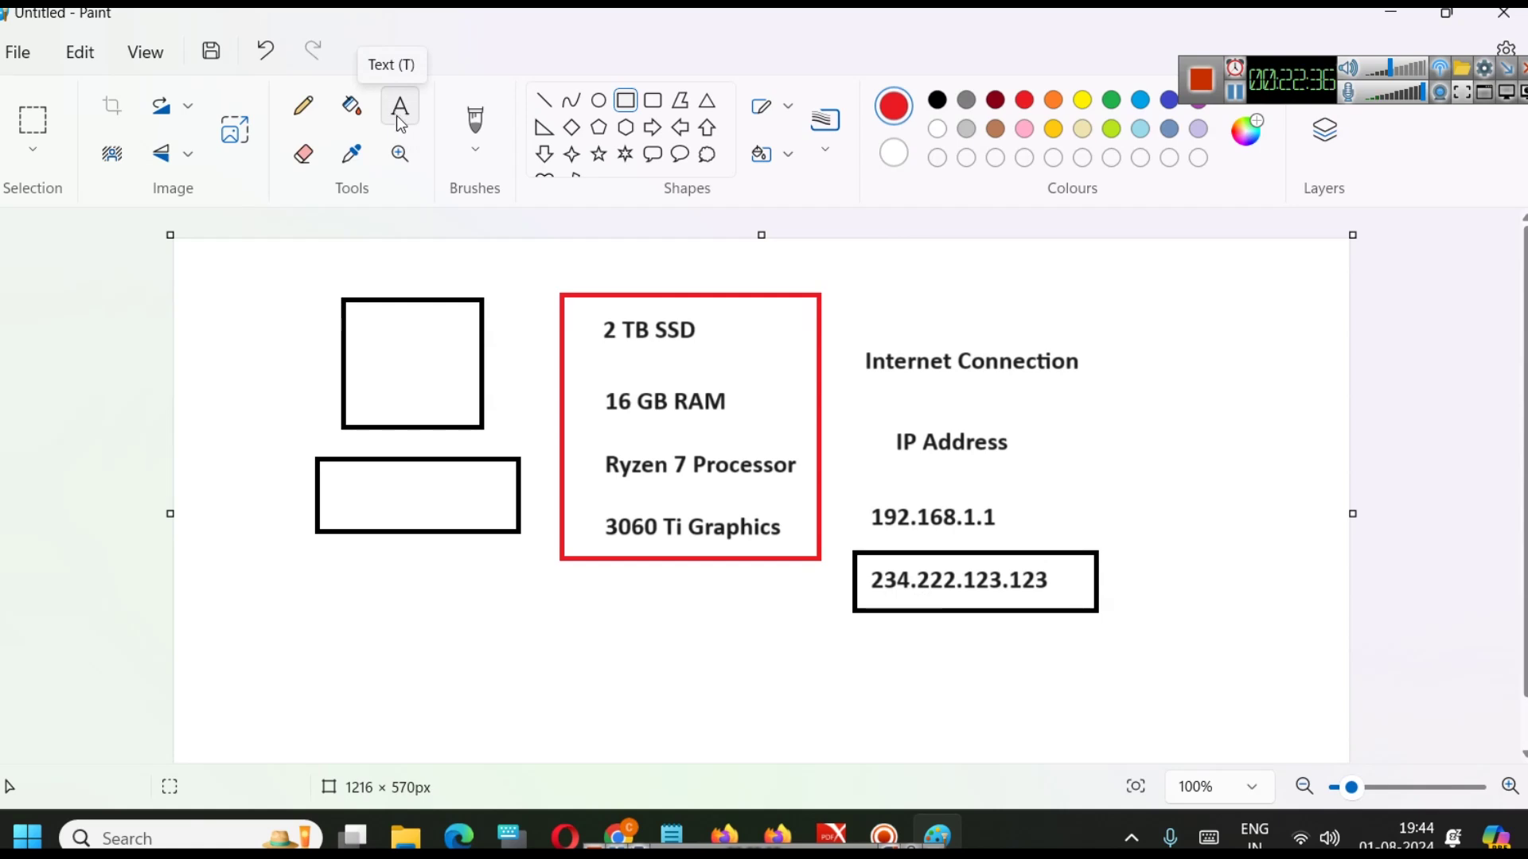
- Draw a small red down arrow at the framed address's lower edge and add the red label "CreativeVikas.com" beneath it
click(544, 155)
drag(945, 601, 970, 628)
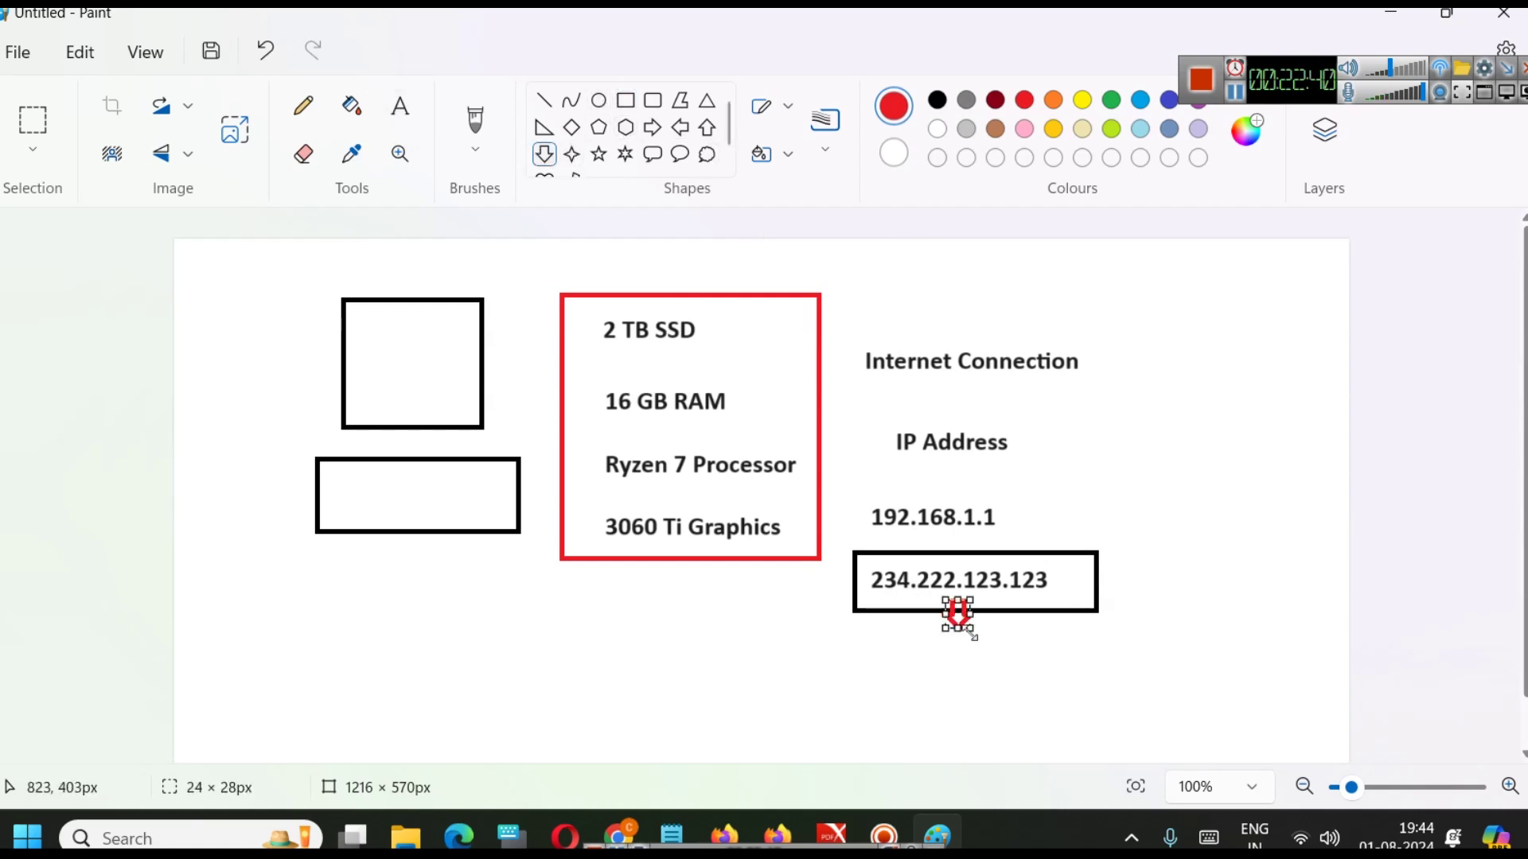
click(400, 106)
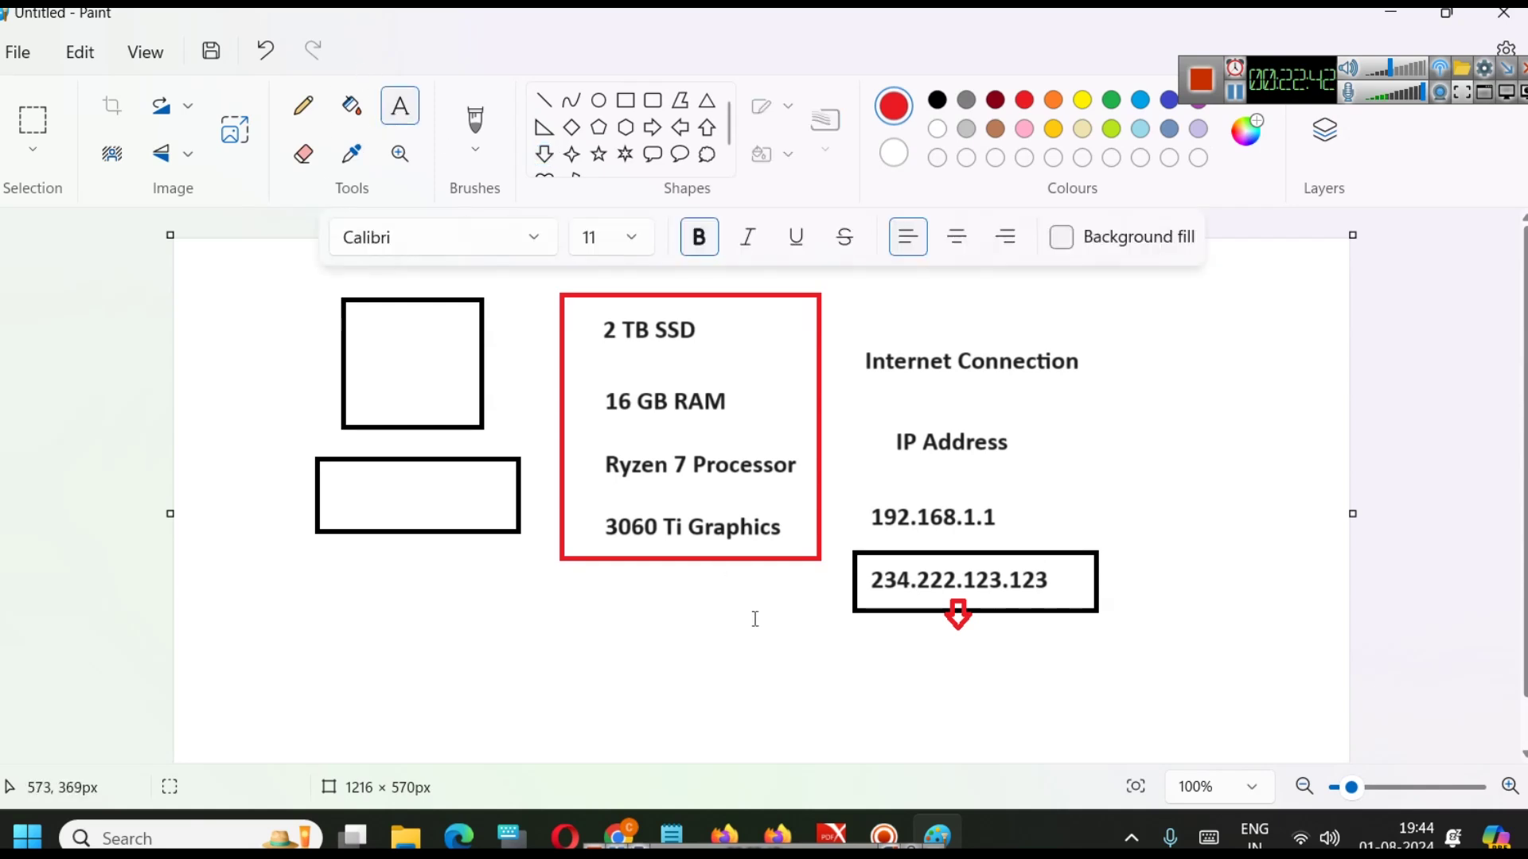
click(846, 660)
text(Cre)
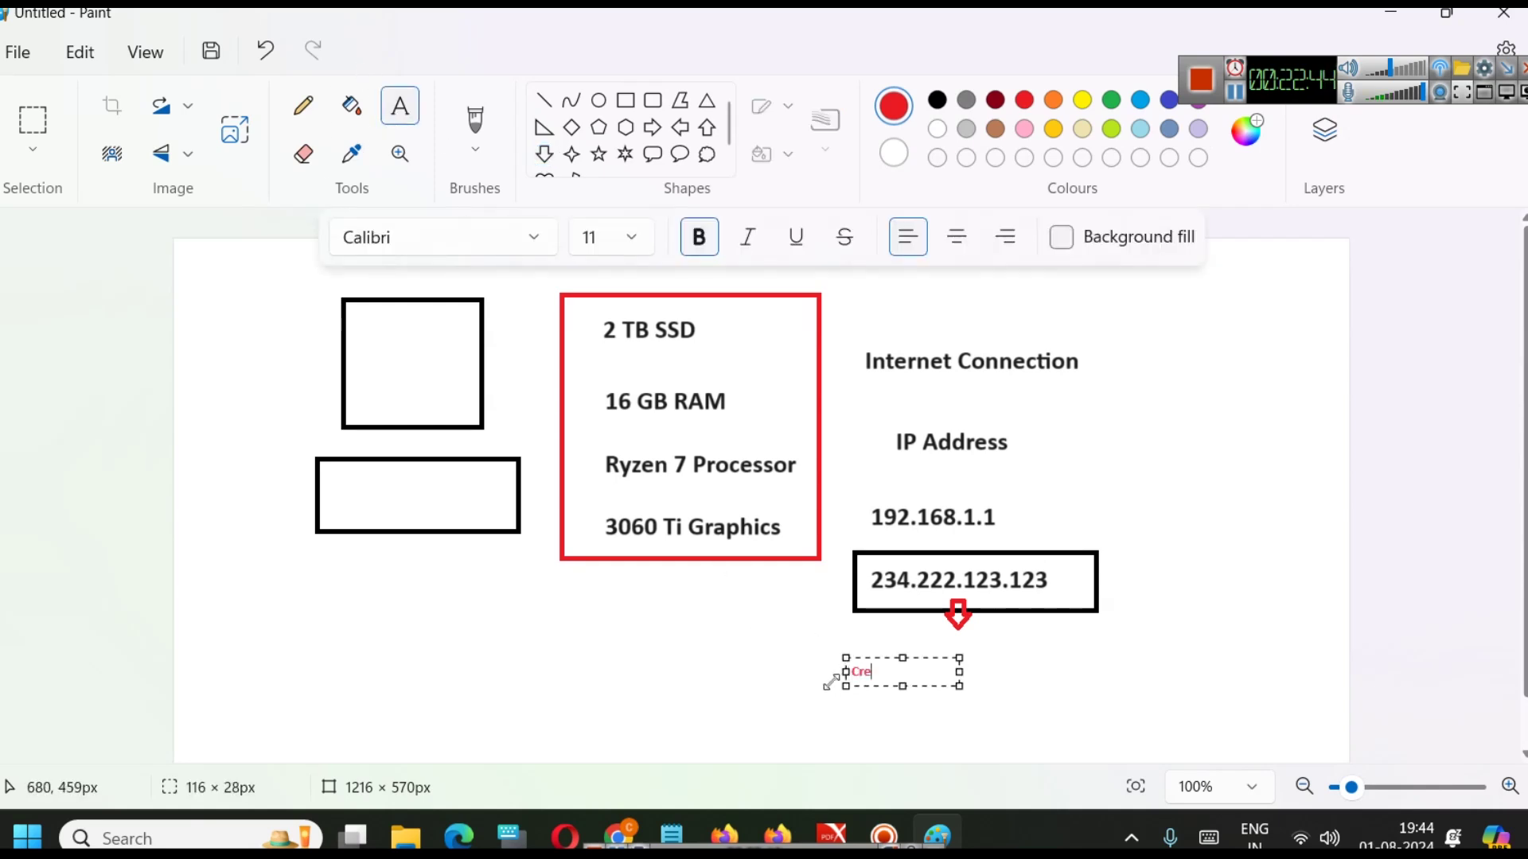
text(ativeVikas.com)
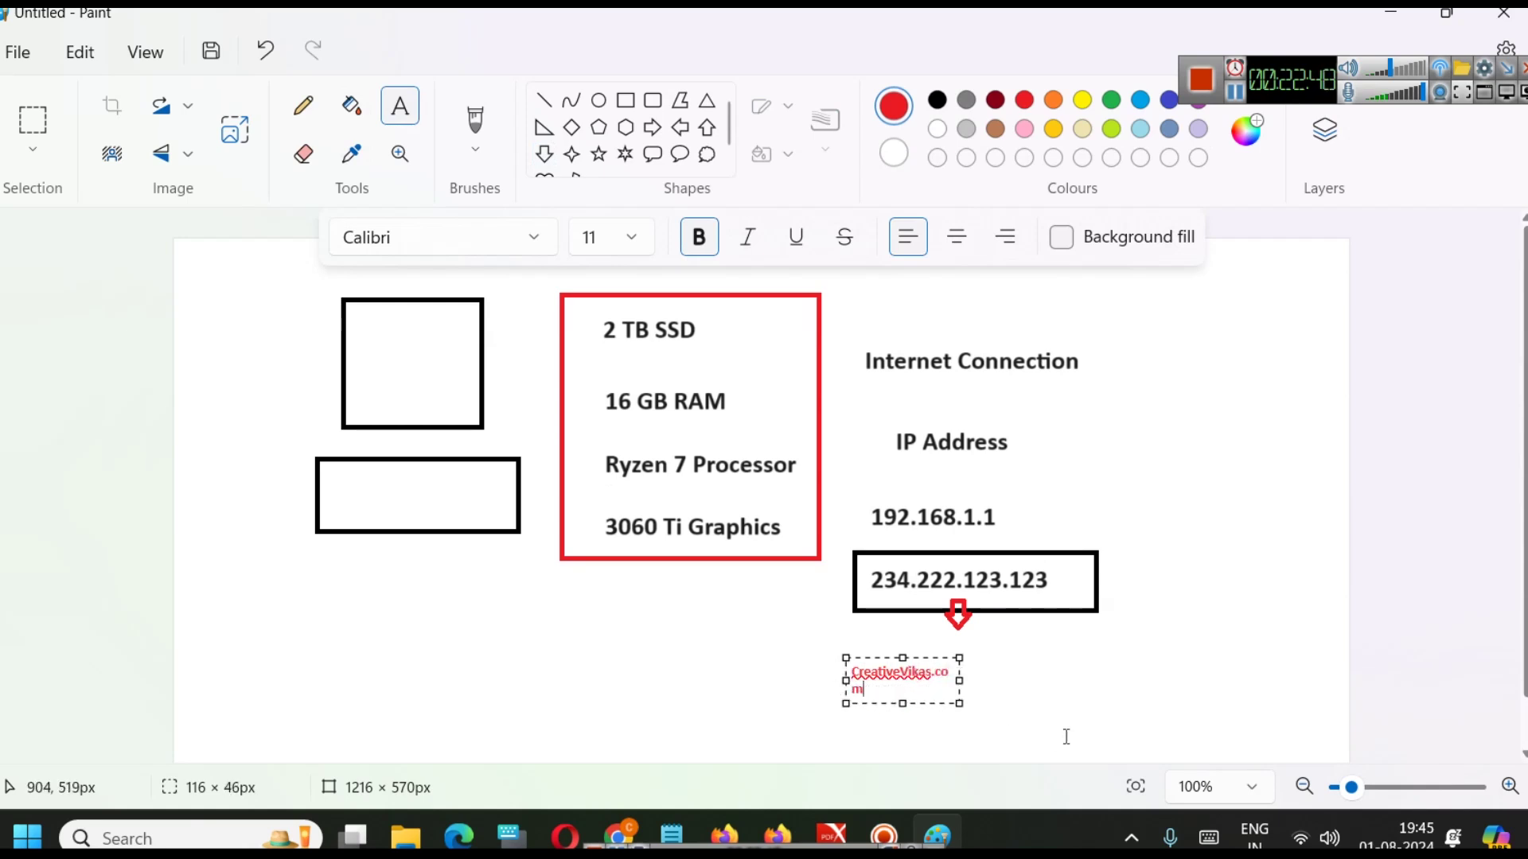
- Widen the CreativeVikas.com text box to keep it on one line and enlarge its text to match the other labels
drag(960, 681, 1165, 682)
key(ctrl+a)
key(ctrl+shift+period)
key(ctrl+shift+period)
key(ctrl+shift+period)
key(ctrl+shift+period)
key(ctrl+shift+period)
key(ctrl+shift+period)
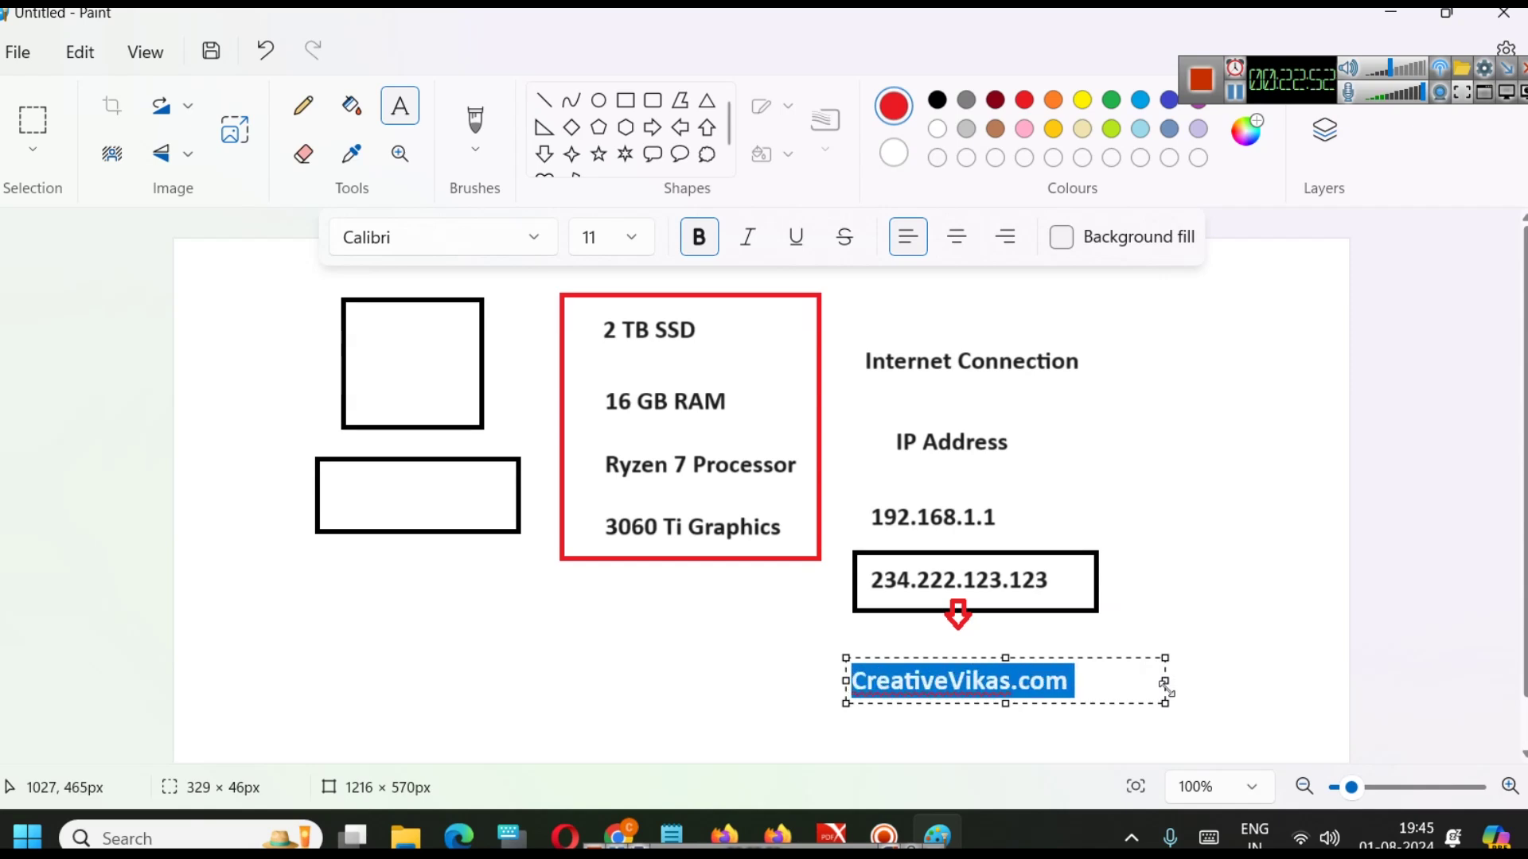
click(1209, 545)
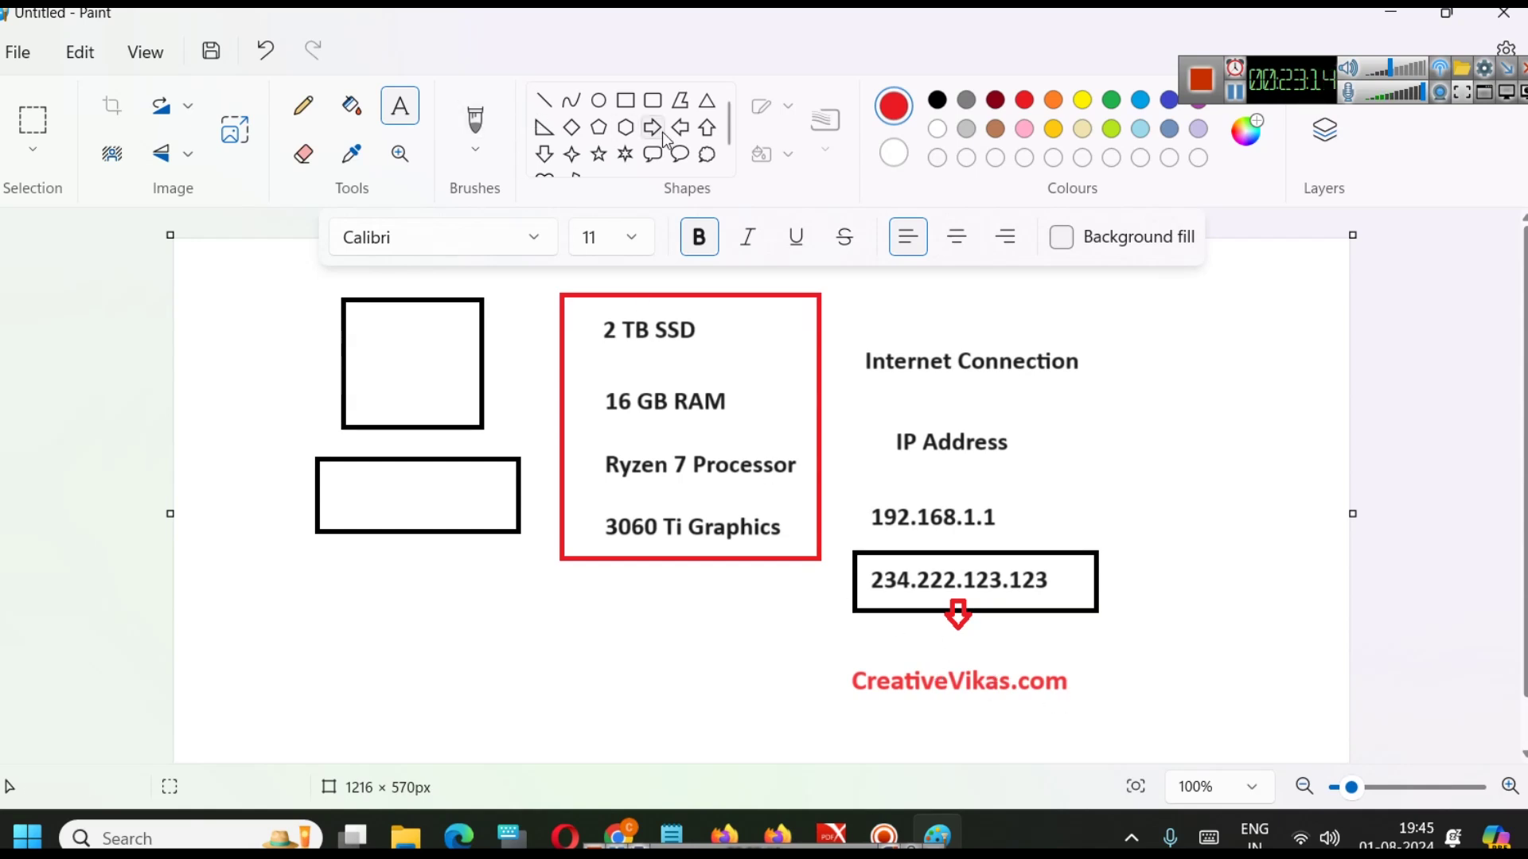
- Try framing the CreativeVikas.com label with a red rounded rectangle and undo it
click(653, 101)
mouse_move(830, 647)
mouse_down()
mouse_move(953, 690)
mouse_move(1156, 719)
mouse_move(1103, 716)
mouse_up()
click(1157, 679)
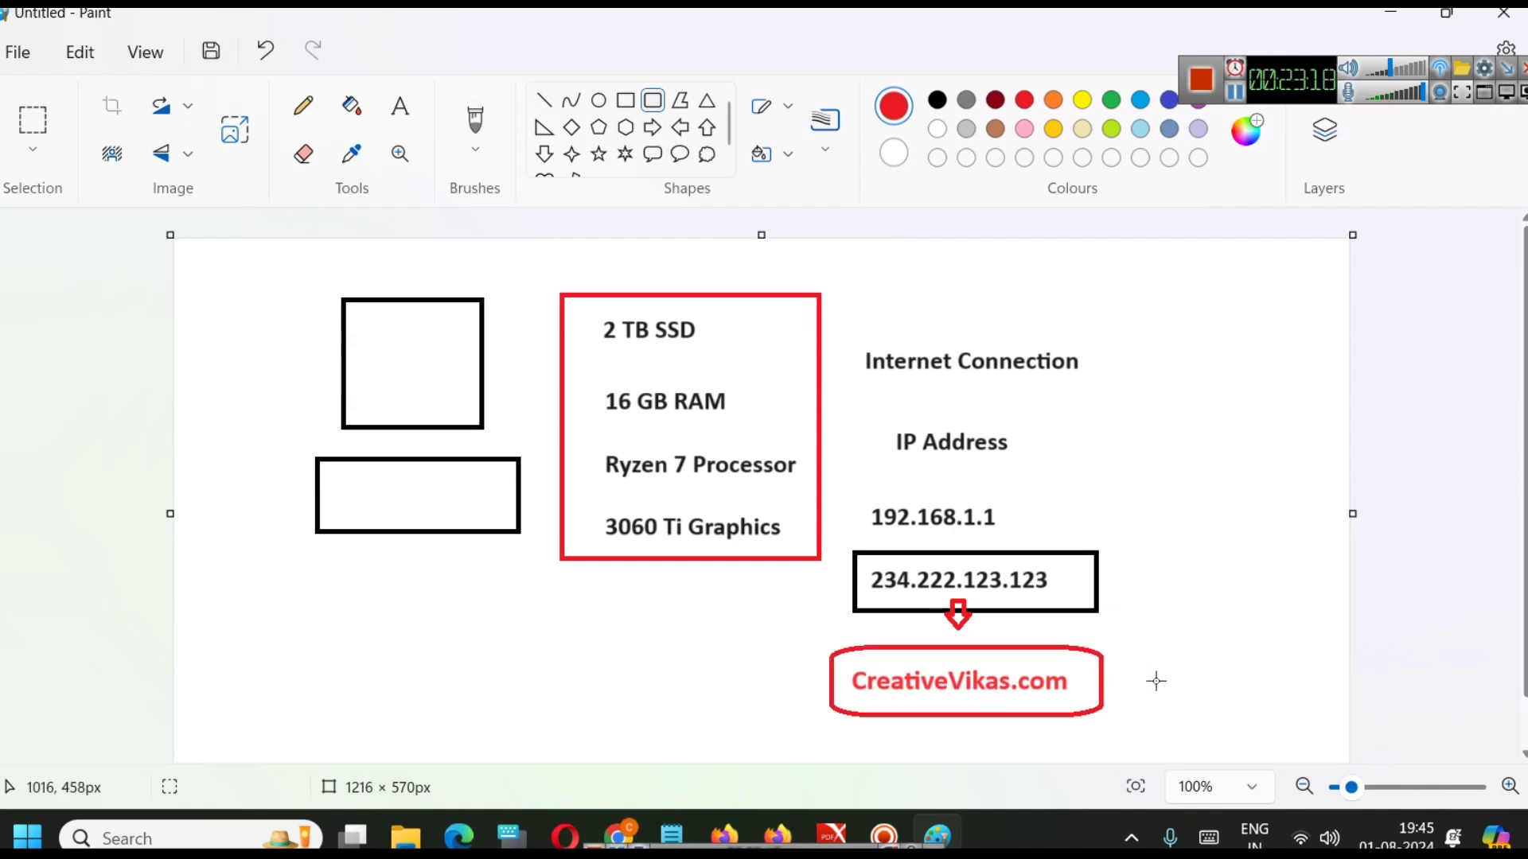
key(ctrl+z)
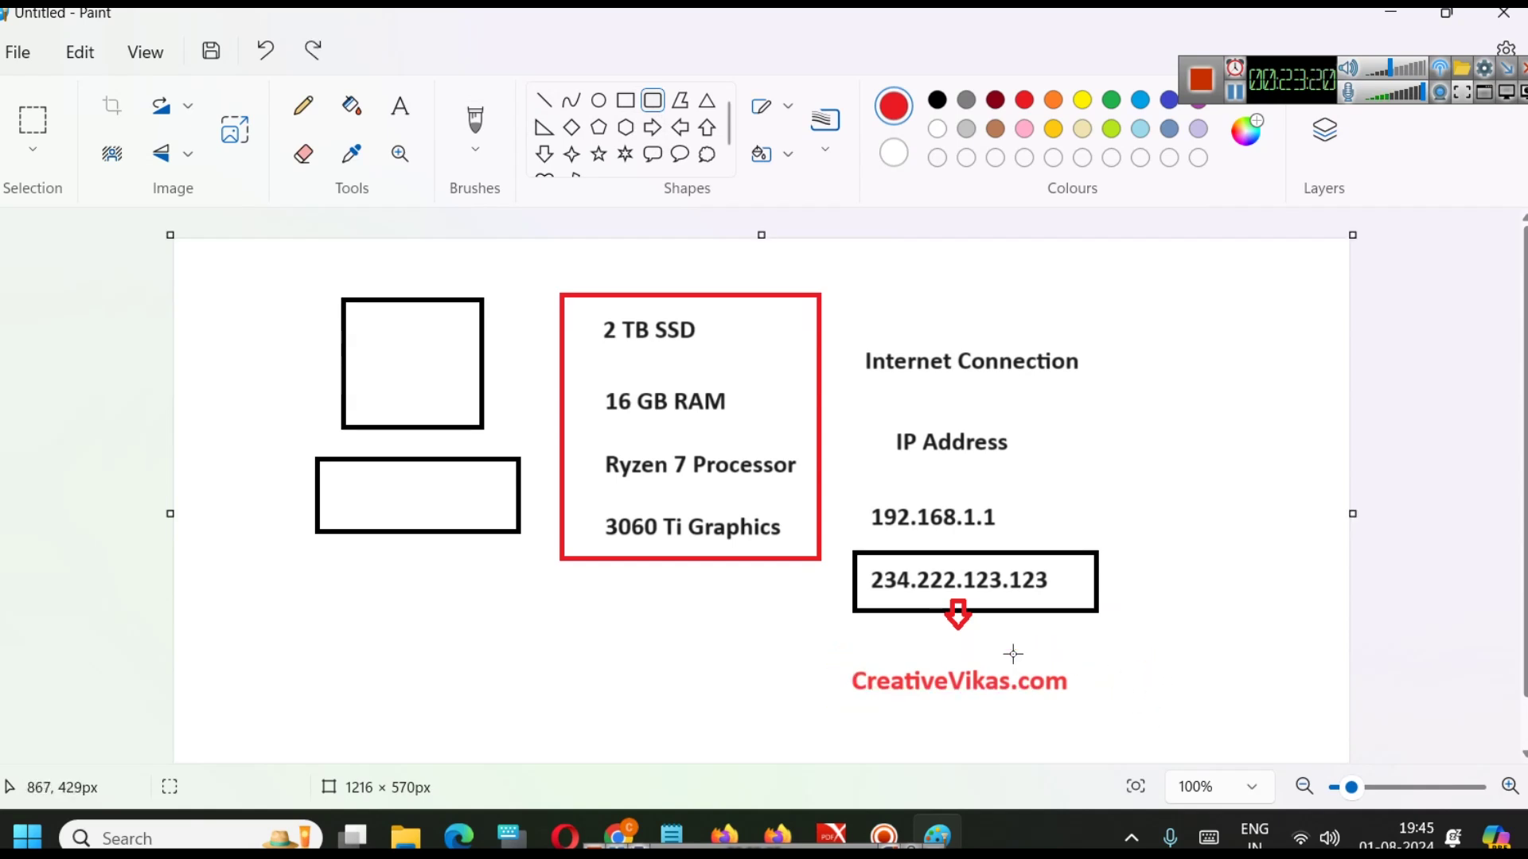
- Draw a red up arrow from CreativeVikas.com to the framed address and a tall one from there towards Internet Connection
click(707, 128)
mouse_move(1017, 607)
mouse_down()
mouse_move(1074, 716)
mouse_move(1054, 649)
mouse_up()
click(1169, 677)
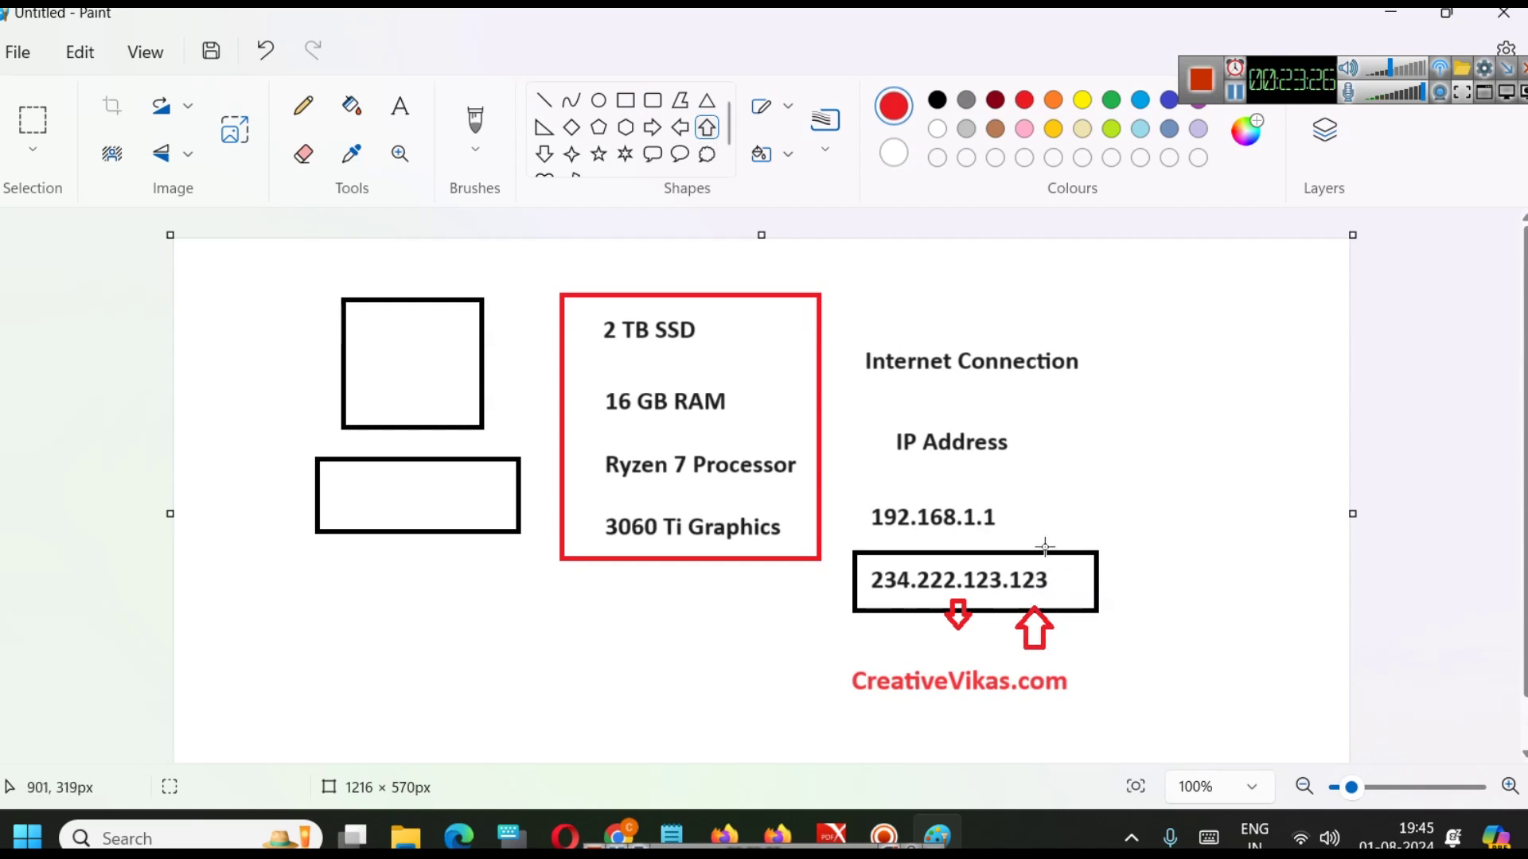
drag(1046, 398, 1078, 543)
click(897, 399)
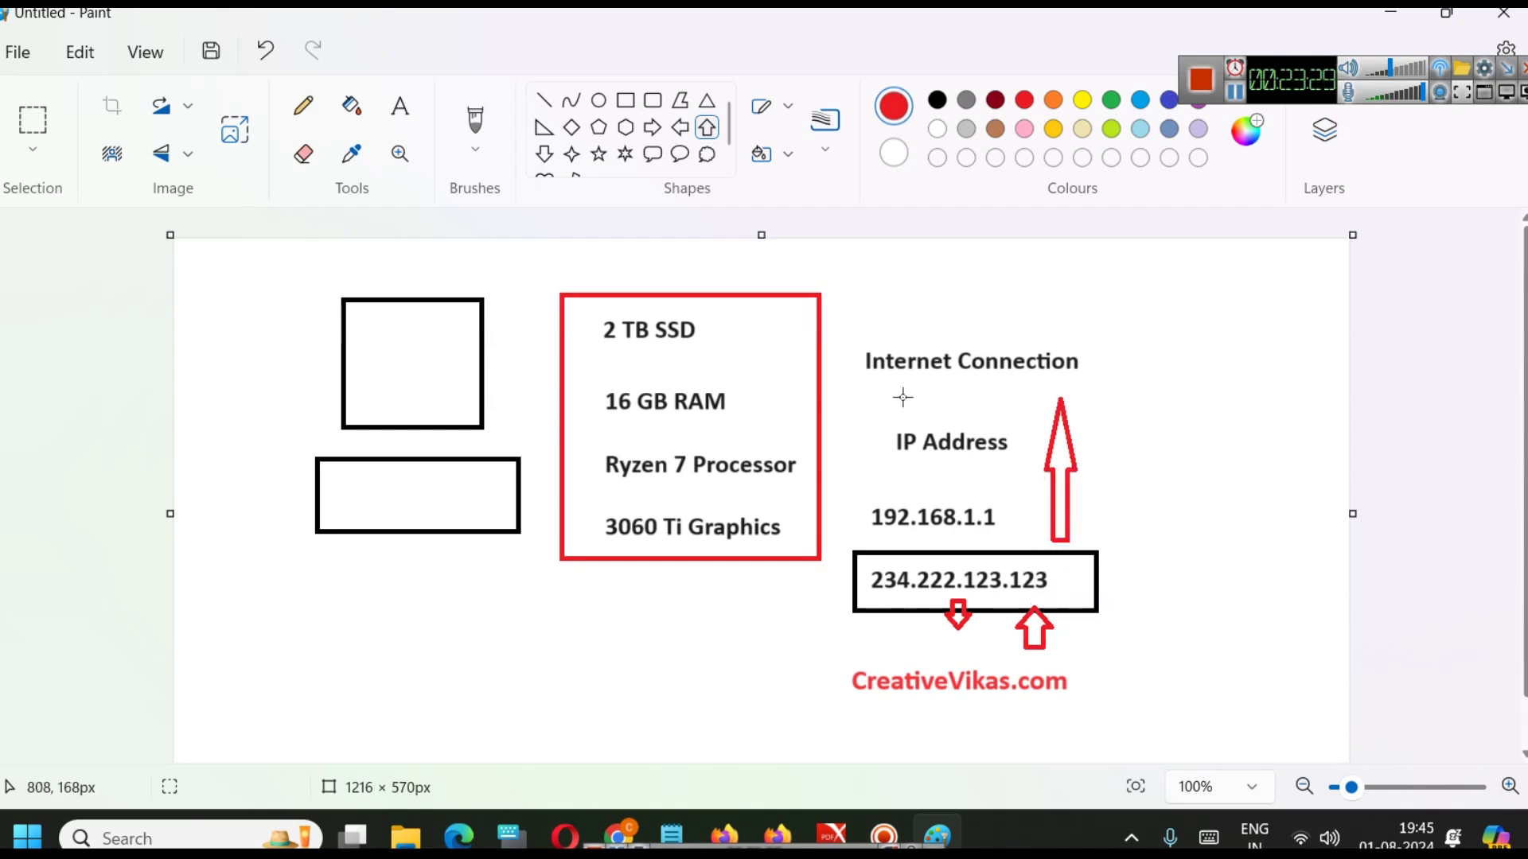
- Draw a red left arrow from the Internet Connection label to the hardware specifications box
click(680, 128)
drag(807, 344, 860, 374)
click(706, 373)
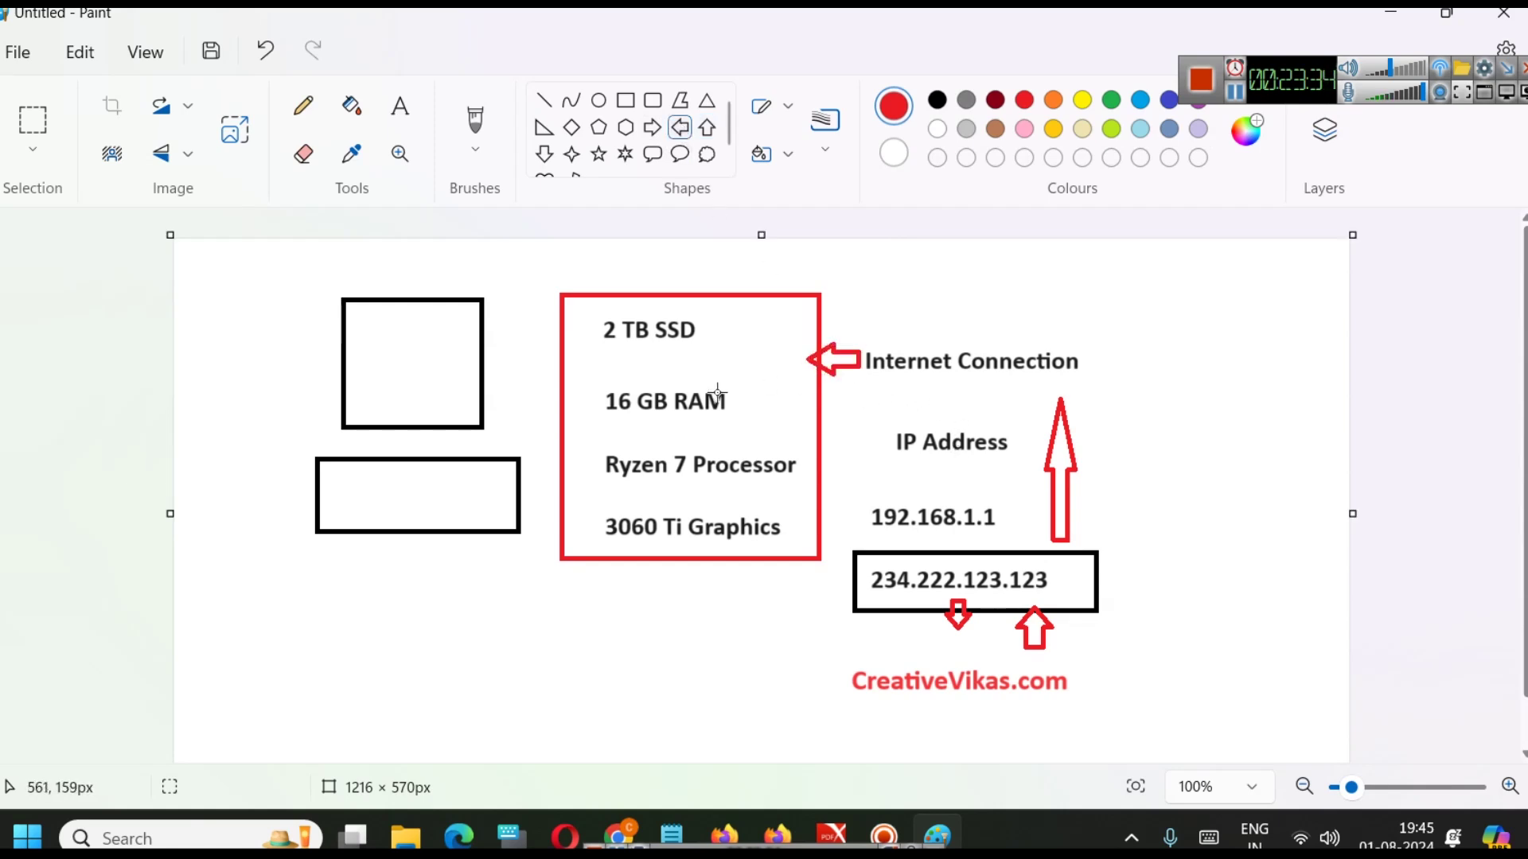
- Add the red label "Files" below the computer drawing and enlarge its text to match the other labels
click(401, 119)
click(314, 588)
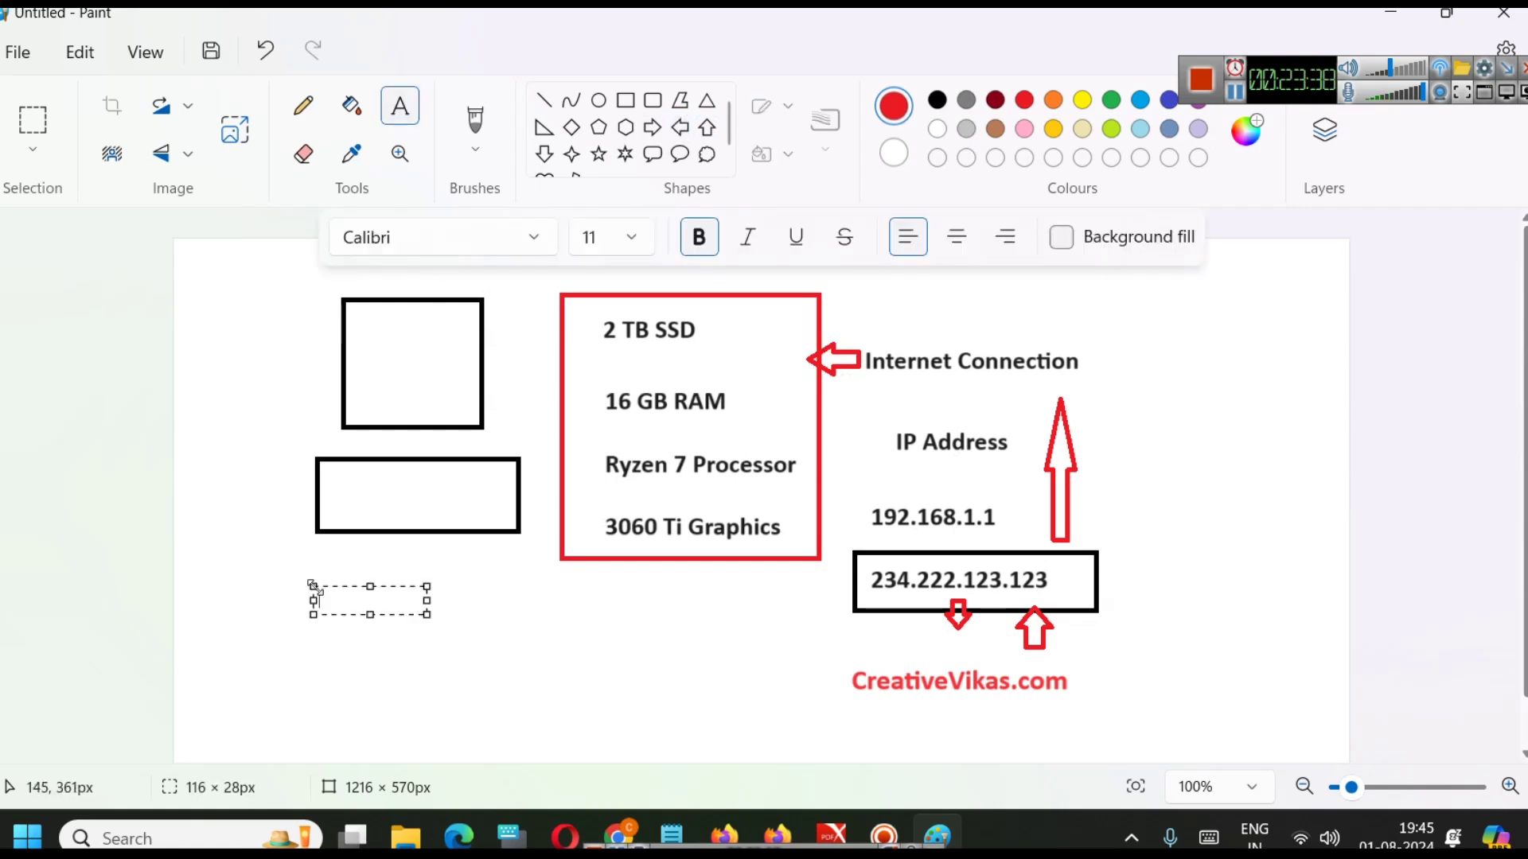
text(File)
key(ctrl+a)
key(ctrl+shift+greater)
key(ctrl+shift+greater)
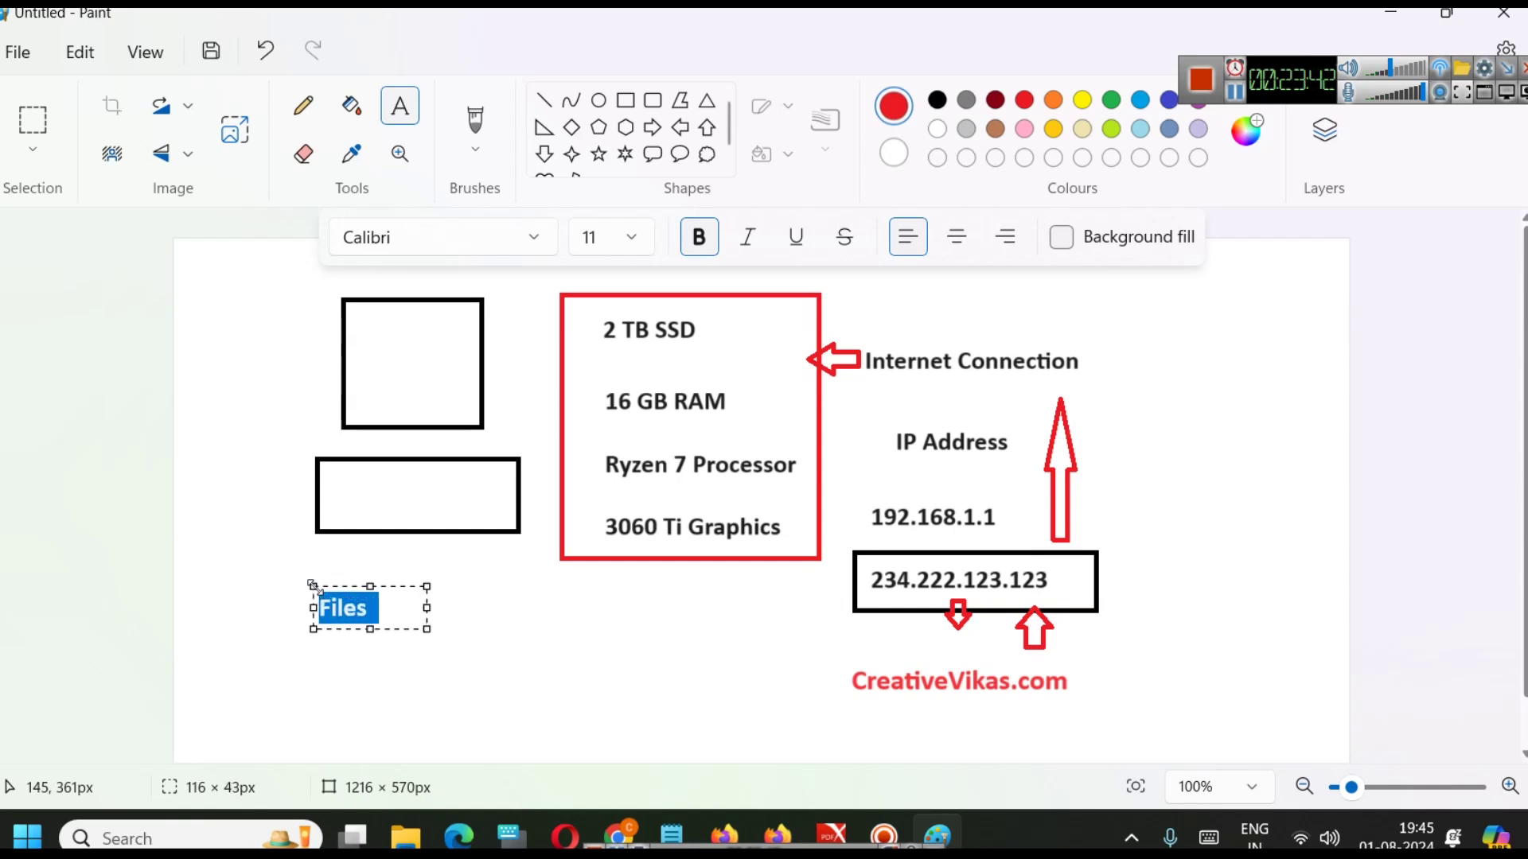
click(690, 653)
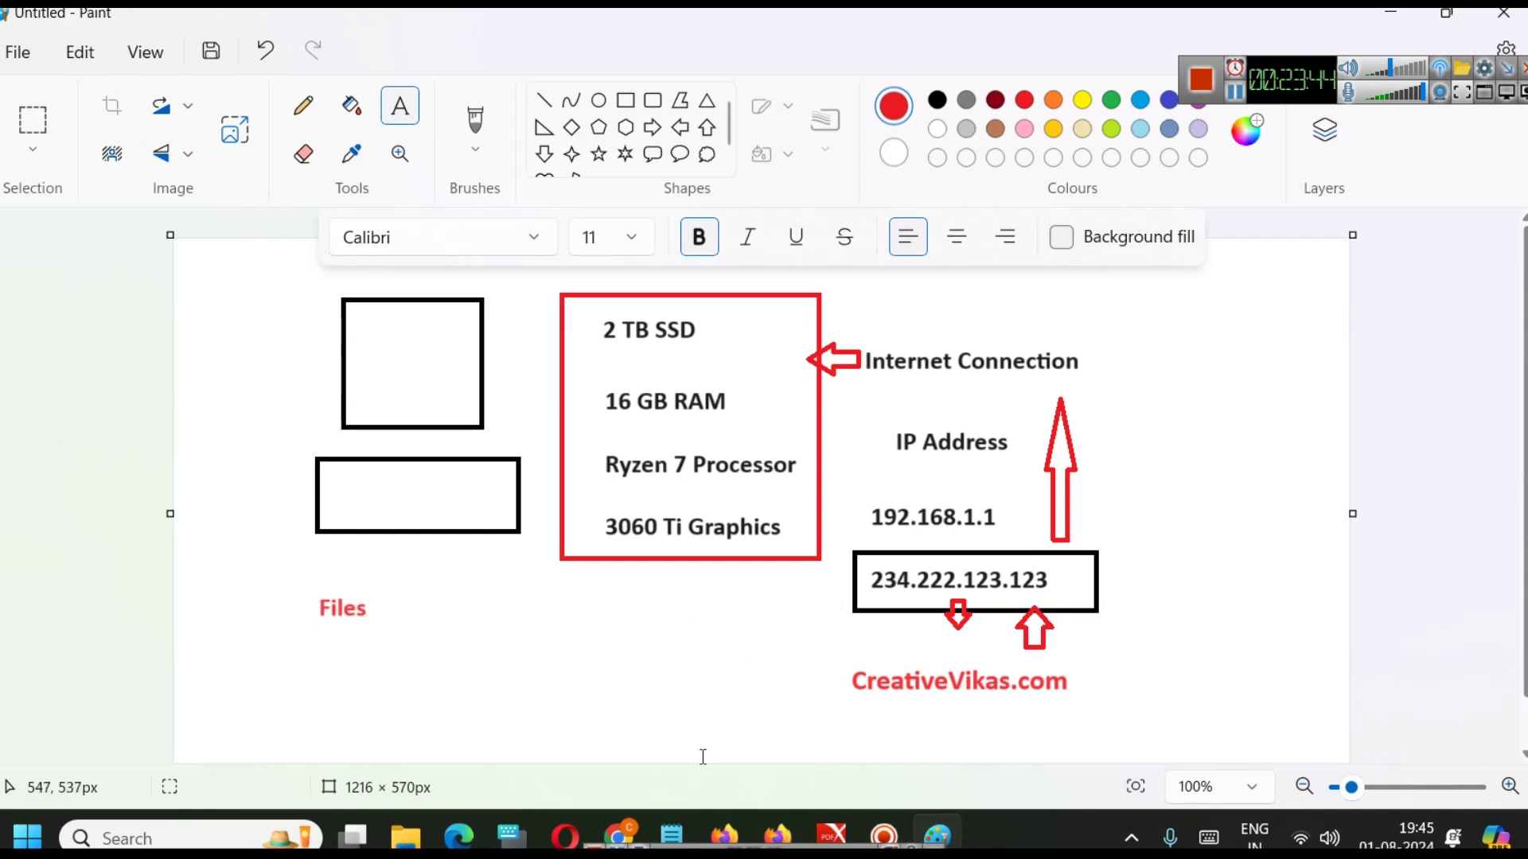
- Switch to Chrome and open chikanclothes.com in a new tab
click(623, 817)
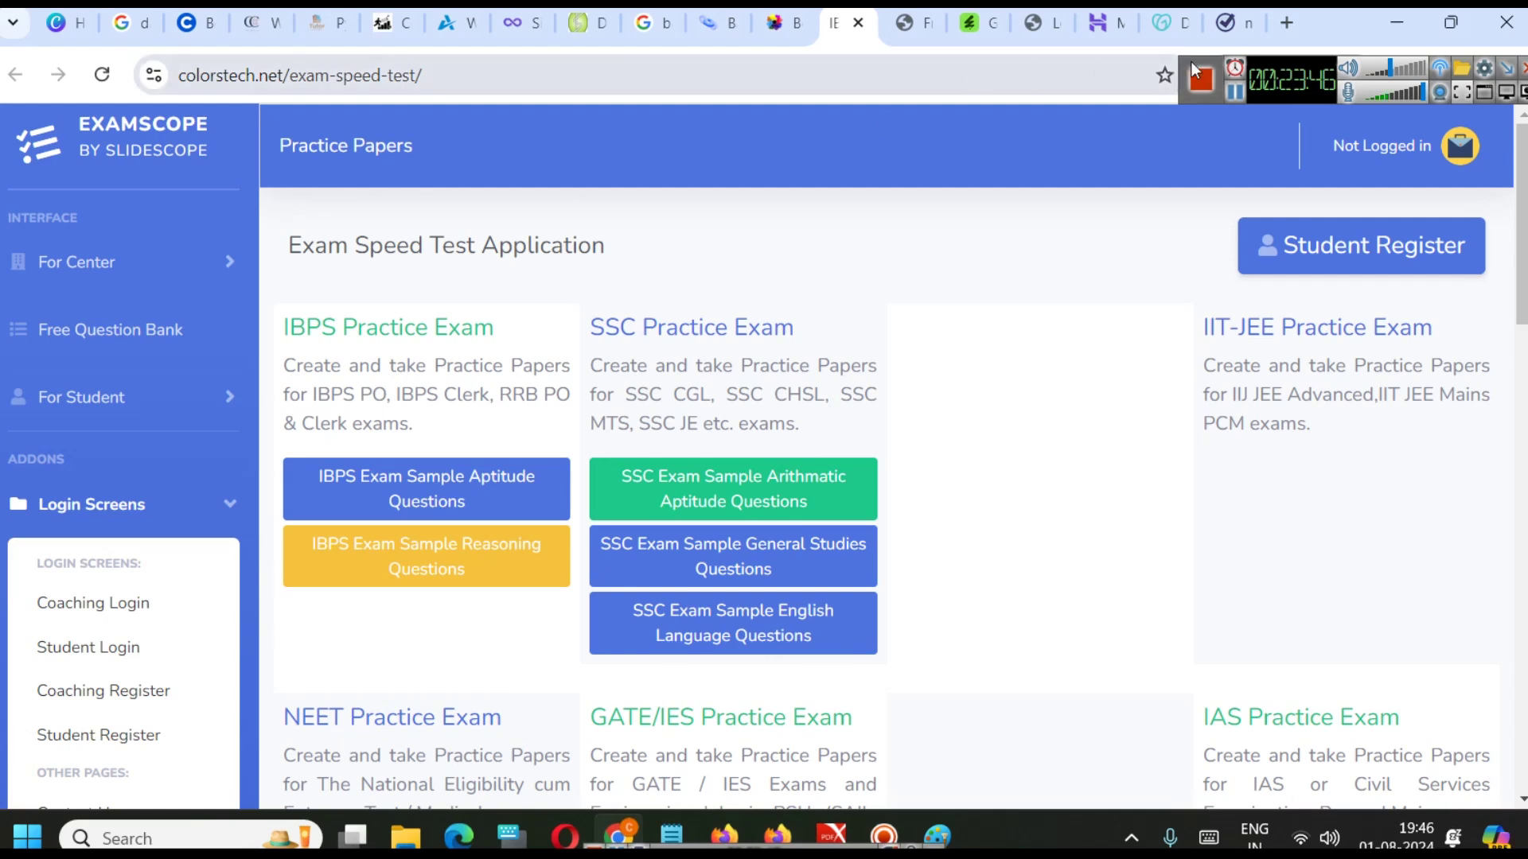
click(1284, 27)
text(ch)
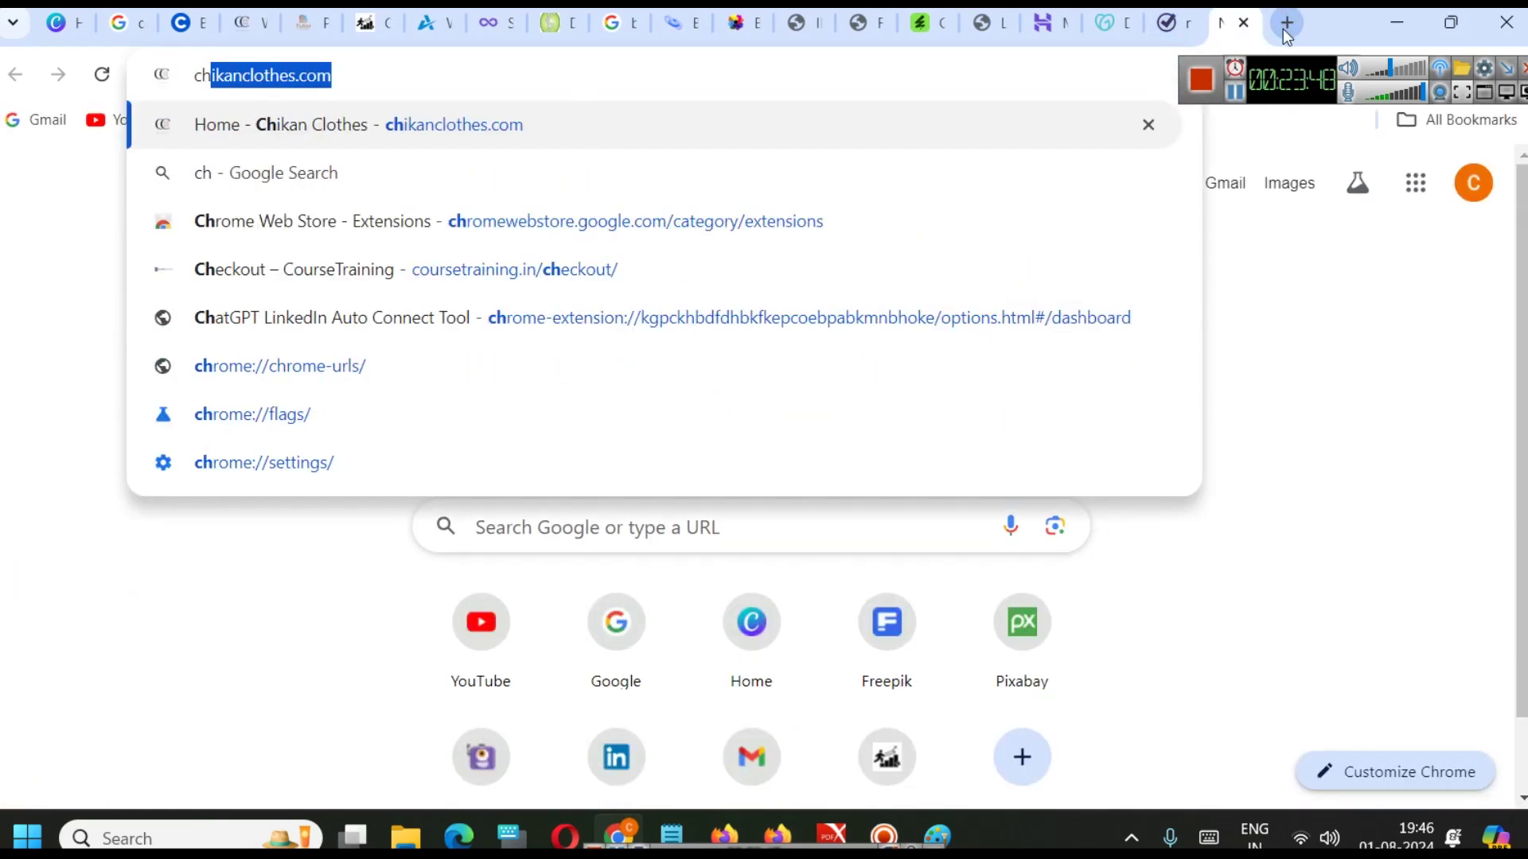
text(il)
key(BackSpace)
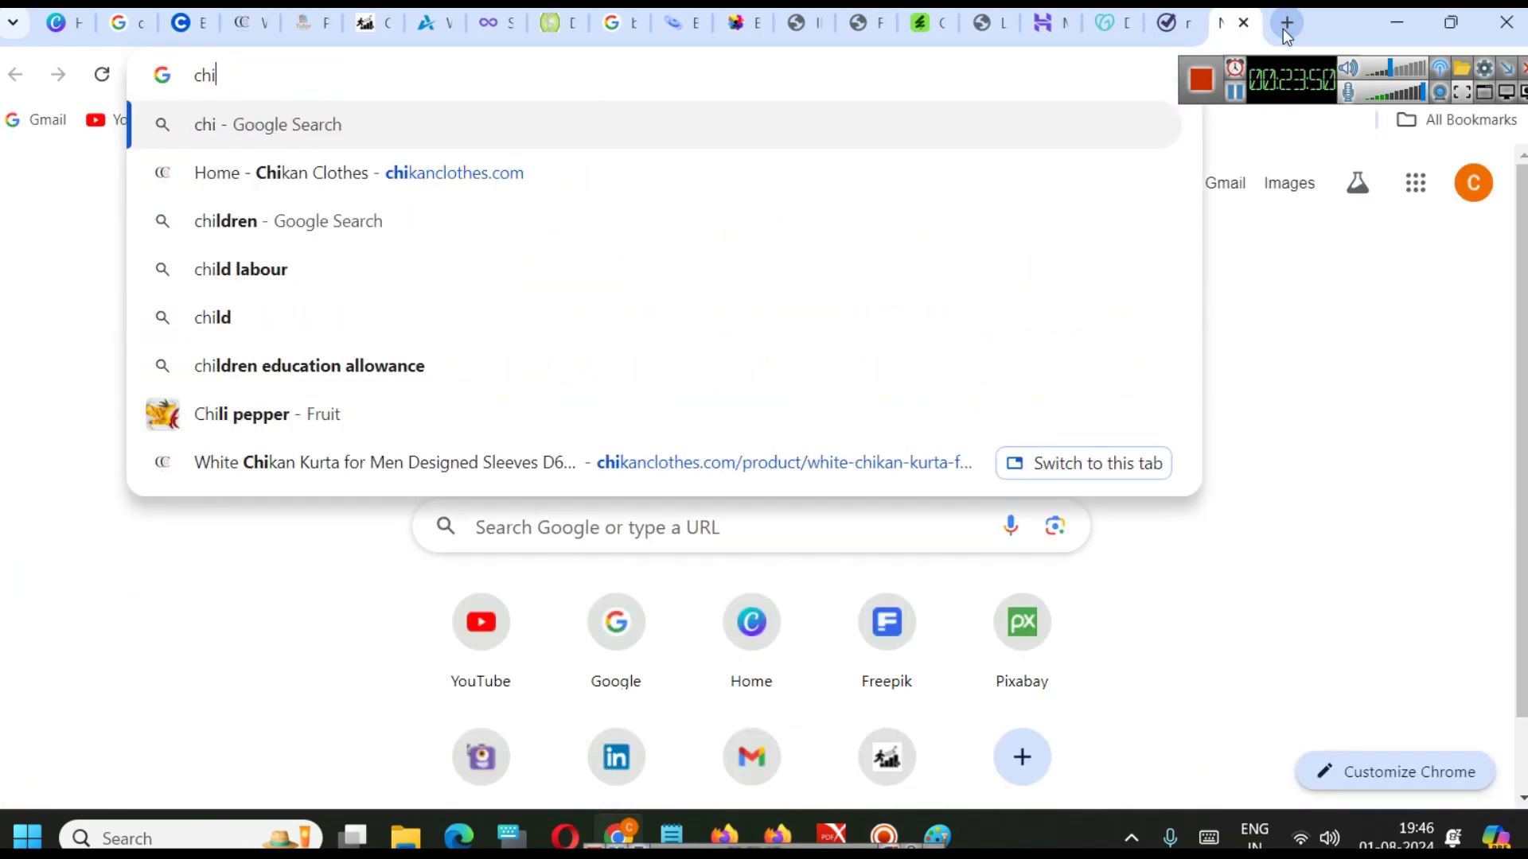
click(587, 191)
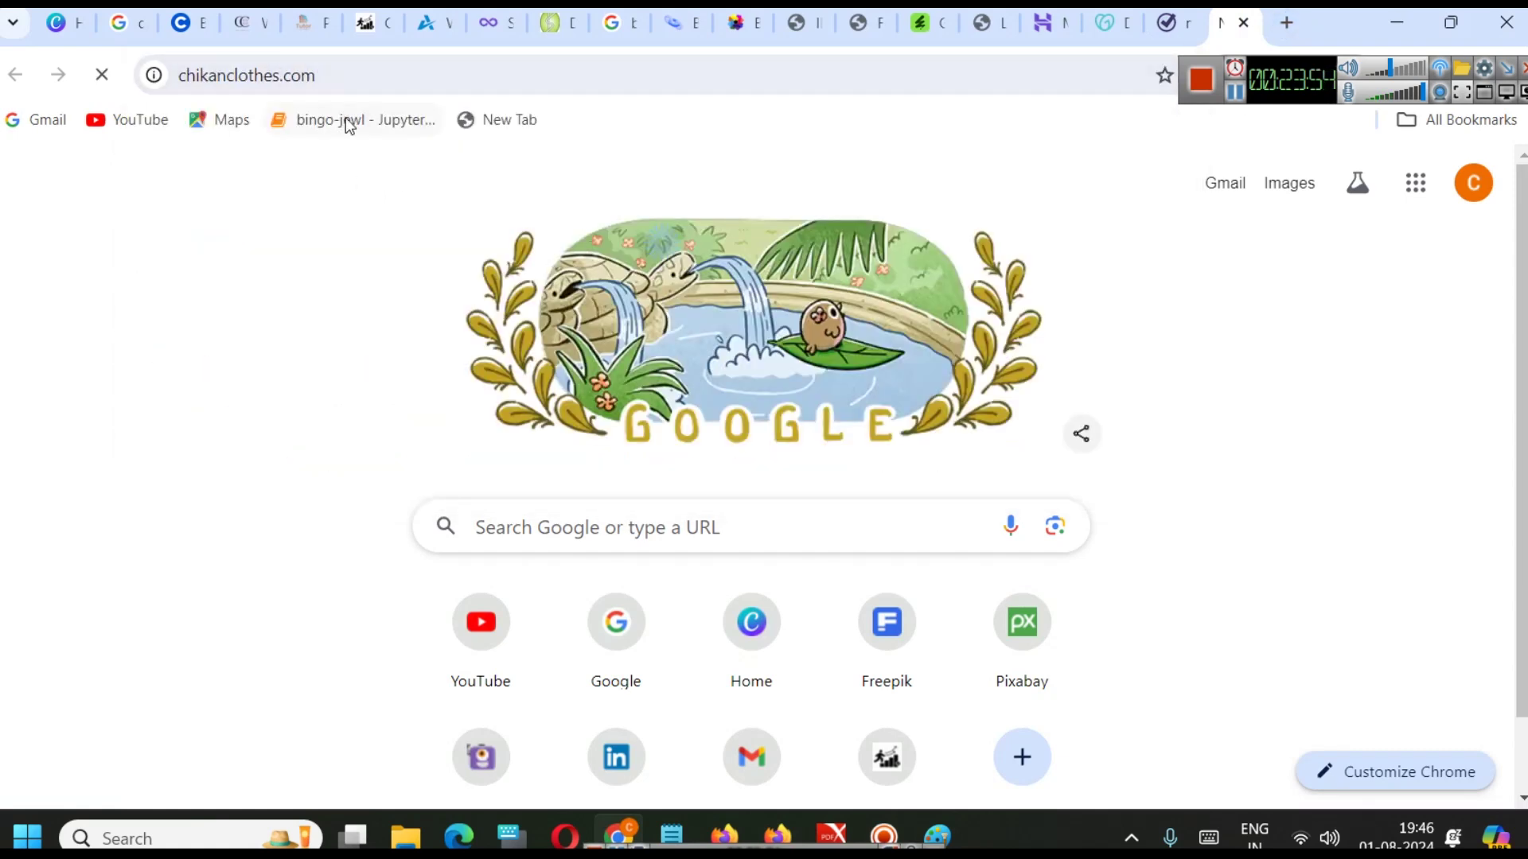
- Look through the Chikan Clothes homepage's banner and kurti products, and open the page's HTML source
click(360, 72)
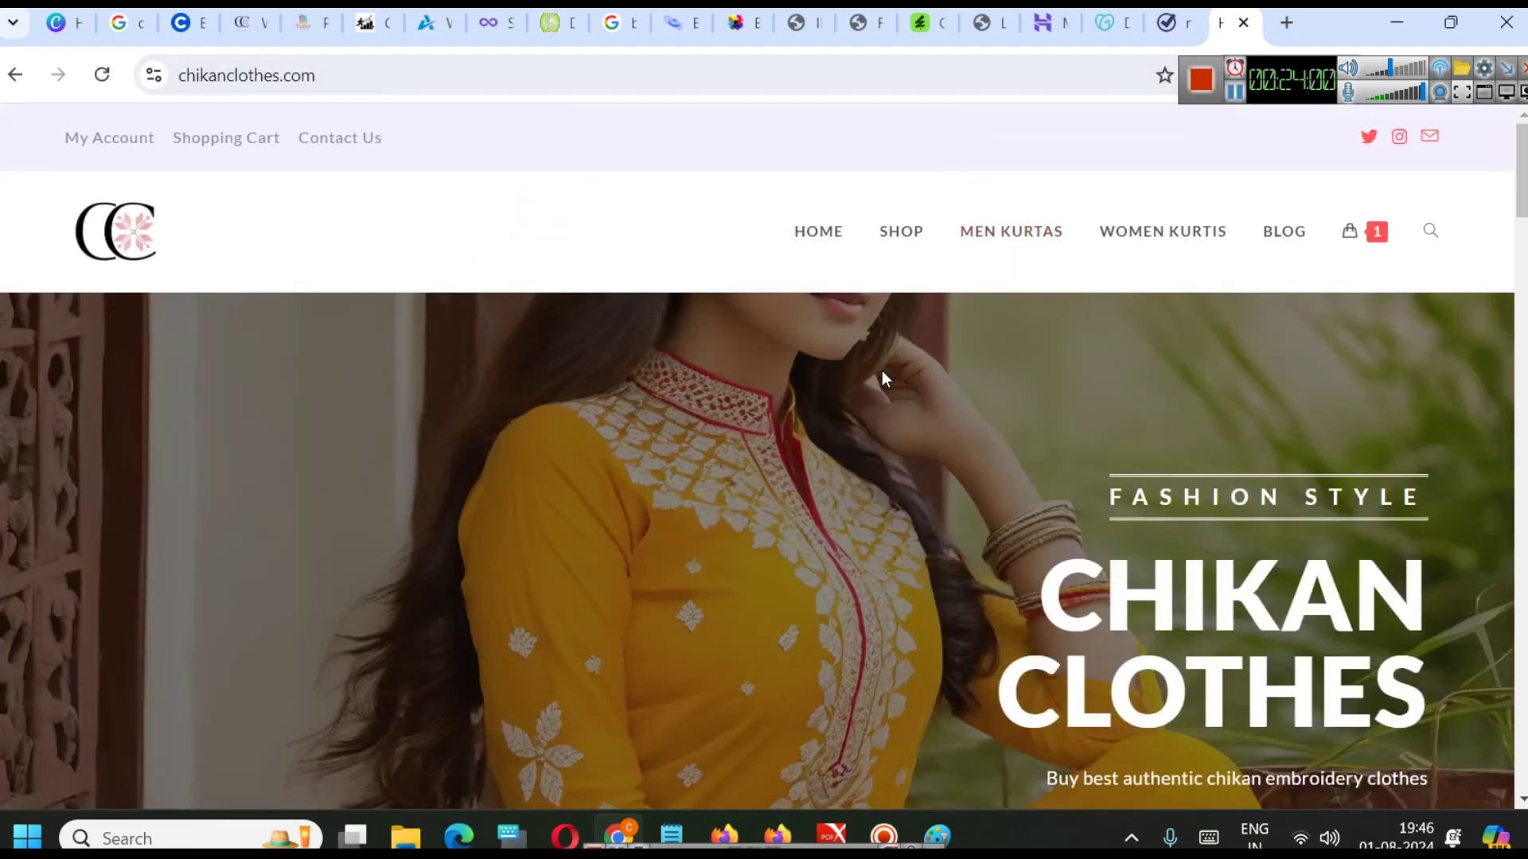
scroll(800, 551, down, 8)
scroll(829, 390, down, 3)
scroll(800, 530, up, 11)
scroll(991, 509, down, 10)
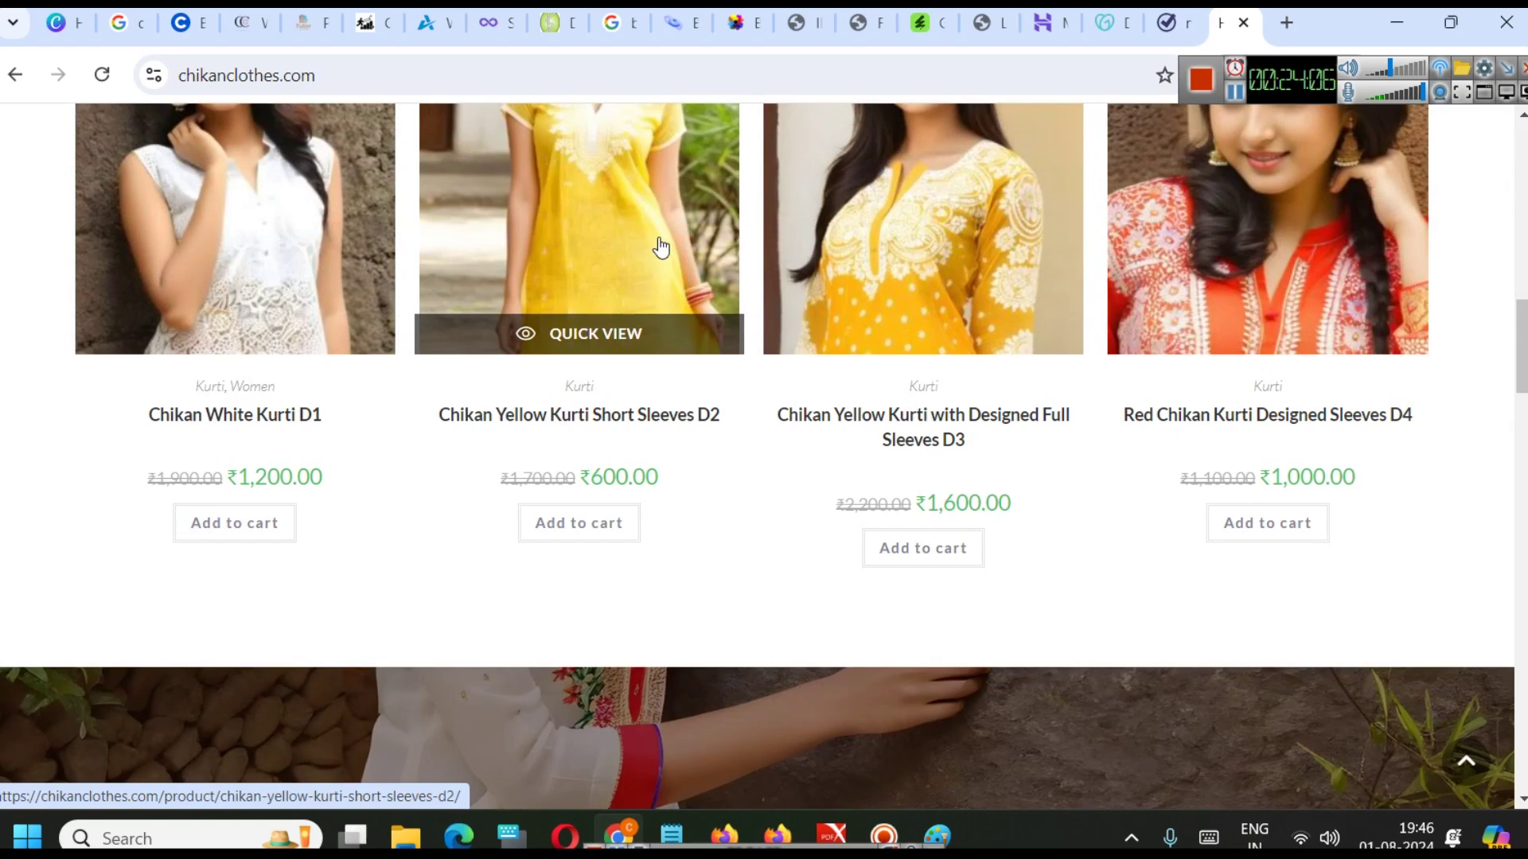
right_click(432, 577)
scroll(570, 429, down, 2)
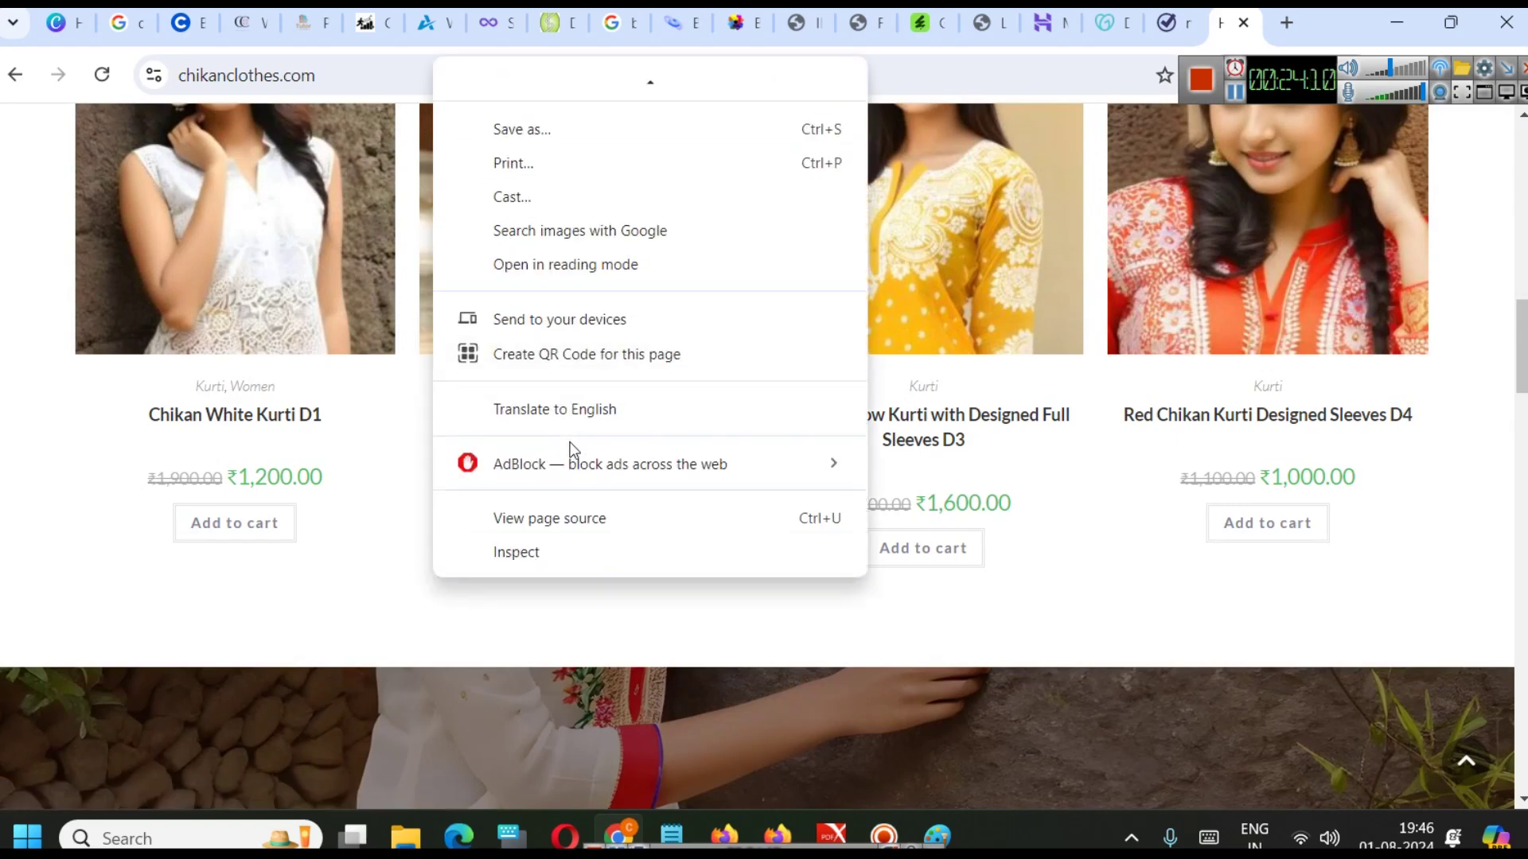
click(570, 522)
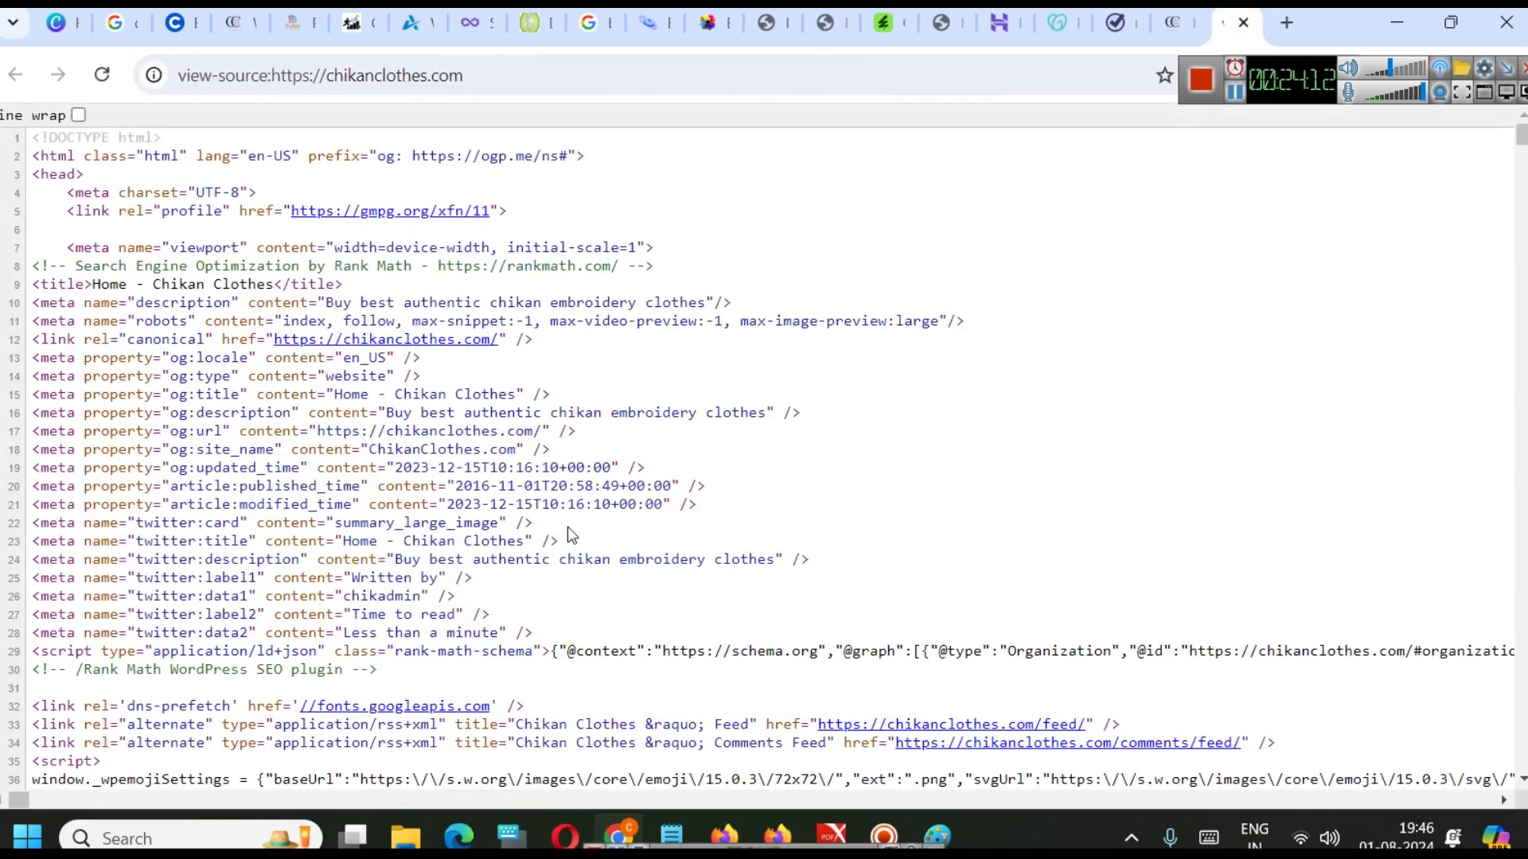
- Enlarge the page source and skim through the Chikan Clothes HTML code, returning to its beginning
ctrl+scroll(1088, 522, up, 4)
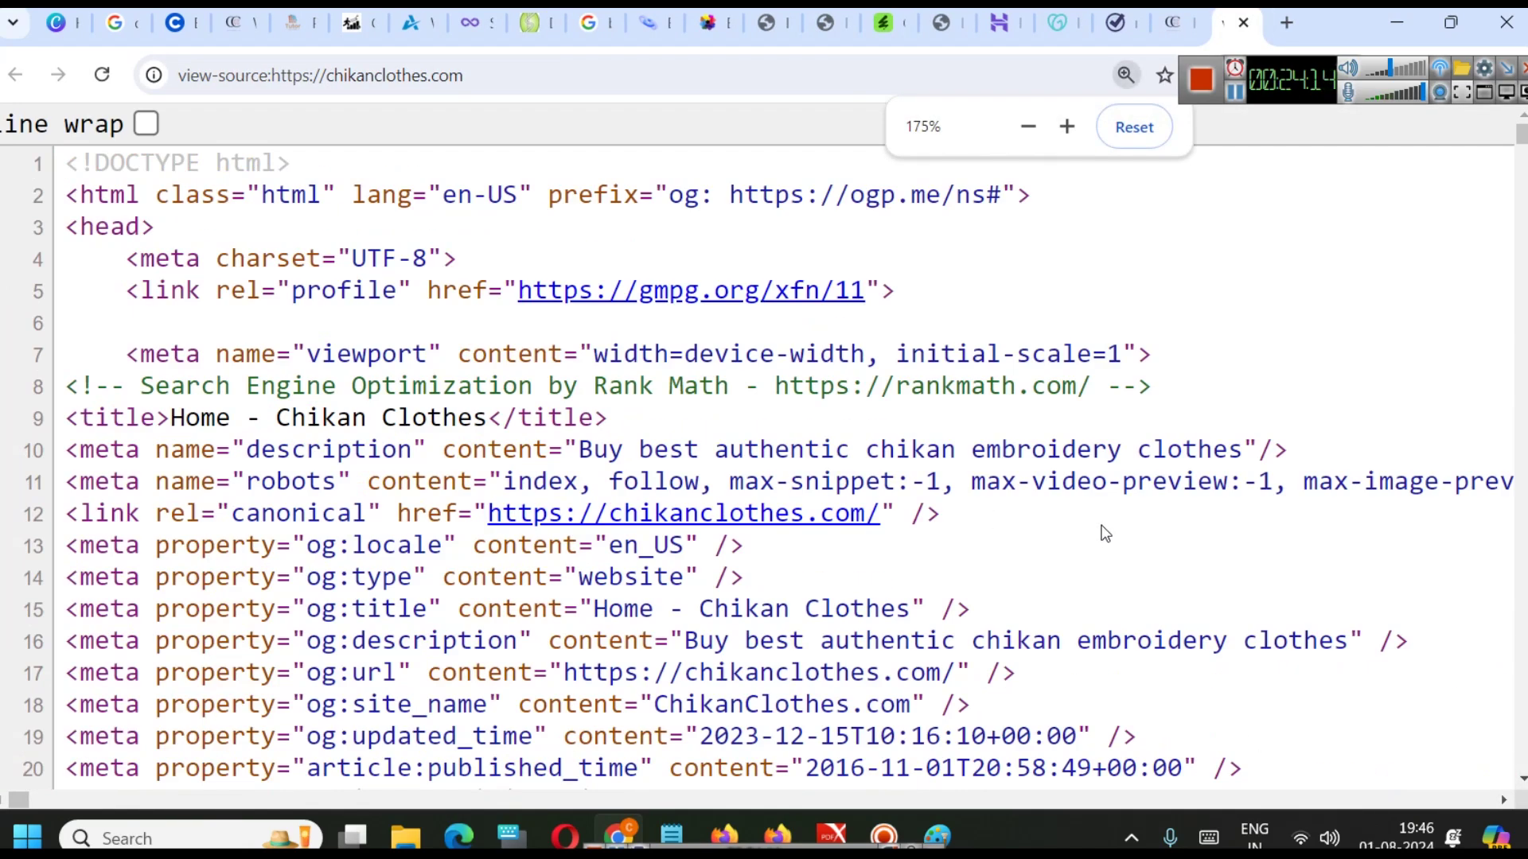
ctrl+scroll(1105, 460, down, 1)
scroll(461, 245, down, 5)
scroll(461, 245, down, 10)
scroll(549, 379, up, 15)
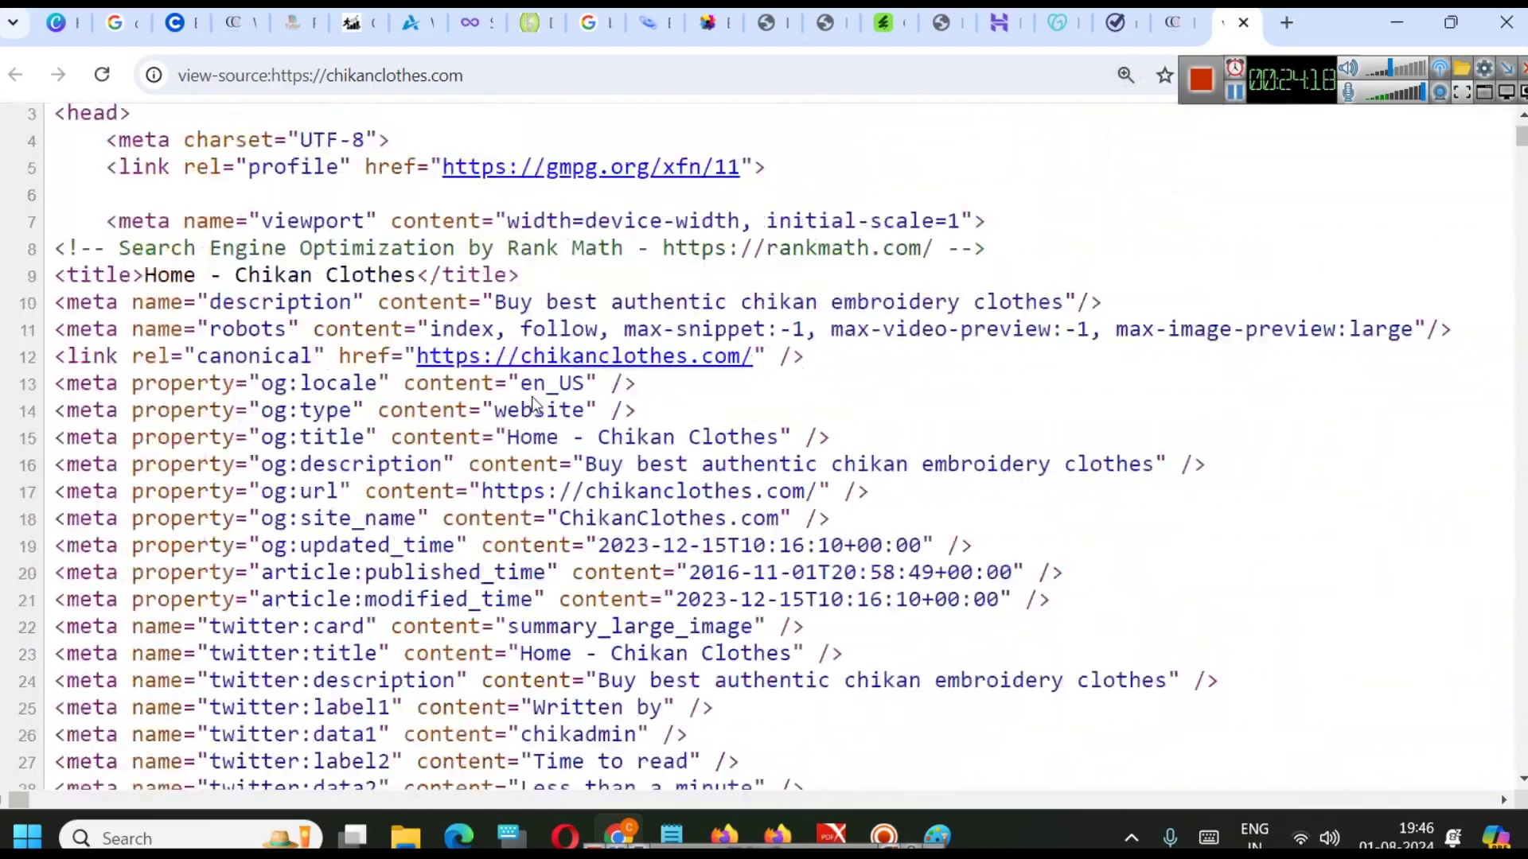
scroll(533, 404, up, 2)
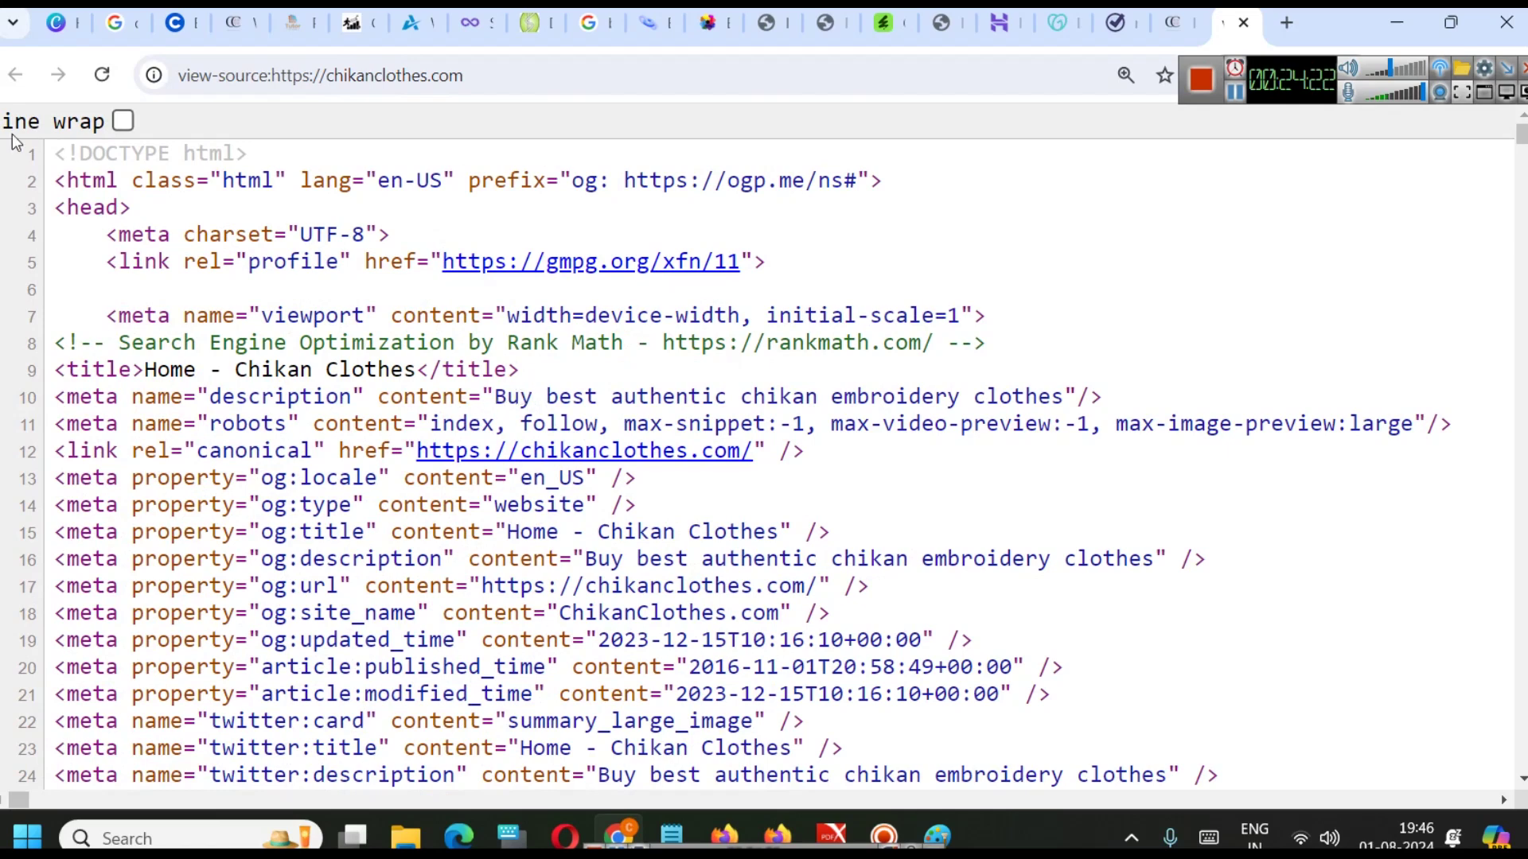
- Highlight the opening lines of the HTML code, clear the highlight, and select the entire page source
drag(52, 150, 546, 755)
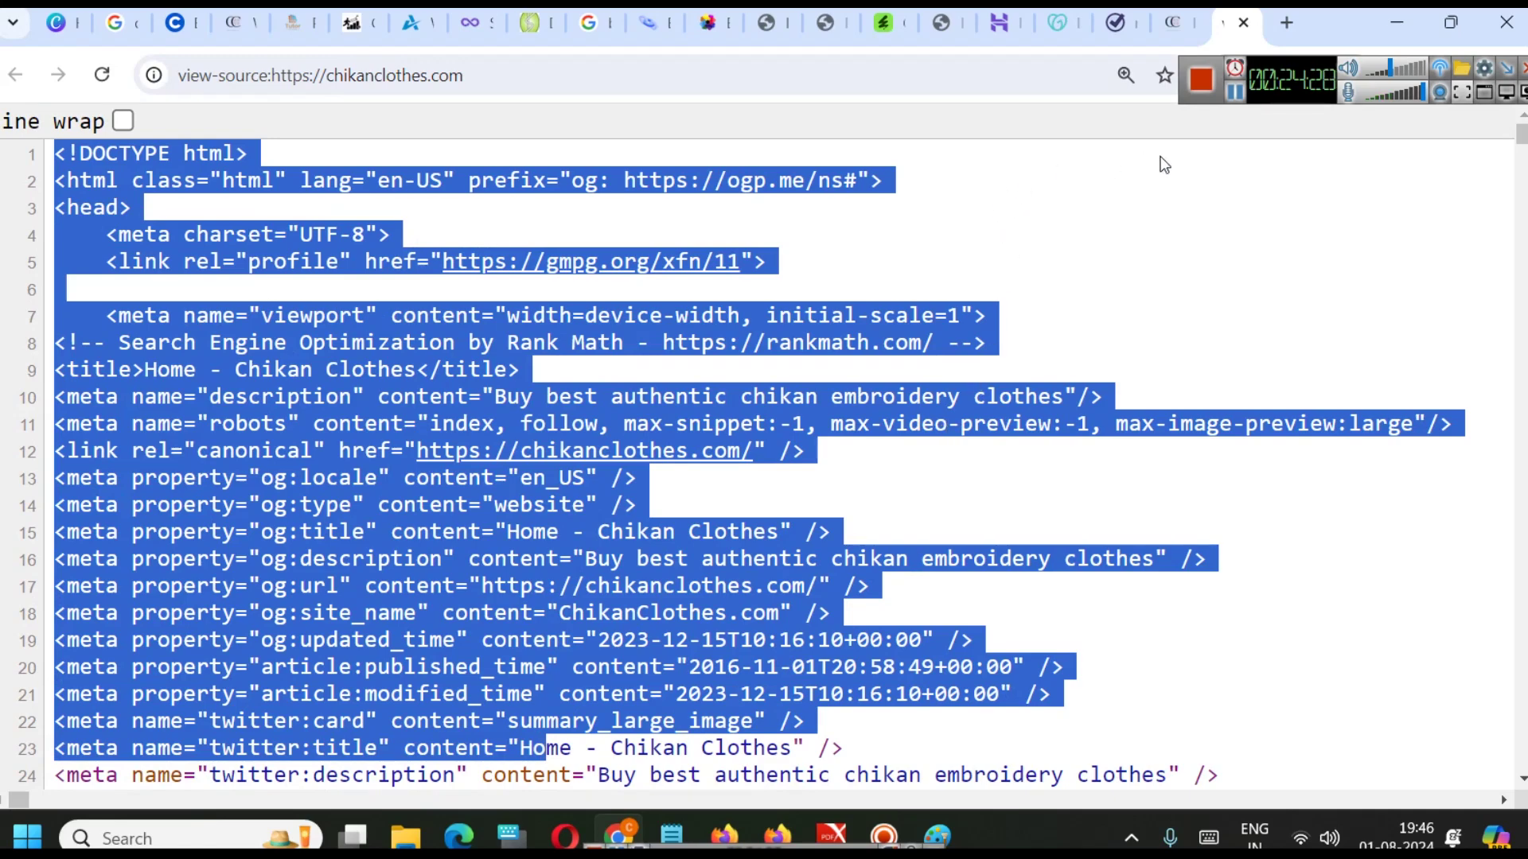
click(1113, 287)
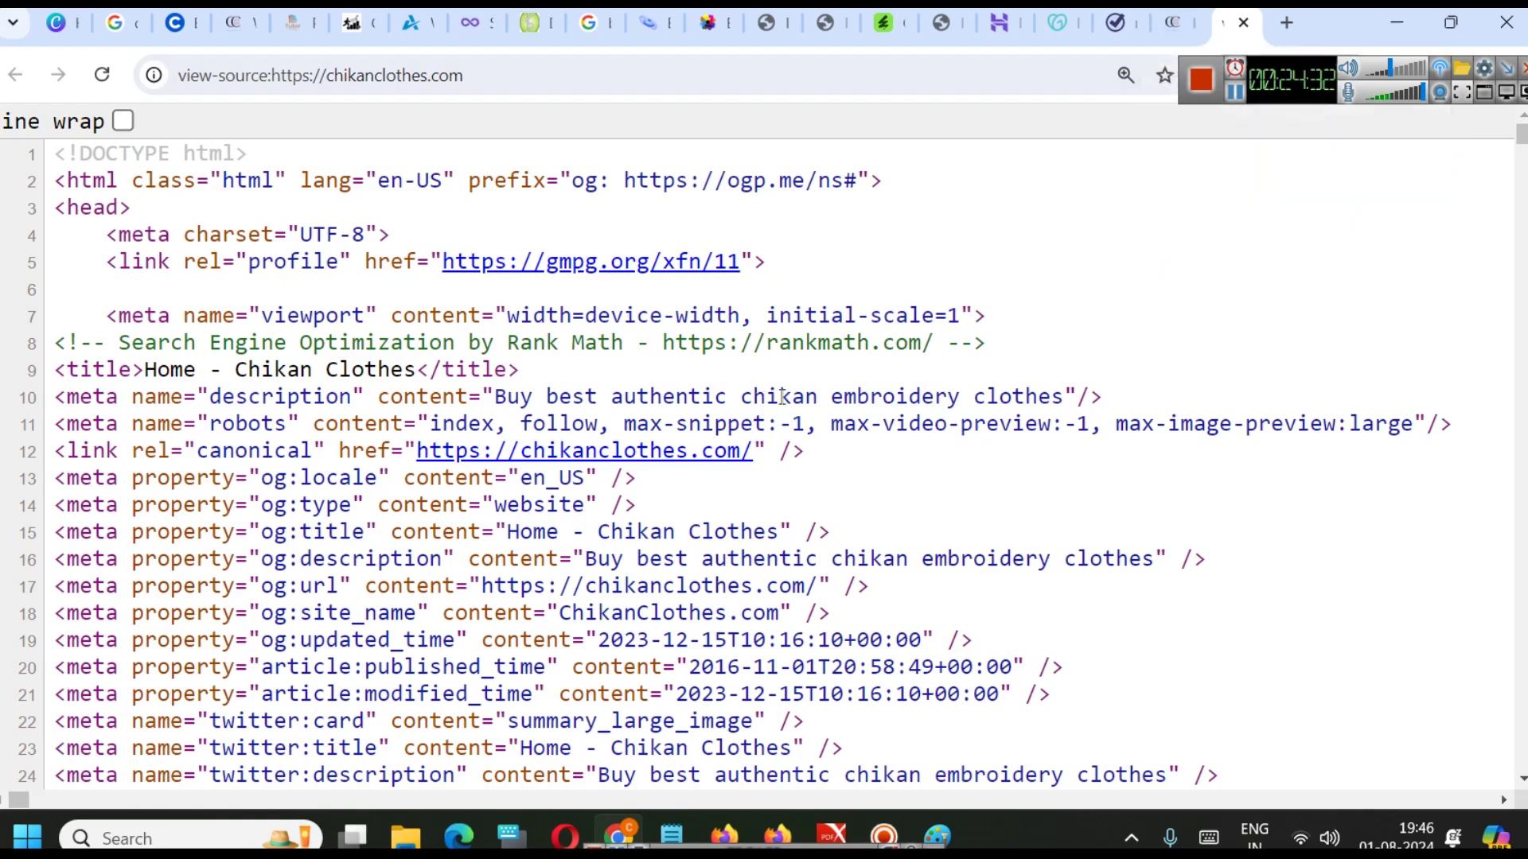
key(ctrl+a)
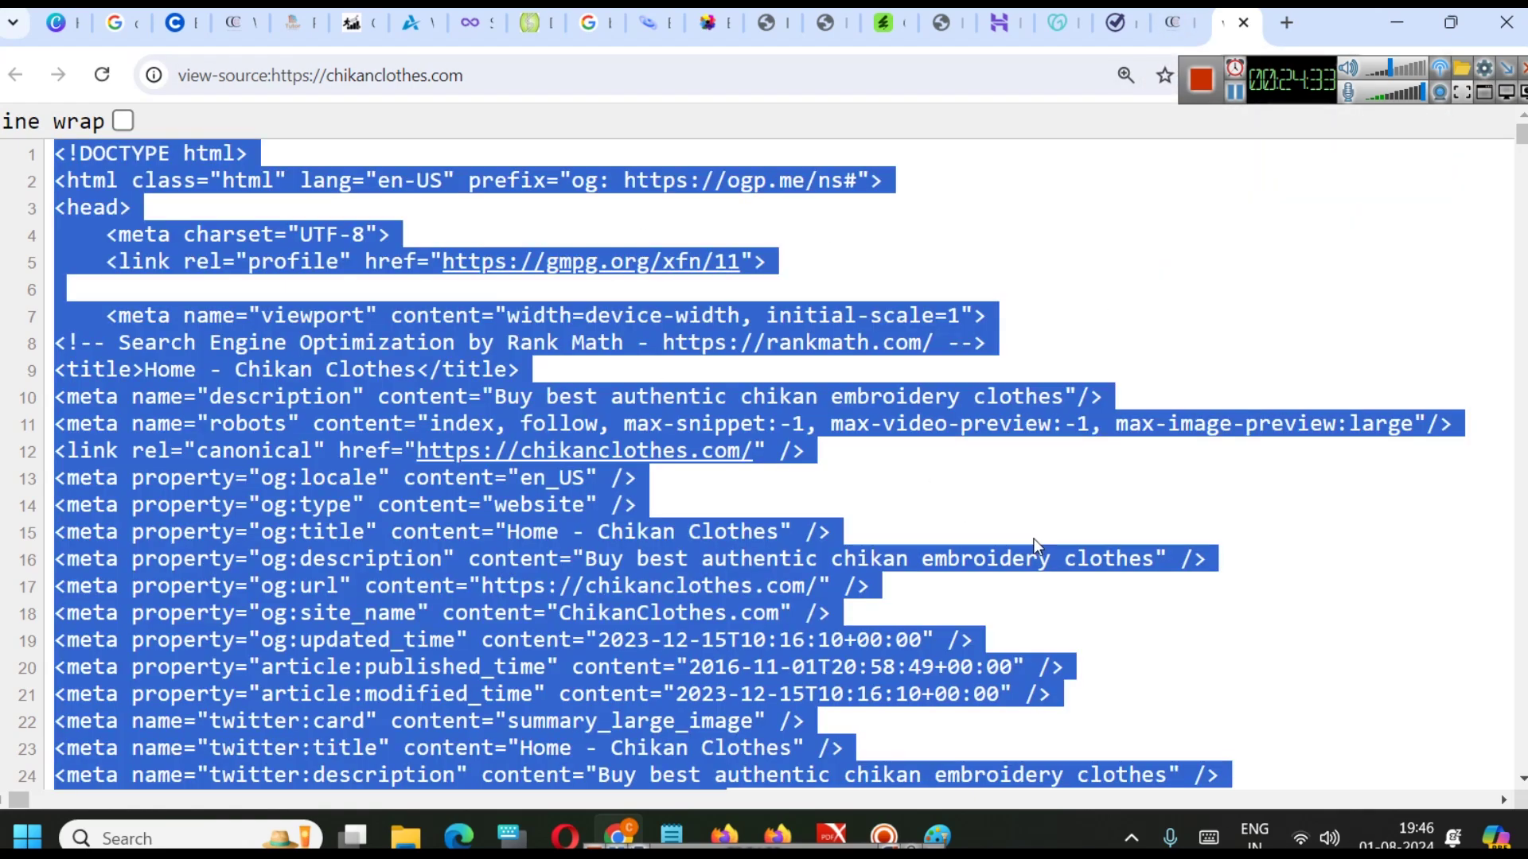
- Return to the Chikan Clothes homepage, reduce its zoom, and compare the rendered page with its HTML source
click(1174, 23)
scroll(962, 502, up, 6)
scroll(954, 523, up, 10)
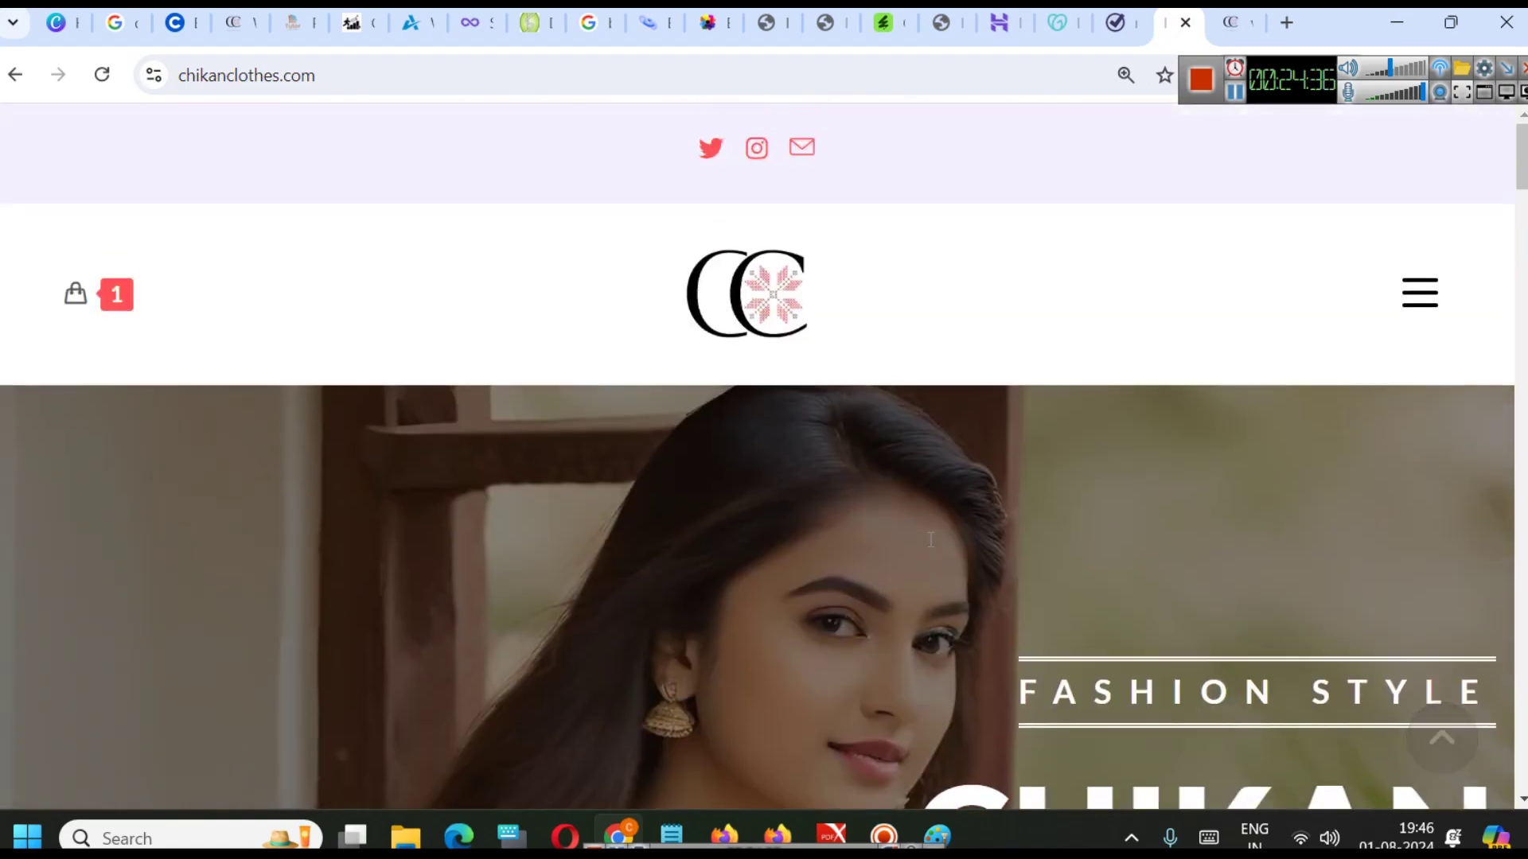
key(ctrl+minus)
key(ctrl+minus)
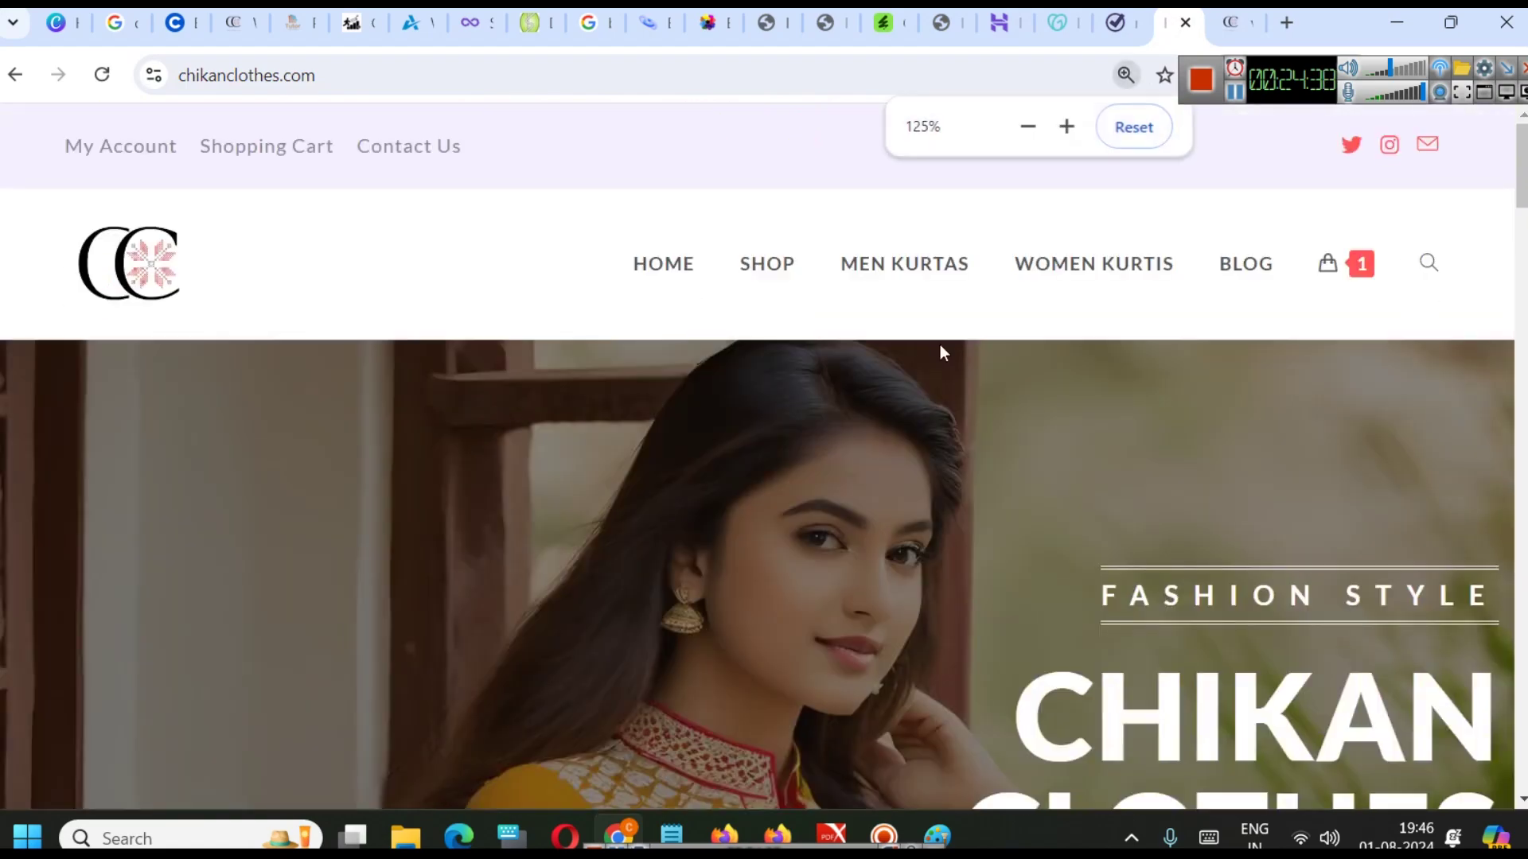
key(ctrl+Tab)
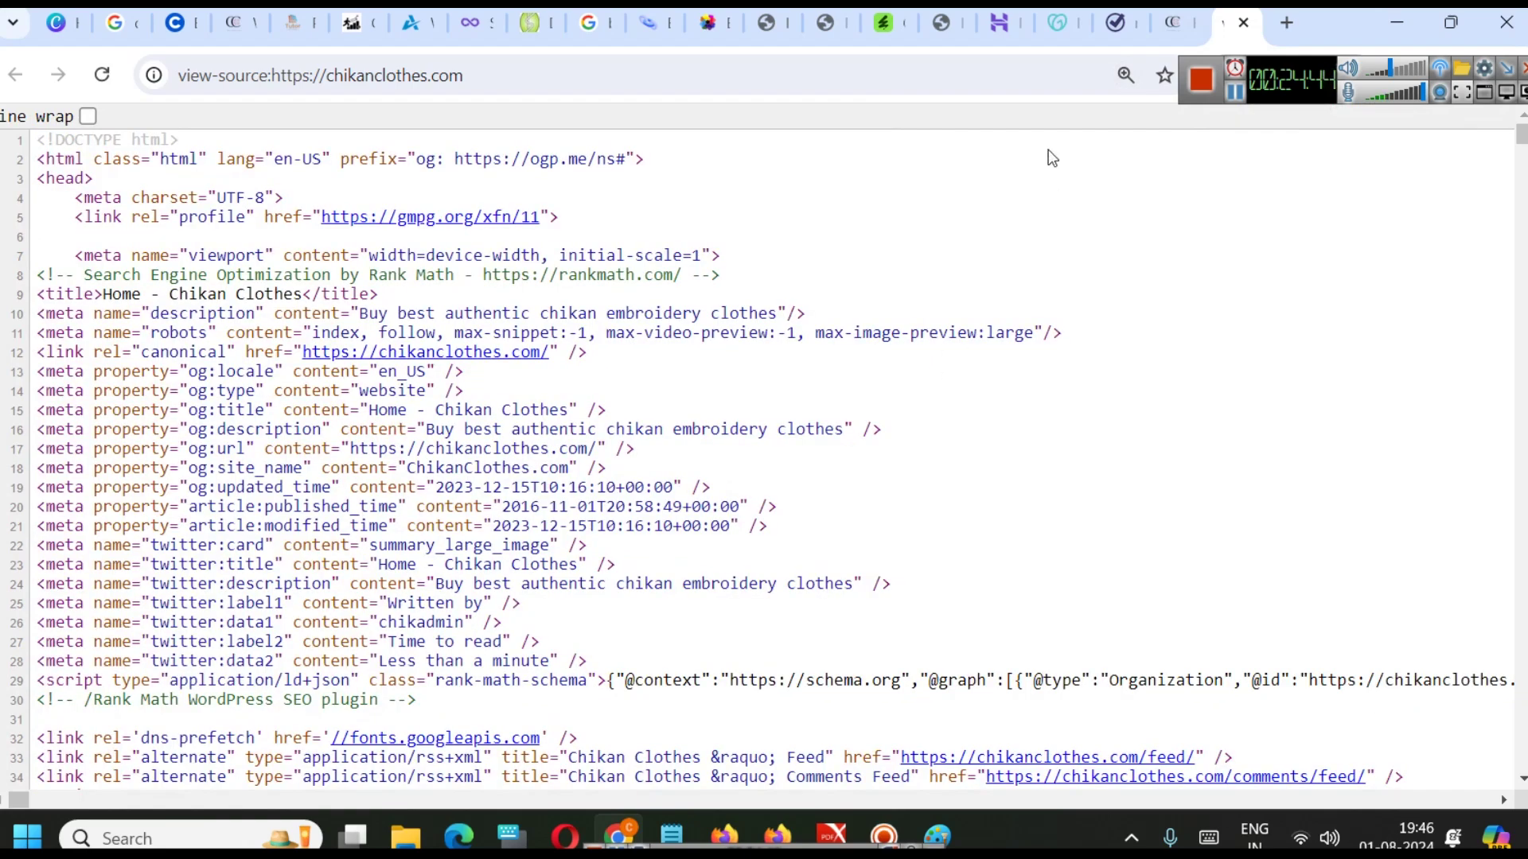
key(ctrl+shift+Tab)
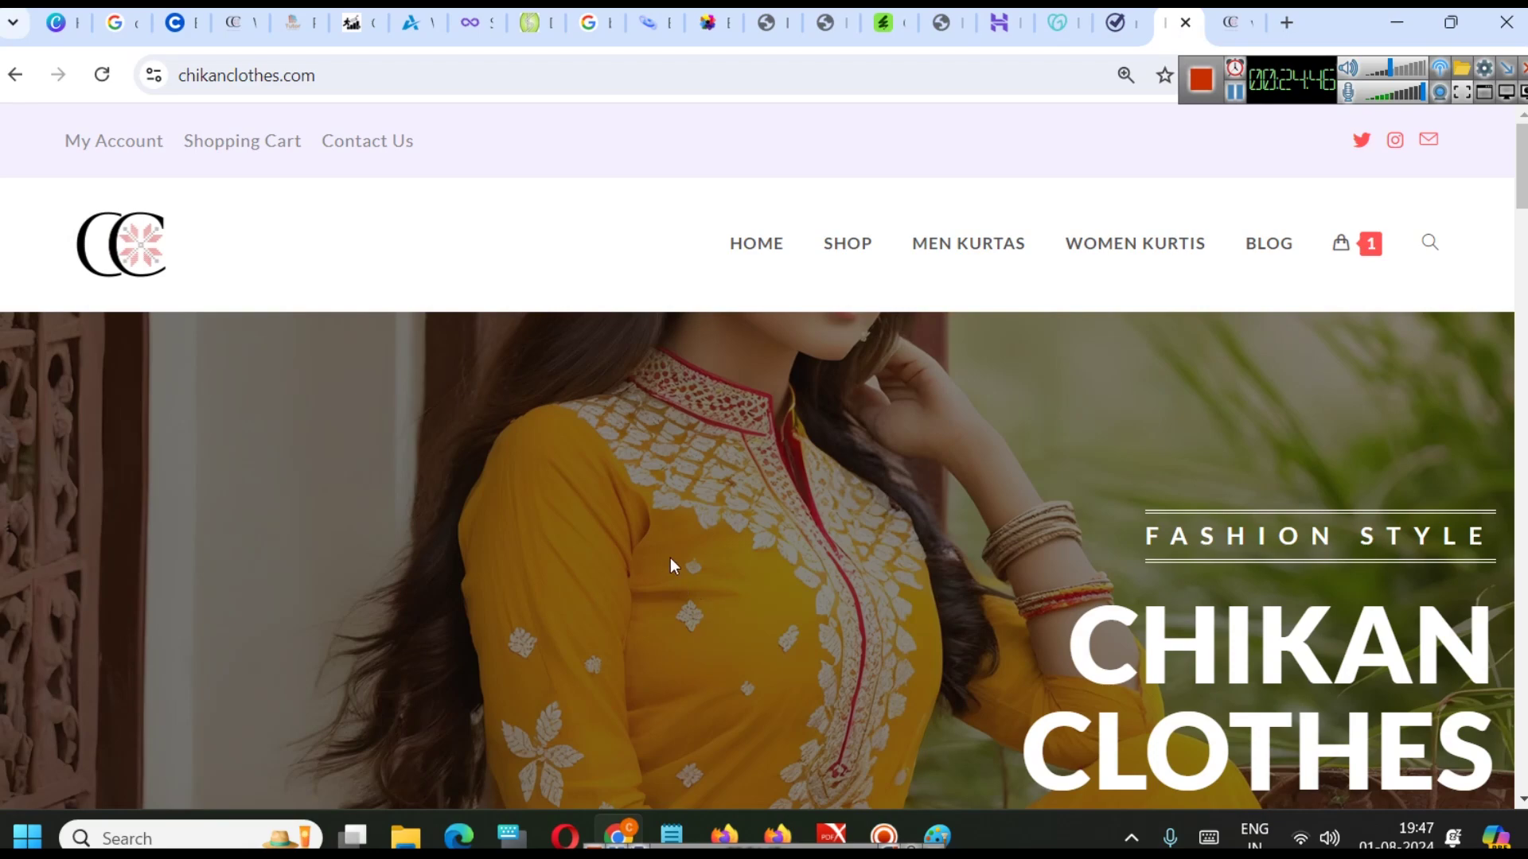
- Open the product page of the yellow full-sleeve kurti in the homepage's Best Selling section
scroll(670, 557, down, 5)
scroll(660, 565, down, 7)
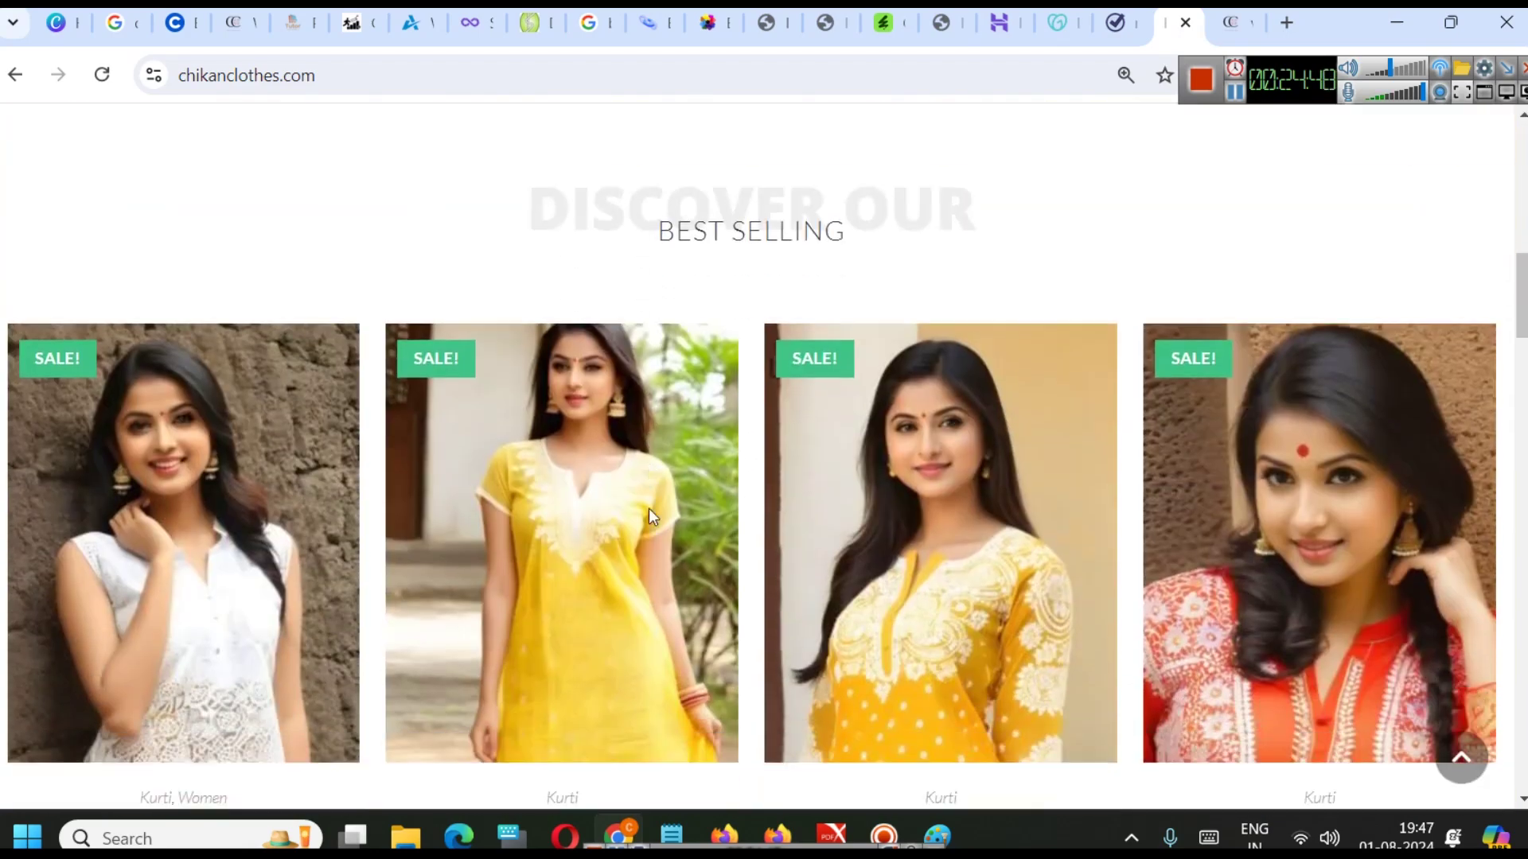
scroll(648, 509, down, 3)
click(931, 583)
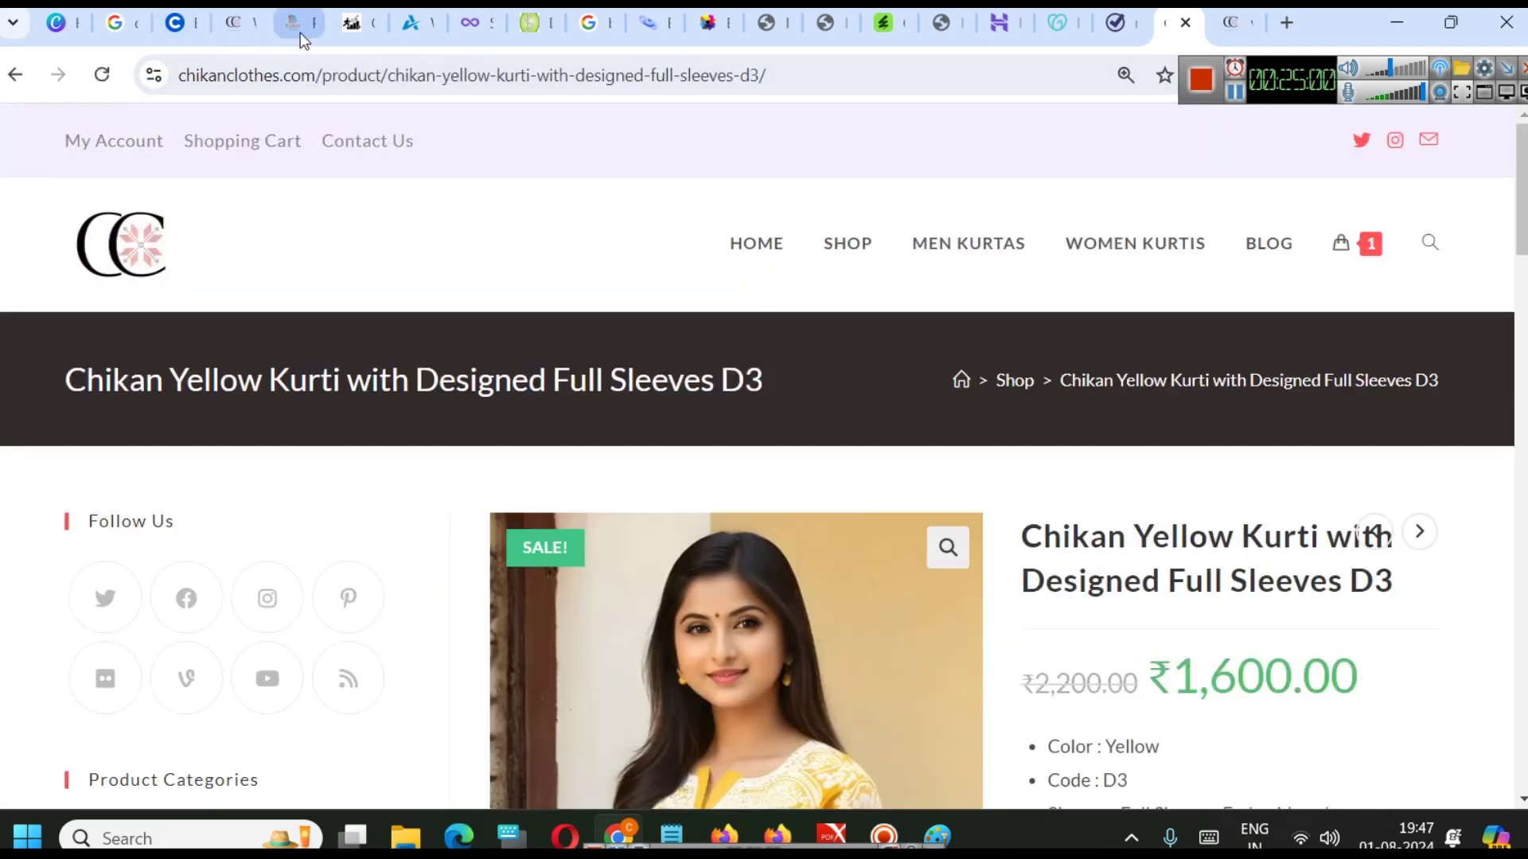
- Look through odtutor.com's Python Programming Bootcamp in Hindi course page, briefly highlighting the free access note below Enroll Now
click(304, 22)
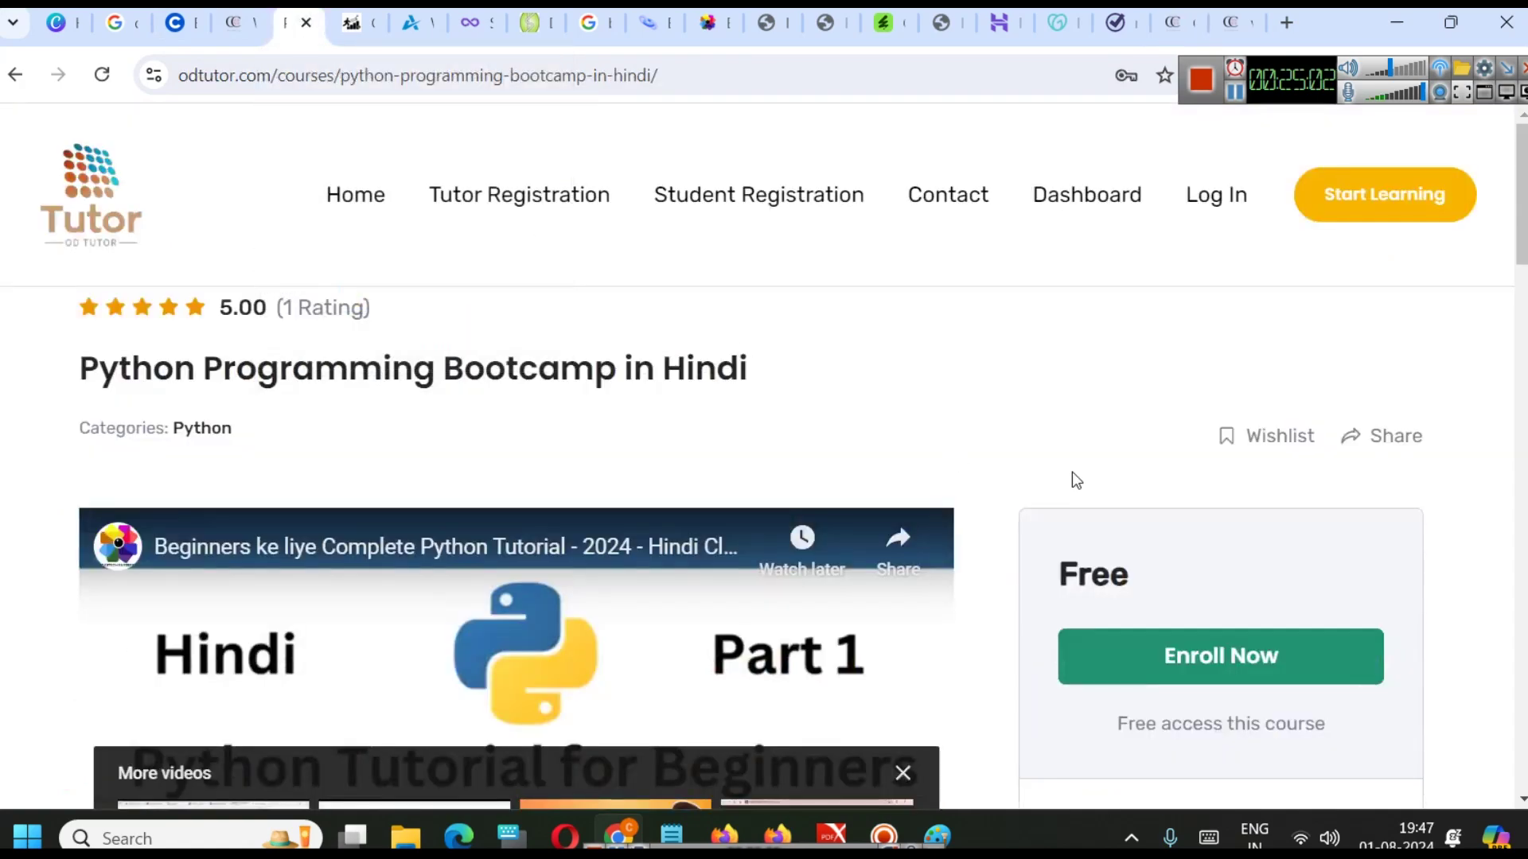
scroll(878, 307, down, 5)
scroll(689, 484, down, 10)
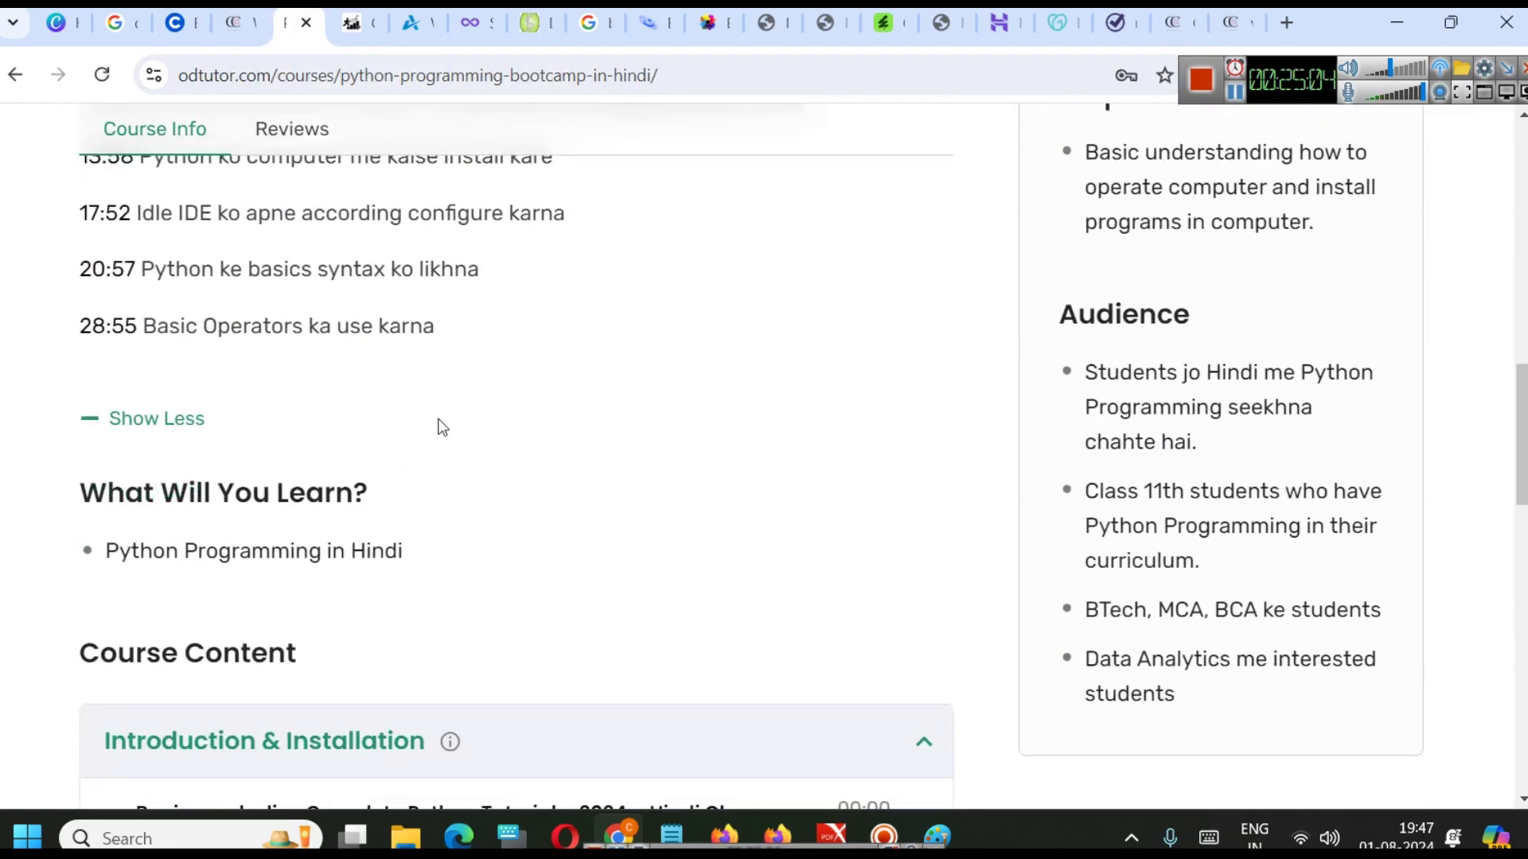
scroll(222, 344, up, 5)
scroll(345, 382, down, 10)
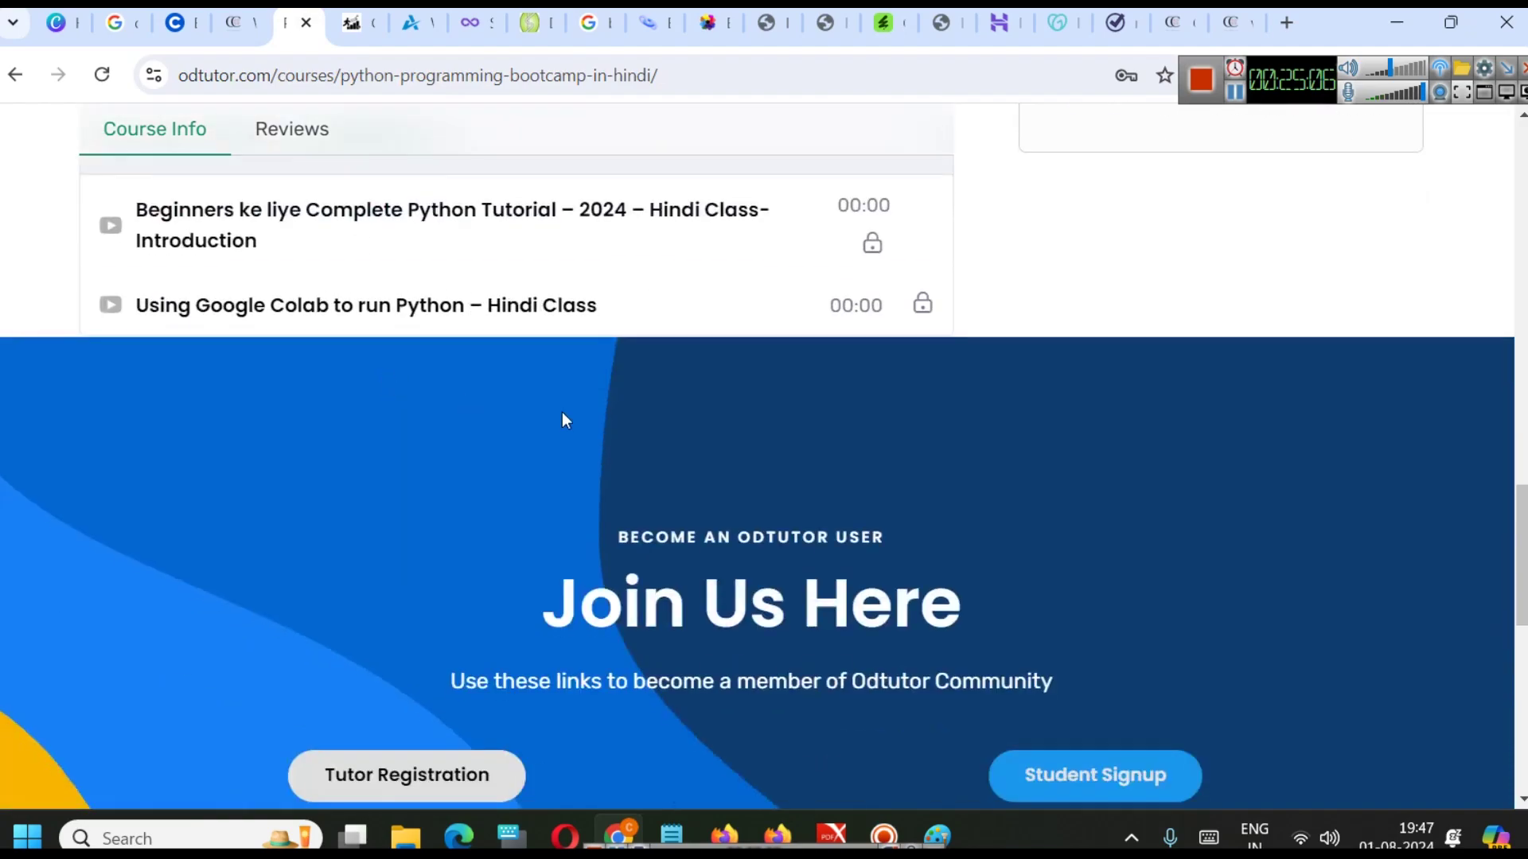
scroll(1077, 587, up, 12)
scroll(1101, 578, up, 7)
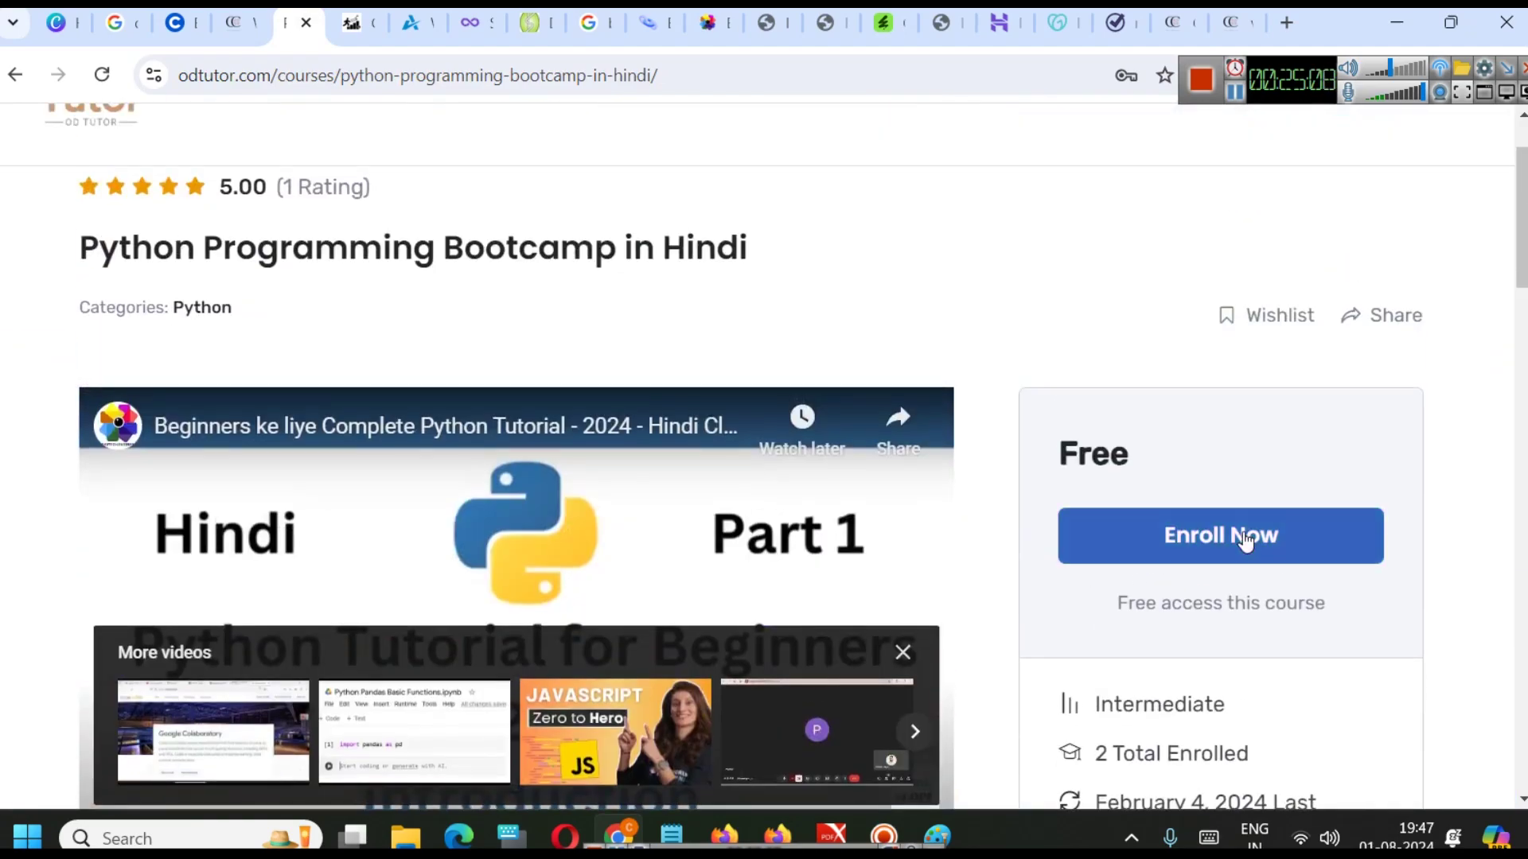
drag(1117, 603, 1267, 603)
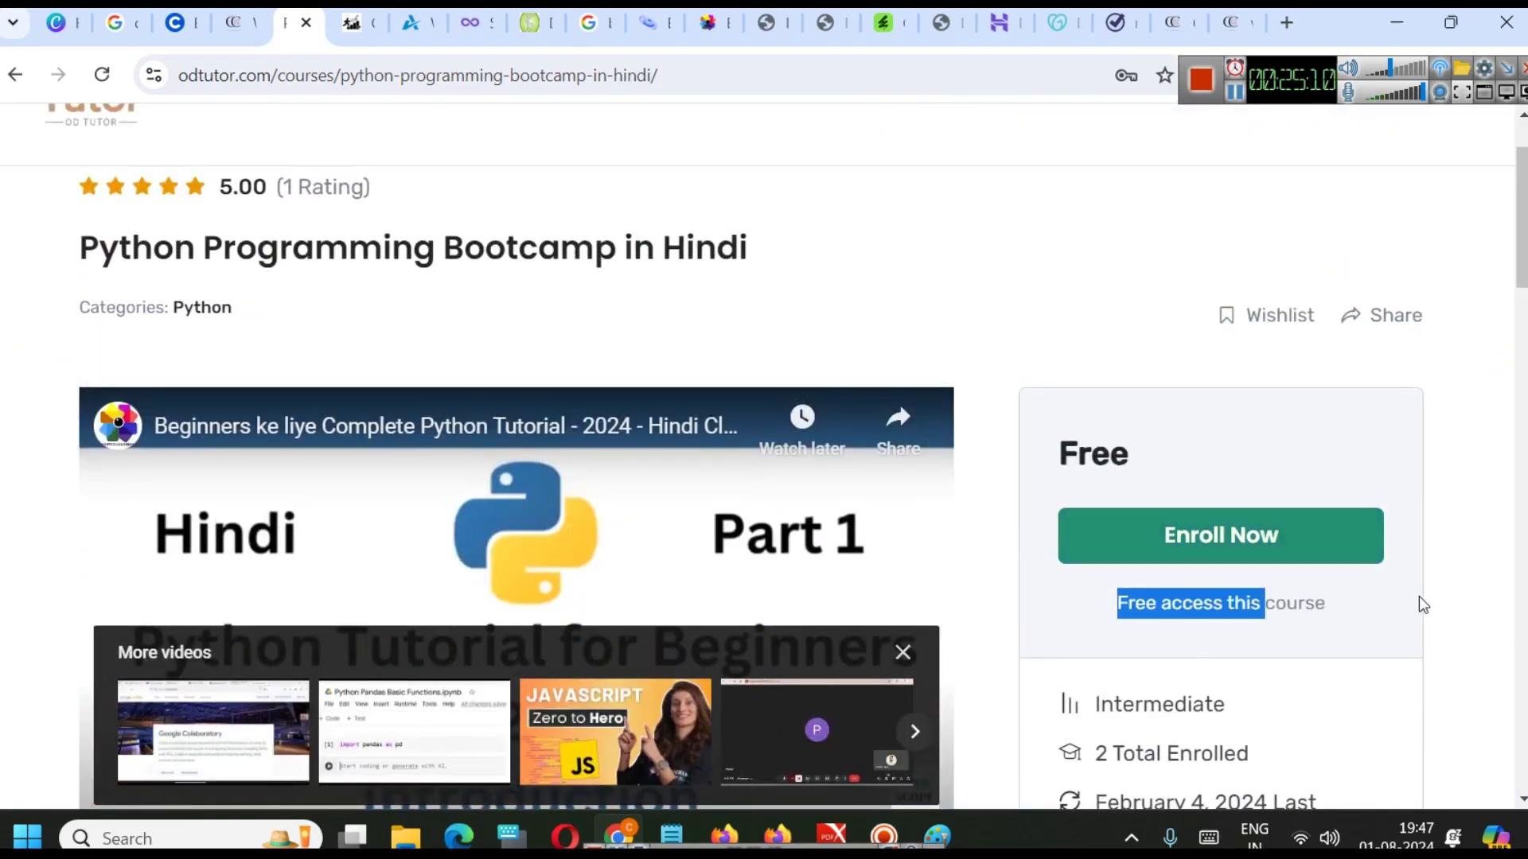
click(981, 337)
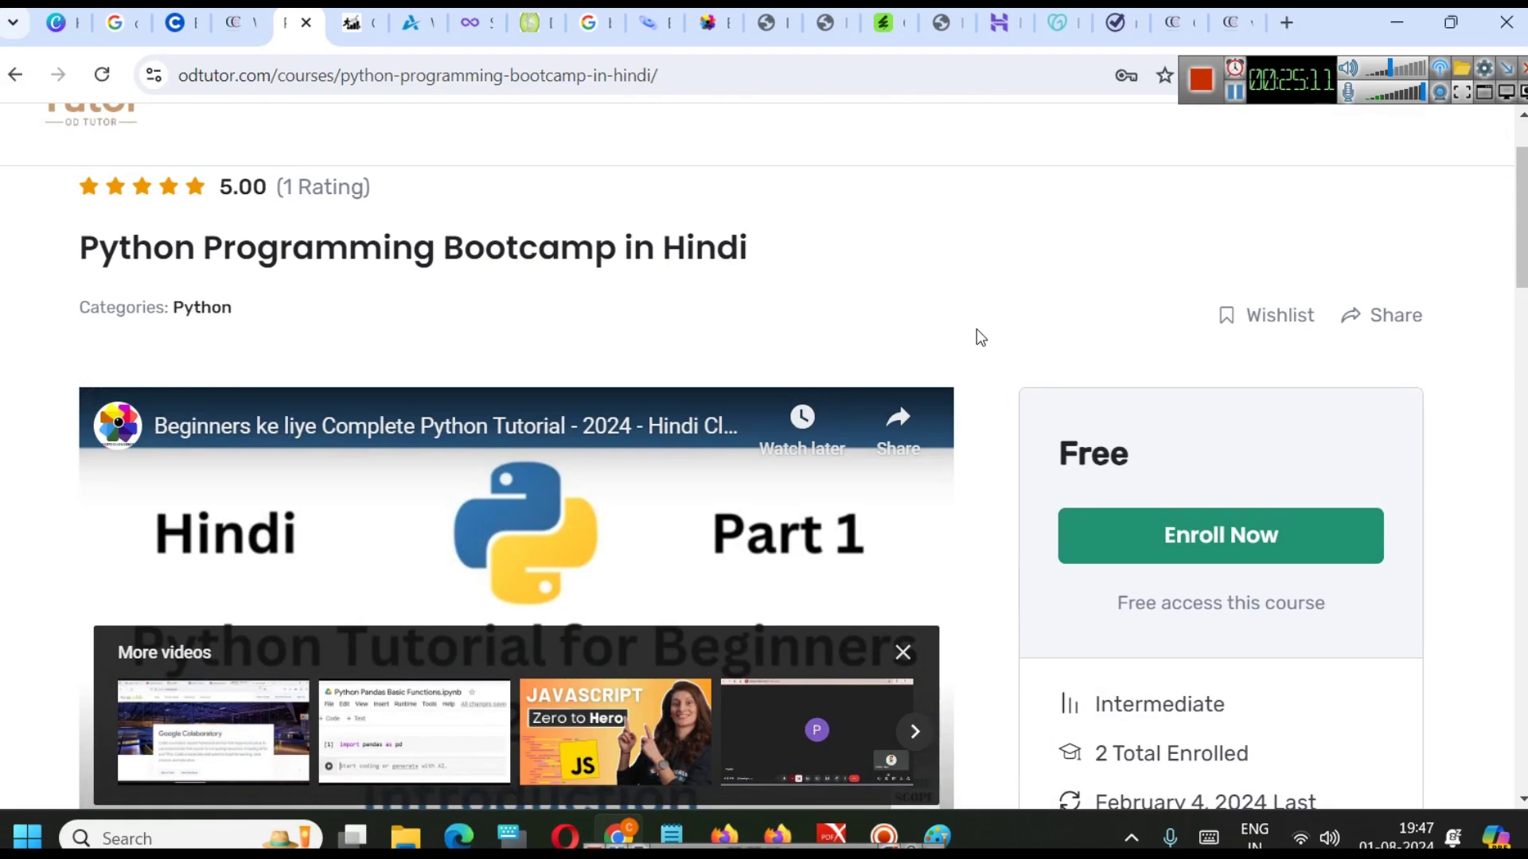
- Return to the yellow kurti product page, switch to Paint to review the hosting diagram, and minimise Paint
click(1170, 23)
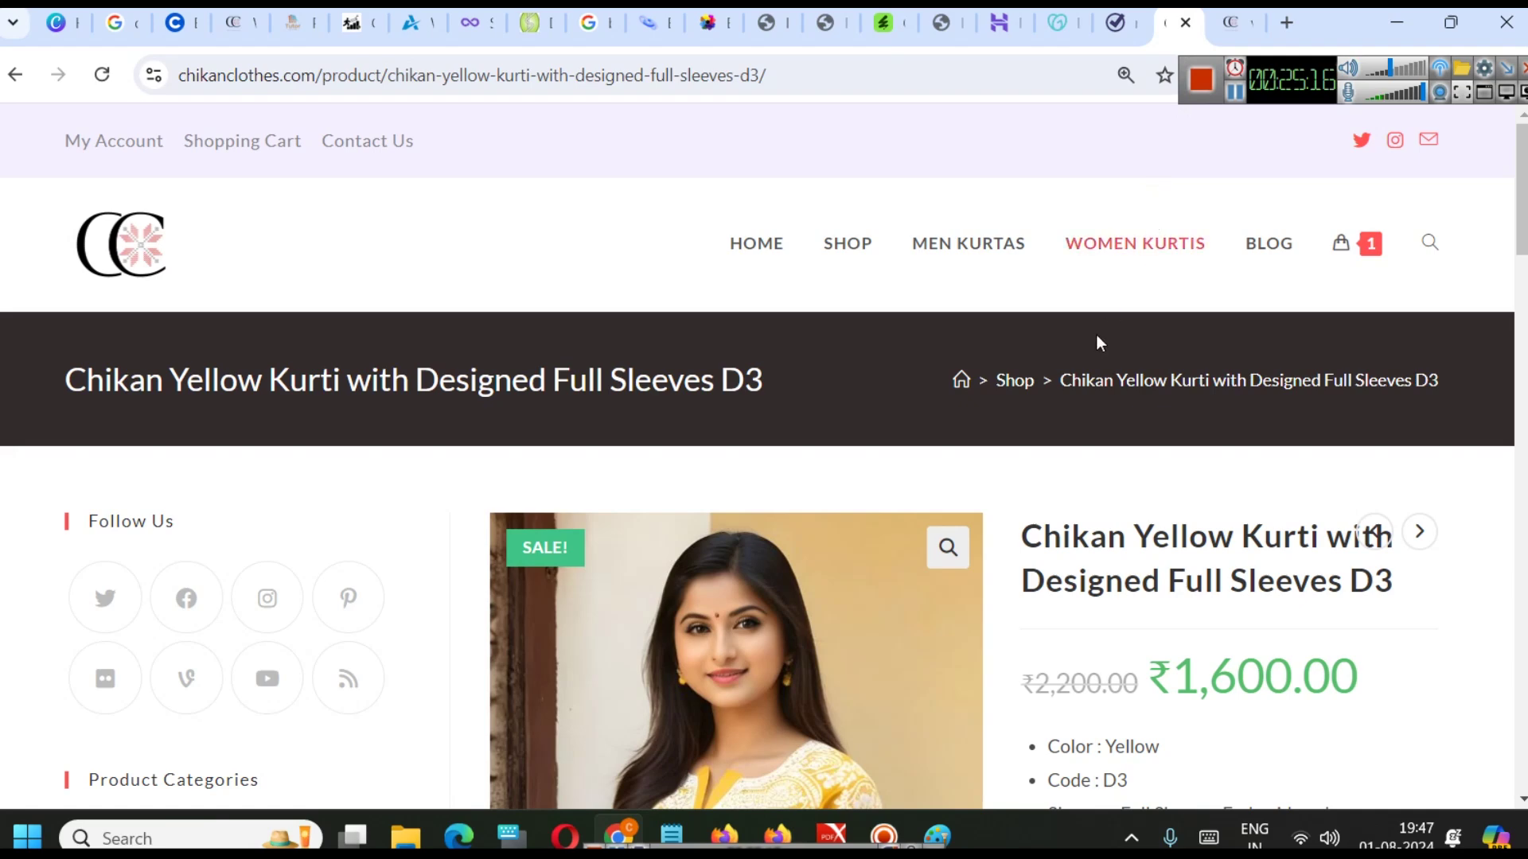
click(945, 824)
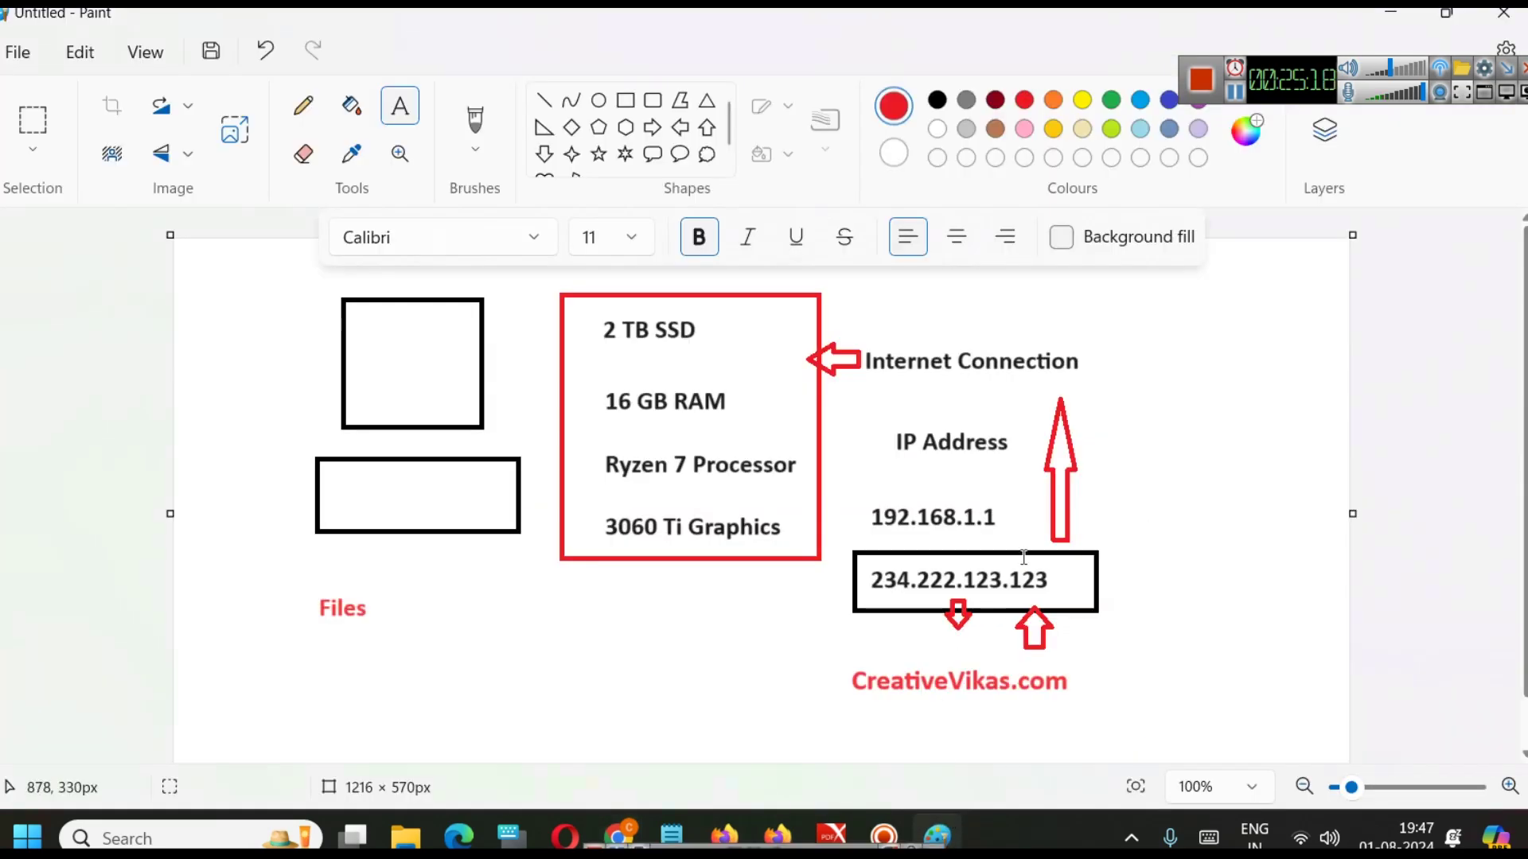
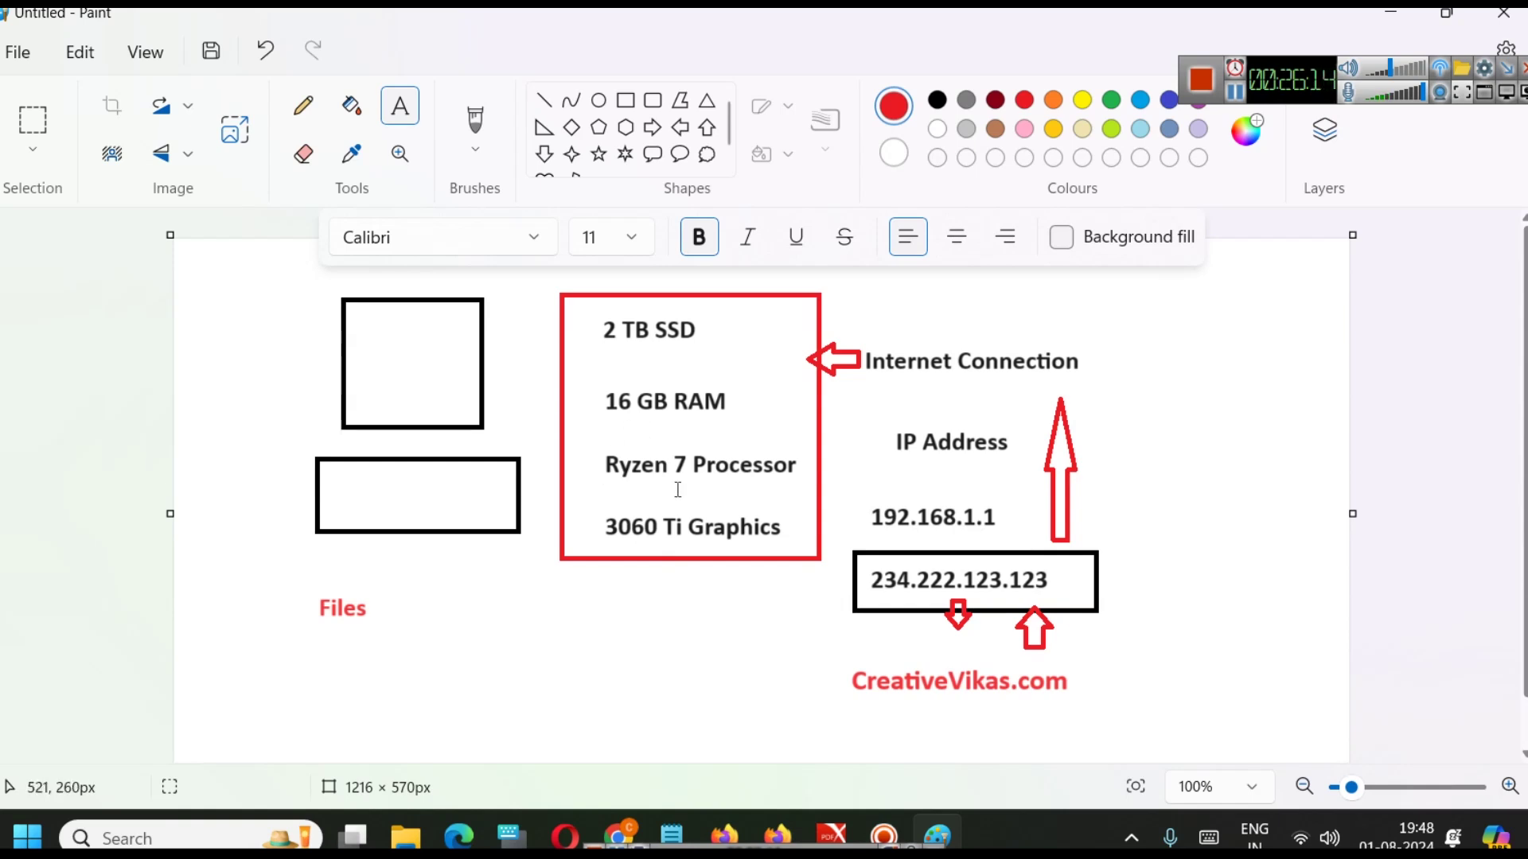
click(1389, 18)
- Glance at Hostinger's WordPress hosting plans, switch to the GoDaddy site and open its Web Hosting page
click(999, 22)
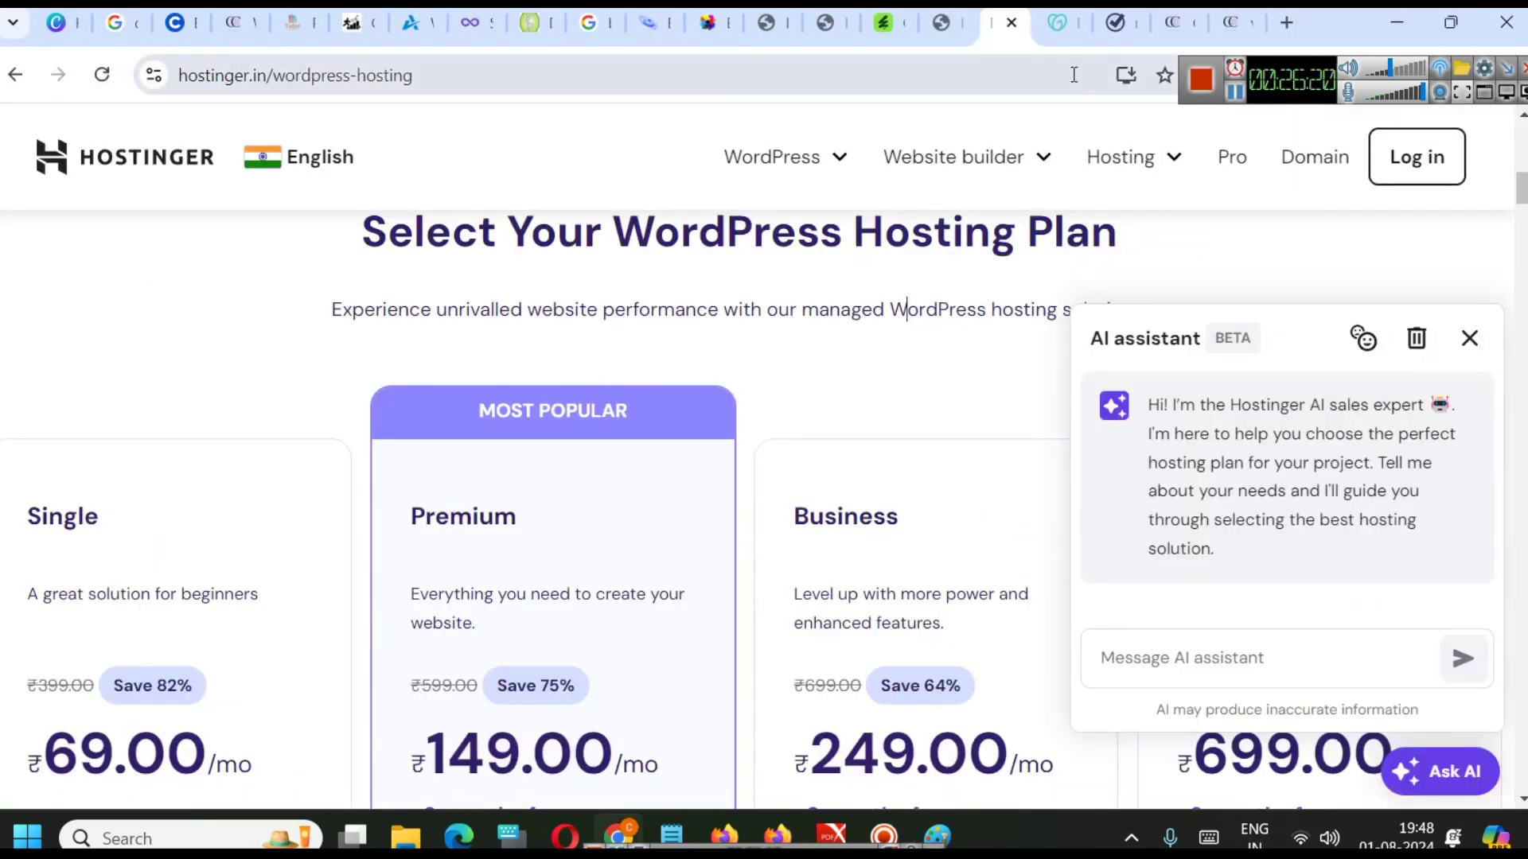
click(1060, 24)
scroll(771, 374, up, 10)
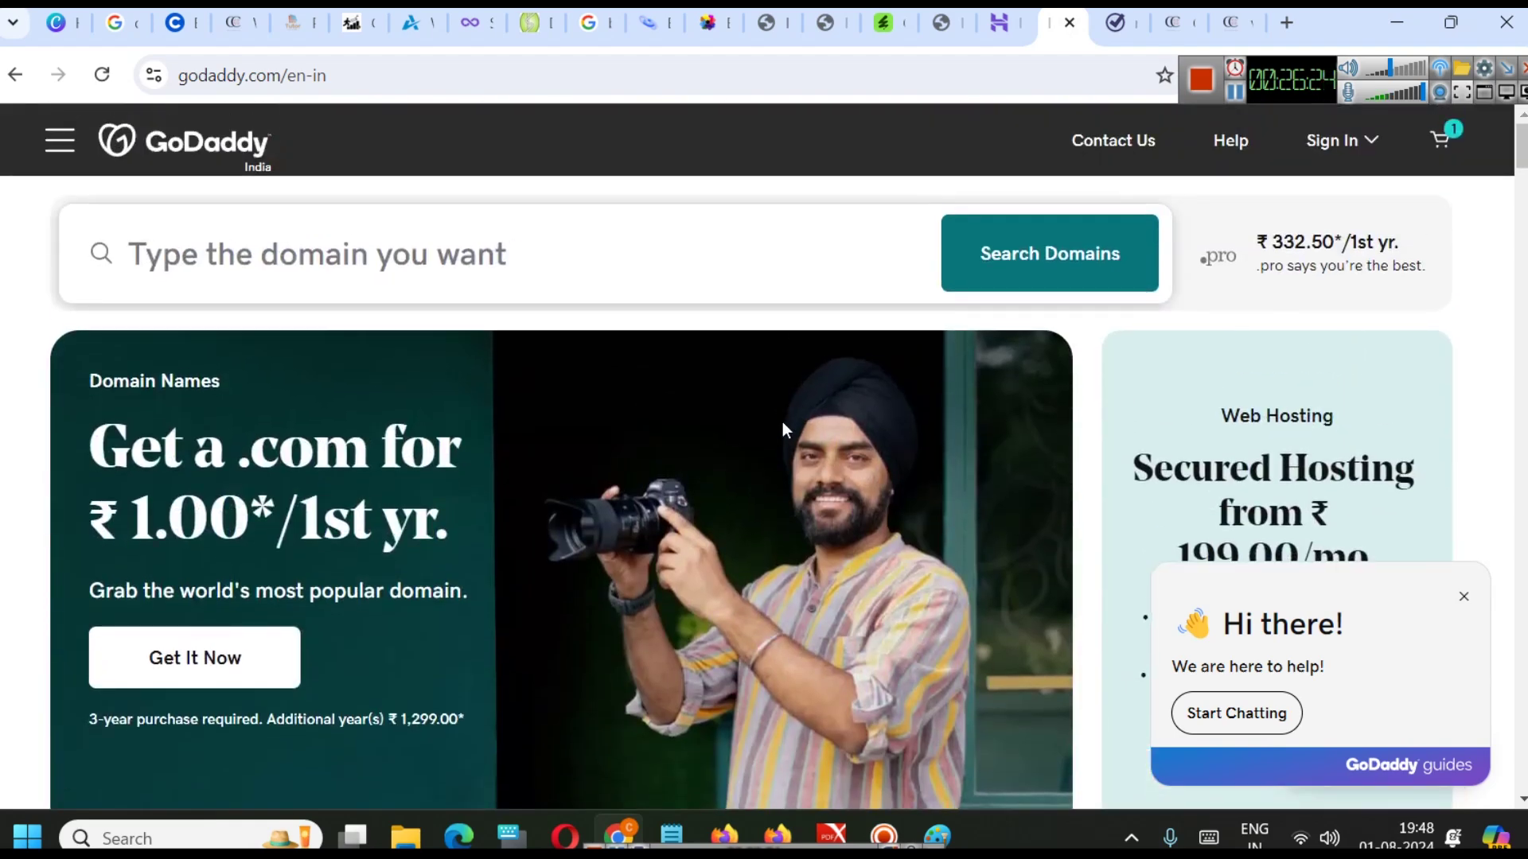
click(60, 140)
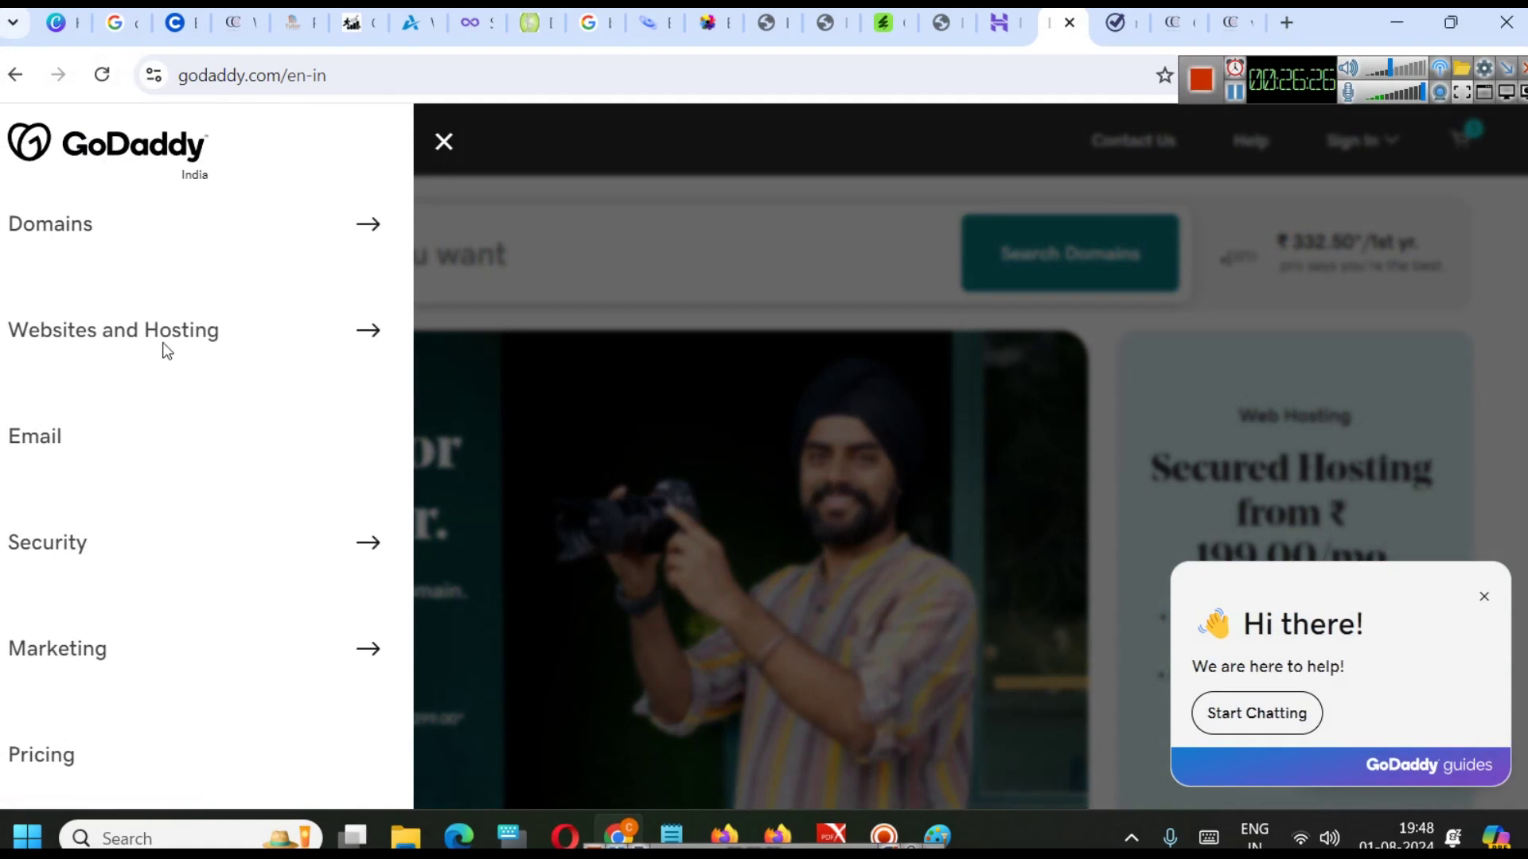
click(163, 345)
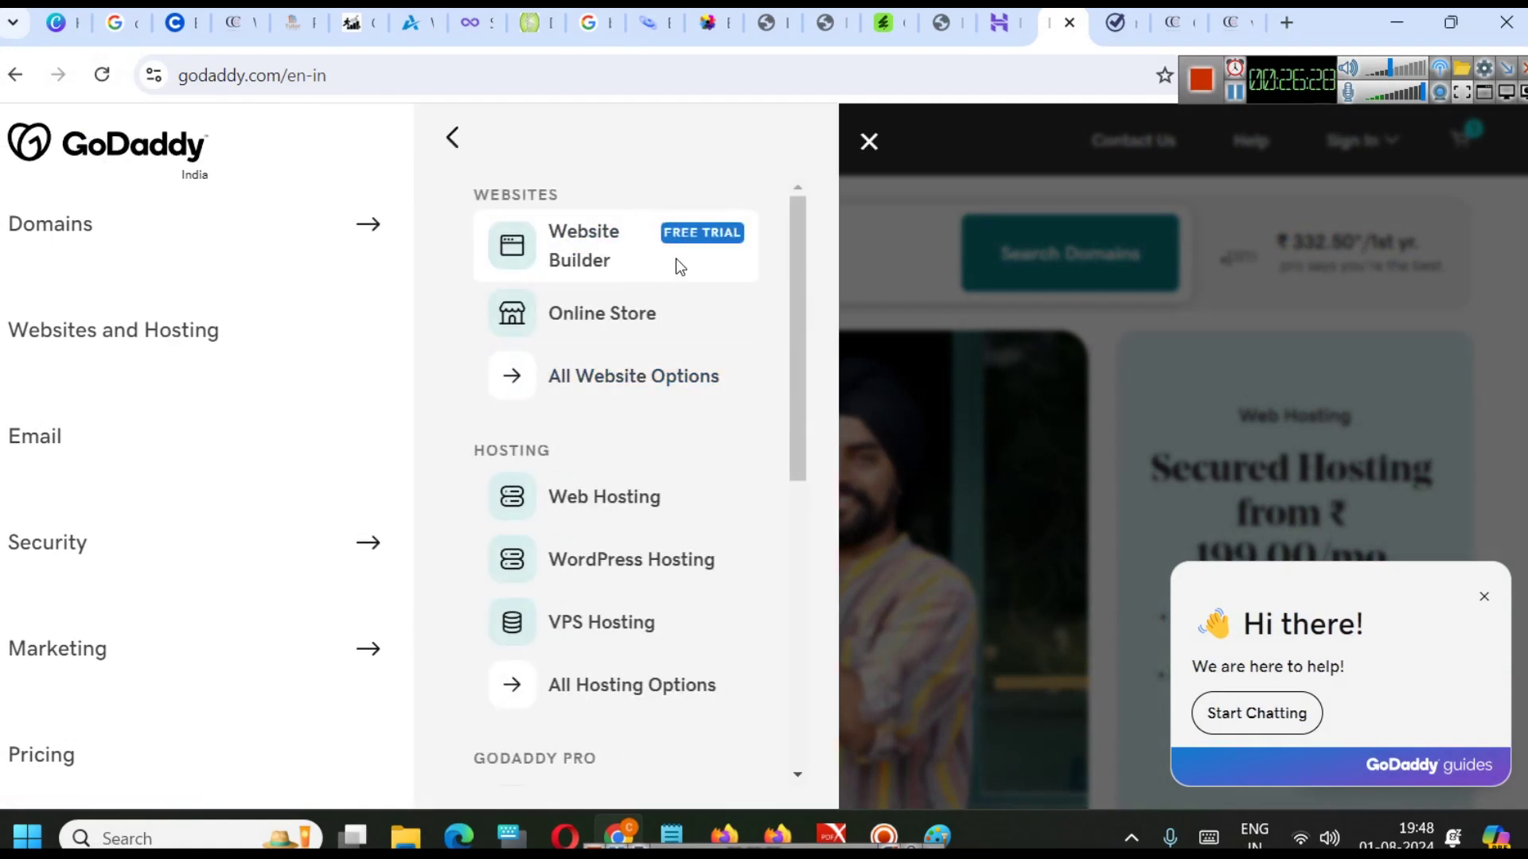
click(646, 505)
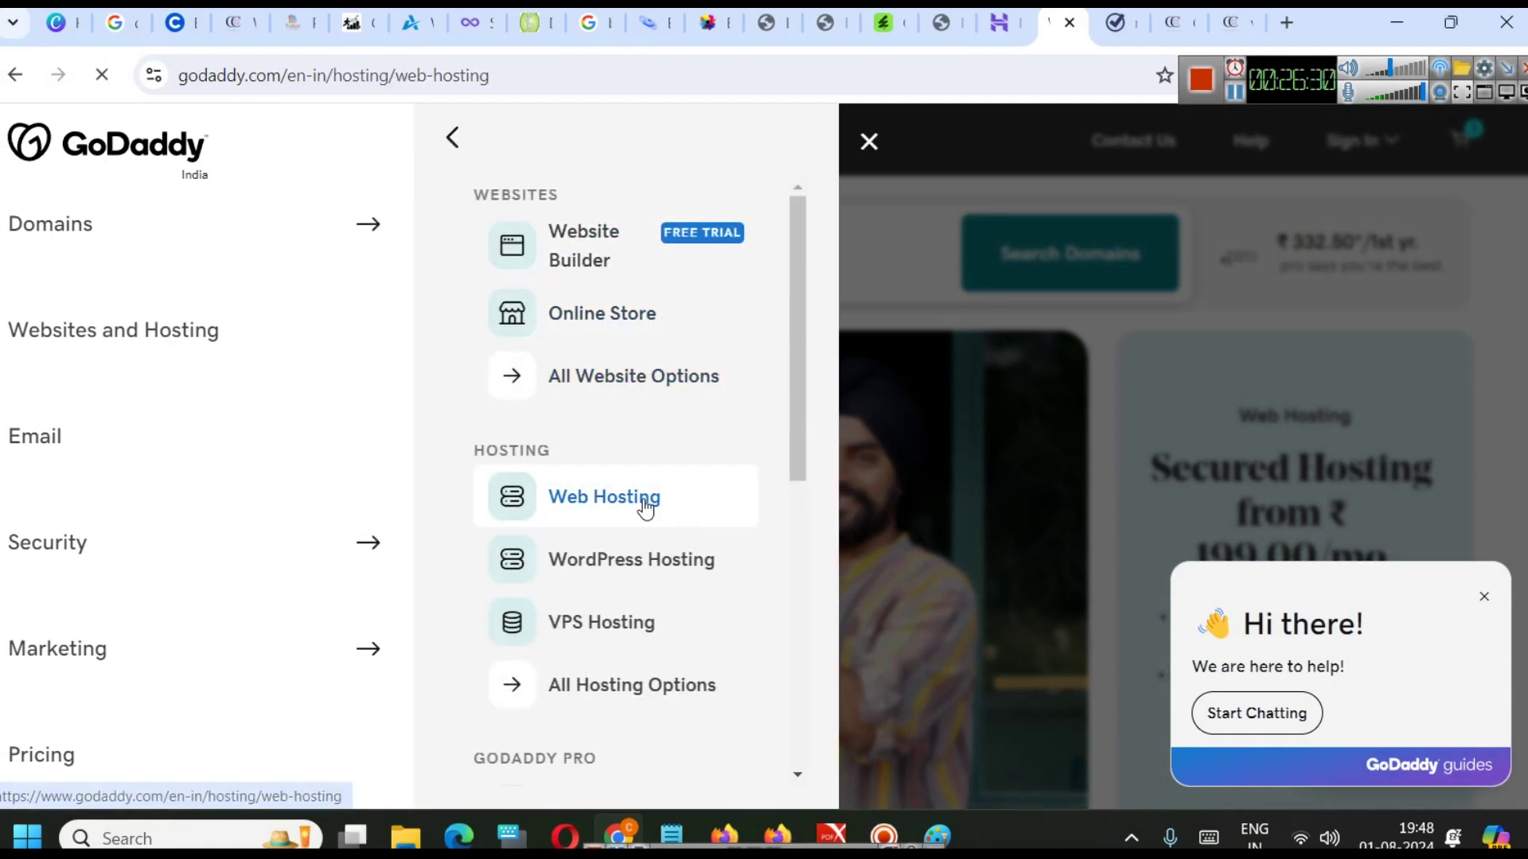
- Highlight the "10 GB NVMe storage" and "Shared RAM and vCPU resources" features of GoDaddy's Web Hosting Starter plan
scroll(788, 363, down, 6)
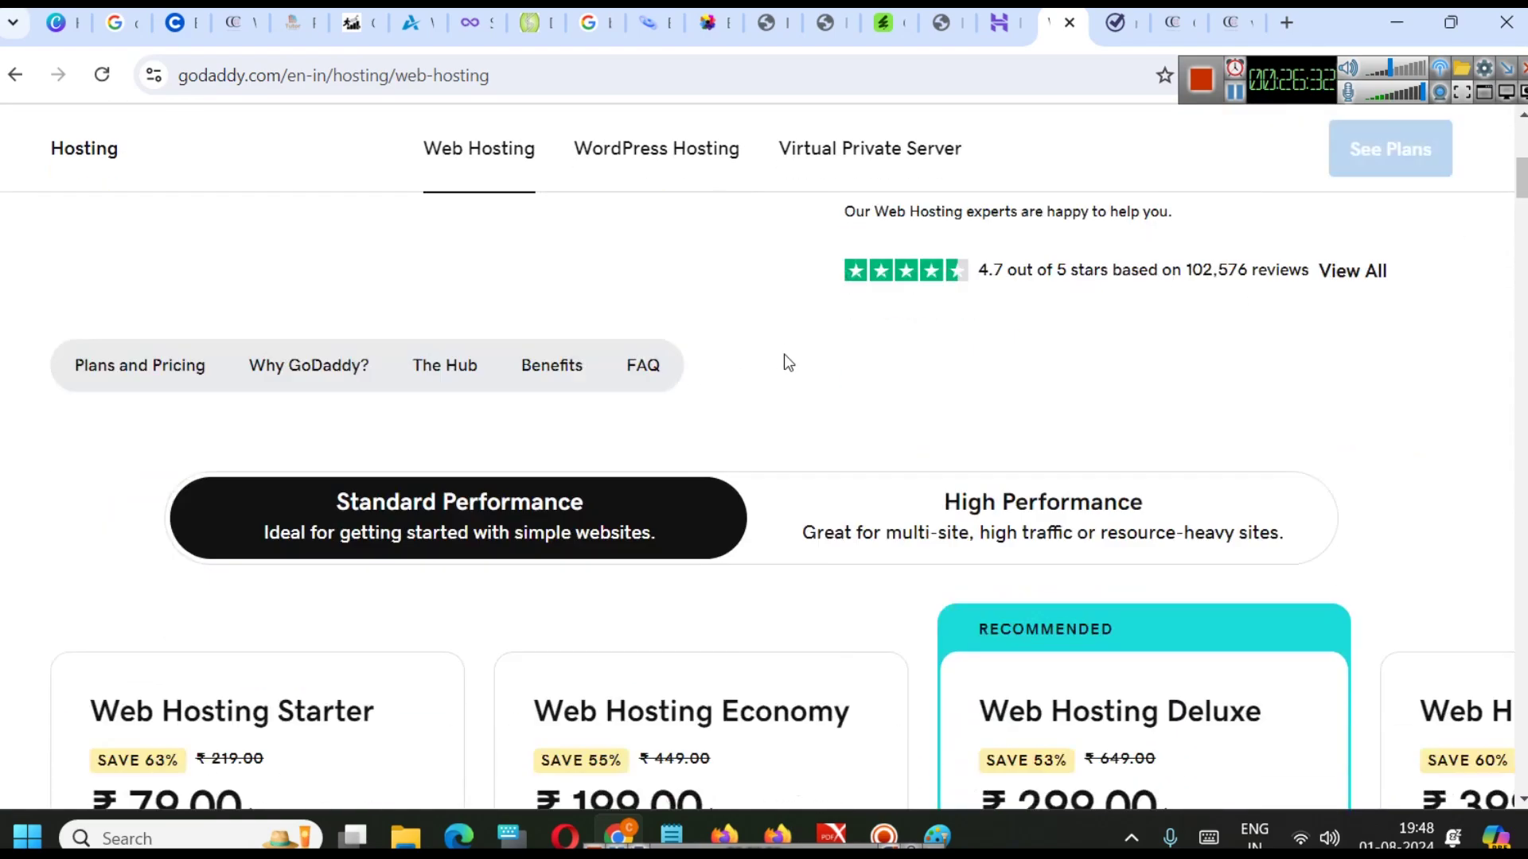
scroll(788, 363, down, 5)
scroll(443, 563, up, 2)
scroll(358, 546, down, 3)
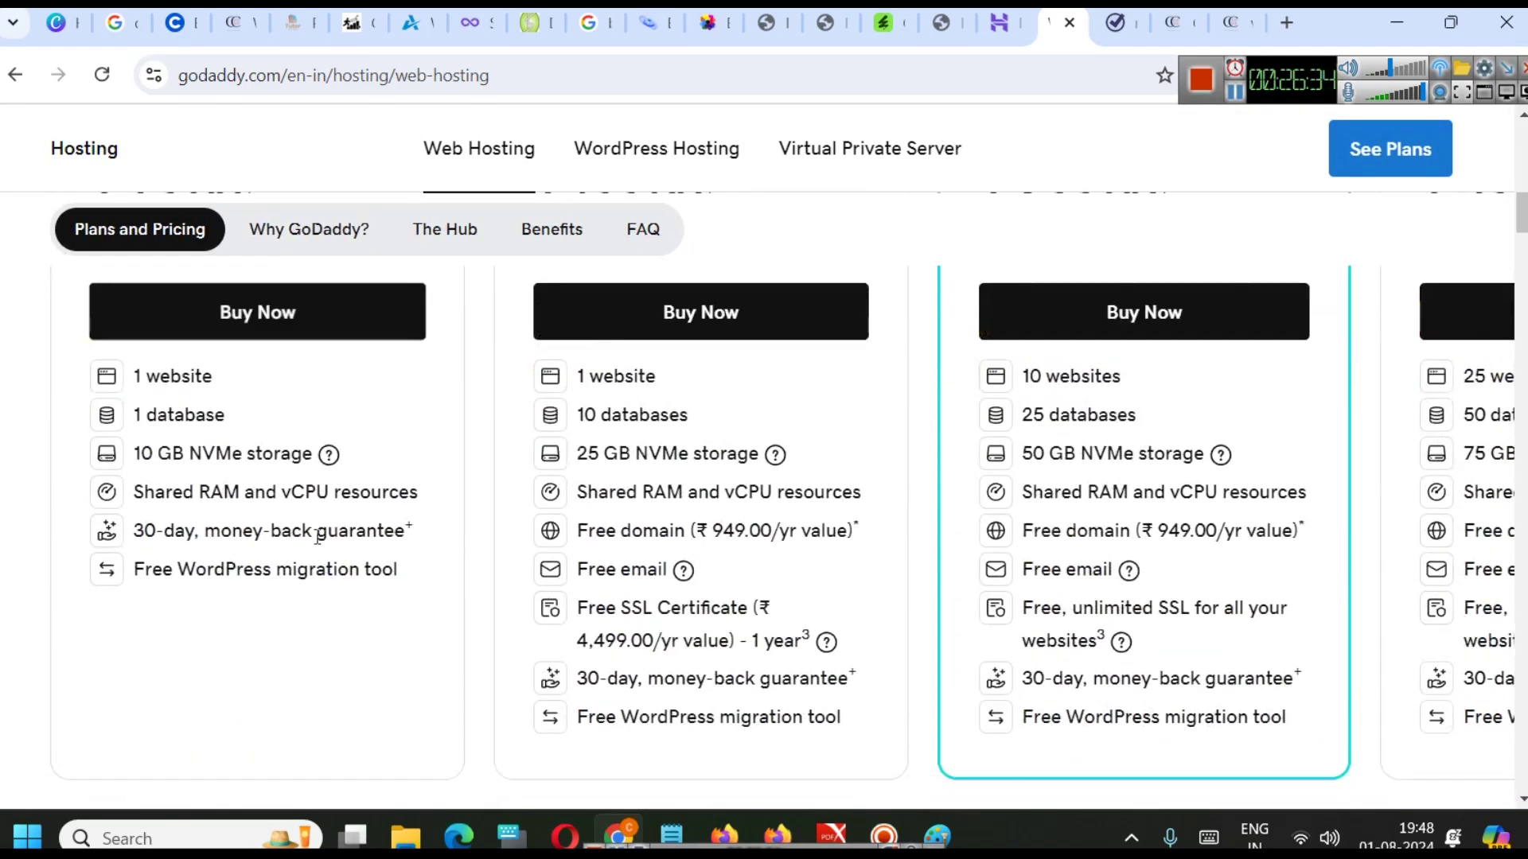
drag(132, 454, 303, 447)
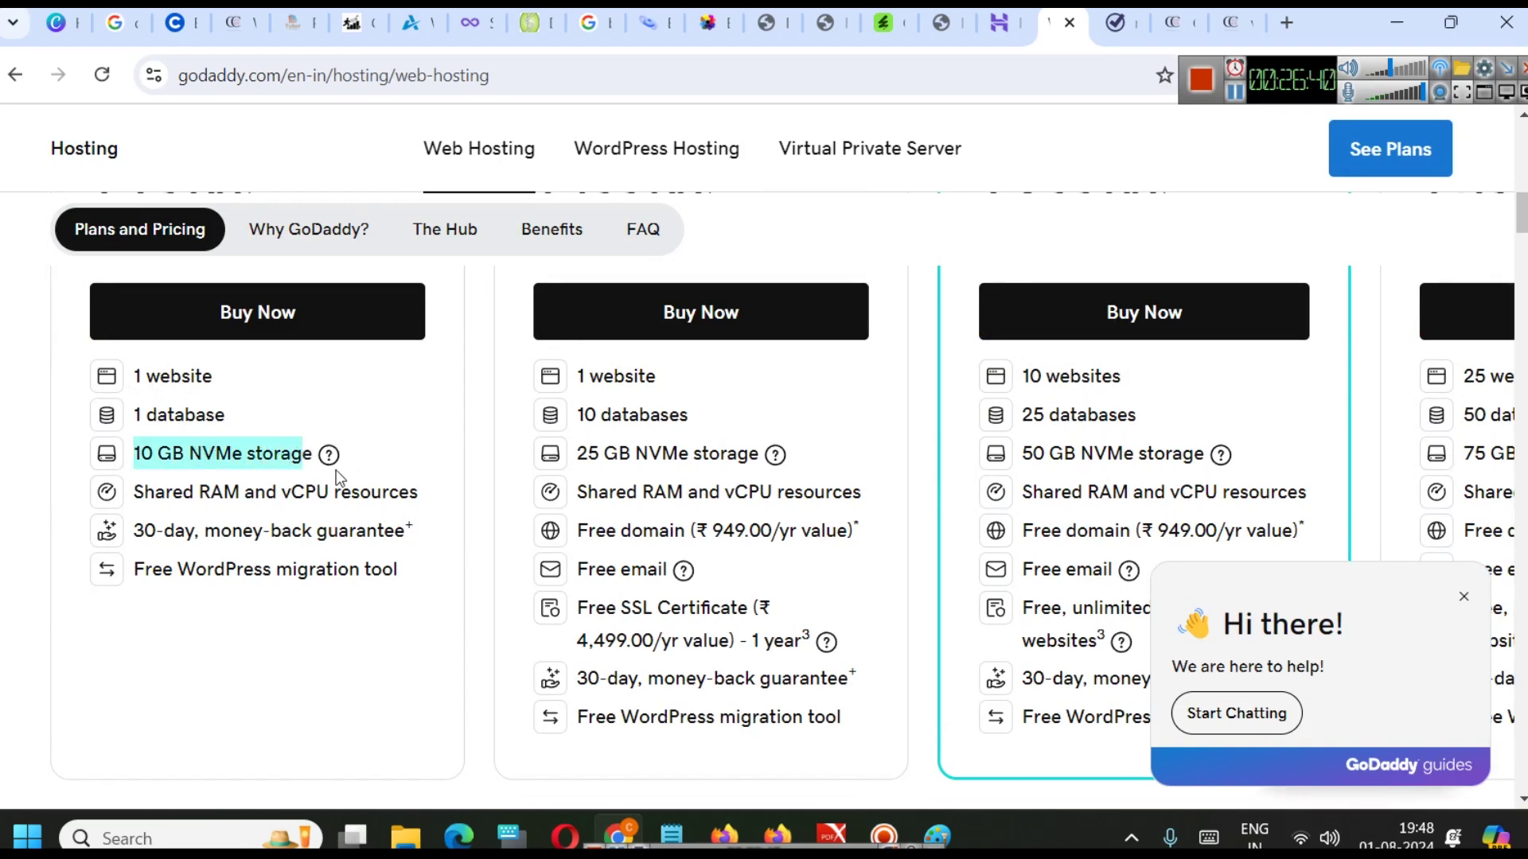
drag(149, 495, 396, 490)
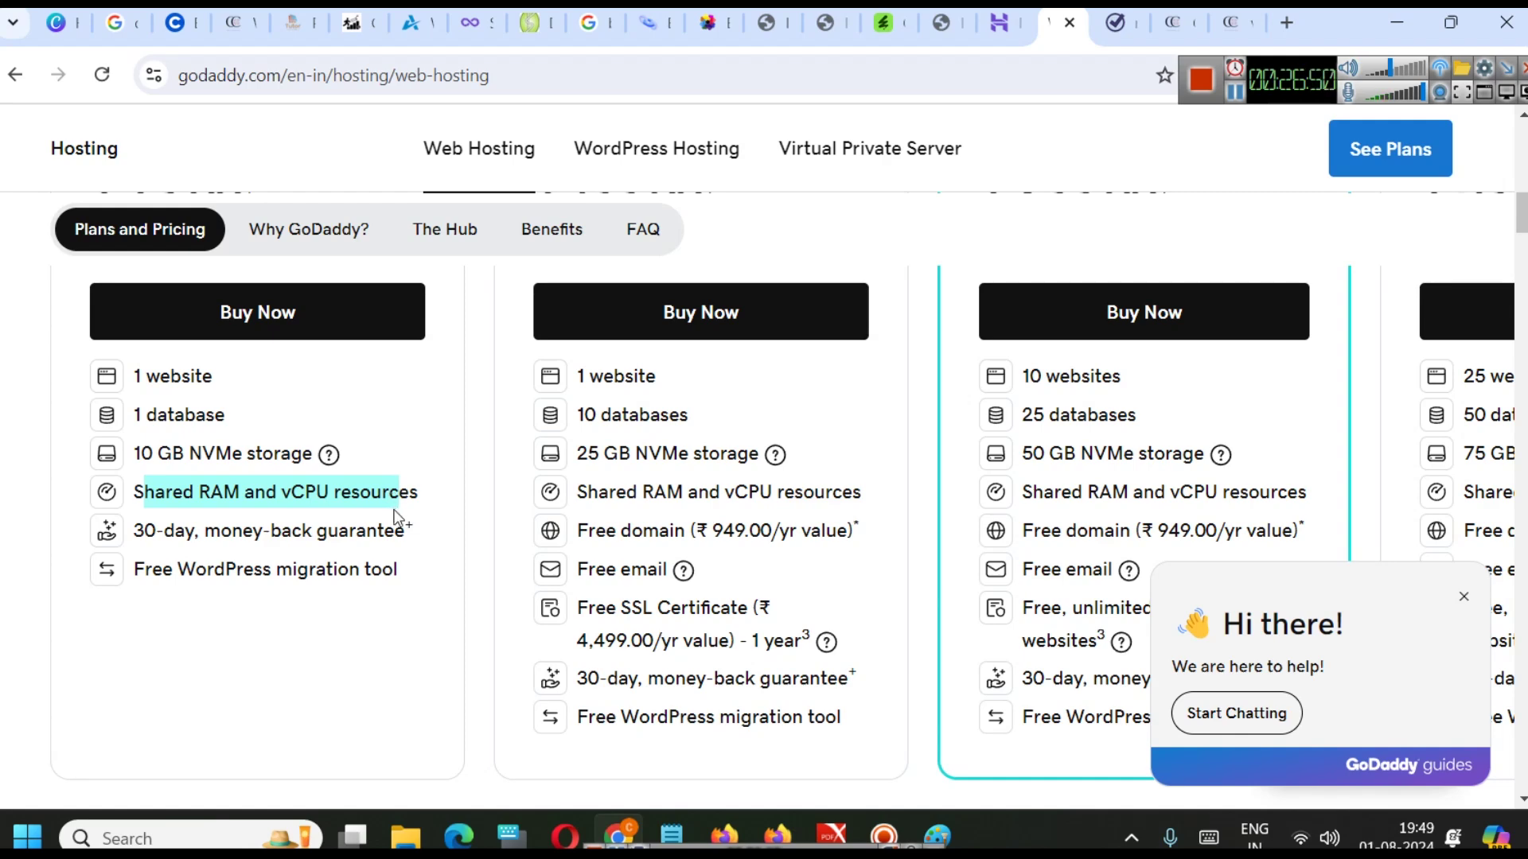
- Highlight the Web Hosting Starter plan's ₹ 79.00 monthly price, review the plan features, and dismiss the chat pop-up
scroll(280, 553, up, 1)
scroll(280, 553, up, 2)
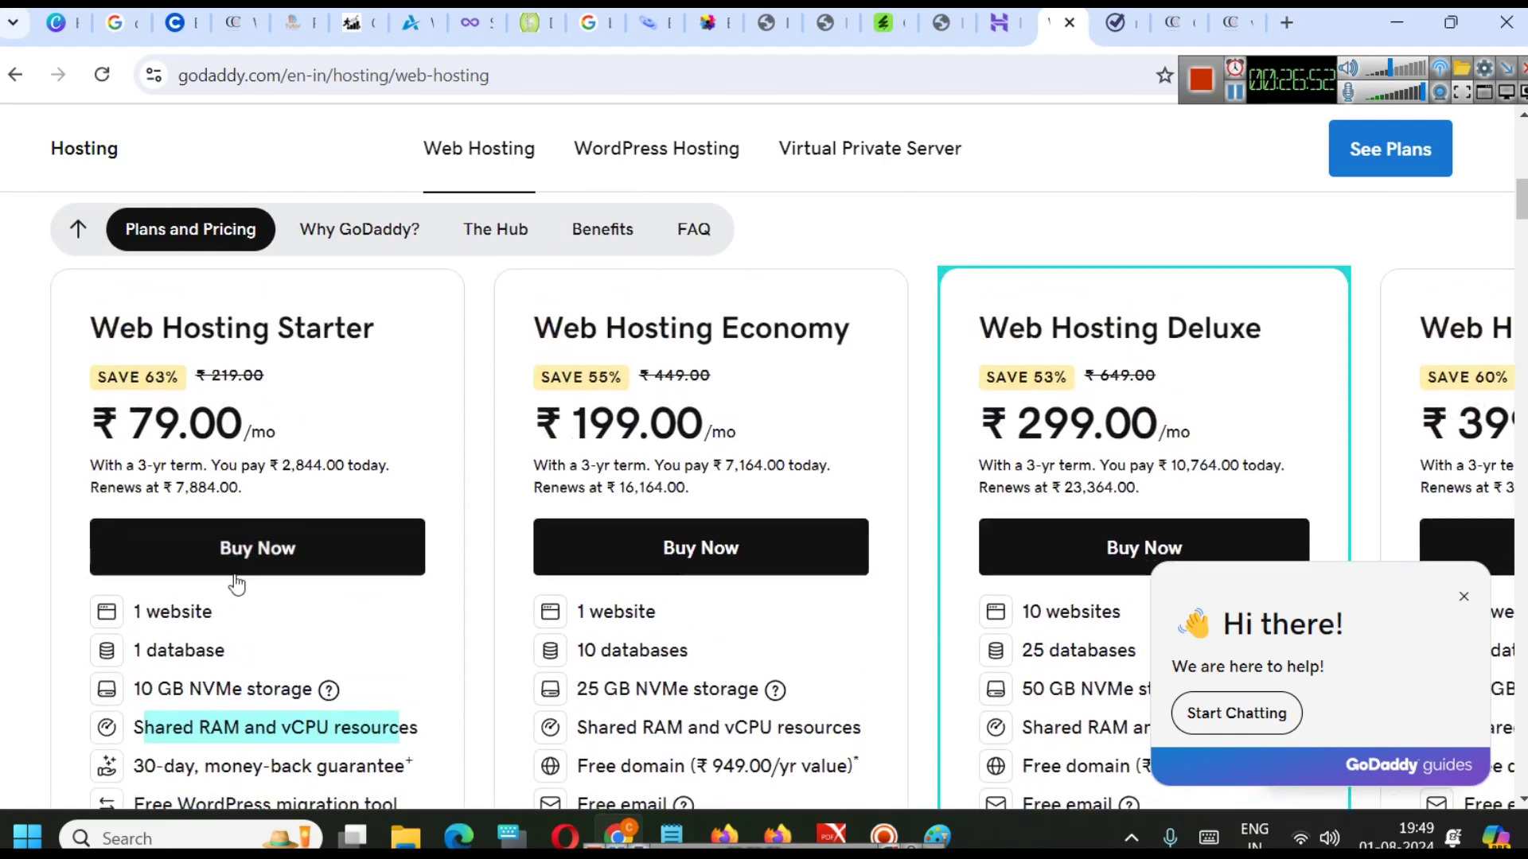
drag(88, 433, 251, 435)
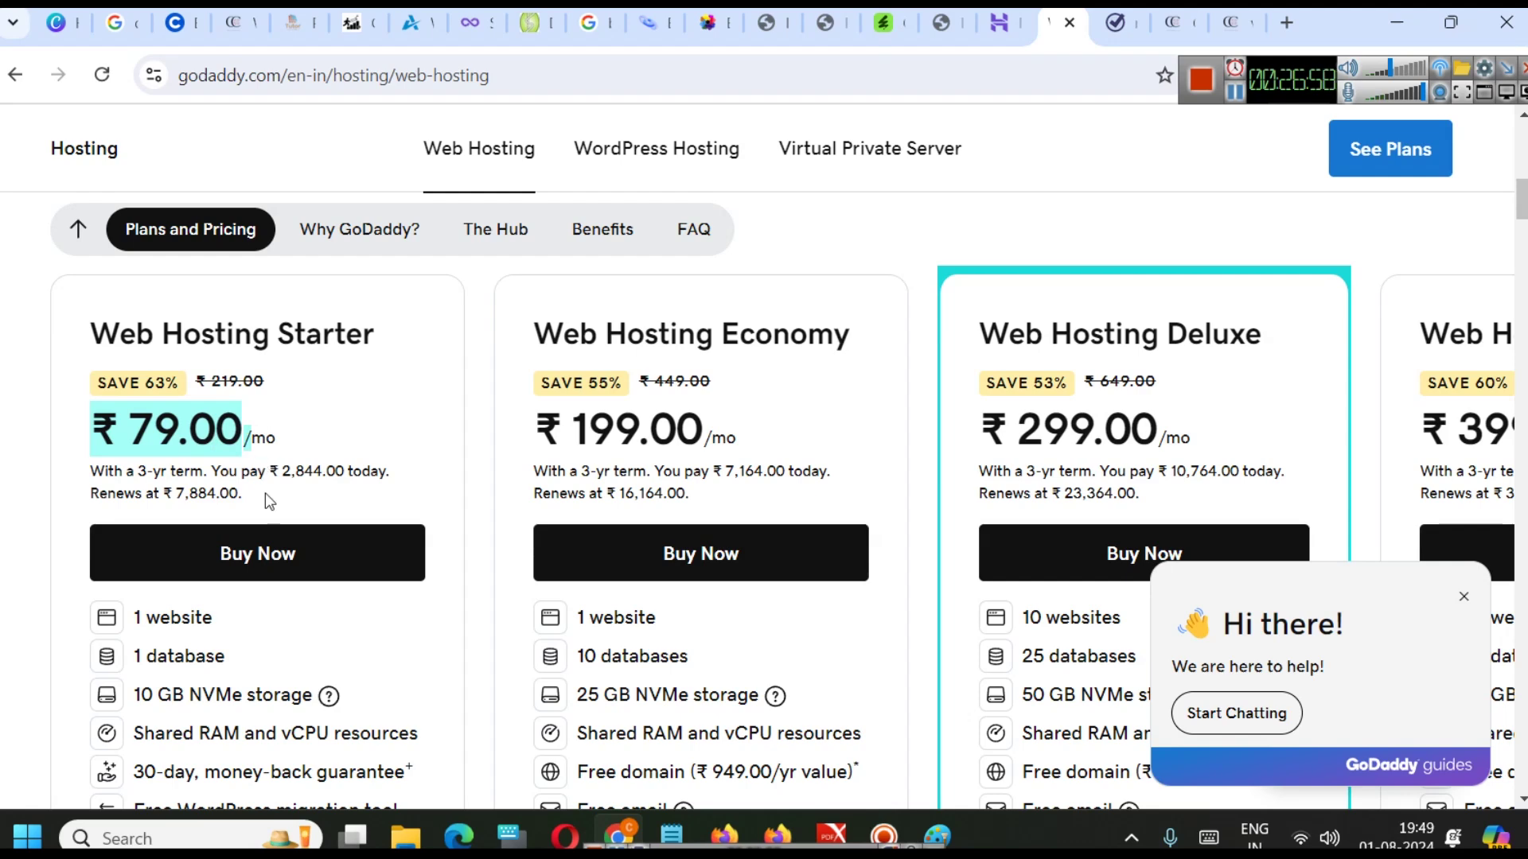
scroll(267, 498, down, 3)
scroll(450, 568, up, 1)
scroll(728, 593, down, 1)
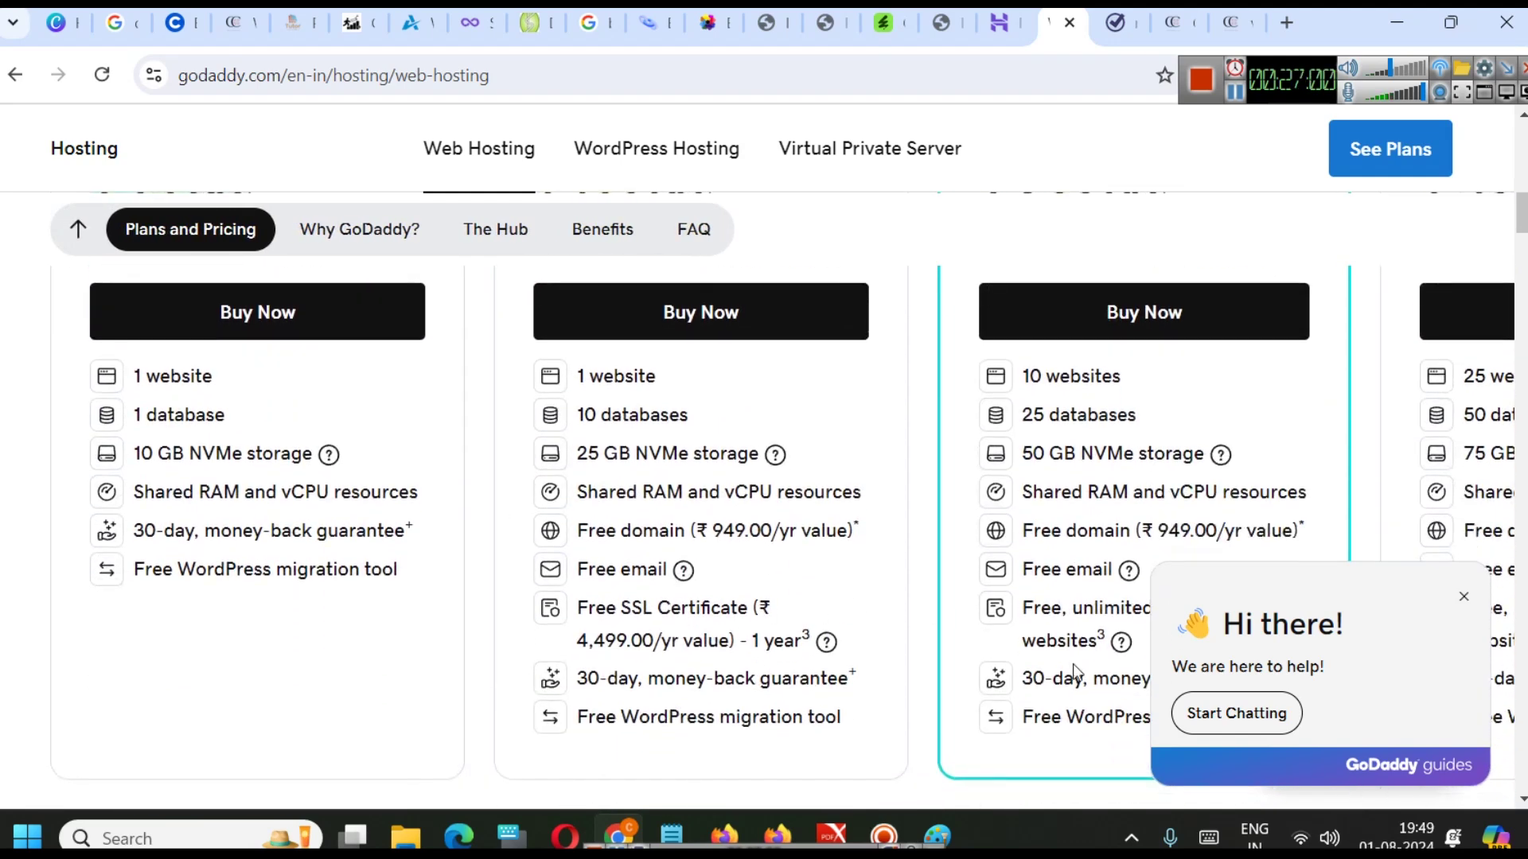
click(1464, 596)
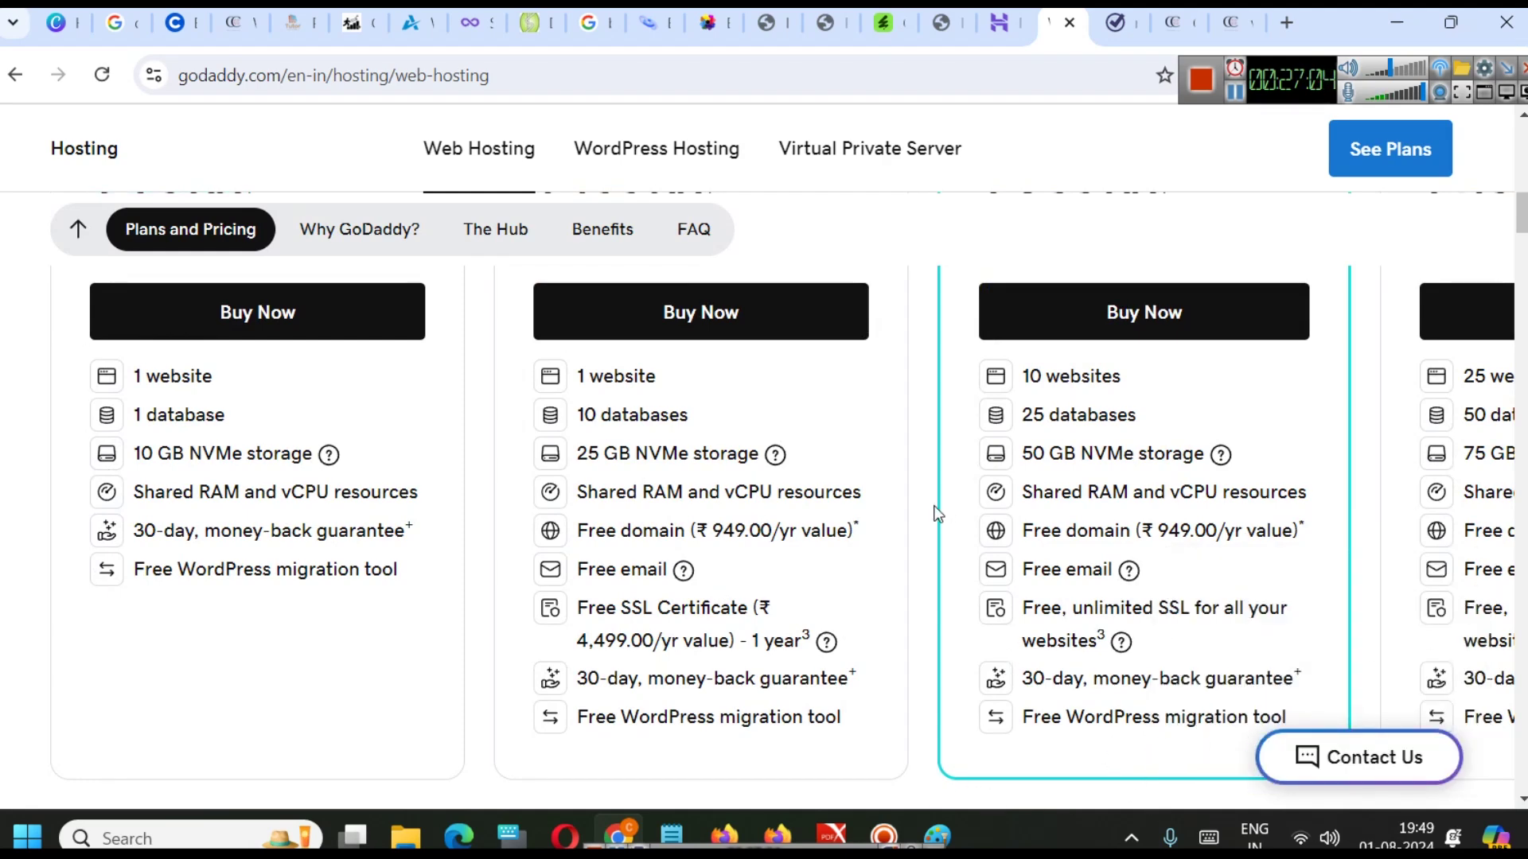
- Examine the higher-priced hosting plans, highlight and clear the 25-website plan's features, and return to the Starter plan's pricing
scroll(979, 505, right, 4)
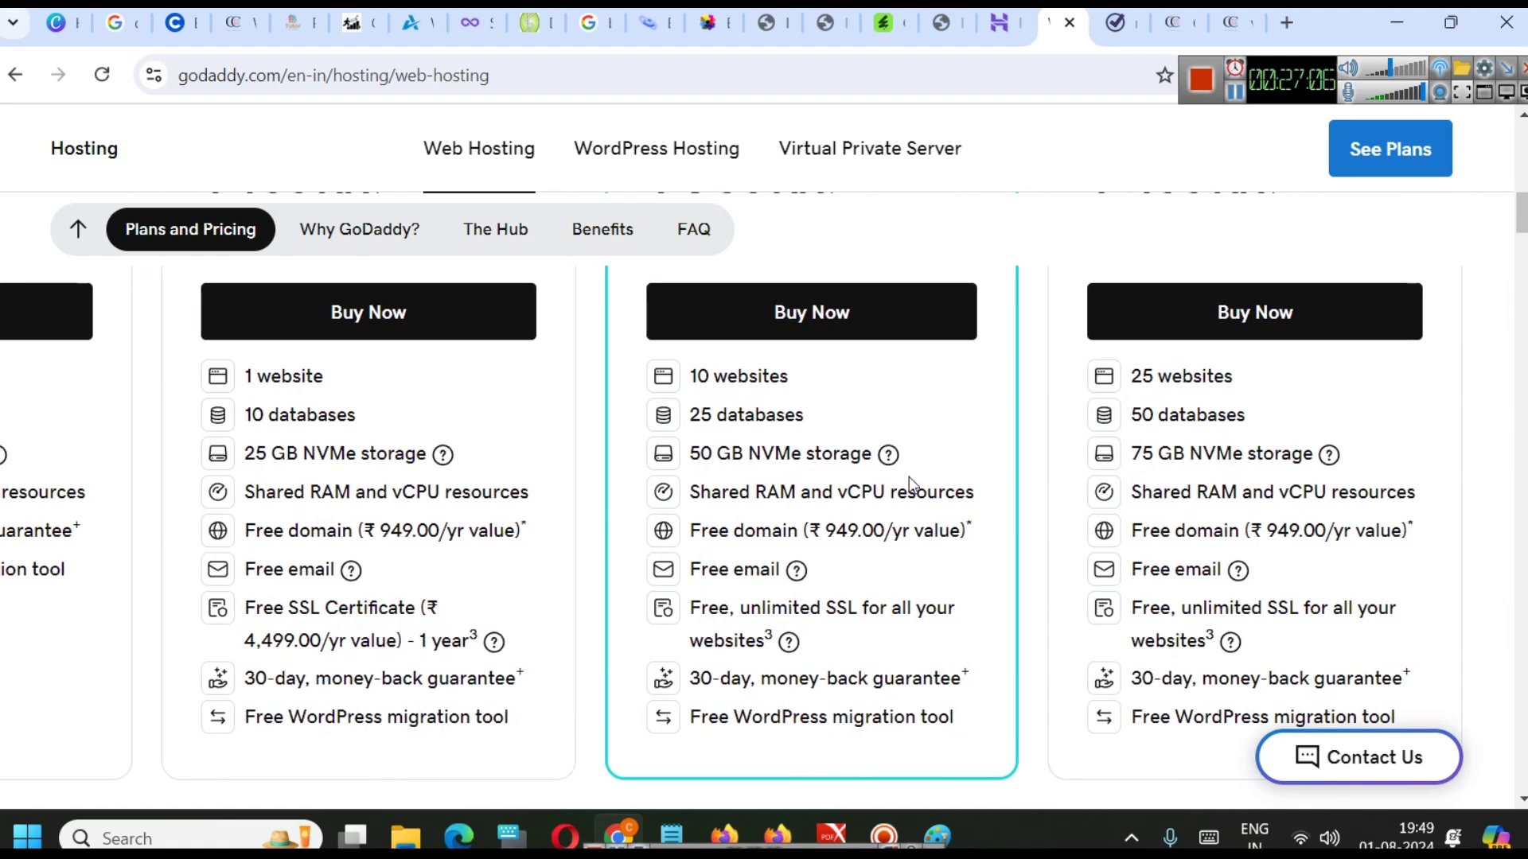
scroll(908, 476, up, 2)
scroll(876, 529, down, 4)
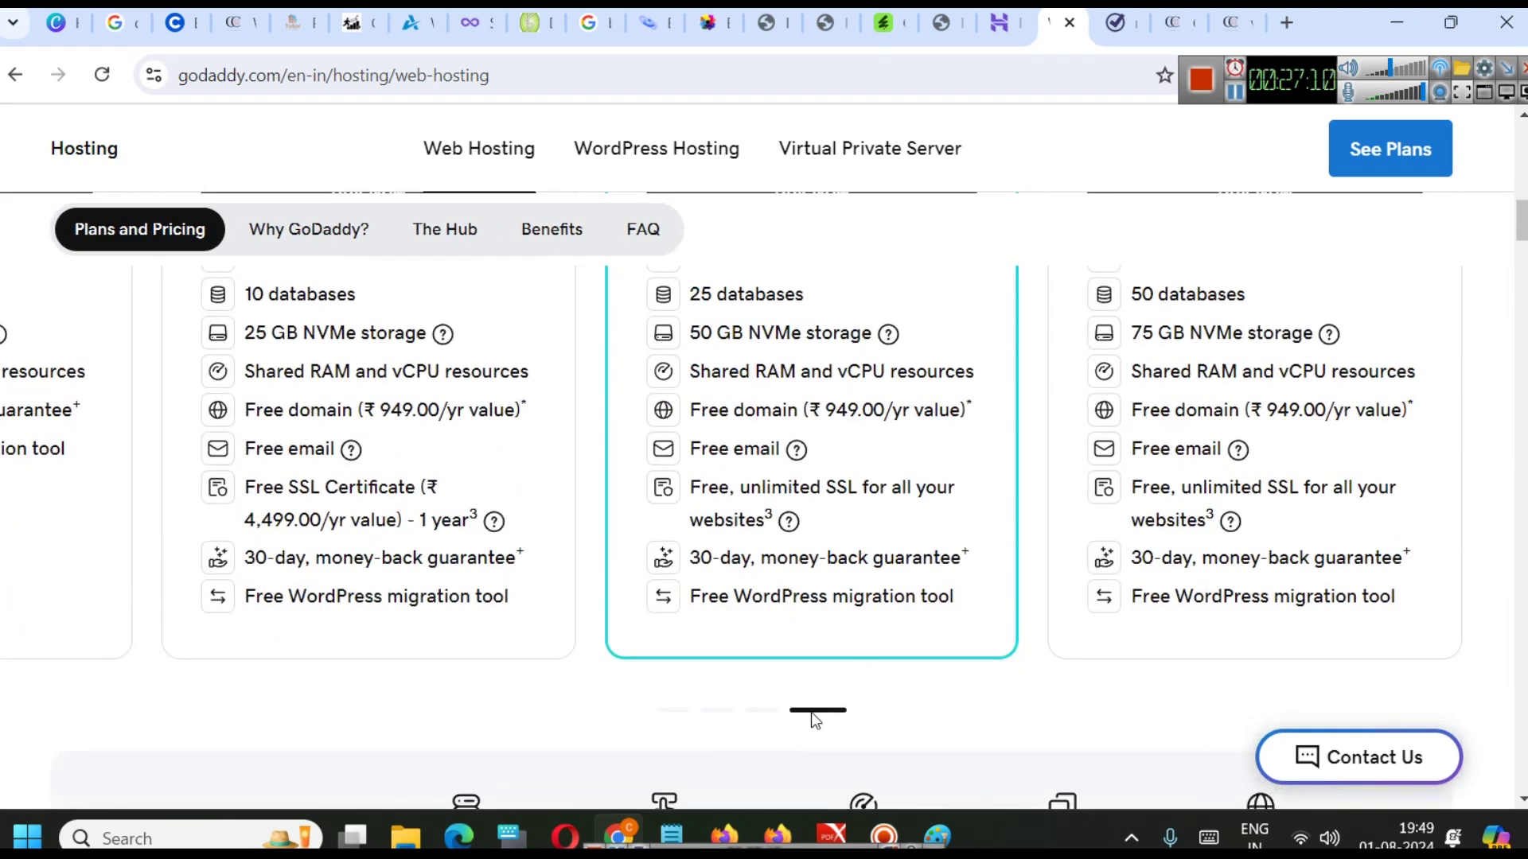
scroll(977, 581, up, 4)
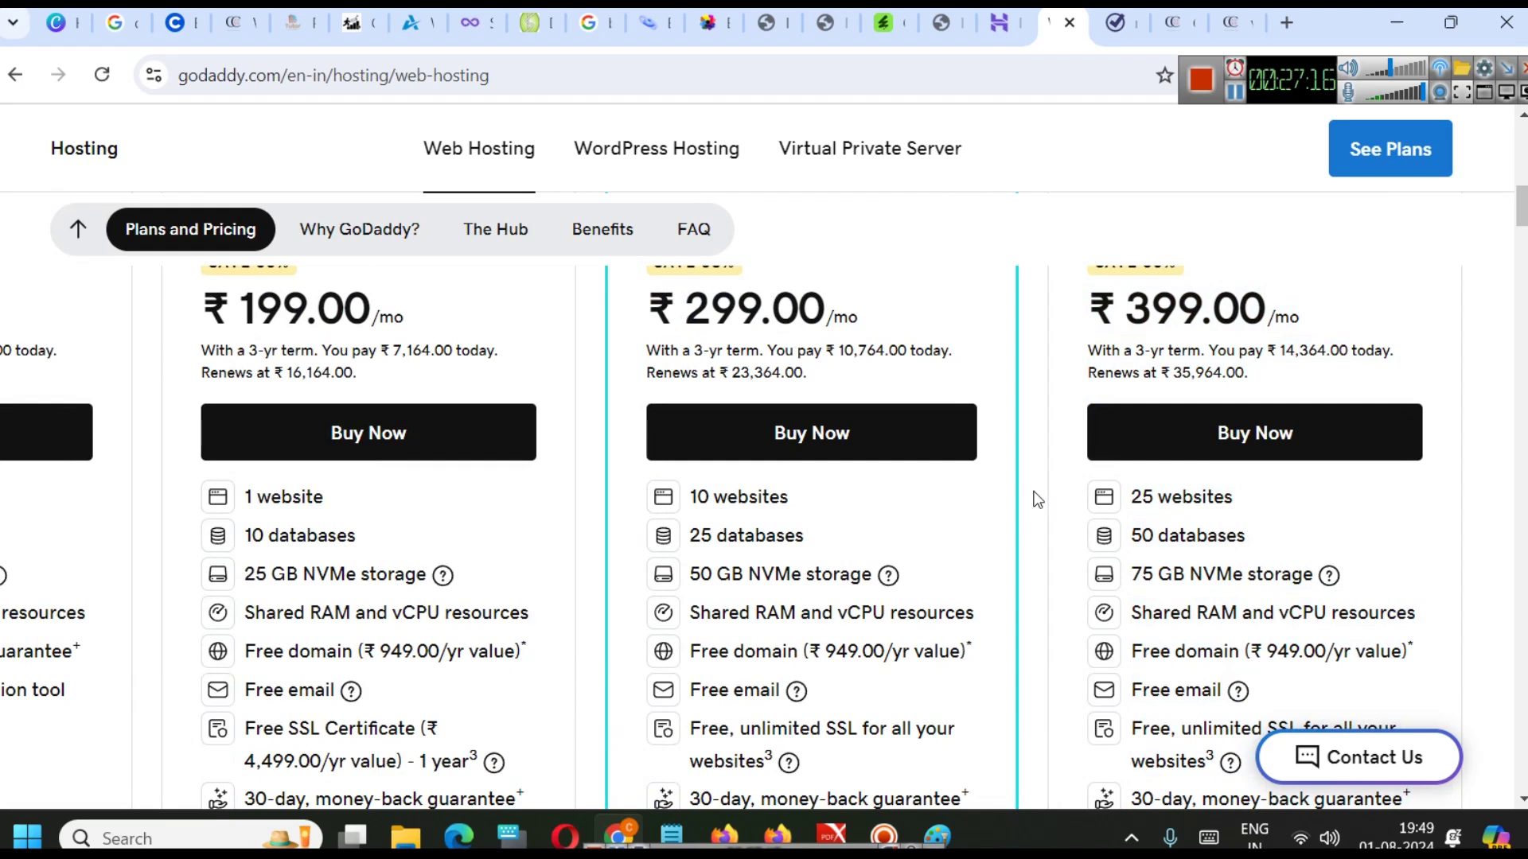
scroll(1010, 501, down, 2)
drag(1129, 368, 1515, 629)
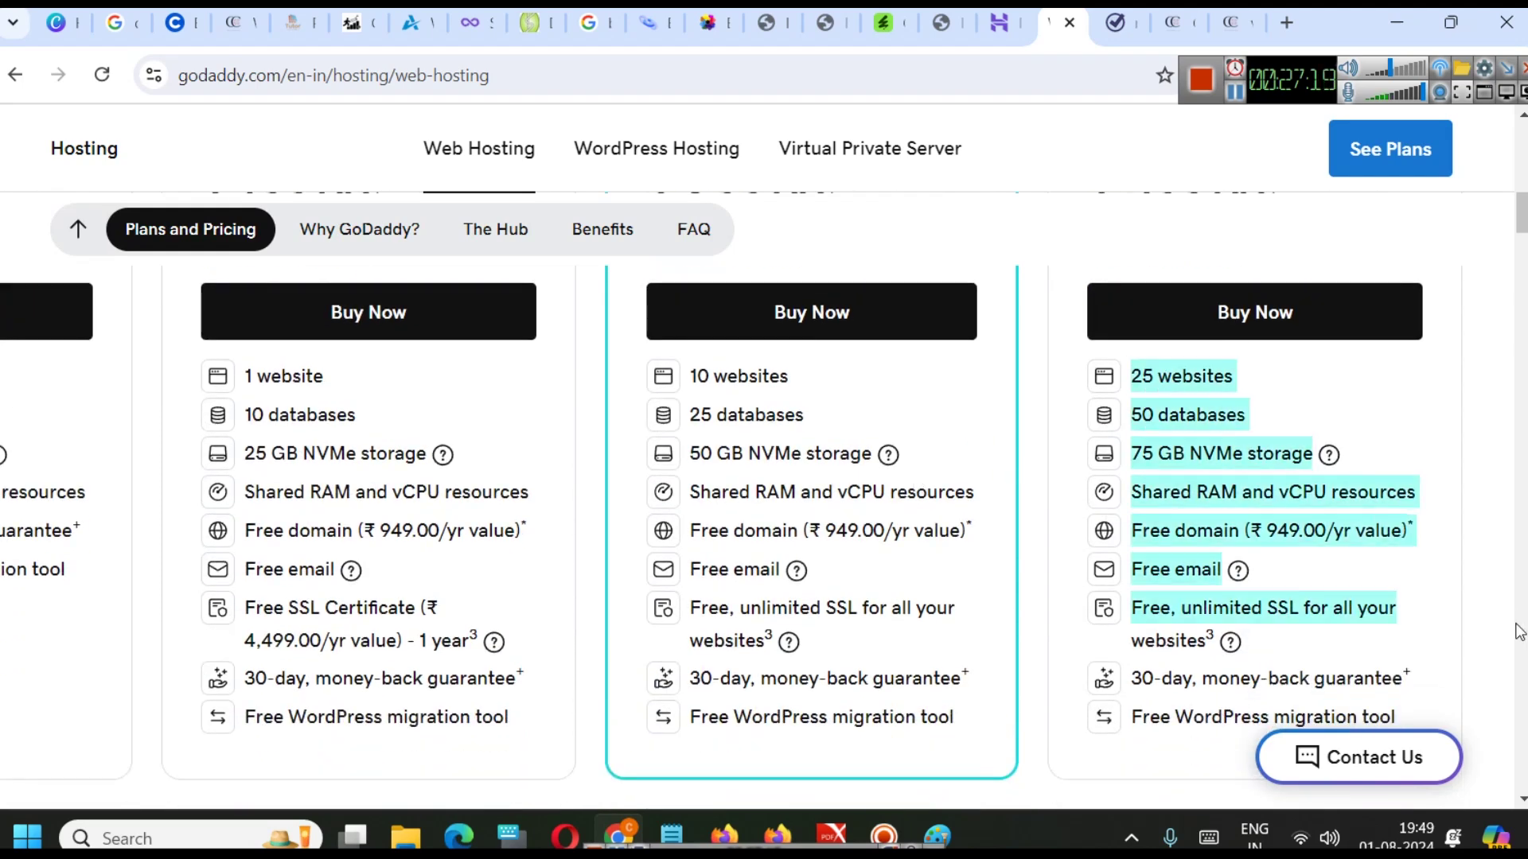
click(1379, 568)
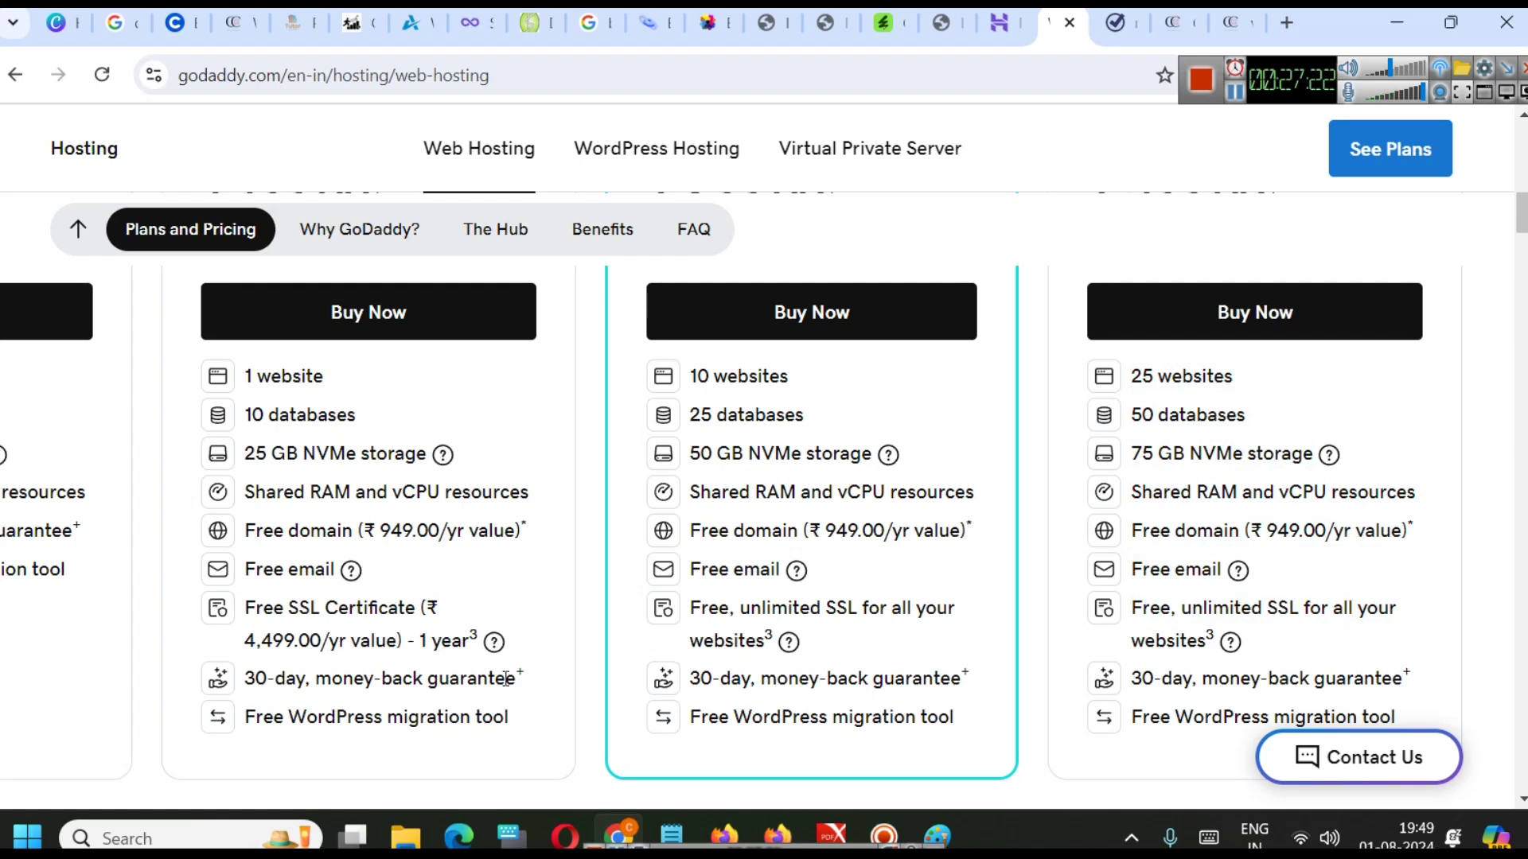
scroll(504, 674, left, 5)
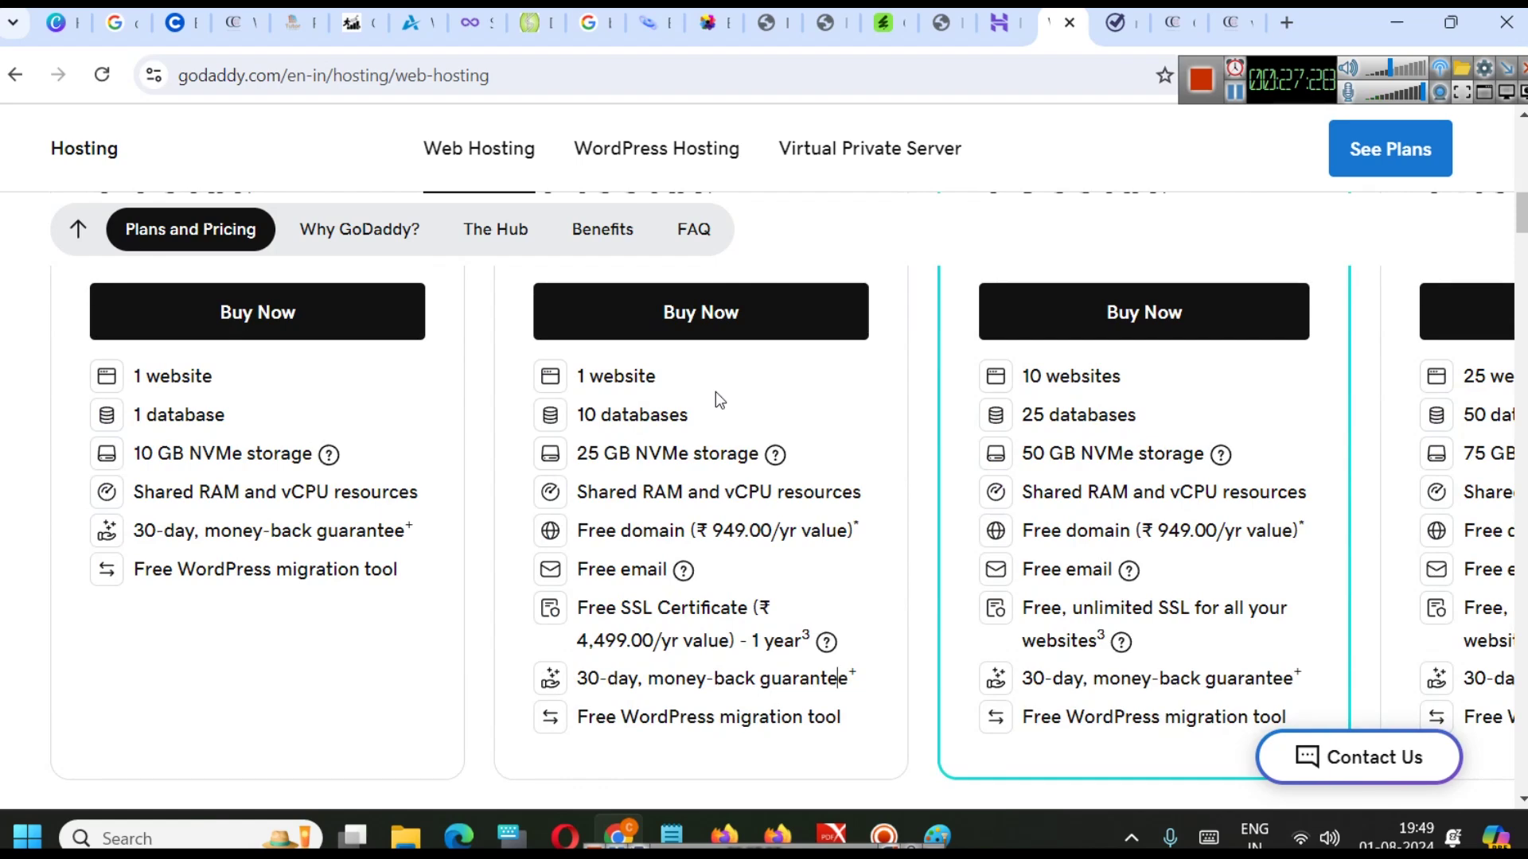
scroll(761, 528, up, 3)
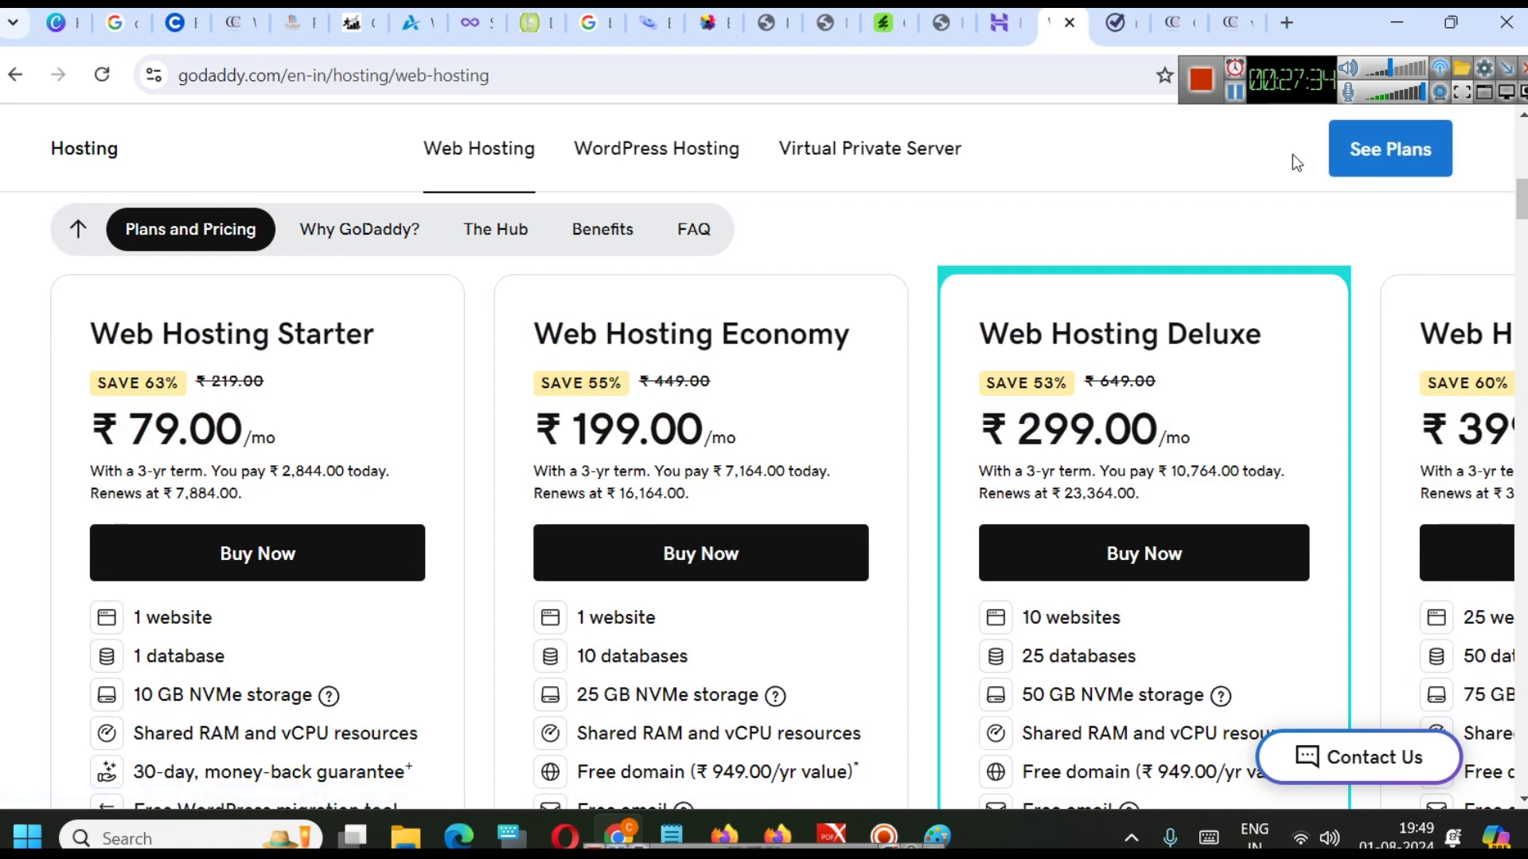
- Switch back to the browser and open the InfinityFree sign-up page
click(1235, 93)
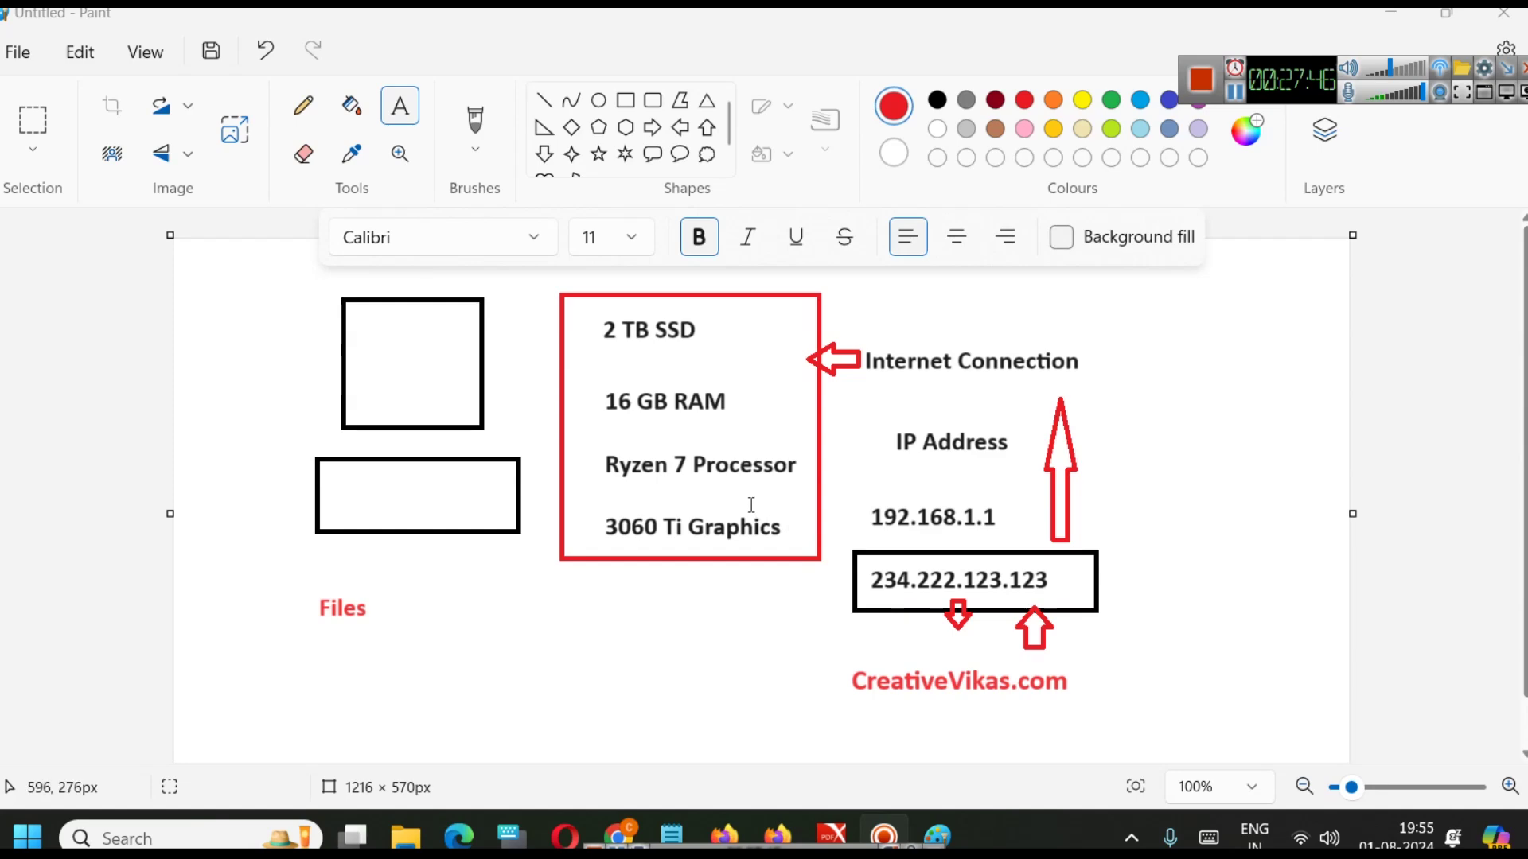
click(628, 841)
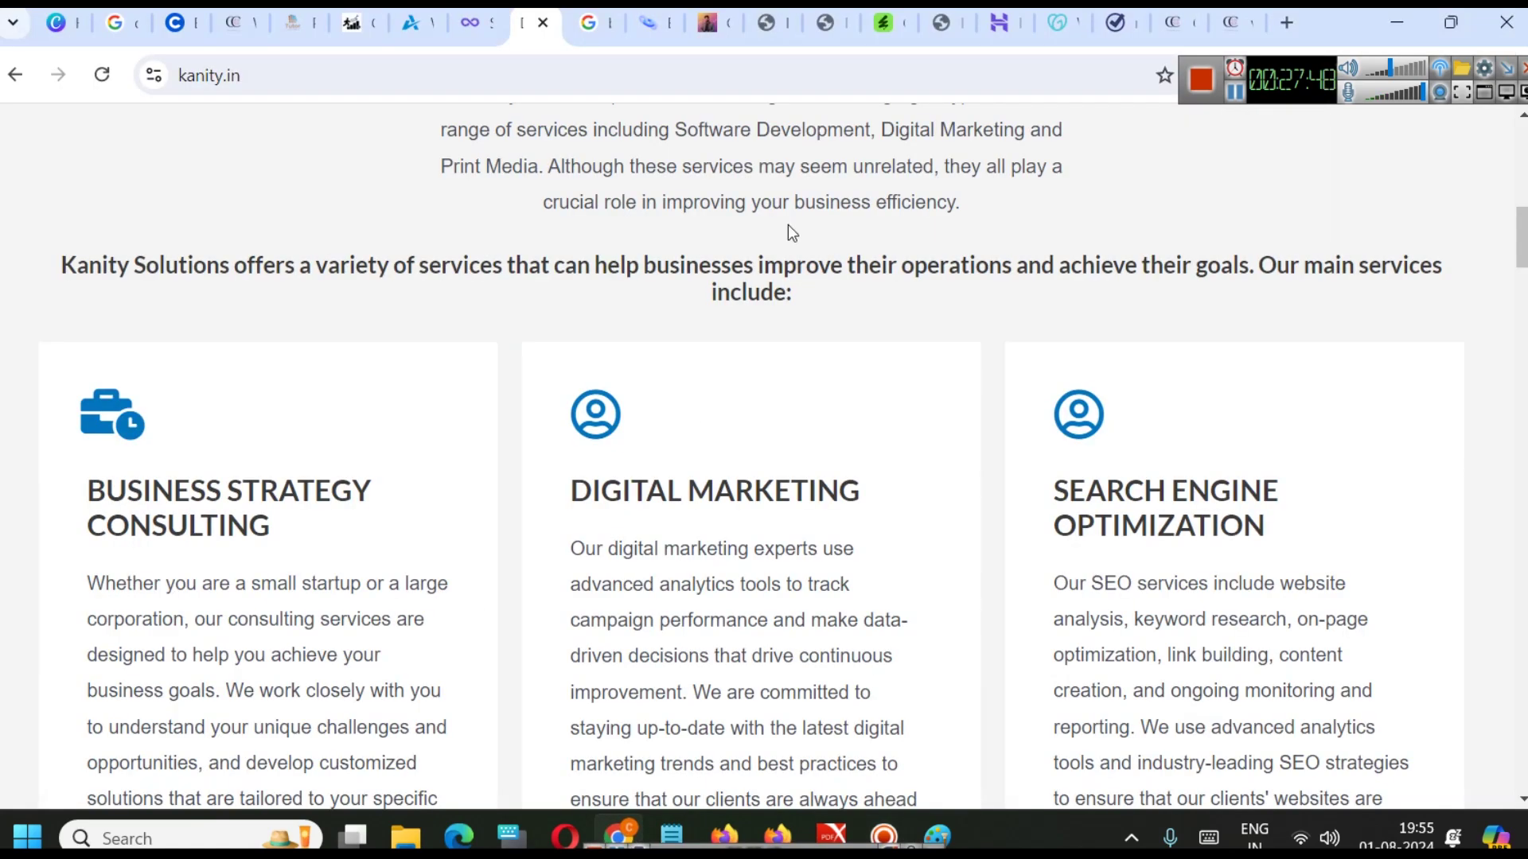
scroll(904, 231, up, 6)
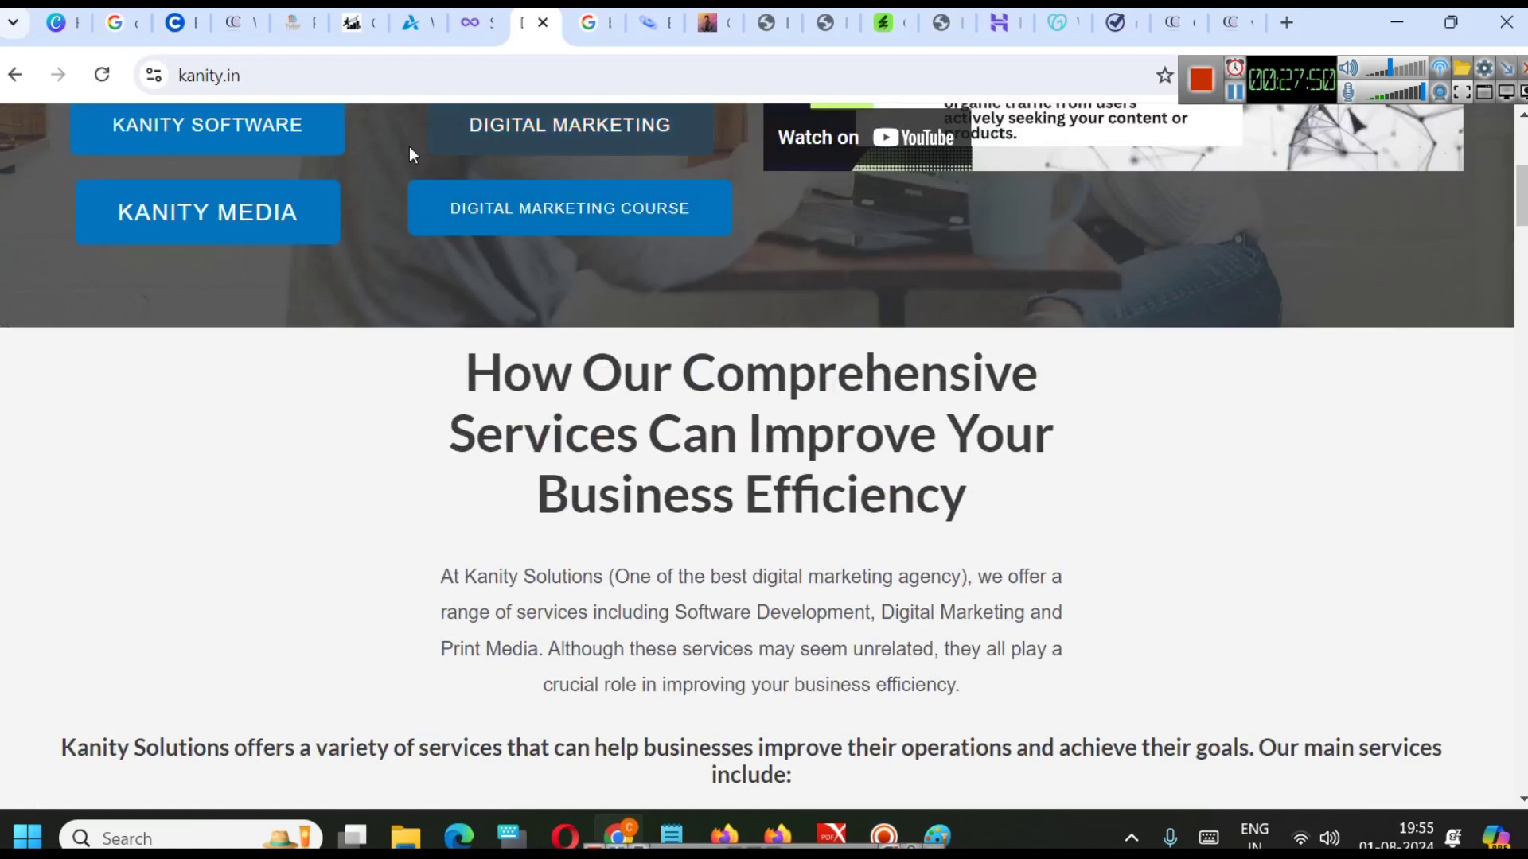
click(117, 36)
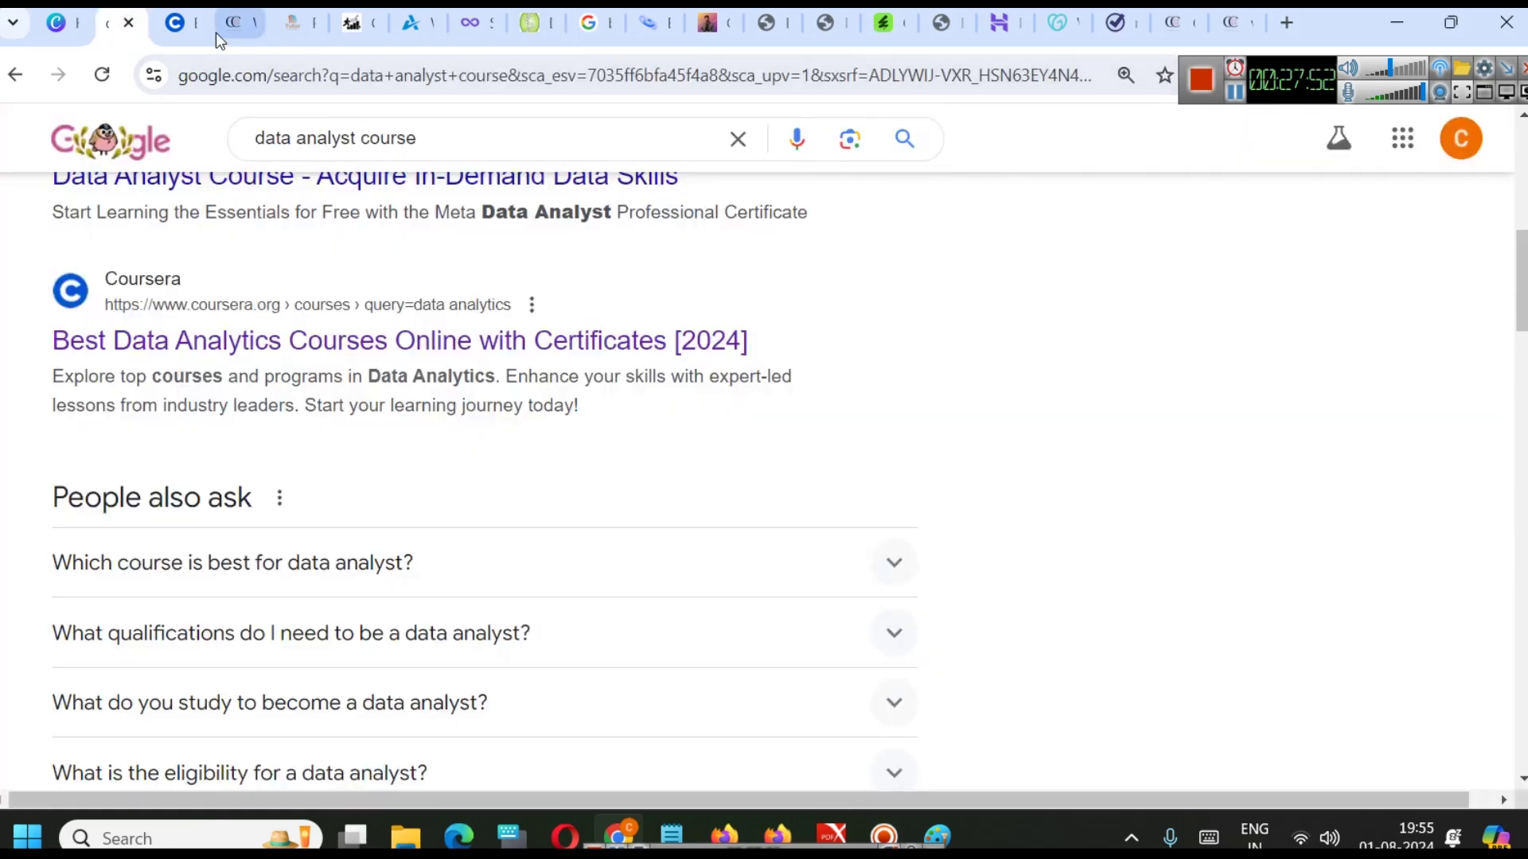
click(476, 24)
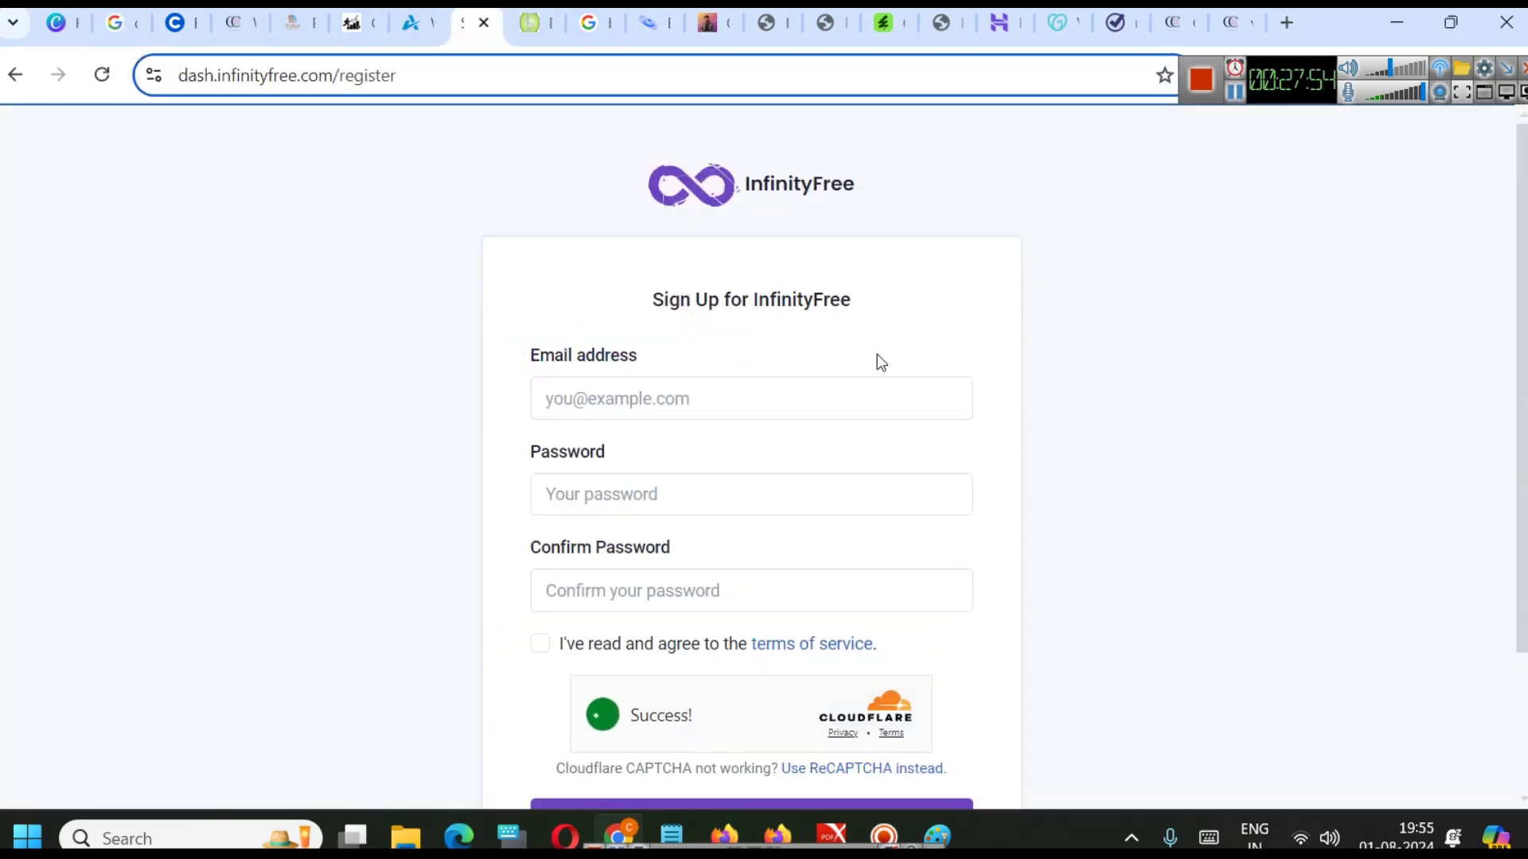
- Open the InfinityFree home page in a new tab, highlight its "Free Website Hosting" headline, and close that tab
right_click(781, 184)
key(Escape)
click(843, 209)
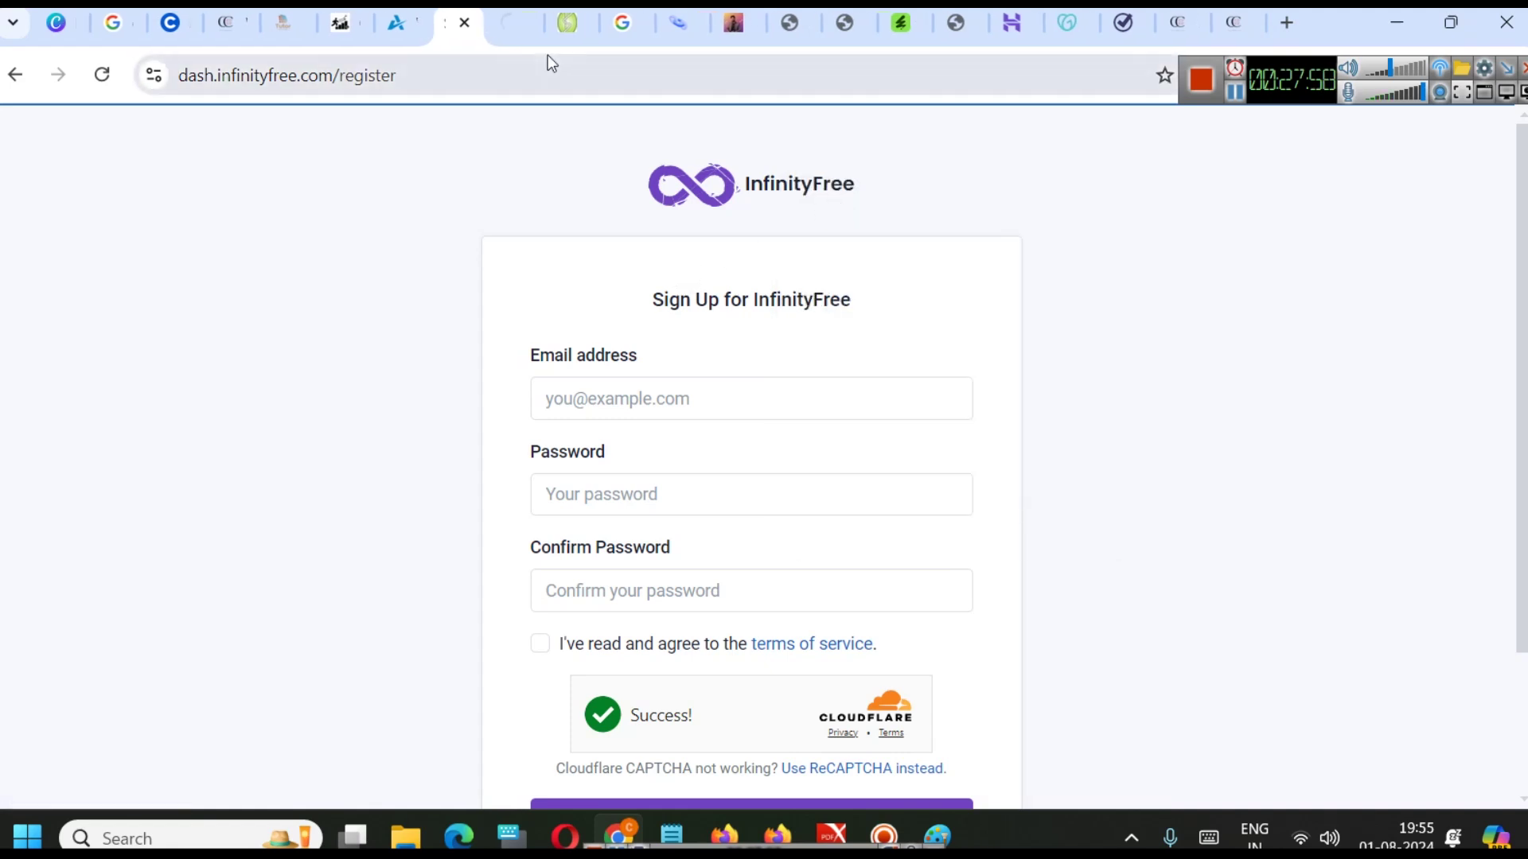
drag(434, 446, 995, 538)
click(1003, 512)
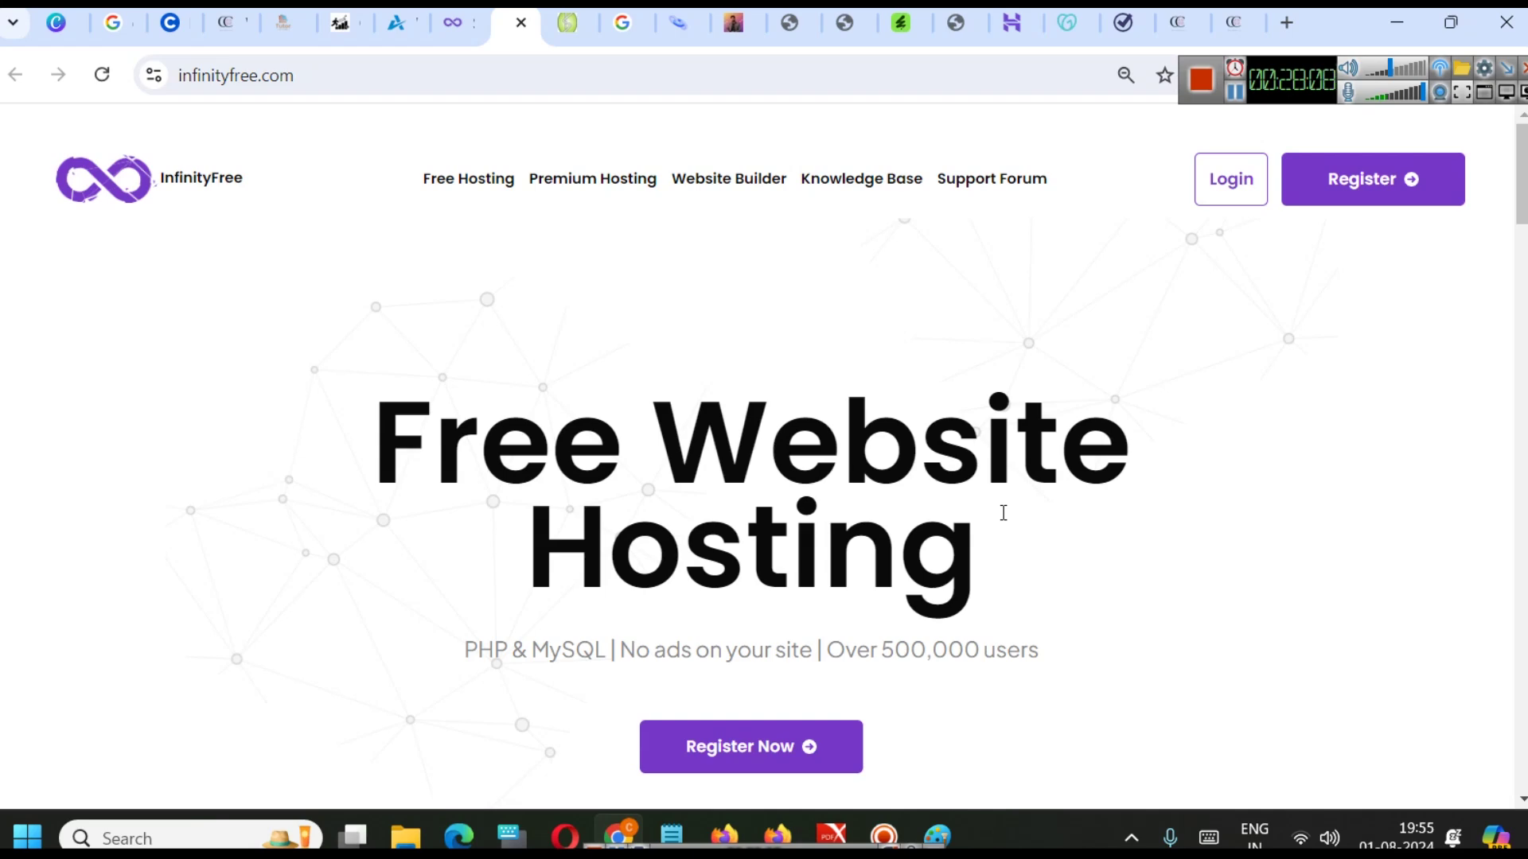
click(521, 24)
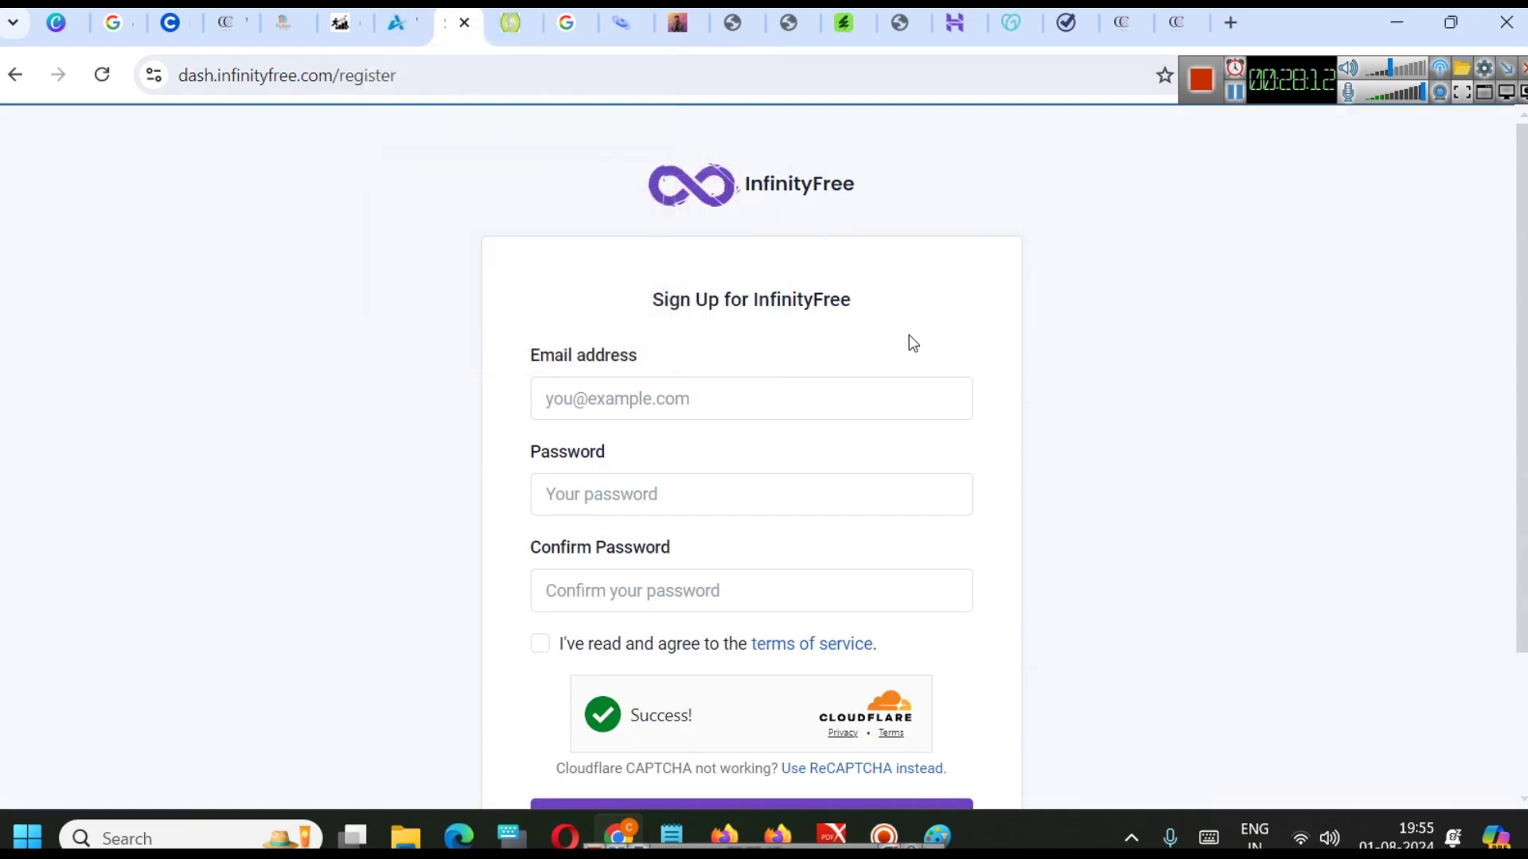
- Fill in the saved e-mail address, enter and confirm the account password, and try to submit the InfinityFree sign-up form
click(746, 401)
click(768, 457)
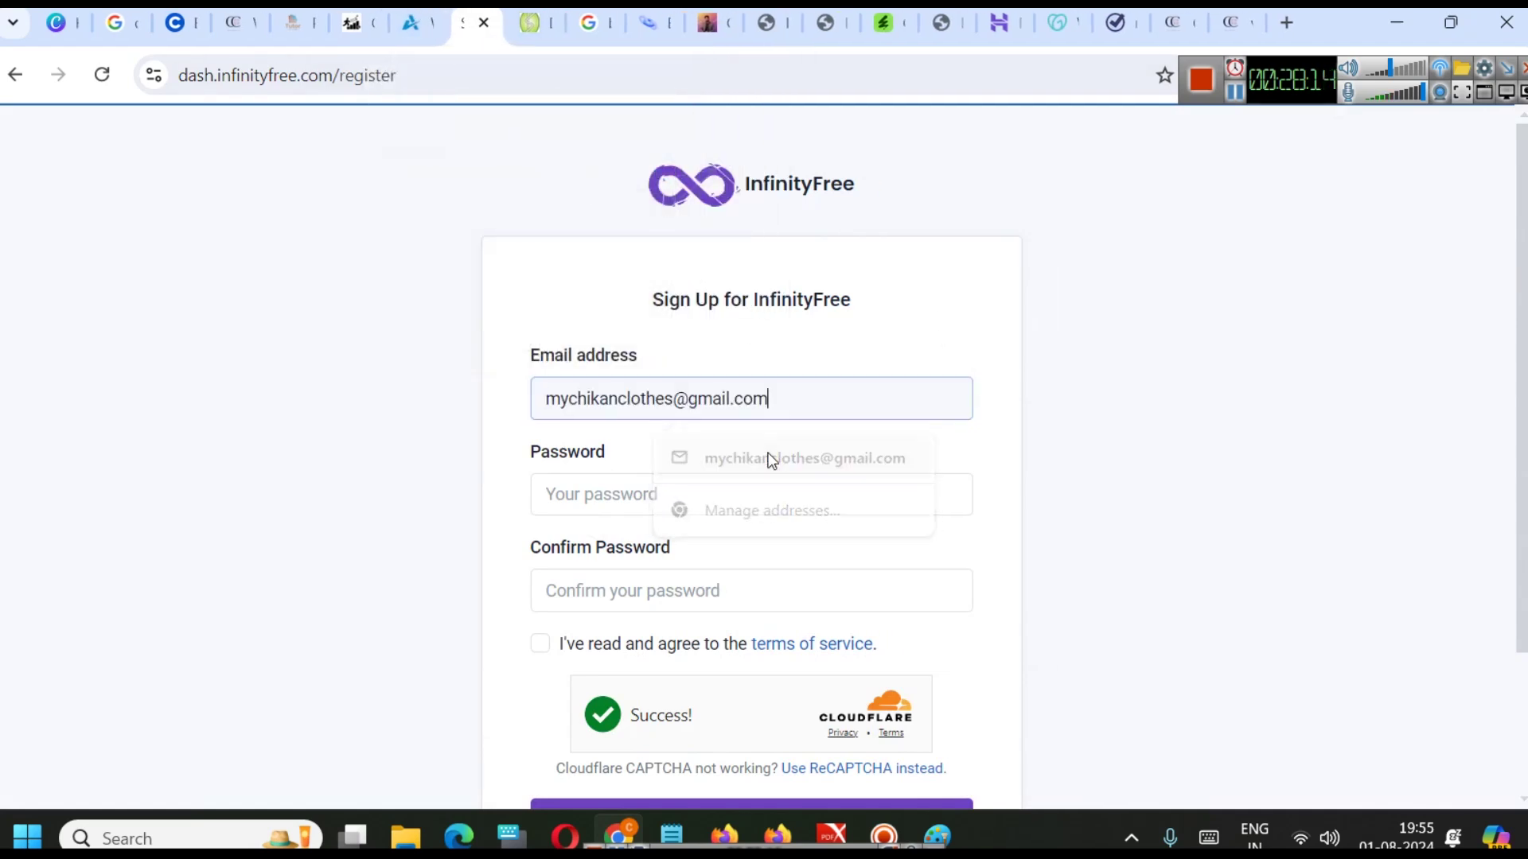
click(708, 501)
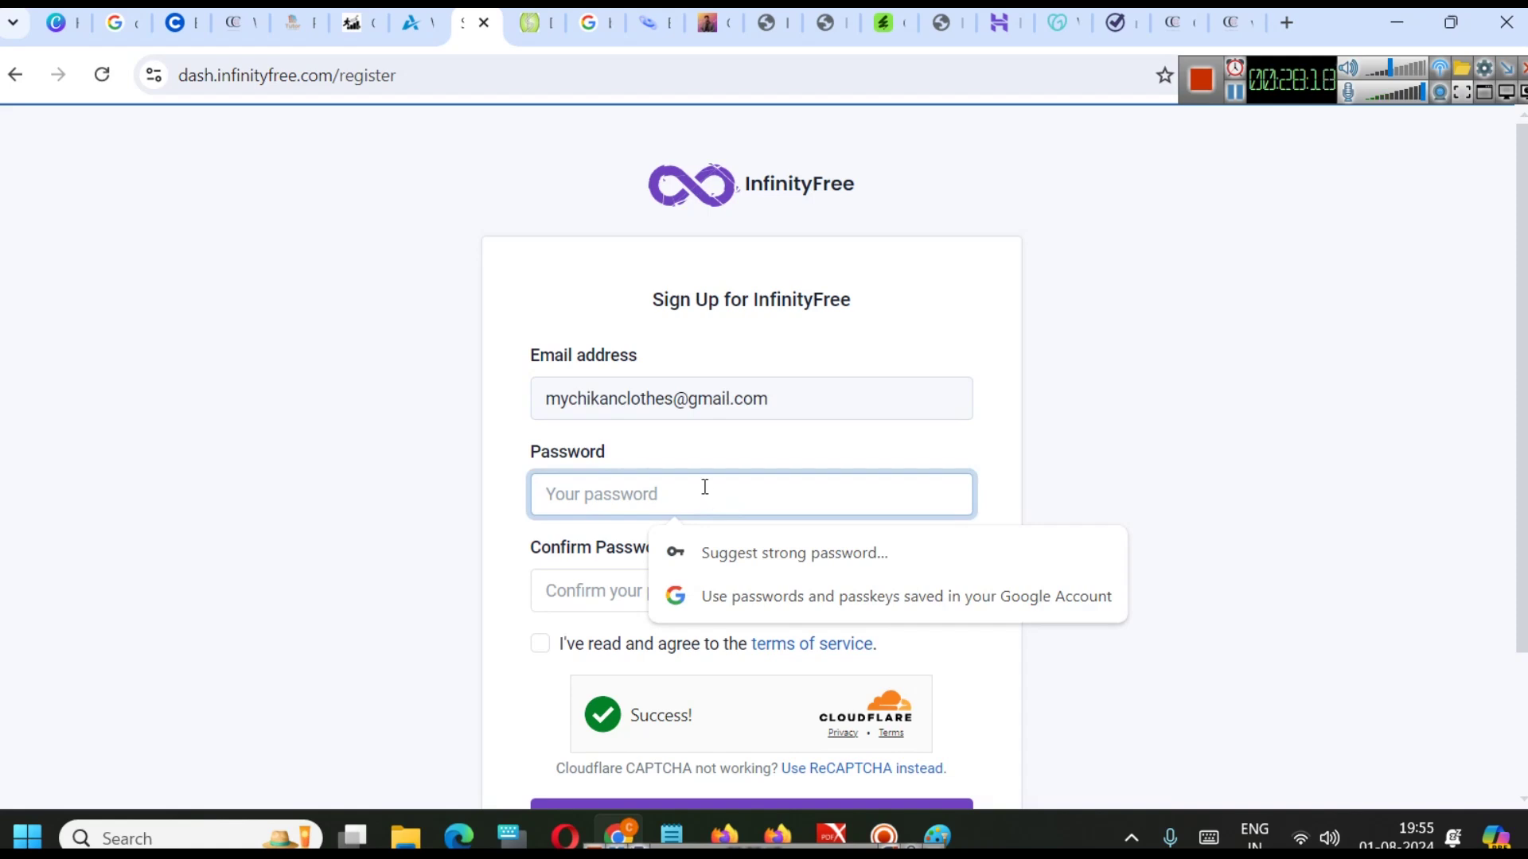
text(**********)
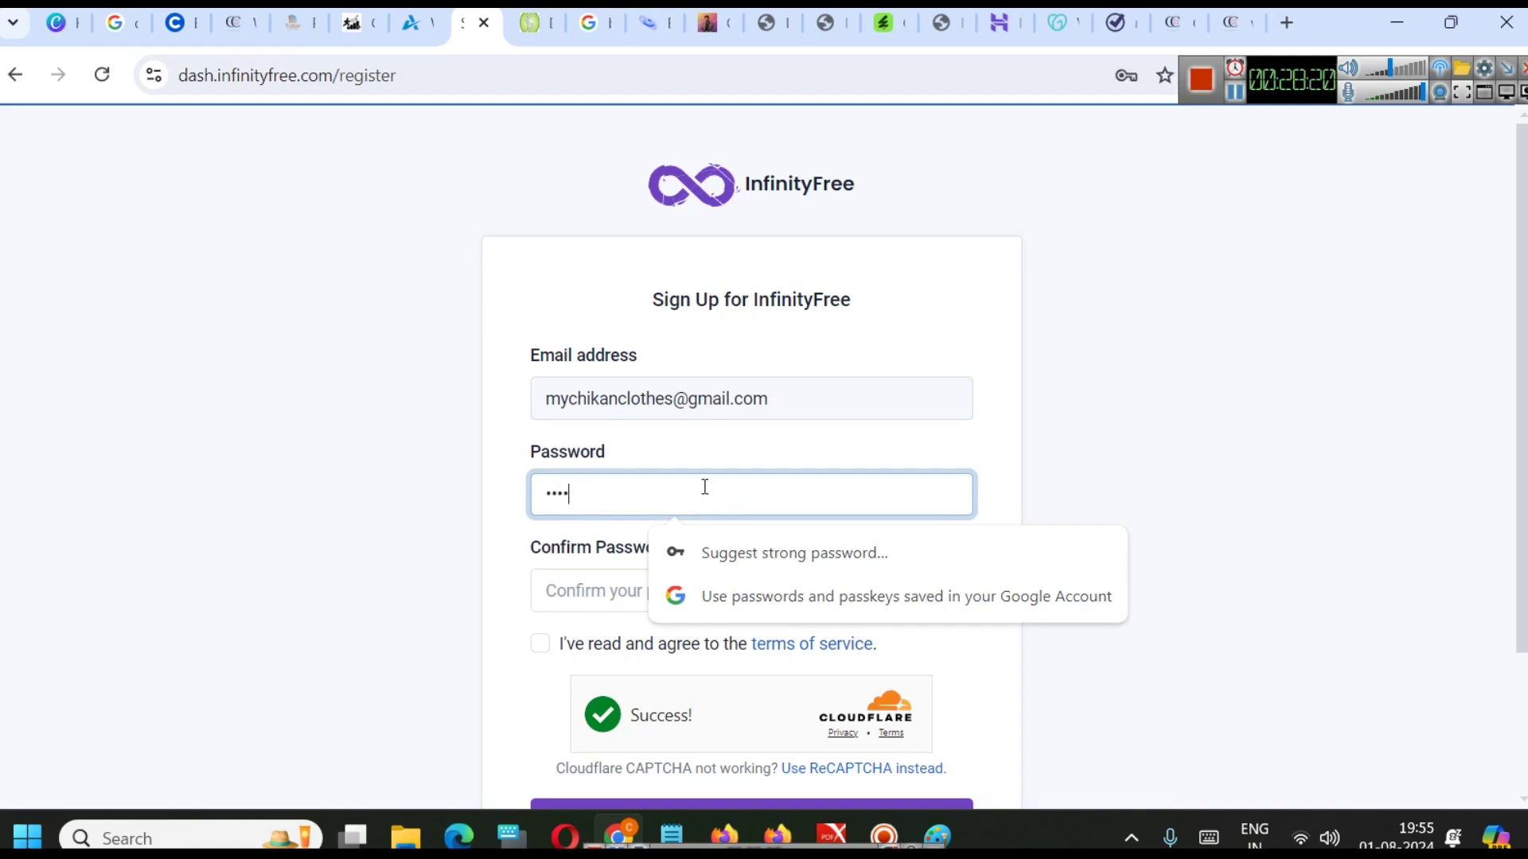
text(**)
key(Tab)
text(****)
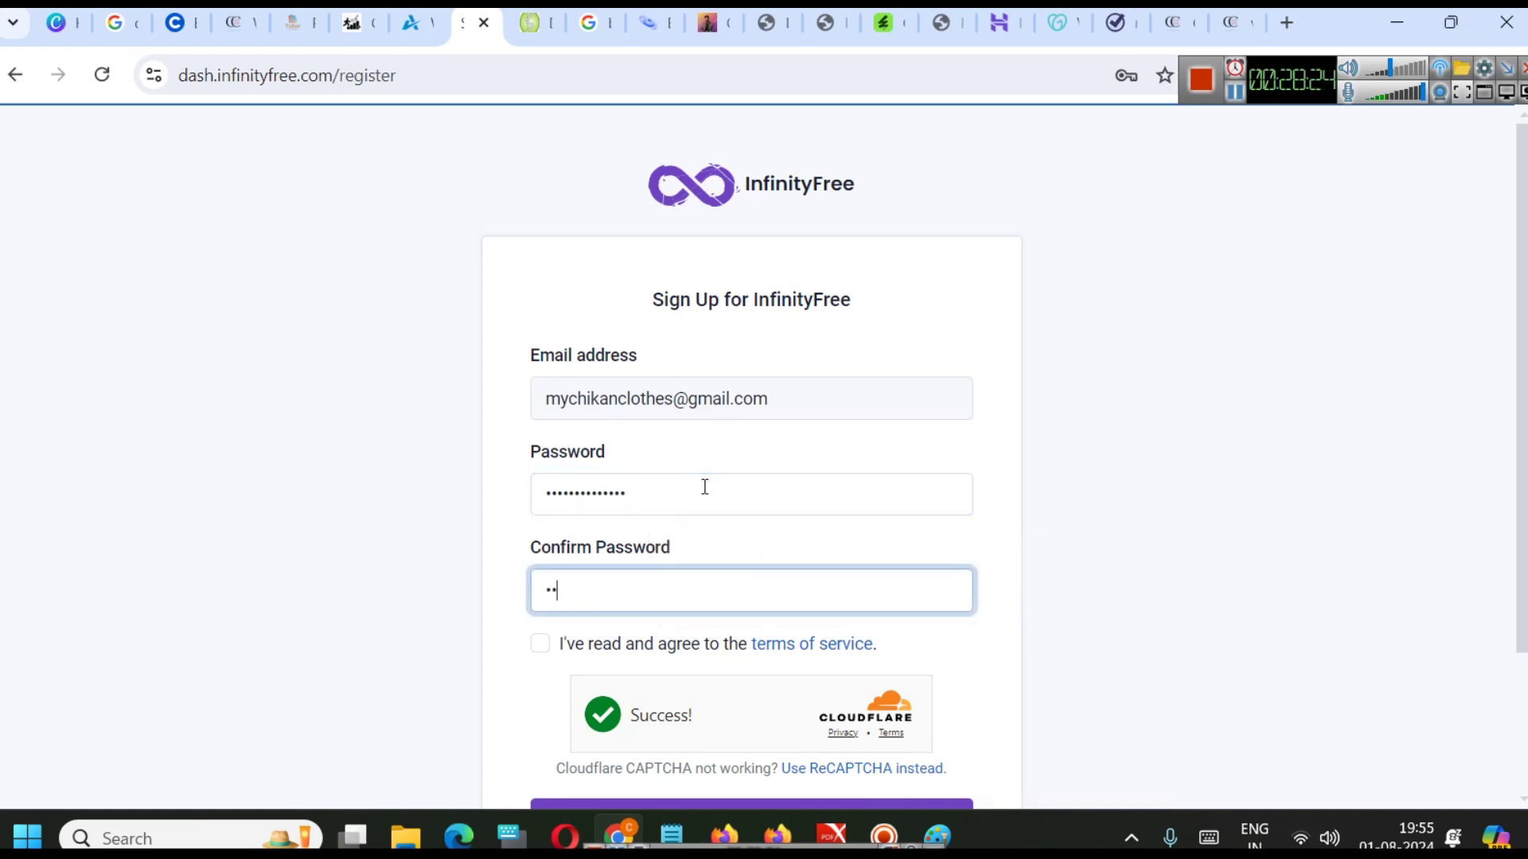
text(********)
key(shift+Tab)
scroll(743, 584, down, 2)
click(701, 698)
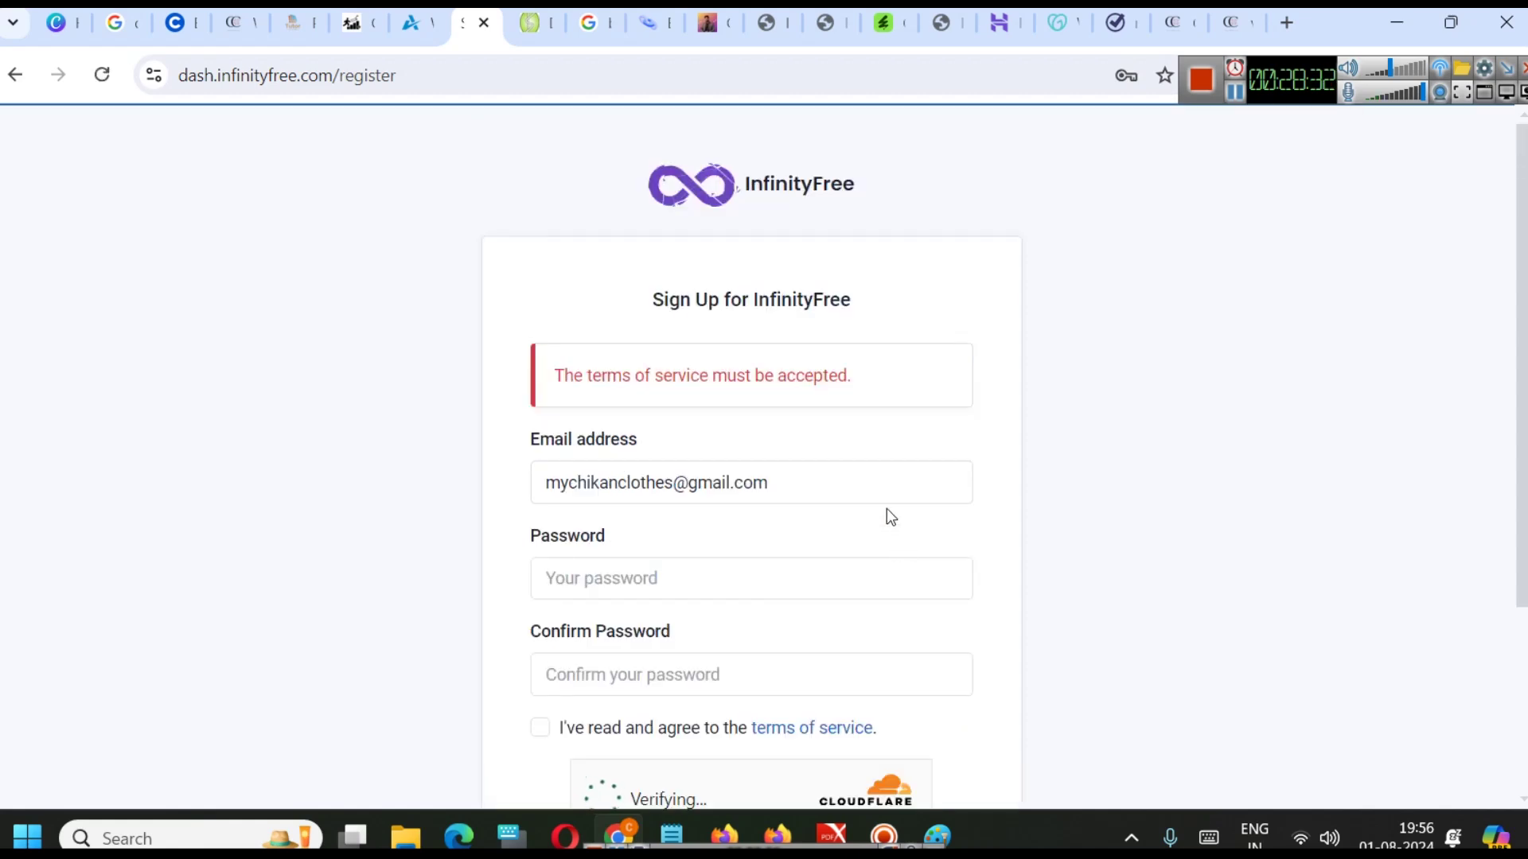
- Accept the terms of service, re-enter and confirm the account password, and submit the sign-up form
scroll(886, 509, down, 4)
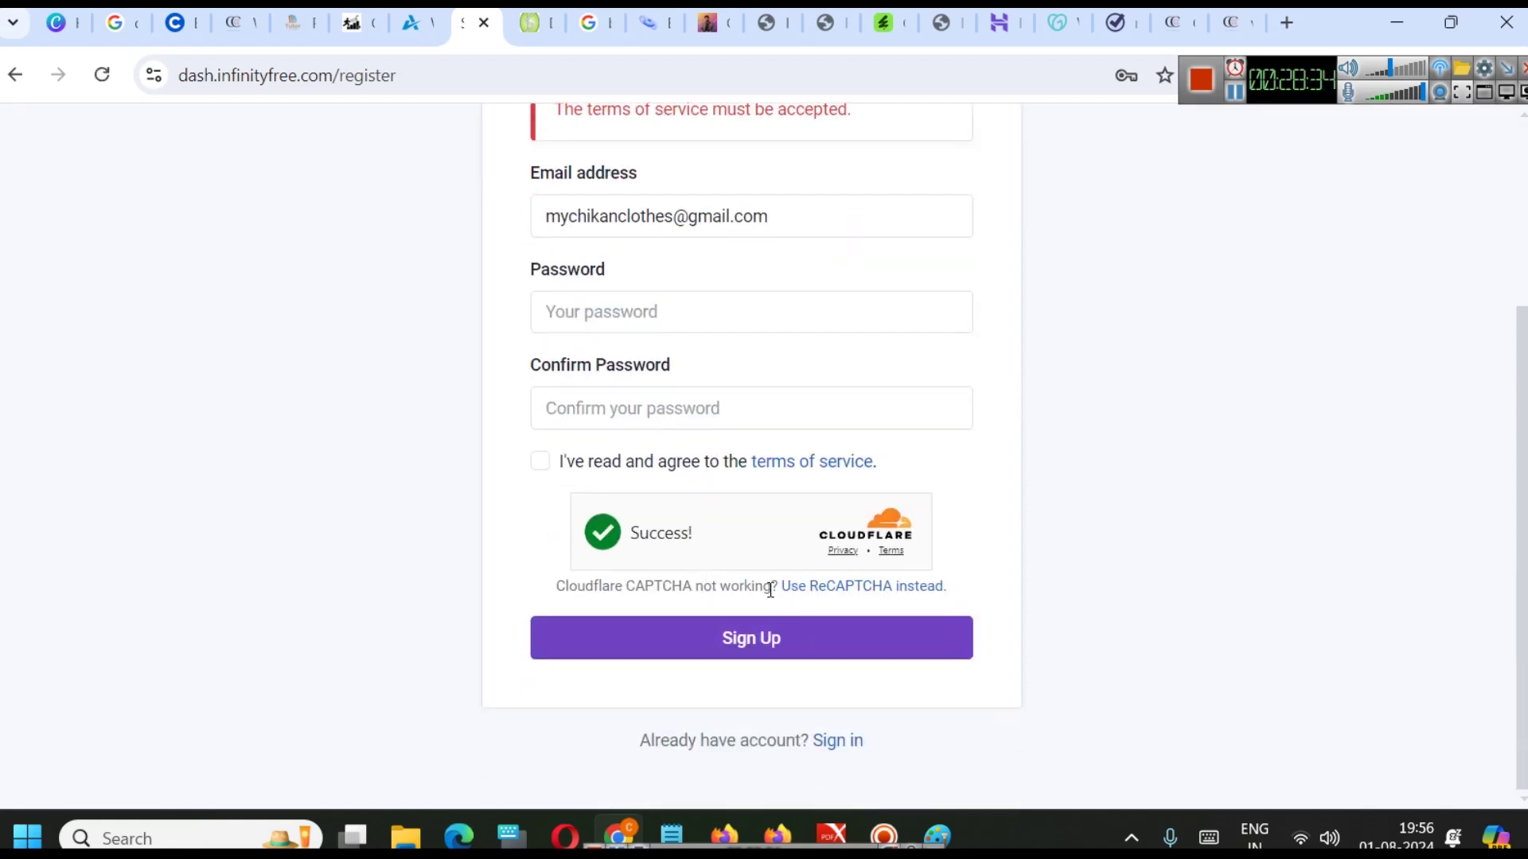
click(540, 462)
click(637, 315)
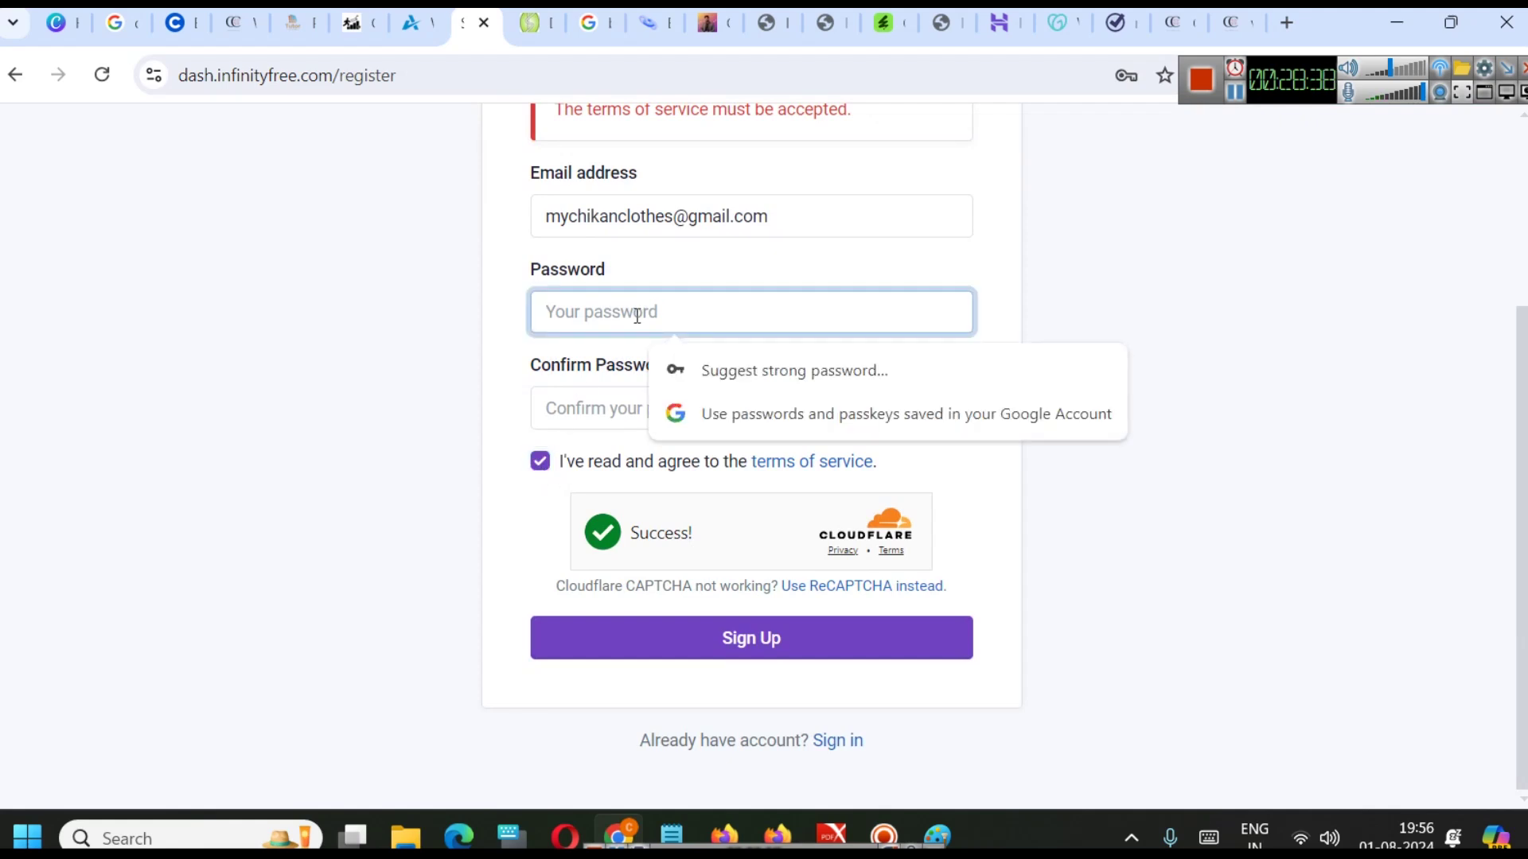
text(••••••••••••)
key(Tab)
text(••••••••••••••)
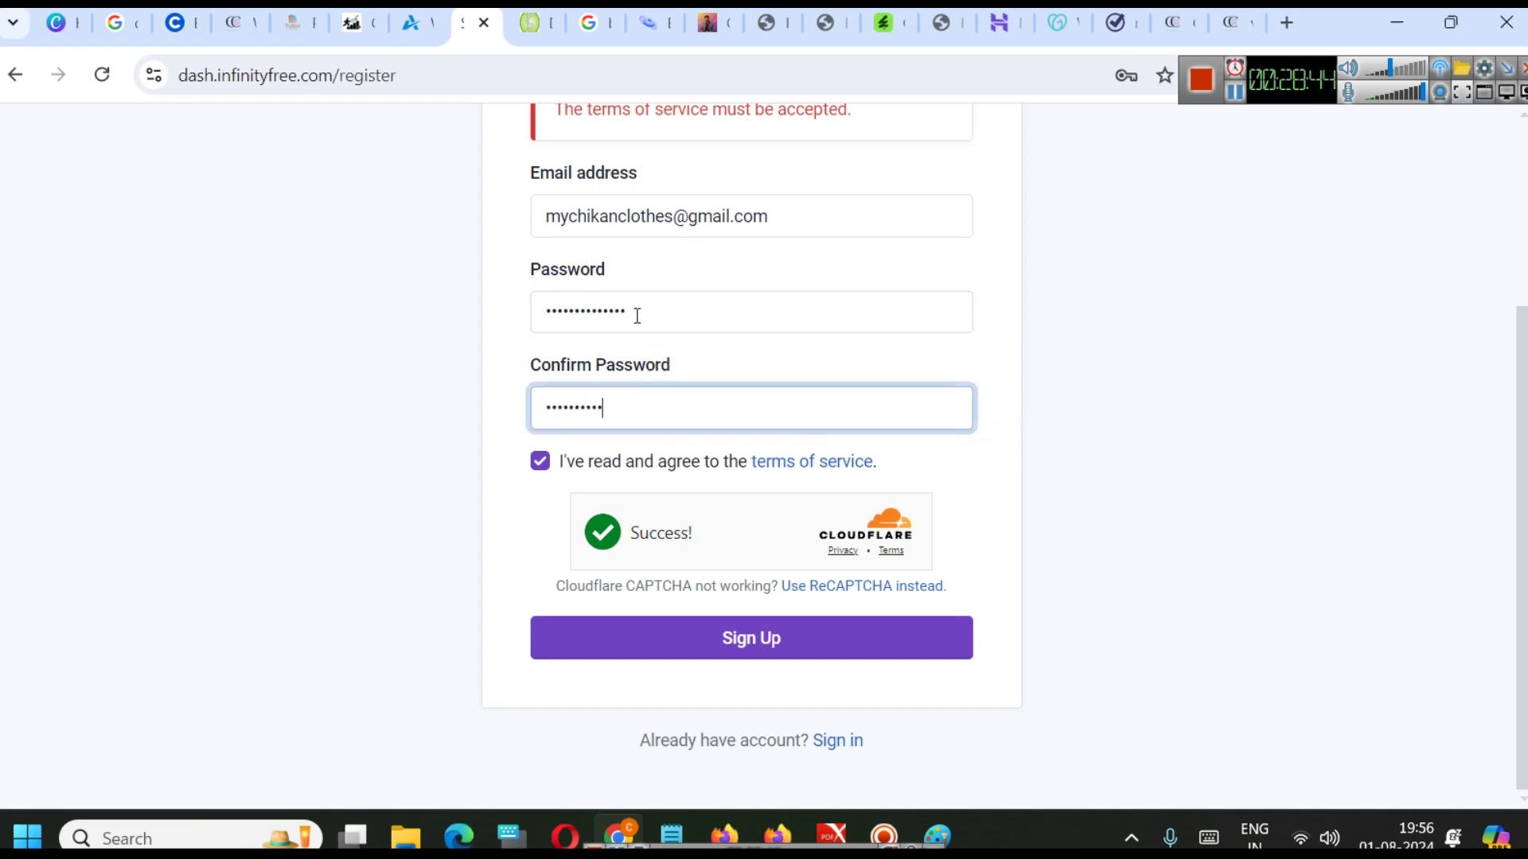
click(1130, 430)
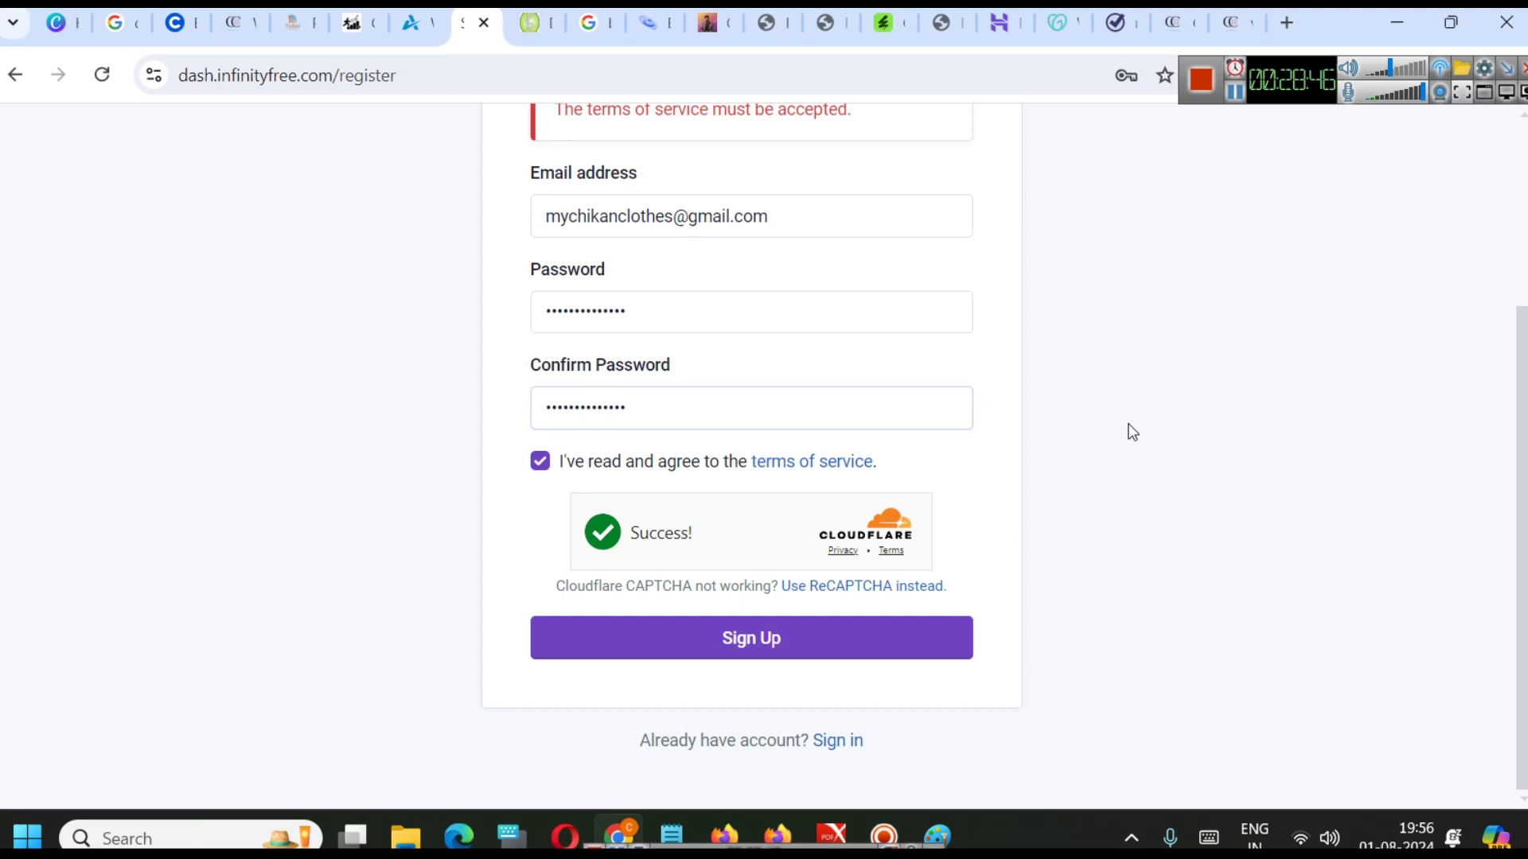
click(647, 651)
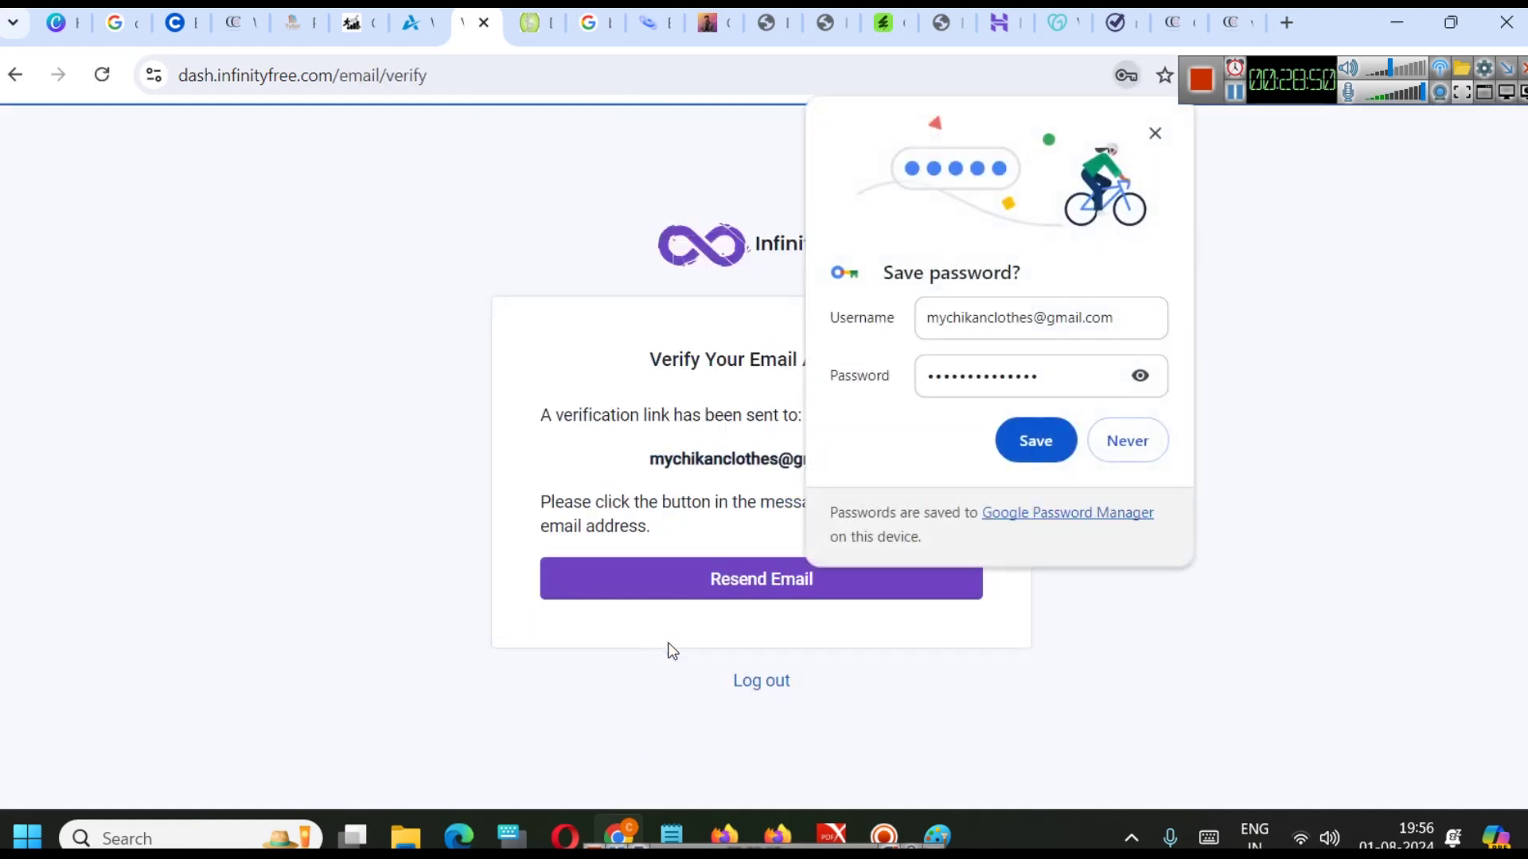
- Save the login in the browser and verify the e-mail address through InfinityFree's message in Gmail
click(1041, 446)
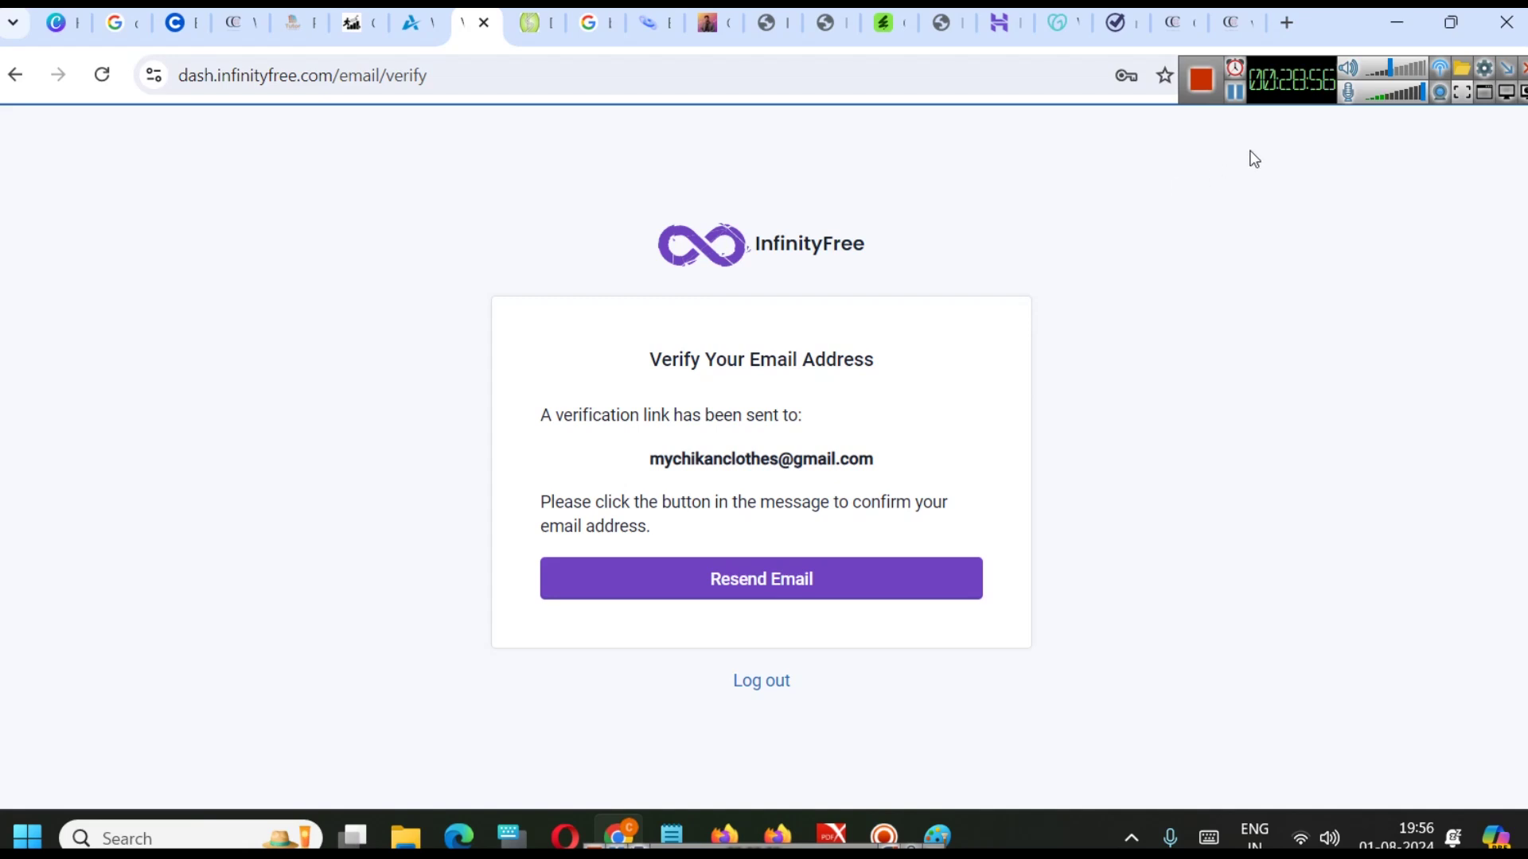
click(1236, 102)
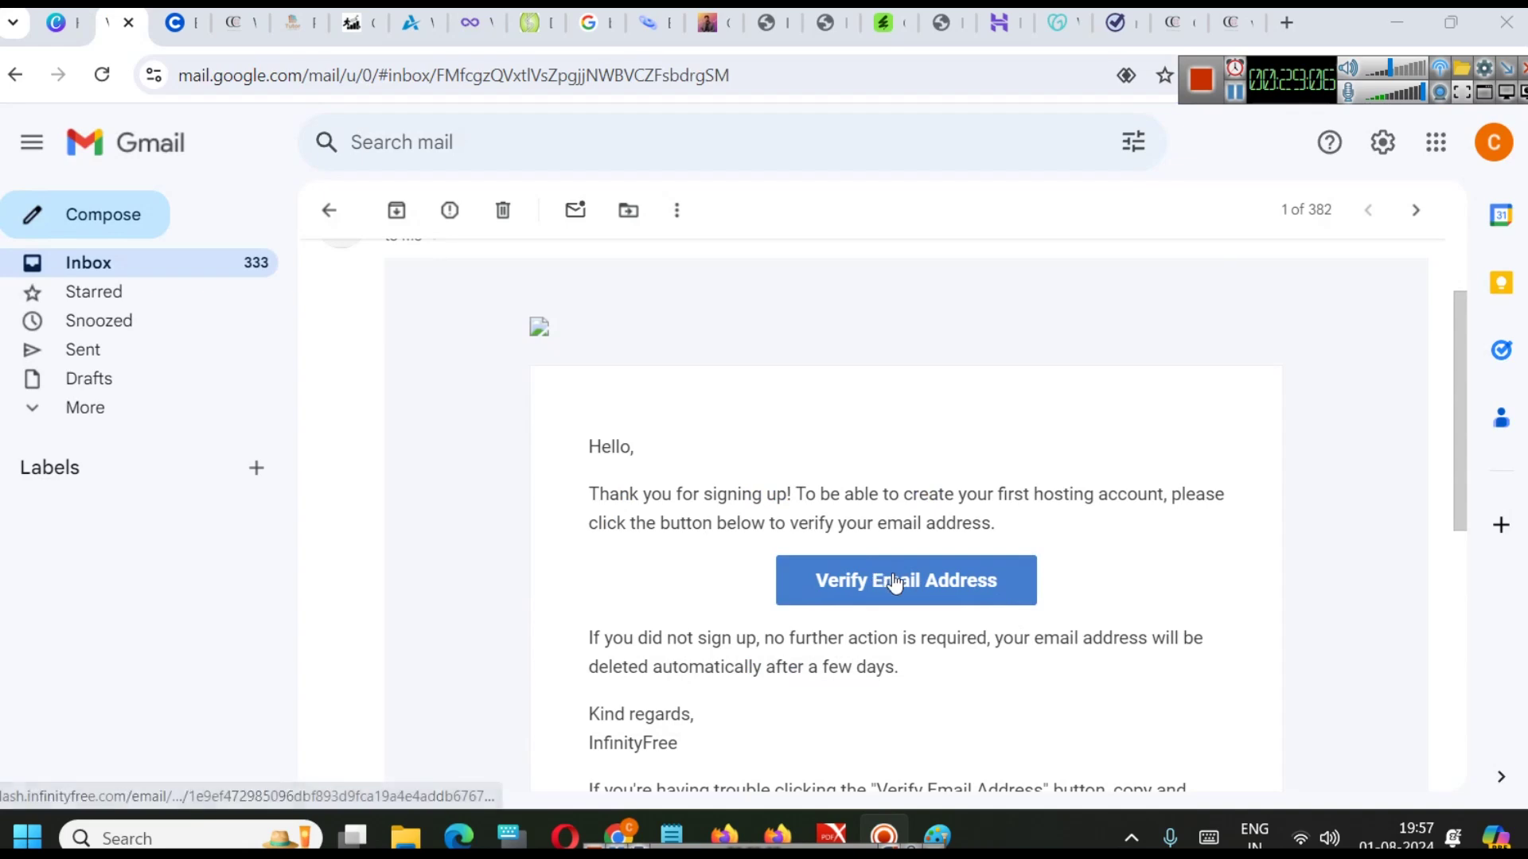
click(896, 581)
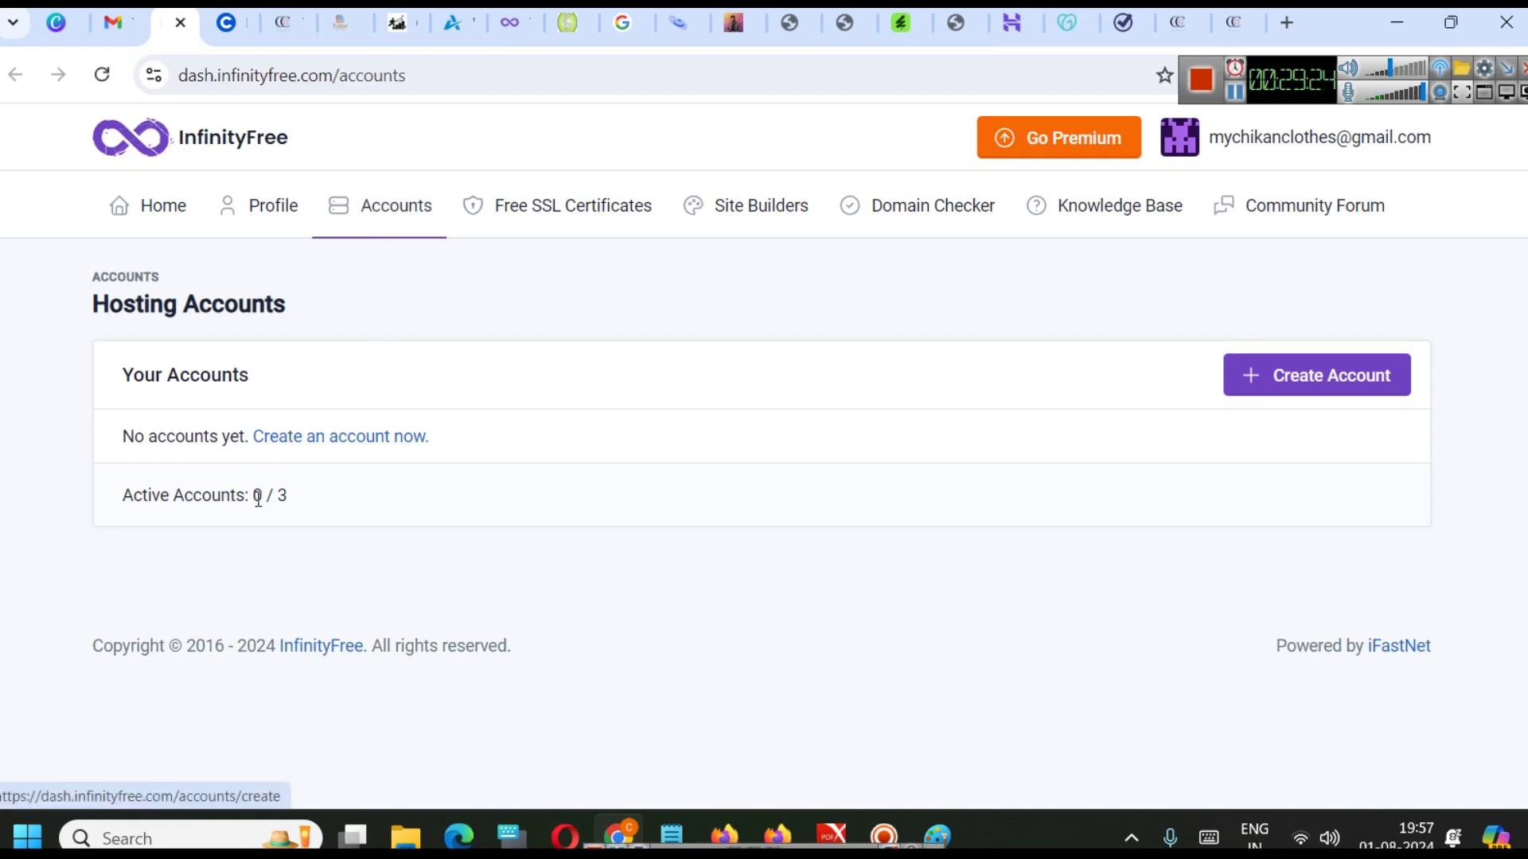
- Highlight the active accounts count on the Hosting Accounts page at an enlarged page zoom, and clear the highlight
drag(252, 497, 307, 500)
key(ctrl+plus)
key(ctrl+plus)
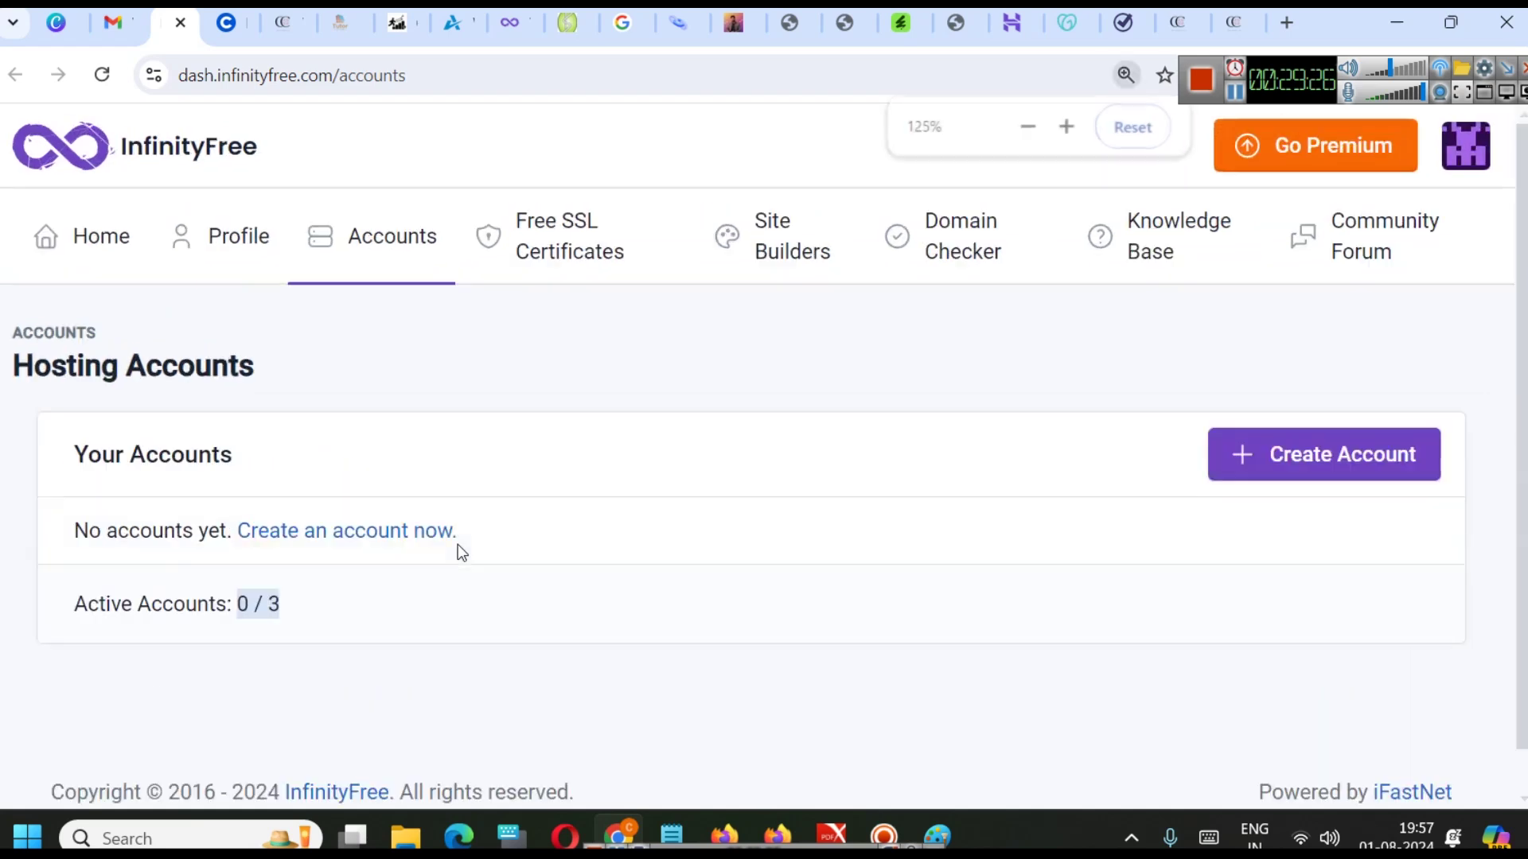
key(ctrl+minus)
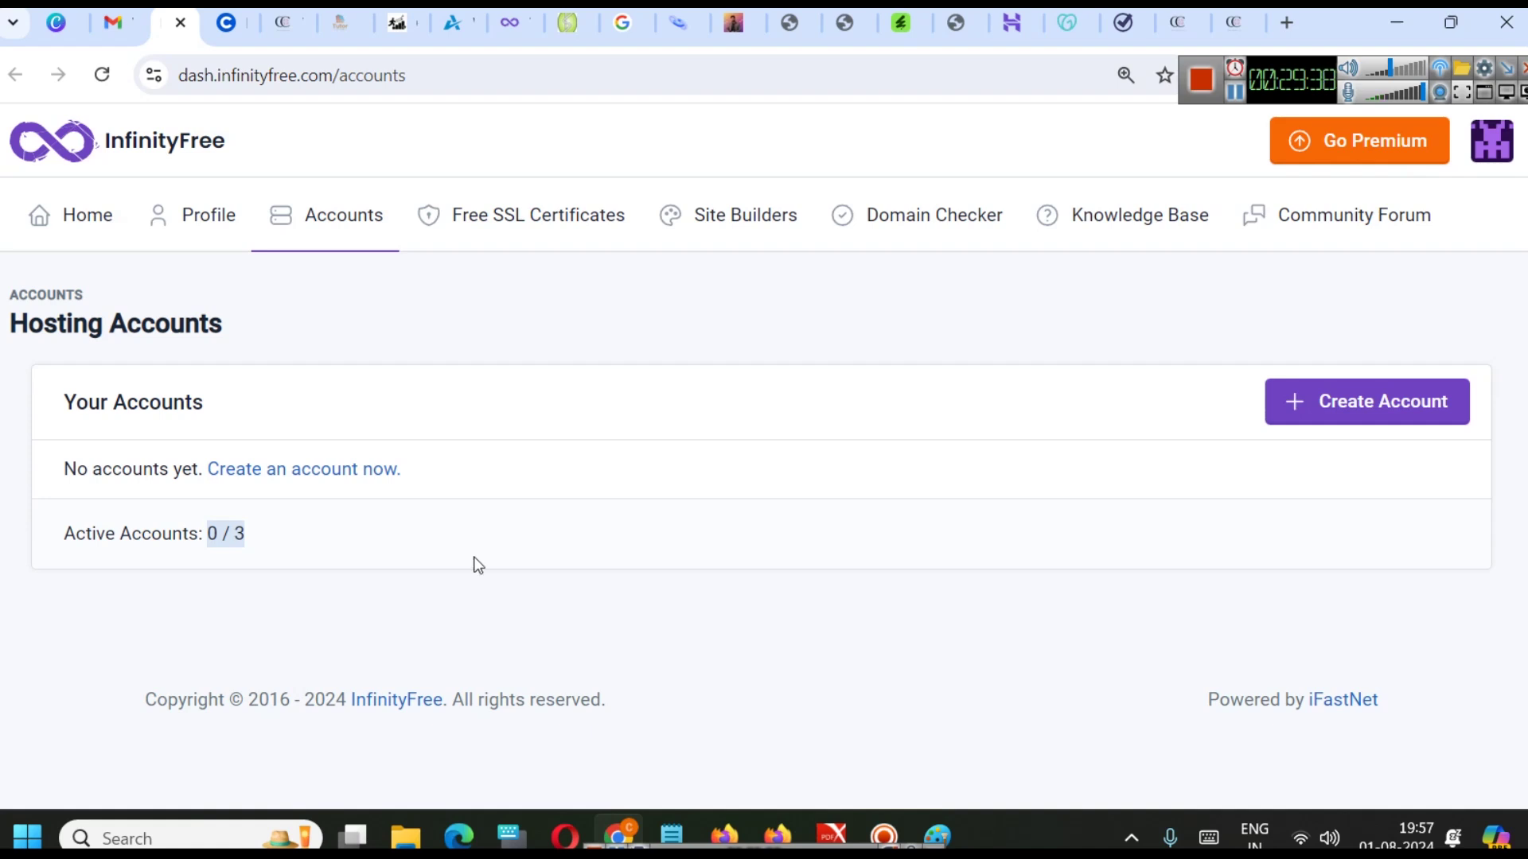
click(746, 564)
- Start creating a hosting account and highlight the Starter Premium plan's $2.50 price, 5 GB disk space and 250 GB bandwidth
click(1345, 410)
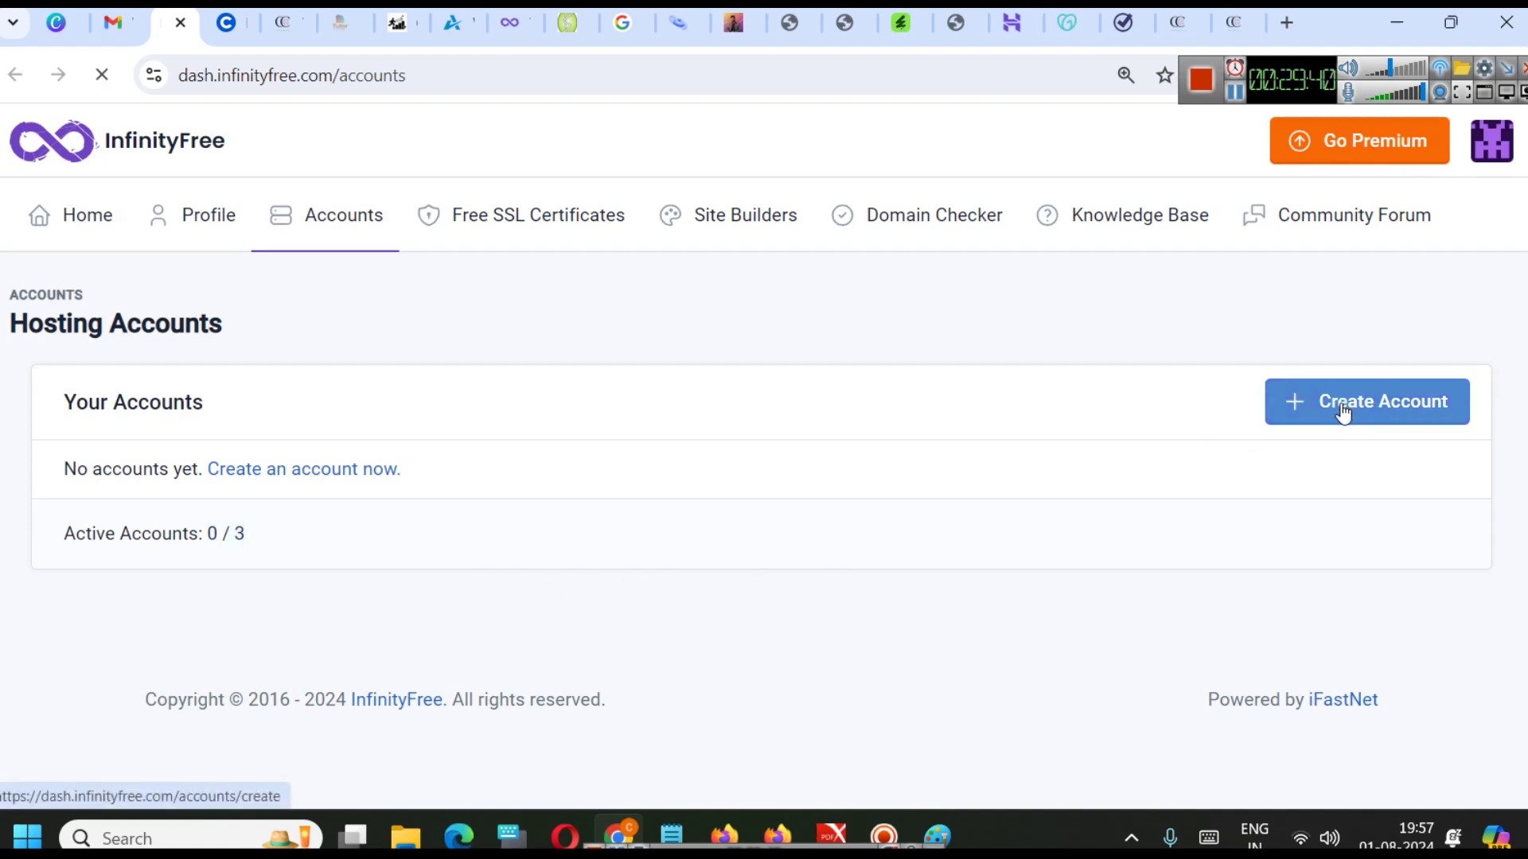
scroll(1142, 446, down, 2)
scroll(1185, 470, down, 4)
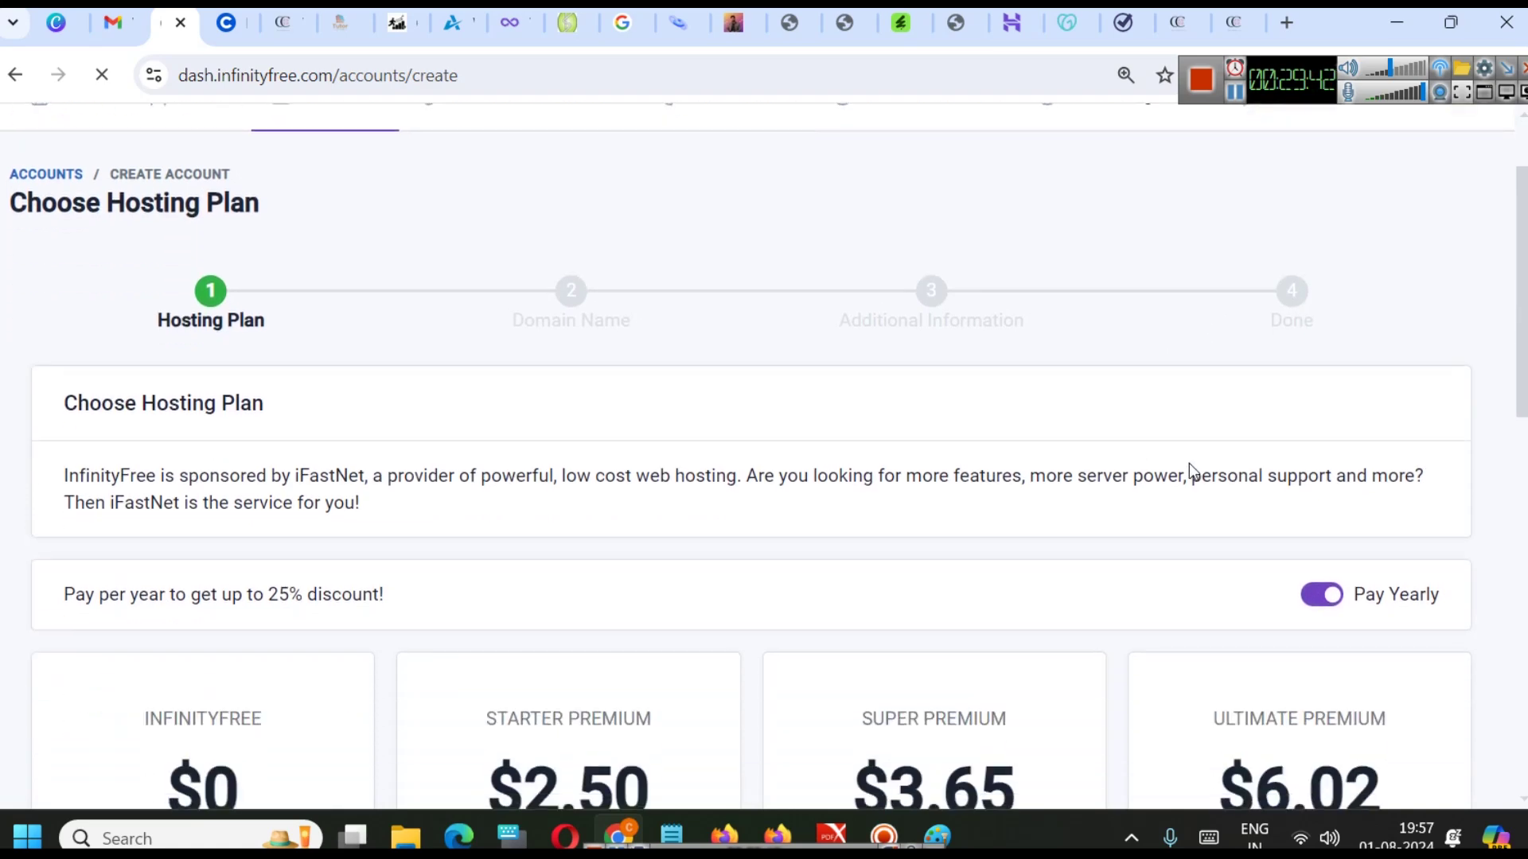
scroll(344, 493, down, 2)
scroll(344, 493, down, 2)
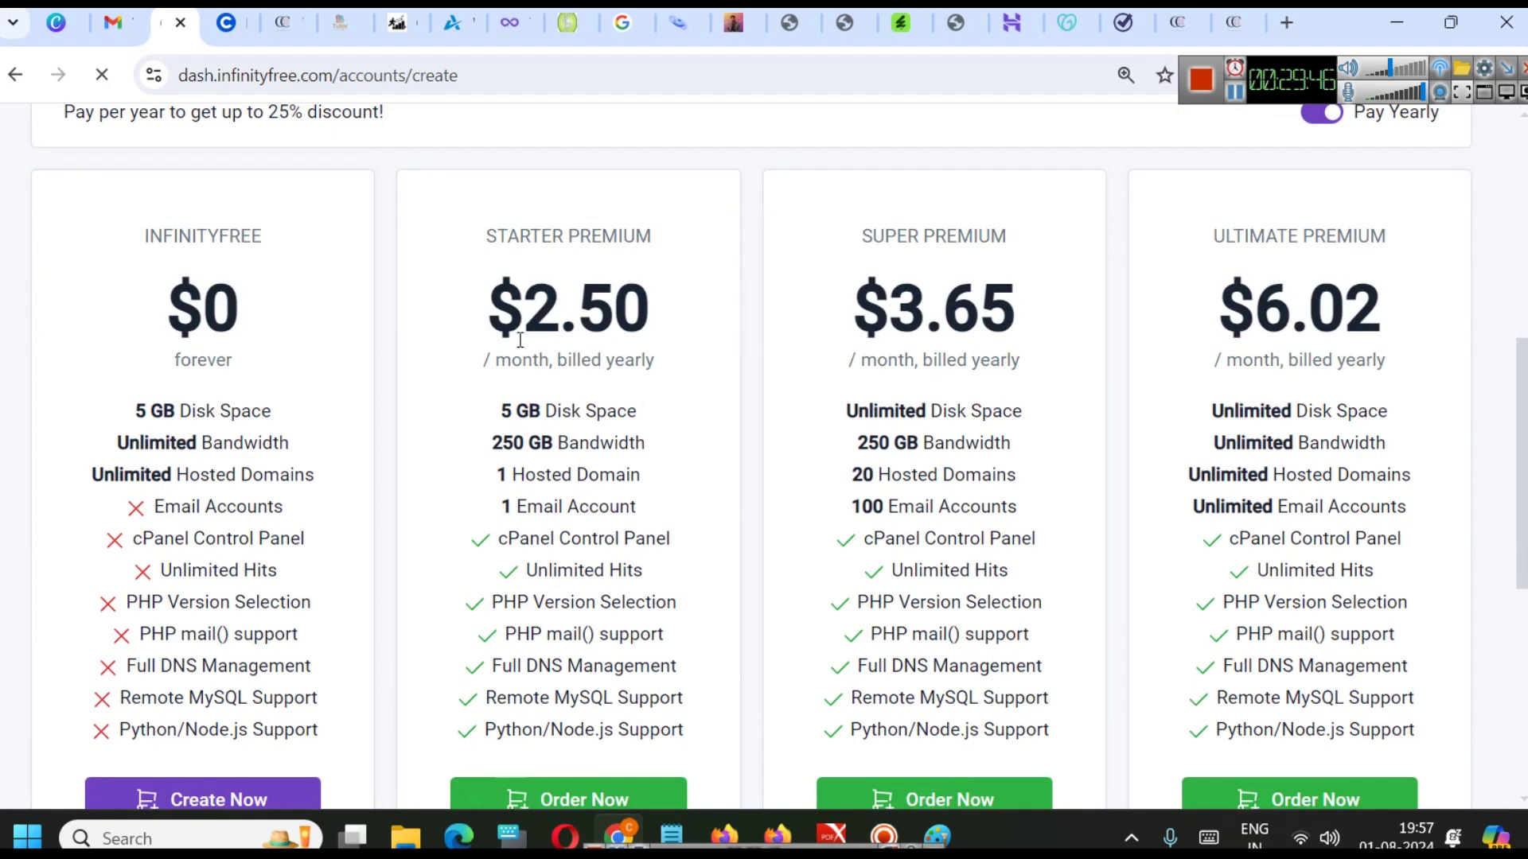
drag(506, 307, 643, 303)
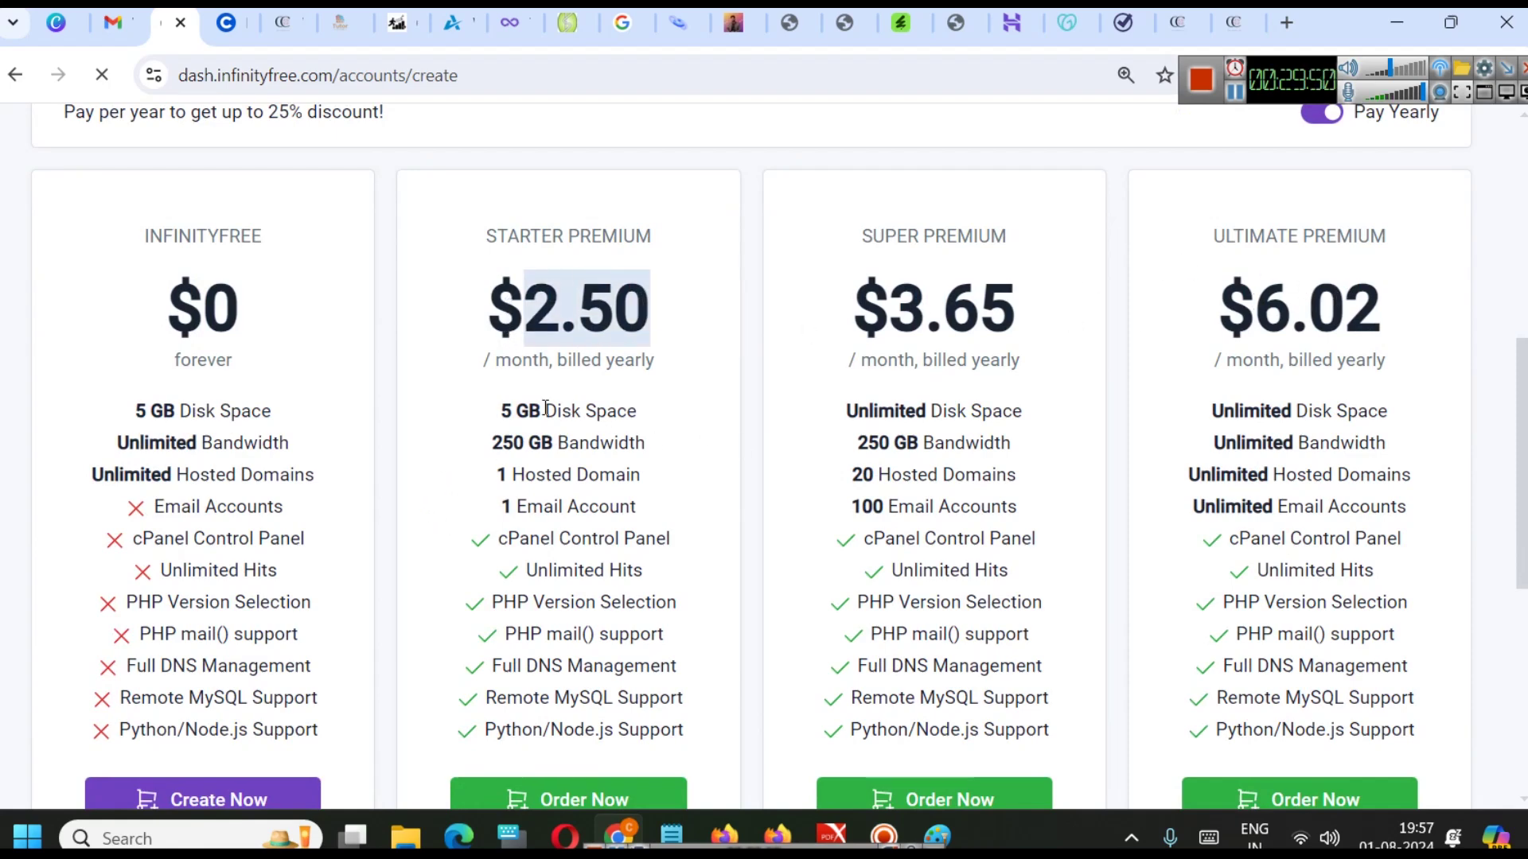
drag(496, 413, 598, 415)
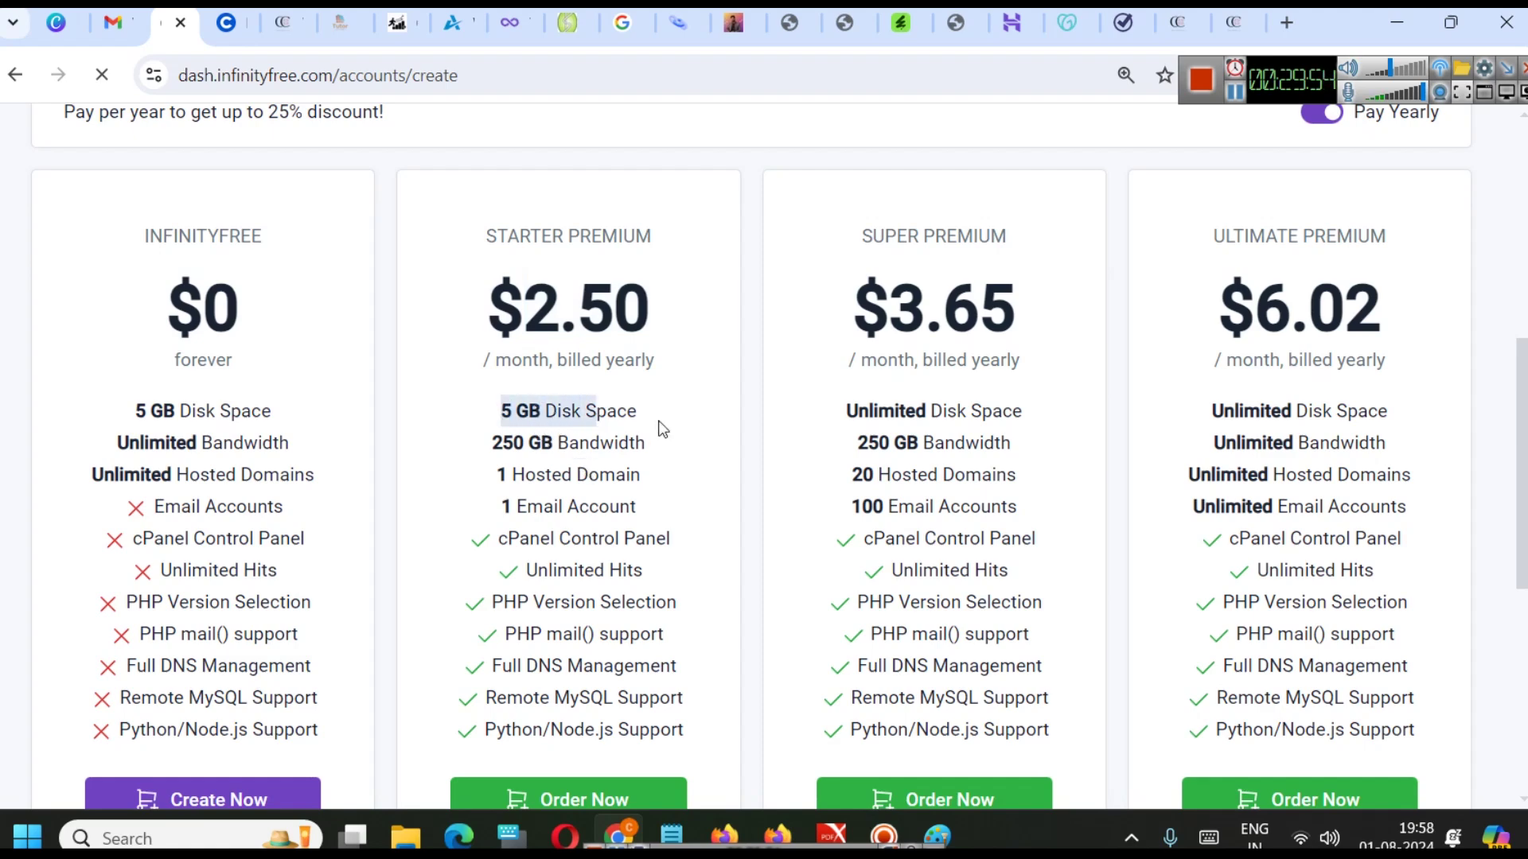
drag(488, 442, 640, 439)
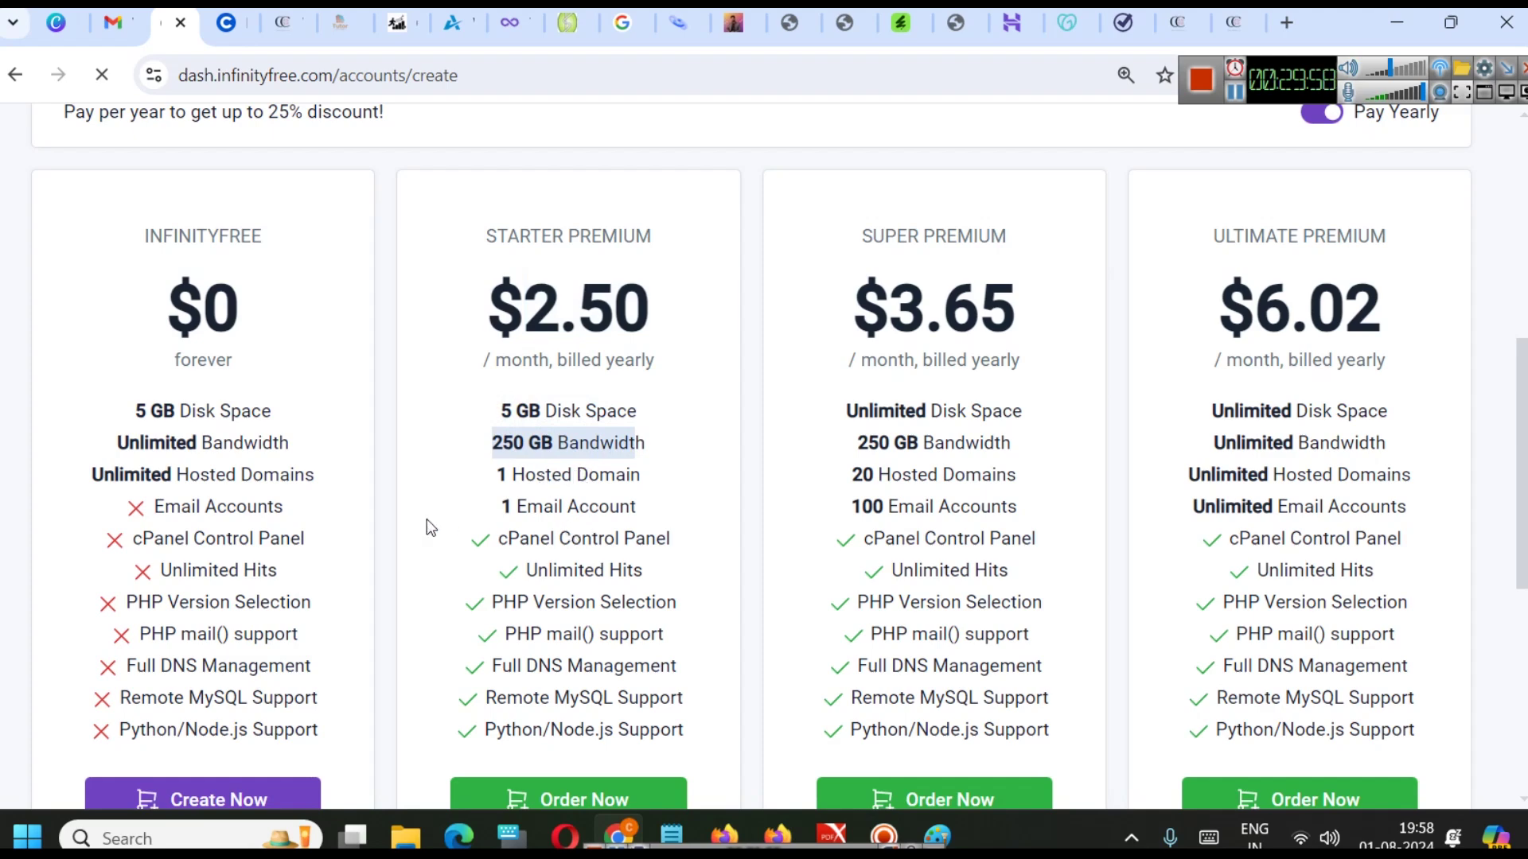
- Highlight the $0 InfinityFree plan's disk space, bandwidth and hosted domains, and choose that plan for the new account
drag(134, 409, 294, 464)
scroll(300, 480, down, 1)
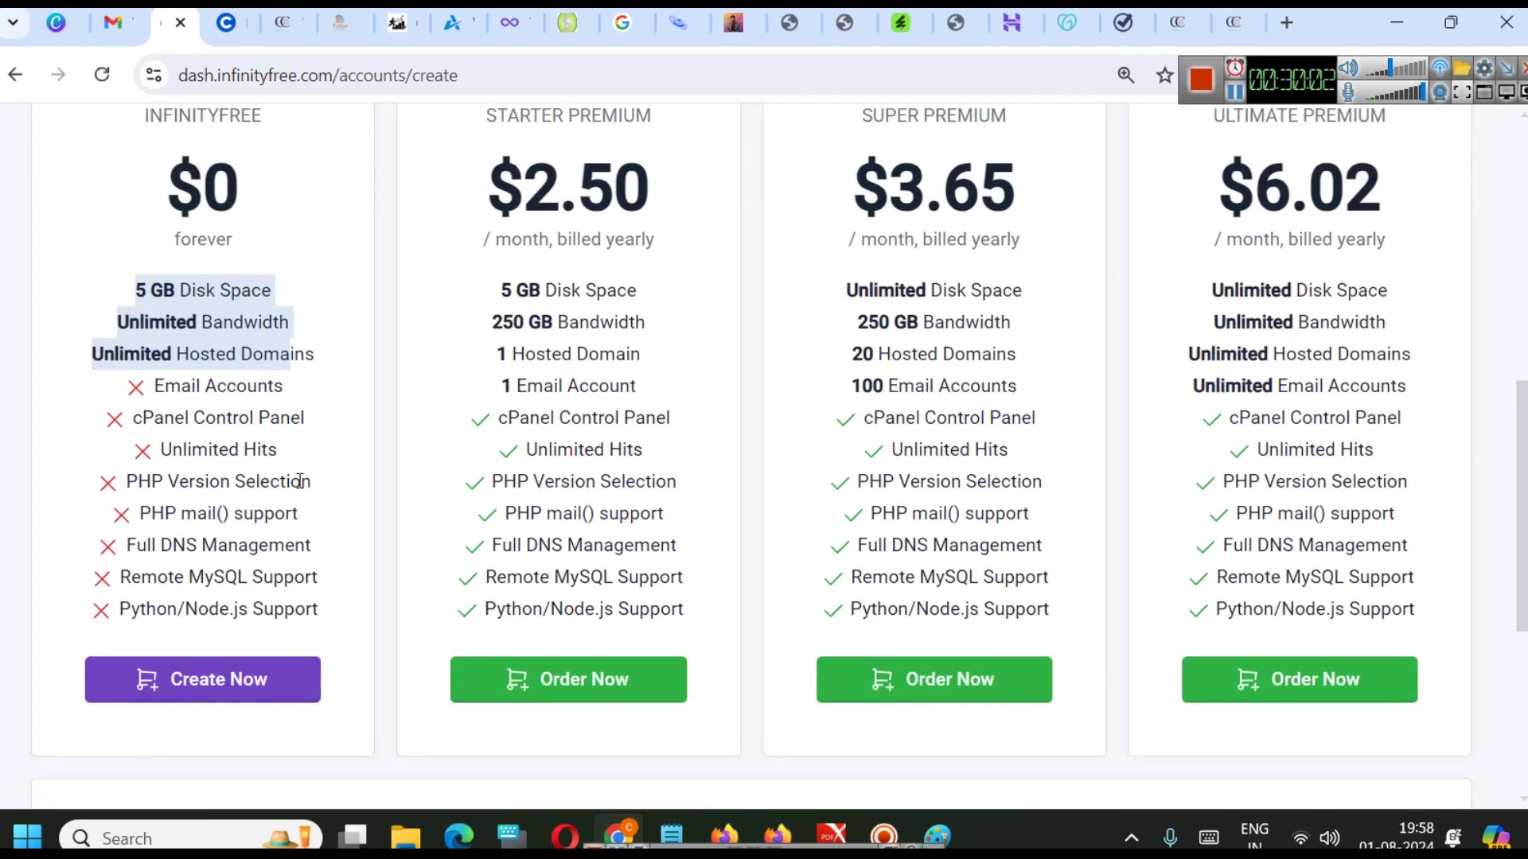
scroll(294, 638, up, 3)
scroll(262, 533, down, 3)
click(221, 682)
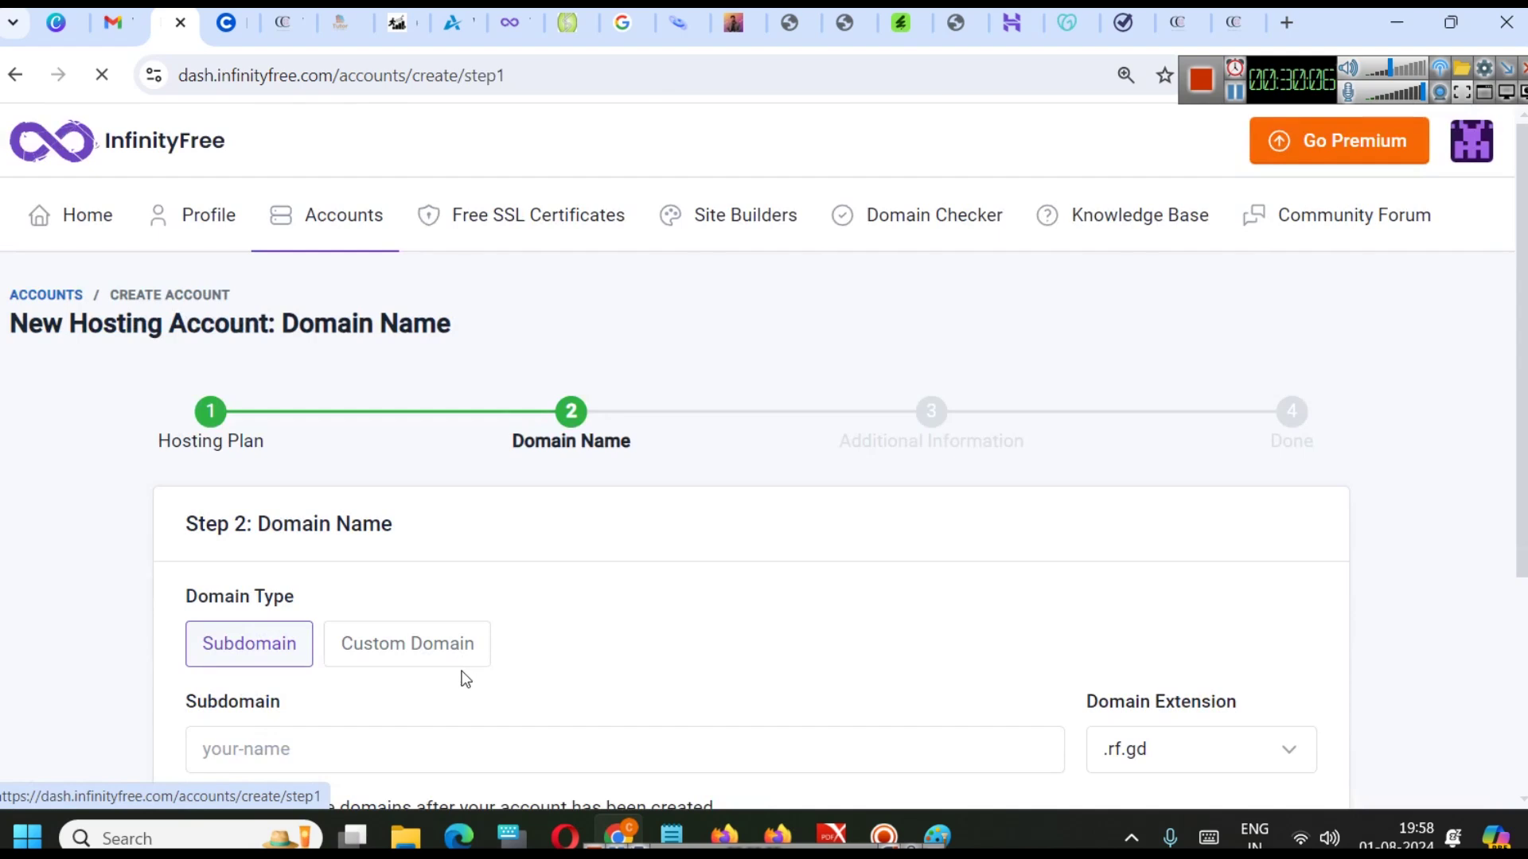
- Review the domain options for the new hosting account and switch to the diagram in Paint
scroll(531, 589, down, 1)
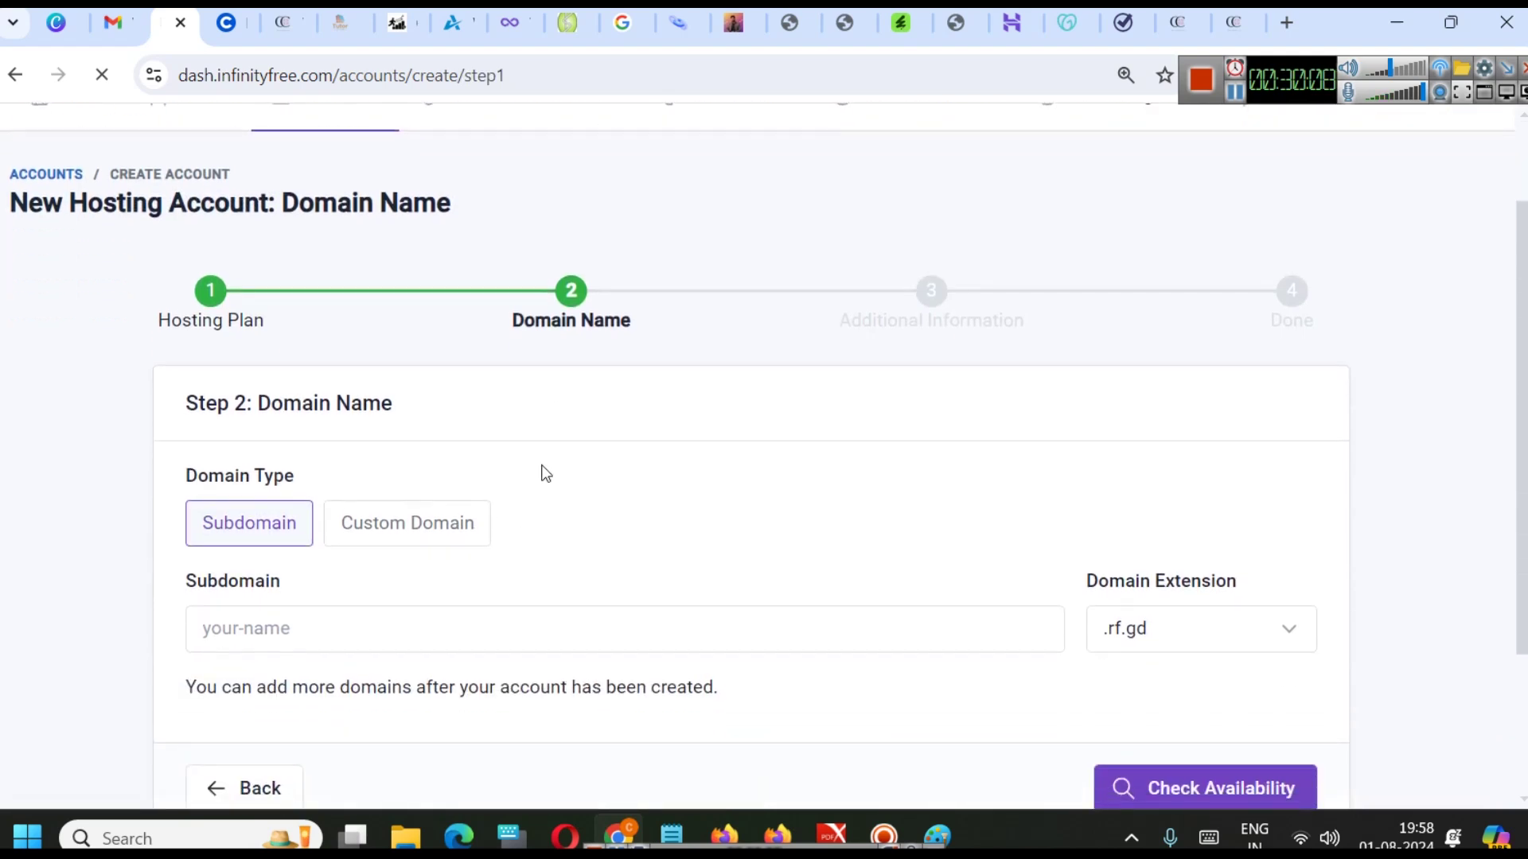
scroll(557, 494, down, 2)
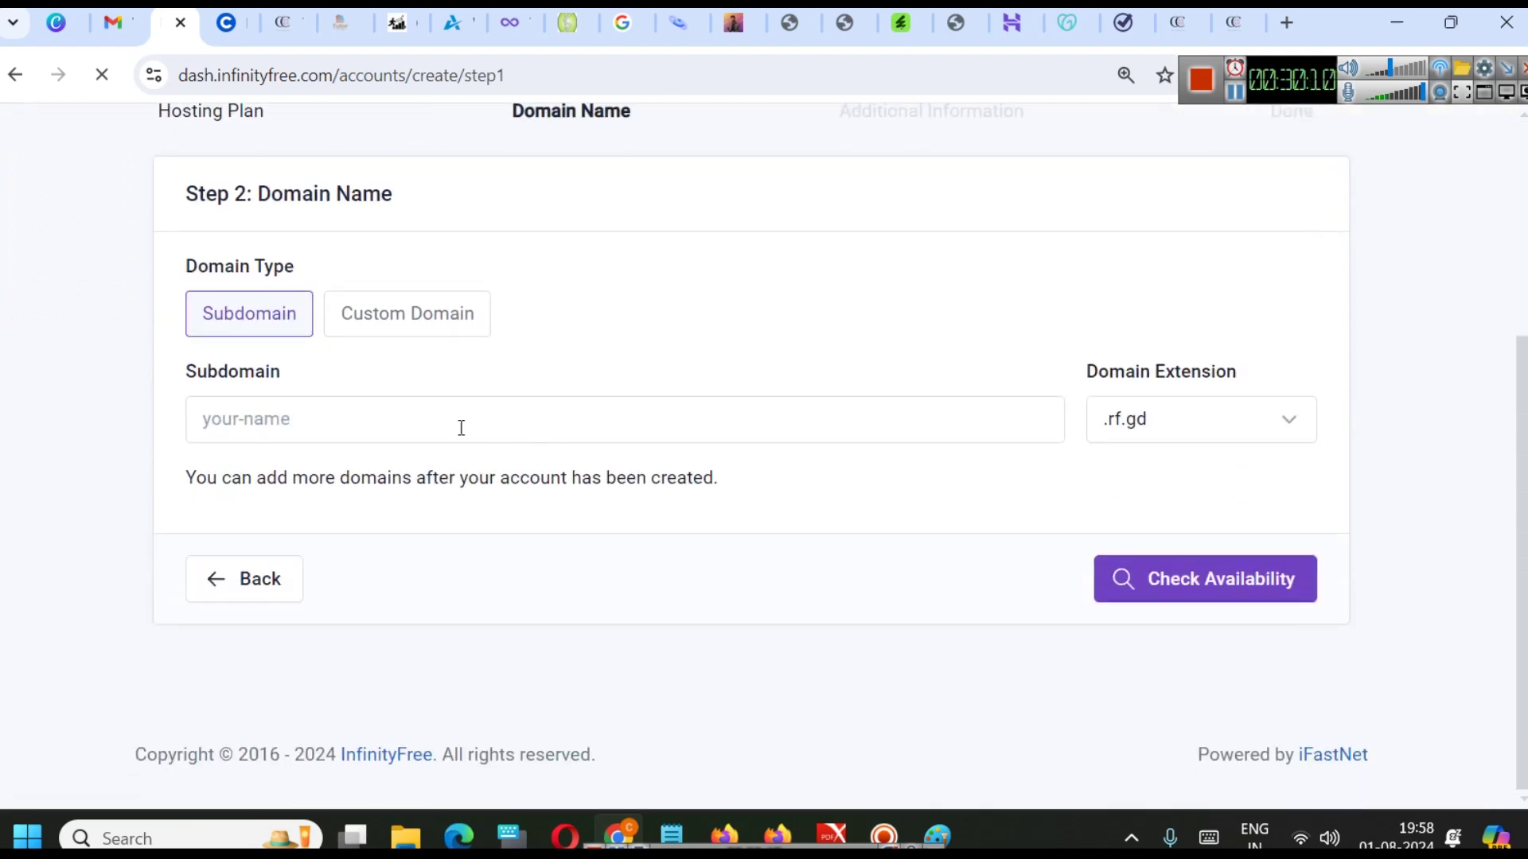
mouse_move(952, 822)
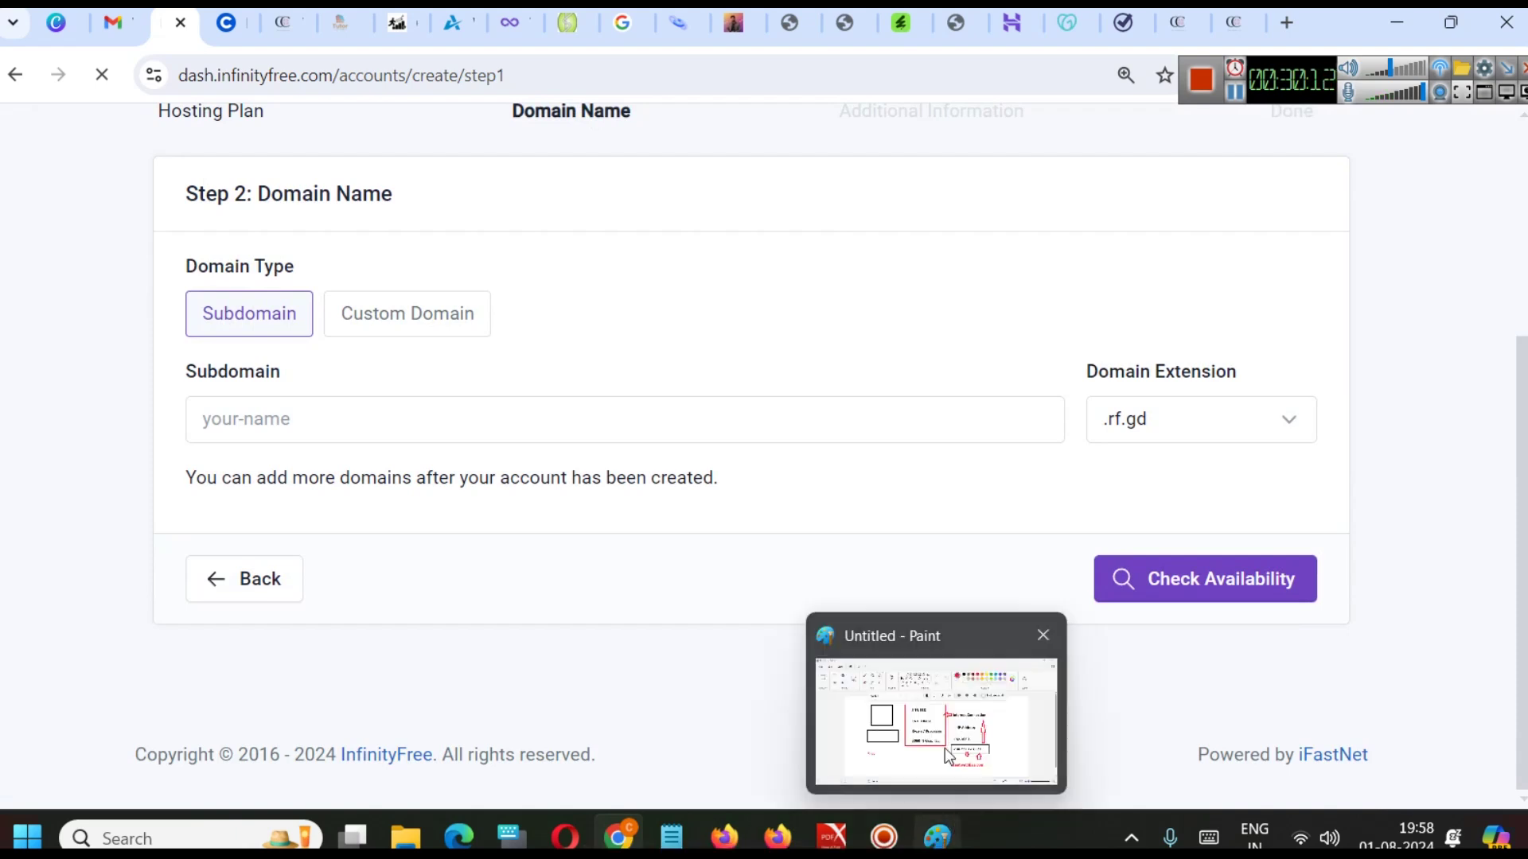
click(929, 652)
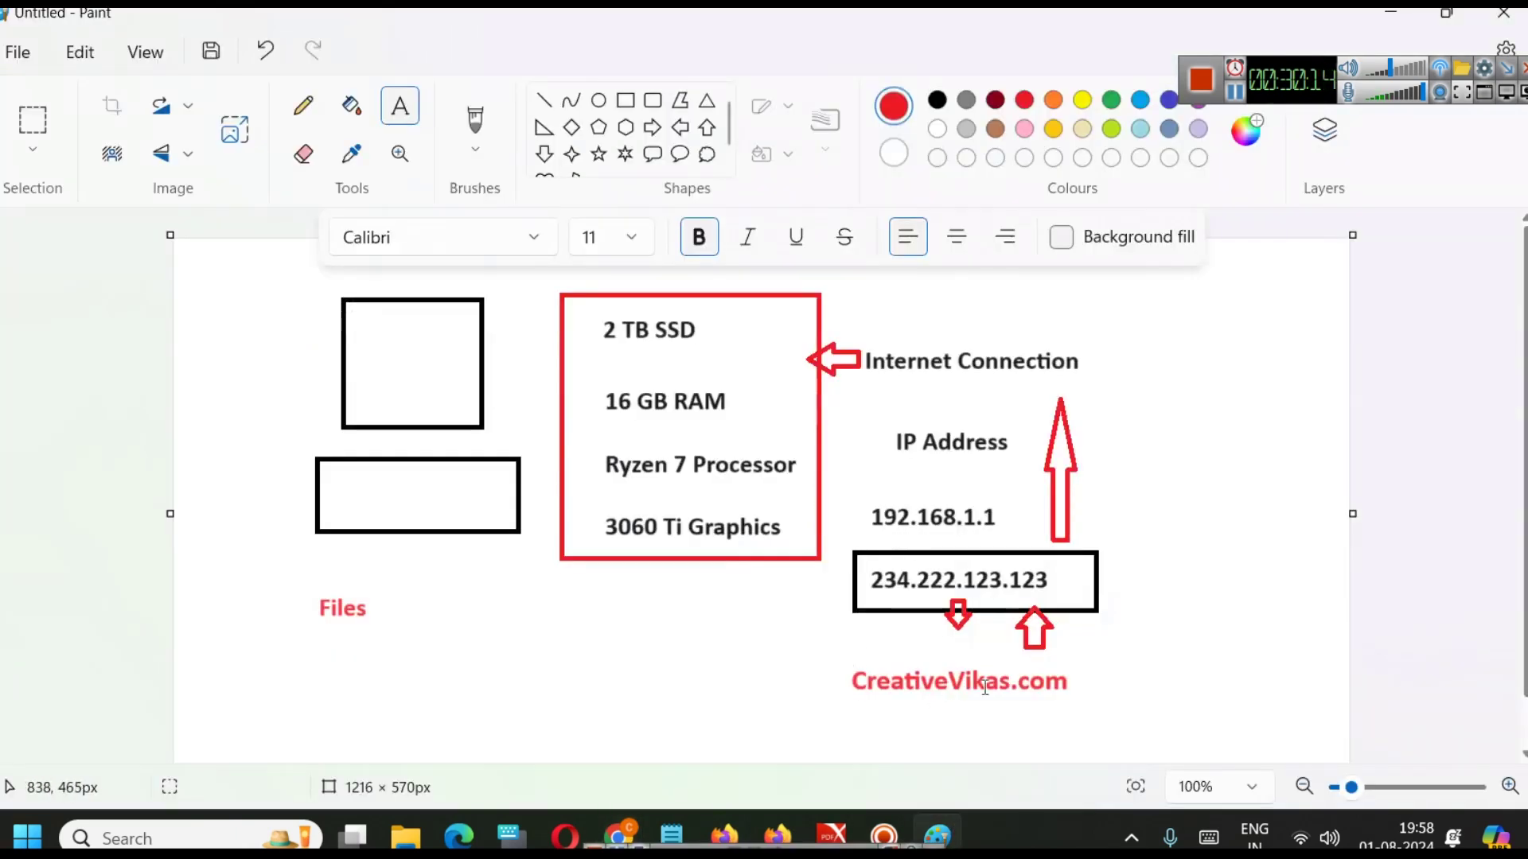
- Return from Paint to the InfinityFree signup page, highlight "Domain Name" in the step 2 heading, and clear the highlight
click(1387, 13)
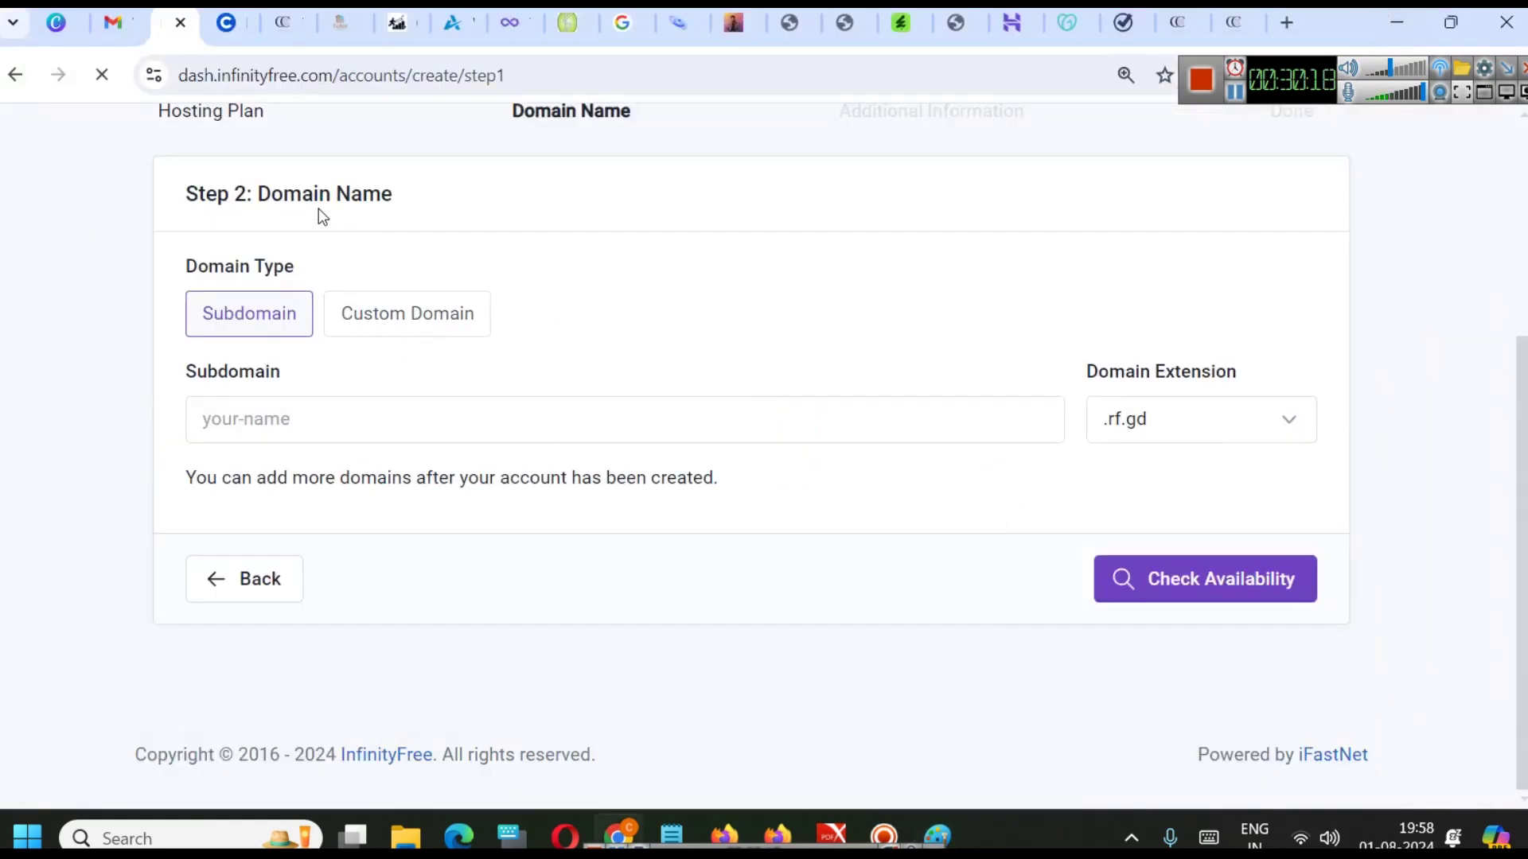
drag(258, 191, 405, 194)
click(467, 236)
- Choose .rf.gd as the domain extension and enter creativeagency as the subdomain for the new hosting account
click(1131, 420)
click(1132, 420)
click(1131, 420)
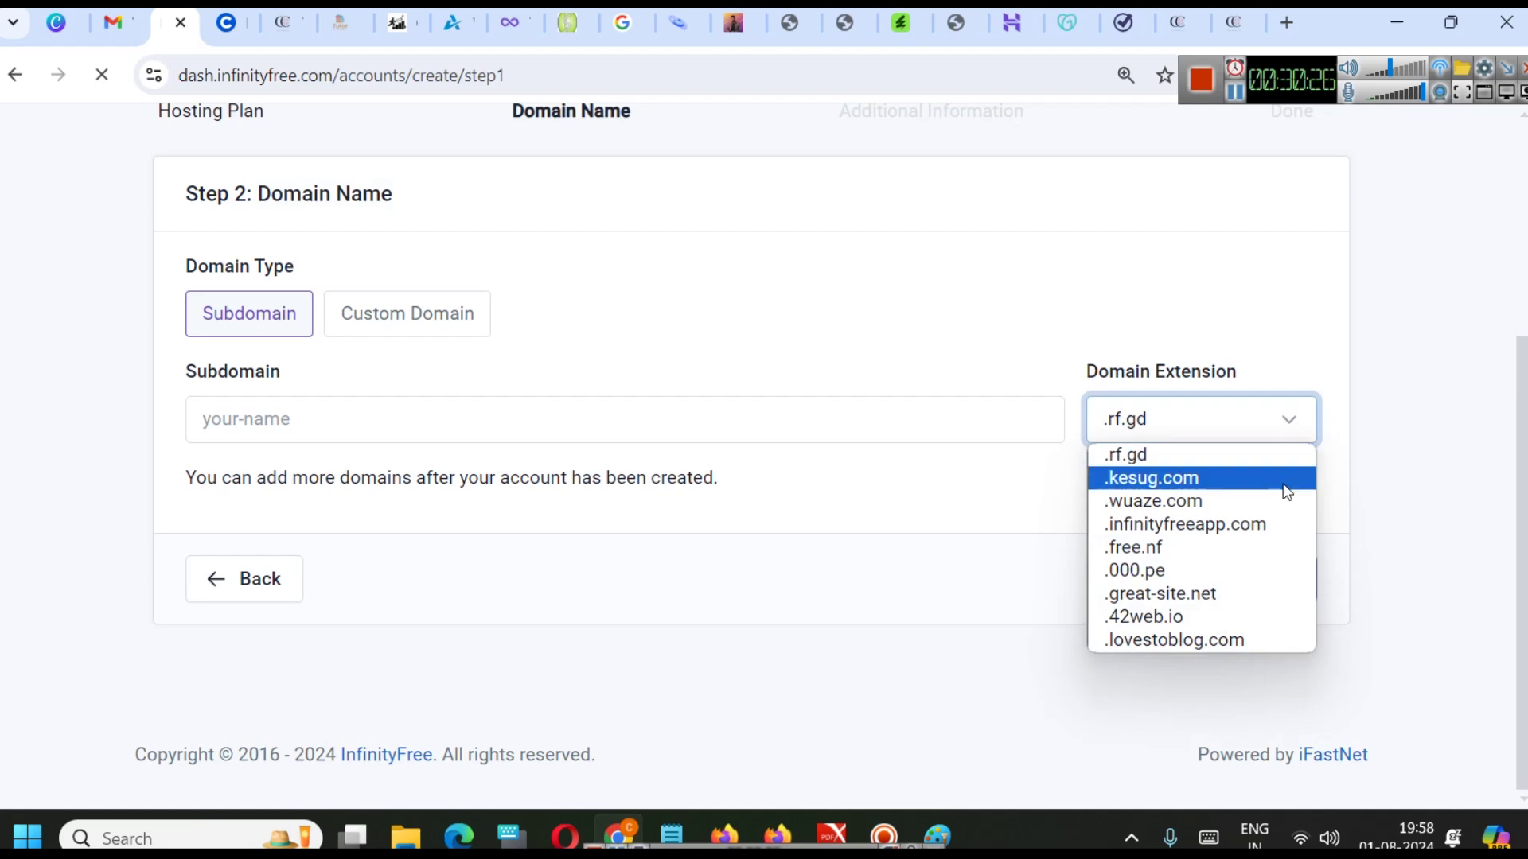
click(1176, 461)
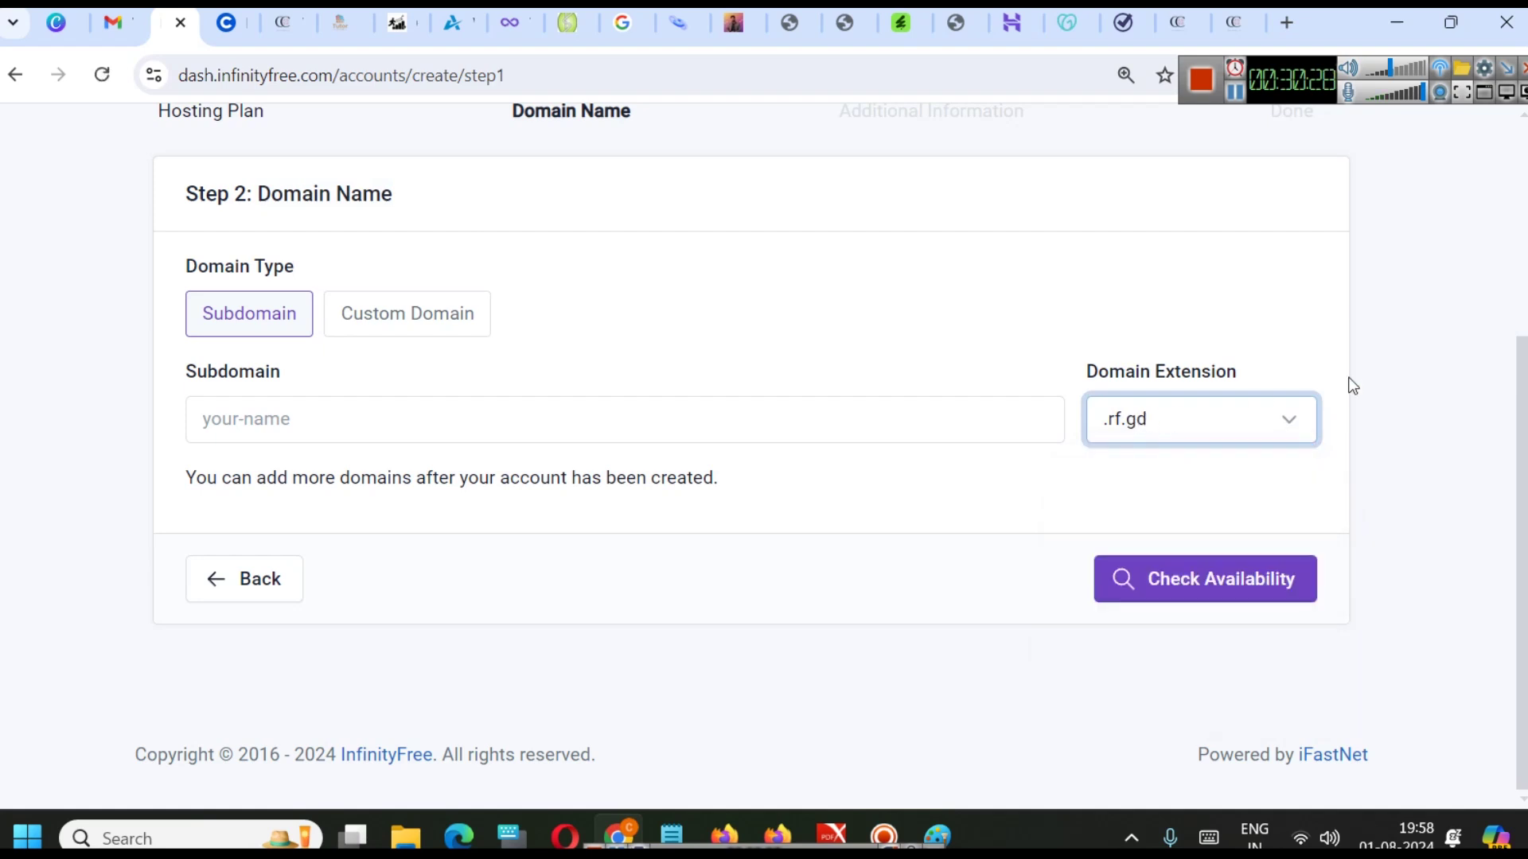
click(790, 429)
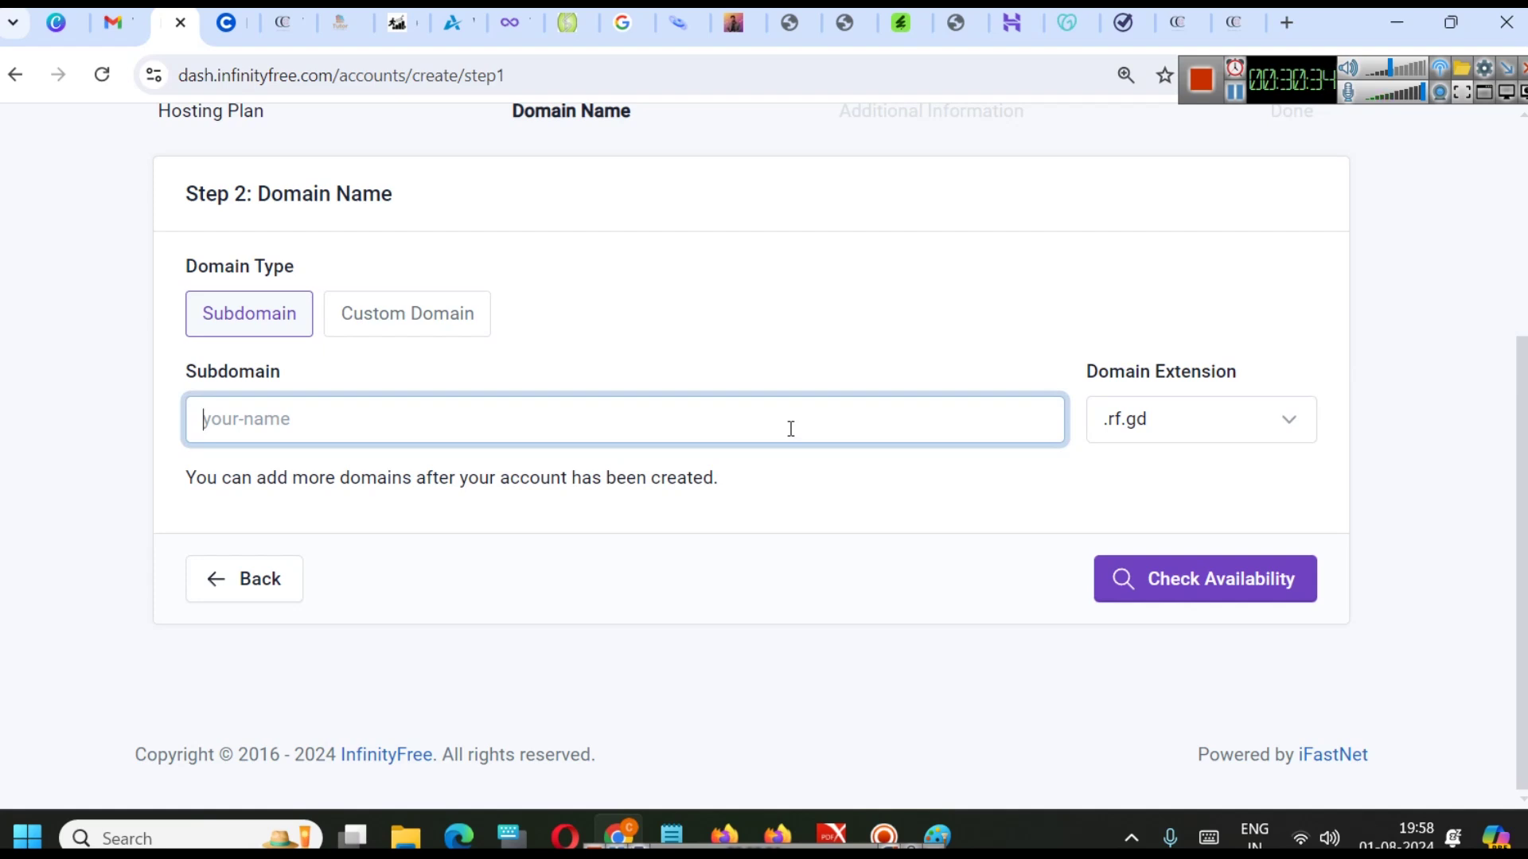
text(creativeagency)
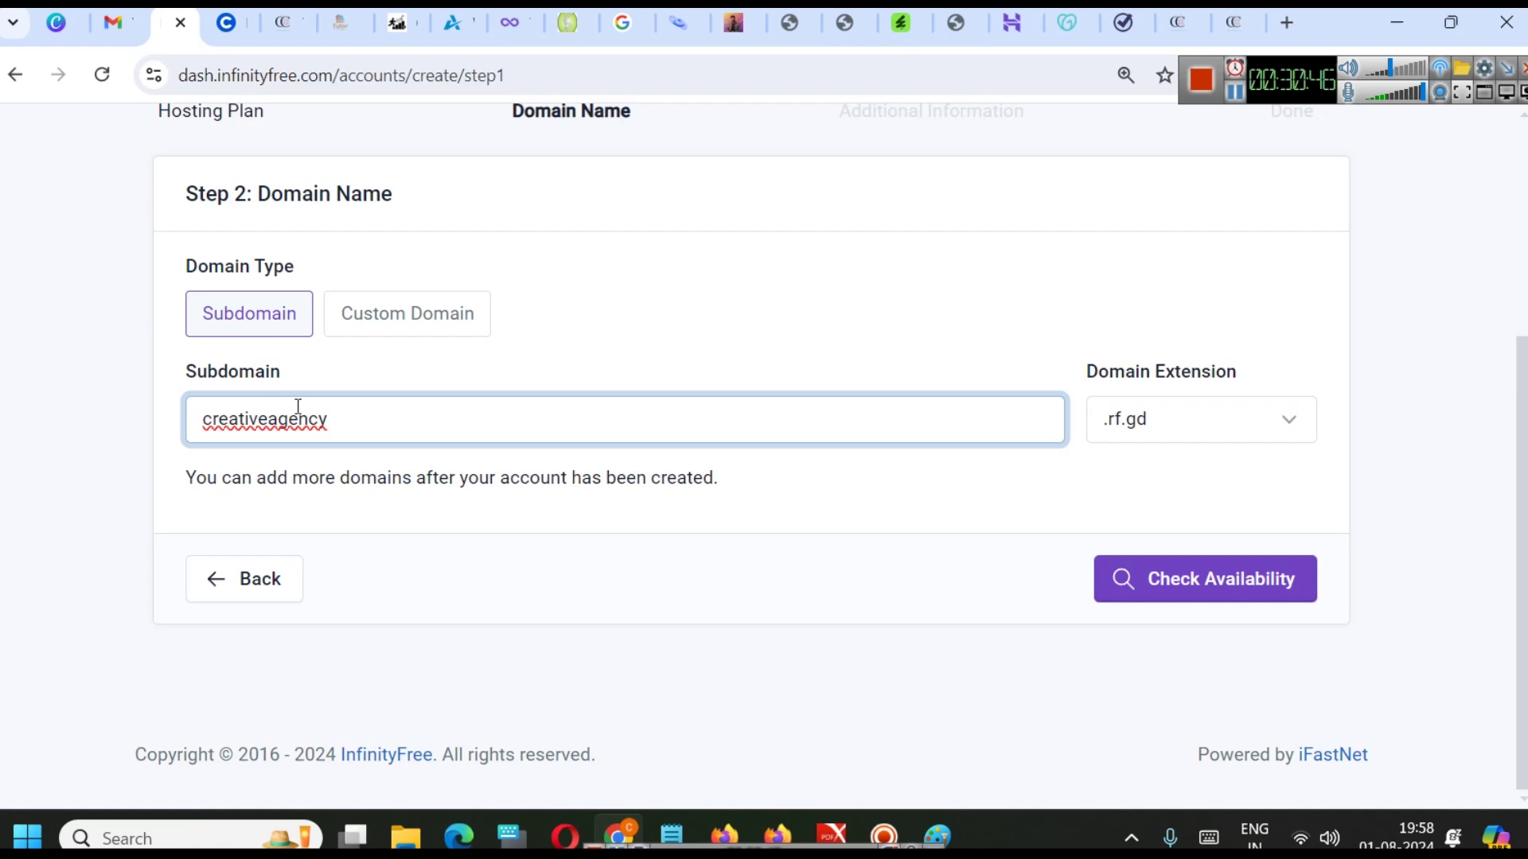
- Show the Custom Domain option with its domain name field, and return the domain type to Subdomain
scroll(570, 440, up, 2)
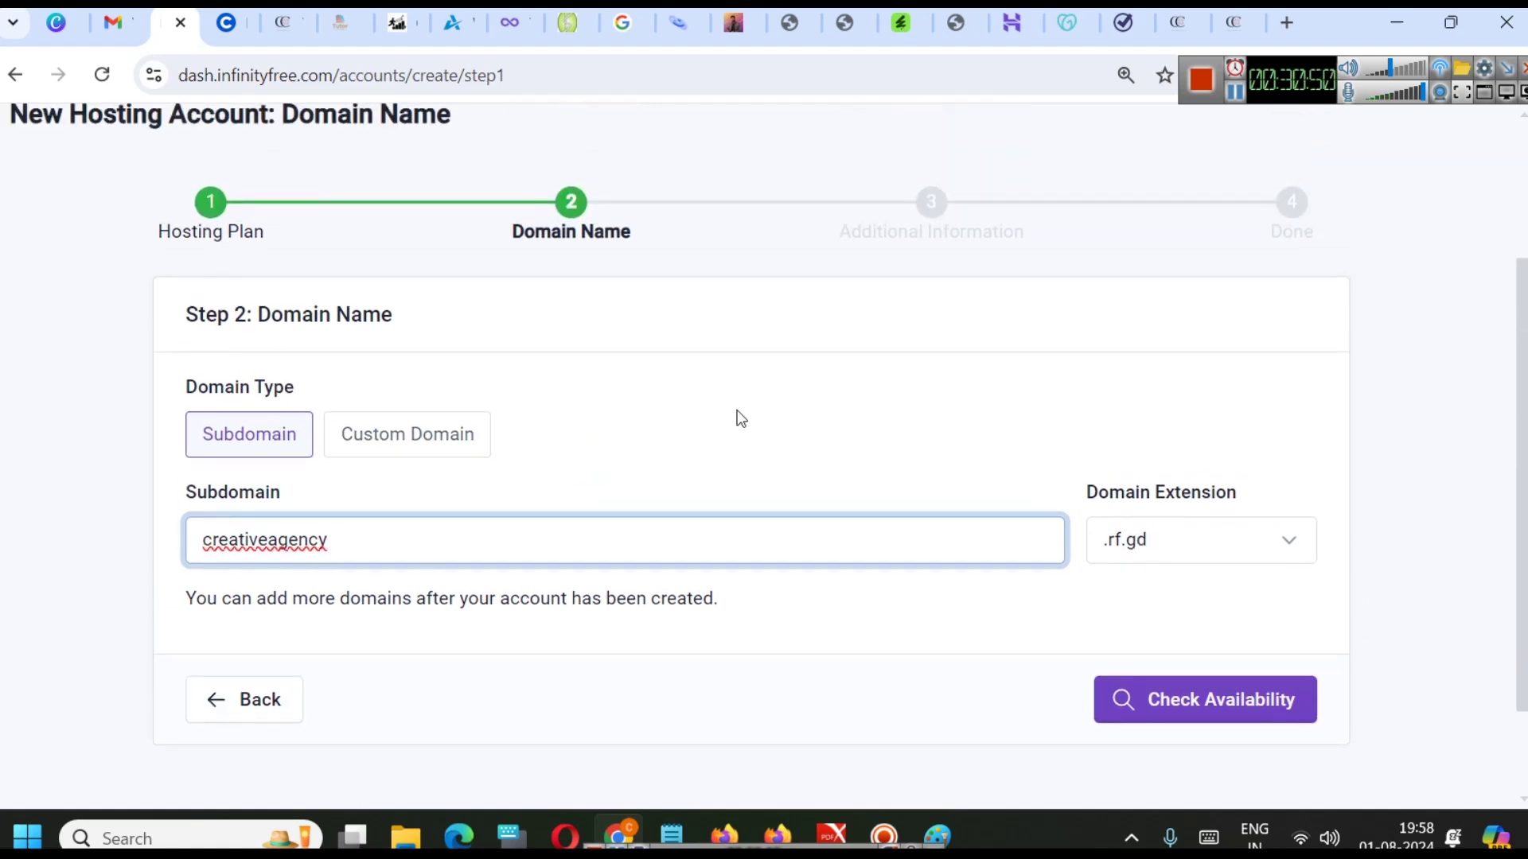
click(378, 449)
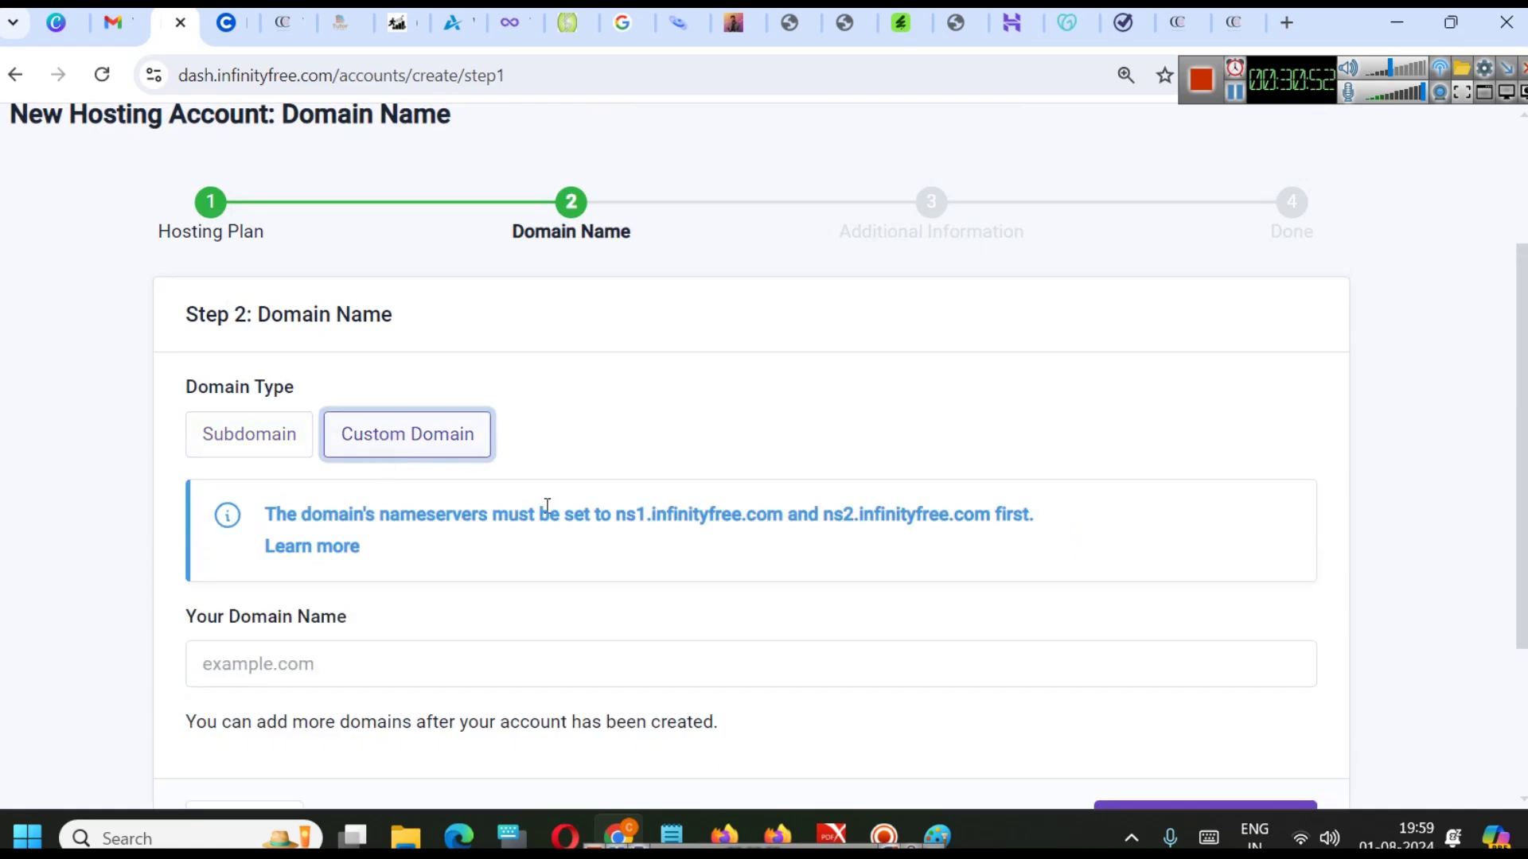
scroll(546, 509, down, 2)
click(307, 530)
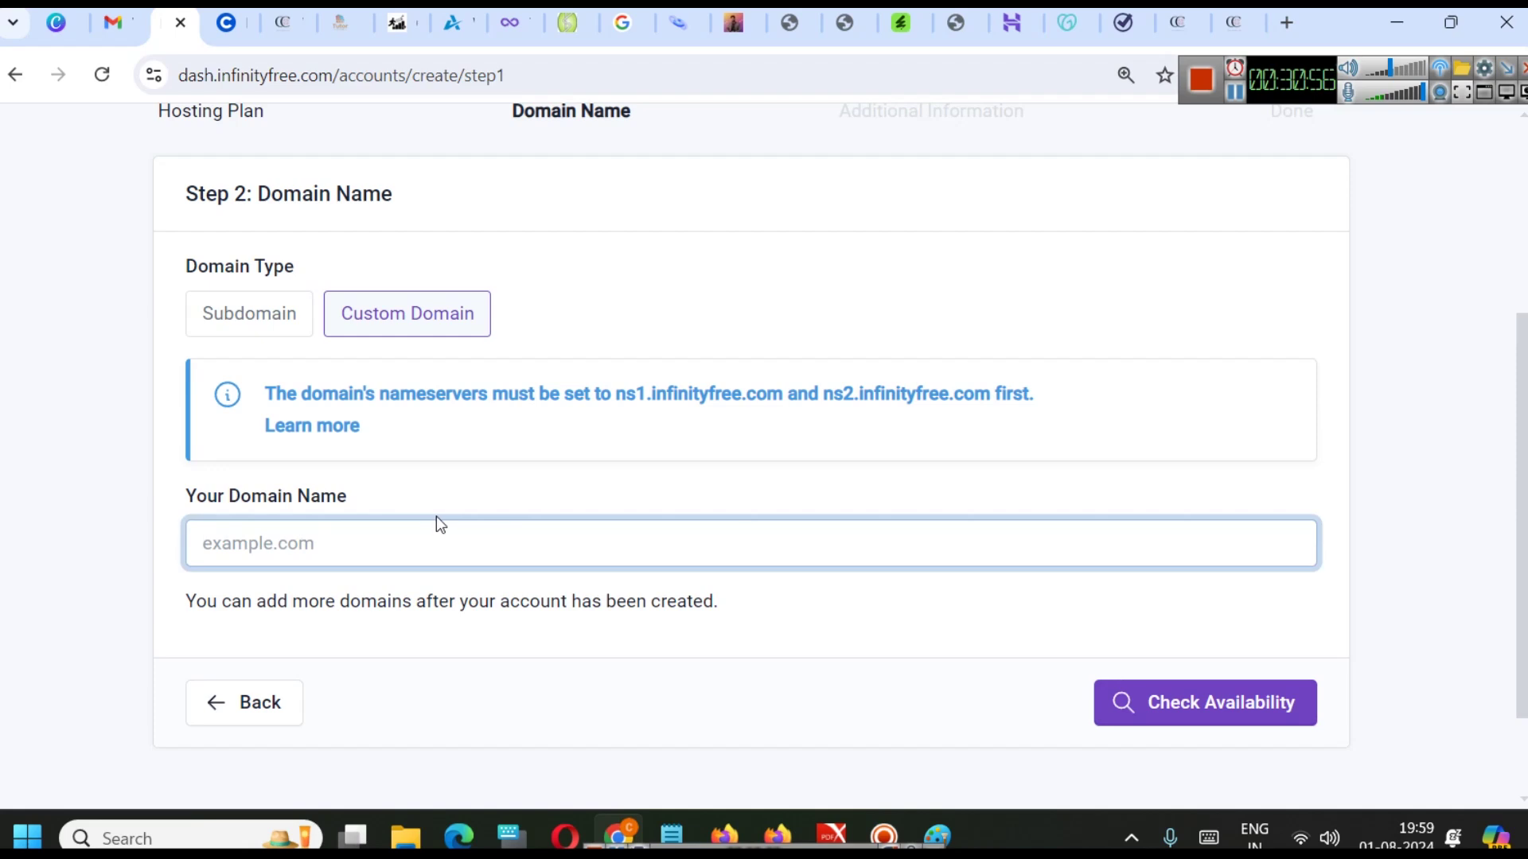
click(253, 326)
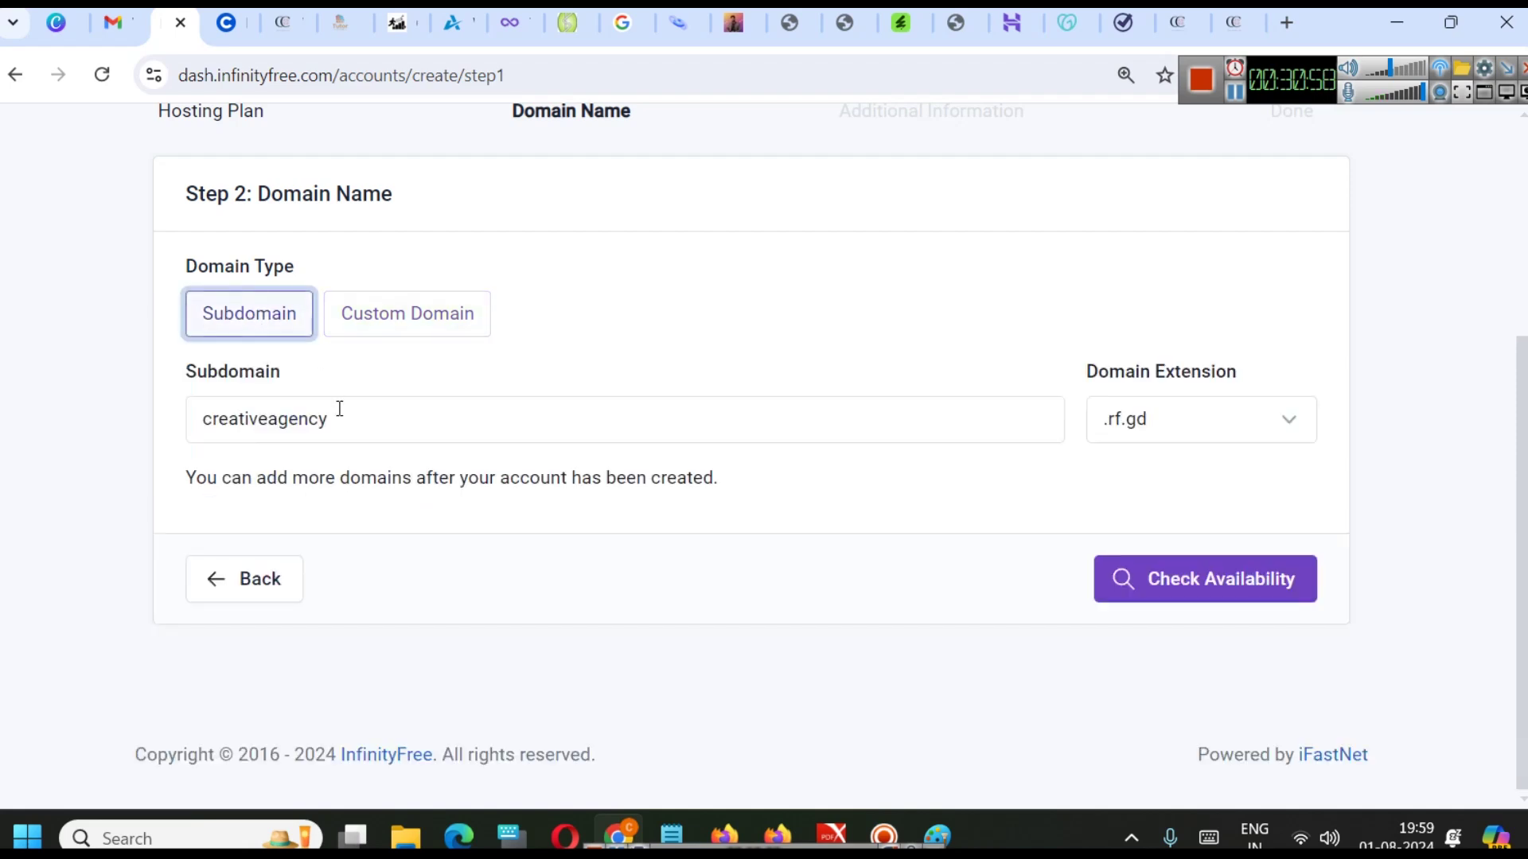
click(362, 413)
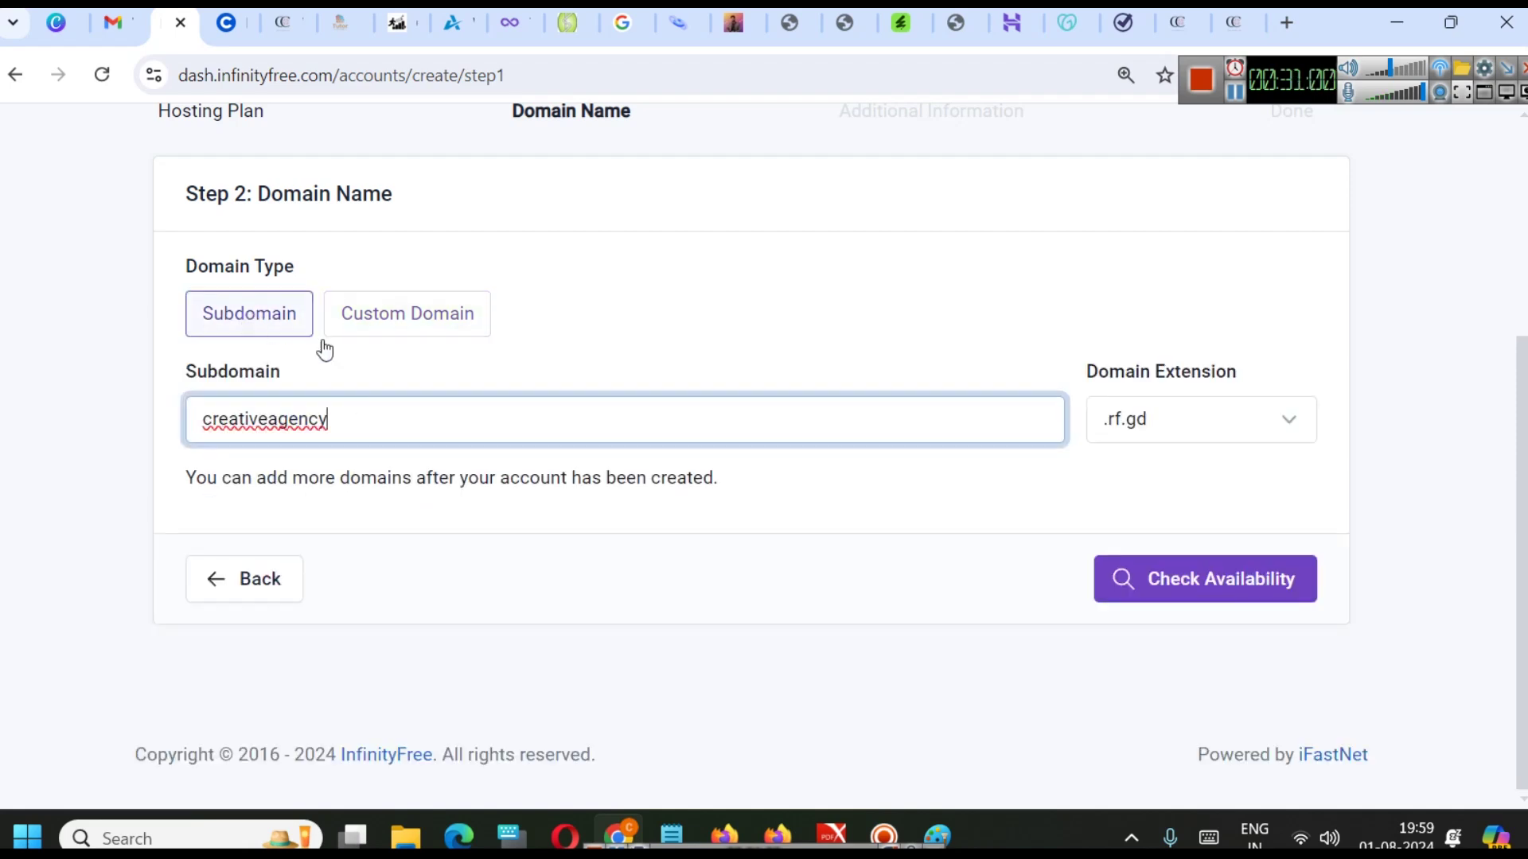
- Highlight the creativeagency subdomain and check the availability of creativeagency.rf.gd
scroll(469, 371, up, 2)
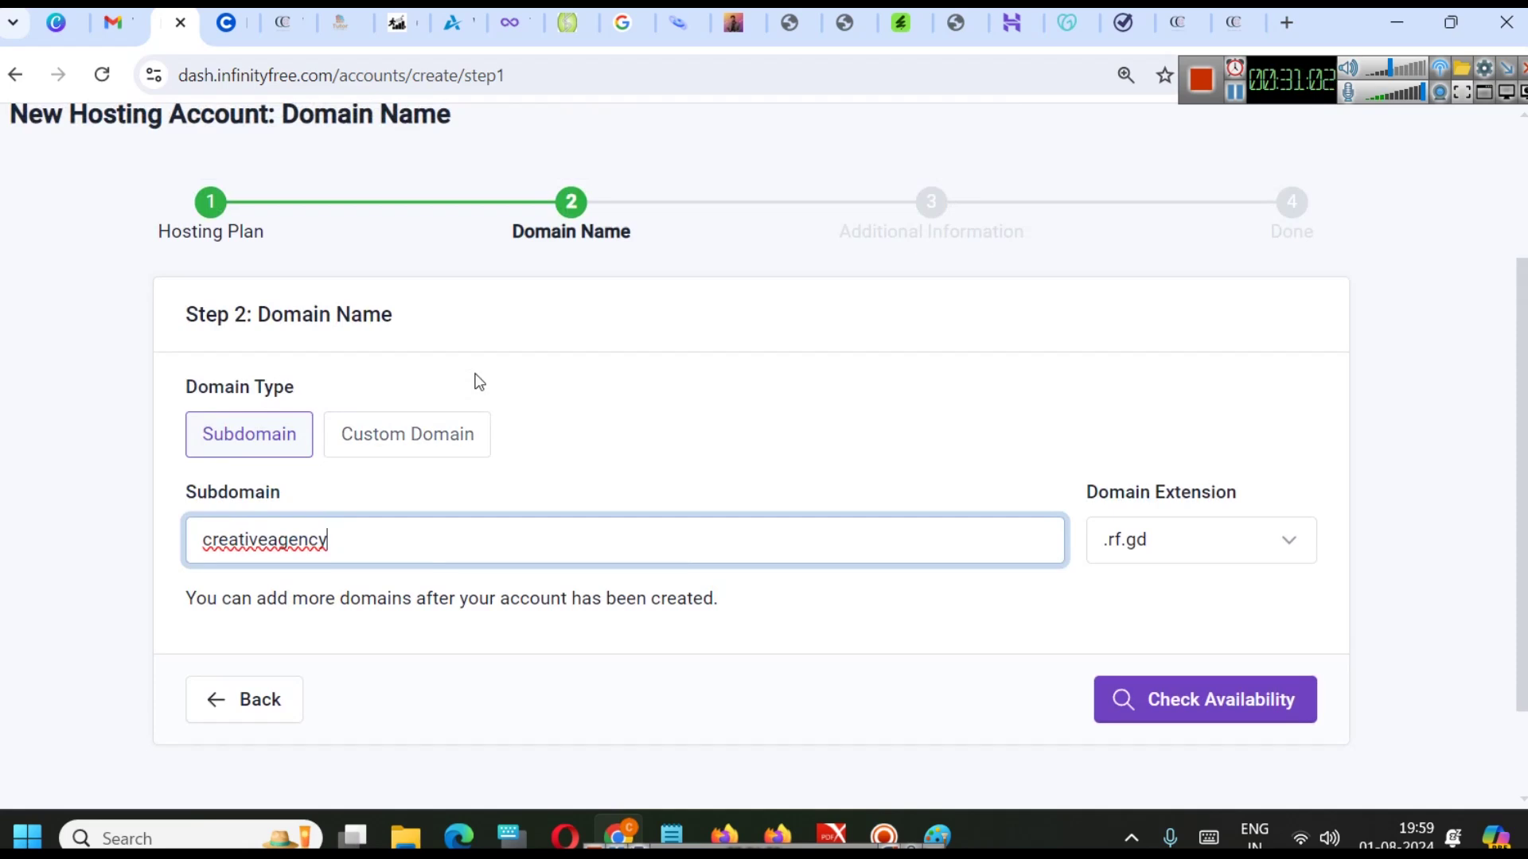
click(1231, 102)
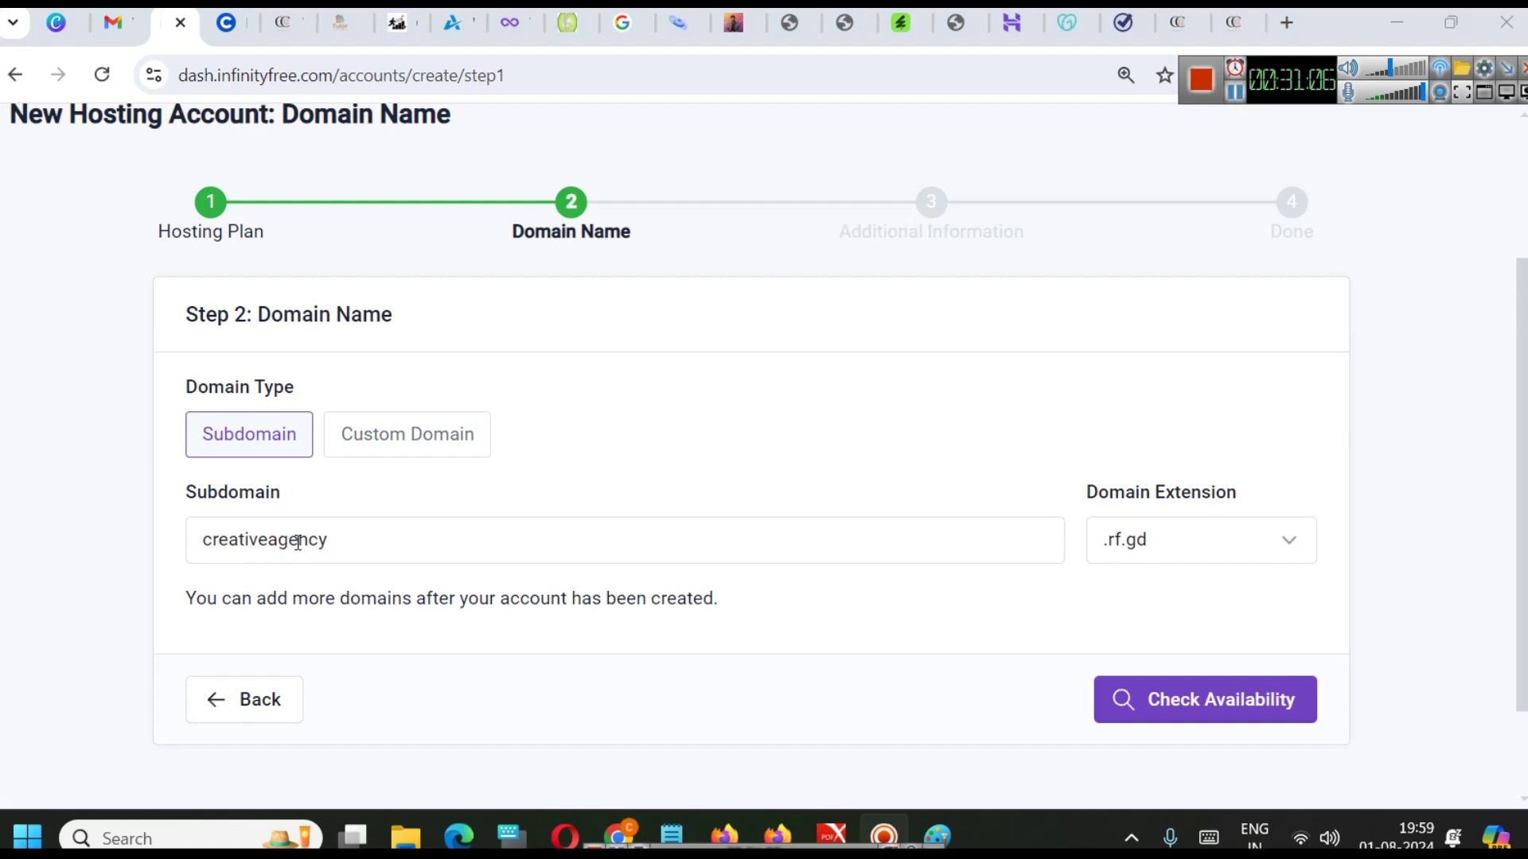
drag(352, 557, 215, 537)
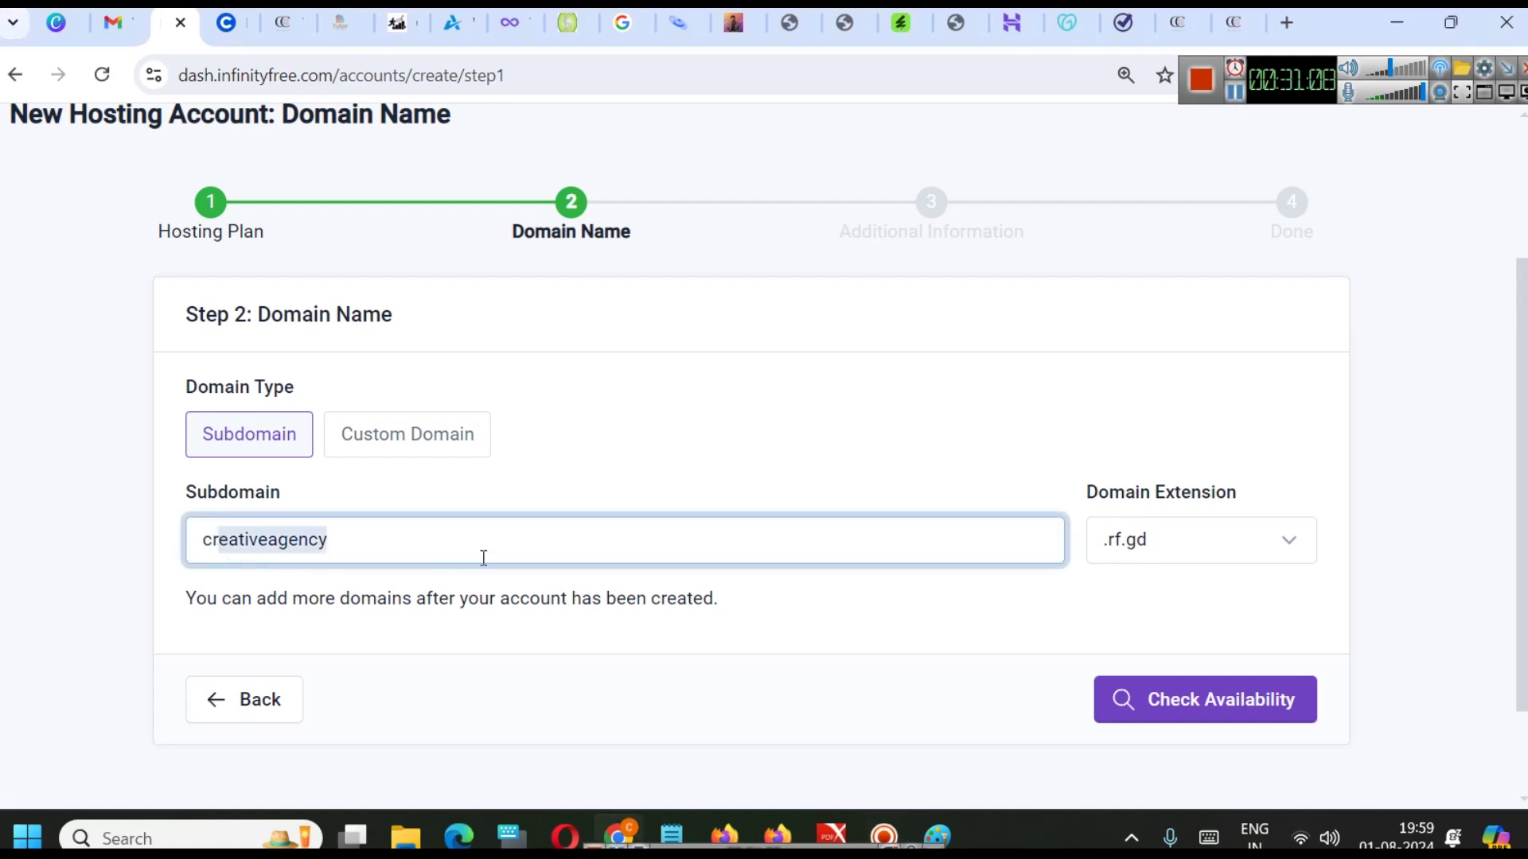
click(1212, 702)
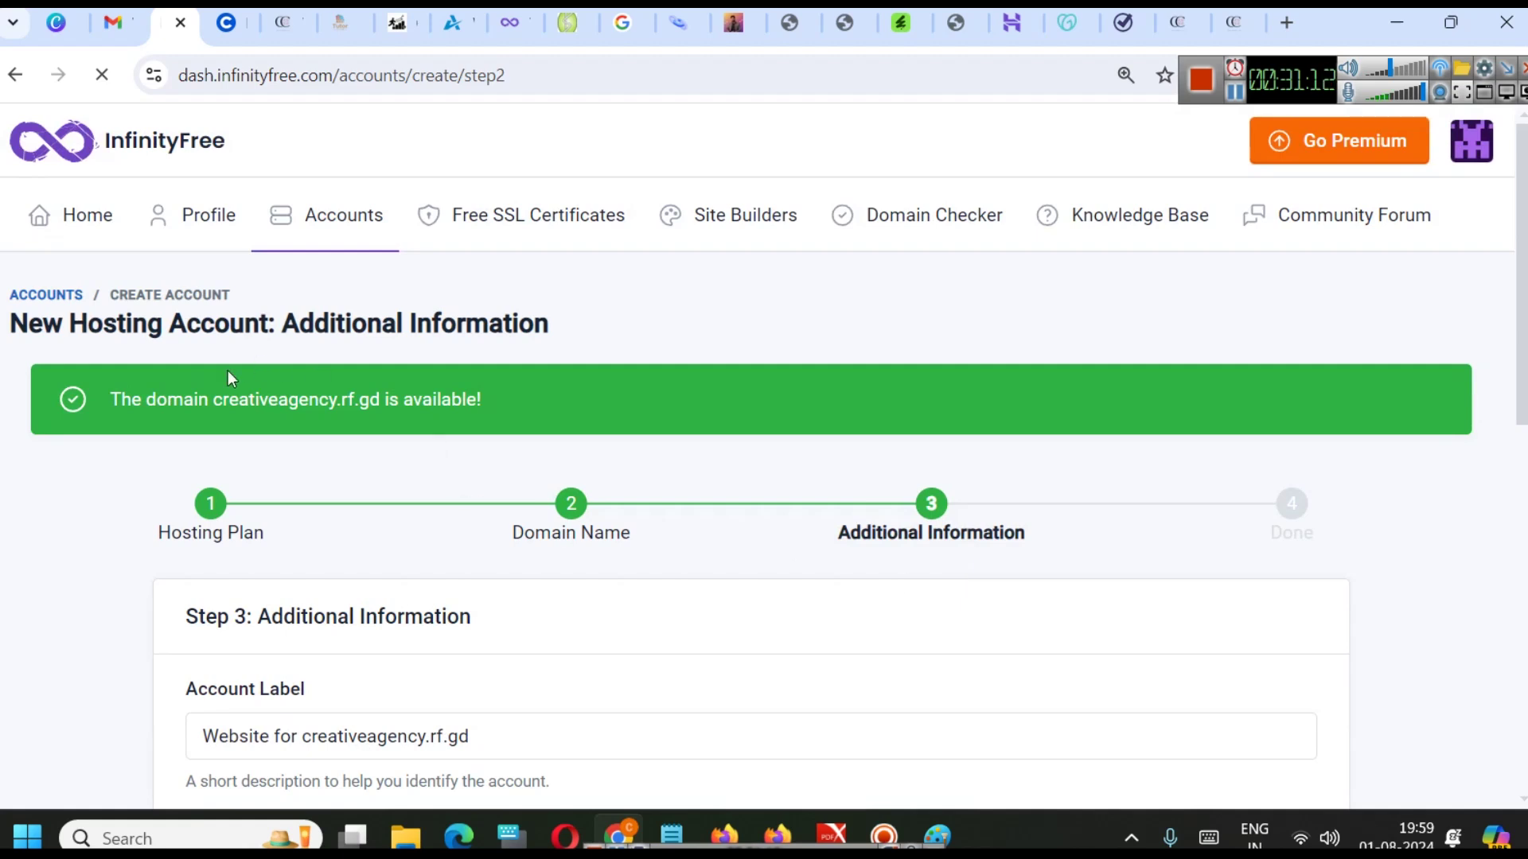
- Visit creativeagency.rf.gd in a new browser tab and close that tab
scroll(240, 365, down, 2)
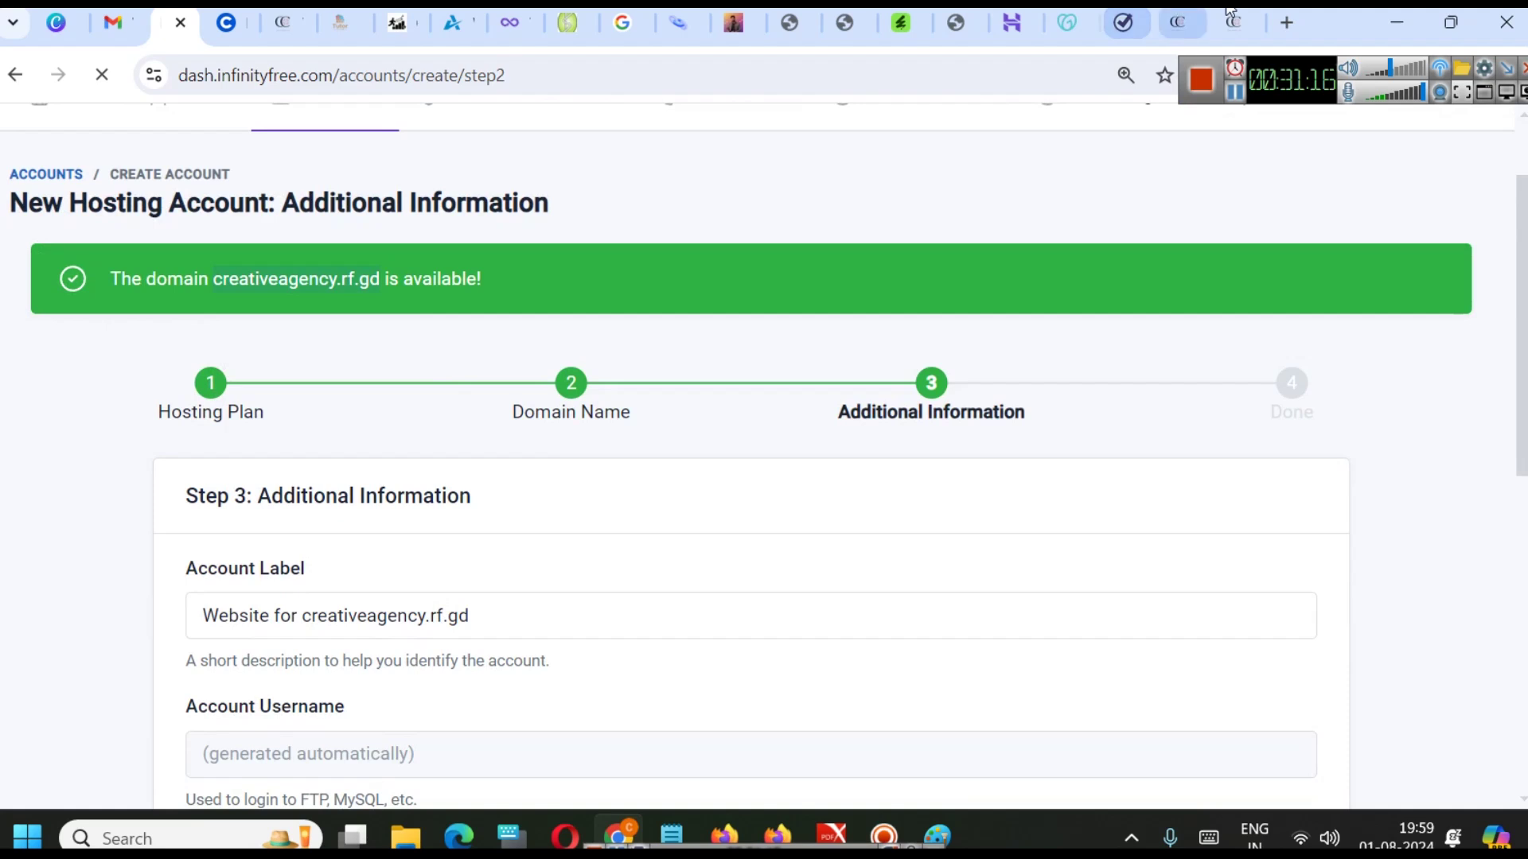
click(1283, 21)
text(creativeagency.rf.gd)
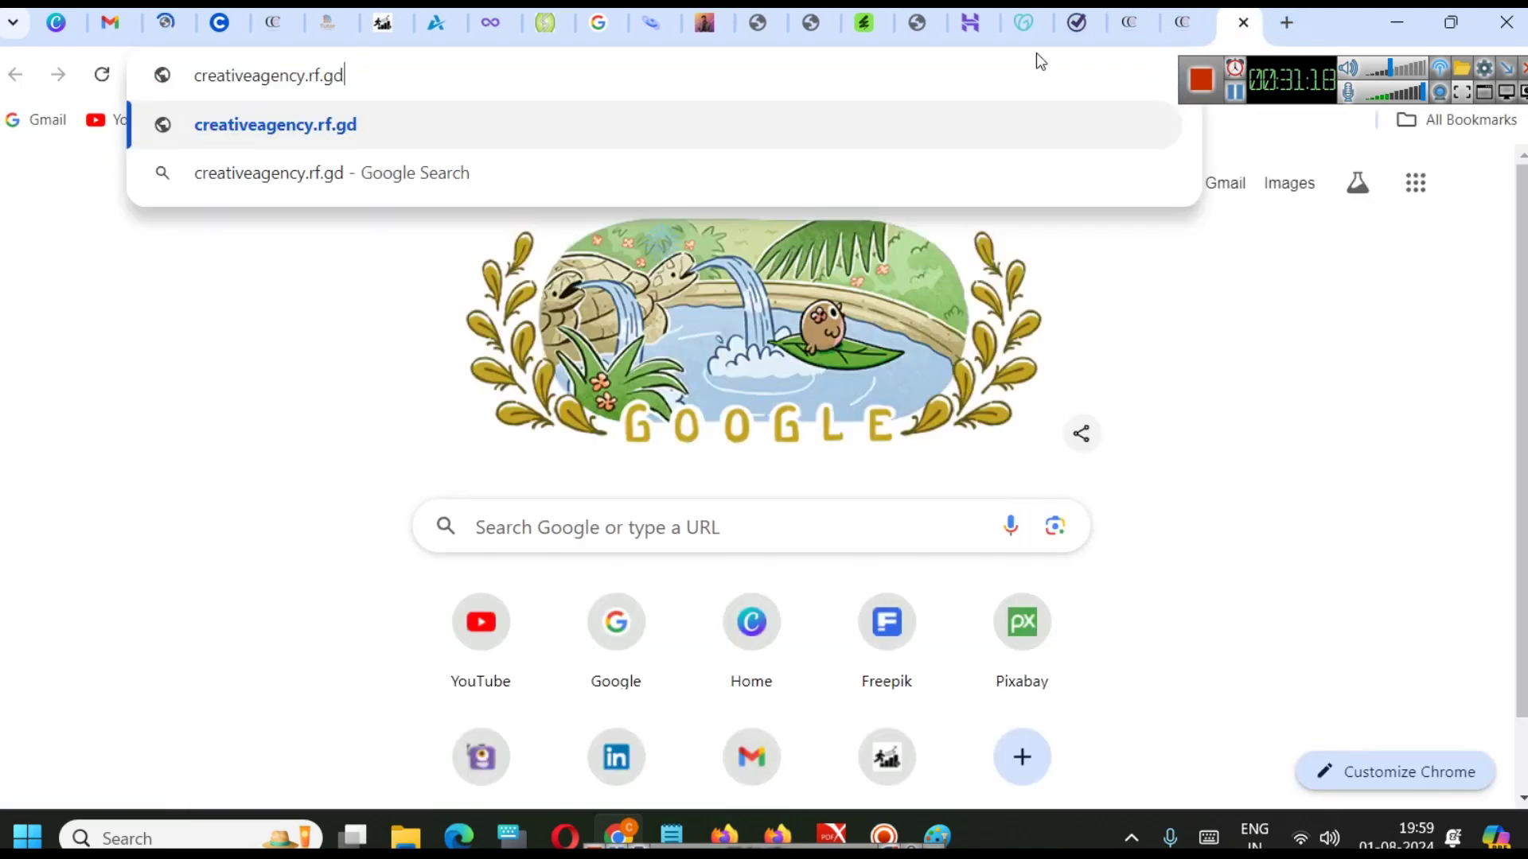
key(Return)
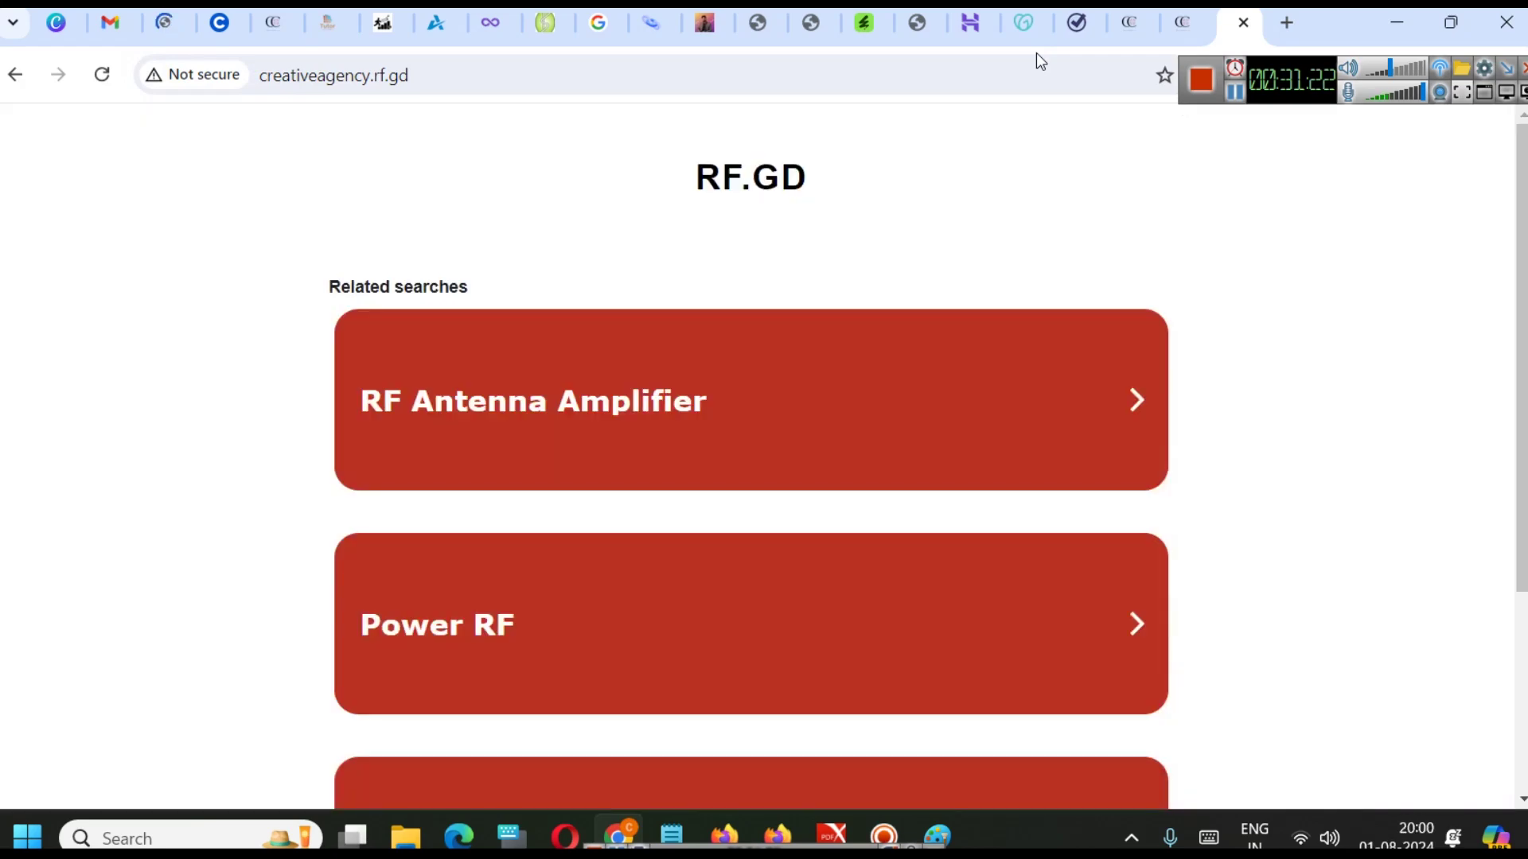
click(1243, 22)
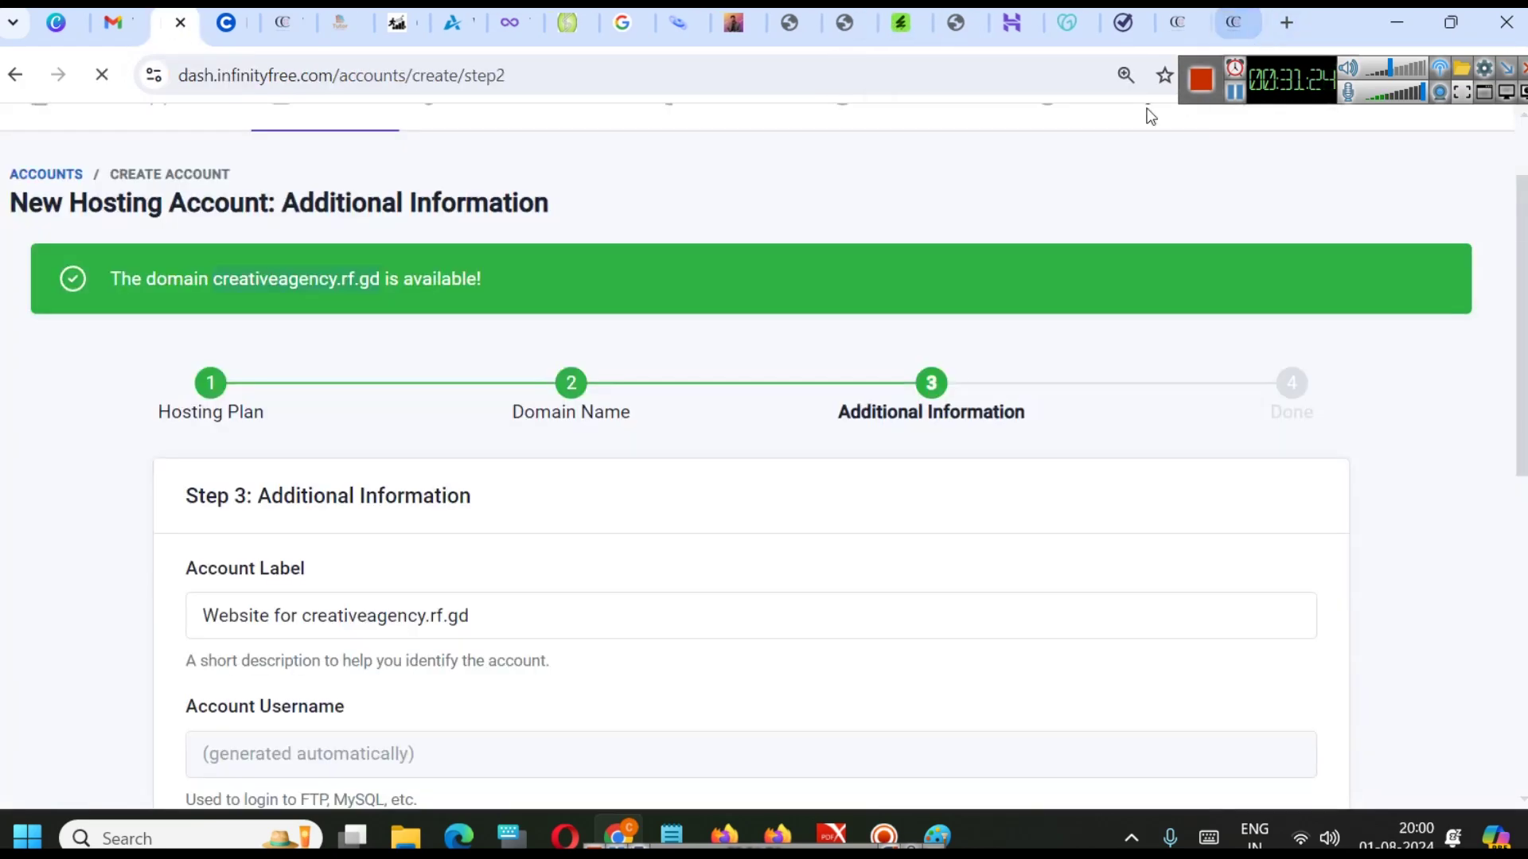
- Review the additional information form and try to create the account without choosing an email consent option
scroll(724, 474, down, 3)
scroll(729, 483, down, 3)
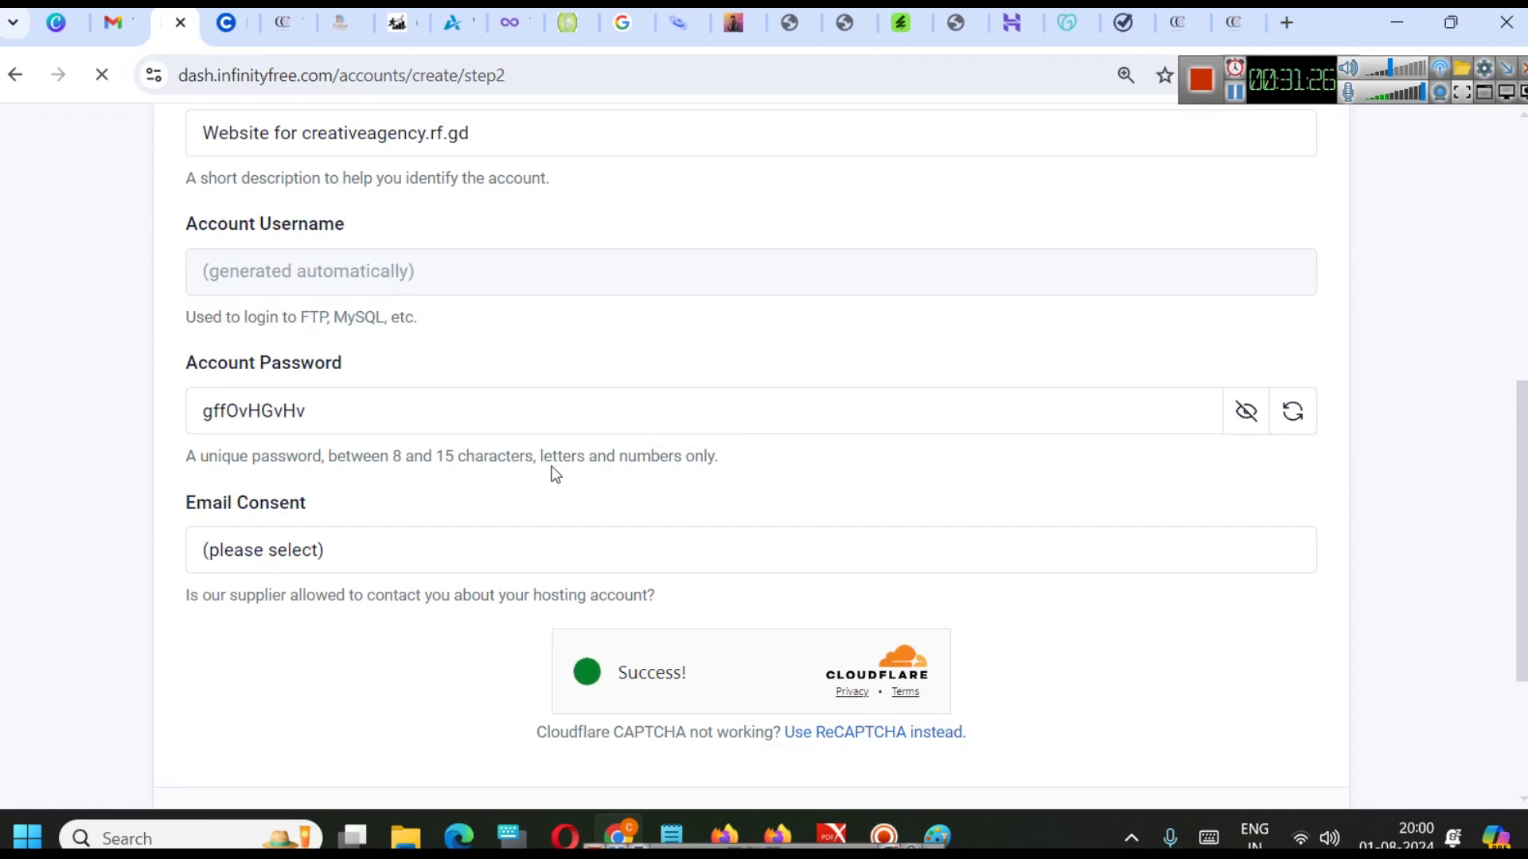
scroll(552, 416, down, 2)
scroll(377, 384, up, 5)
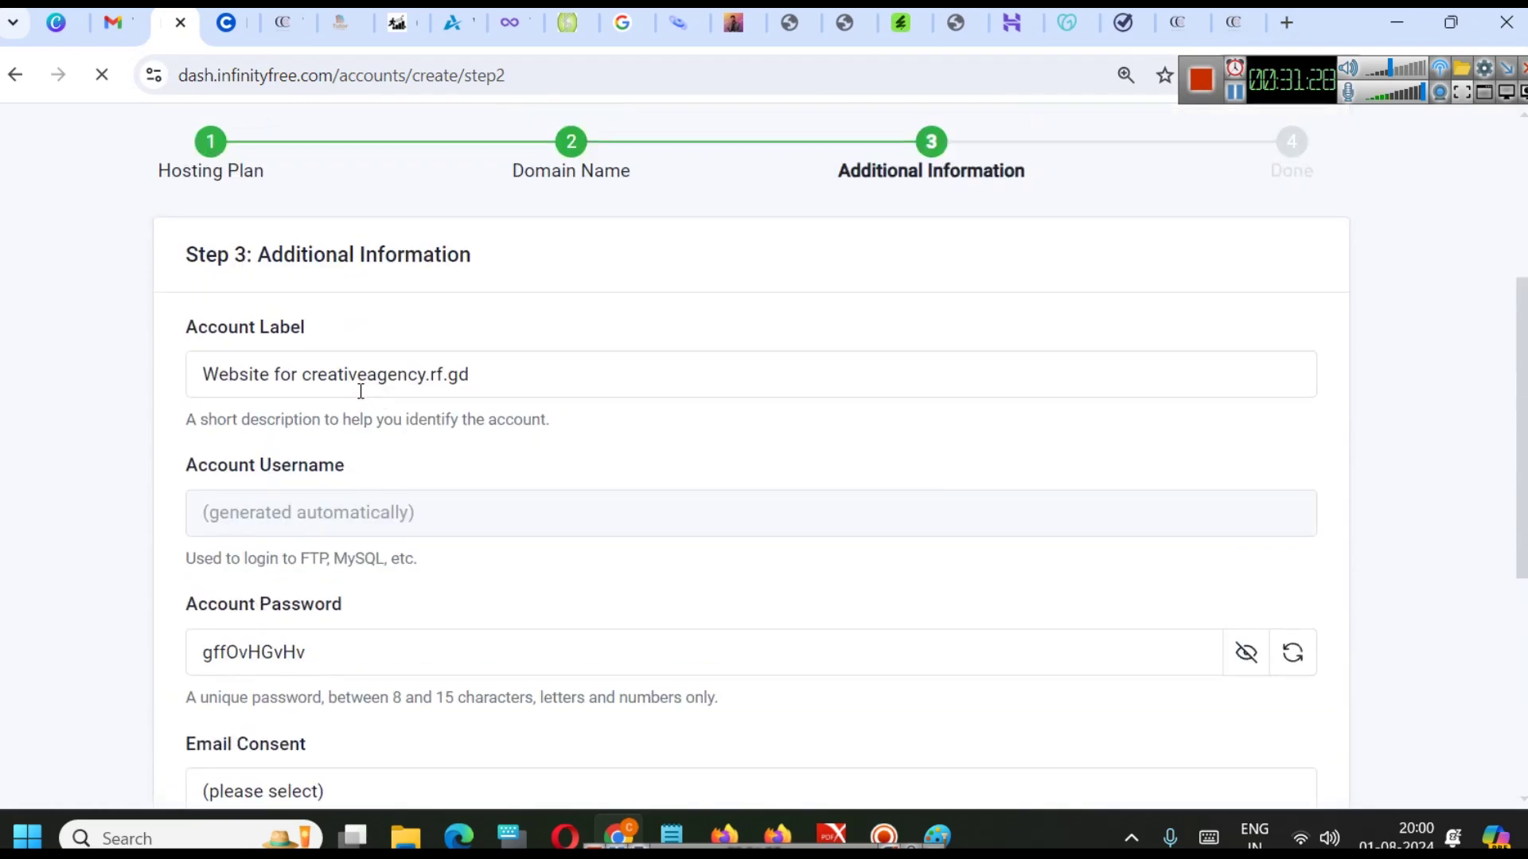
scroll(692, 368, down, 5)
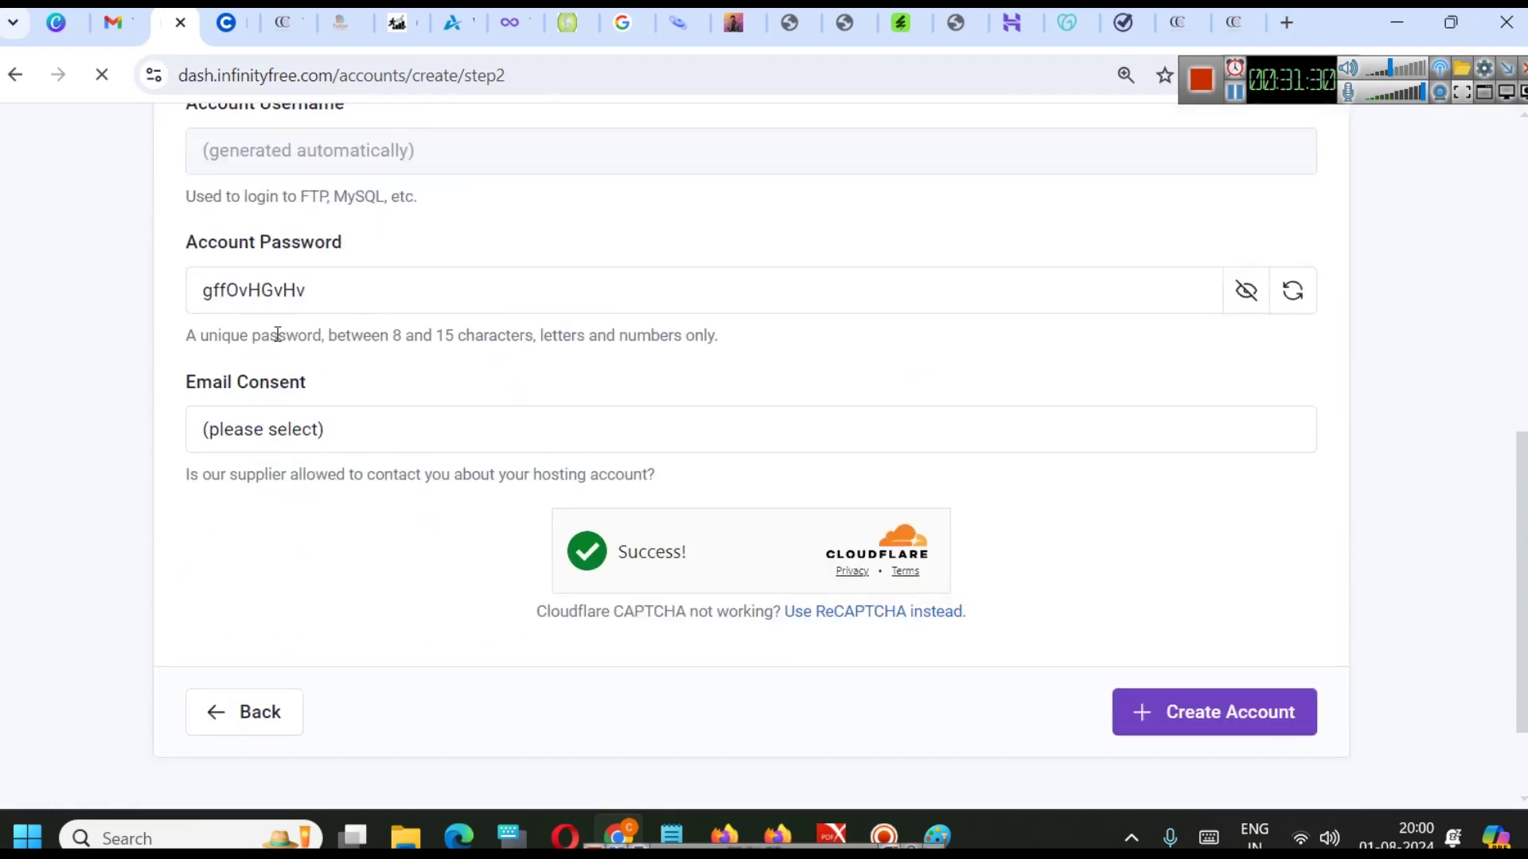
scroll(1084, 494, down, 2)
click(1167, 579)
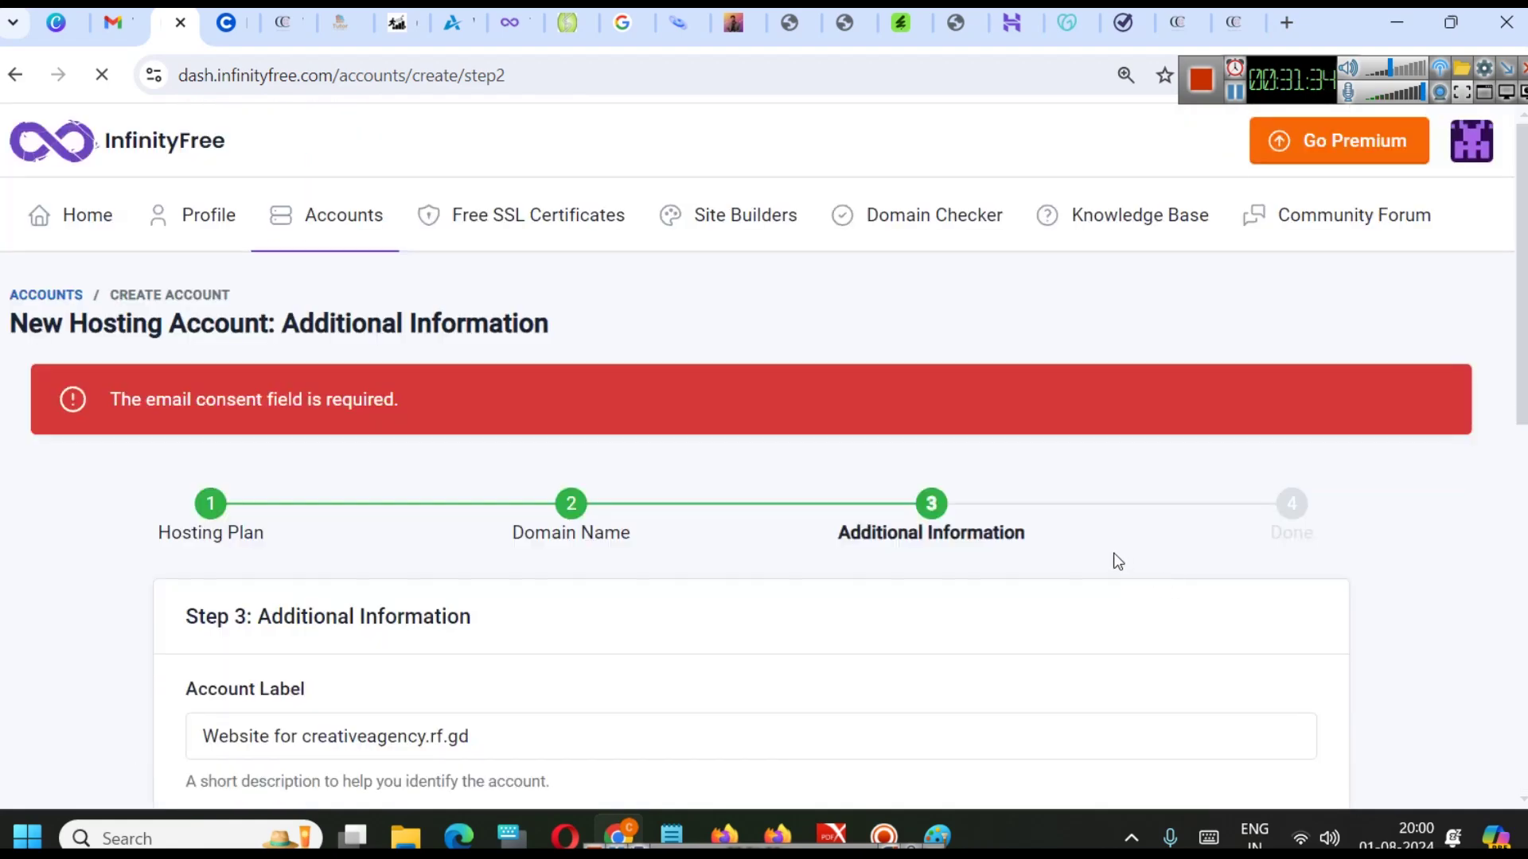
- Show both email consent options for the new account and set the consent to I Approve
scroll(671, 469, down, 10)
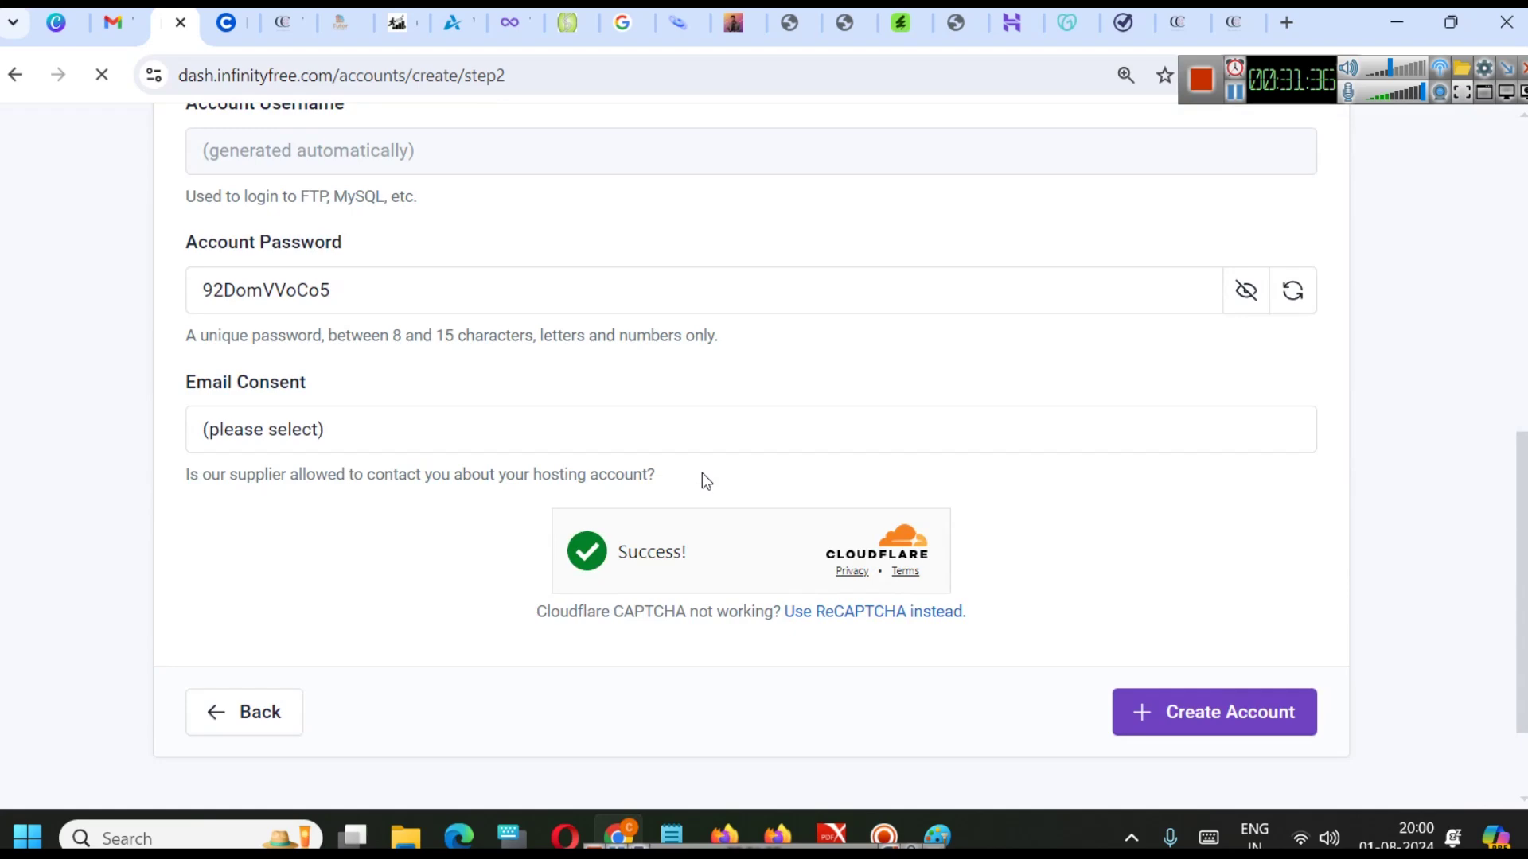
click(369, 432)
click(373, 484)
scroll(876, 525, up, 8)
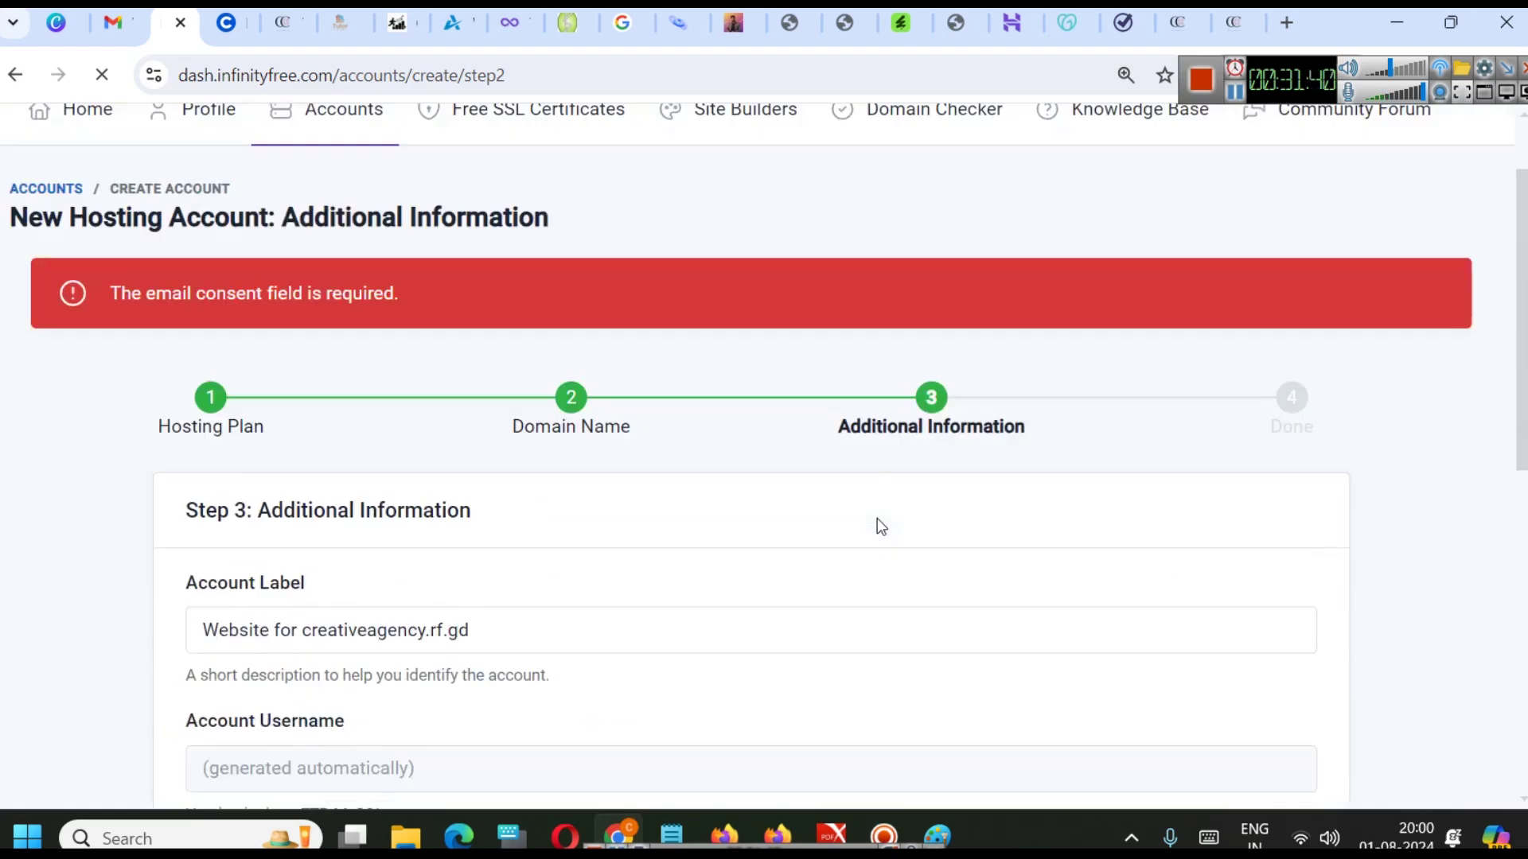
scroll(798, 482, down, 6)
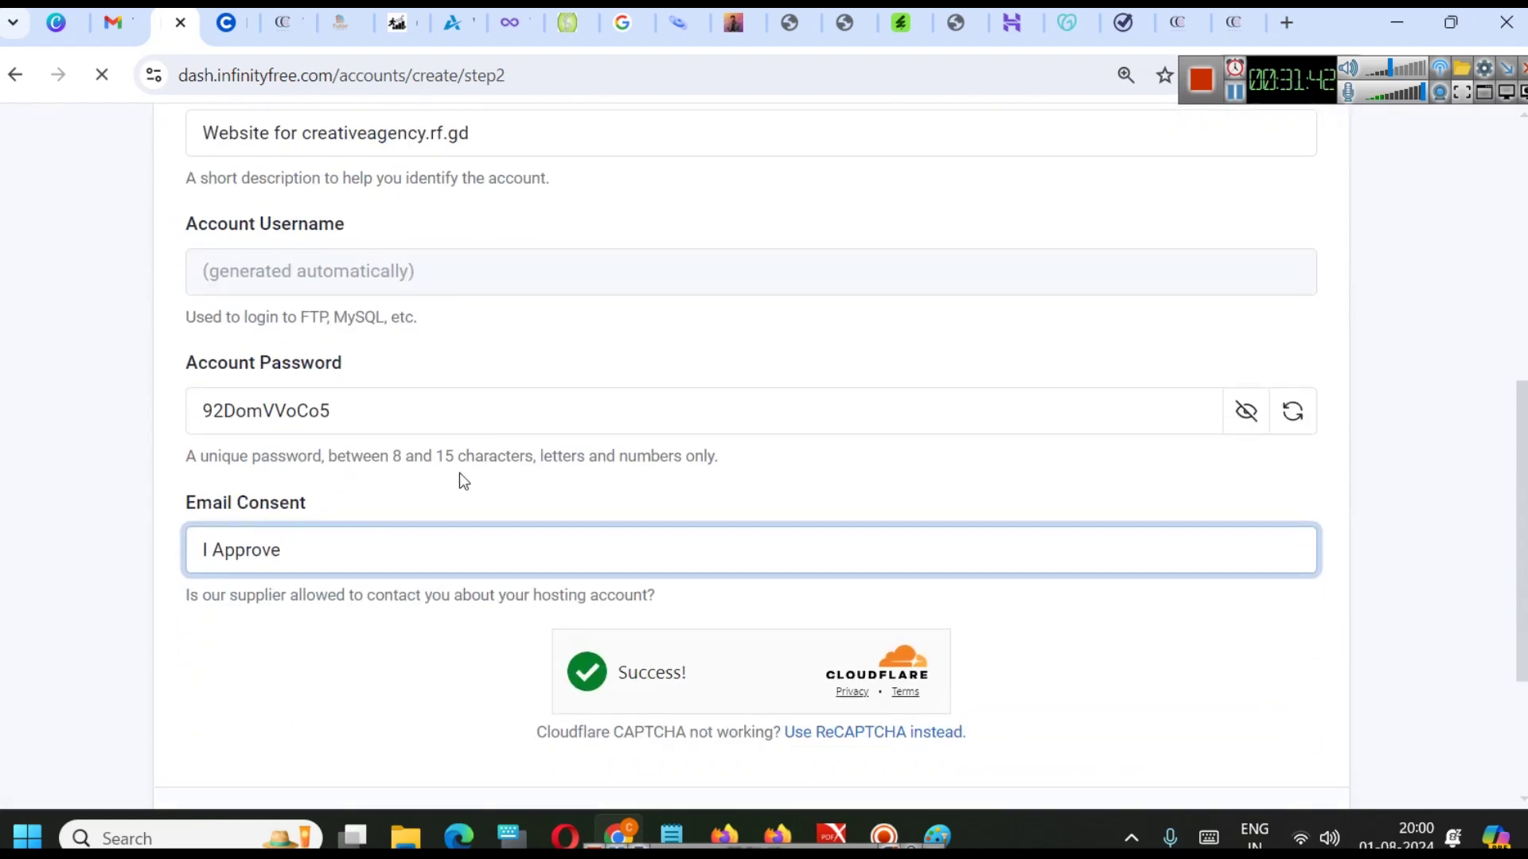
click(461, 557)
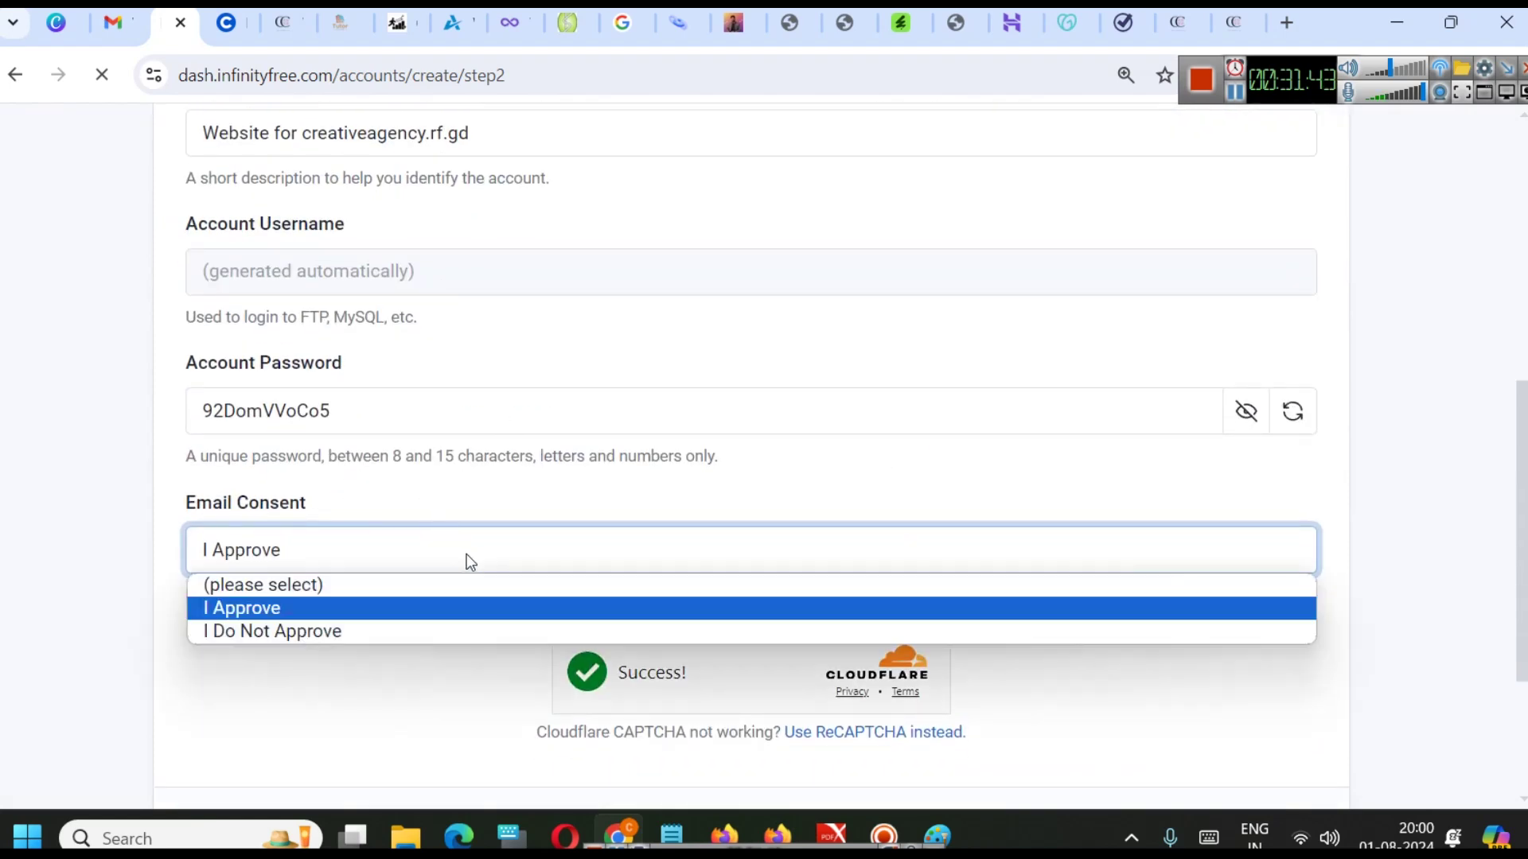
click(388, 632)
click(403, 549)
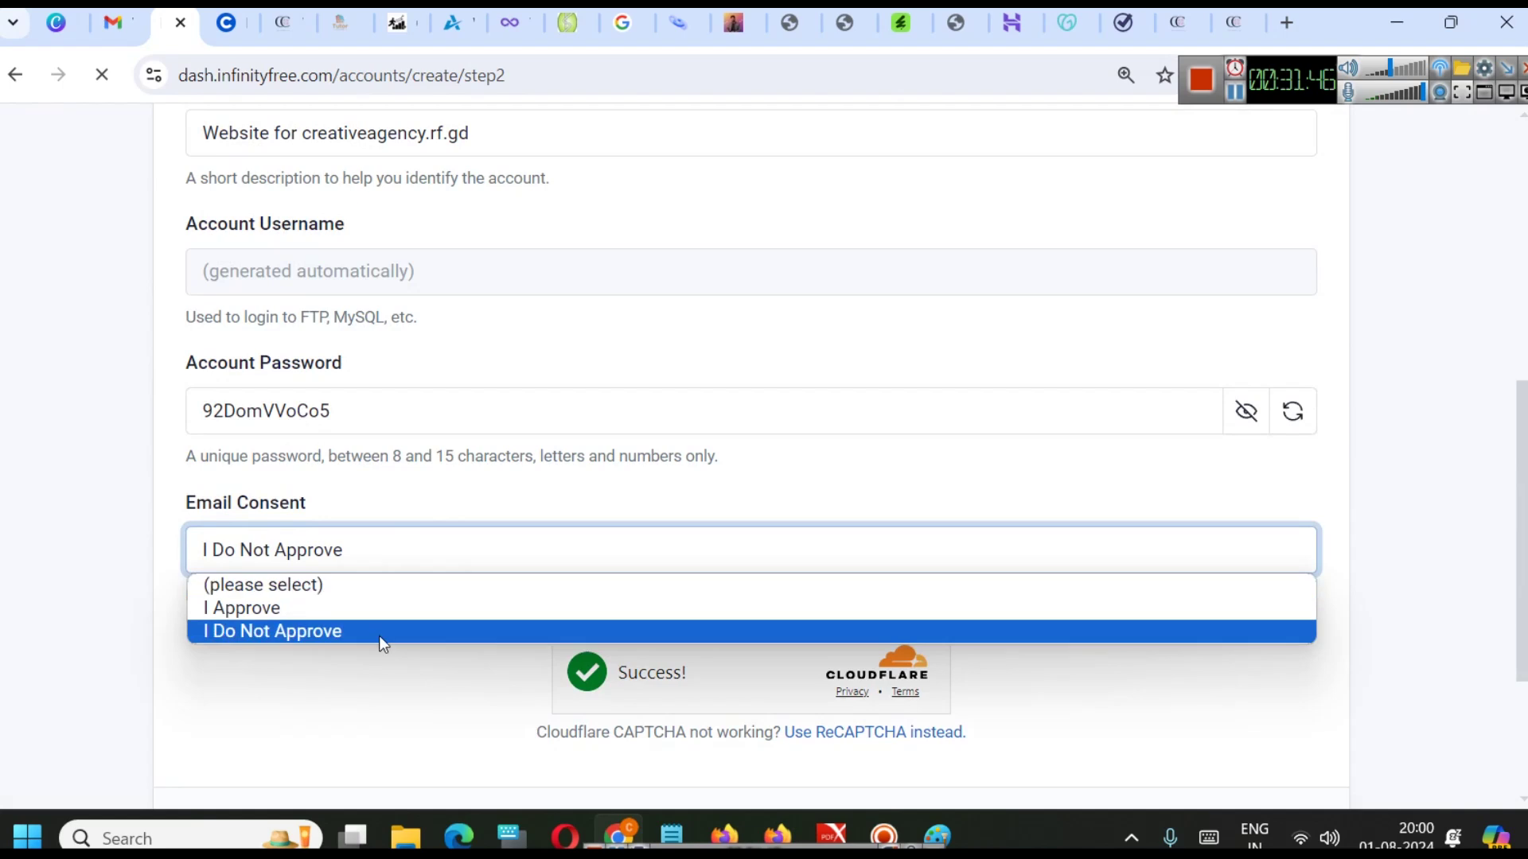
click(386, 613)
- Create the hosting account for creativeagency.rf.gd and finish the setup wizard
scroll(744, 689, down, 3)
click(1197, 593)
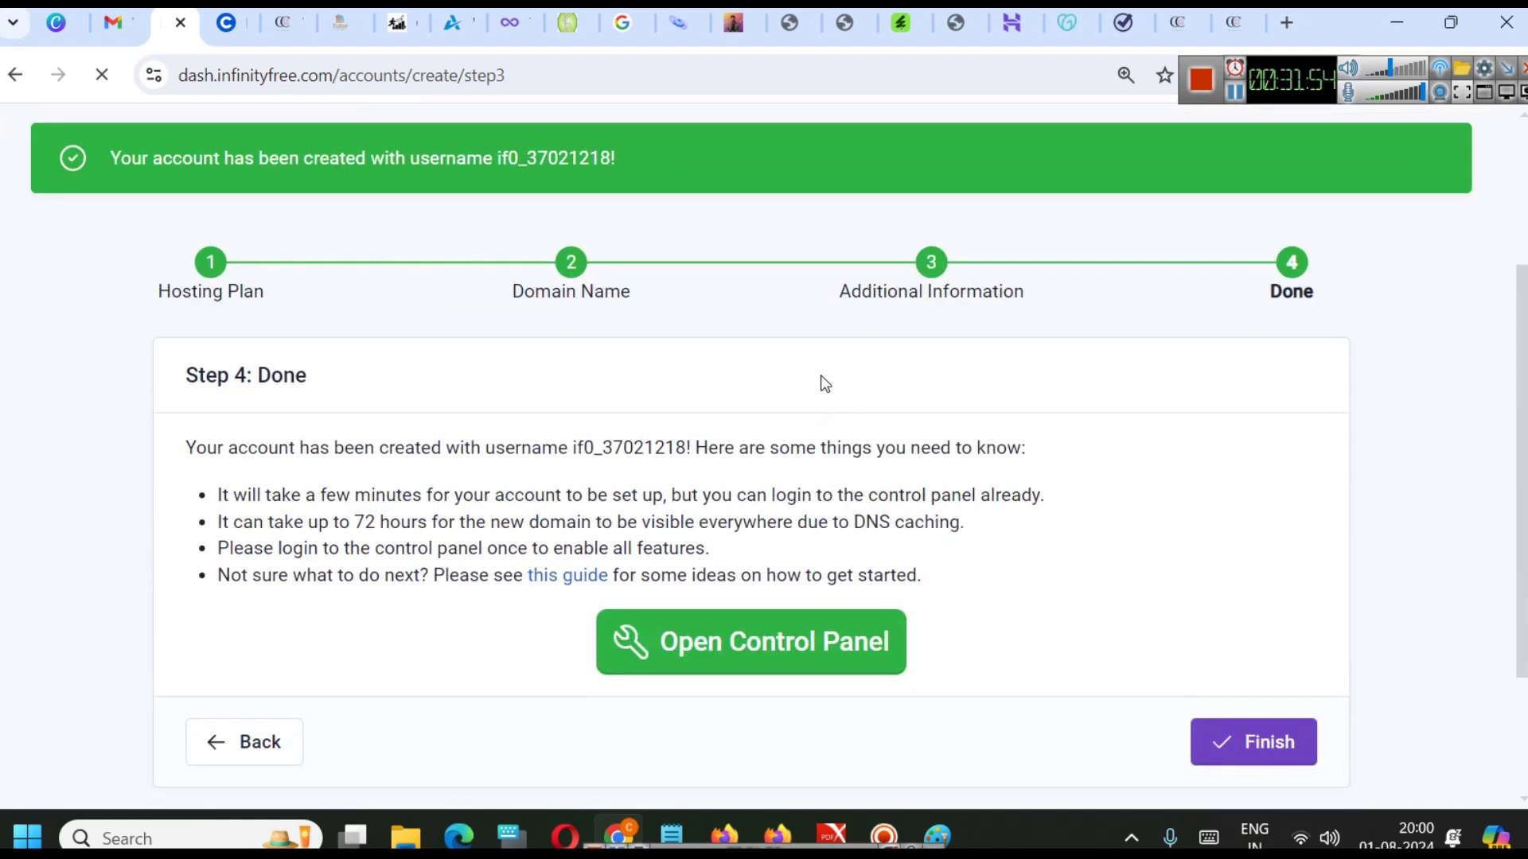
scroll(818, 374, down, 2)
click(1251, 621)
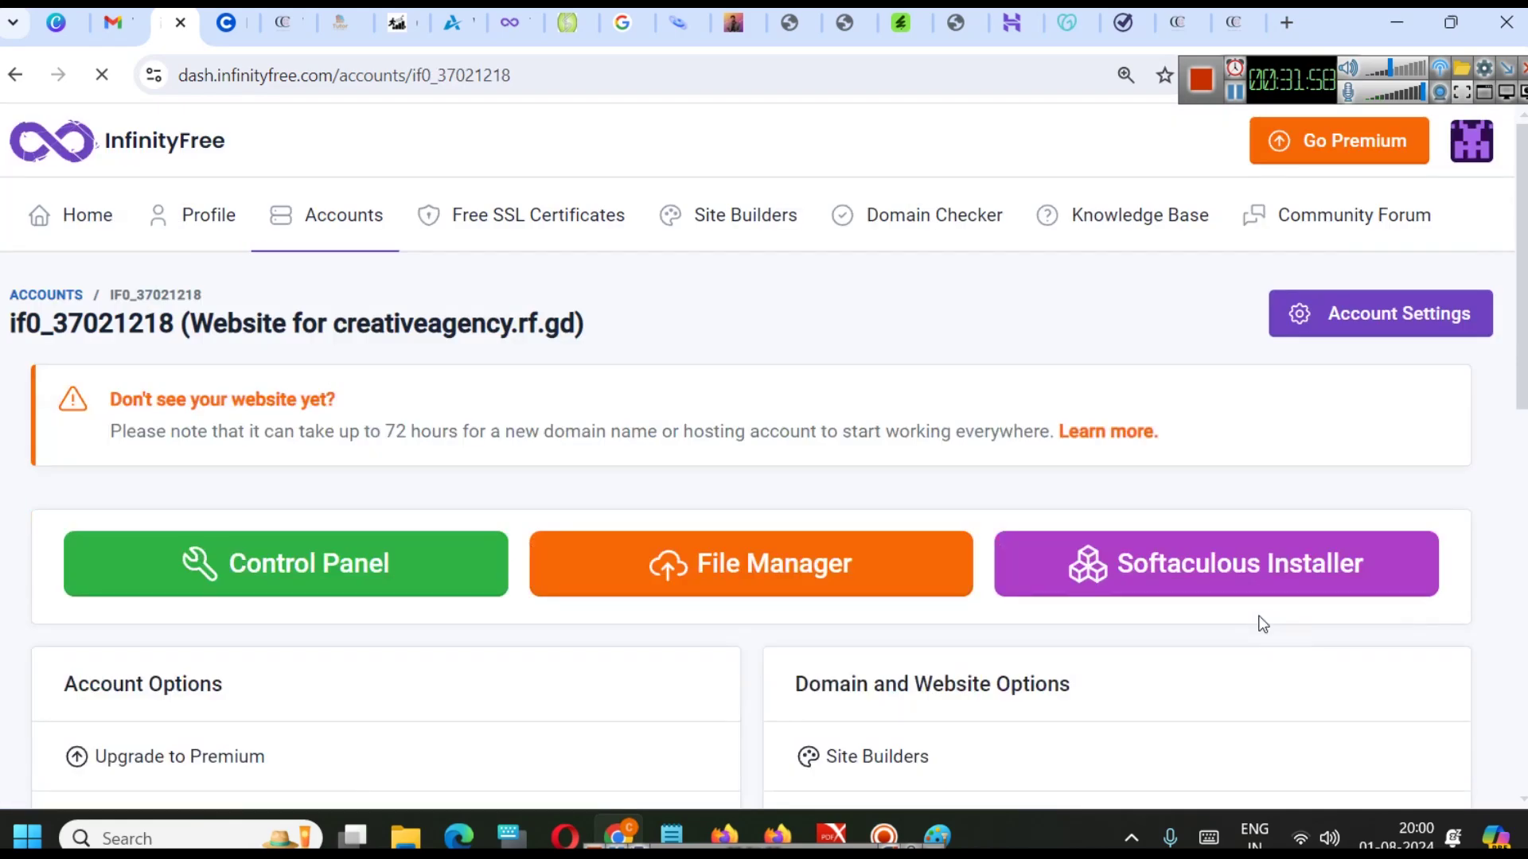
- Review the new account's options, reduce the page zoom, and open the Softaculous Installer for the account
scroll(761, 372, down, 4)
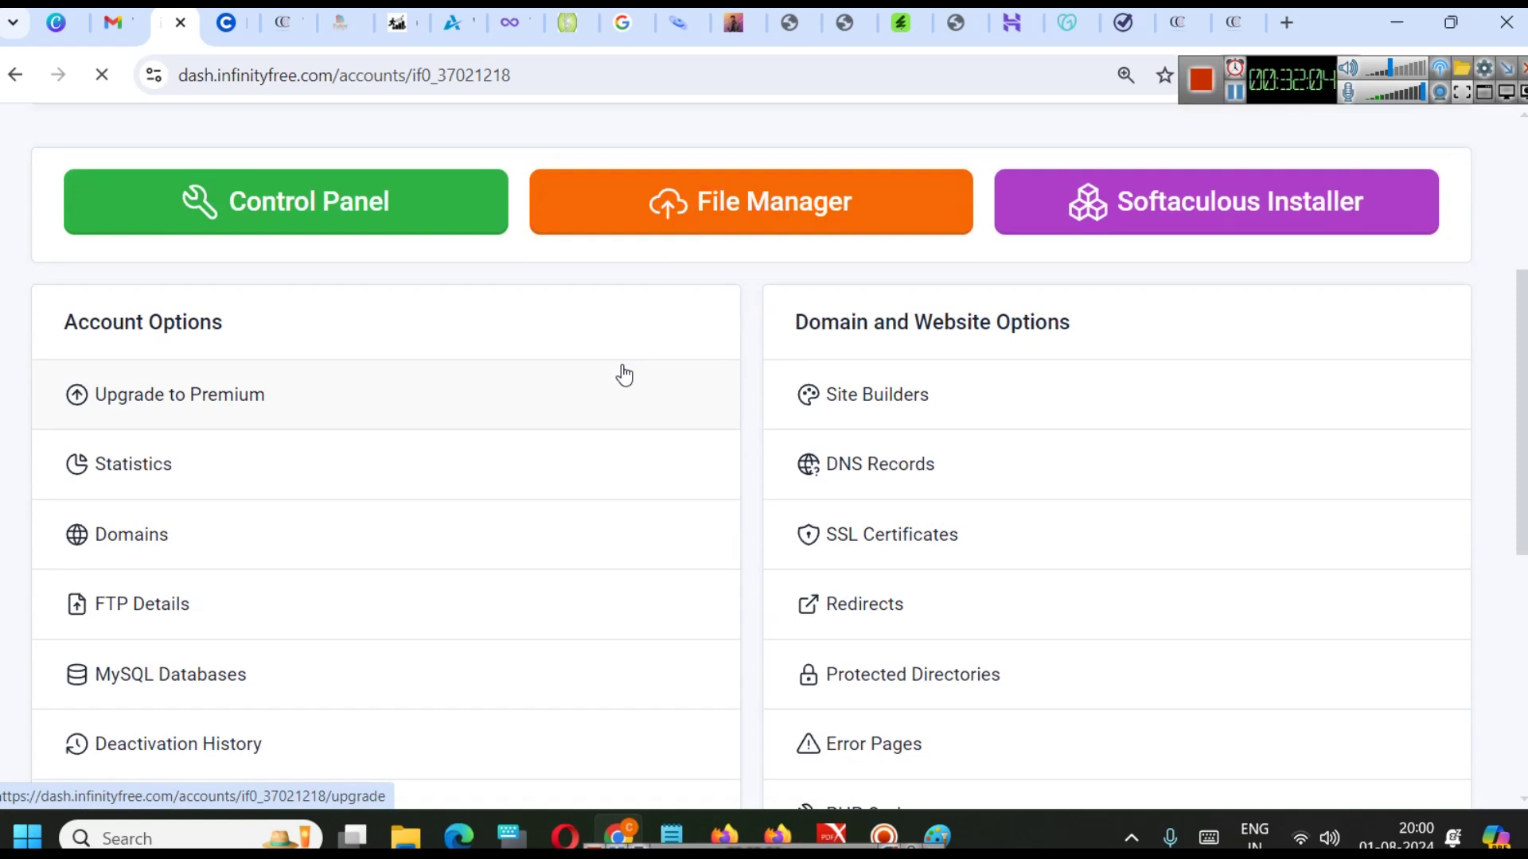
scroll(621, 381, up, 1)
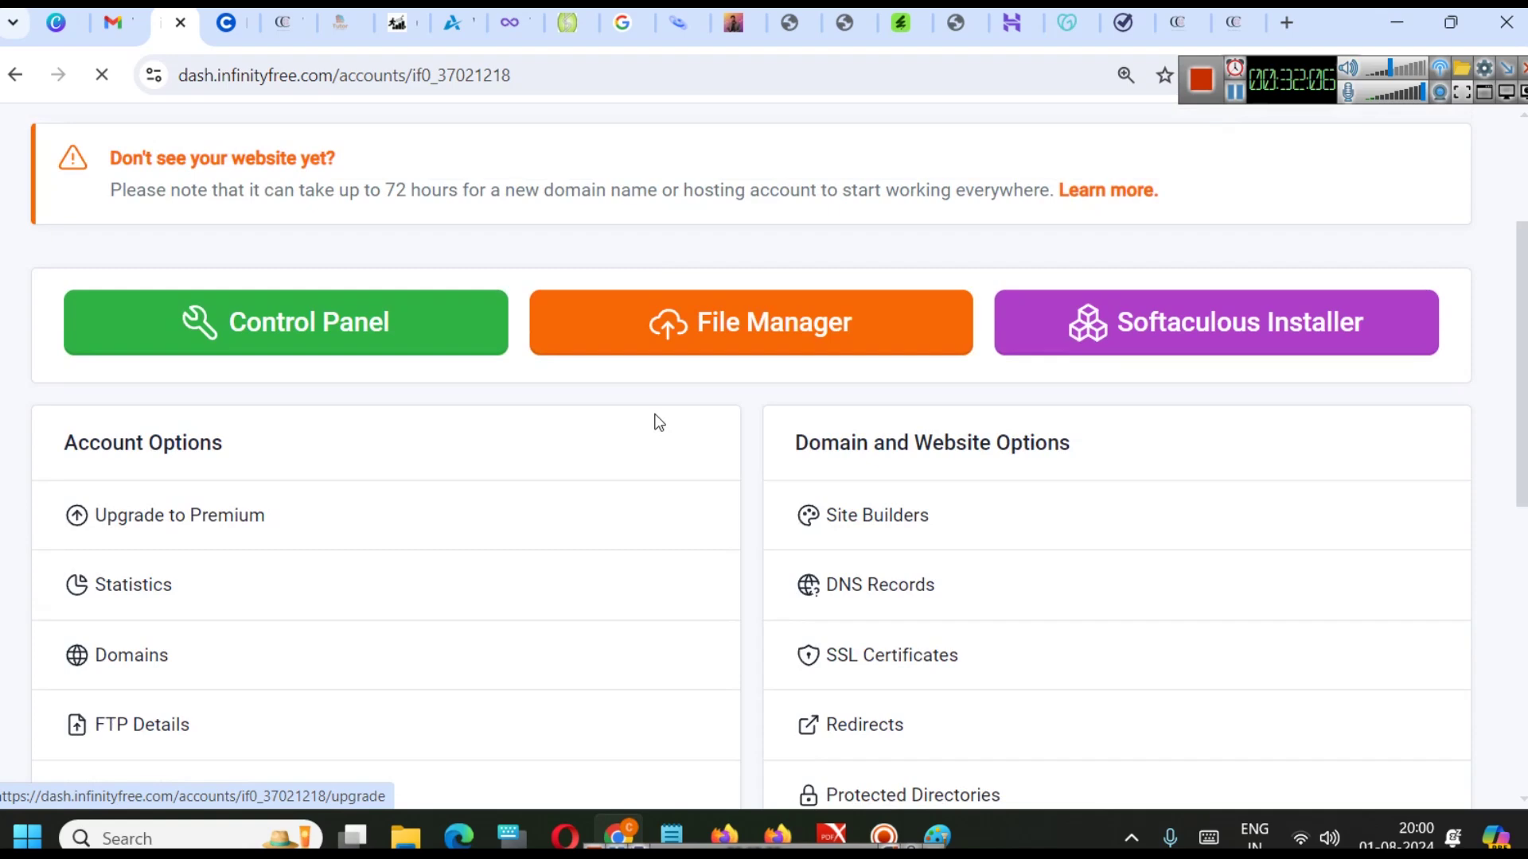
scroll(652, 422, up, 2)
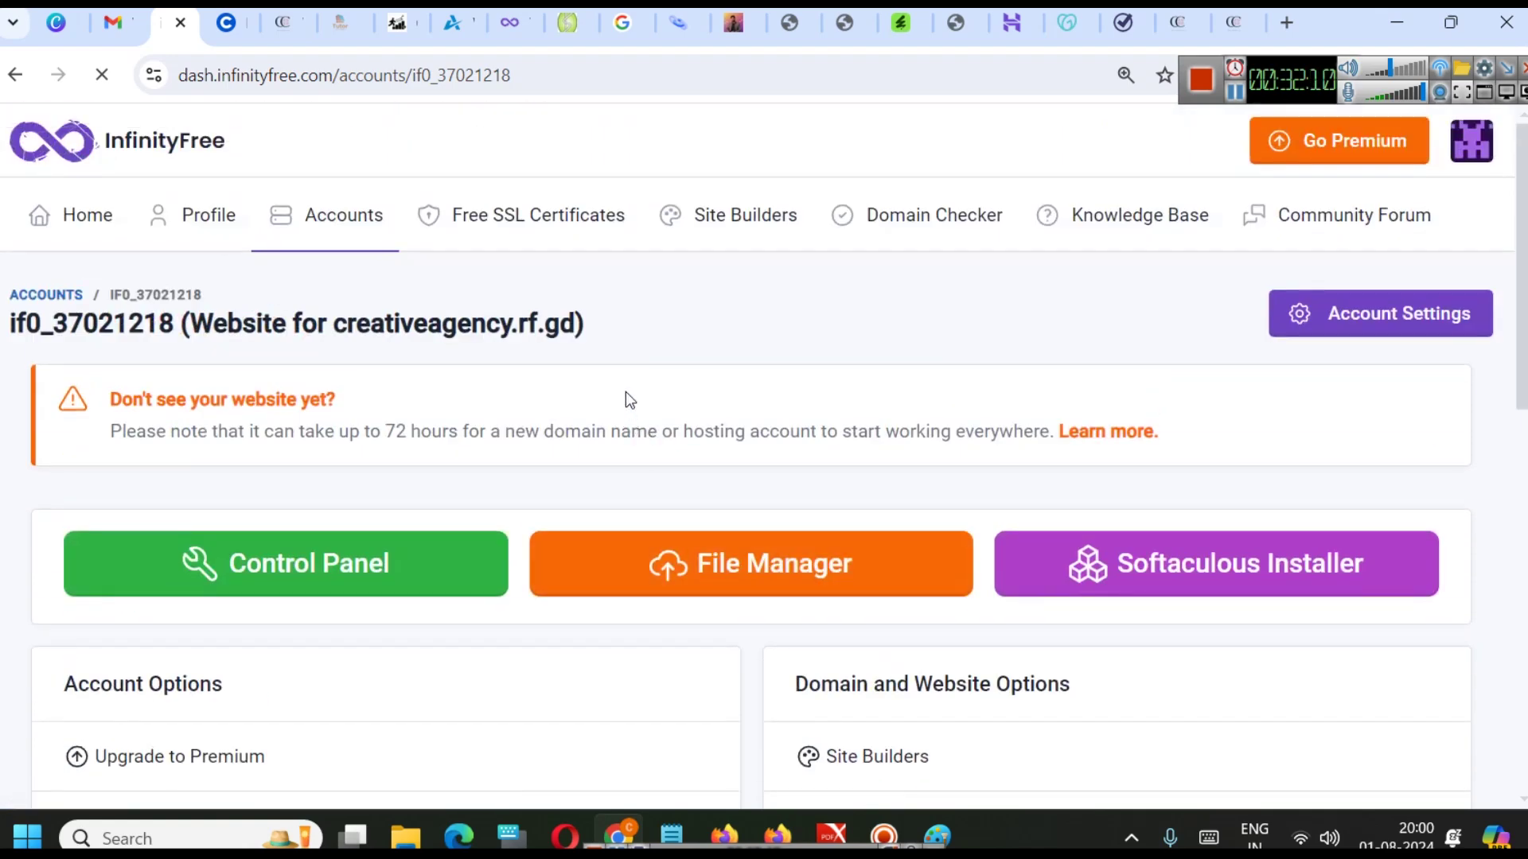
scroll(625, 392, down, 2)
scroll(629, 393, up, 1)
scroll(631, 394, up, 1)
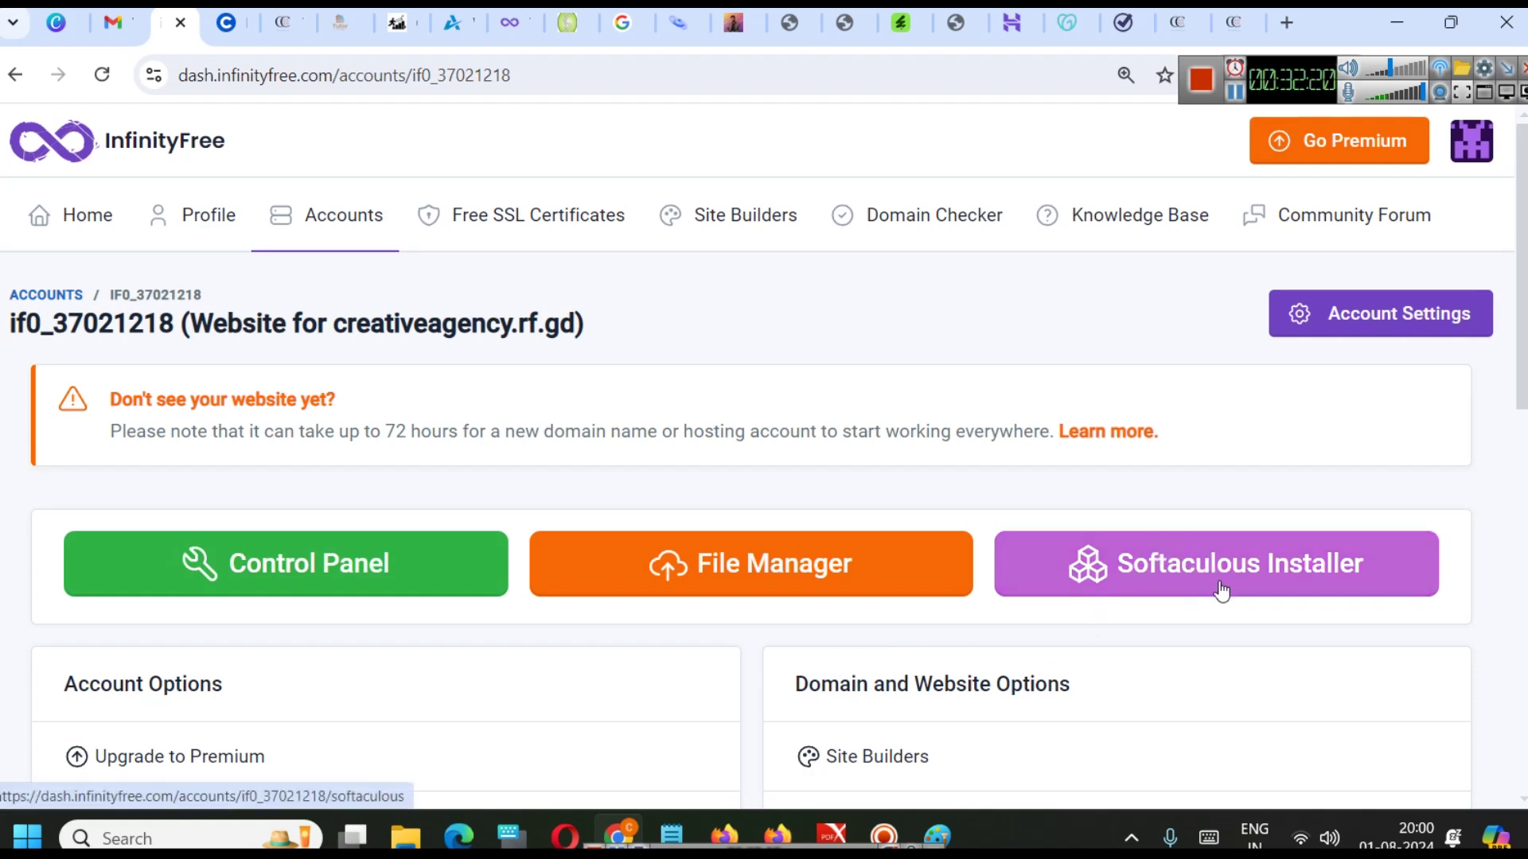
key(ctrl+minus)
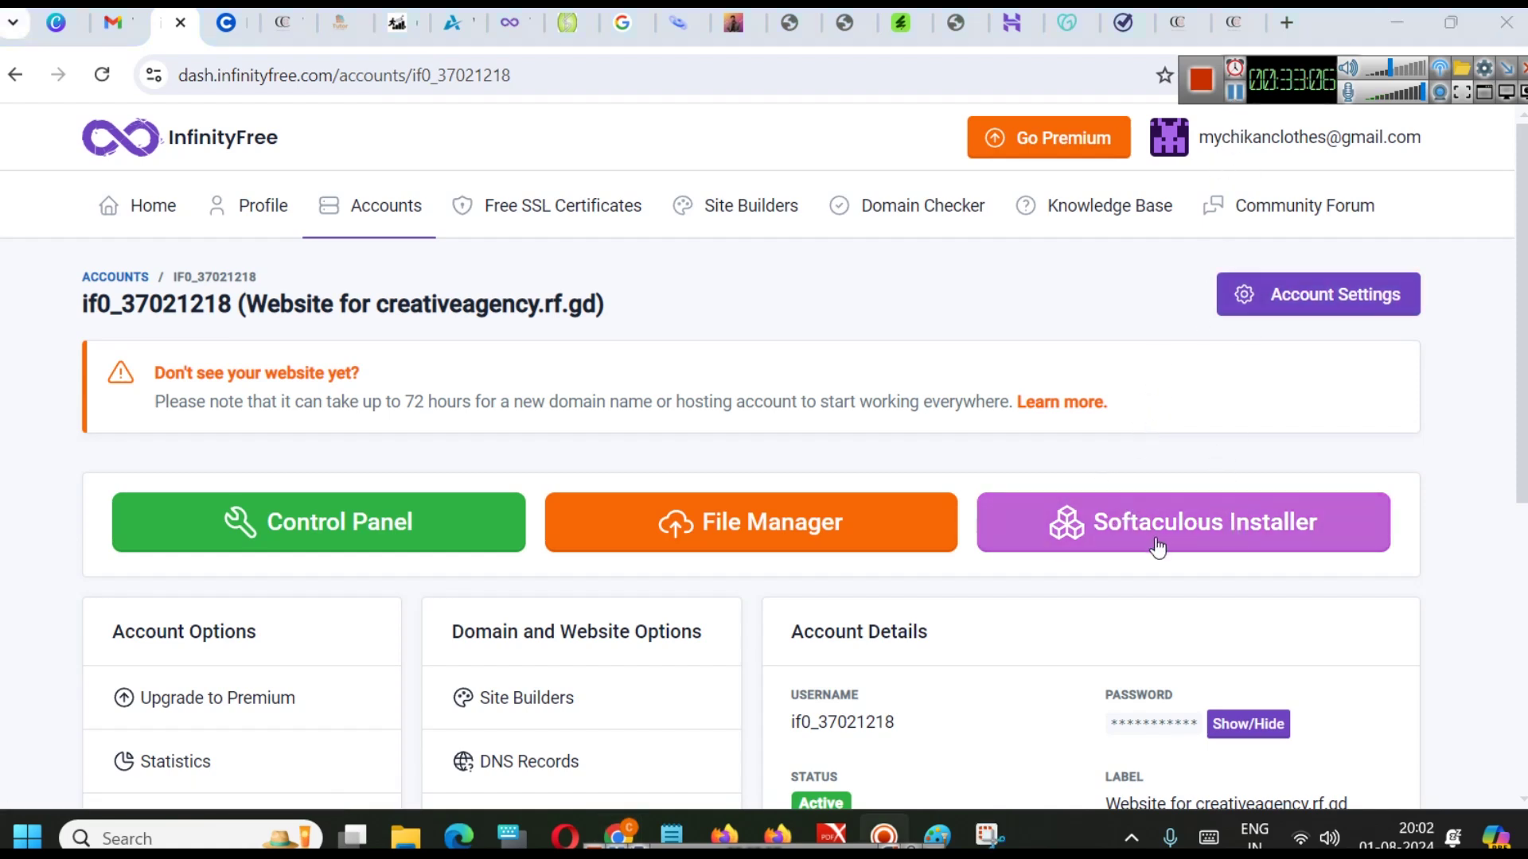
click(1159, 539)
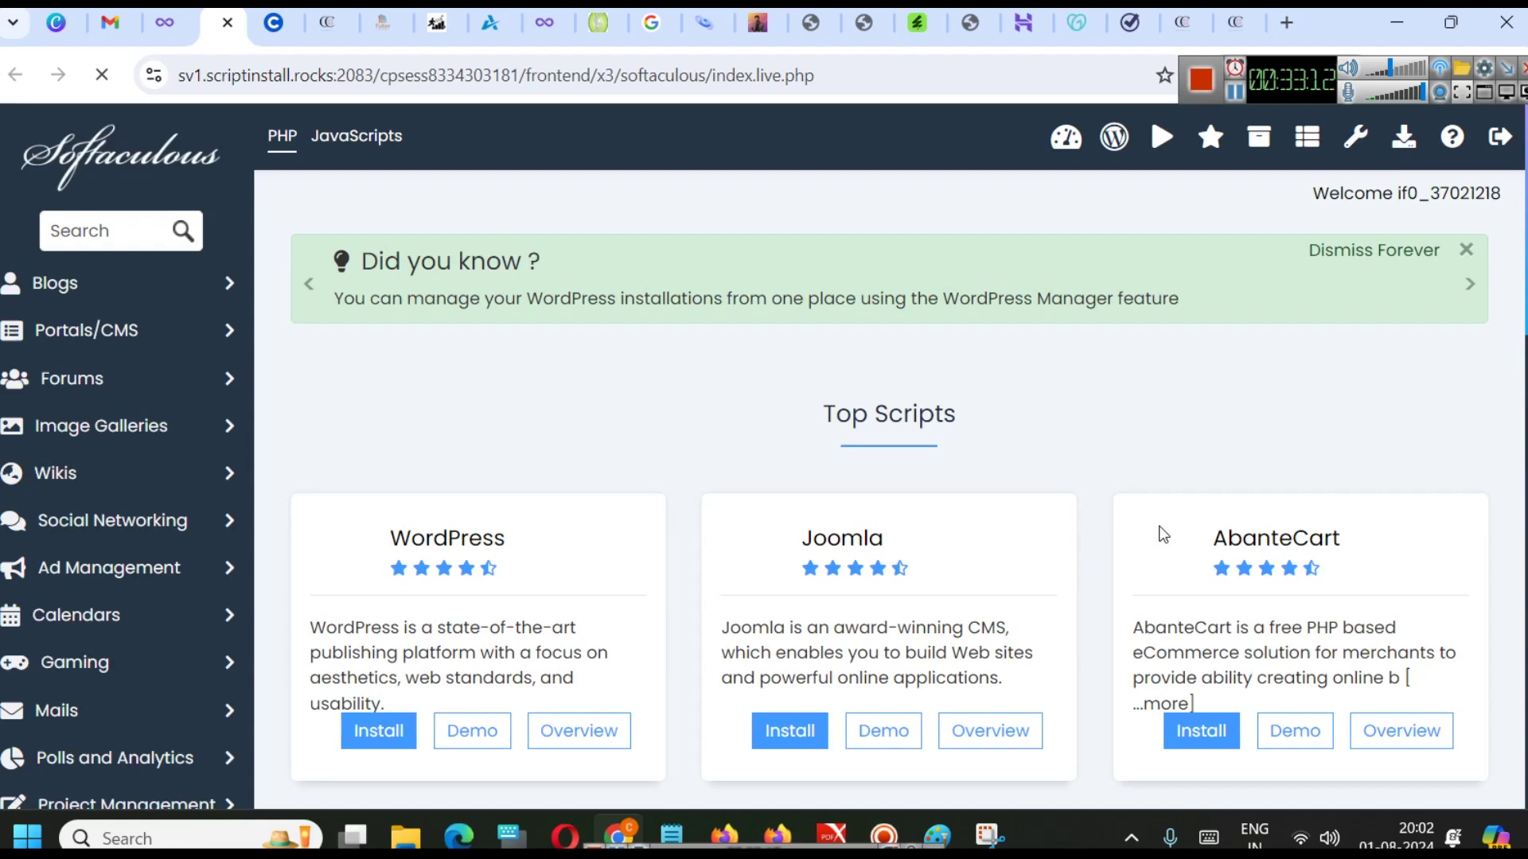
- Switch to the For Digital Marketing notes in Notepad and highlight the word Wordpress in the Content Management System line
scroll(1091, 376, down, 2)
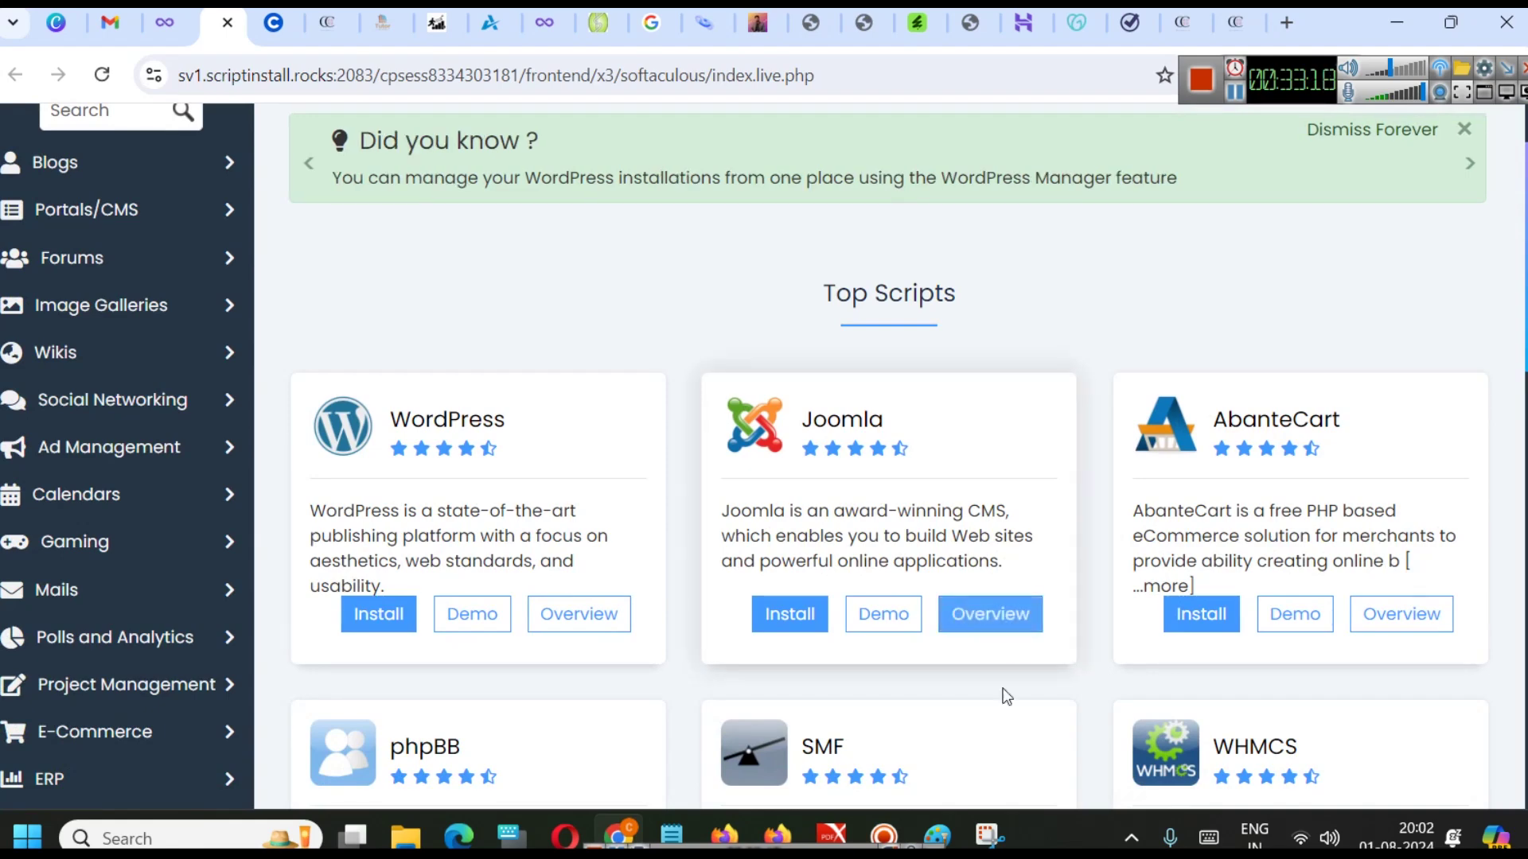
mouse_move(936, 836)
click(969, 777)
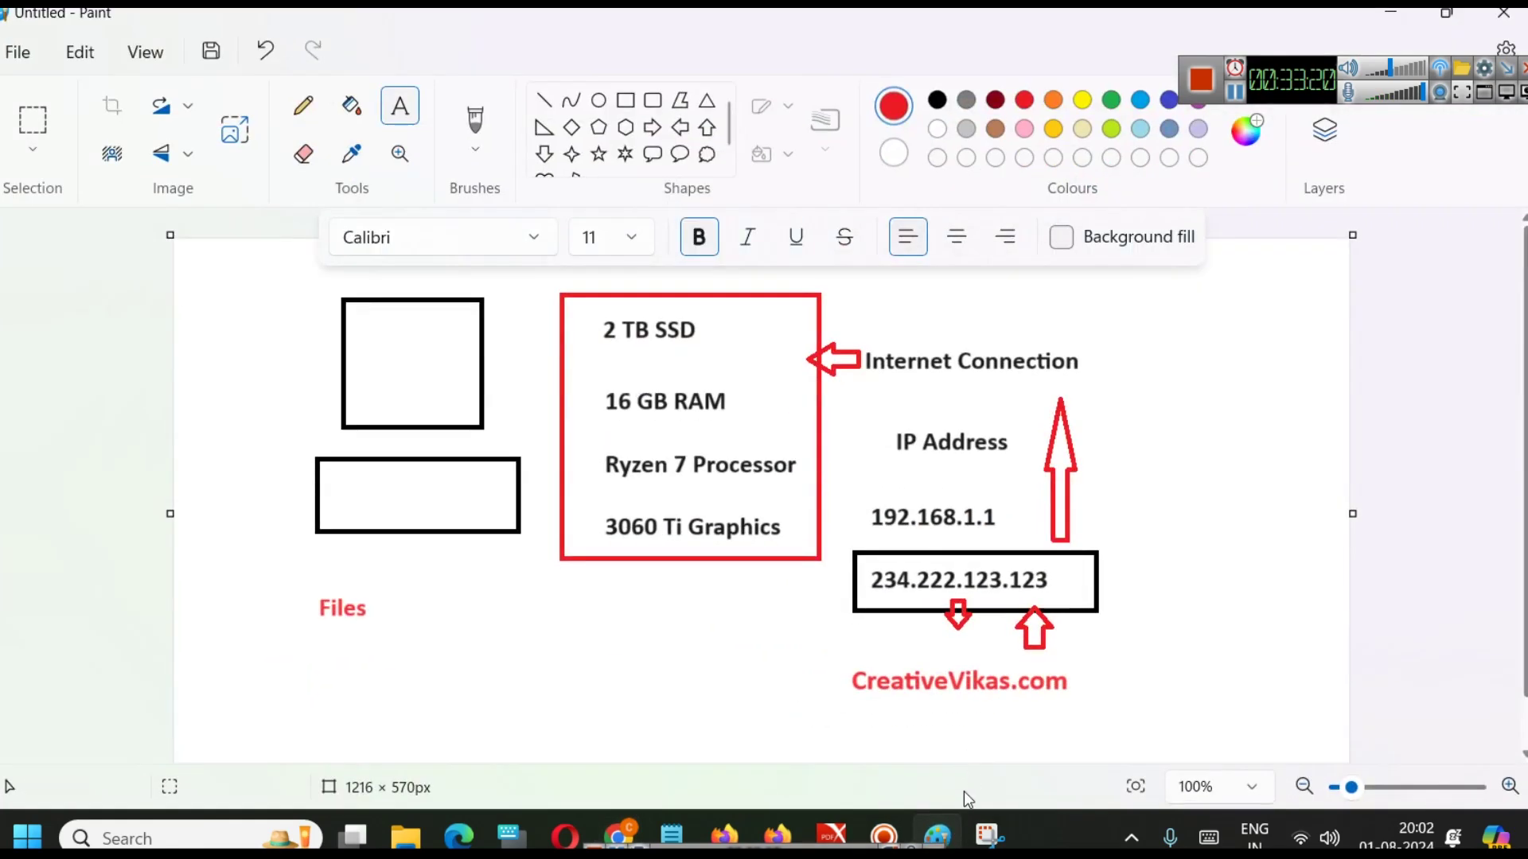
mouse_move(671, 836)
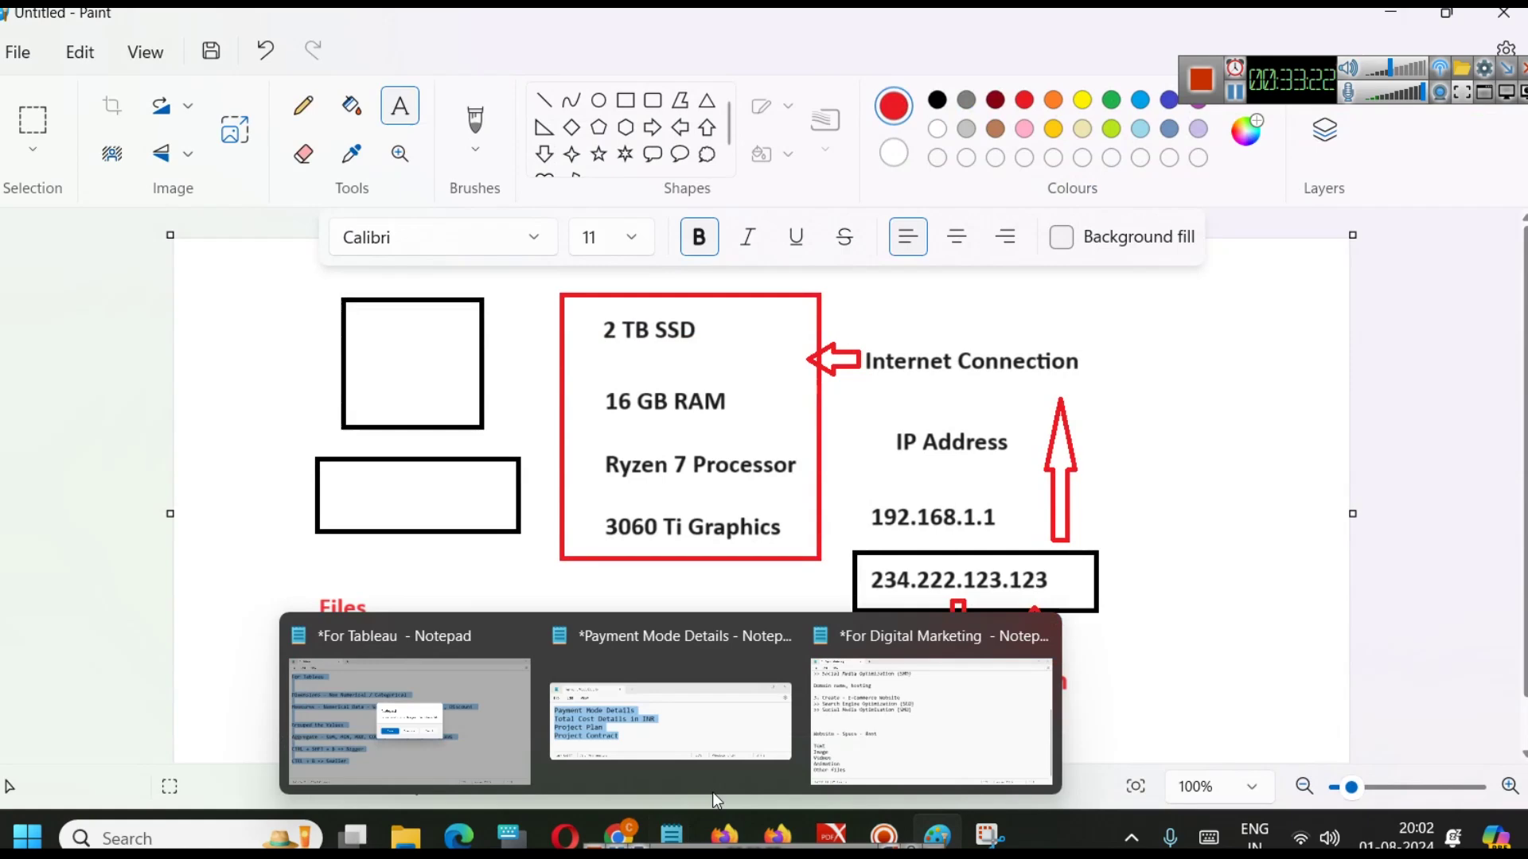
click(894, 743)
scroll(163, 239, up, 4)
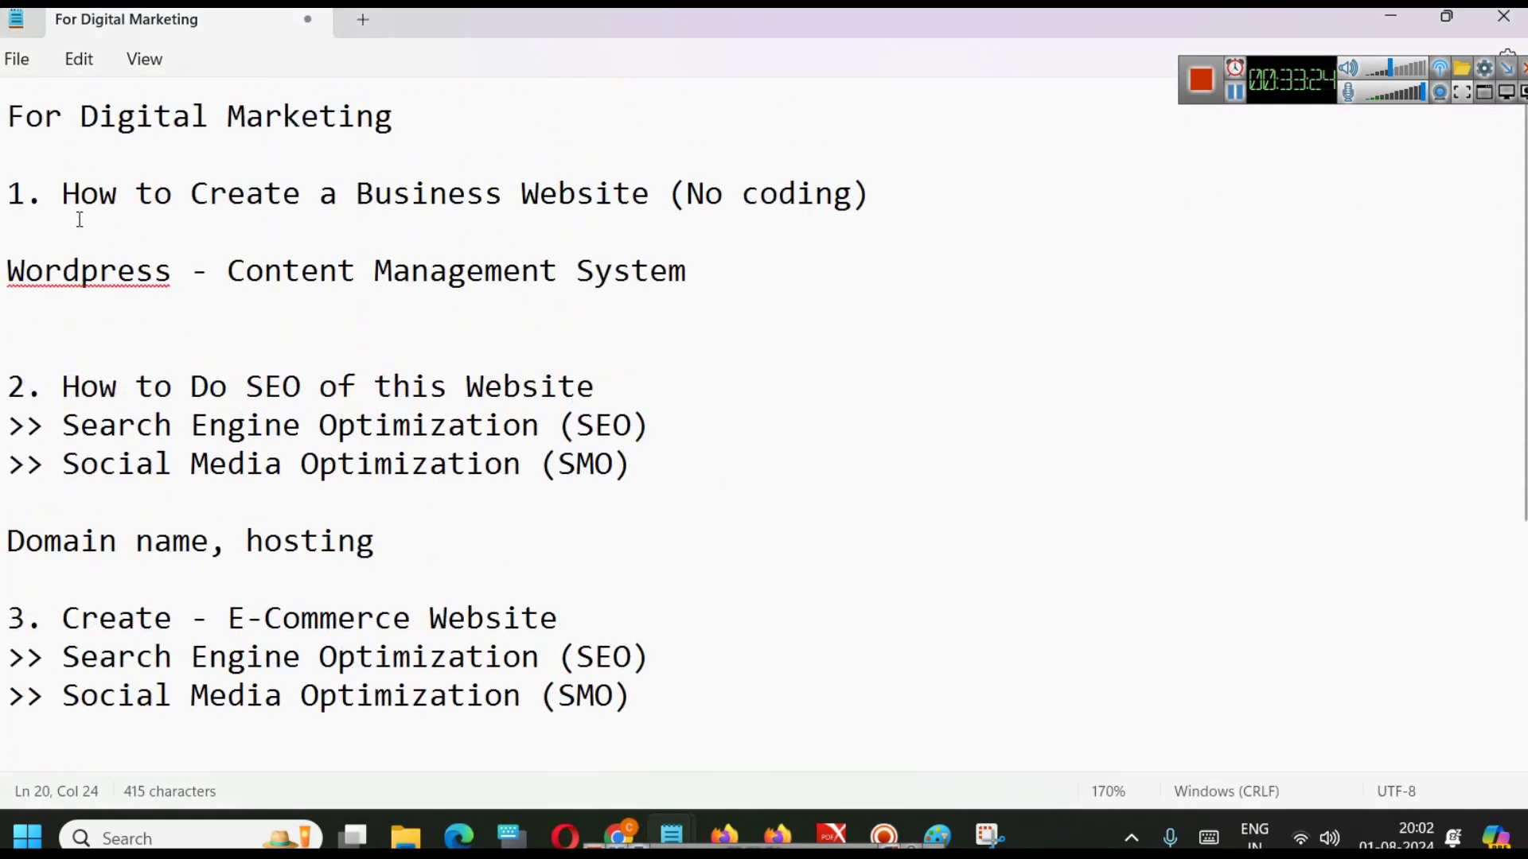
click(44, 272)
double_click(43, 275)
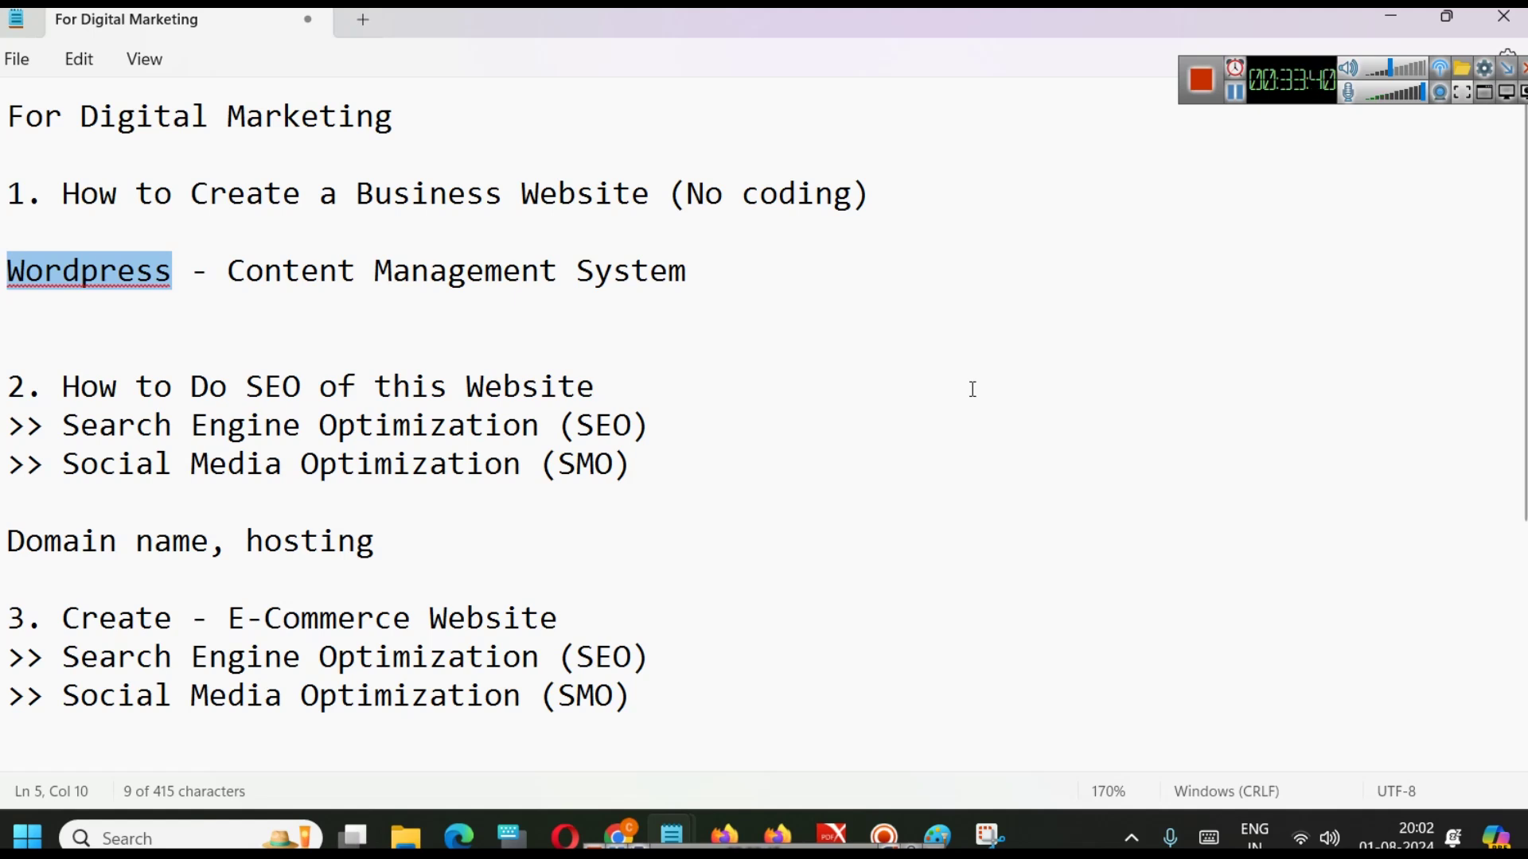
- Return to the Softaculous page in the browser and review the Top Scripts section
click(1390, 17)
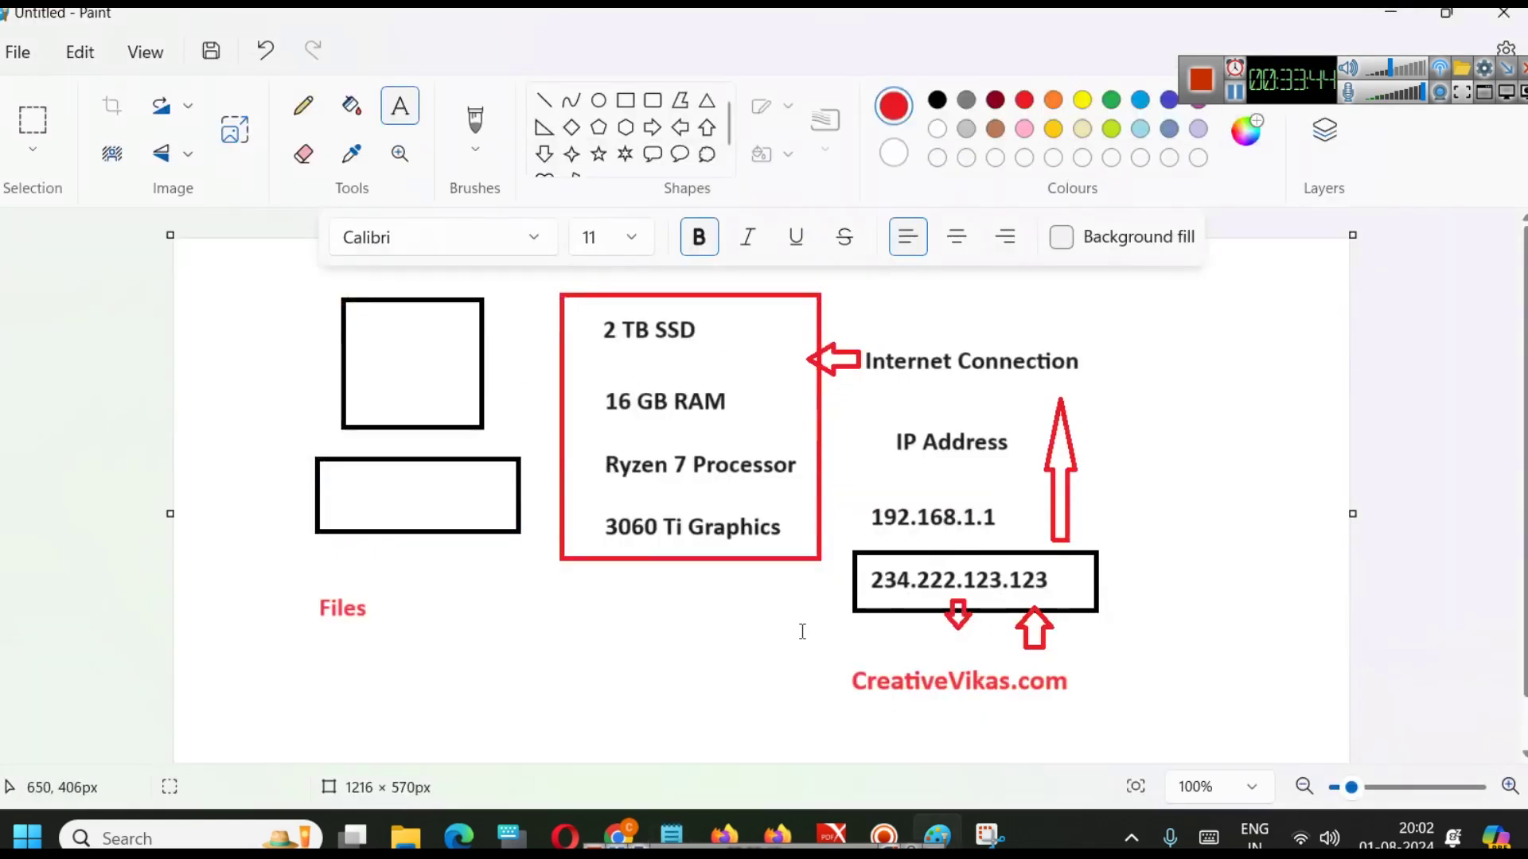
click(640, 815)
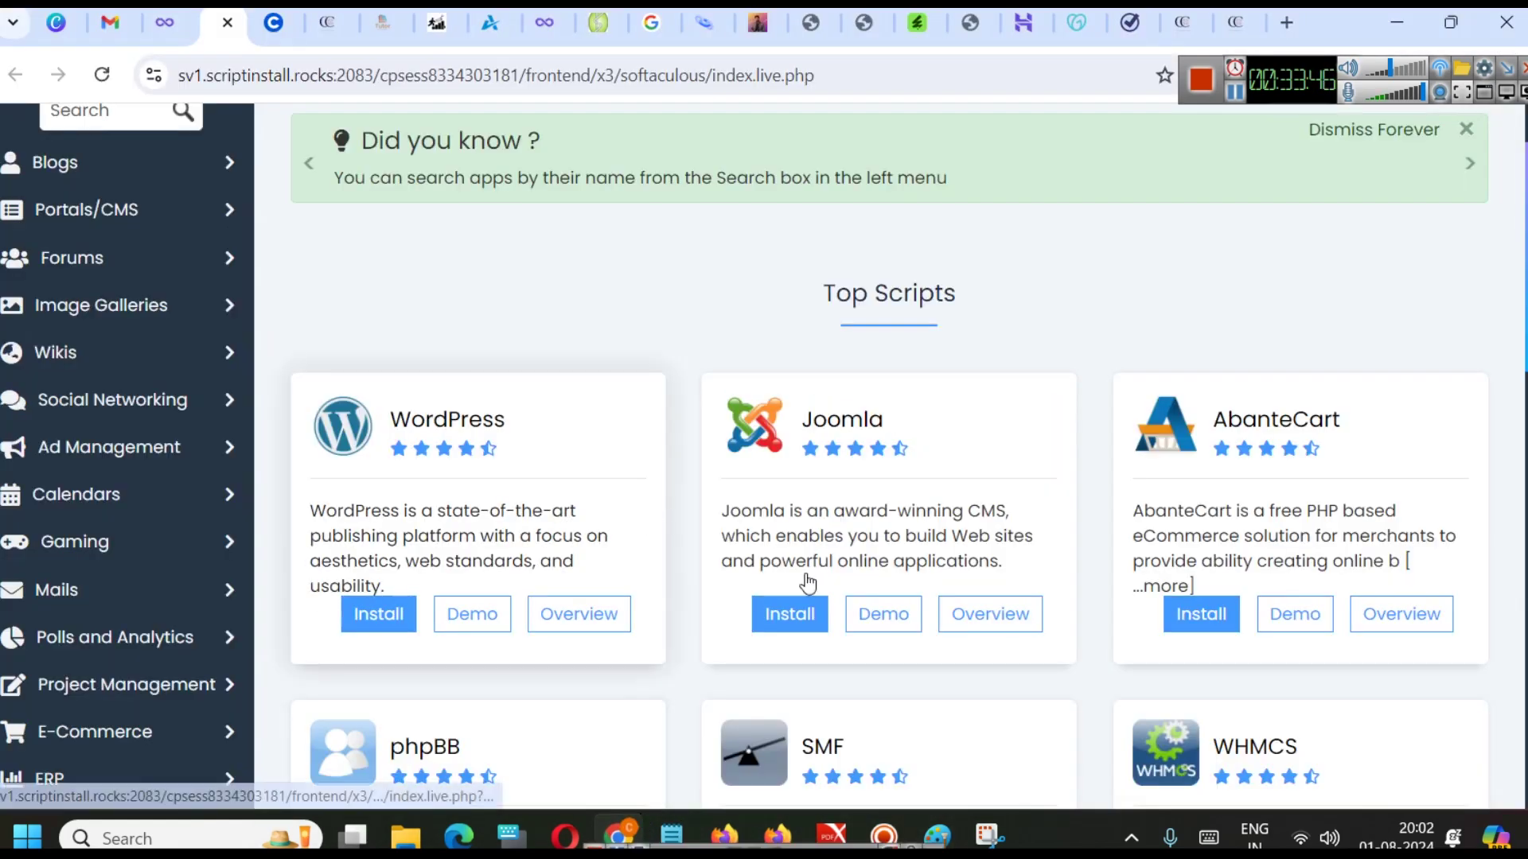
scroll(843, 390, down, 2)
scroll(873, 418, up, 3)
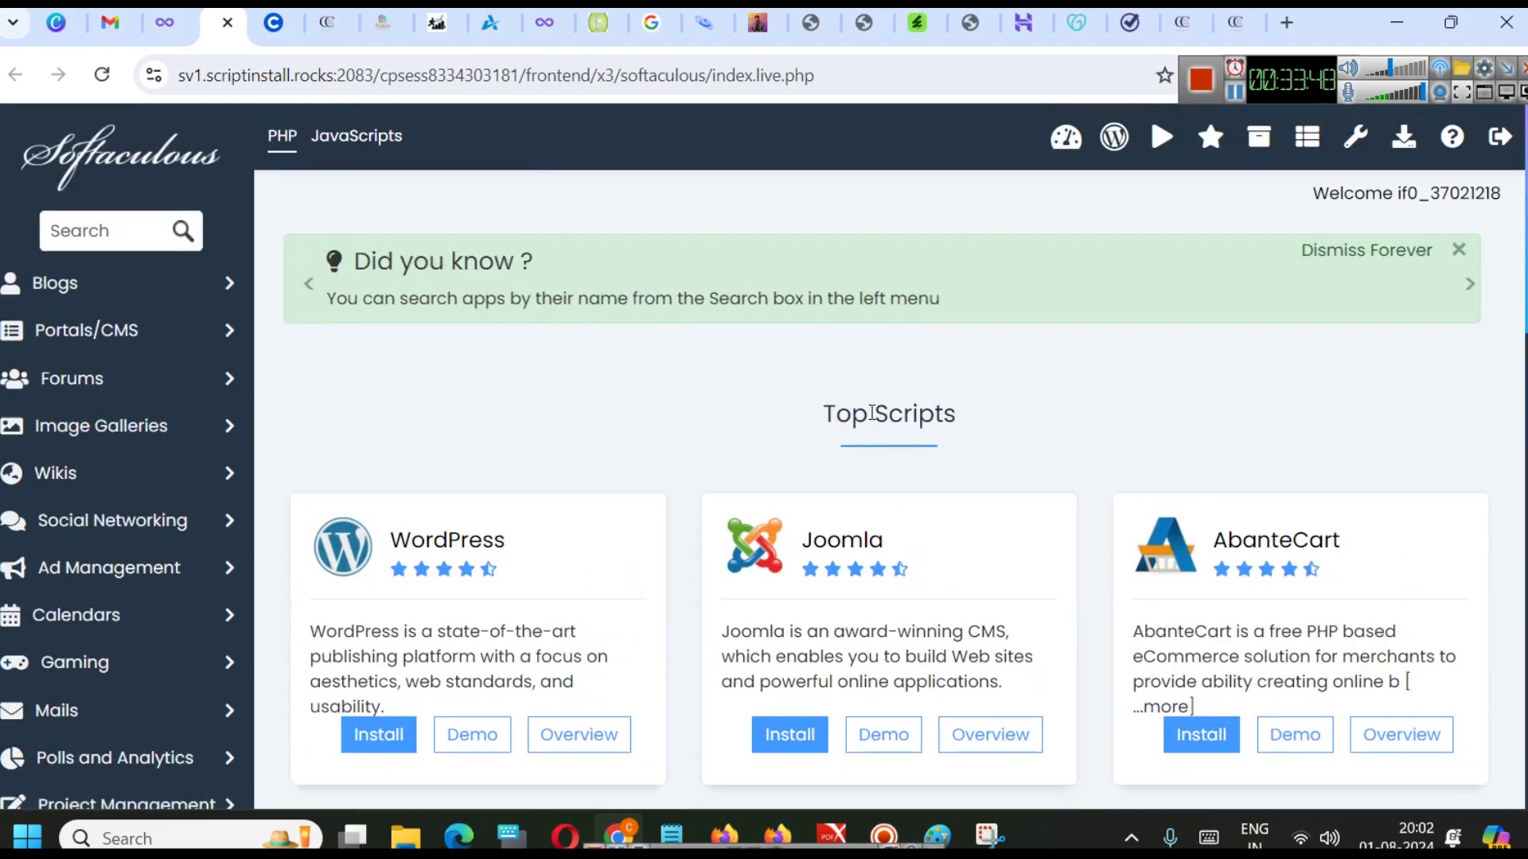
scroll(873, 417, down, 1)
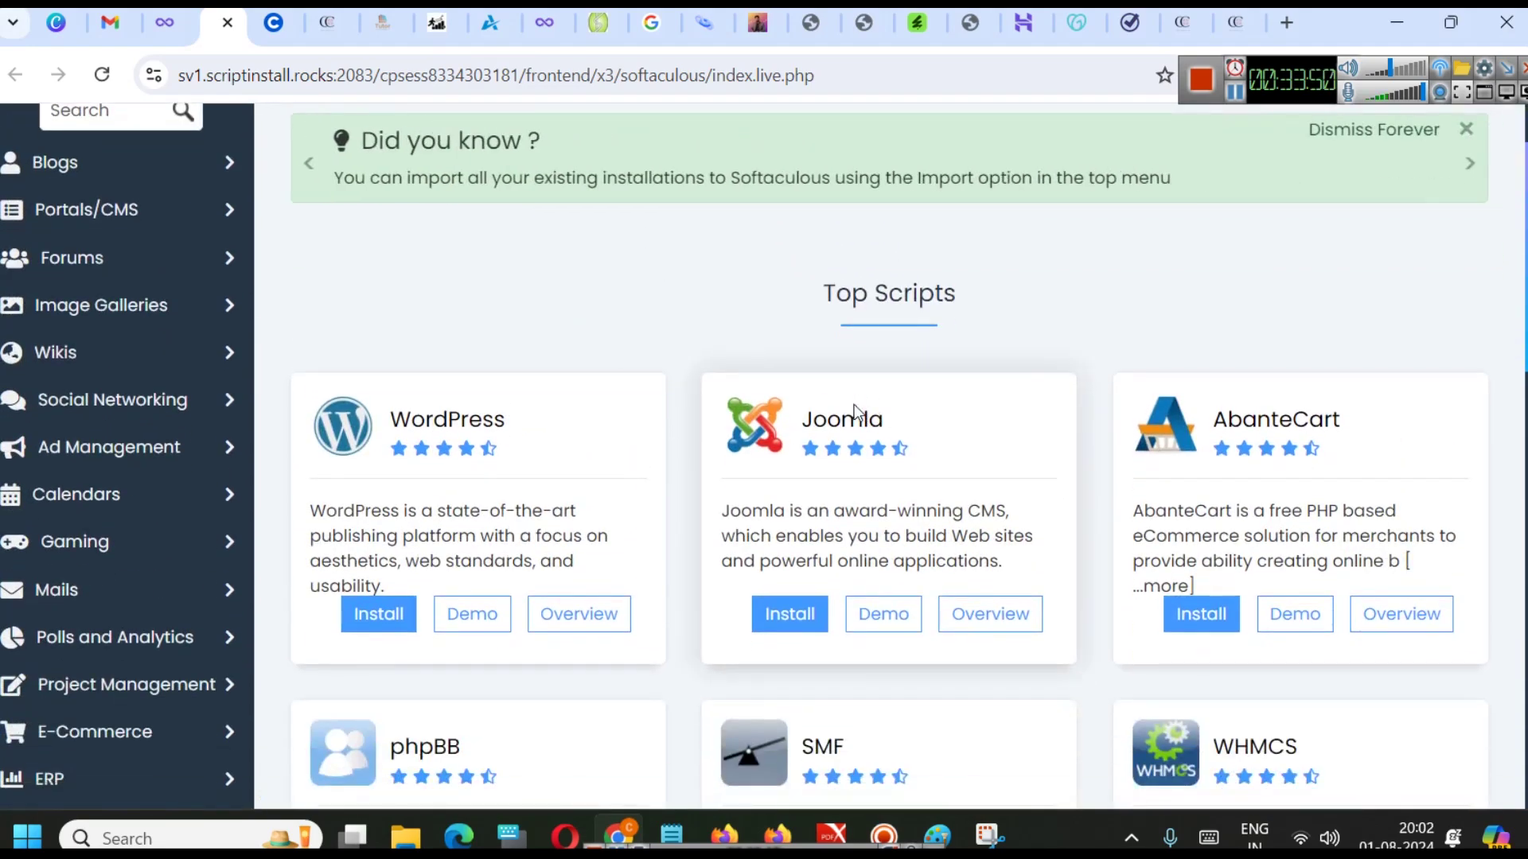
- Capture a screenshot of the Top Scripts page and draw an arrow pointing at WordPress's Install option in Snipping Tool
key(super+shift+s)
drag(68, 91, 1486, 799)
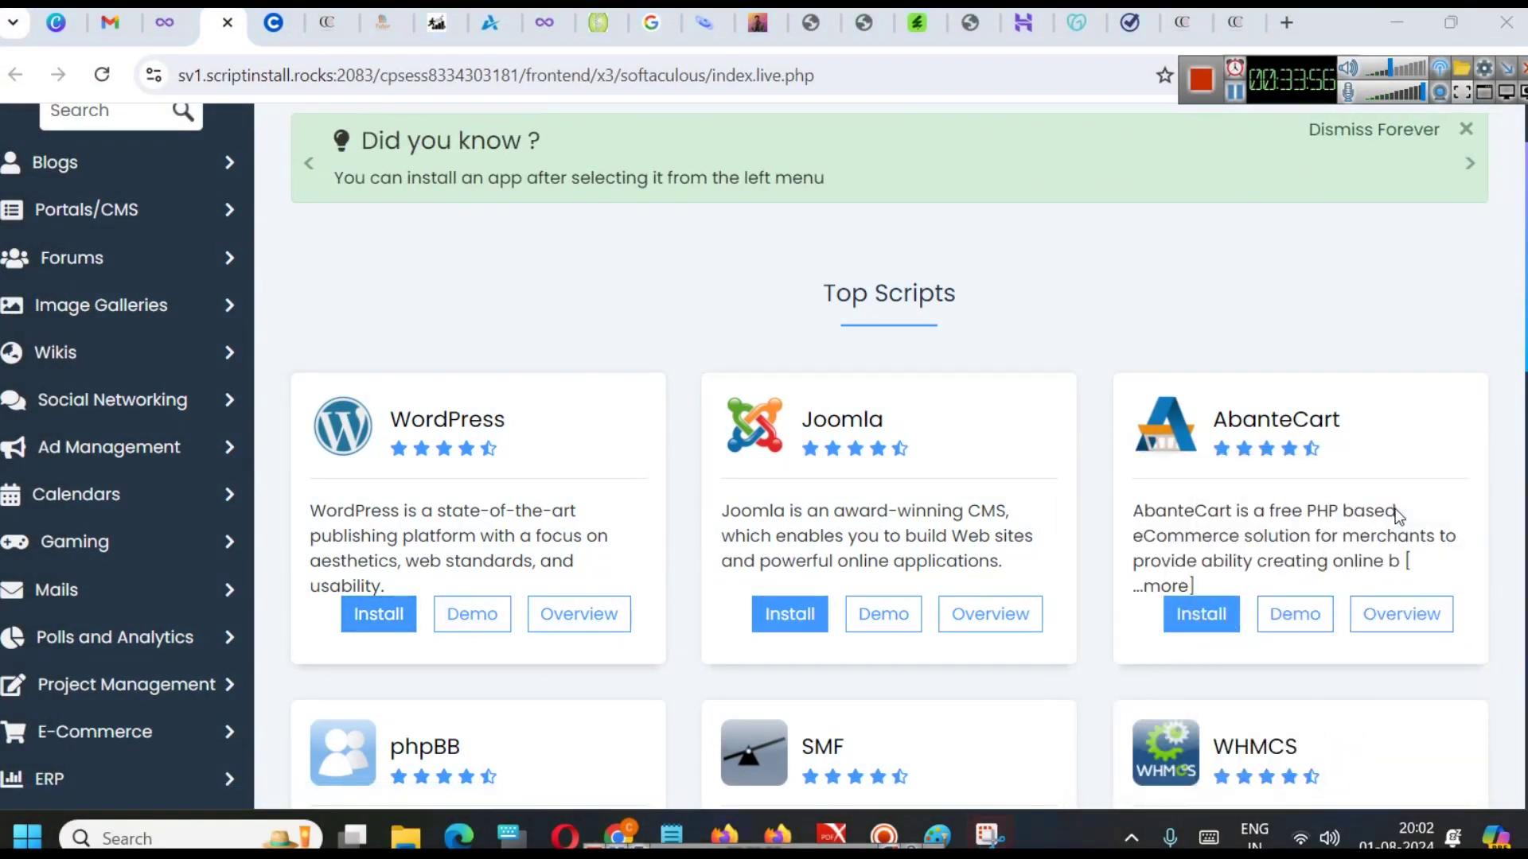
click(1015, 818)
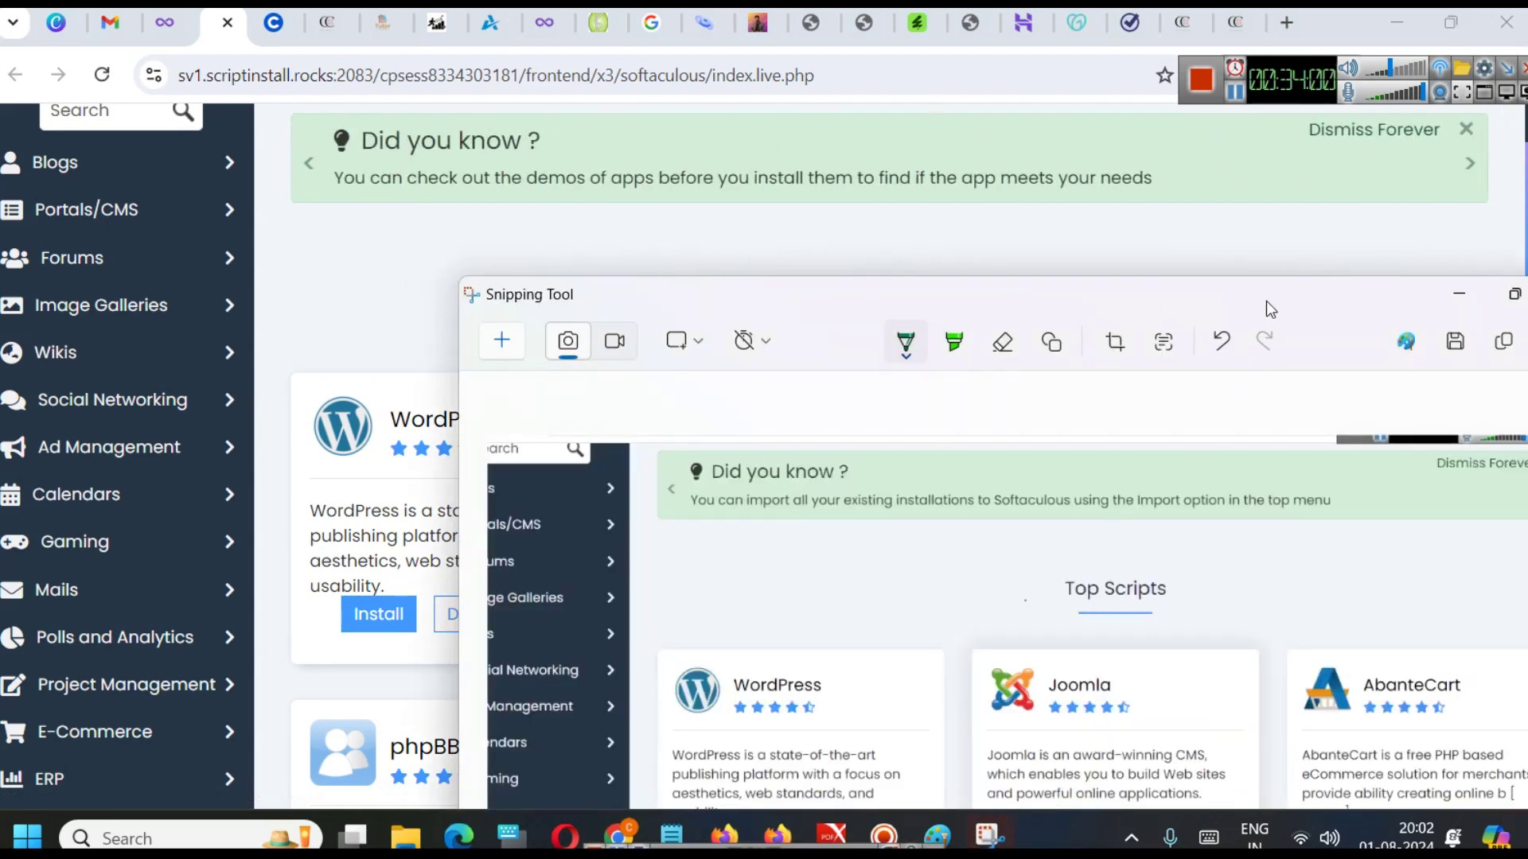
double_click(1267, 300)
mouse_move(386, 701)
mouse_down()
mouse_move(380, 646)
mouse_move(362, 670)
mouse_move(412, 681)
mouse_up()
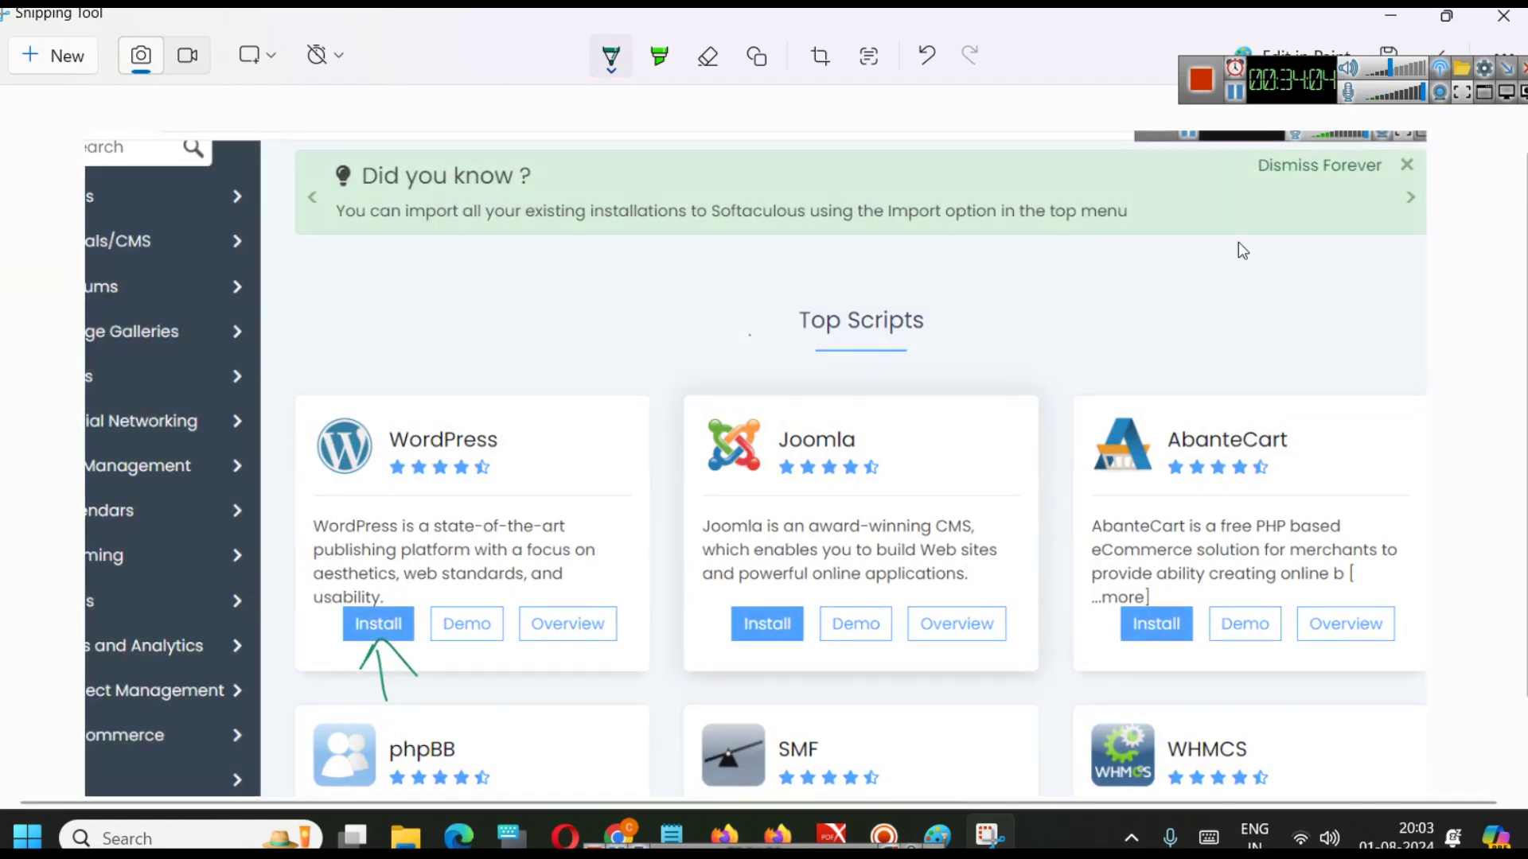
- Return to the browser, open the WordPress installation form, and review its software setup and site settings
key(alt+Tab)
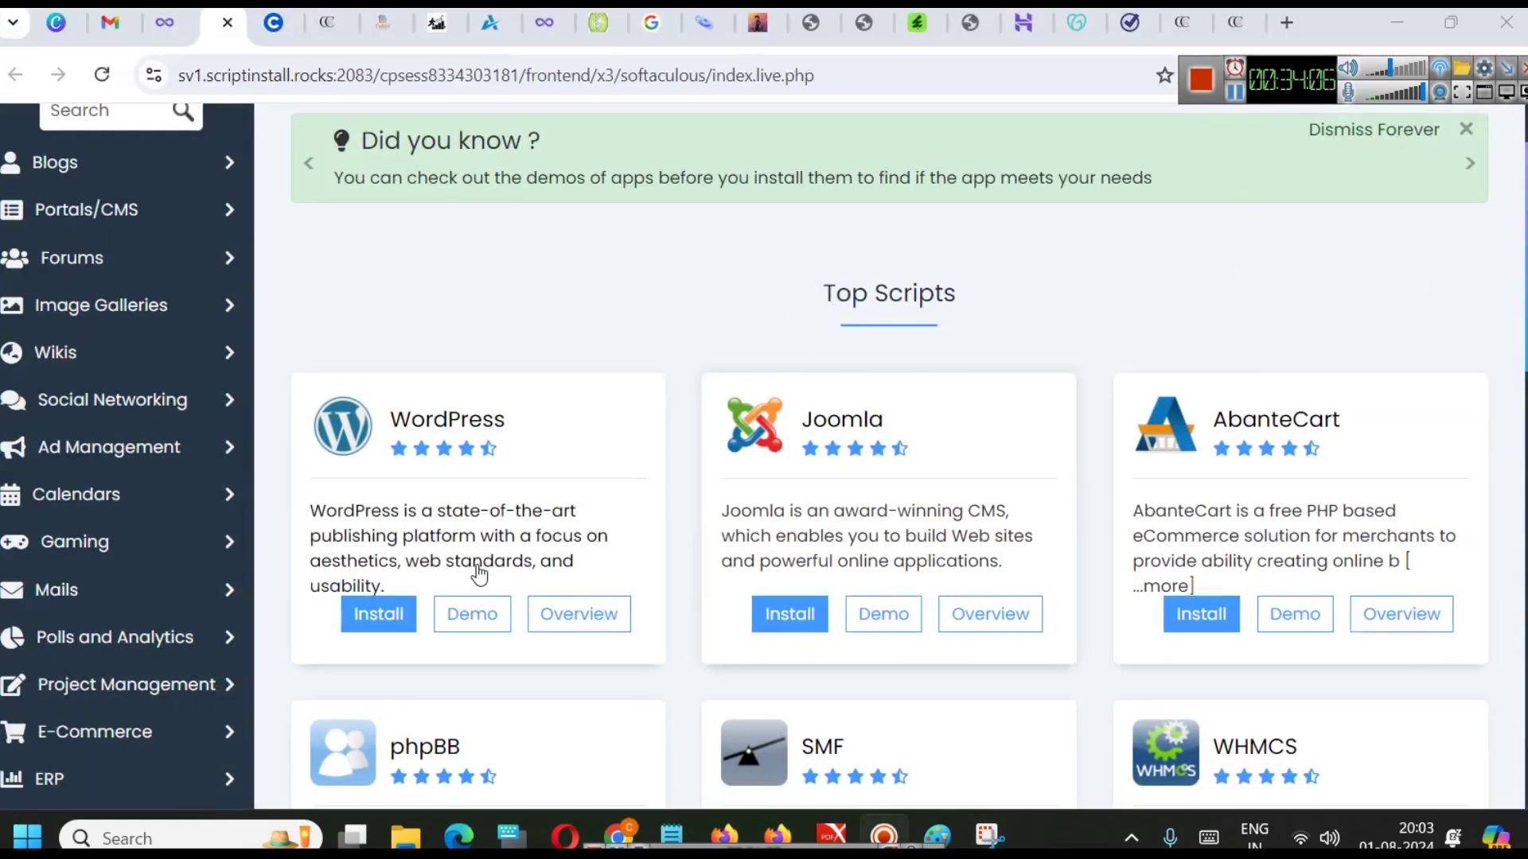
click(378, 621)
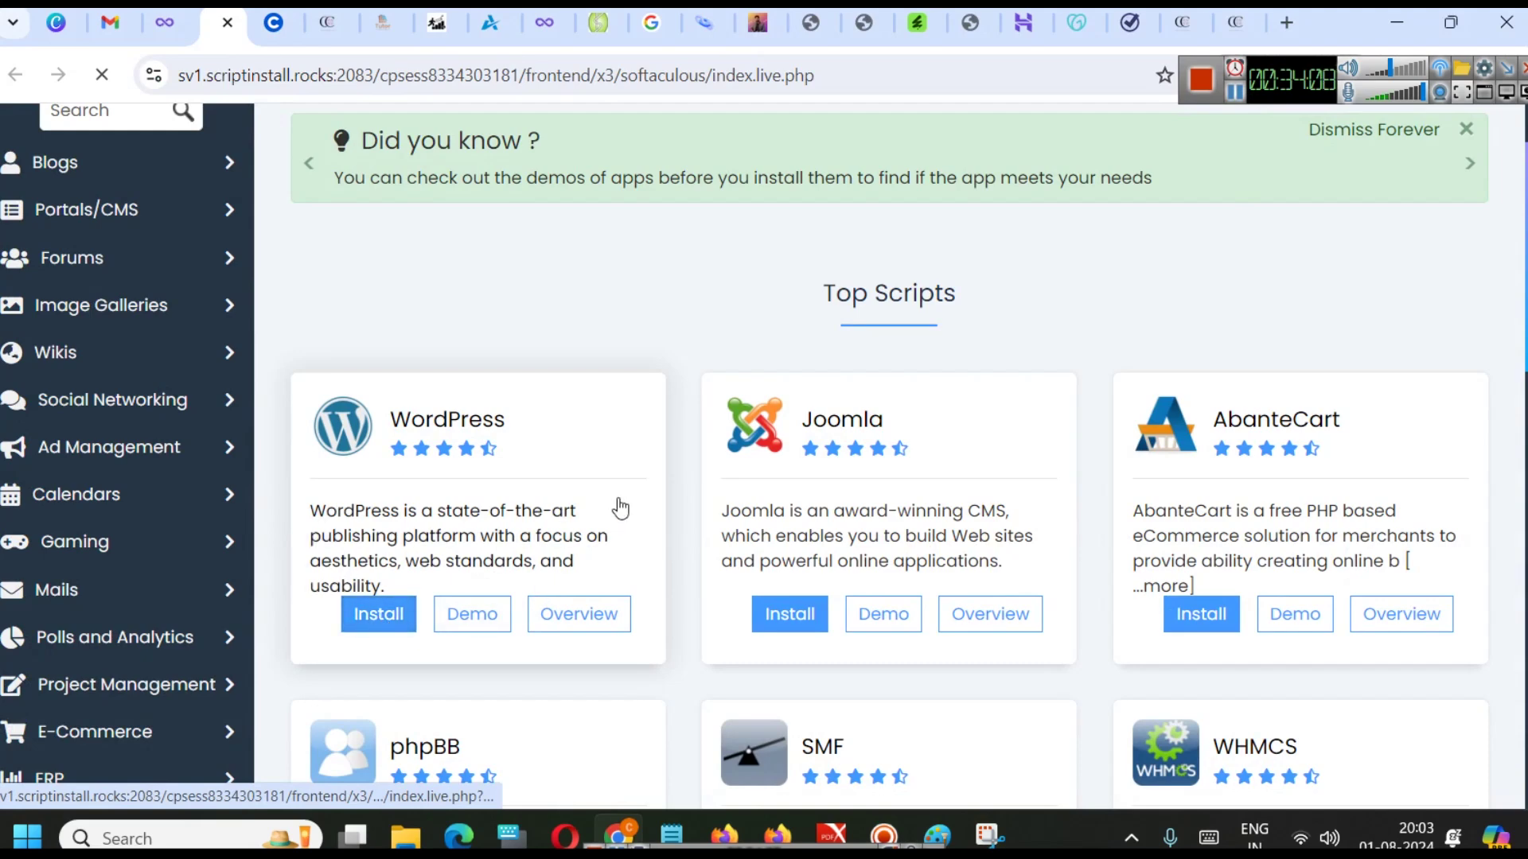
scroll(720, 507, down, 3)
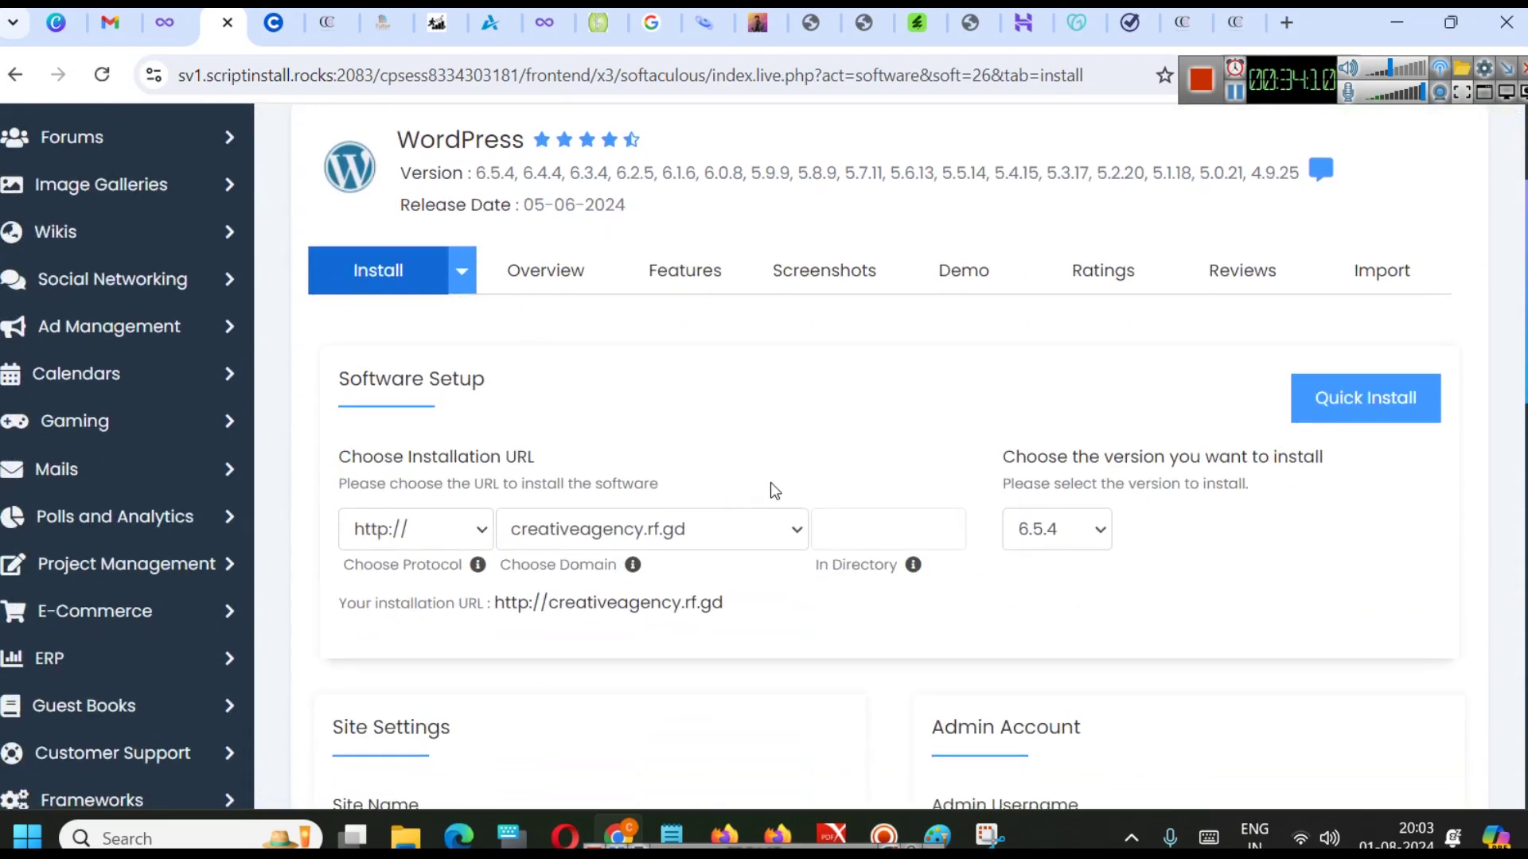
click(614, 460)
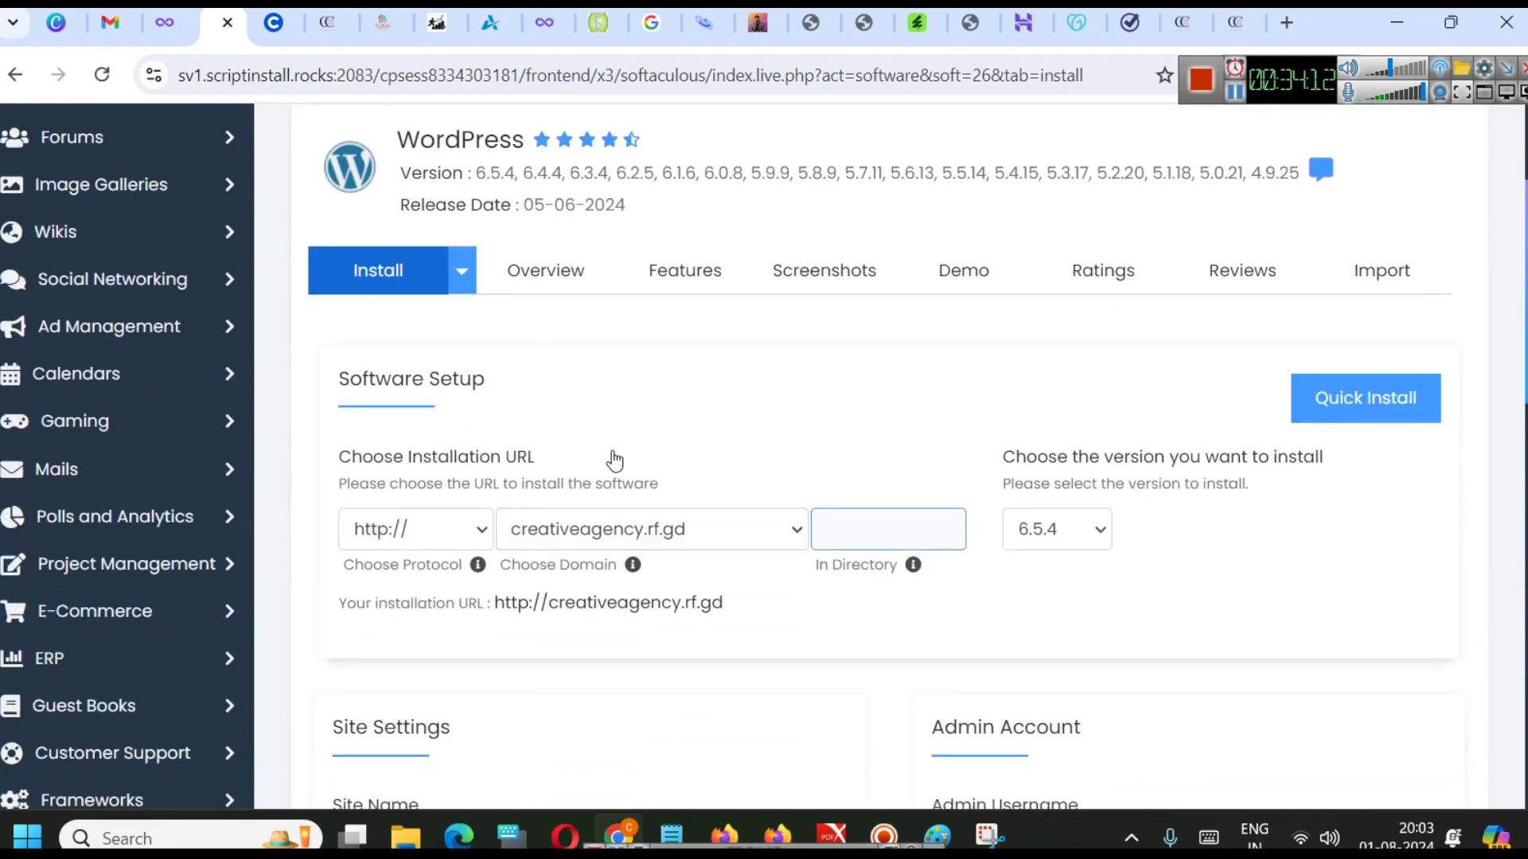
scroll(501, 484, down, 1)
scroll(500, 484, down, 1)
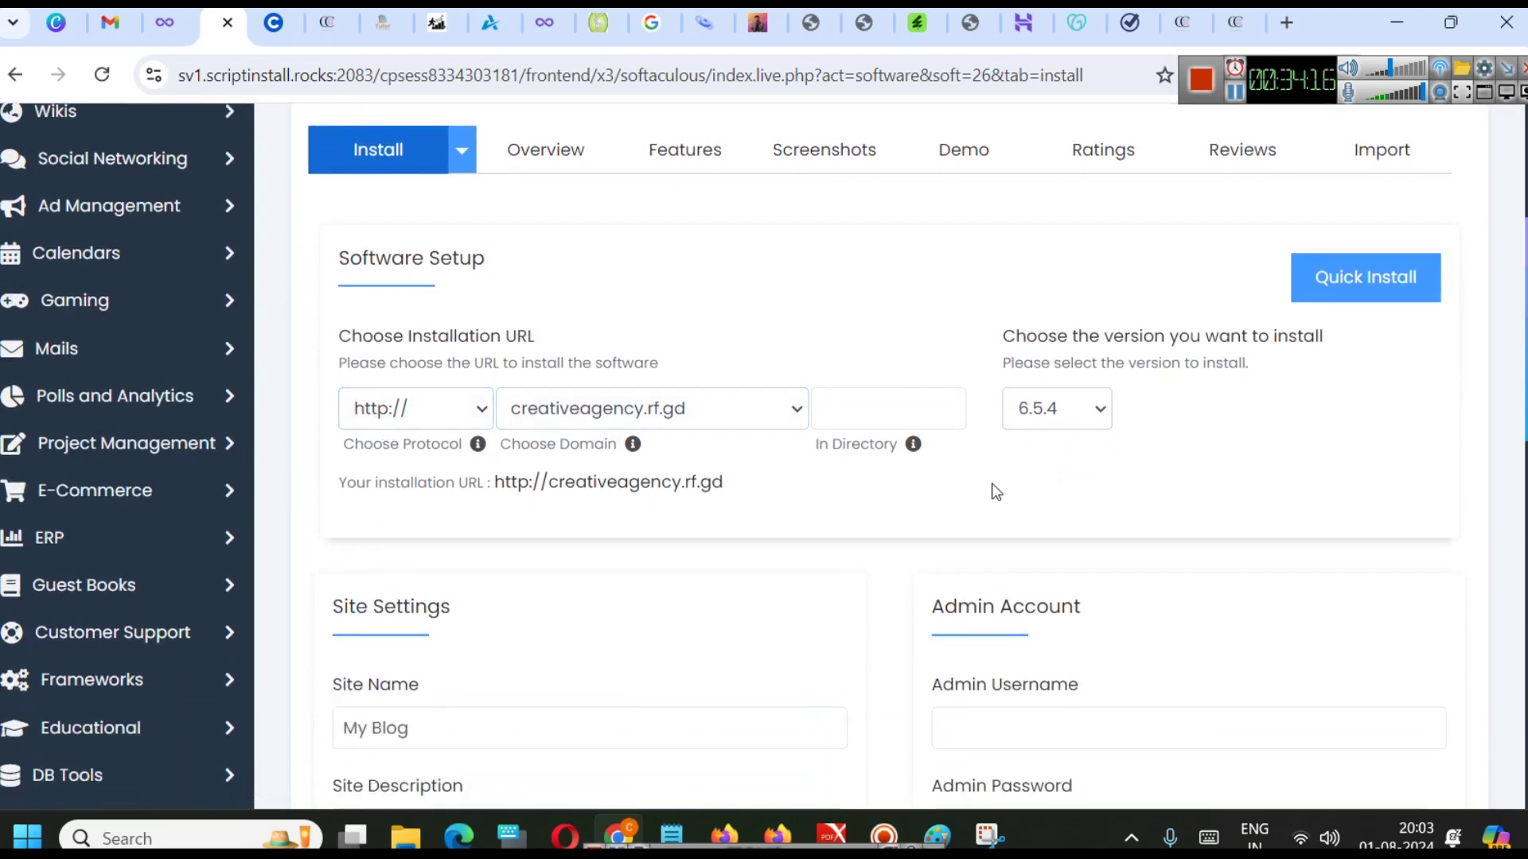
scroll(851, 509, down, 3)
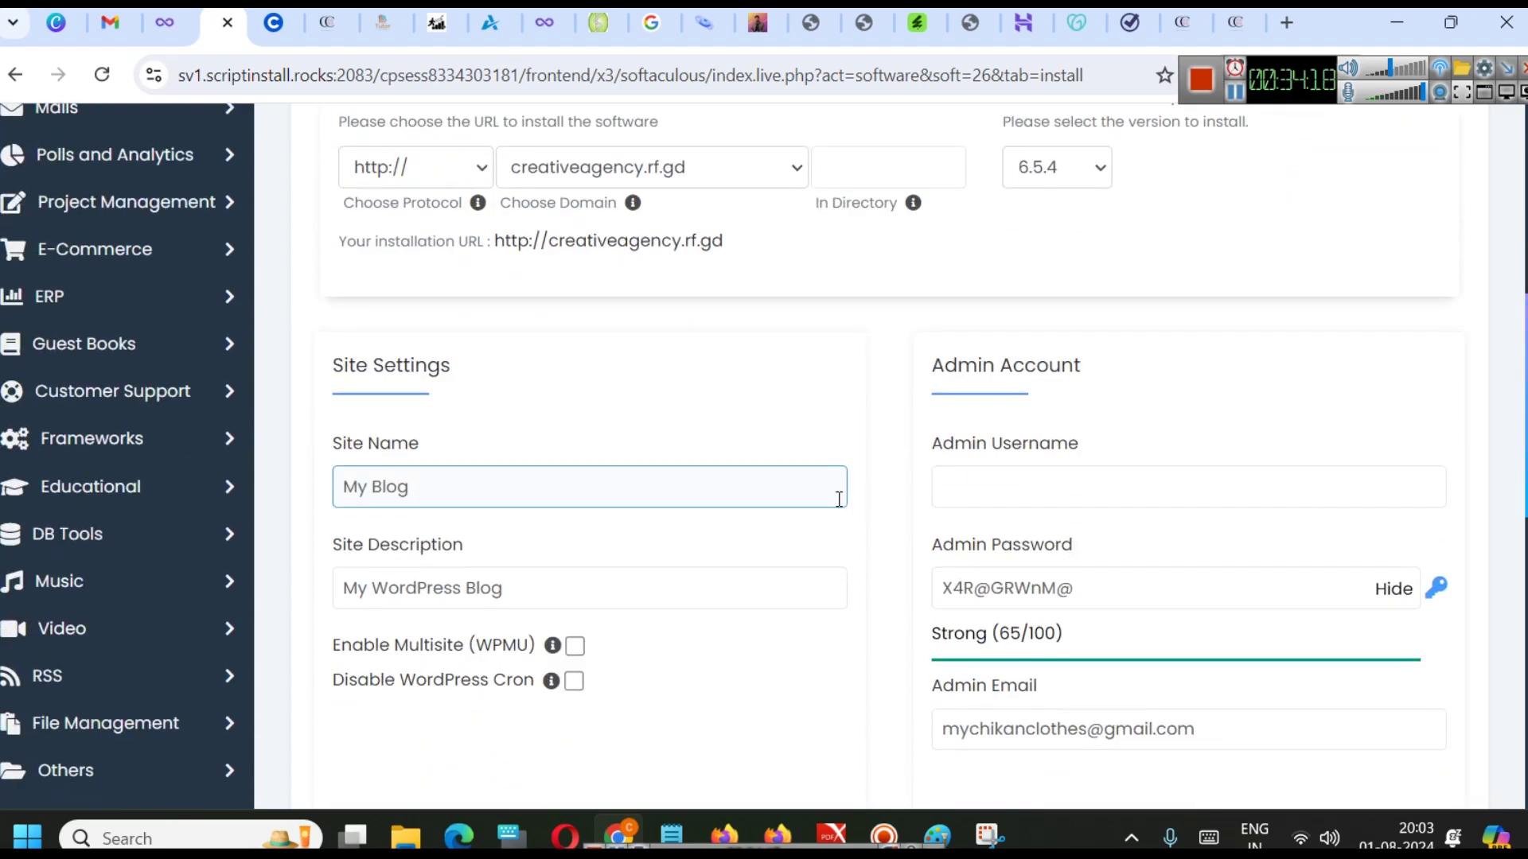
scroll(864, 604, up, 1)
- Copy the generated admin password from the WordPress installation form
click(1025, 601)
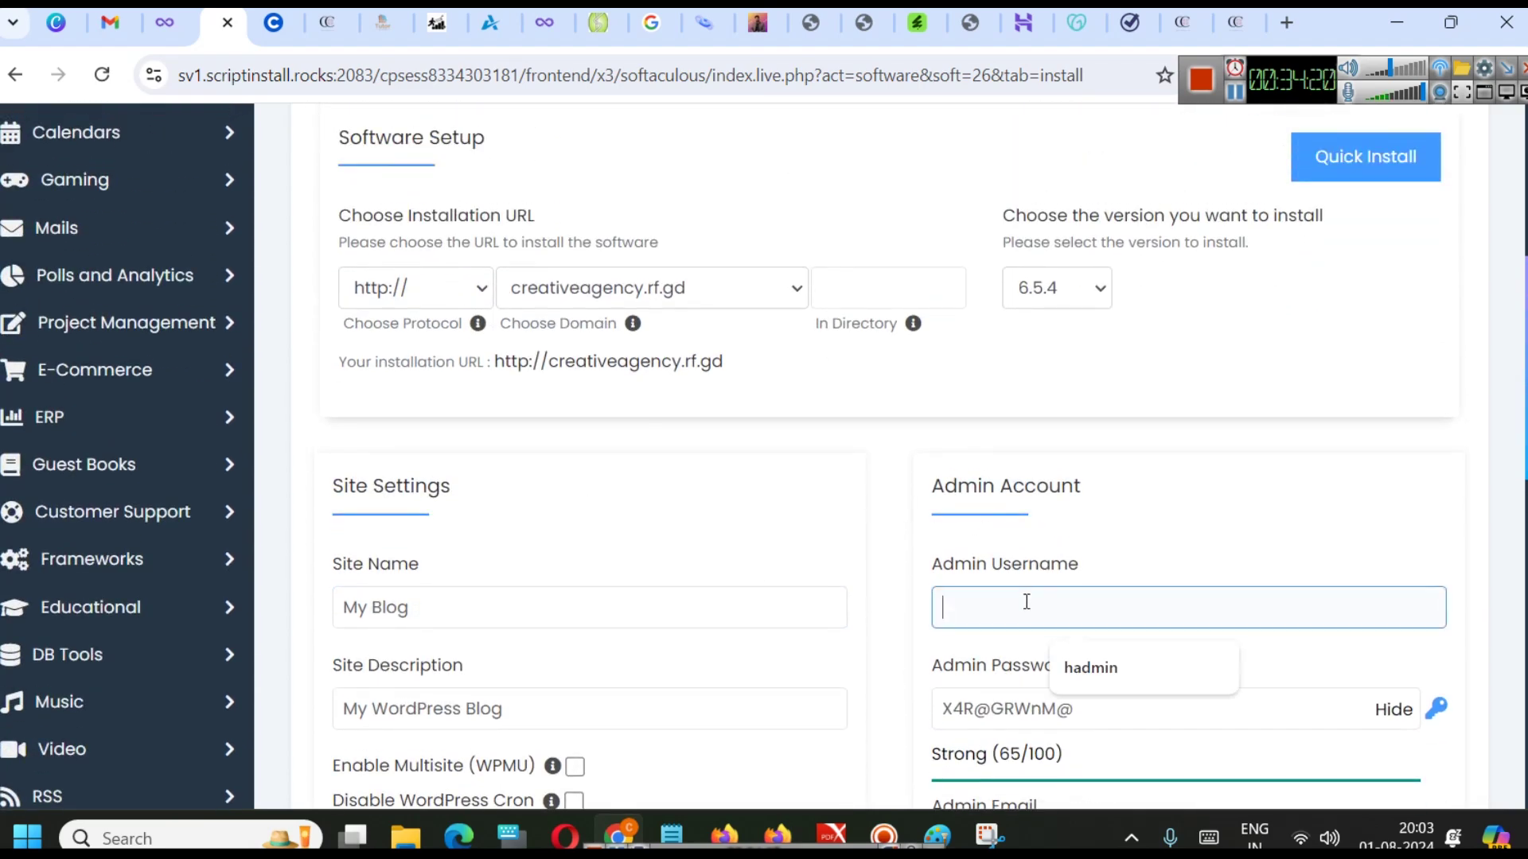
scroll(1034, 589, down, 1)
click(1085, 596)
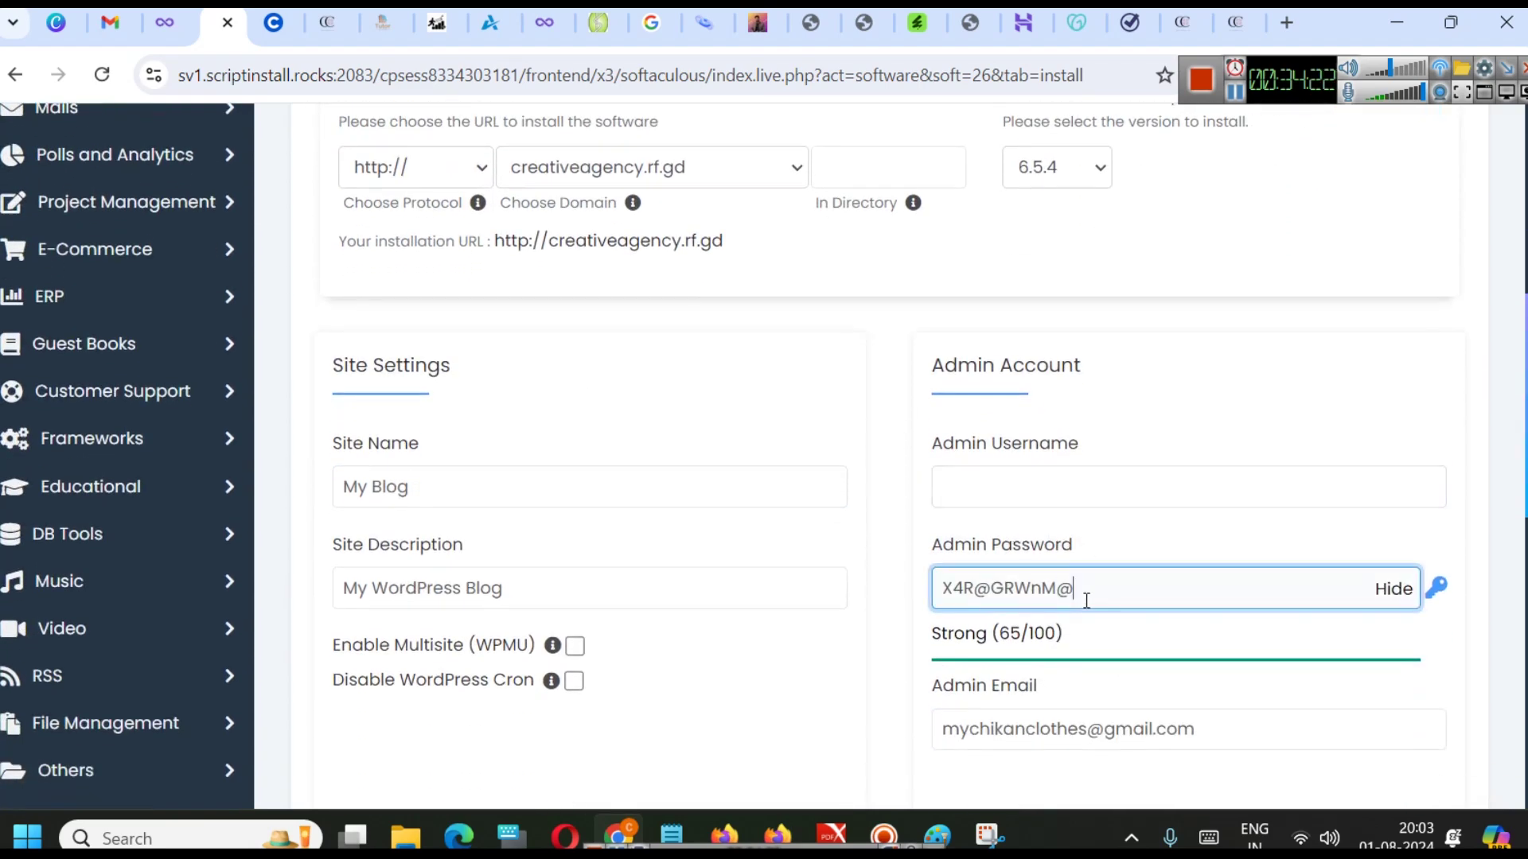
key(ctrl+a)
key(ctrl+c)
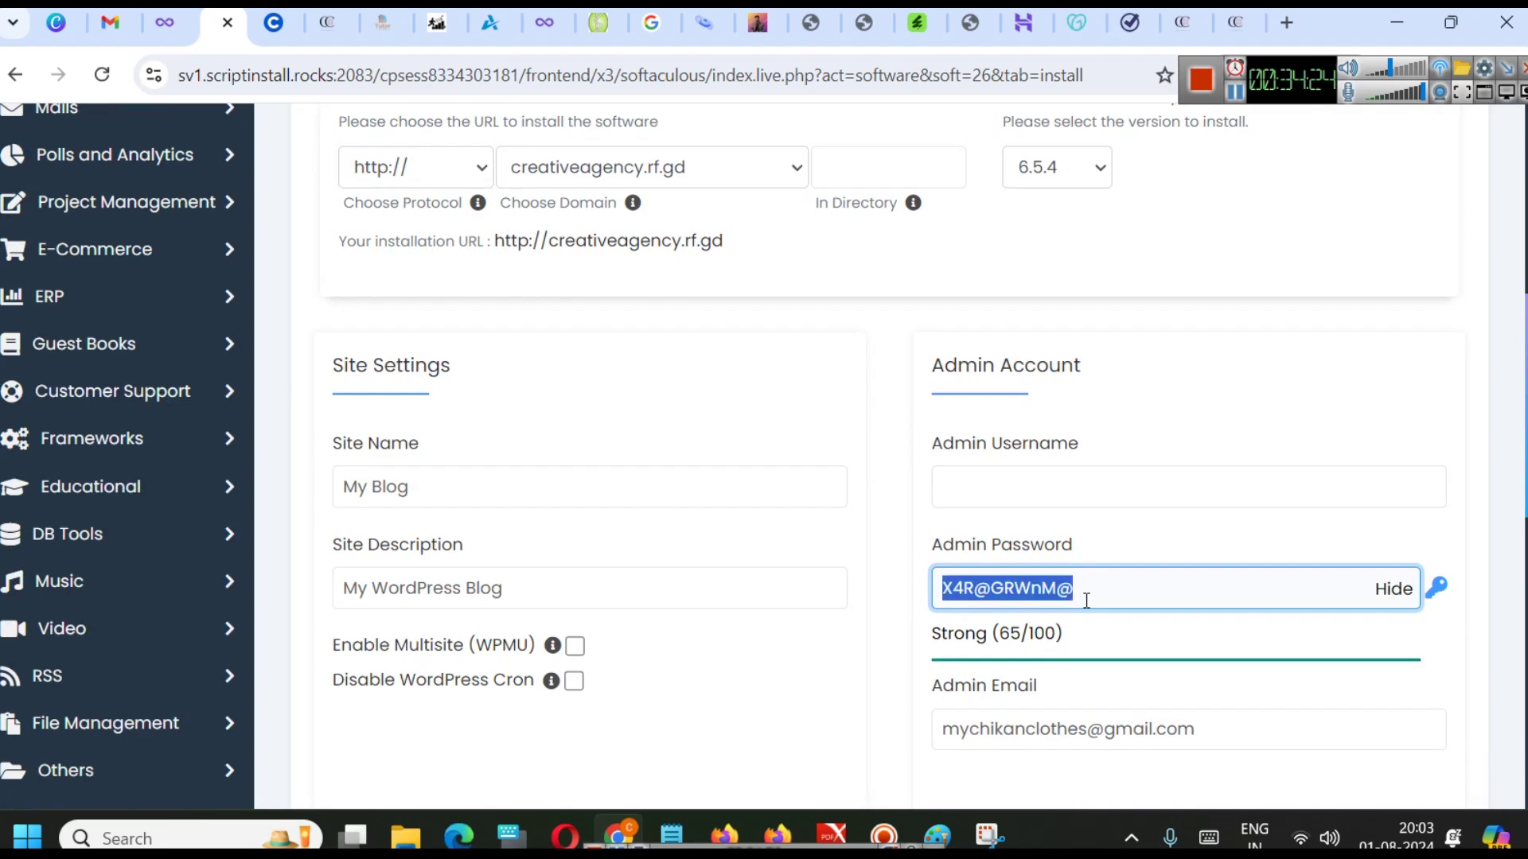
- Add an "admin password :" line at the end of the For Digital Marketing notes and paste the copied admin password
mouse_move(672, 836)
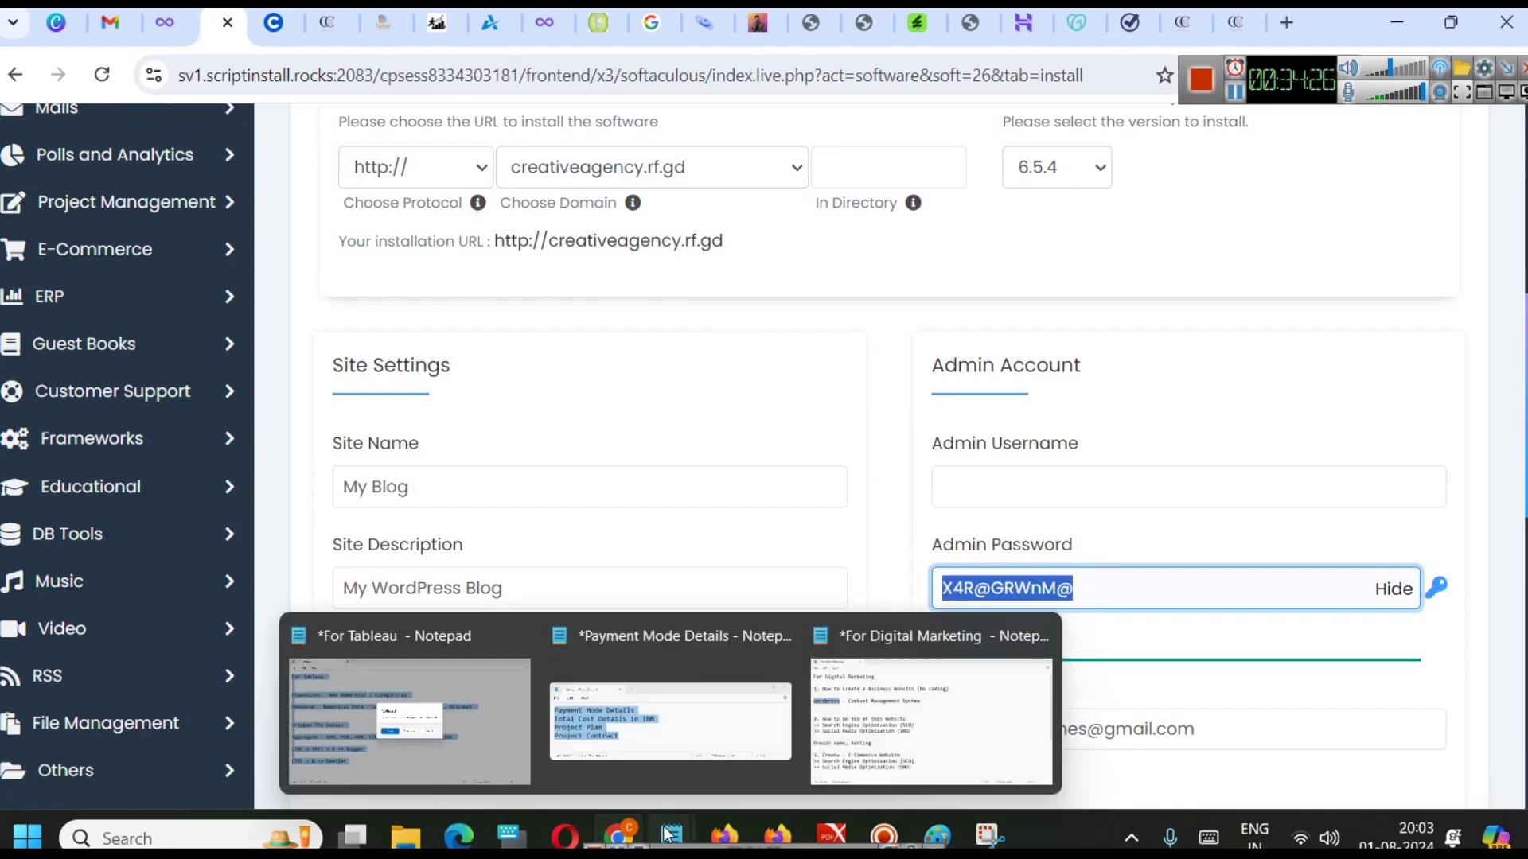
click(900, 753)
click(902, 704)
key(Return)
key(Return)
key(Return)
key(Return)
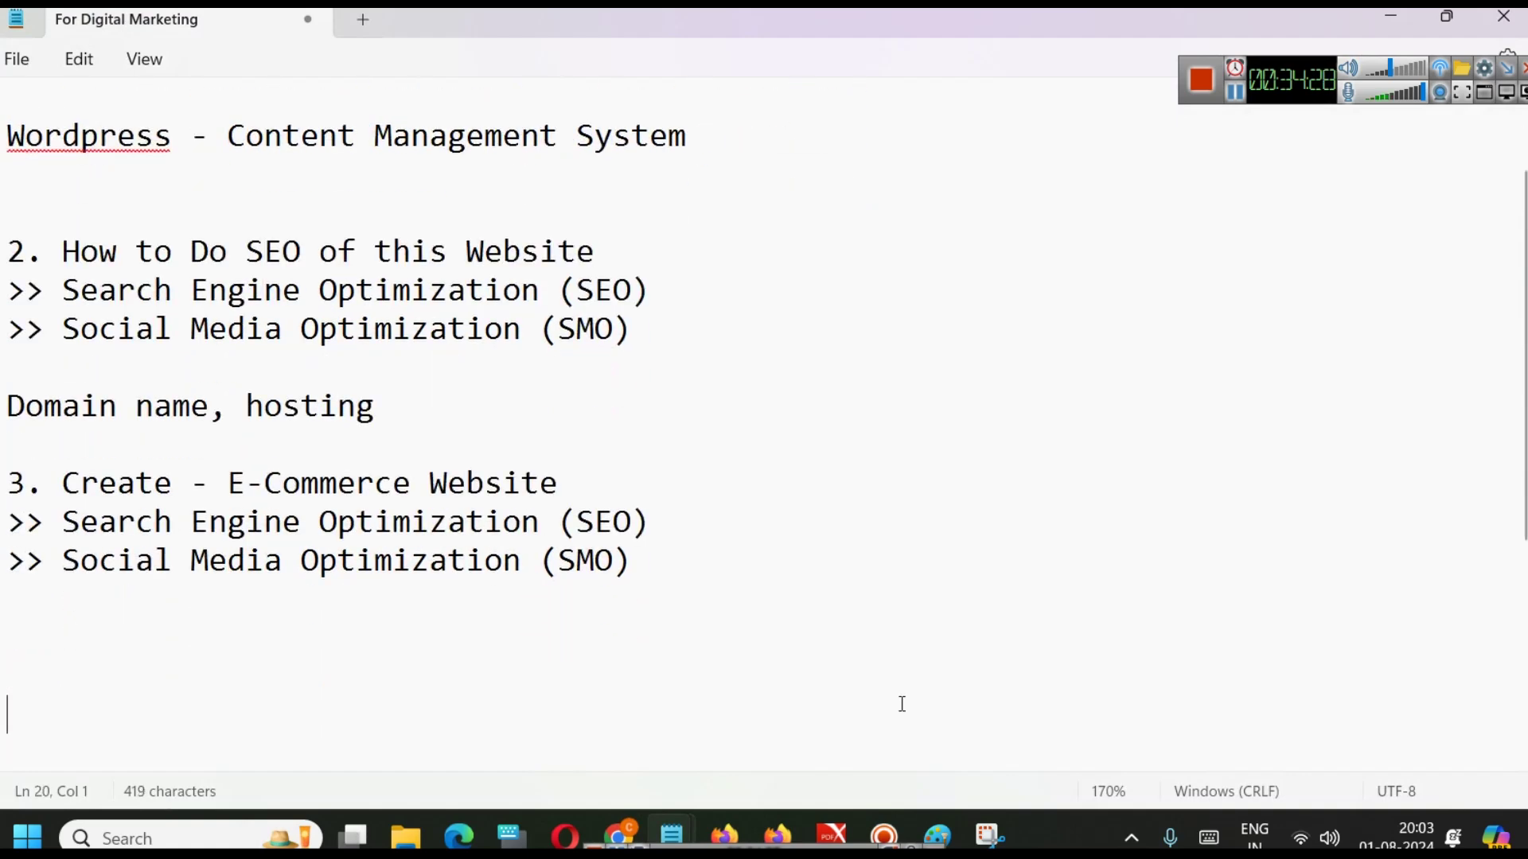
text(admin pa)
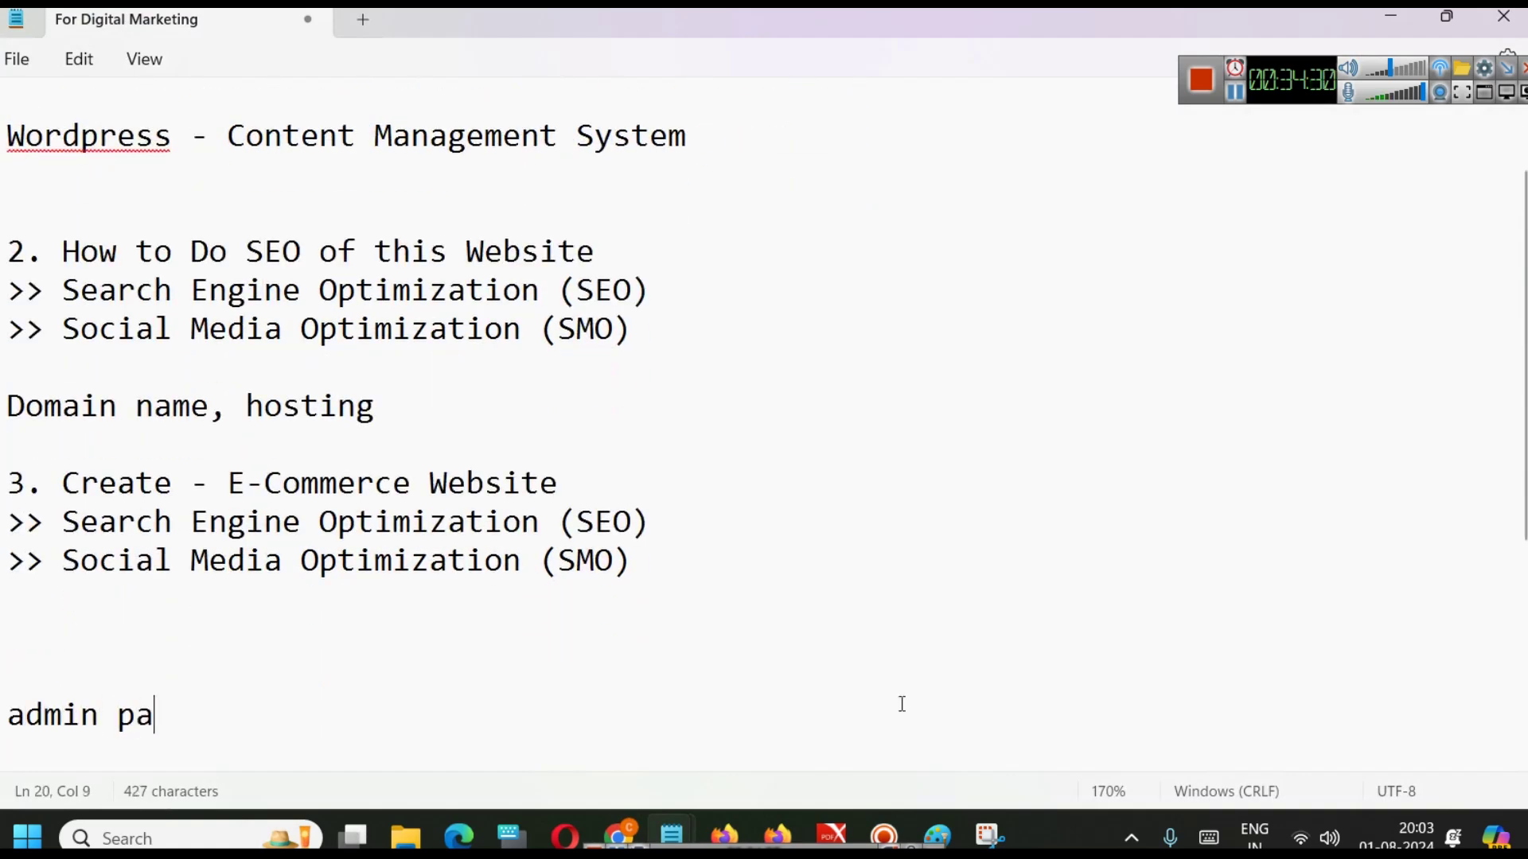
text(sswoir)
key(BackSpace)
key(BackSpace)
text(o)
key(BackSpace)
text(rd :)
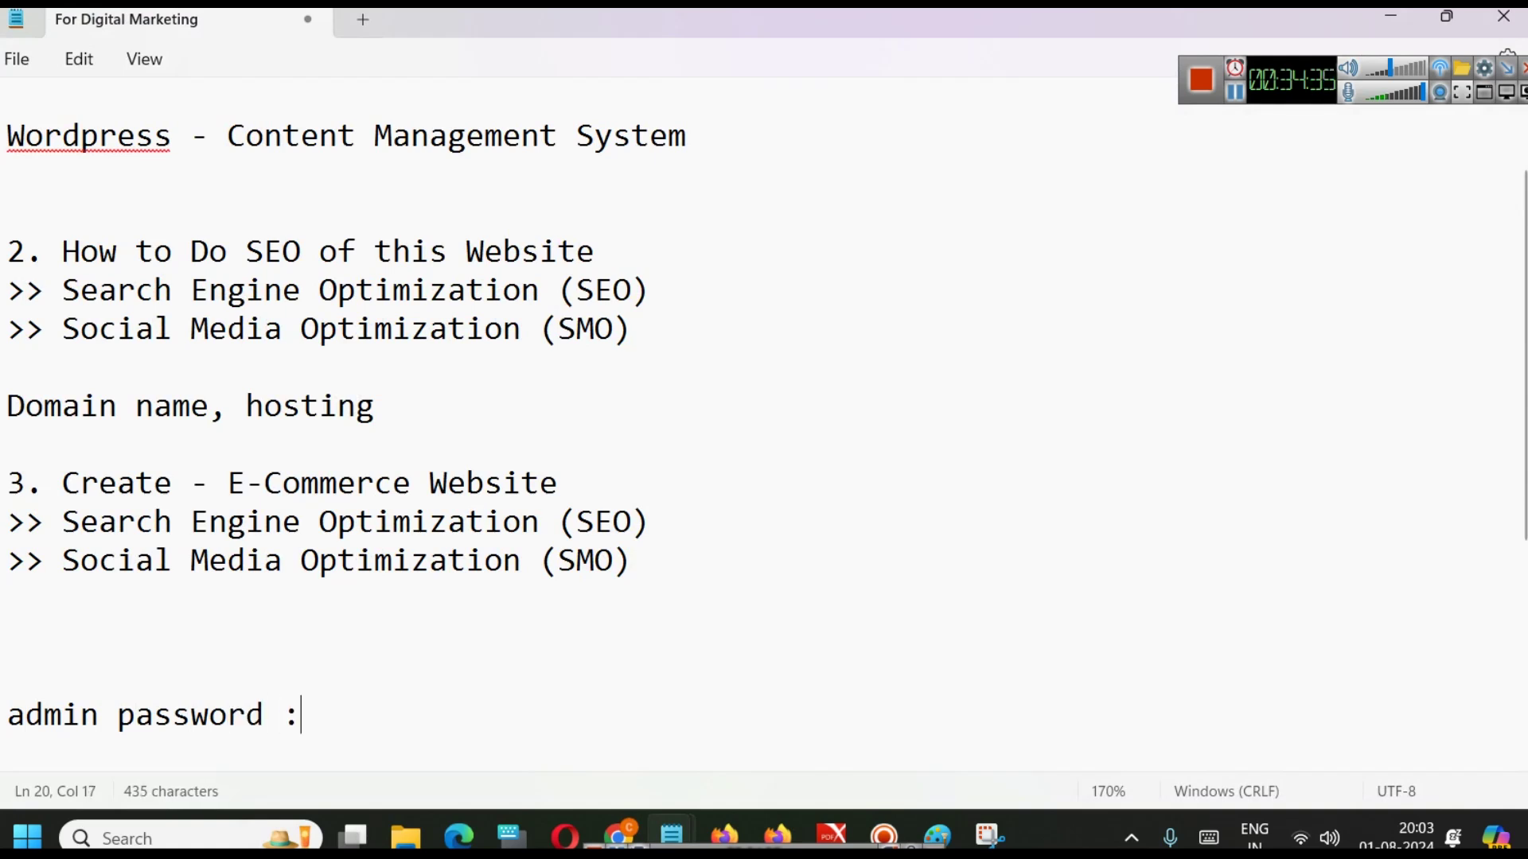
key(ctrl+v)
- Add the line "admin username : cadmin" directly above the admin password line in the notes
key(Up)
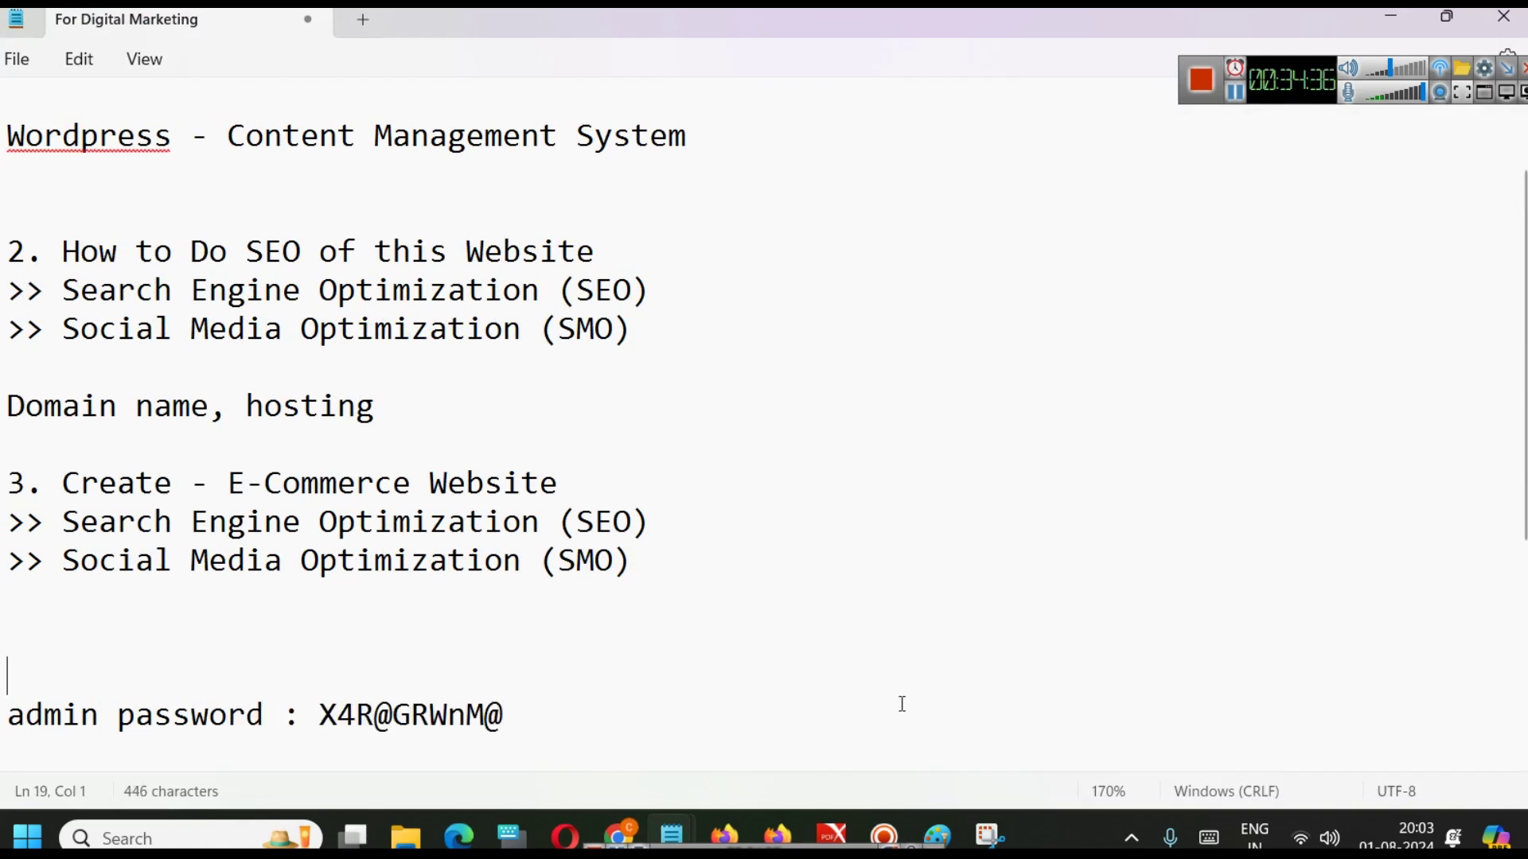
text(admin use)
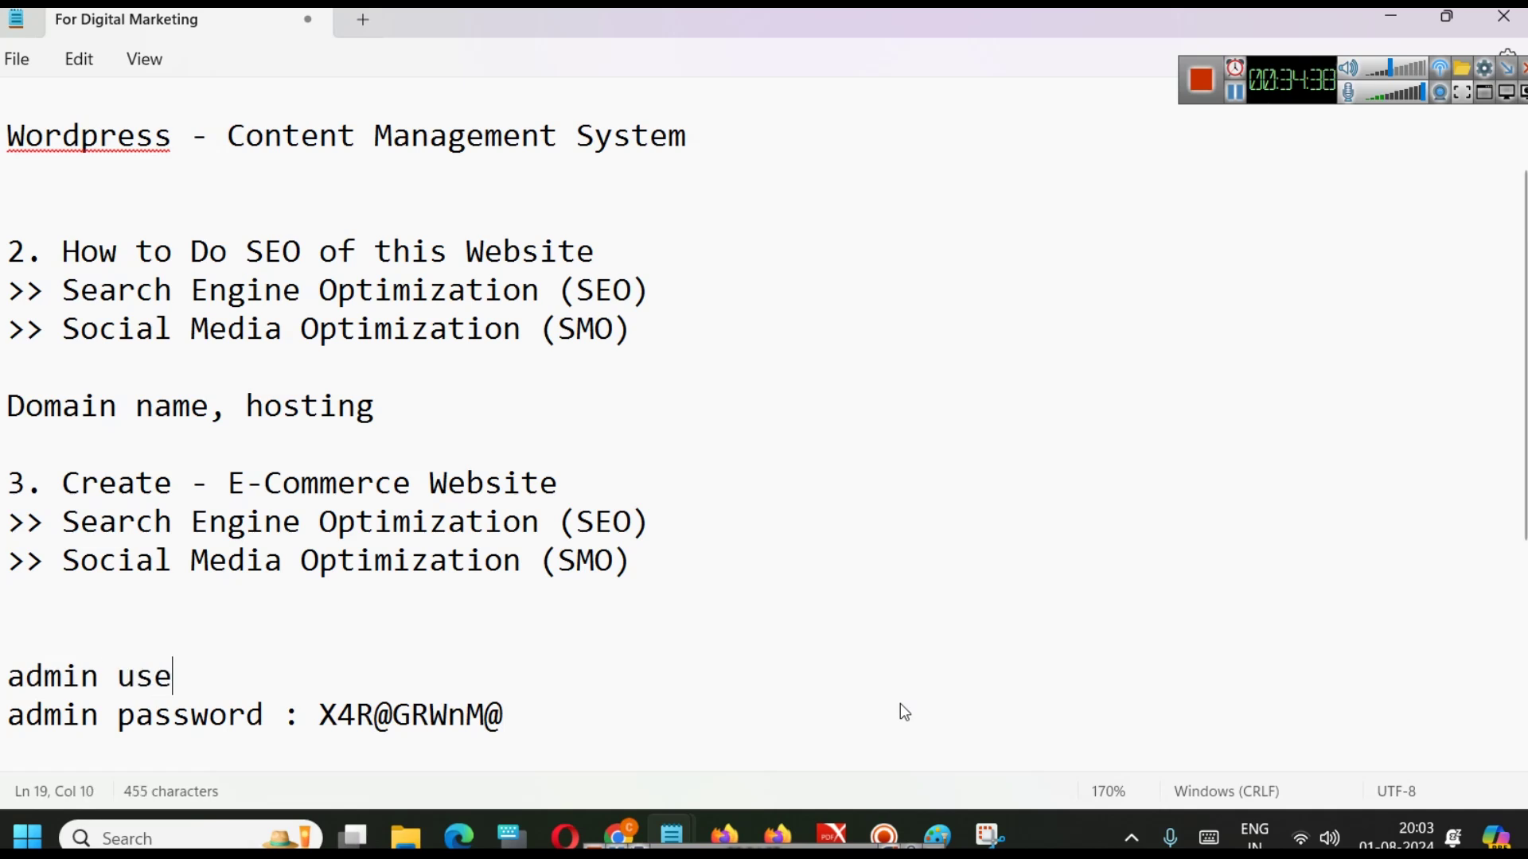
text(rname : cadmin)
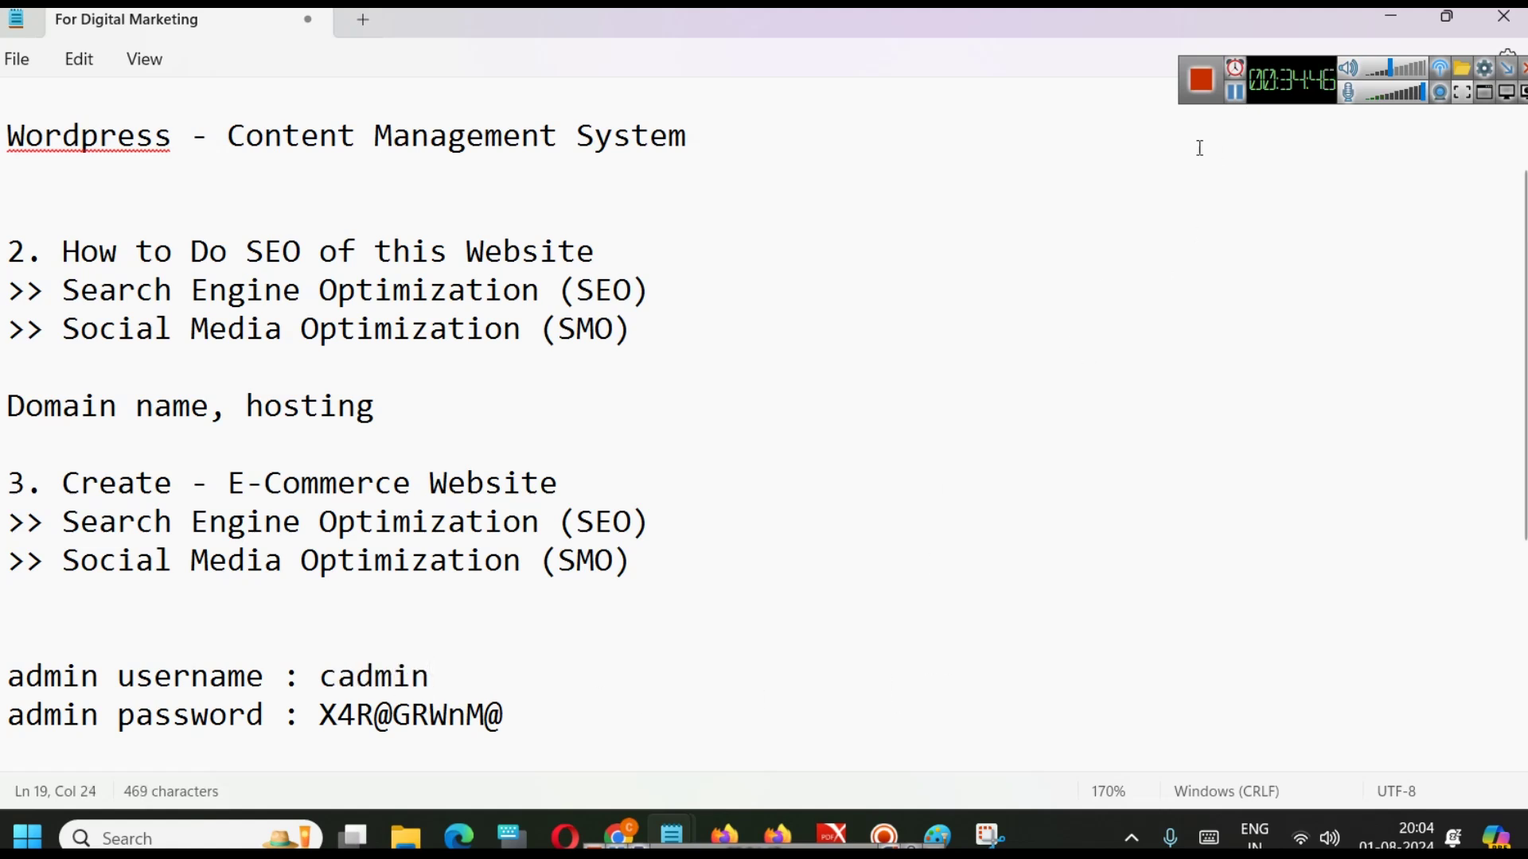
- Return to the WordPress installation form and set the admin username to cadmin
click(1393, 16)
click(1025, 475)
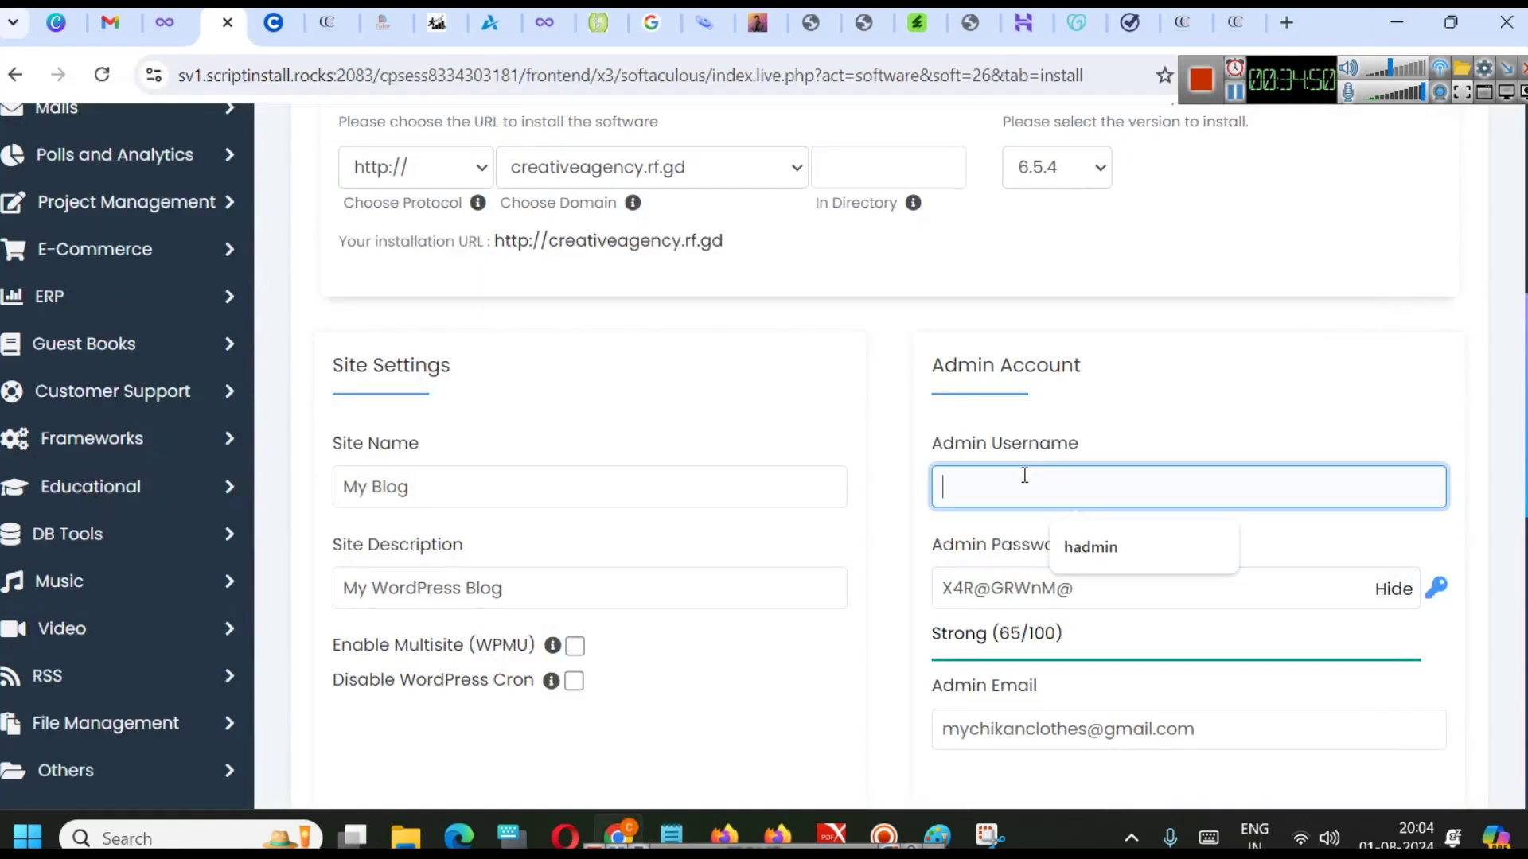
text(ca)
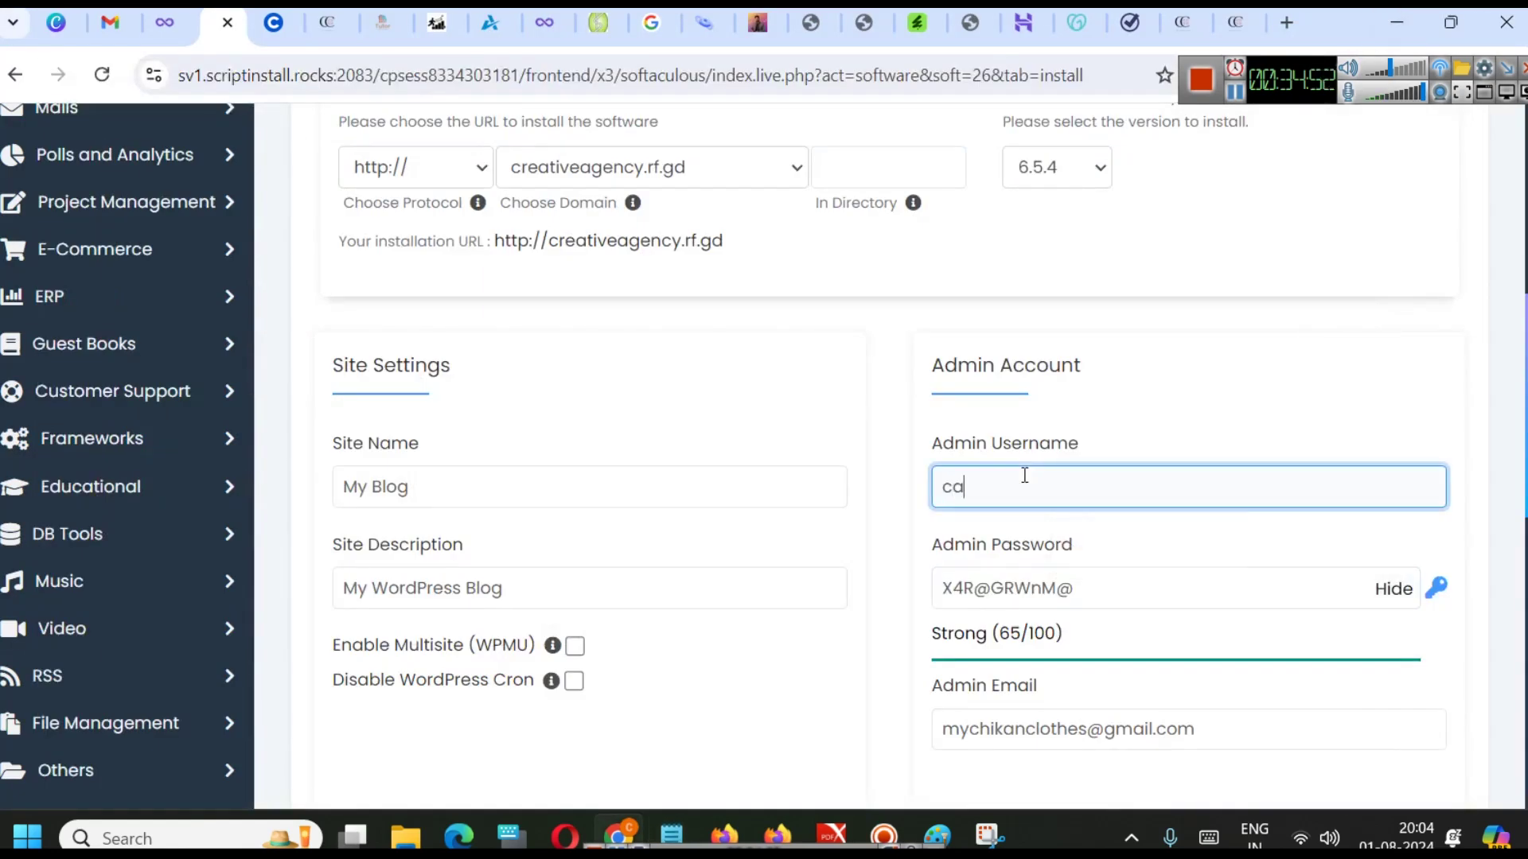
text(dmin)
- Examine the whole installation form, including the site settings, admin account, language, advanced options and theme sections
click(928, 544)
scroll(1034, 541, down, 4)
scroll(915, 397, down, 5)
scroll(914, 396, up, 13)
scroll(909, 555, down, 7)
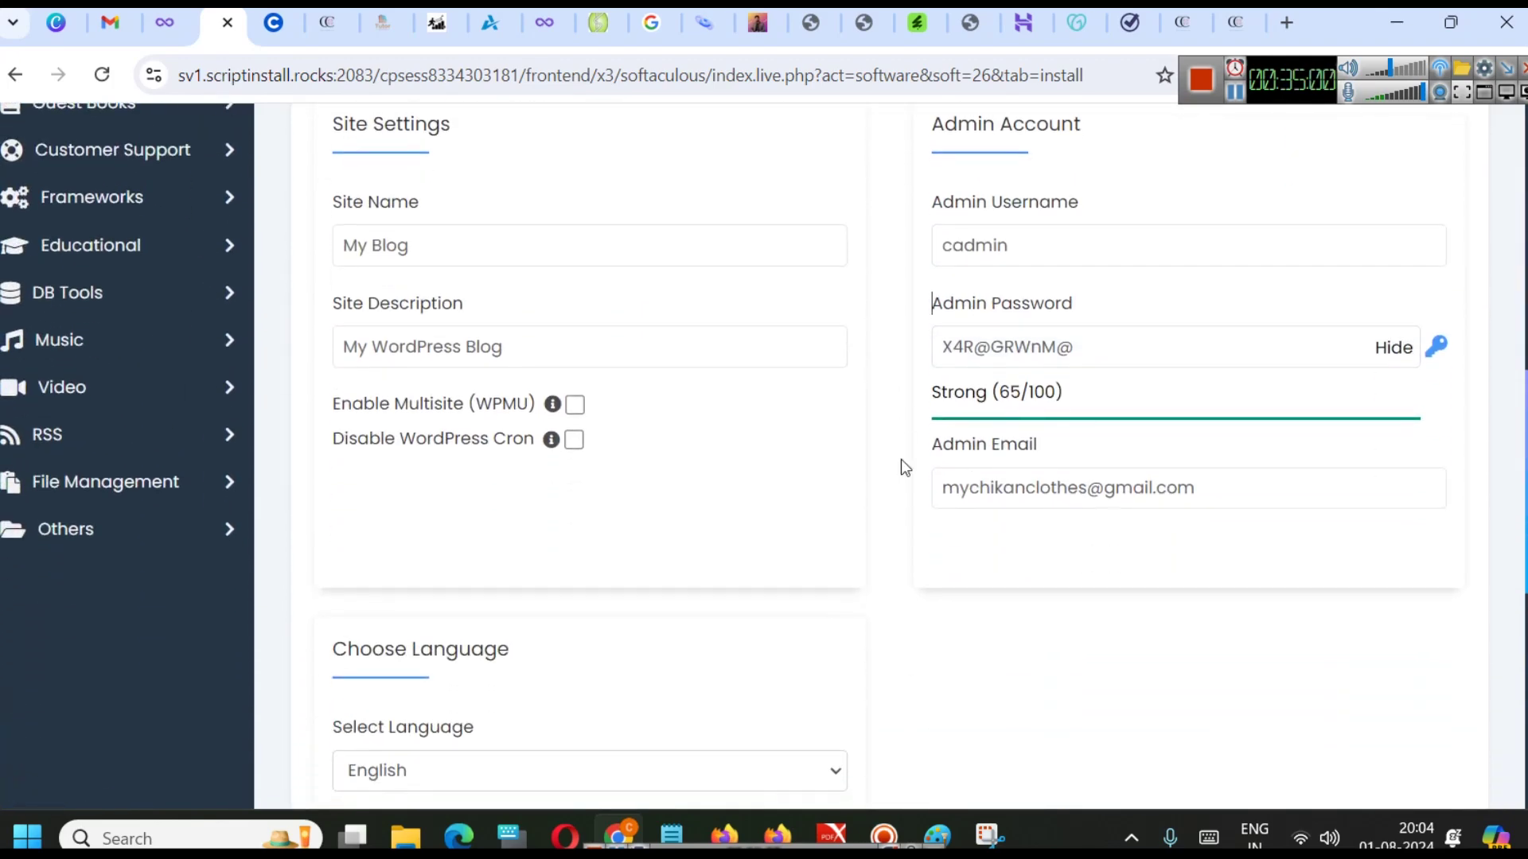
scroll(905, 471, up, 1)
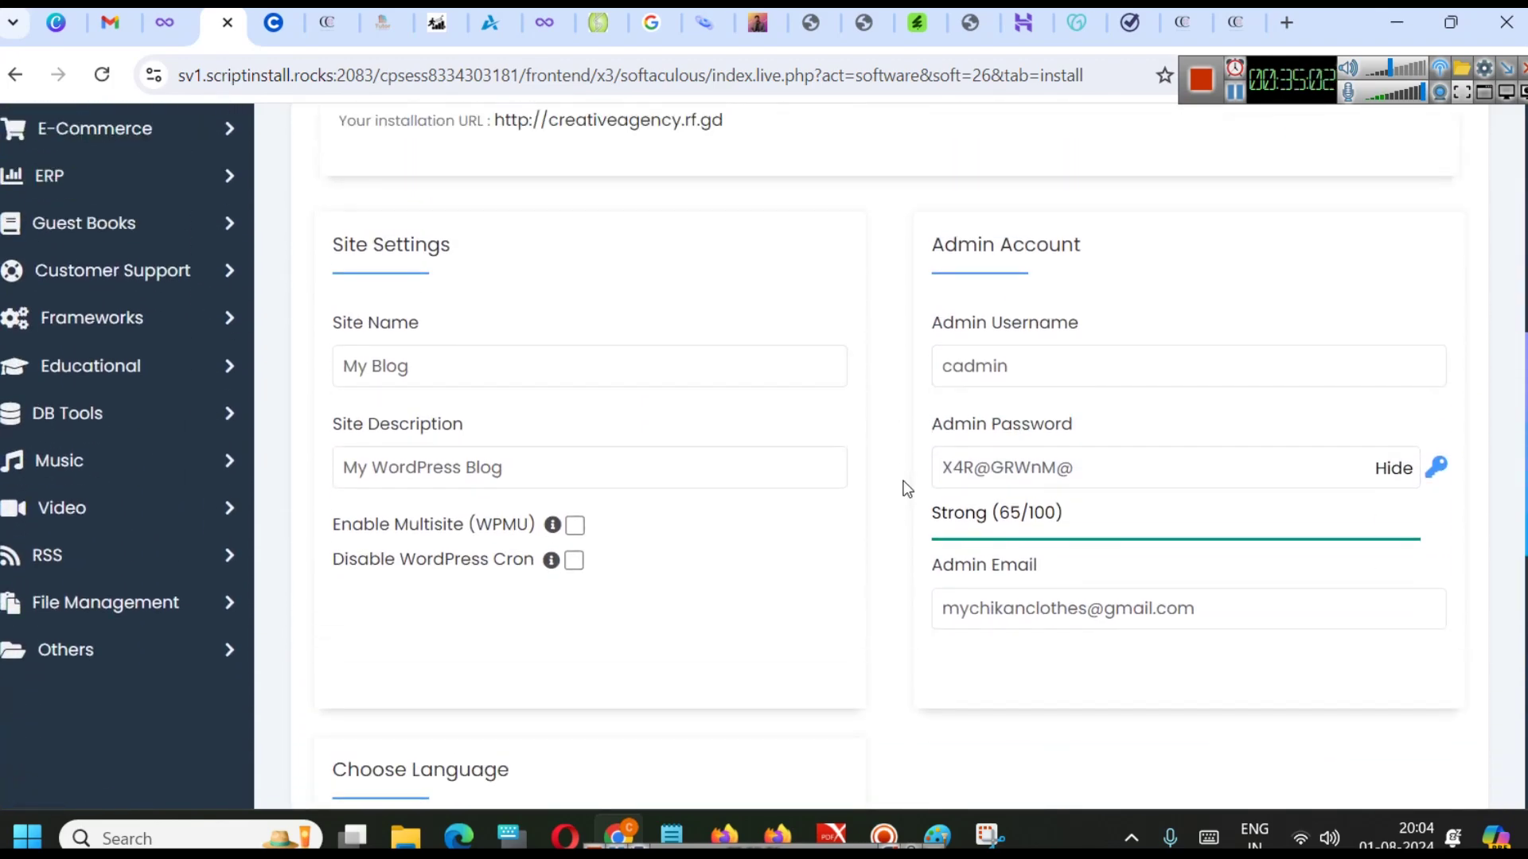
scroll(1189, 271, down, 9)
scroll(1092, 481, up, 6)
scroll(995, 458, up, 10)
- Check the chosen domain creativeagency.rf.gd and install WordPress 6.5.4 on it
scroll(647, 398, down, 3)
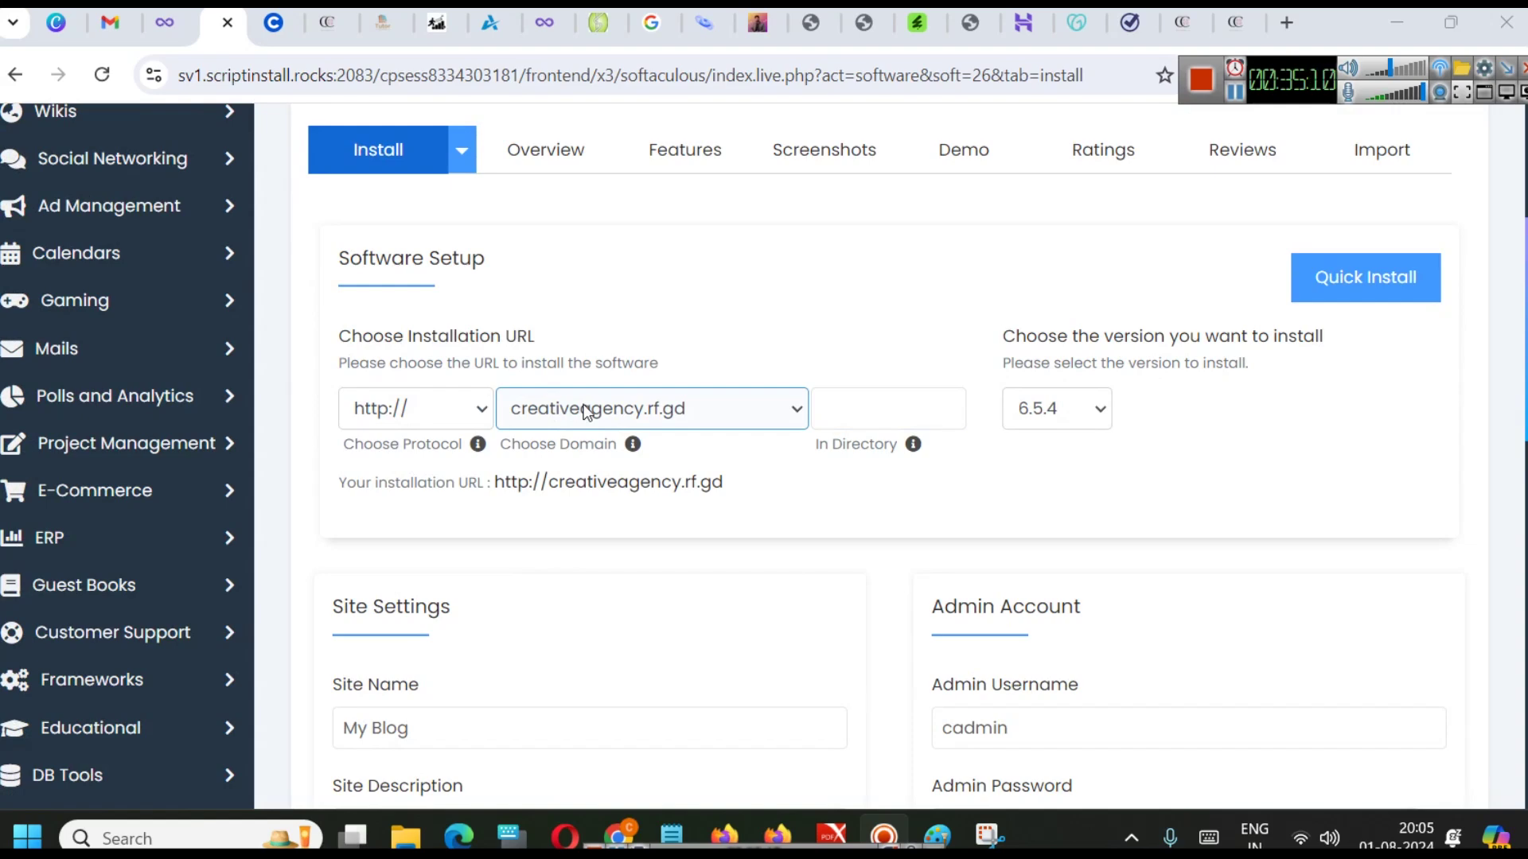
scroll(798, 531, down, 12)
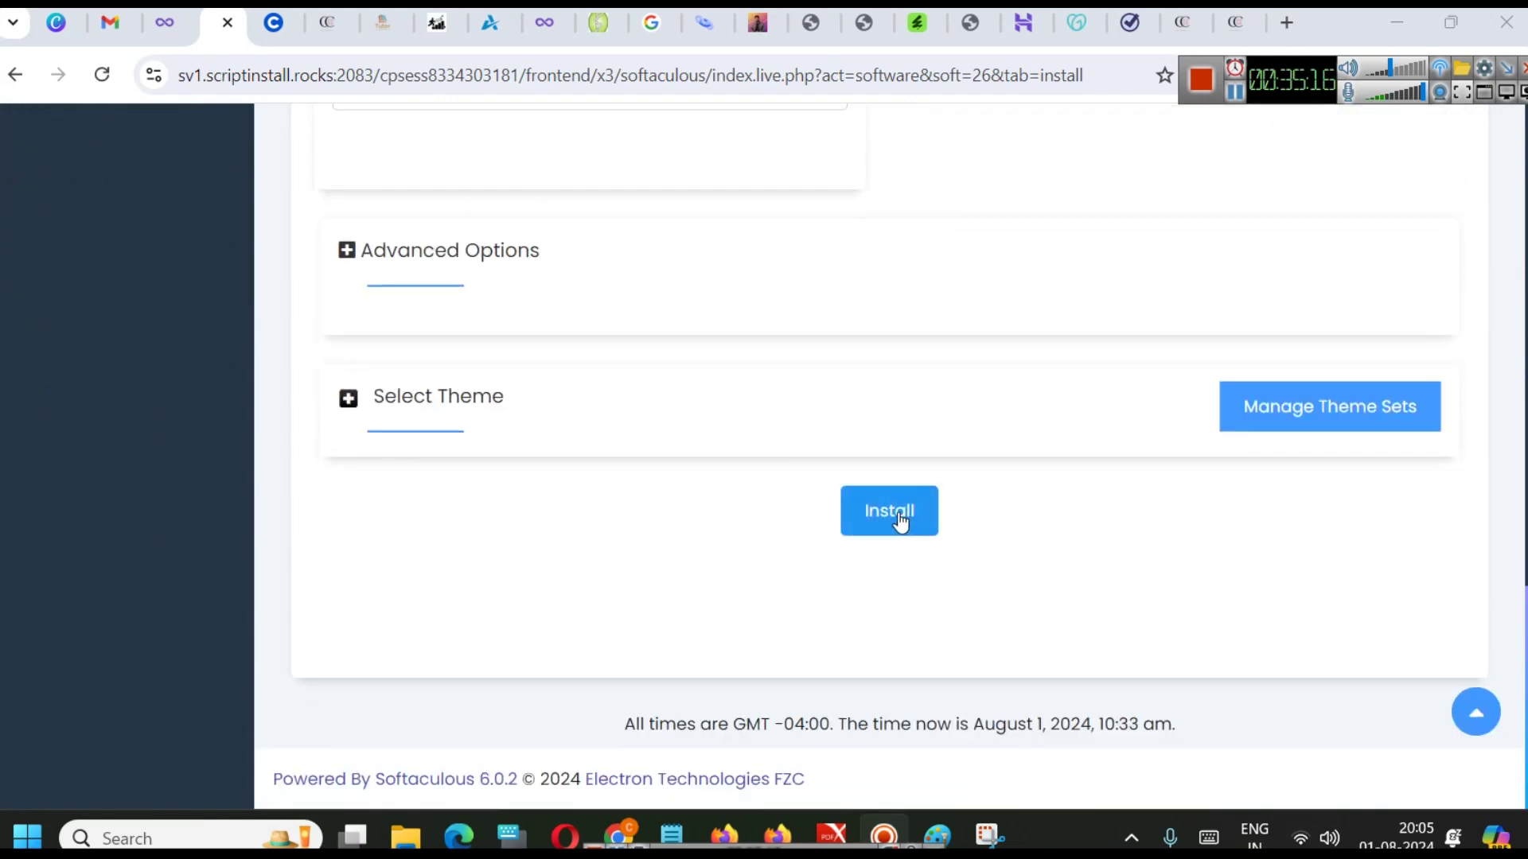
click(900, 516)
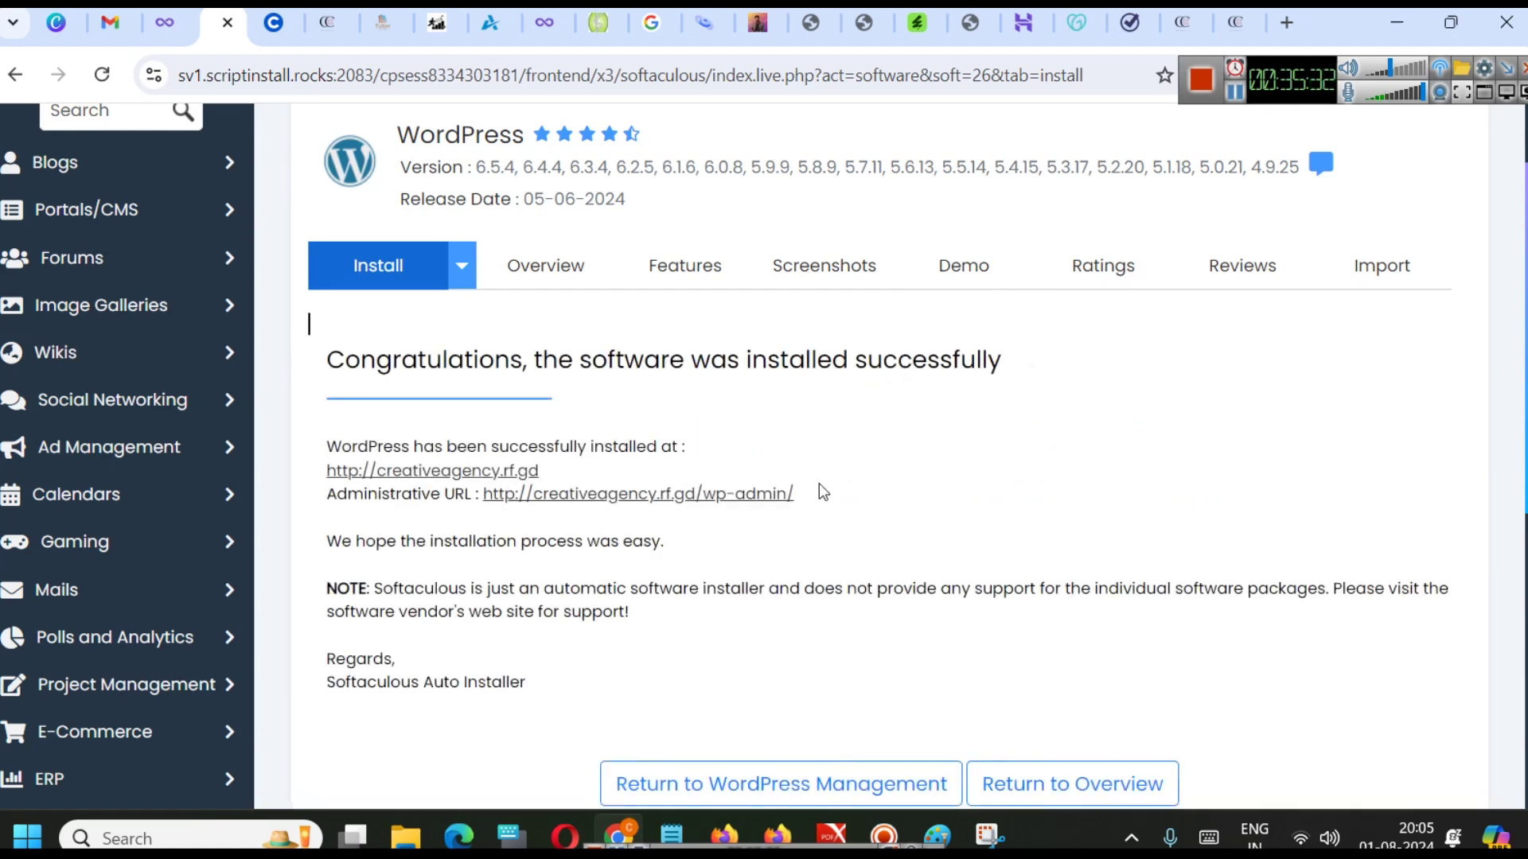
- Copy the installed site's address and the Administrative URL line from the installation result
drag(814, 498, 330, 461)
key(ctrl+c)
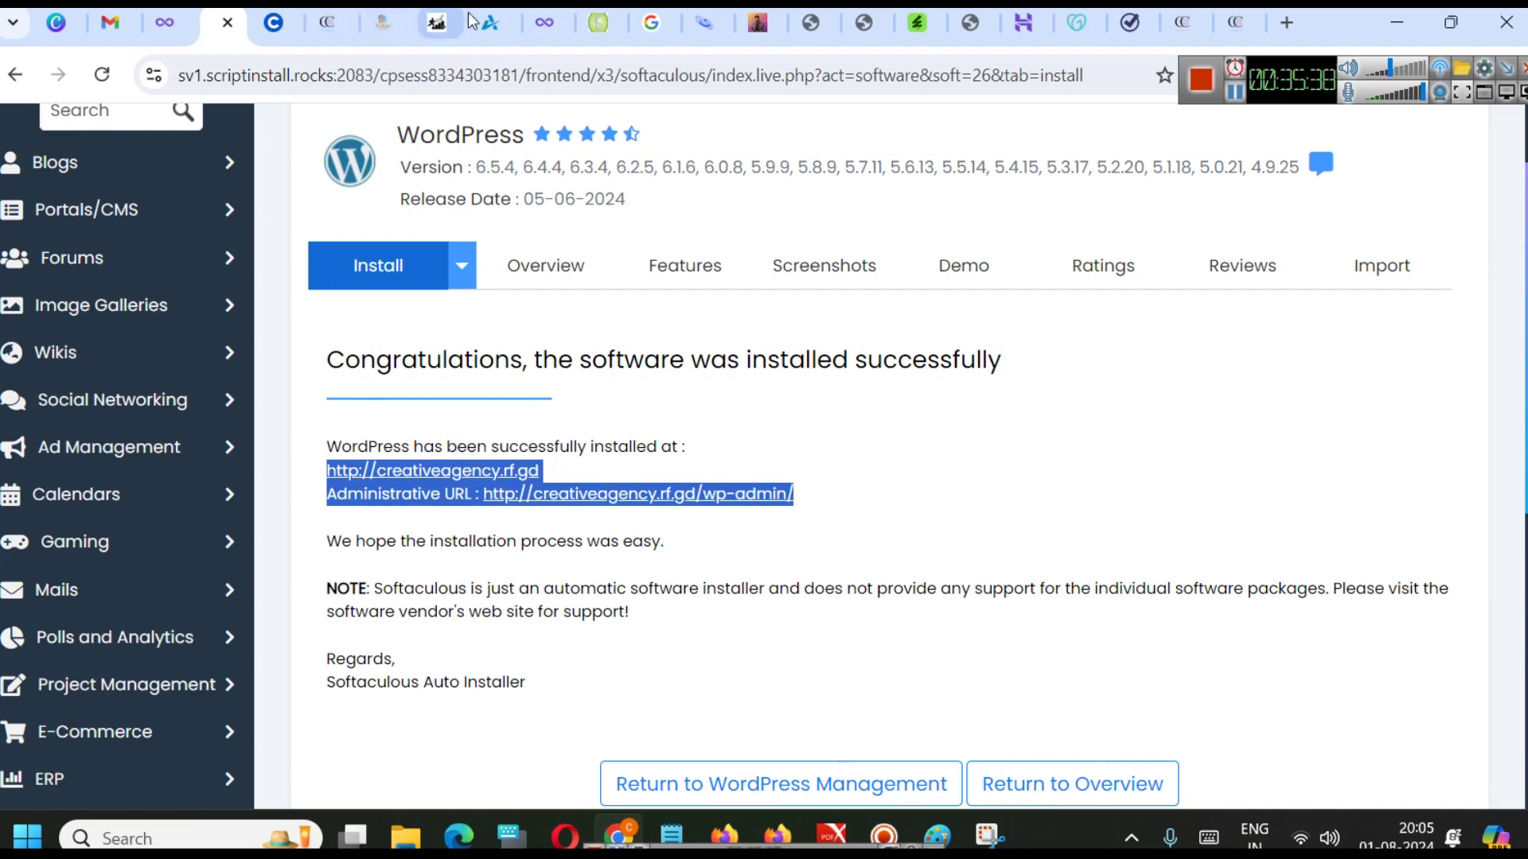
- Look over the Anvitech Web Design home page and its banner slides, and return to the WordPress installation result
click(492, 22)
scroll(676, 382, down, 5)
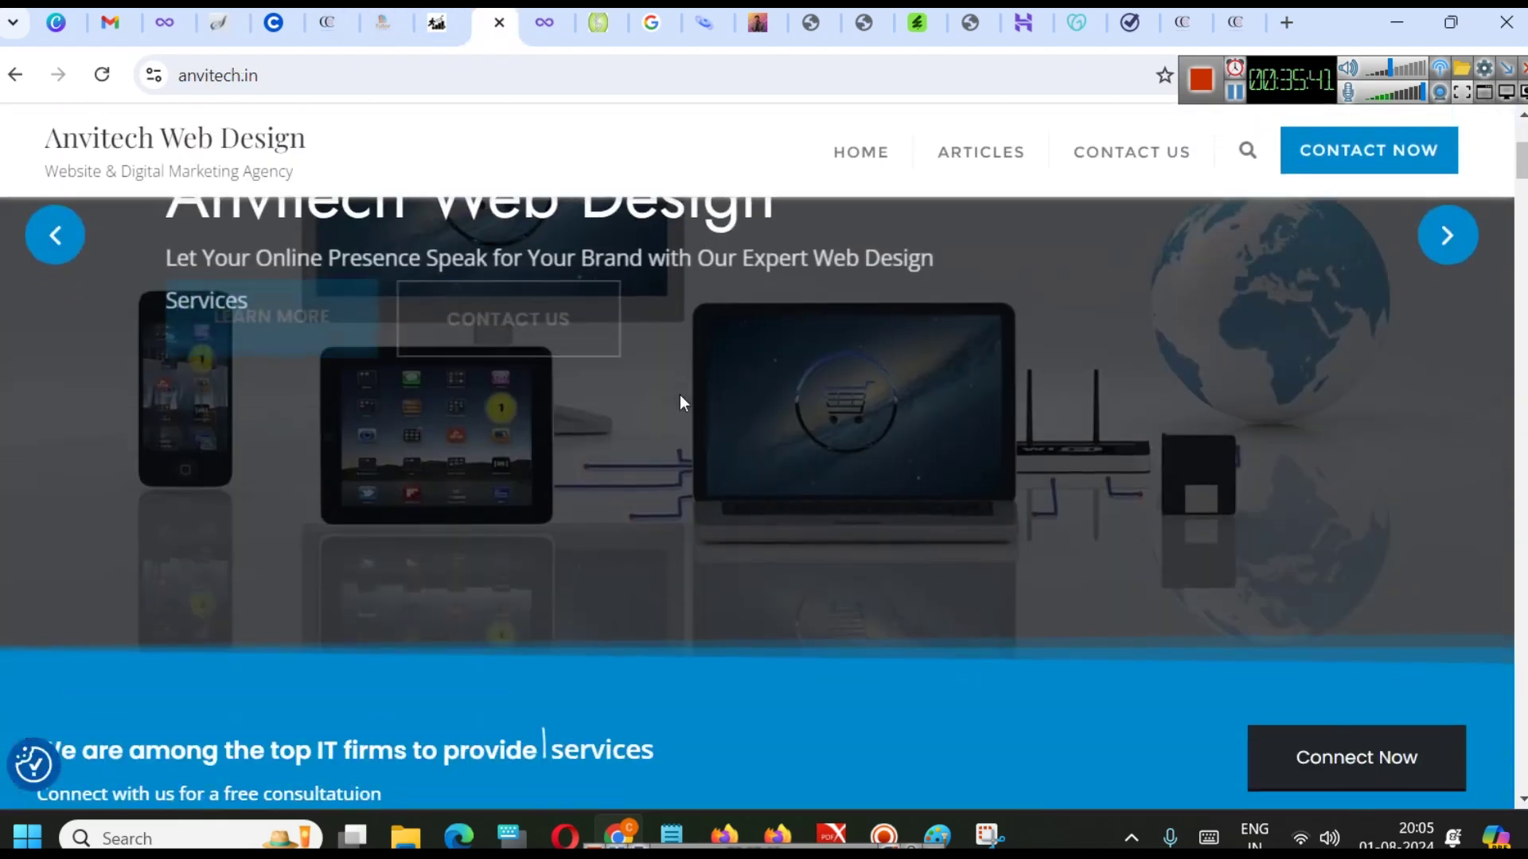
click(1447, 235)
scroll(1114, 390, up, 3)
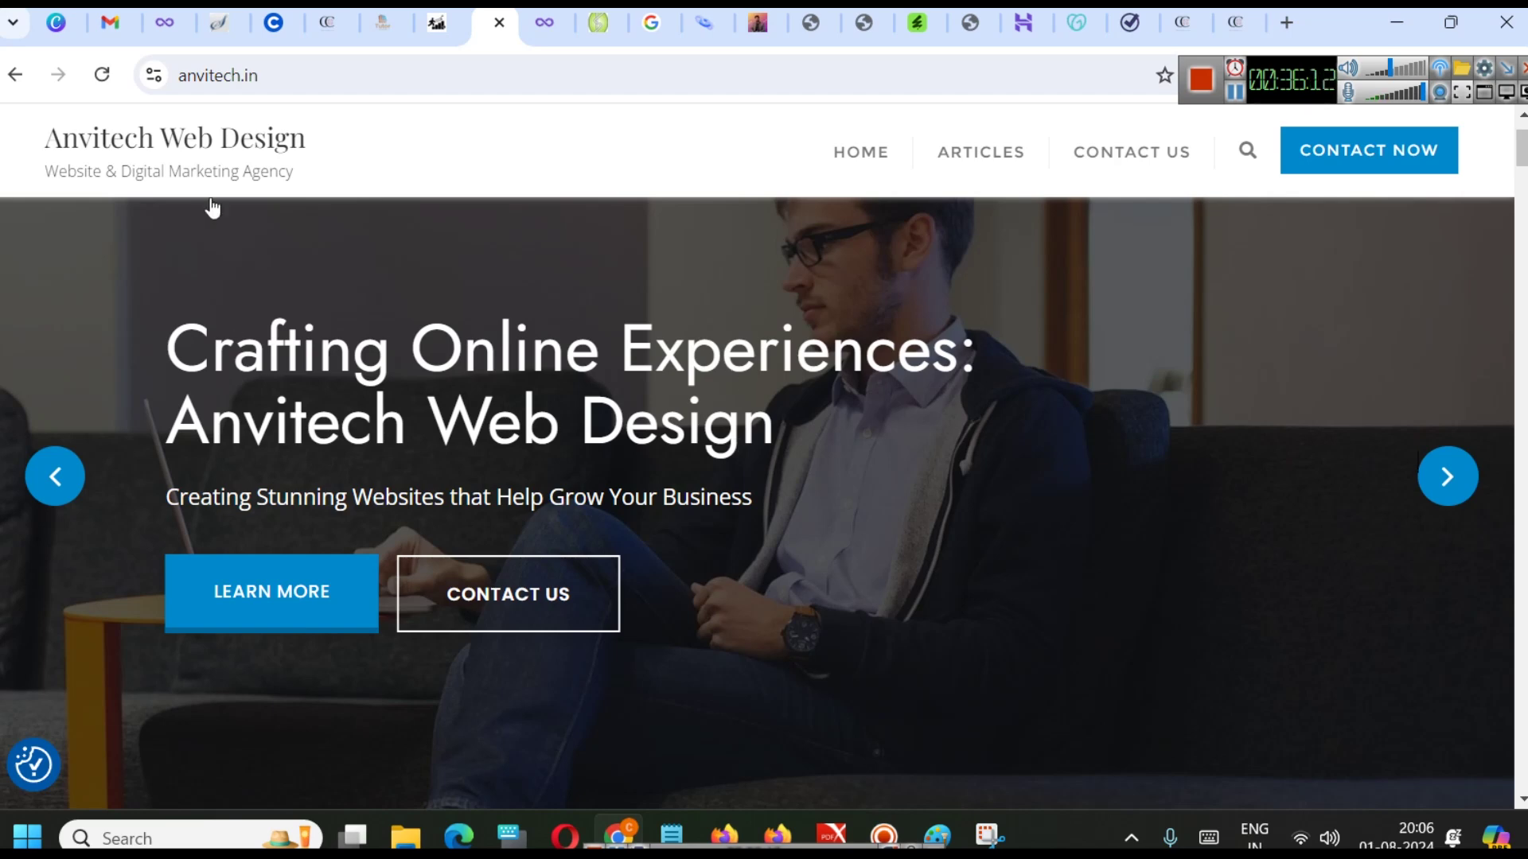
click(223, 22)
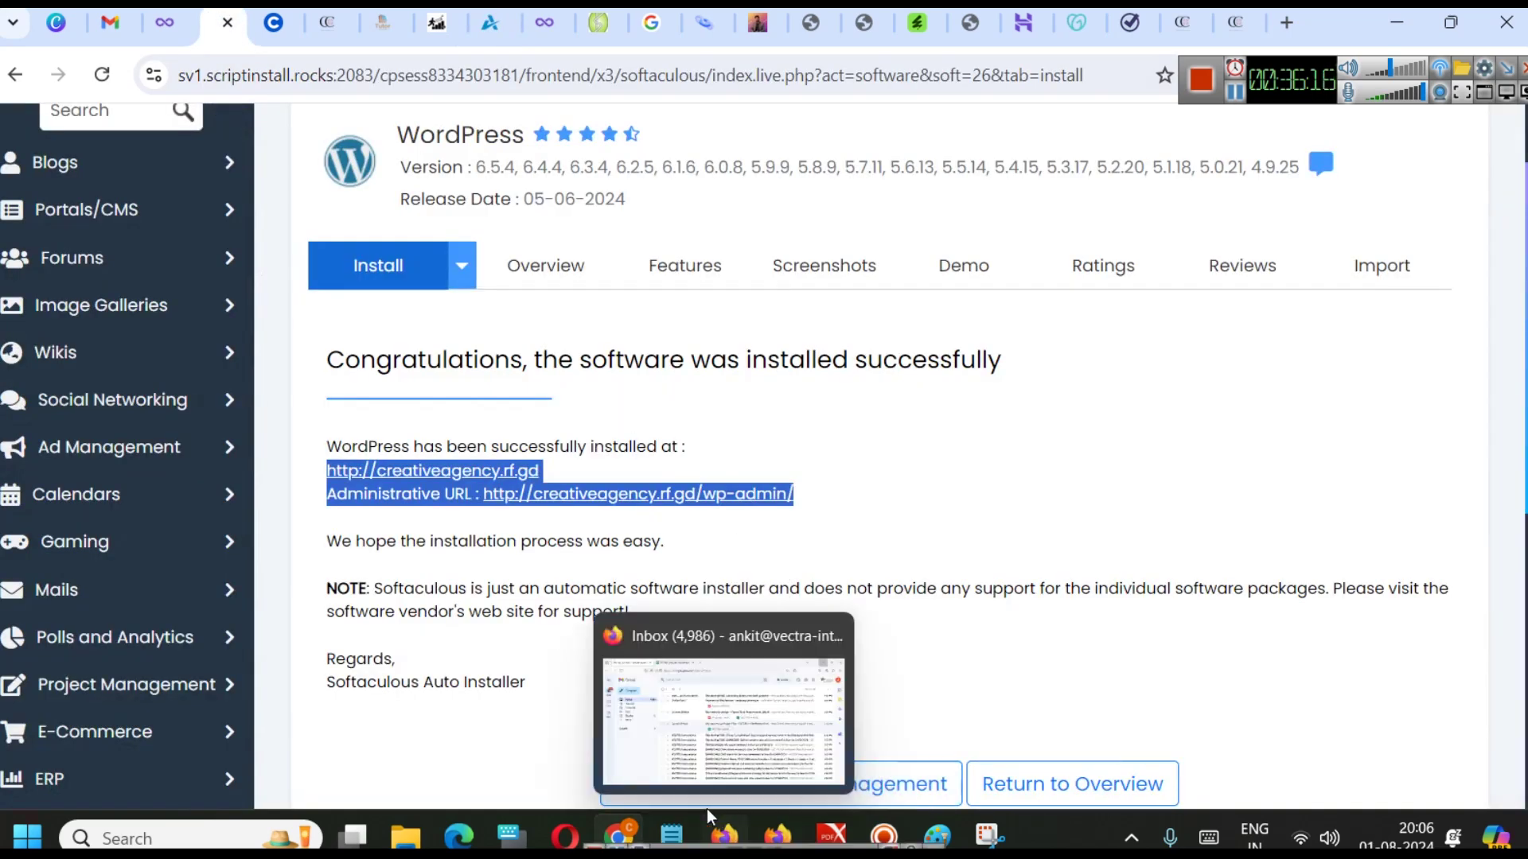
- Switch to the Notepad notes and add the line "33.50" above the admin username, followed by a blank line
mouse_move(672, 835)
click(869, 730)
click(855, 703)
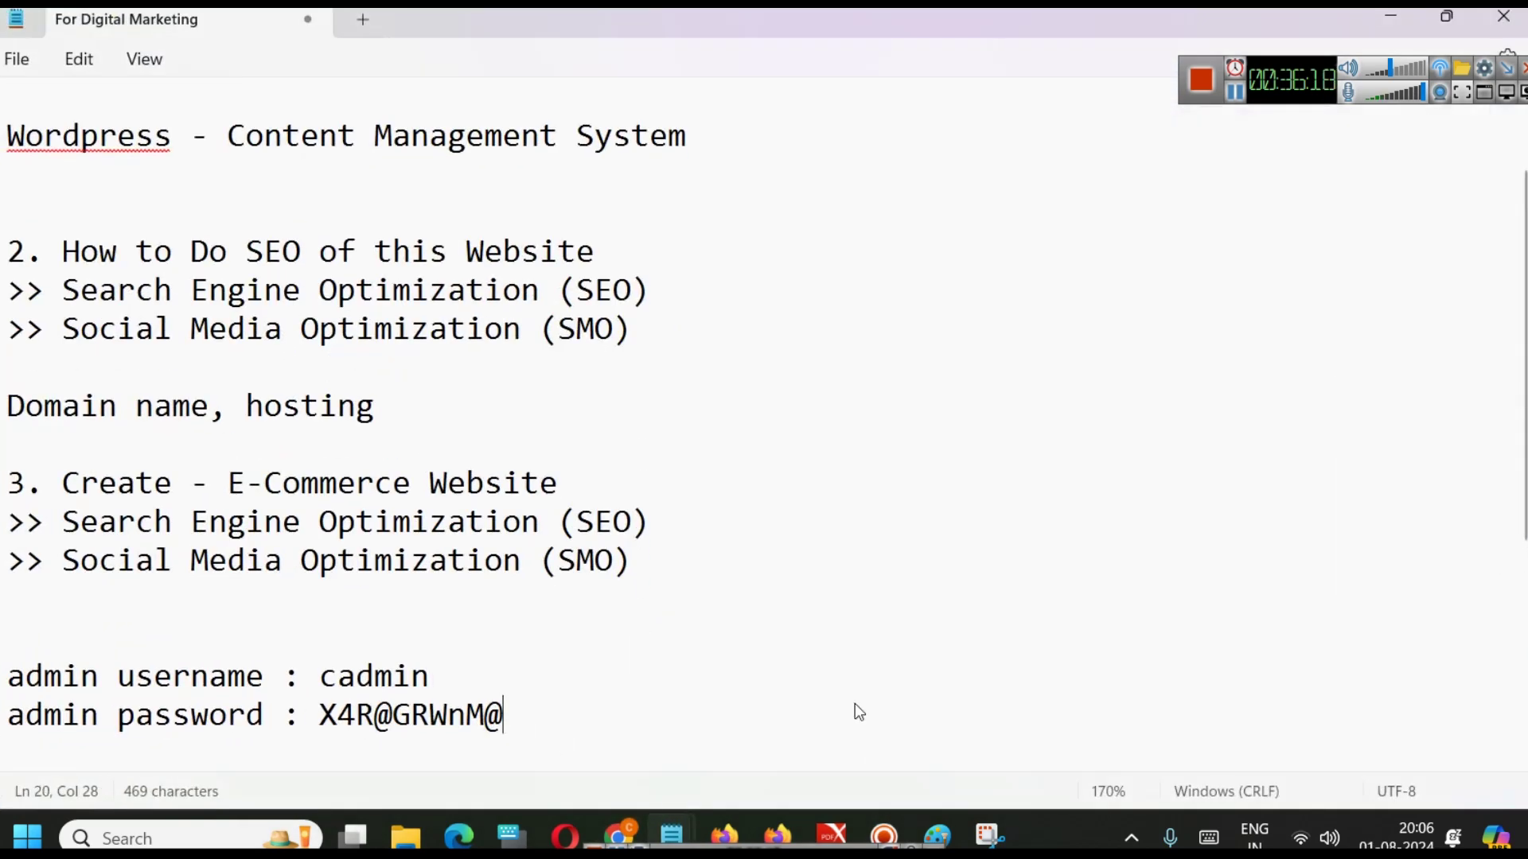
key(Up)
key(Up)
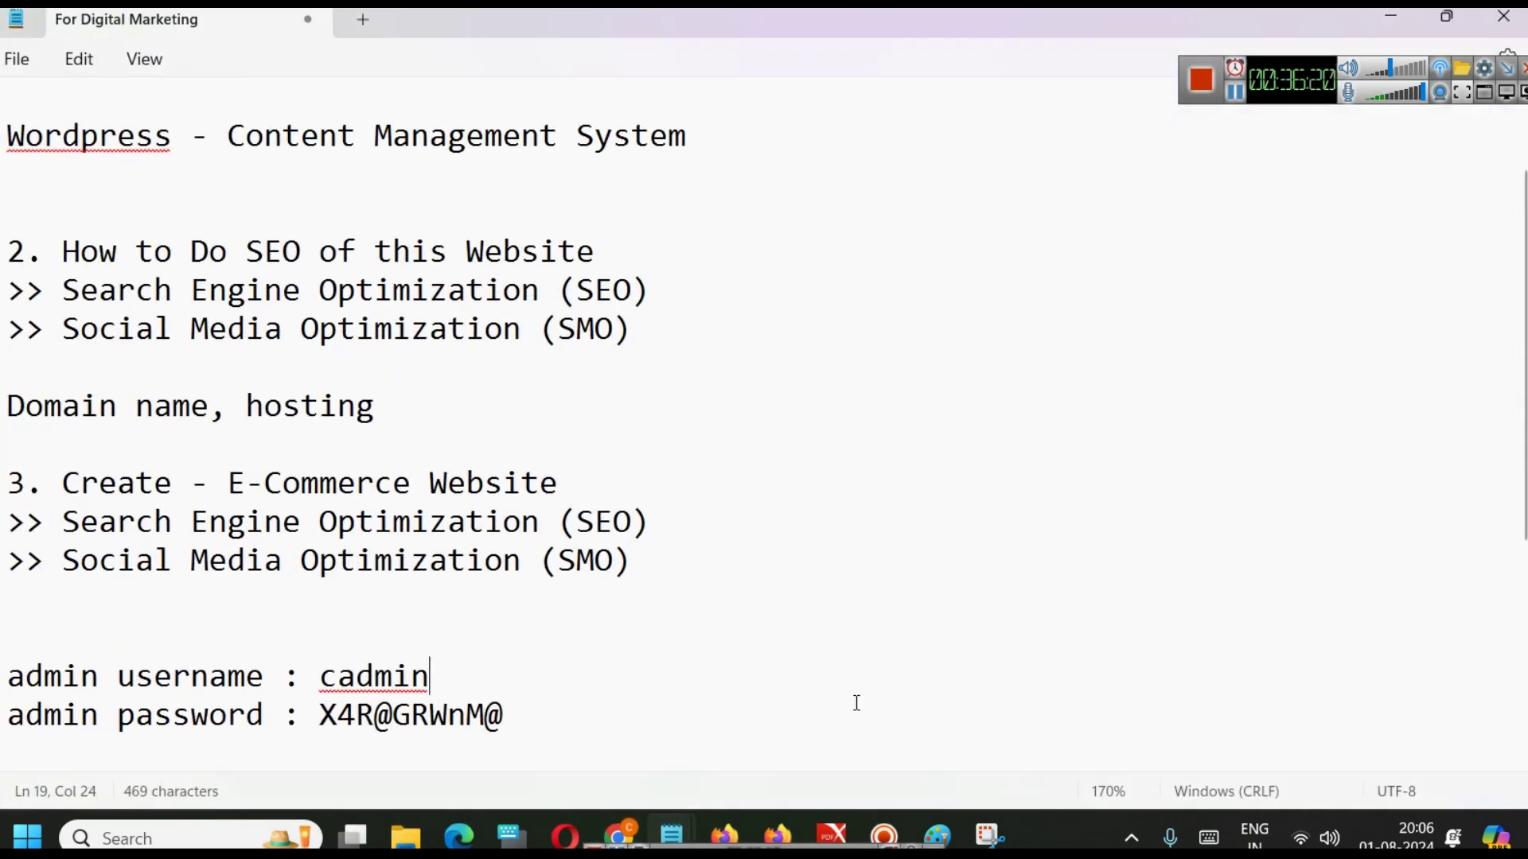
text(33.50)
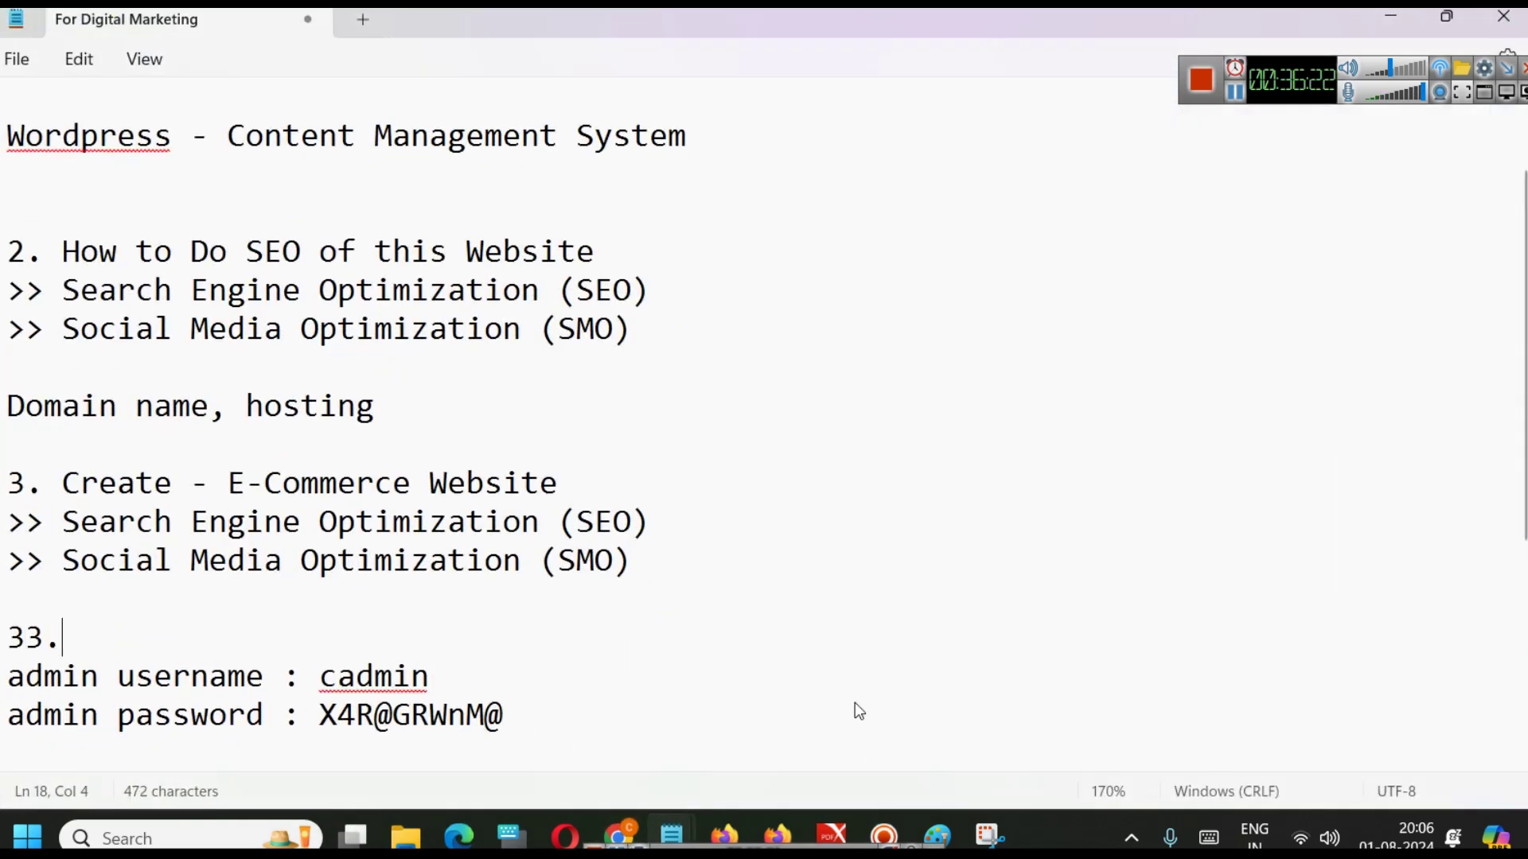
key(Return)
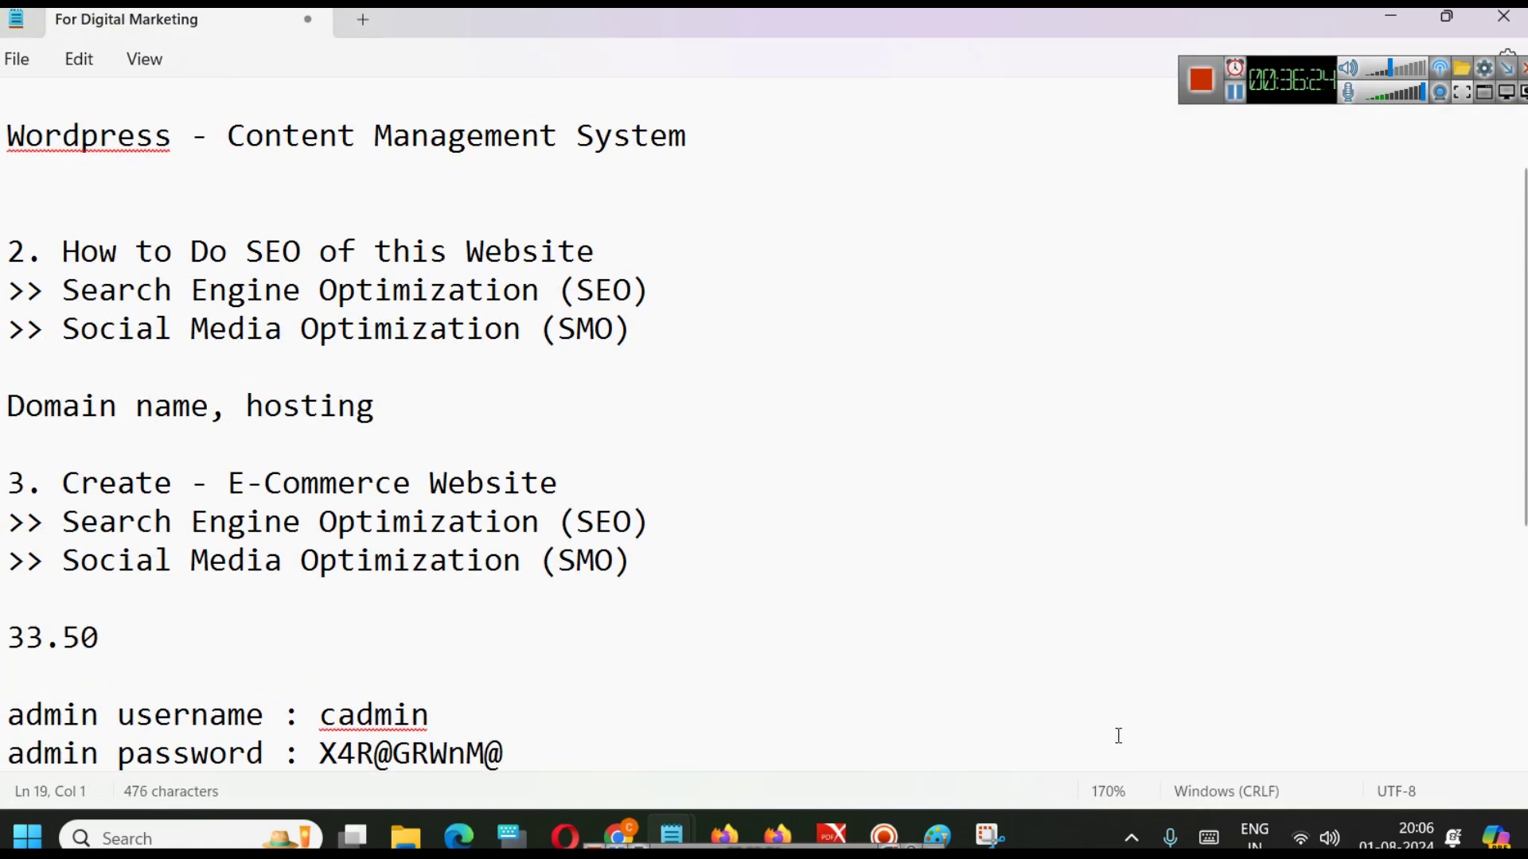
- Paste the copied site address and Administrative URL below the admin password, with blank lines before "Website - Space - Rent"
scroll(925, 719, down, 2)
scroll(843, 678, down, 2)
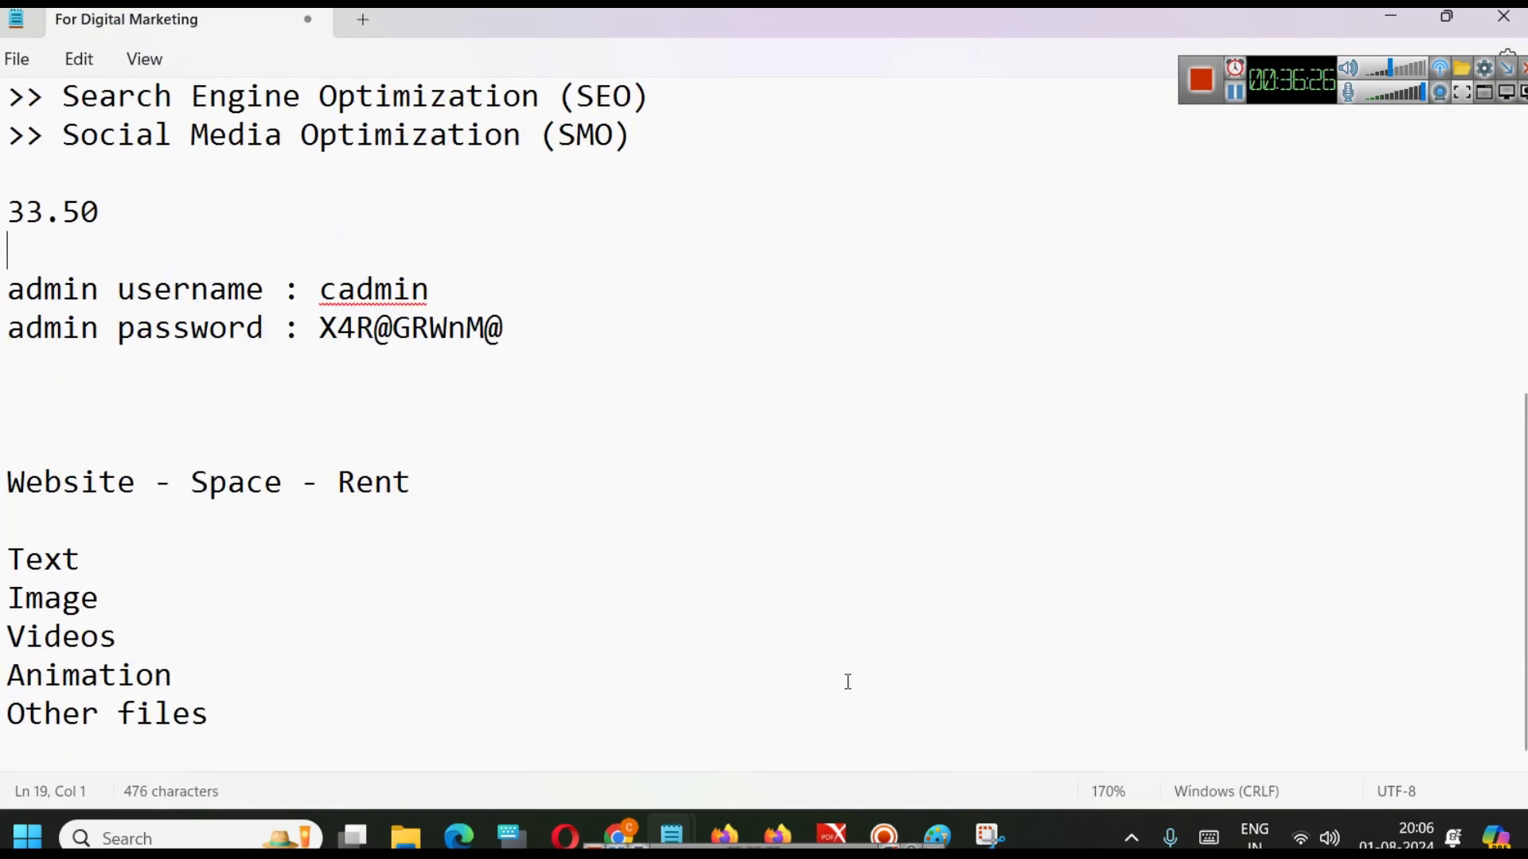
triple_click(638, 408)
key(ctrl+v)
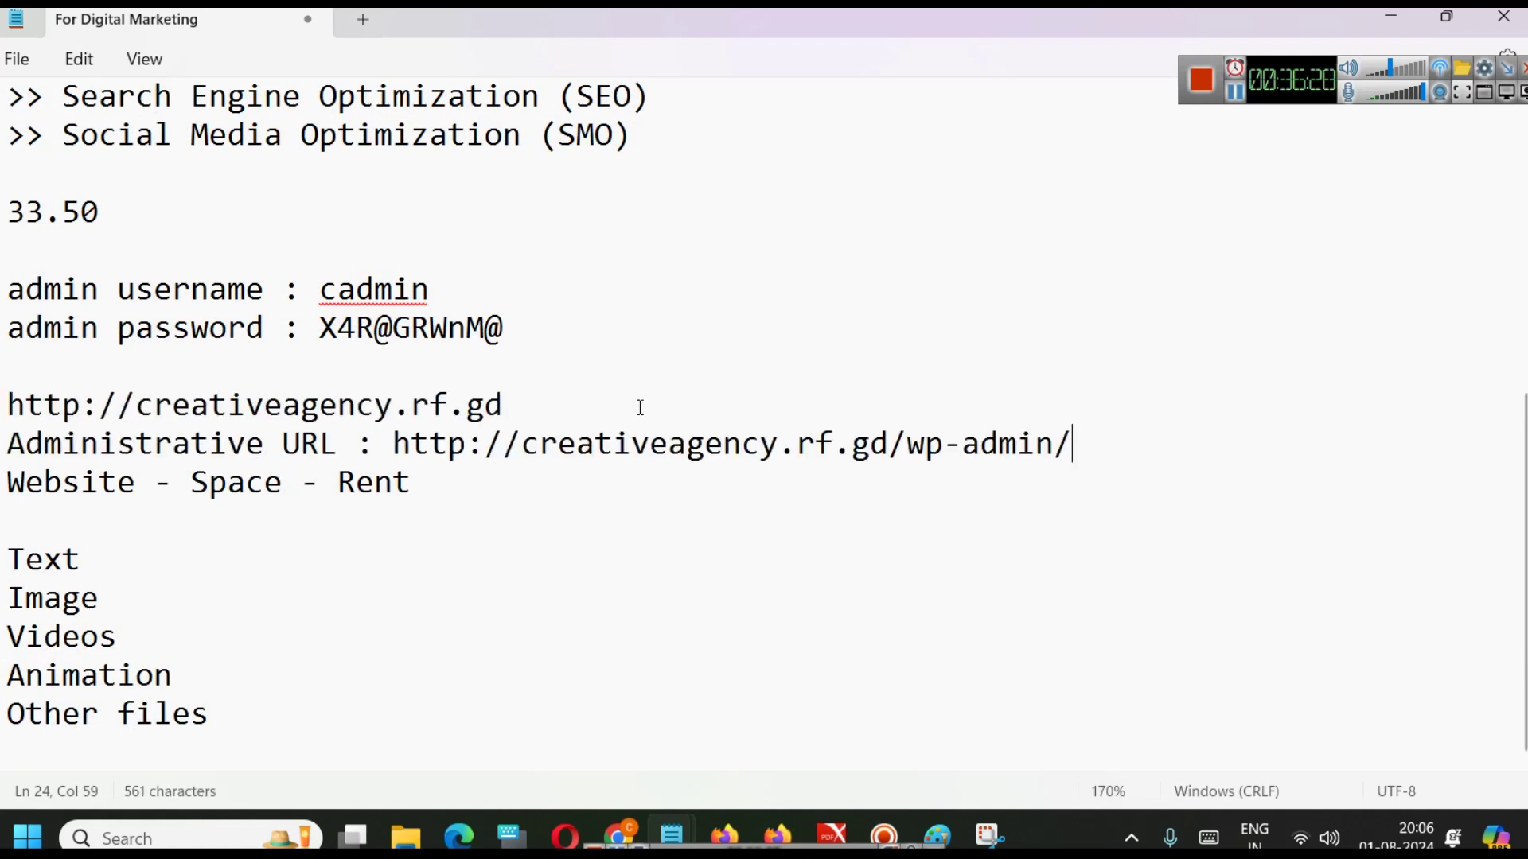
key(Return)
key(Return)
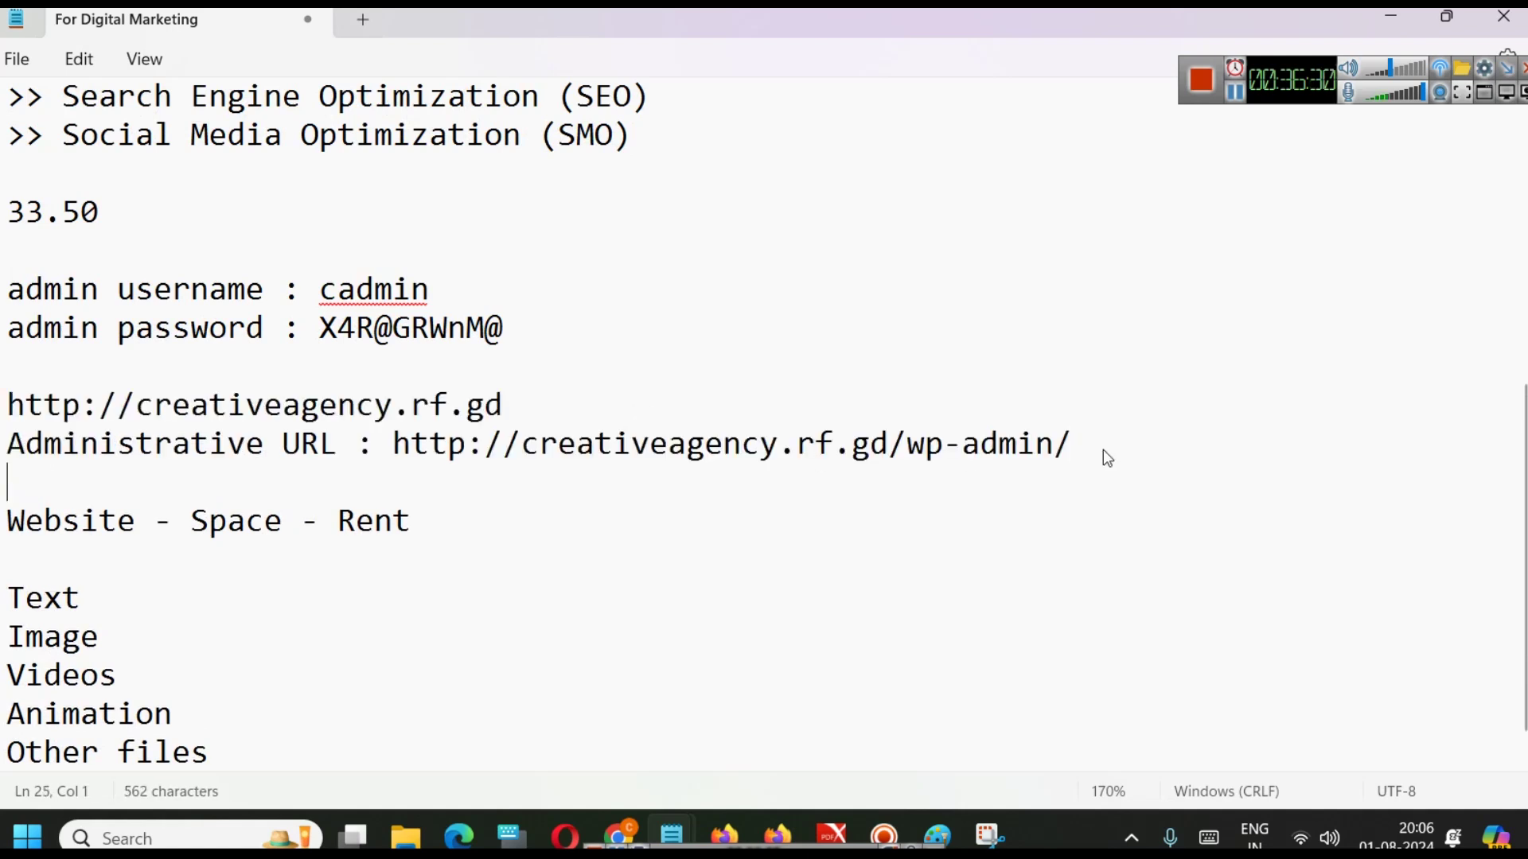
- Separate the site address from the Administrative URL with two blank lines and label the site address "Public :"
click(573, 389)
key(Return)
key(Return)
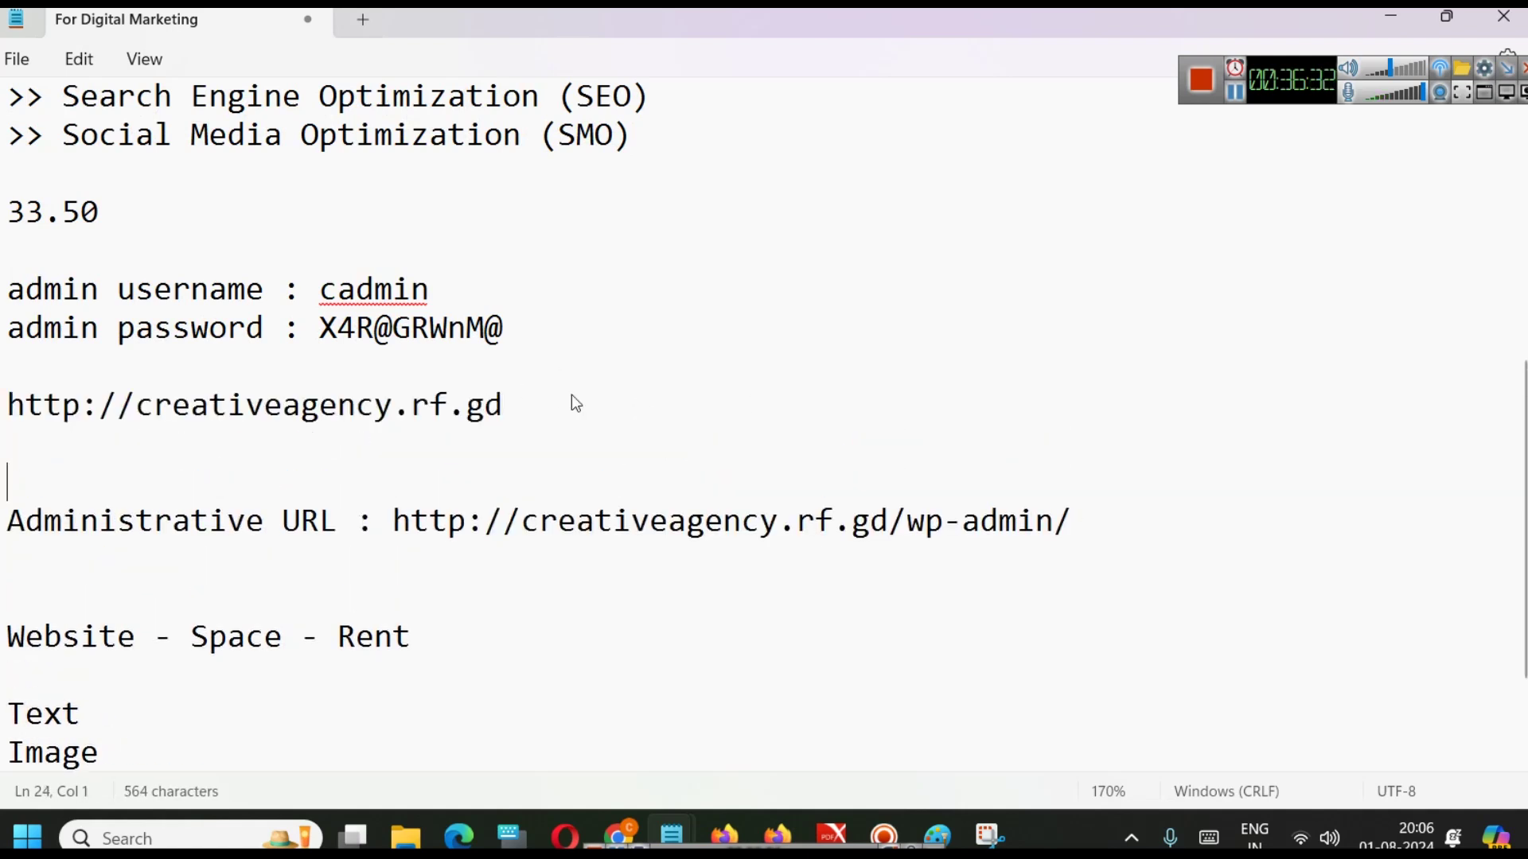
click(14, 406)
text(Publich)
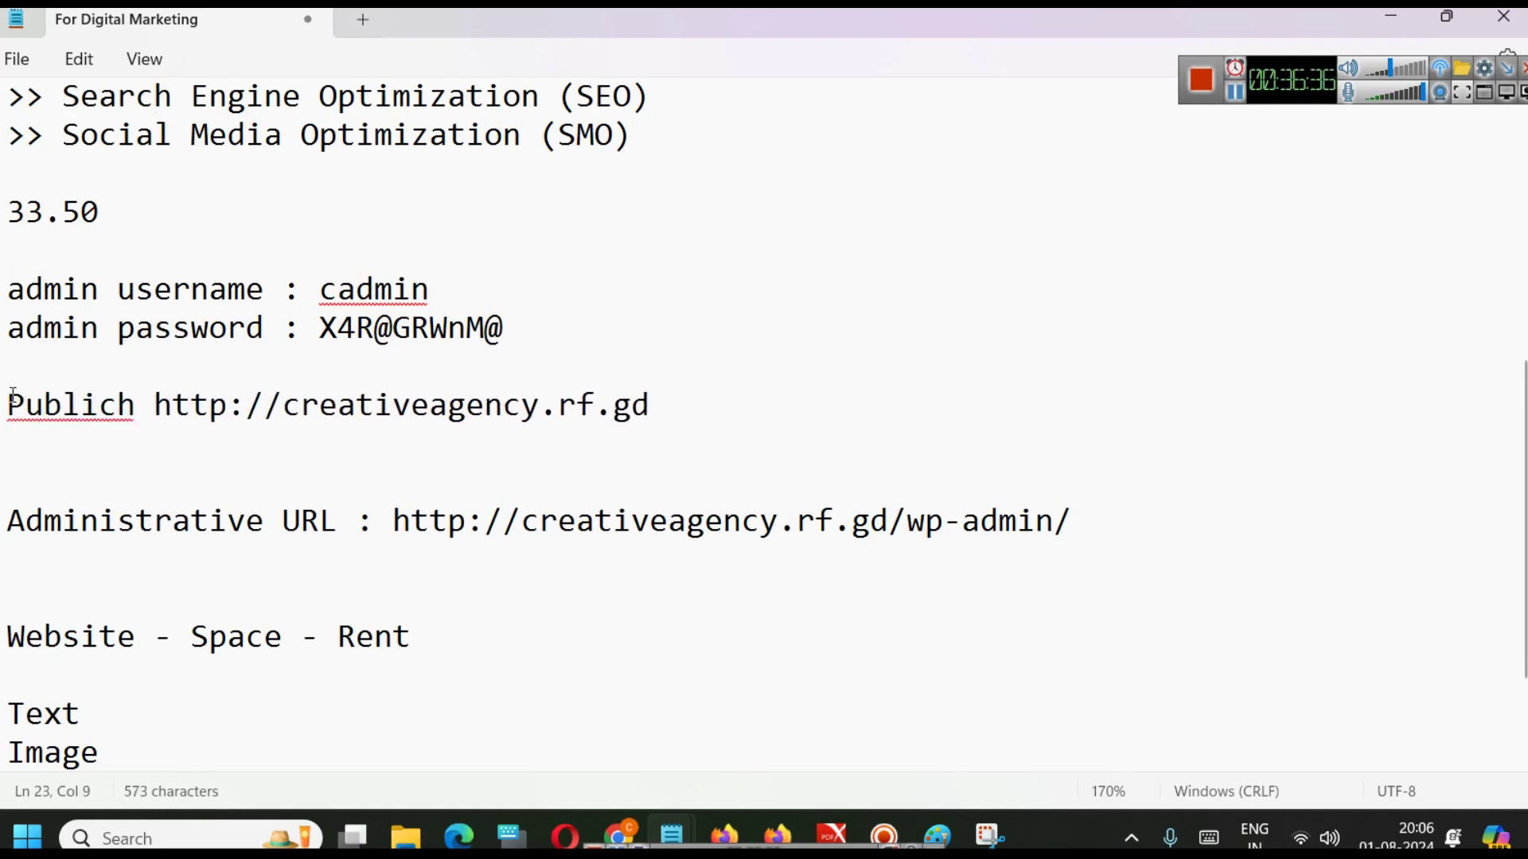
text( :)
drag(116, 409, 141, 415)
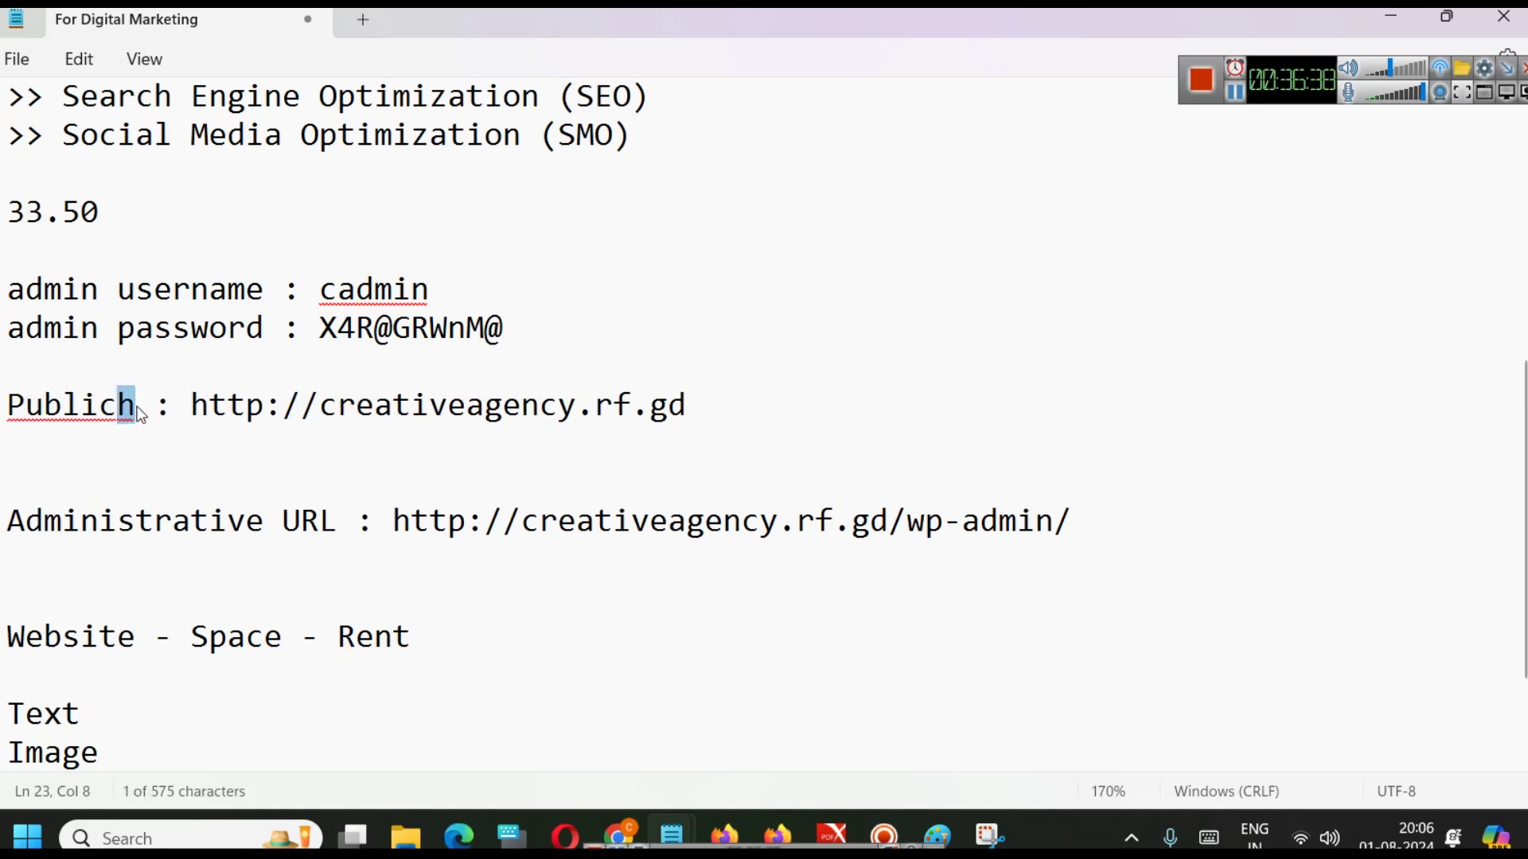
key(BackSpace)
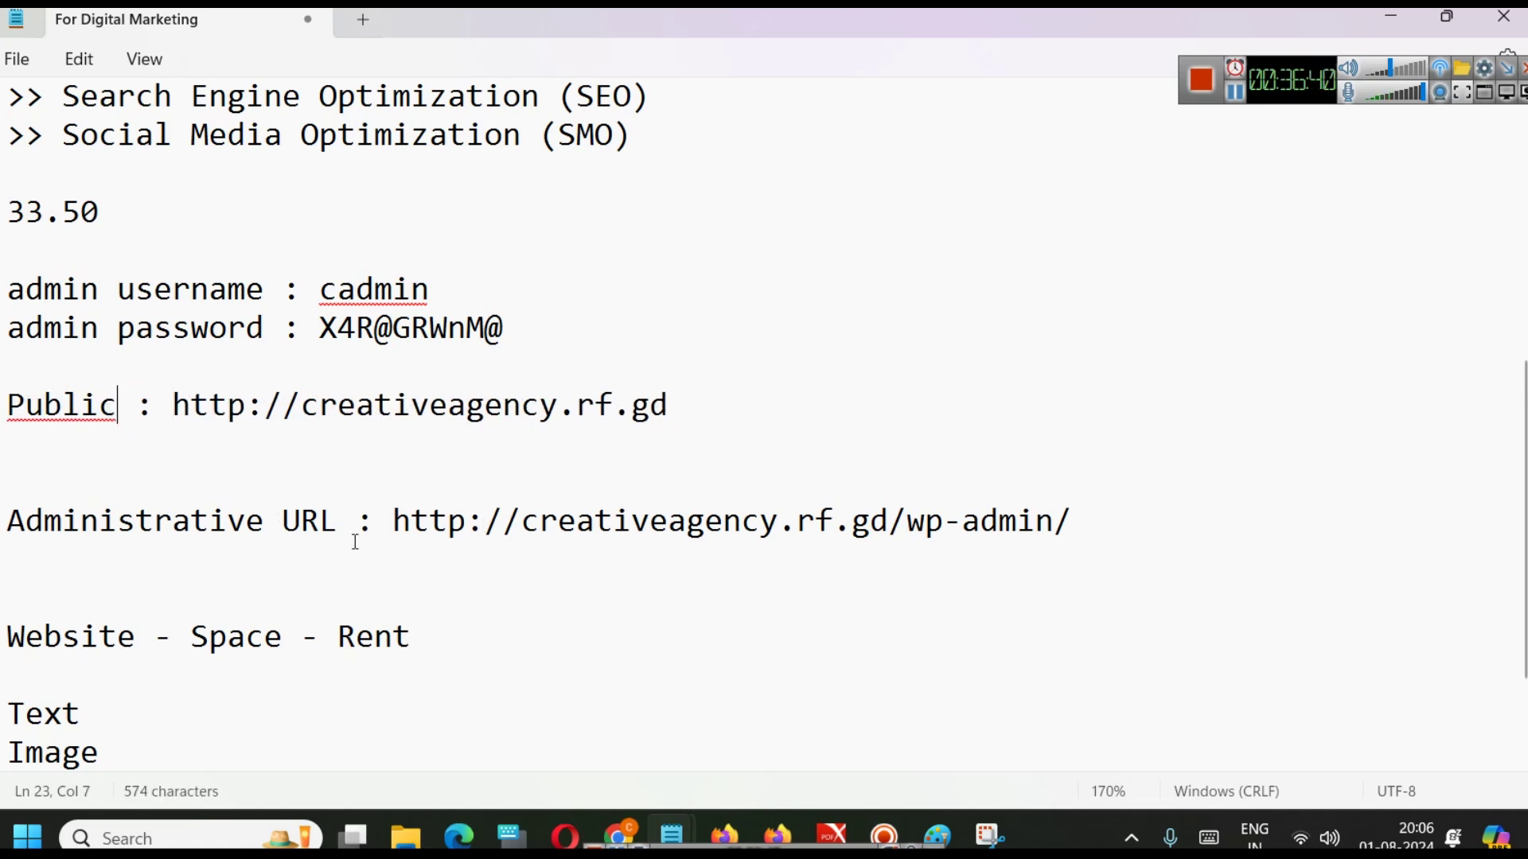
- Highlight the administrative address in the notes, minimize them, and view the public site creativeagency.rf.gd in a new browser tab, closing it again
drag(376, 519, 1054, 525)
click(1392, 18)
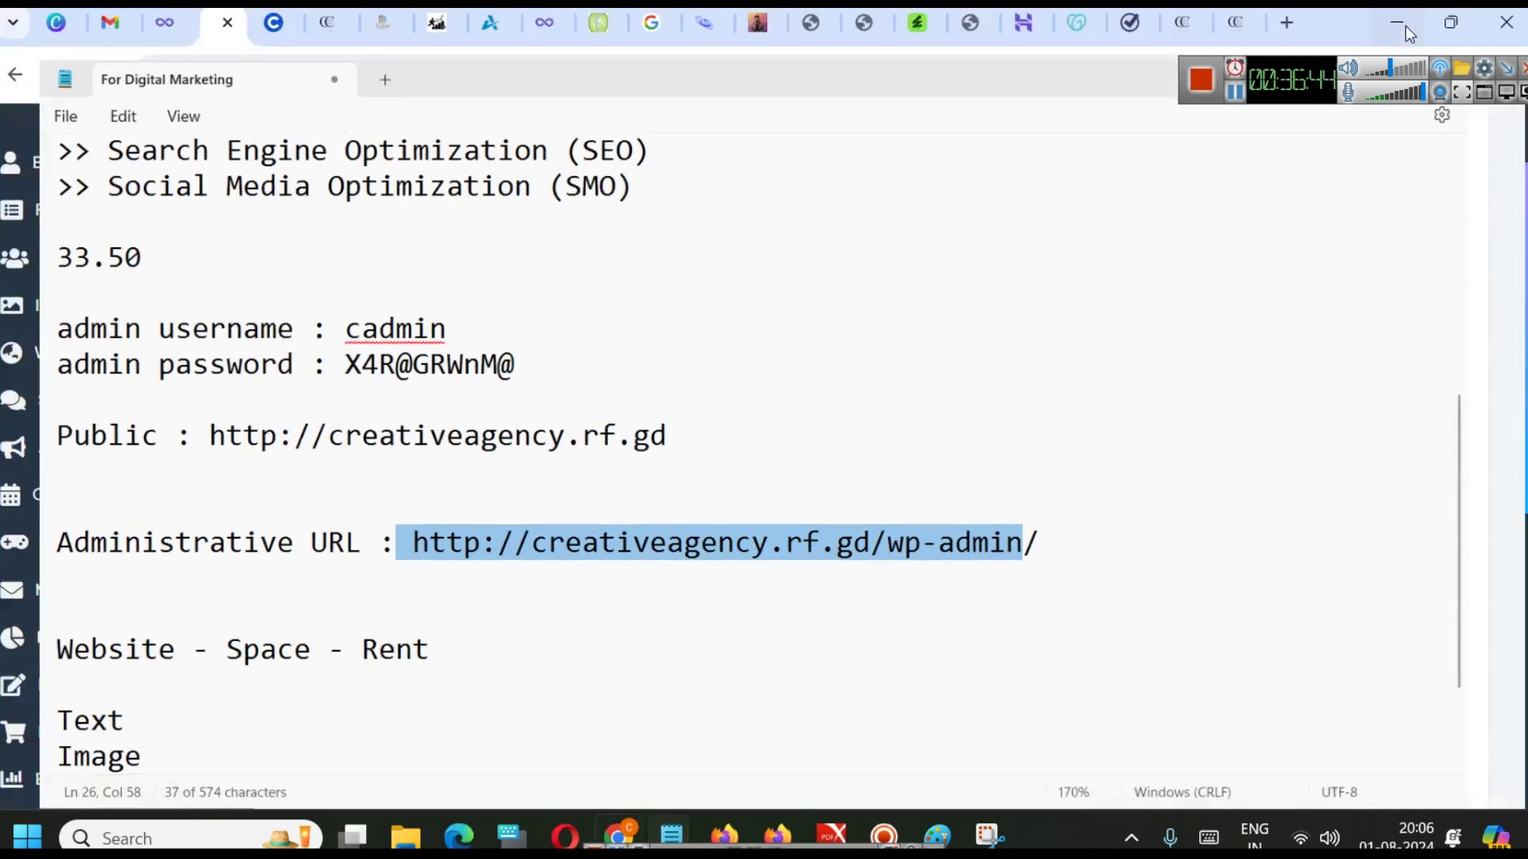
middle_click(446, 471)
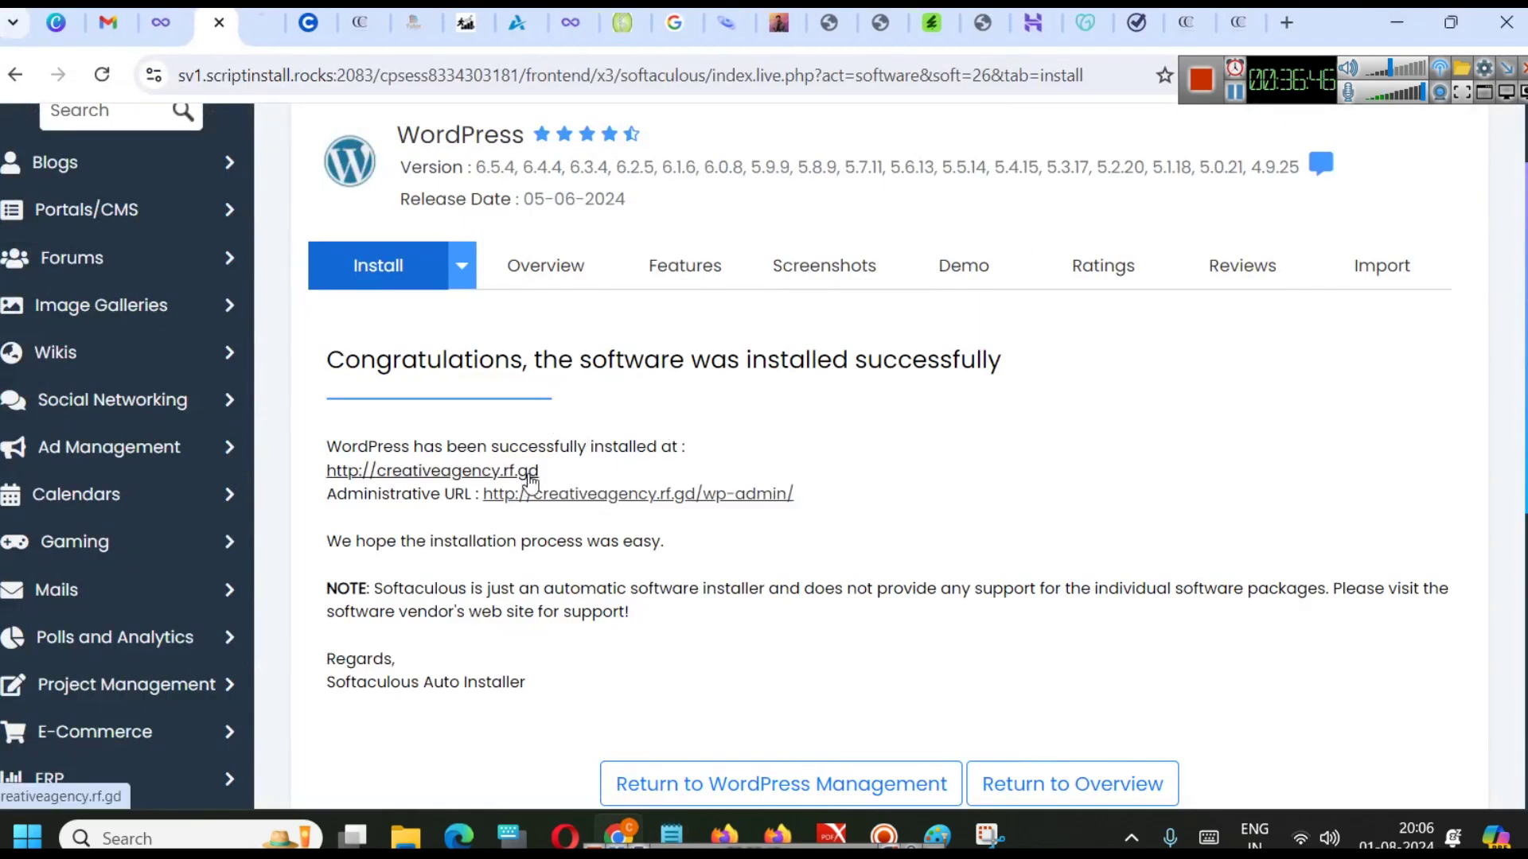
click(256, 19)
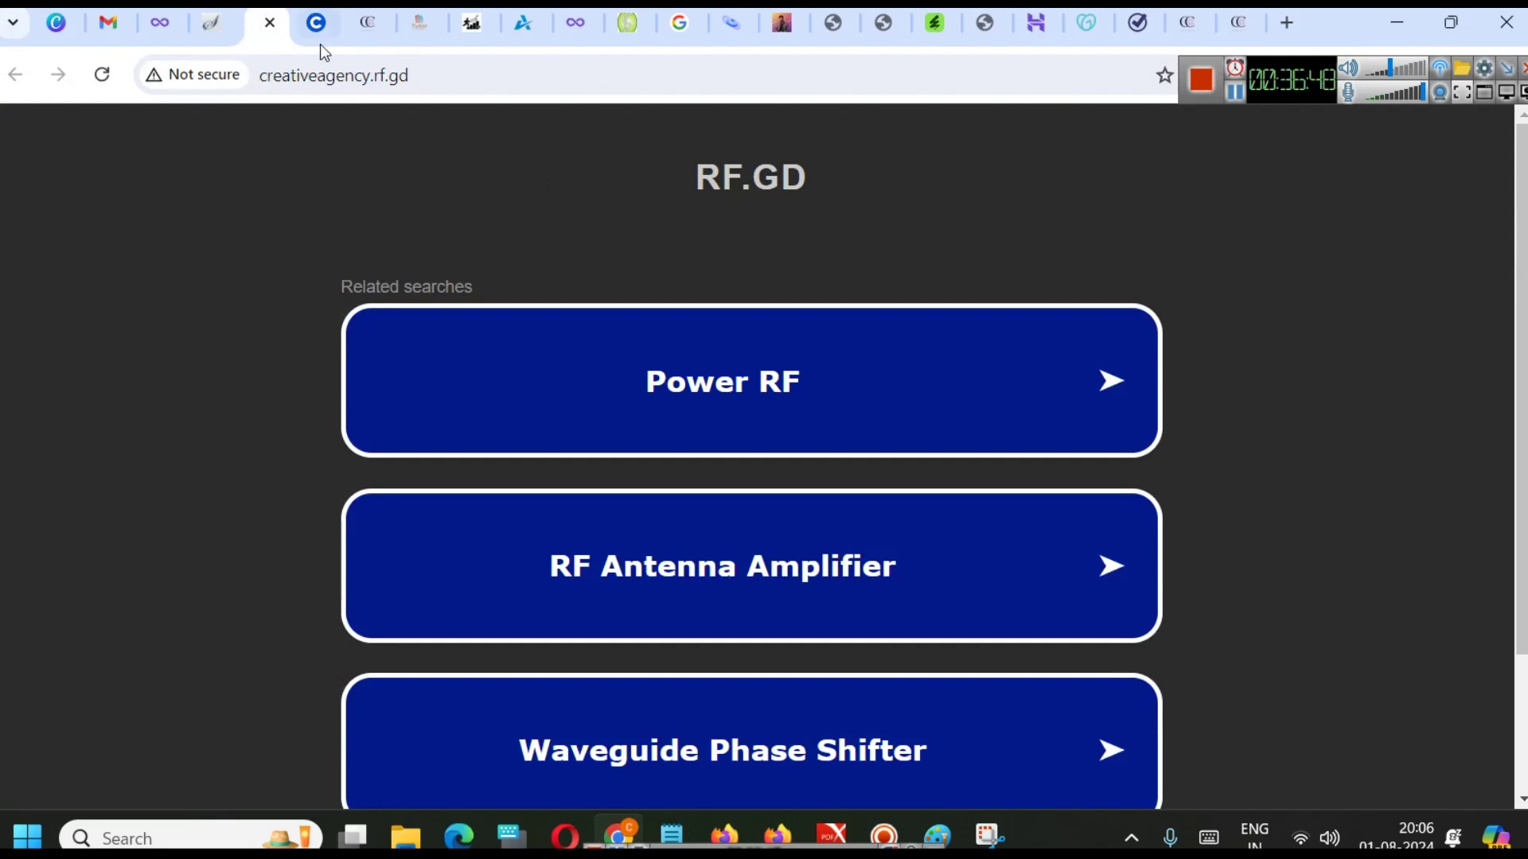
click(268, 24)
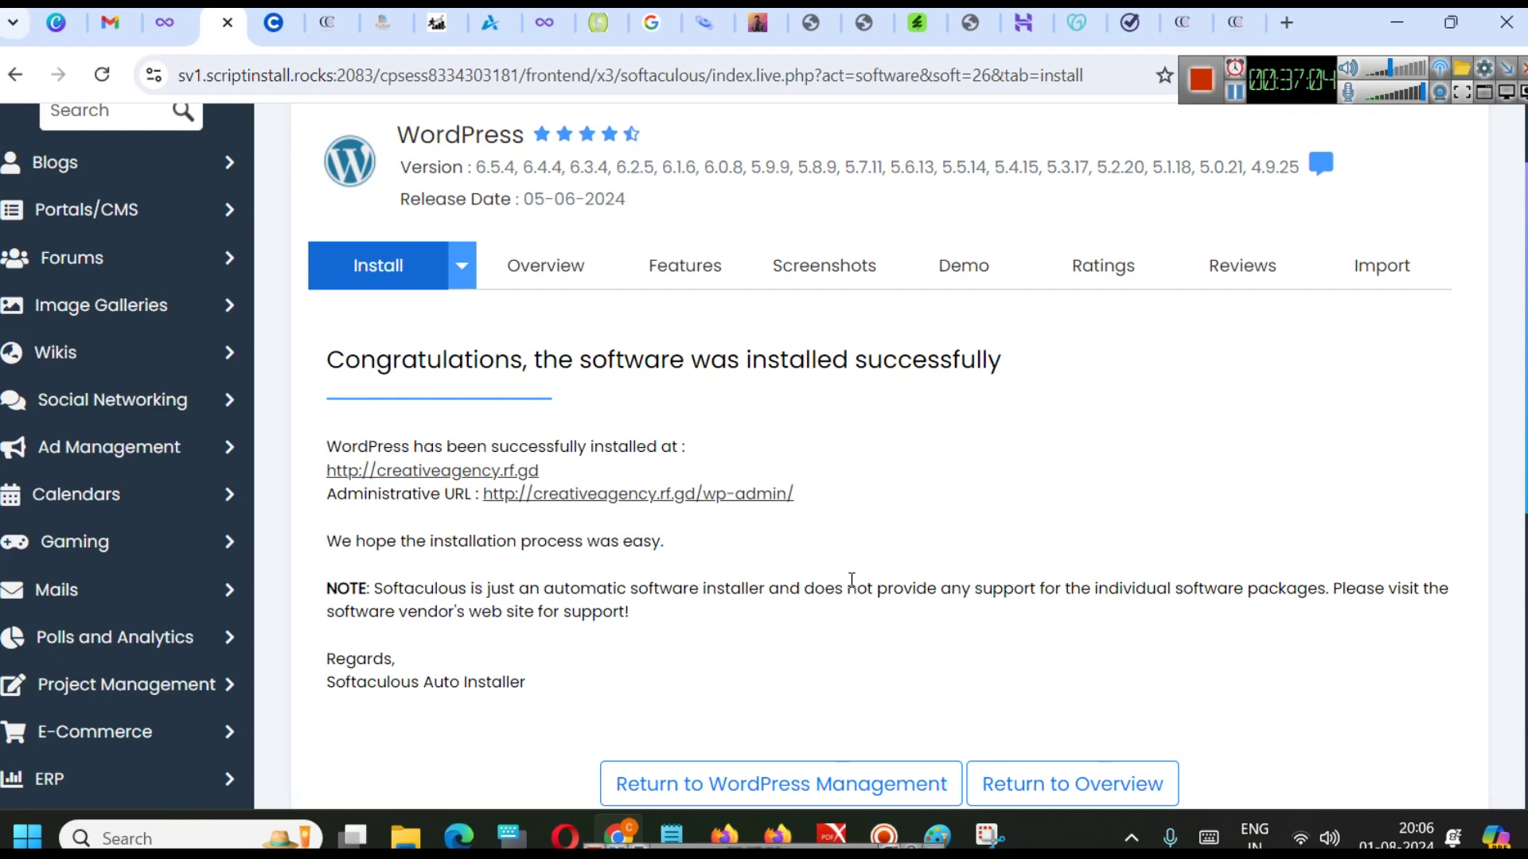
click(717, 495)
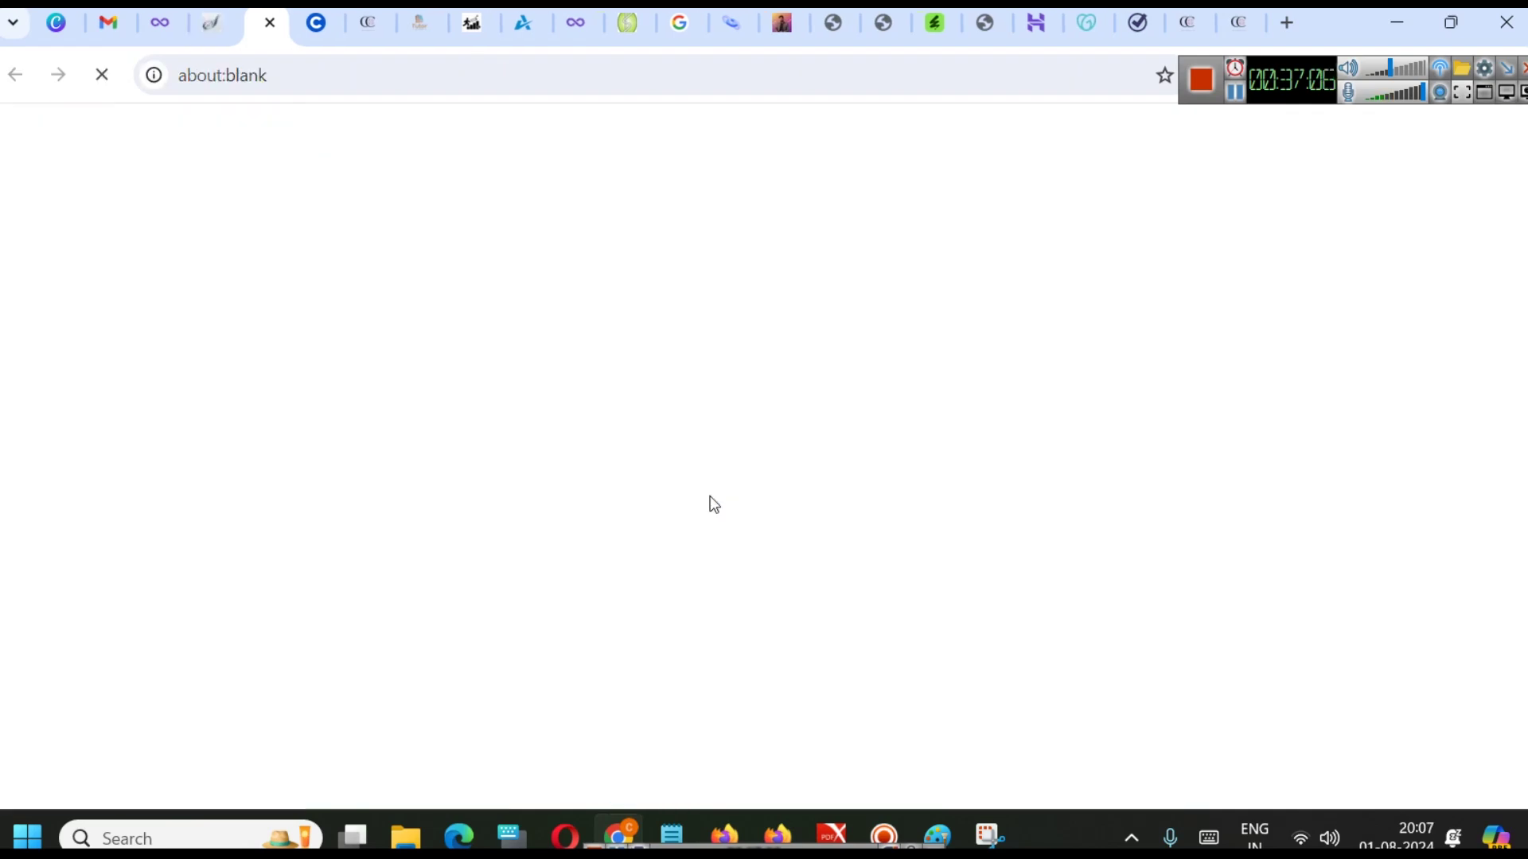